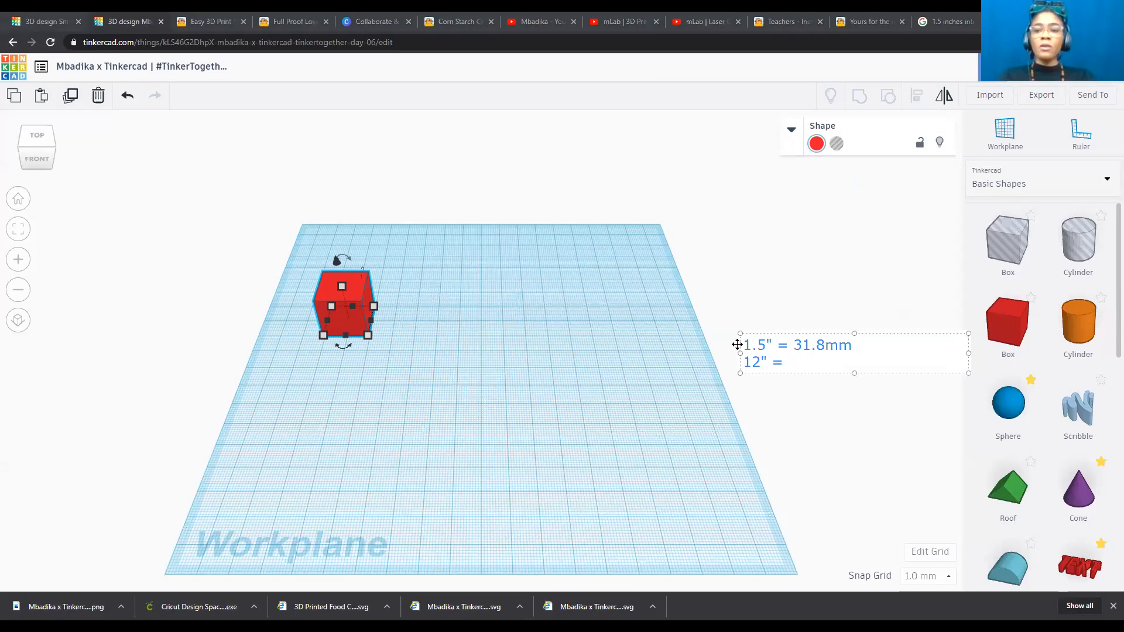
# Check the millimetre equivalent of 12 inches in the Google unit converter and return to the Tinkercad design.
pyautogui.click(949, 28)
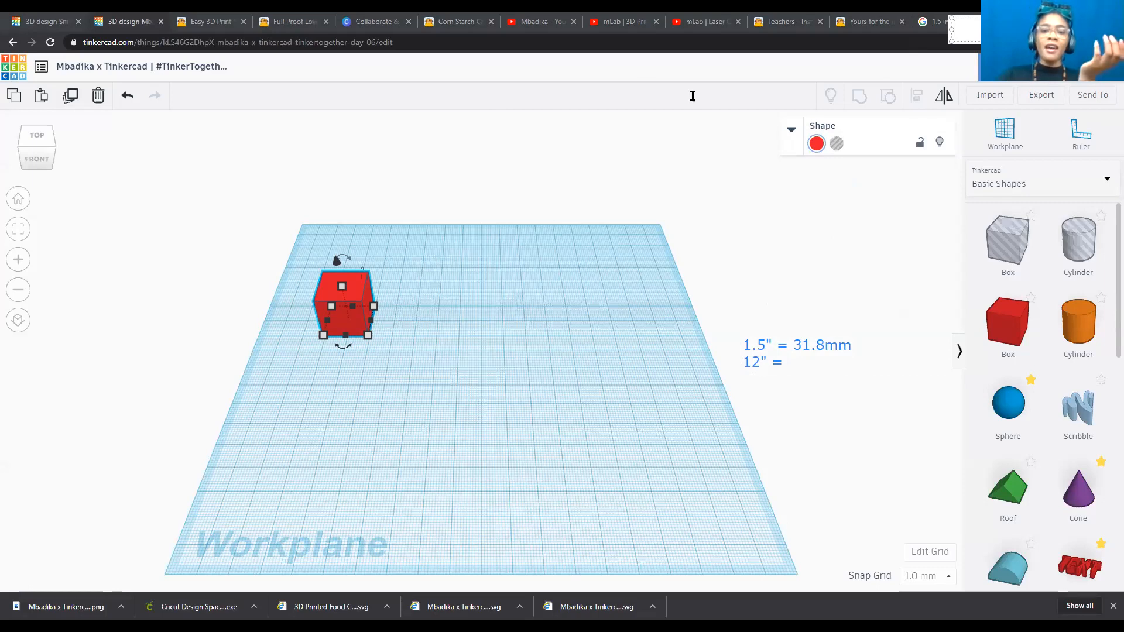
pyautogui.click(600, 98)
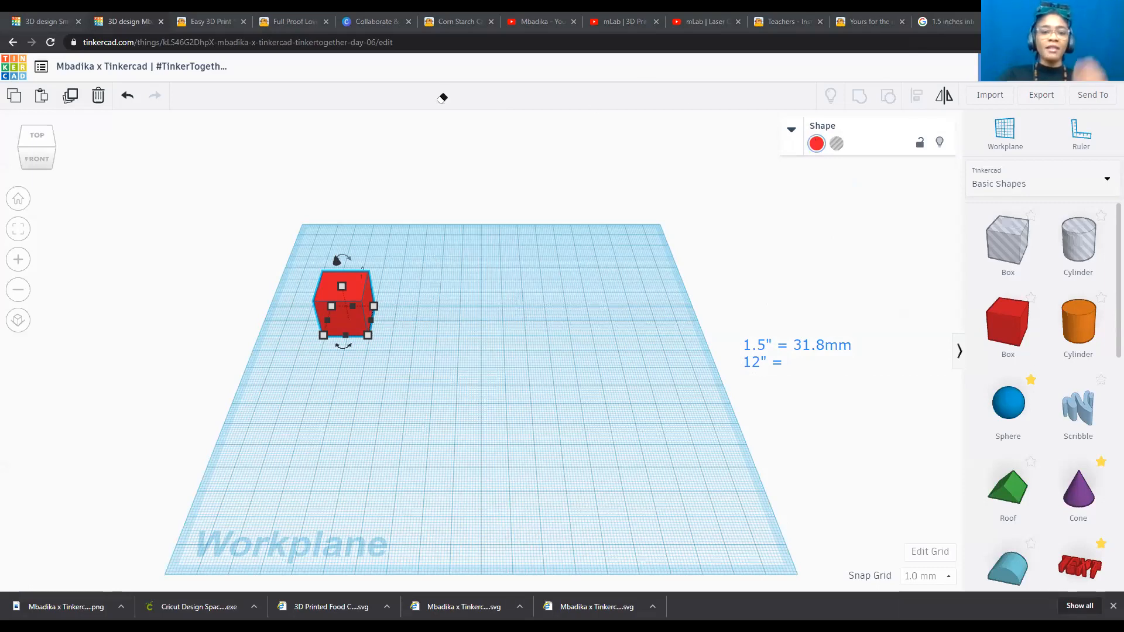
pyautogui.click(966, 22)
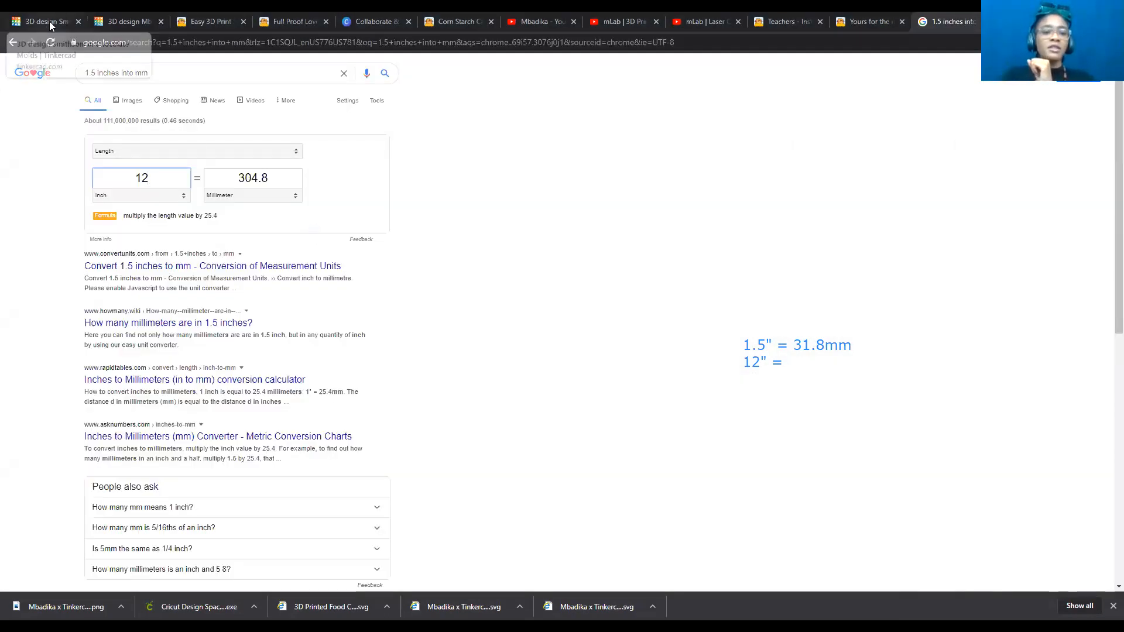
pyautogui.click(125, 25)
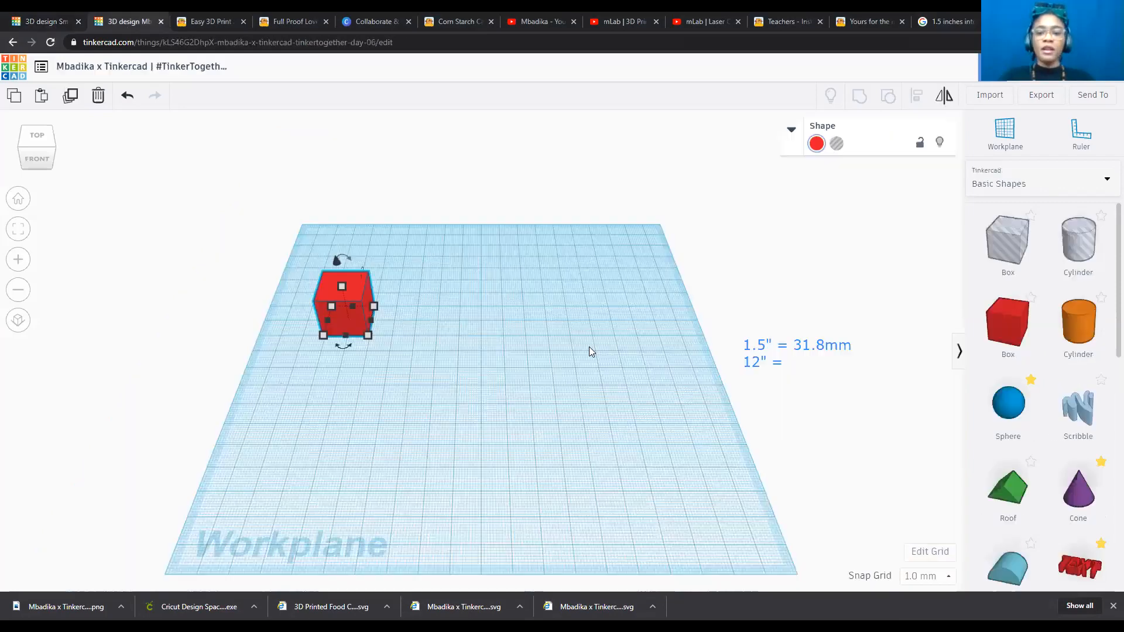
# Add the text annotation "304.8mm" after the "12" =" note beside the workplane.
pyautogui.click(760, 396)
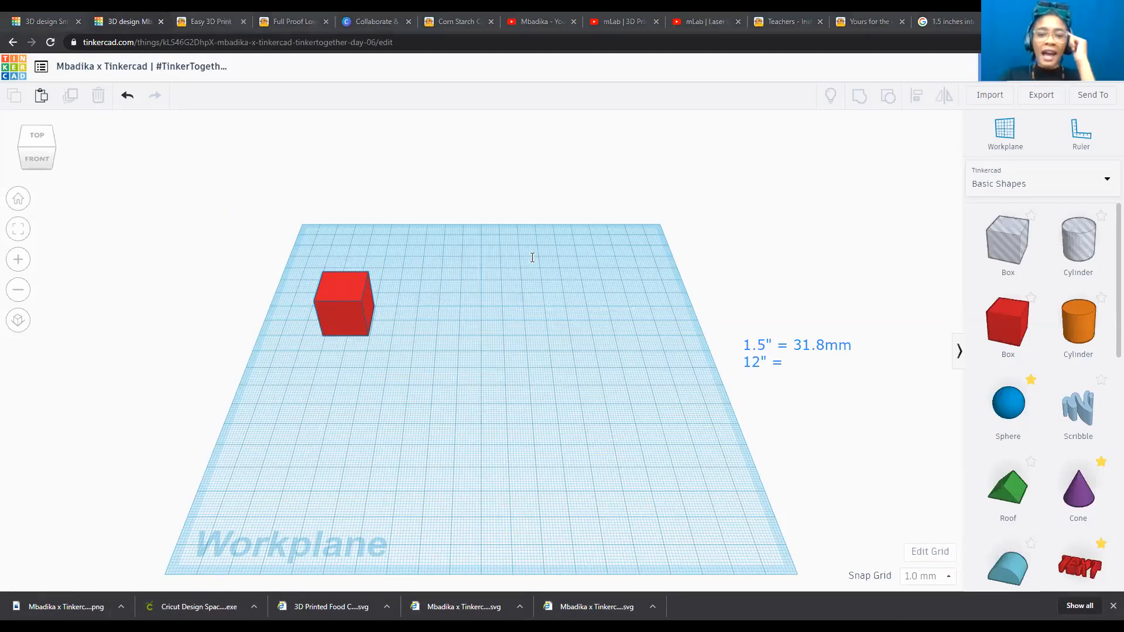
pyautogui.click(851, 378)
pyautogui.write('304.')
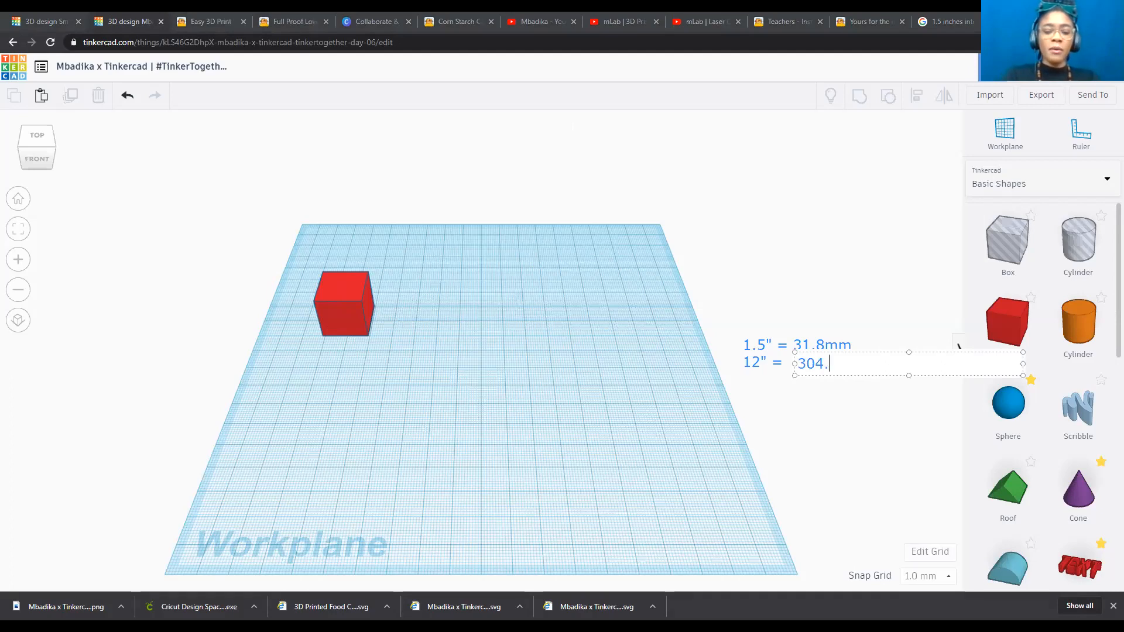
pyautogui.write('8mm')
pyautogui.press('Return')
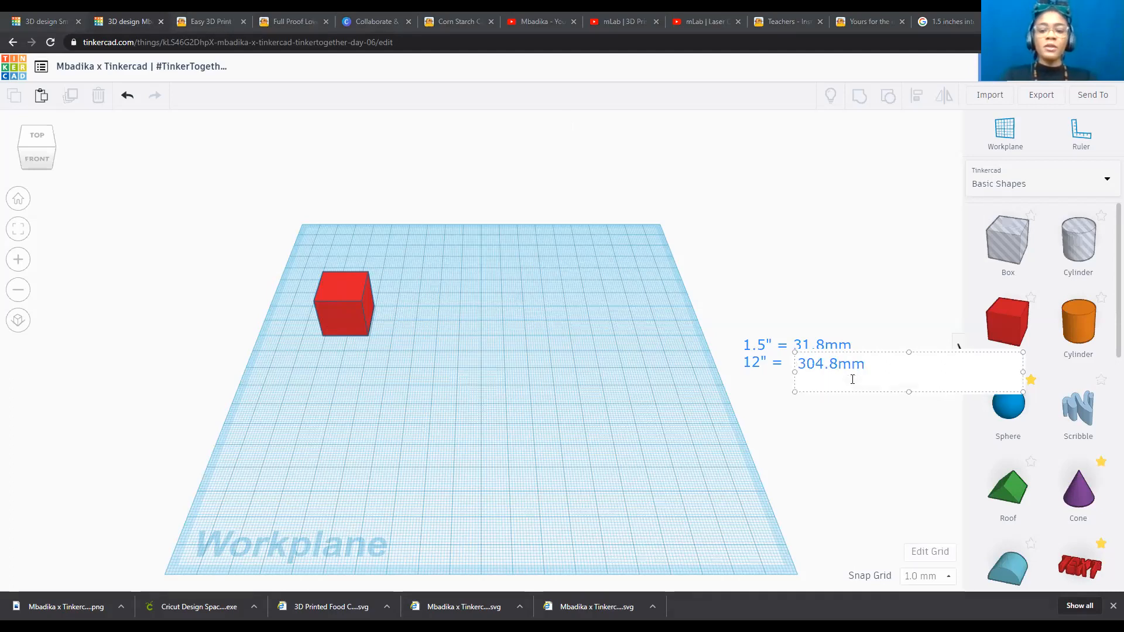
pyautogui.press('Escape')
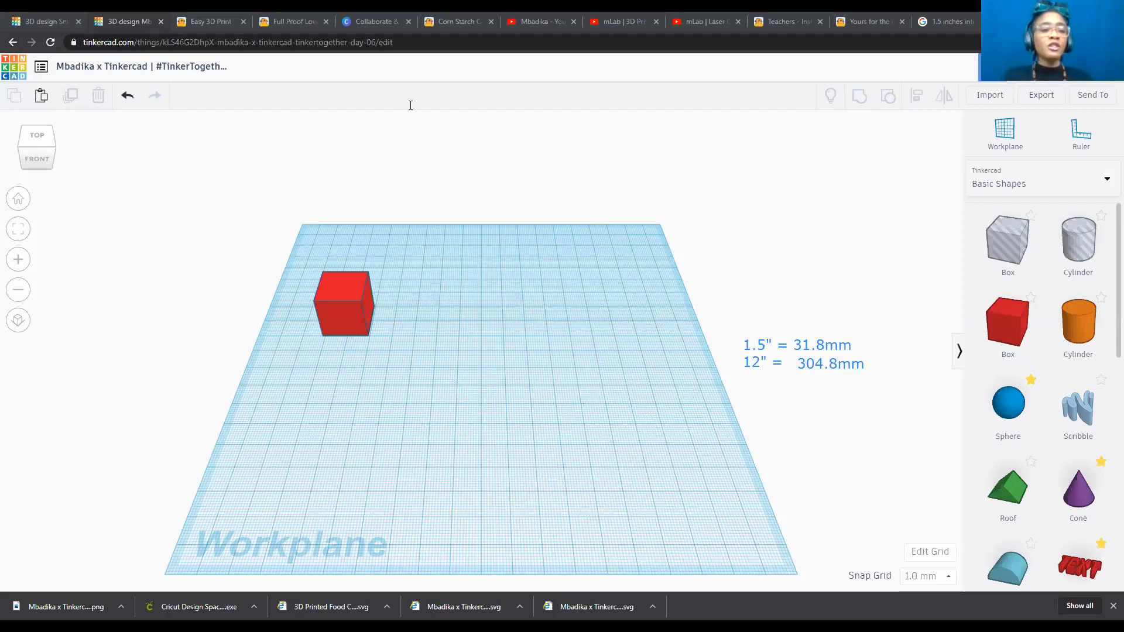
# Switch to the top view, select the red box and fit the view to it.
pyautogui.click(38, 141)
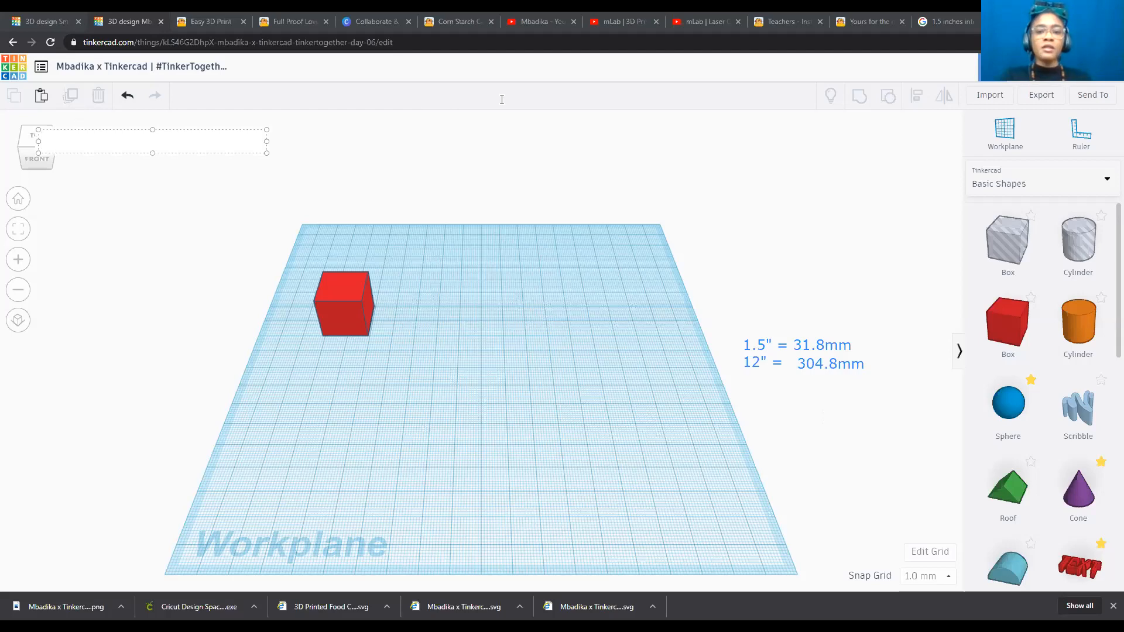
pyautogui.click(366, 125)
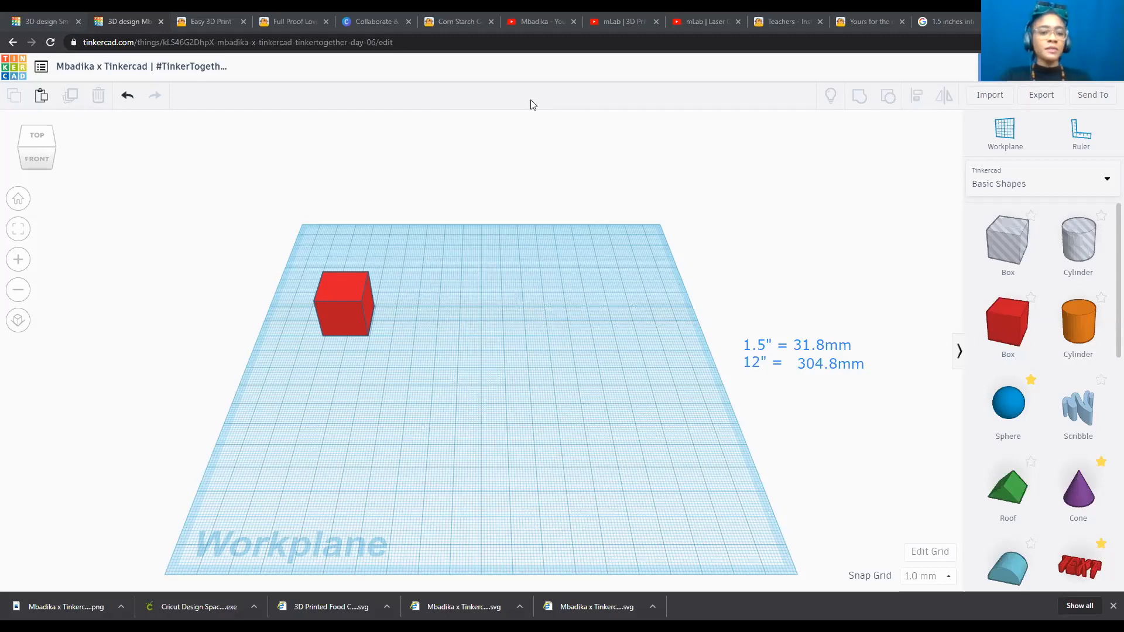
pyautogui.click(36, 138)
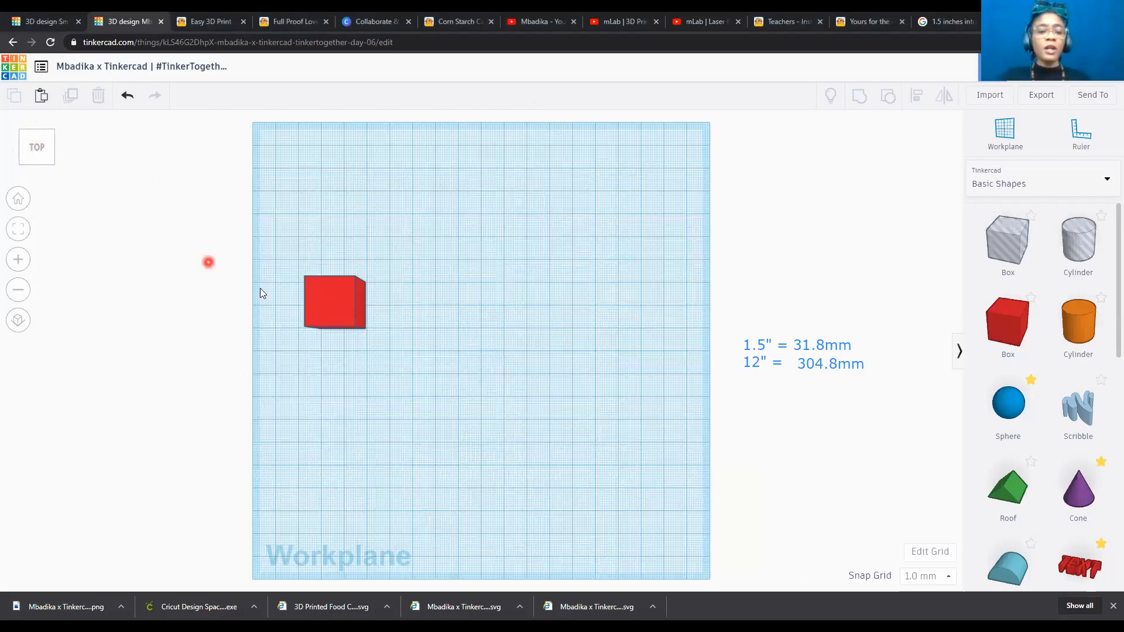
pyautogui.click(339, 306)
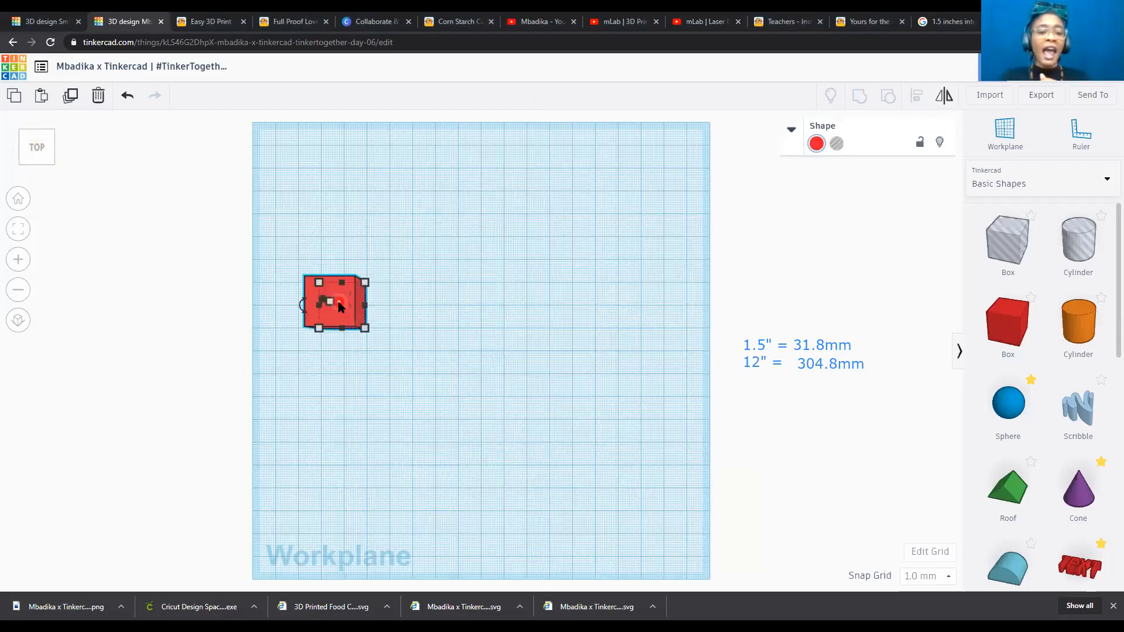
pyautogui.click(18, 228)
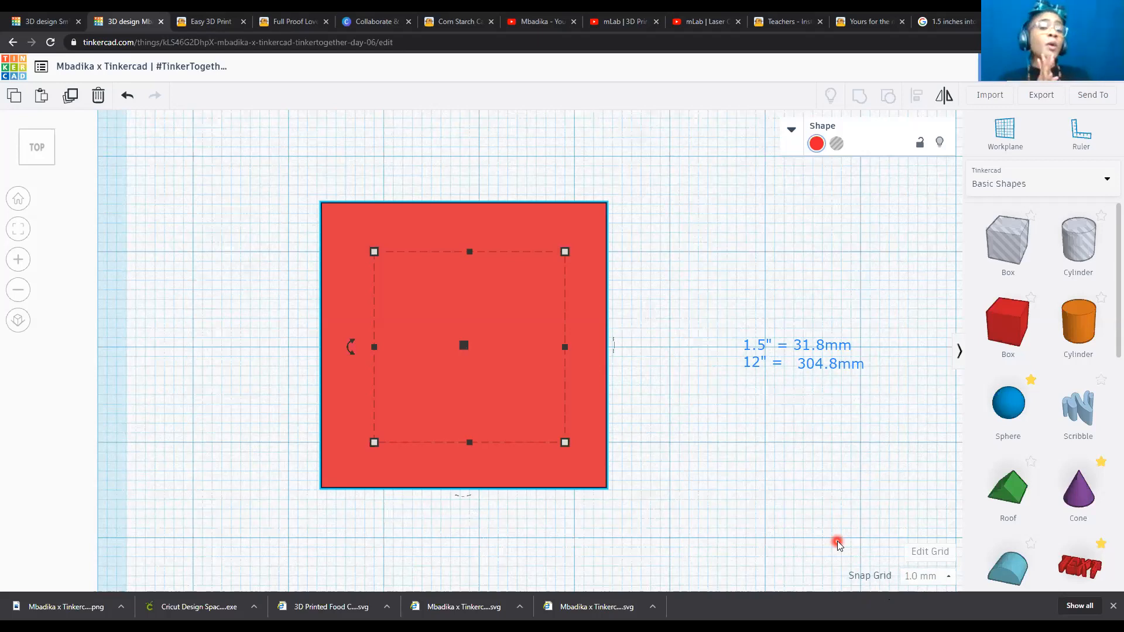
# Set the workplane grid units to inches with a width and length of 24, and check its new extent around the box.
pyautogui.click(932, 551)
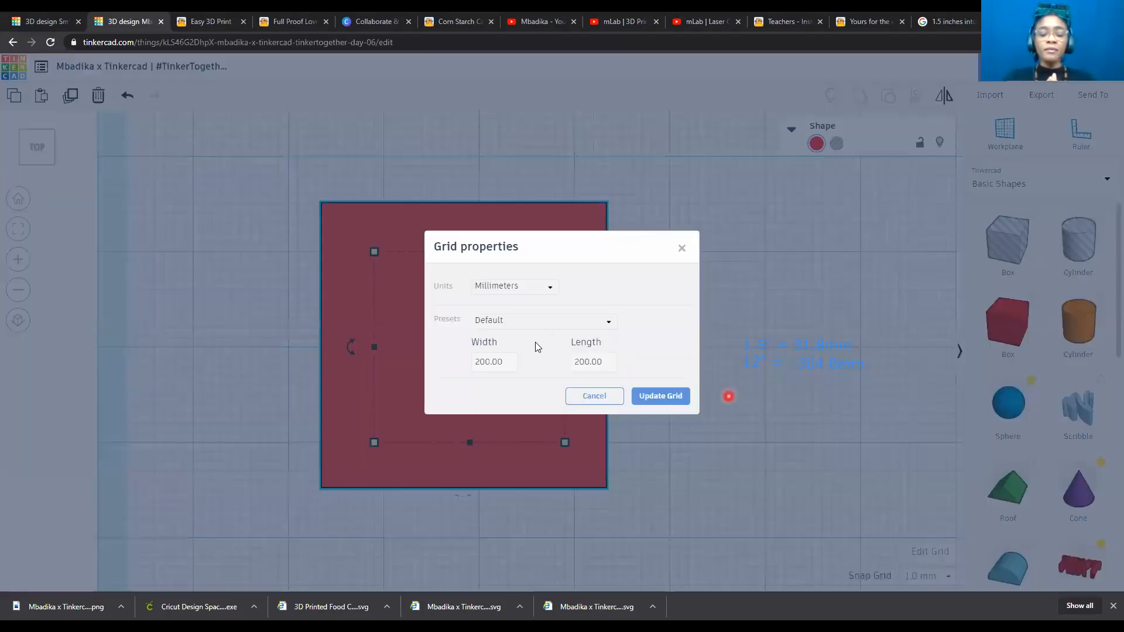
pyautogui.click(506, 290)
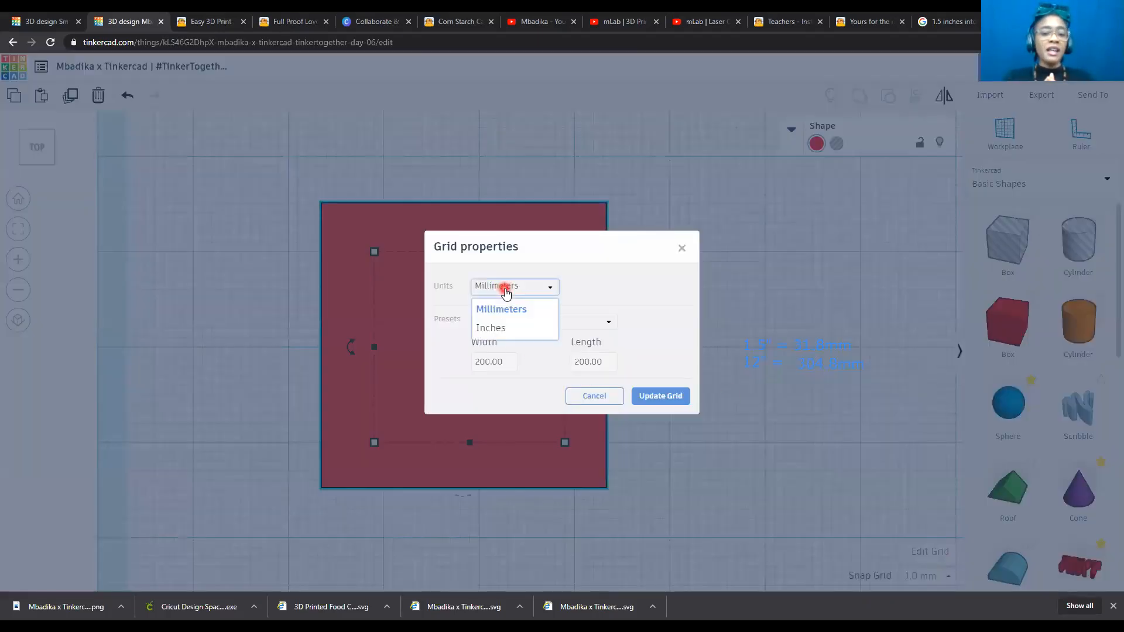
pyautogui.click(506, 330)
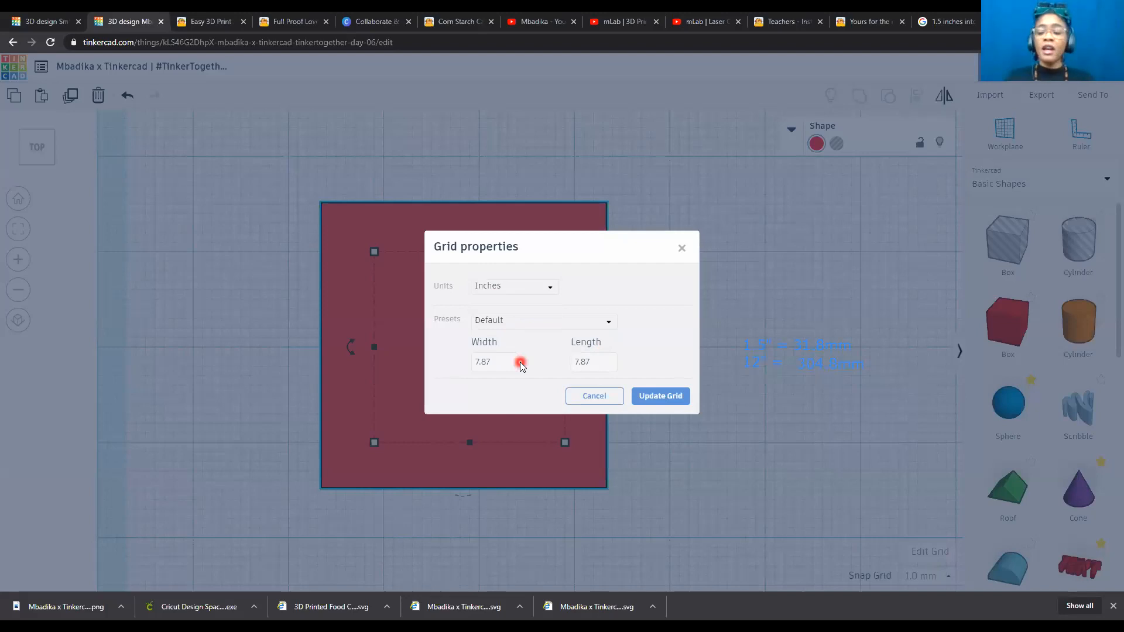
pyautogui.doubleClick(497, 363)
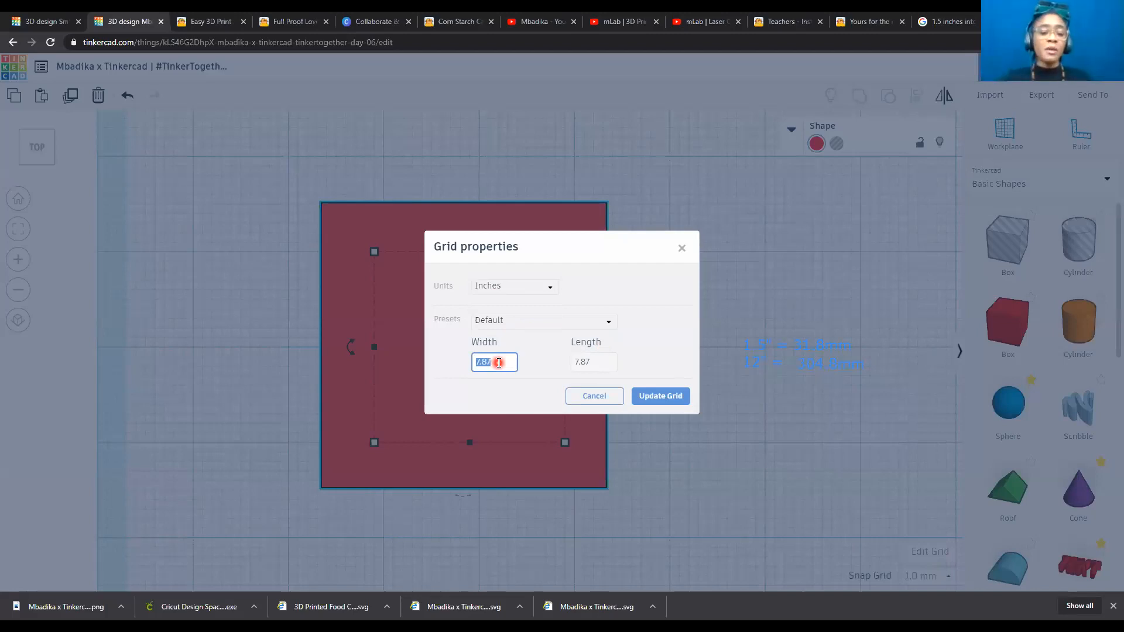
pyautogui.write('24')
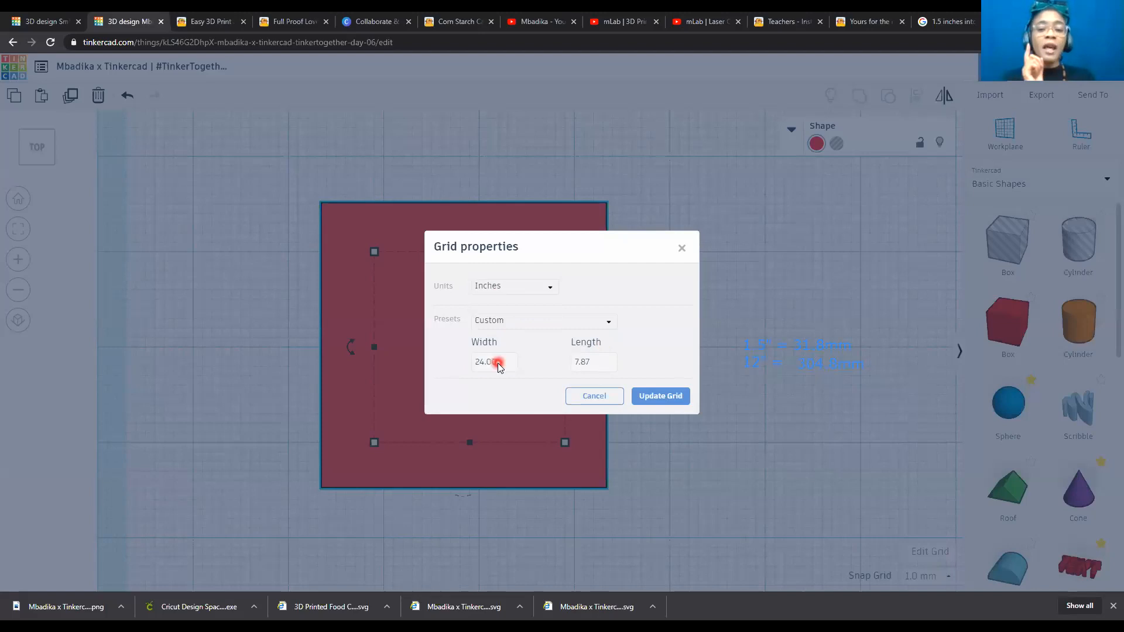
pyautogui.click(590, 360)
pyautogui.write('24')
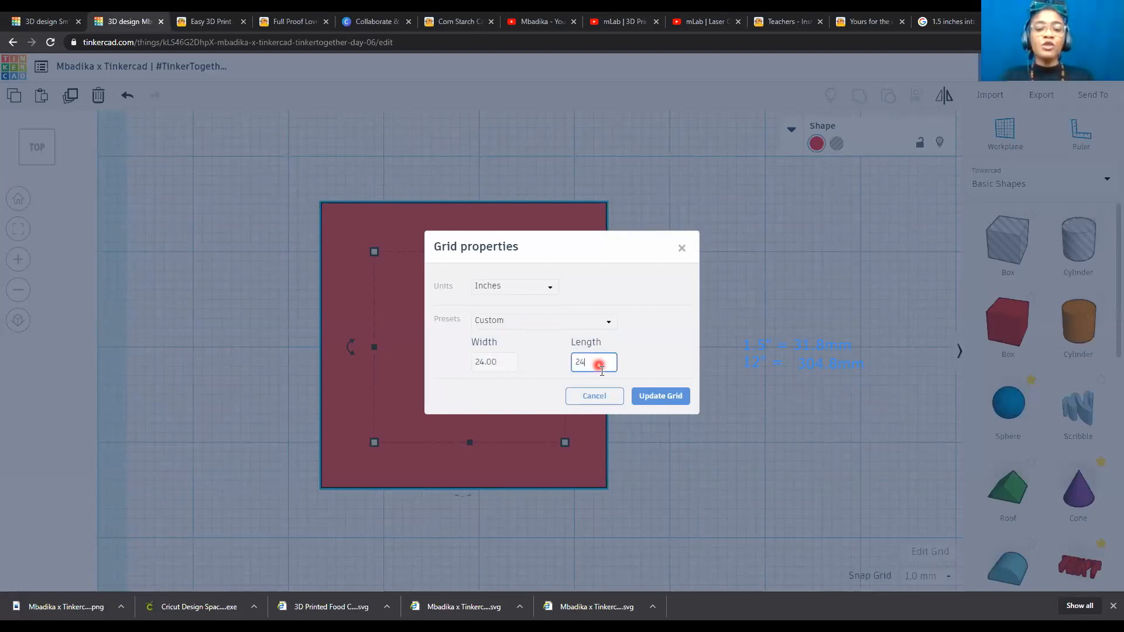
pyautogui.click(659, 398)
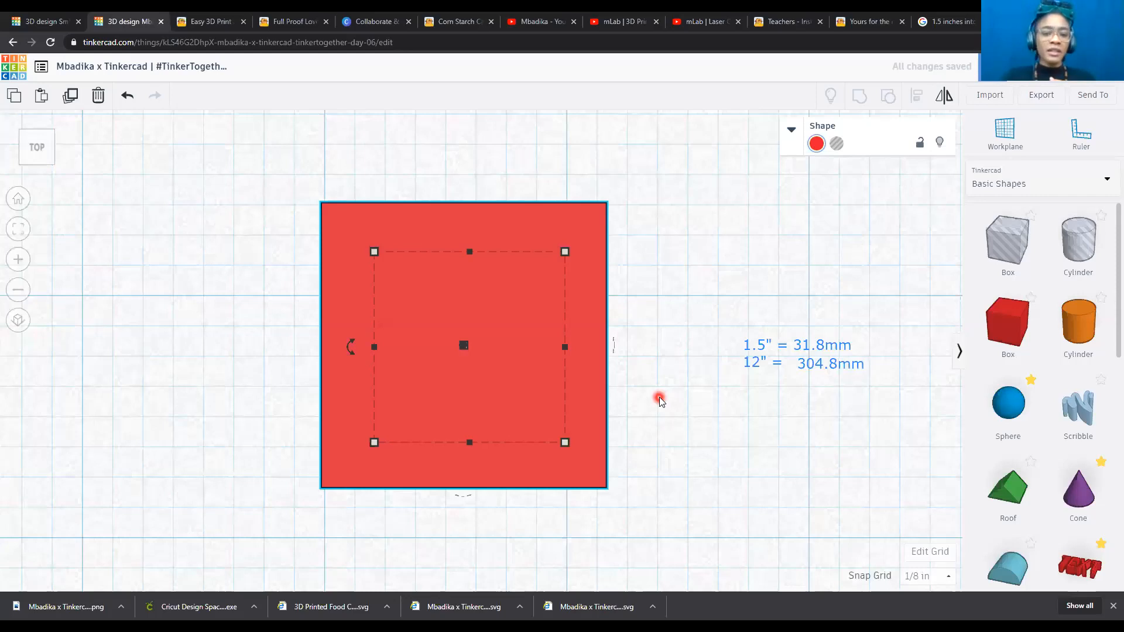
pyautogui.scroll(-6, 660, 400)
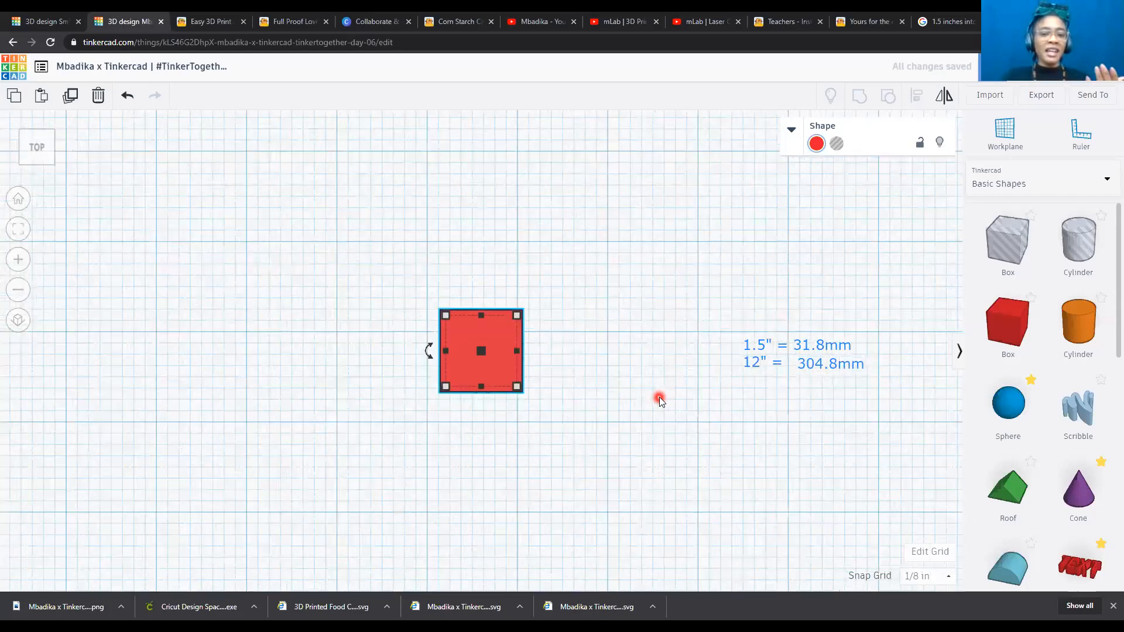
pyautogui.scroll(-3, 659, 399)
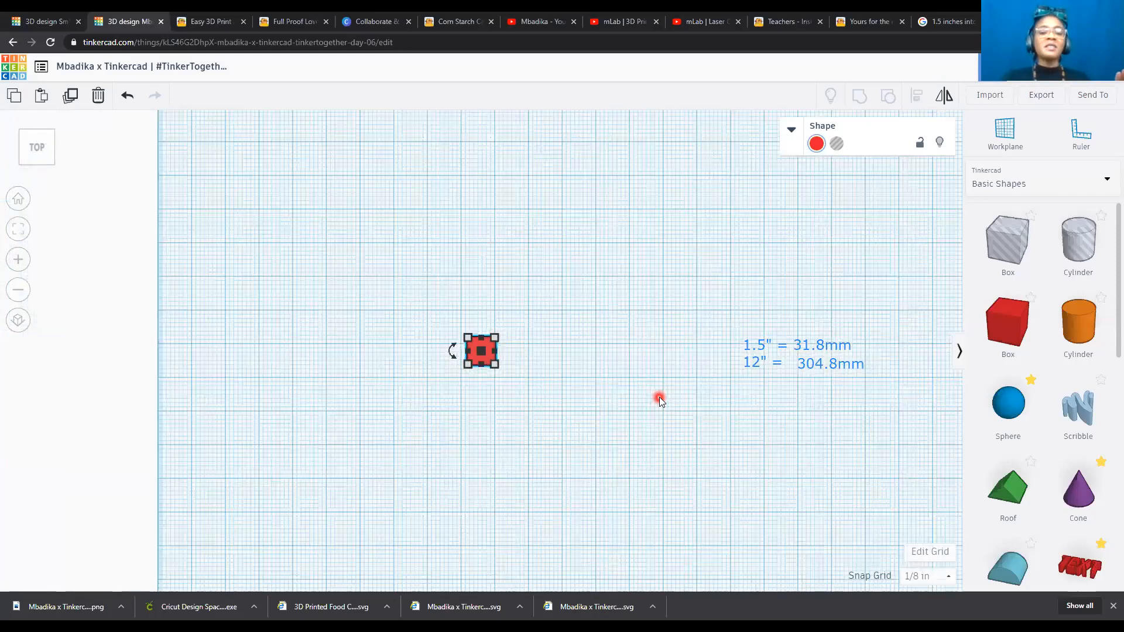
pyautogui.scroll(-2, 659, 400)
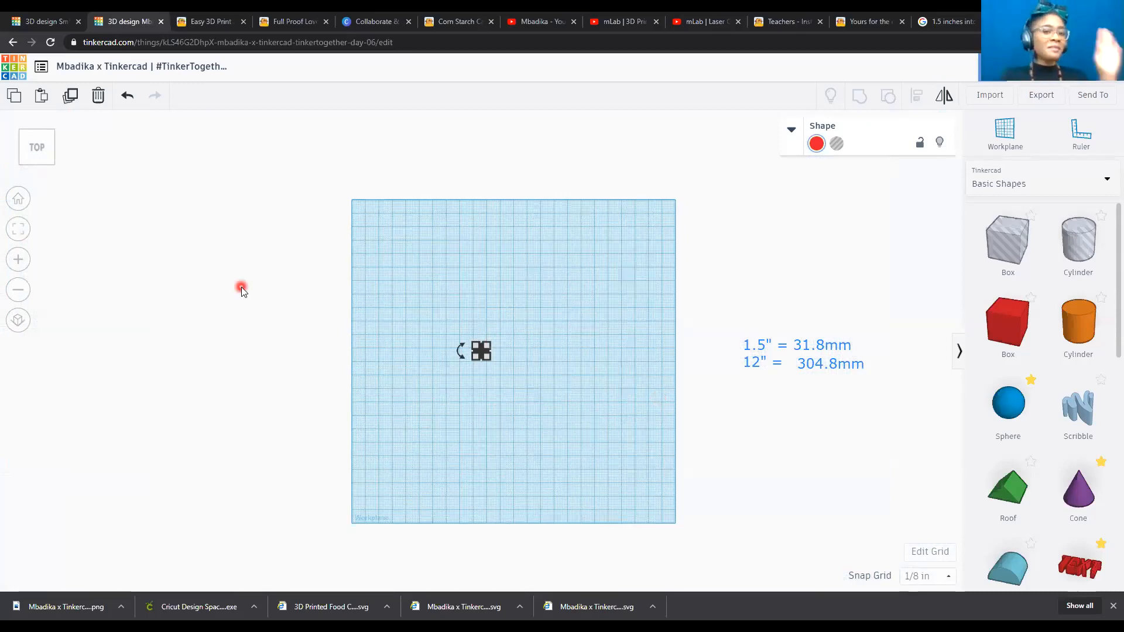
pyautogui.click(19, 231)
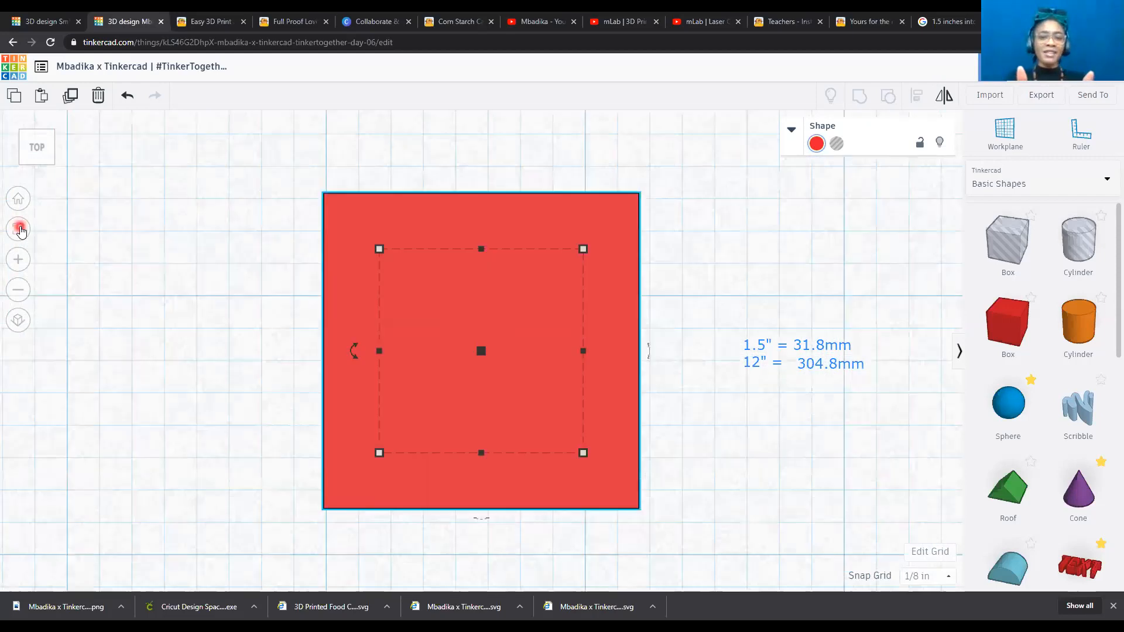
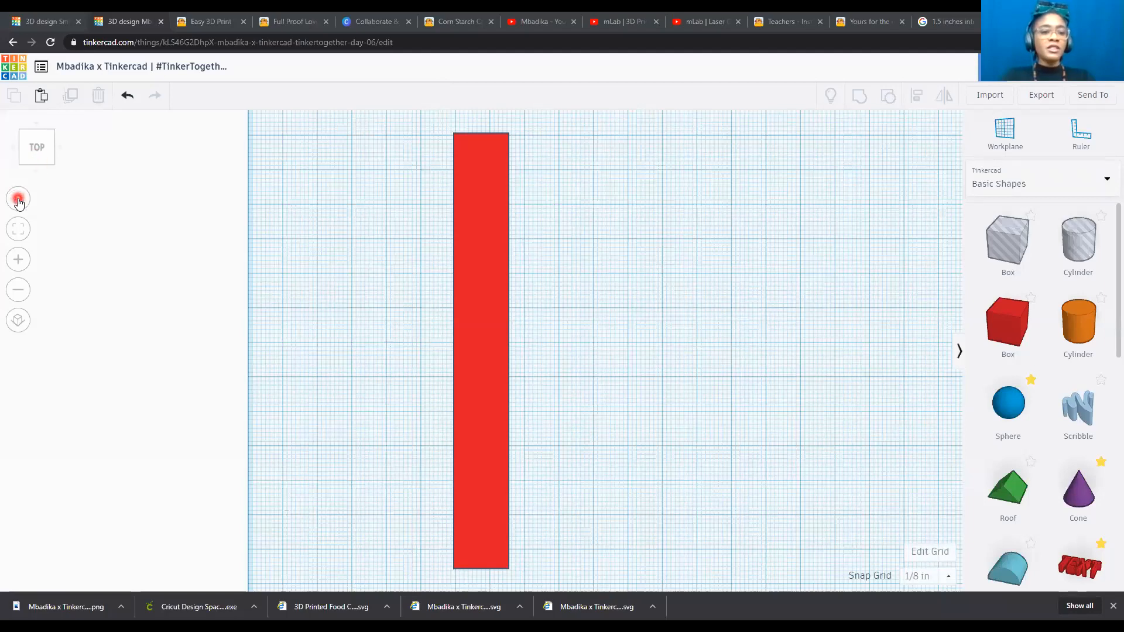
# Set the height of the long red box to 0.25 inches and view it from the front-right corner.
pyautogui.click(18, 199)
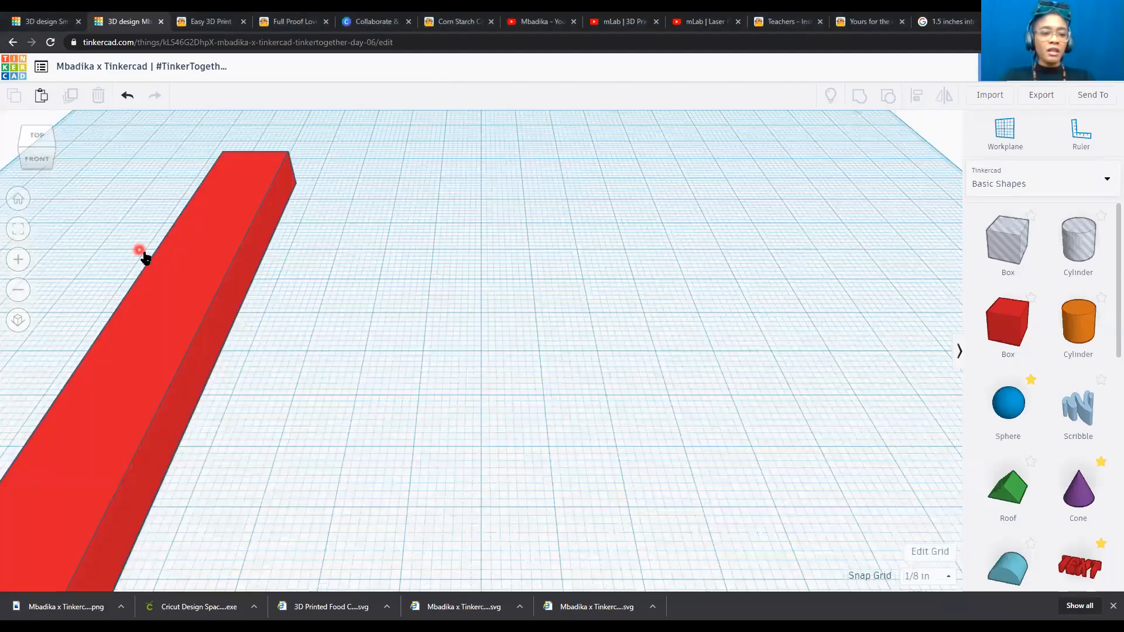
pyautogui.scroll(-5, 446, 288)
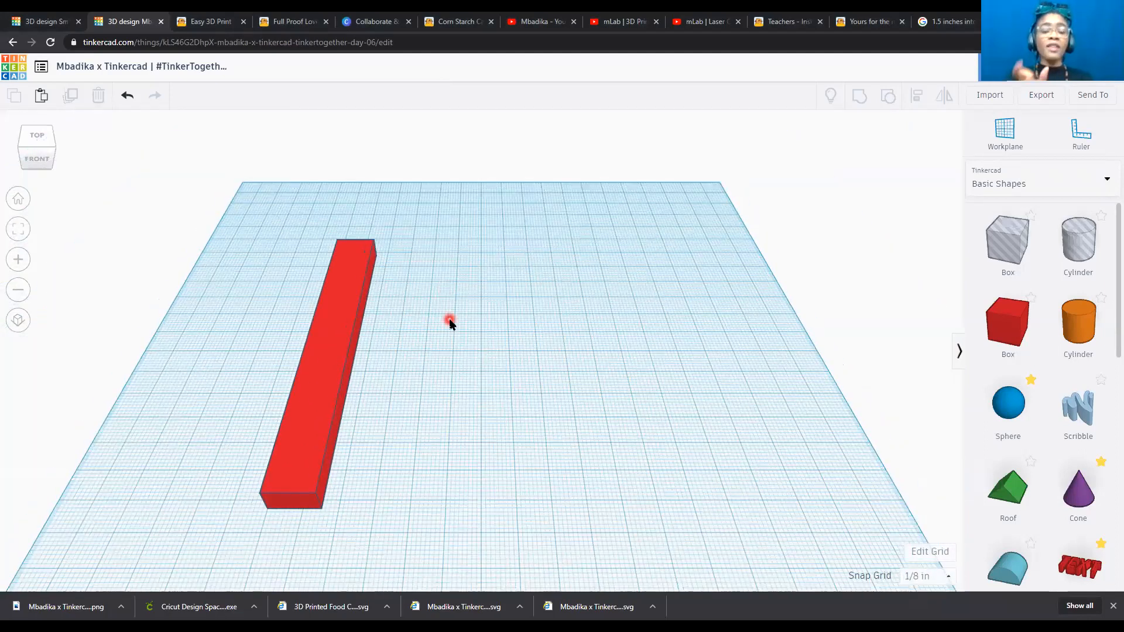
pyautogui.click(322, 392)
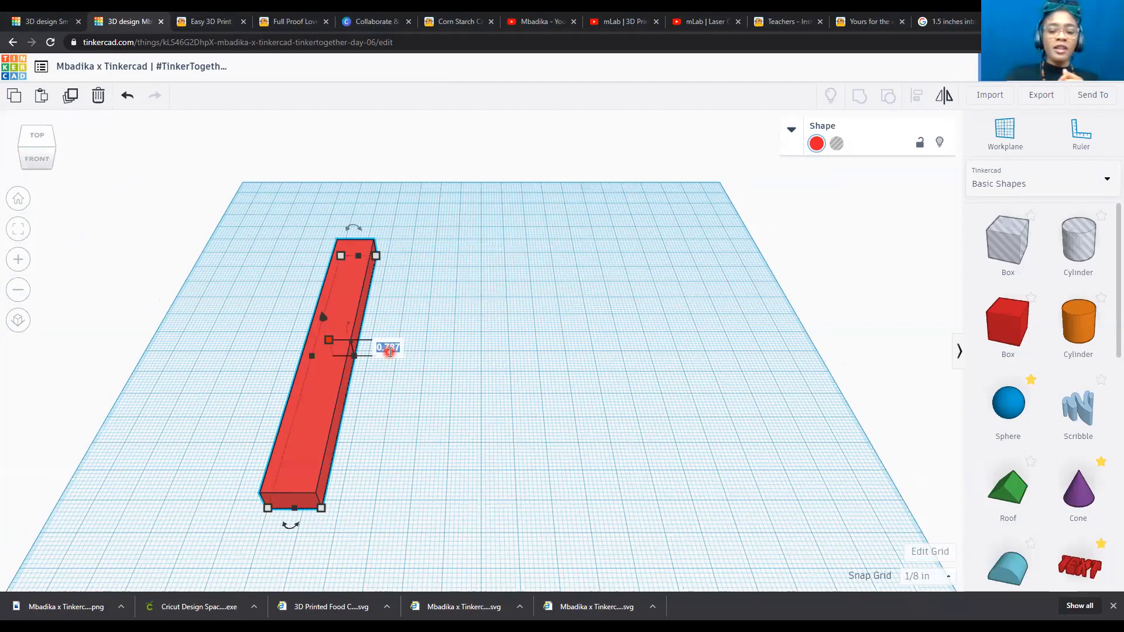
pyautogui.write('0.05')
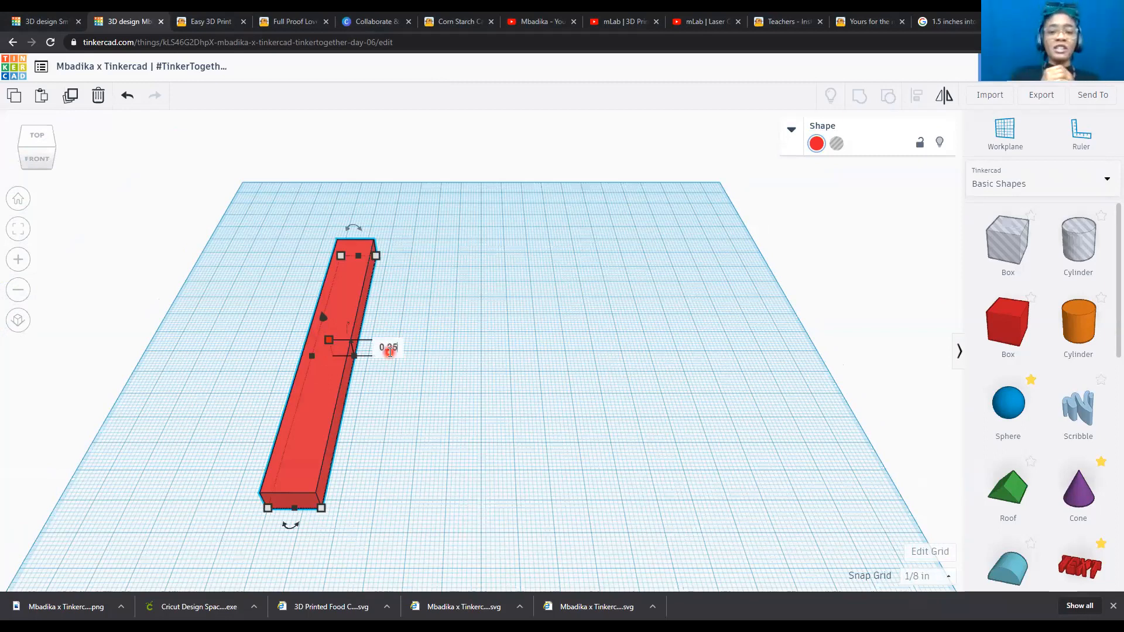
pyautogui.press('Return')
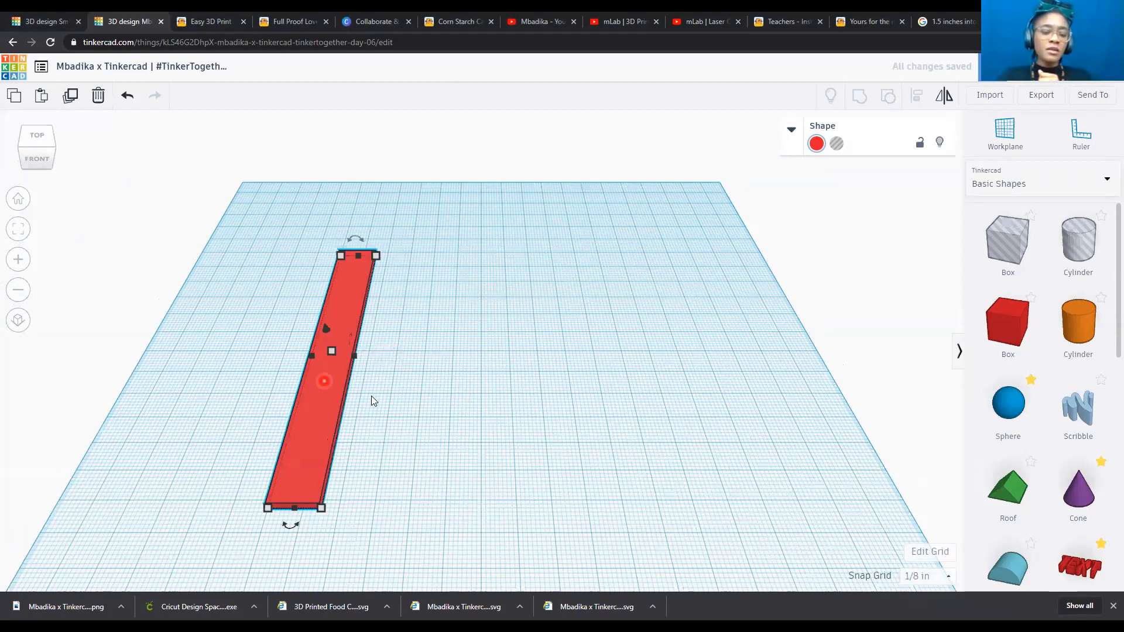
pyautogui.click(55, 151)
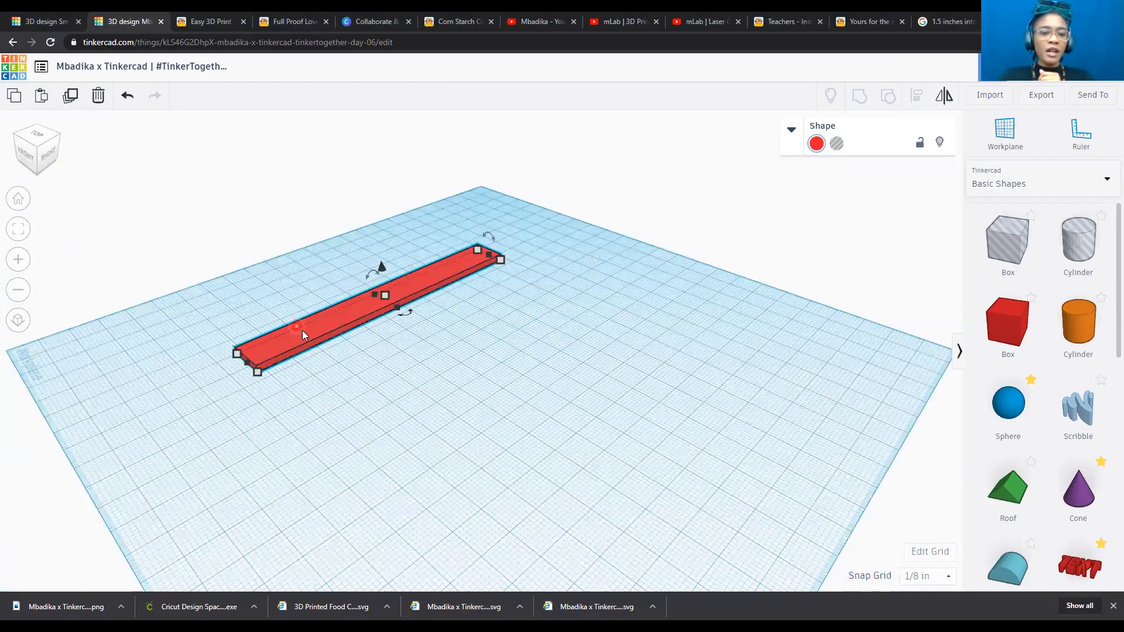
# Convert 0.25 inches to millimetres in the Google unit converter and return to the Tinkercad design.
pyautogui.click(952, 23)
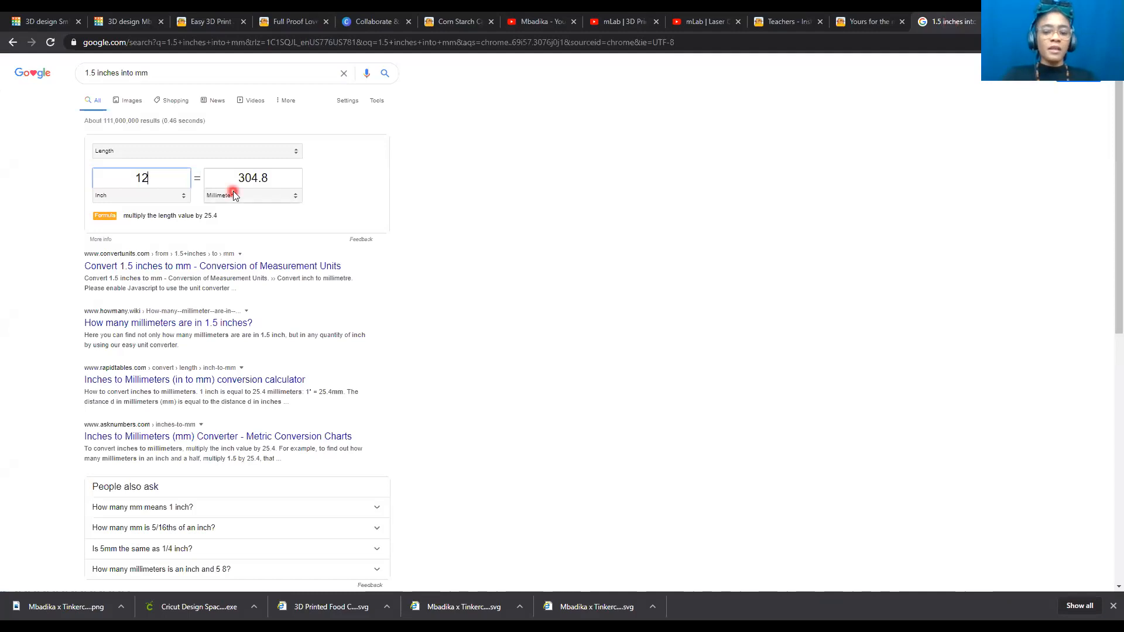
pyautogui.press('BackSpace')
pyautogui.press('BackSpace')
pyautogui.write('0.25')
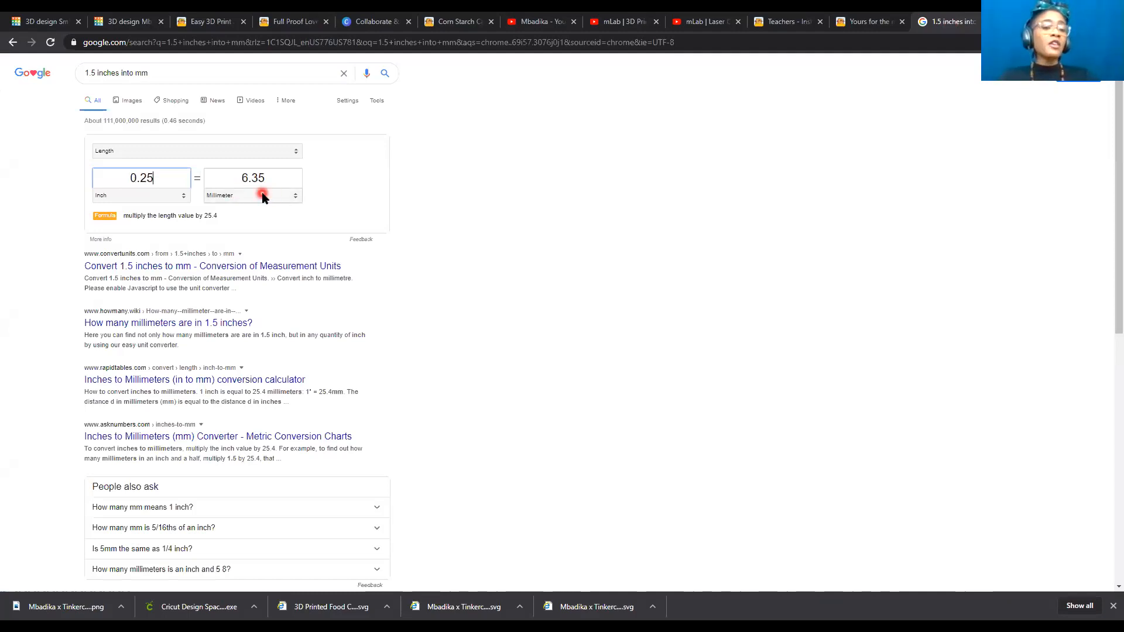
pyautogui.click(121, 22)
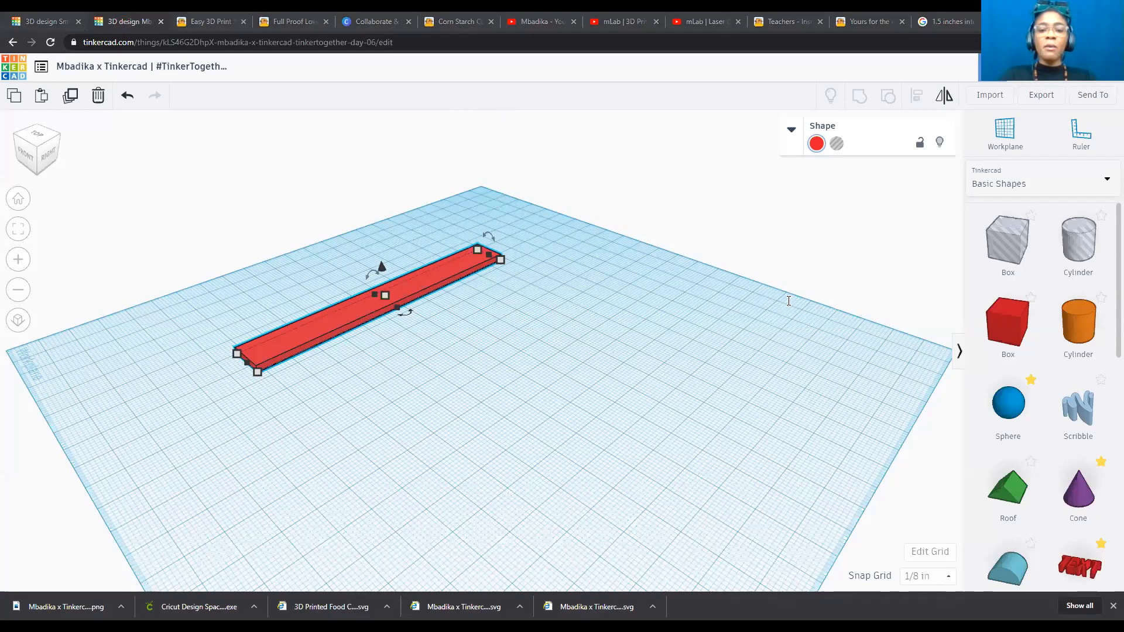
# Write the on-screen note 0.25" = 0.35mm in the empty space beside the workplane.
pyautogui.click(761, 256)
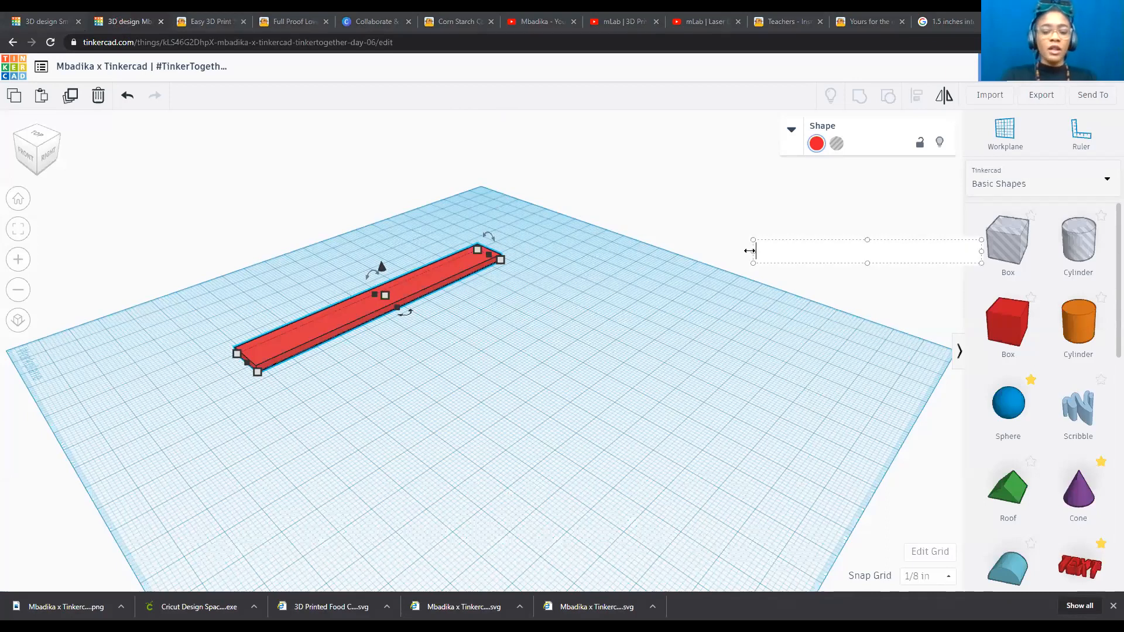
pyautogui.write('0.25"')
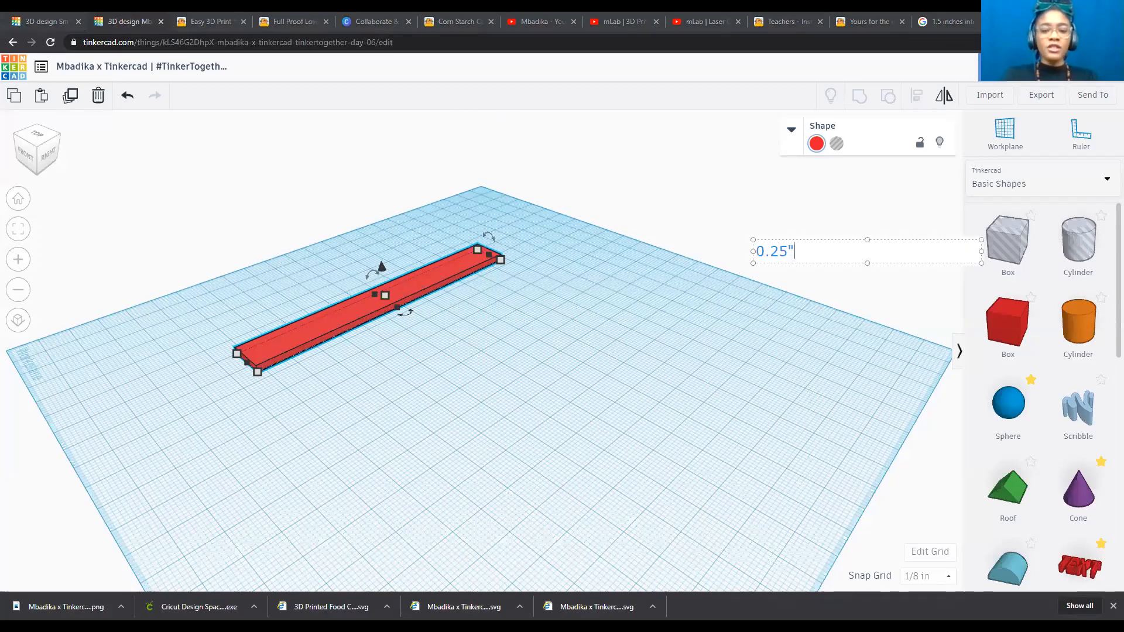
pyautogui.write(' = 0.35mm')
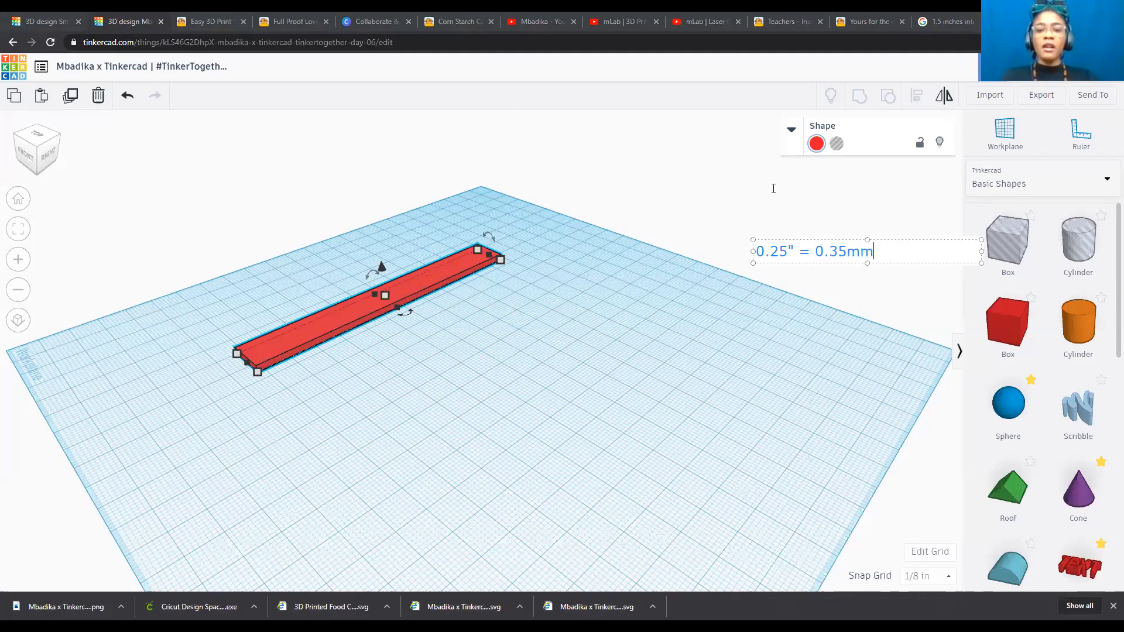
pyautogui.click(360, 110)
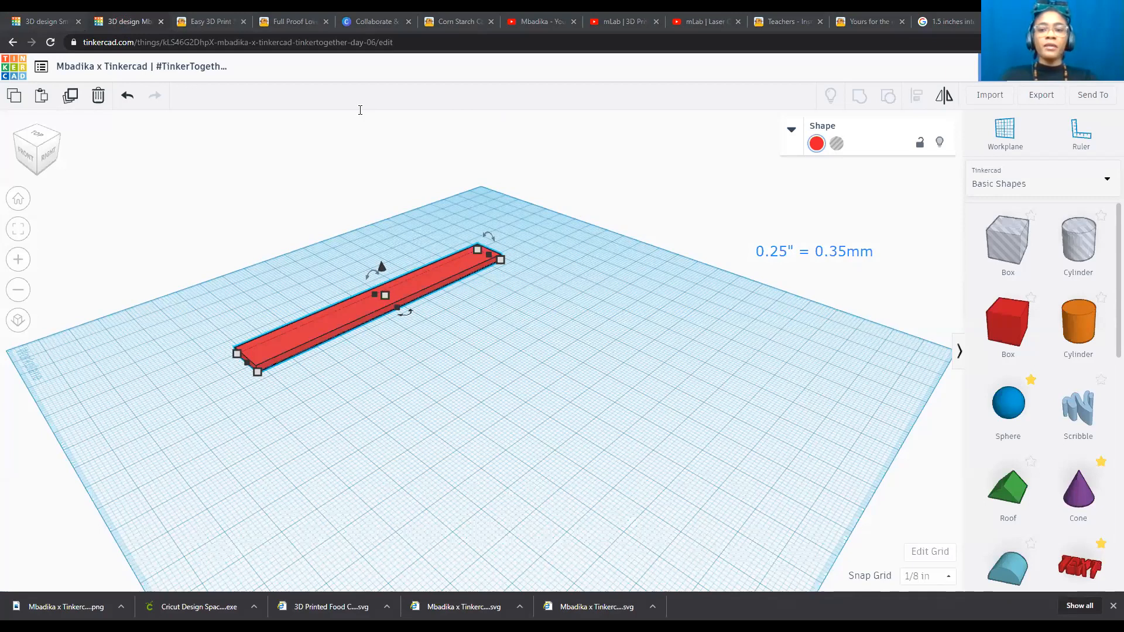
# Recheck the 0.25-inch conversion in Google, return to the Tinkercad design and write the on-screen note 0.25" = 6.35mm.
pyautogui.click(820, 69)
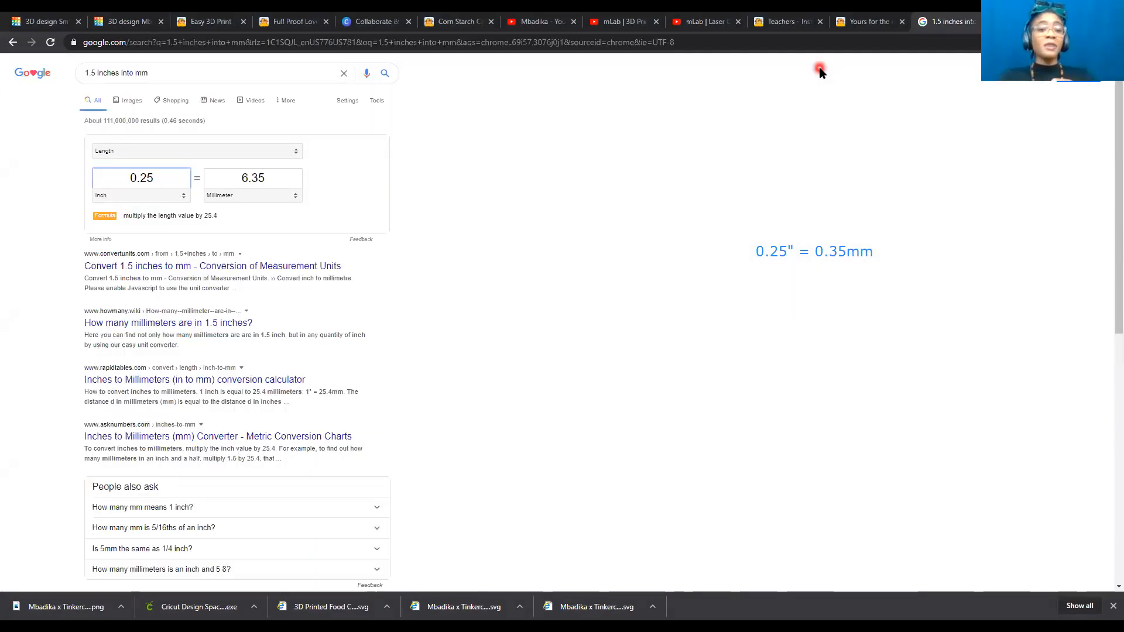
pyautogui.click(127, 23)
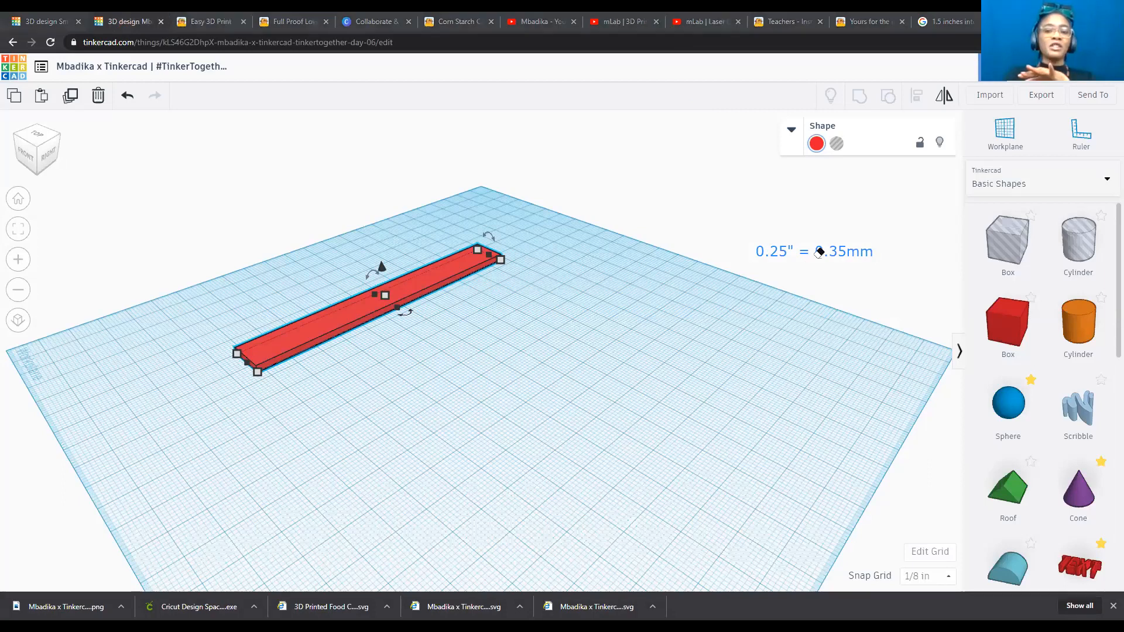
pyautogui.click(717, 230)
pyautogui.write('0.')
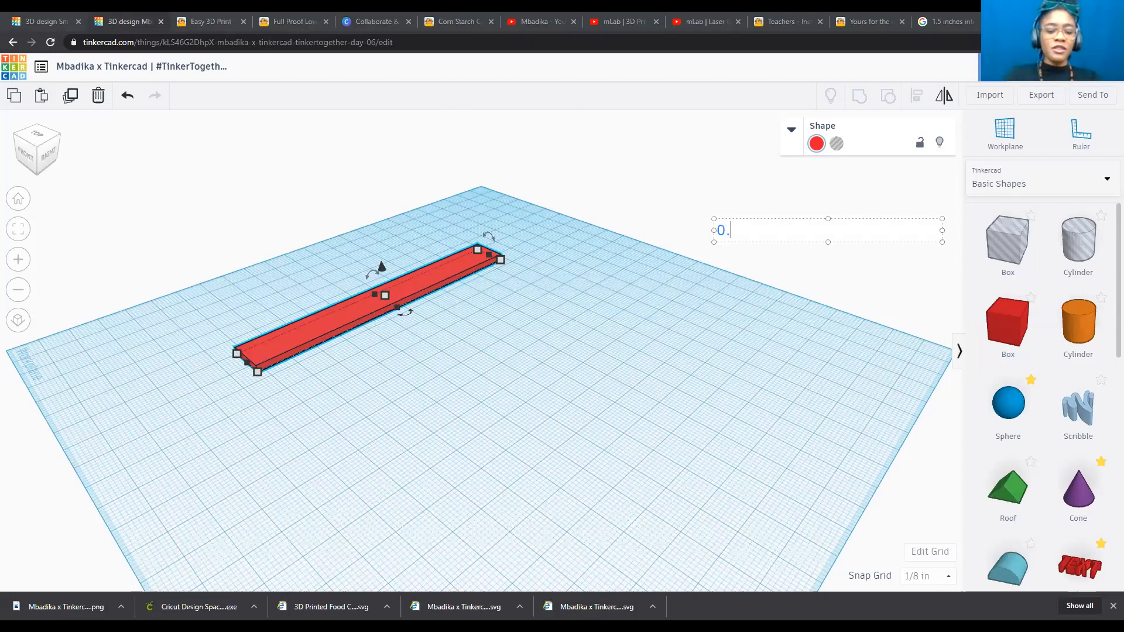
pyautogui.write('25" = 6.35mm')
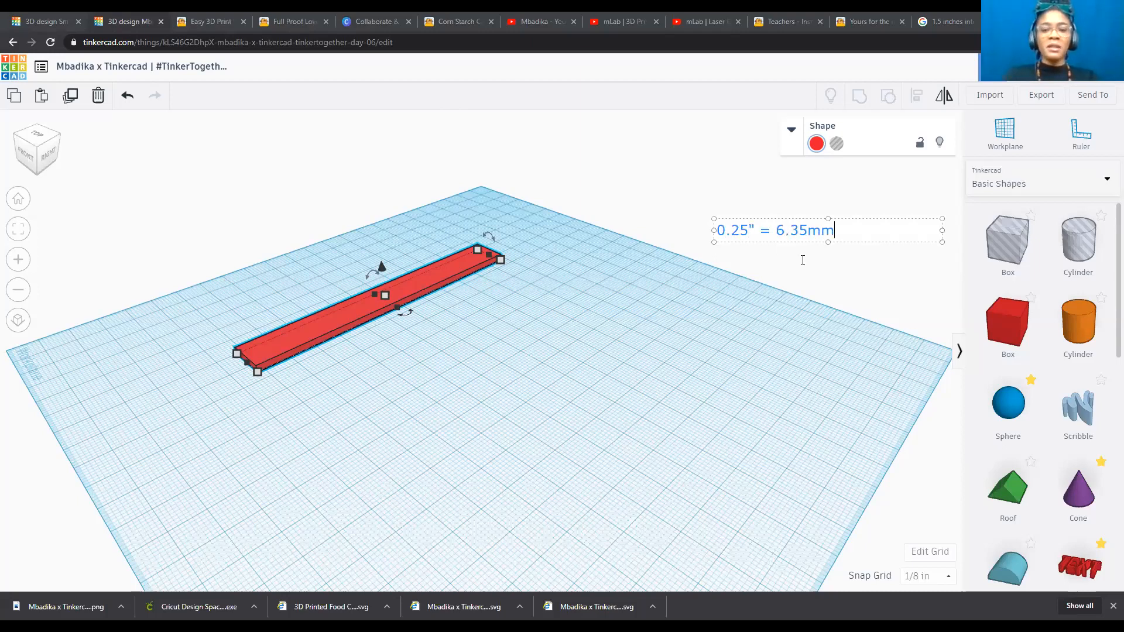
pyautogui.click(537, 104)
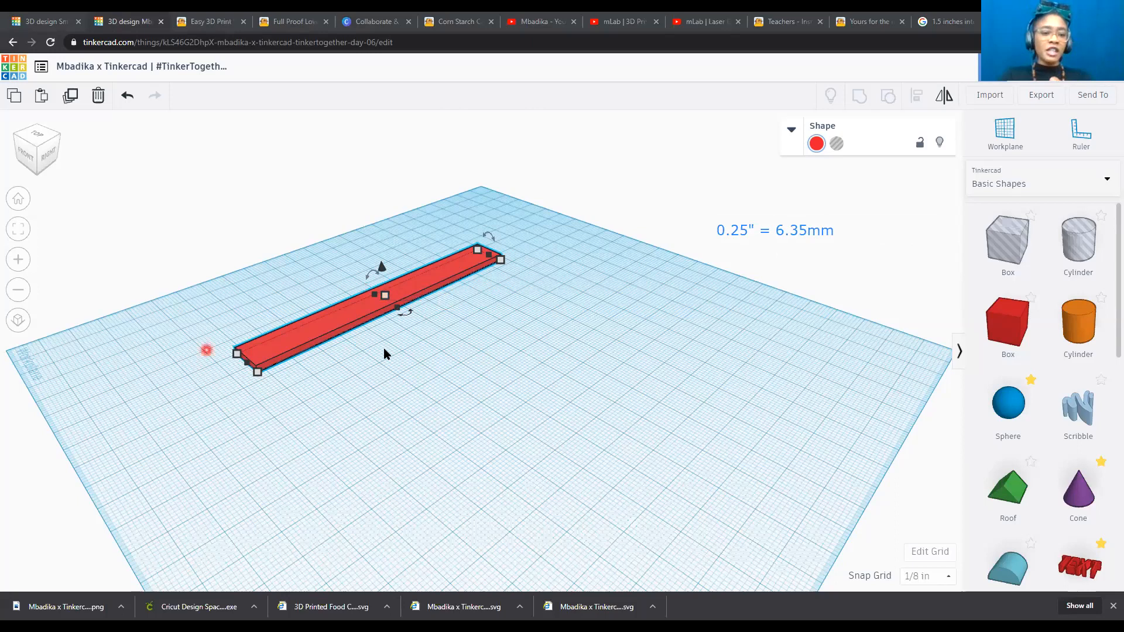
# Add the heading "Height or Depth" above the on-screen conversion note.
pyautogui.scroll(2, 384, 352)
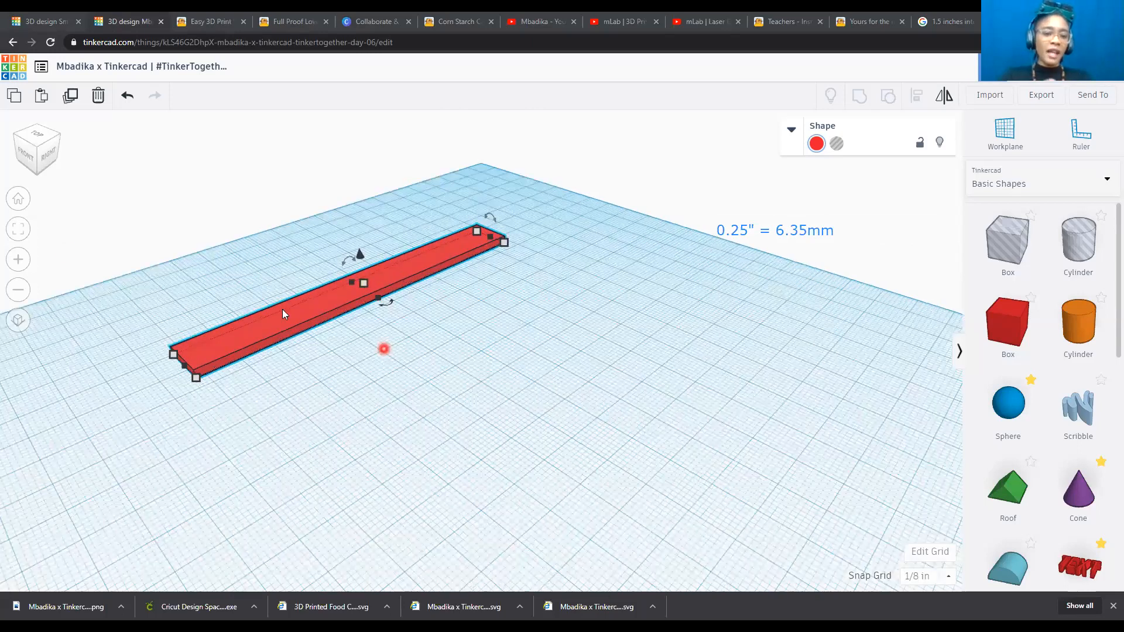
pyautogui.scroll(1, 252, 340)
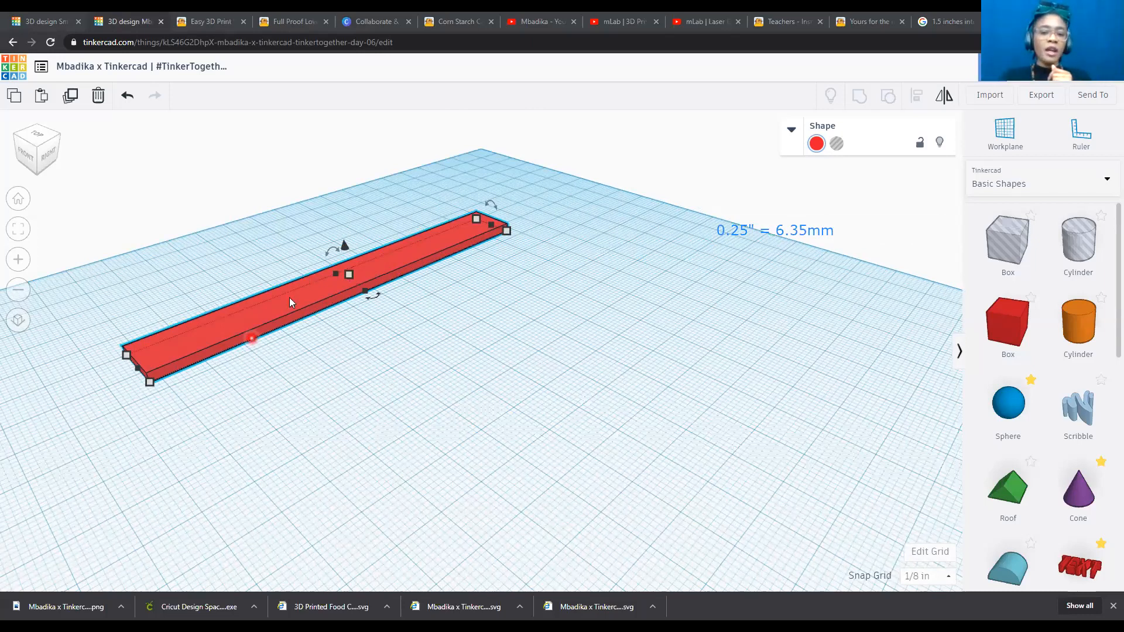
pyautogui.scroll(-2, 289, 298)
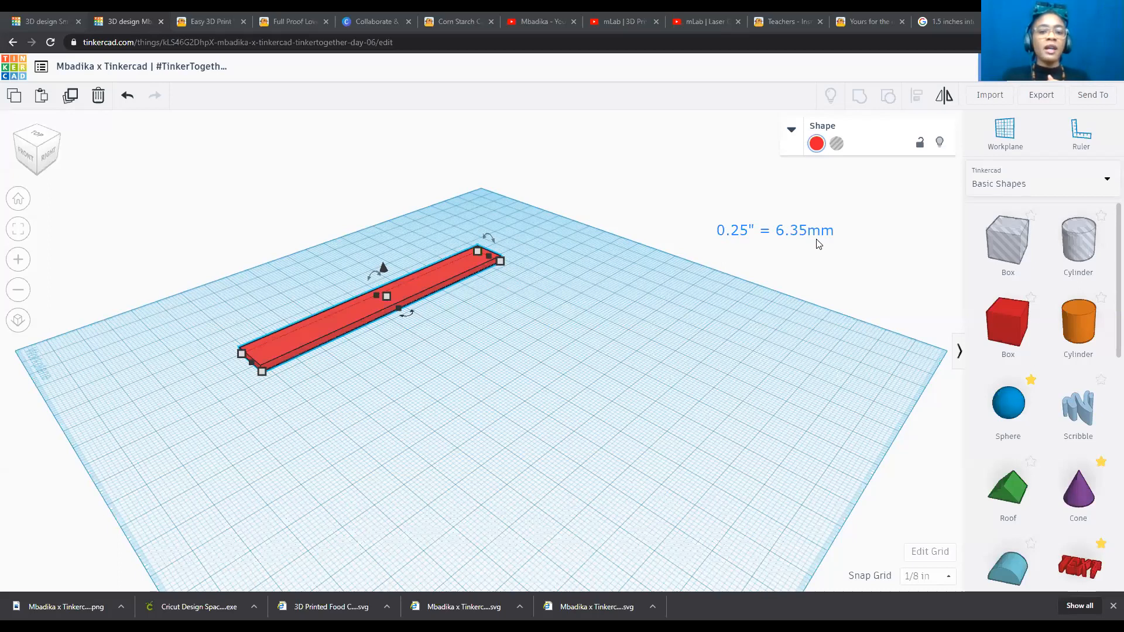
pyautogui.click(718, 201)
pyautogui.write('Height or Depth')
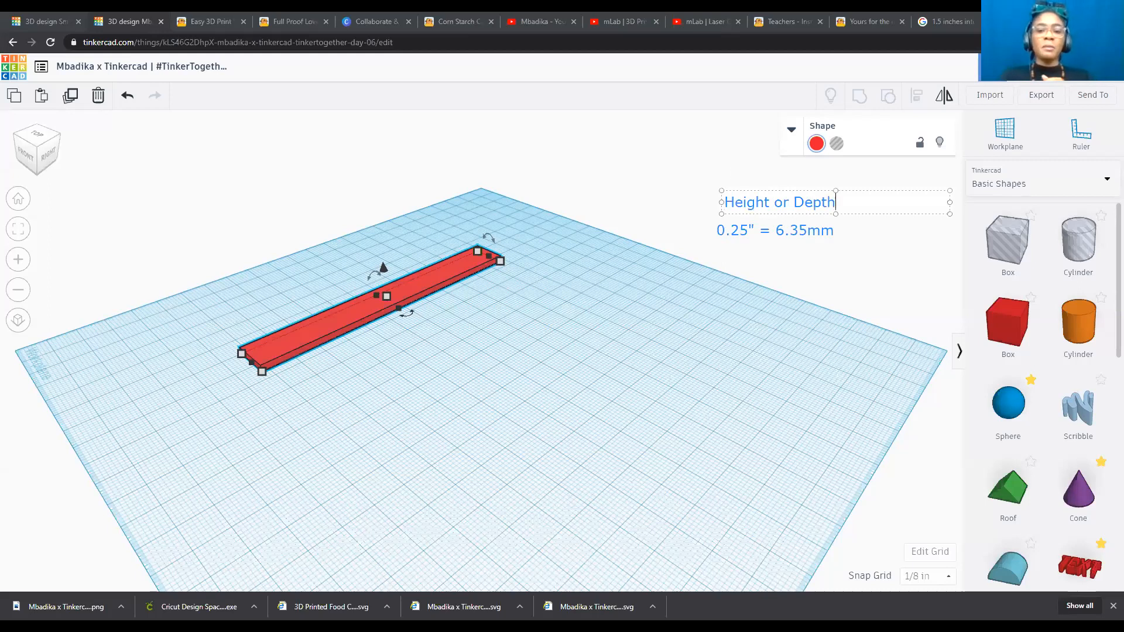
pyautogui.click(731, 157)
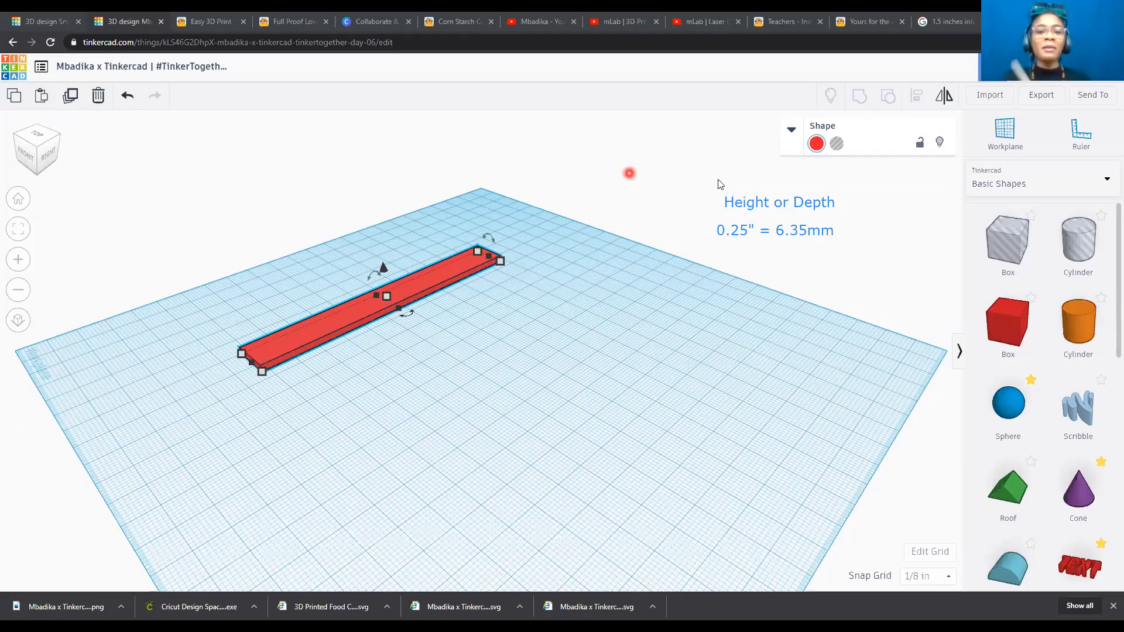
# Change the long bar's solid colour from the presets to dark golden yellow.
pyautogui.click(817, 147)
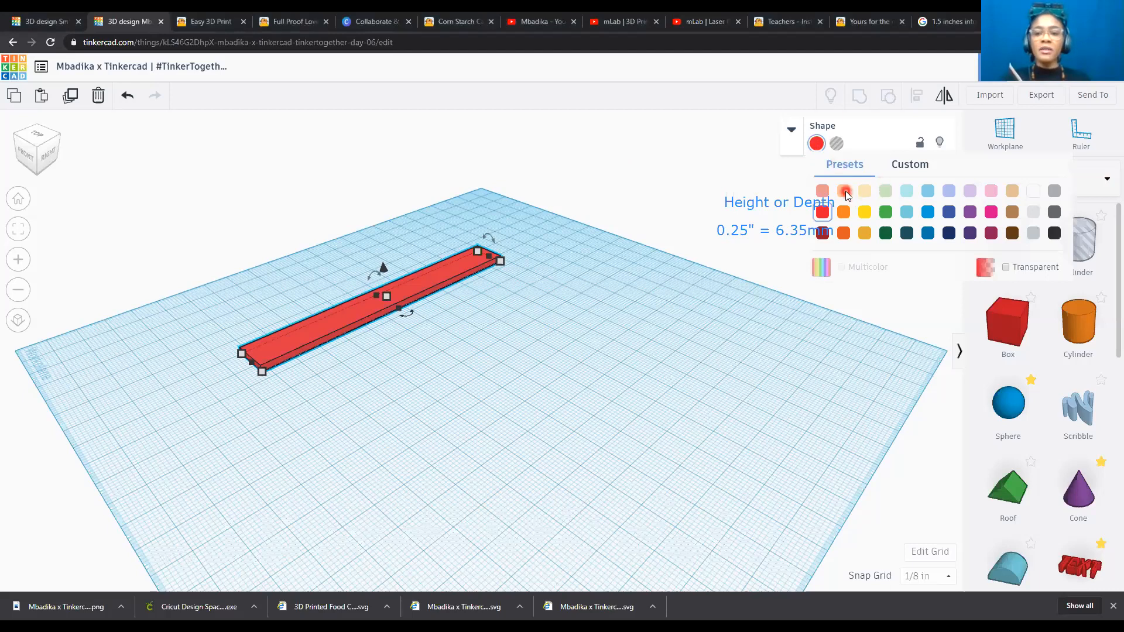
pyautogui.click(869, 233)
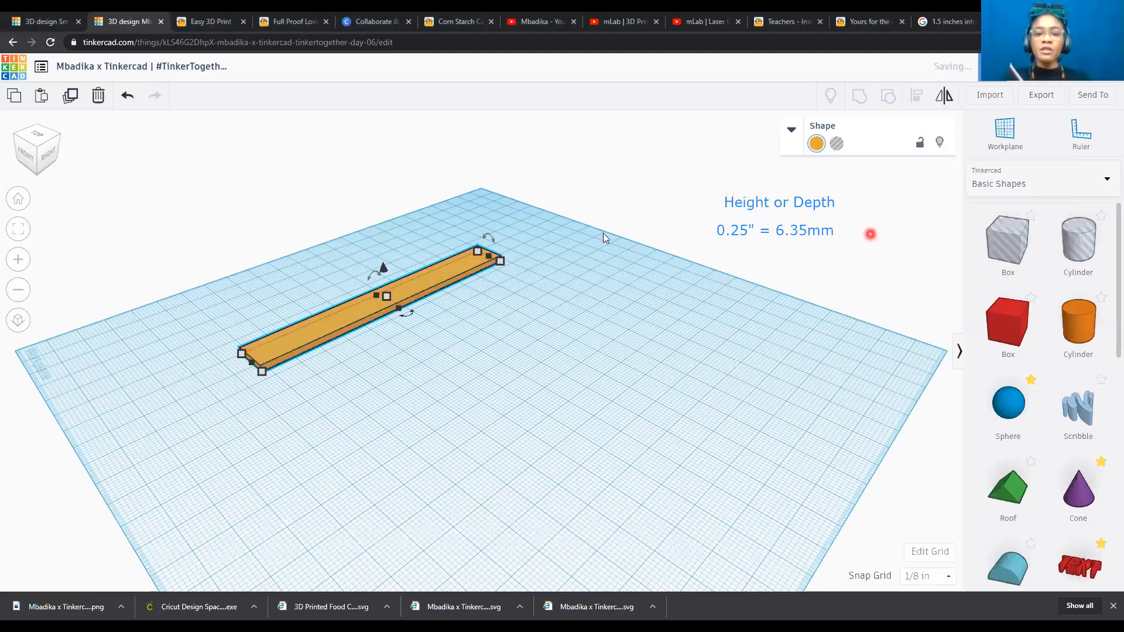
pyautogui.click(474, 322)
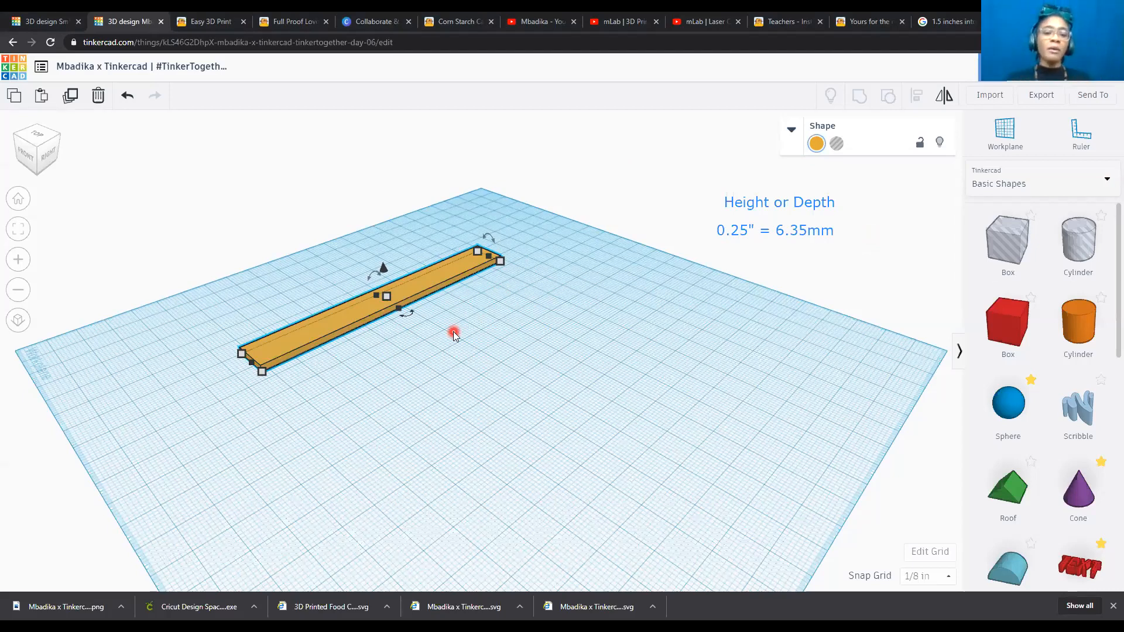
# Fit the view to the golden bar and examine its width, length and height dimensions.
pyautogui.moveTo(262, 374)
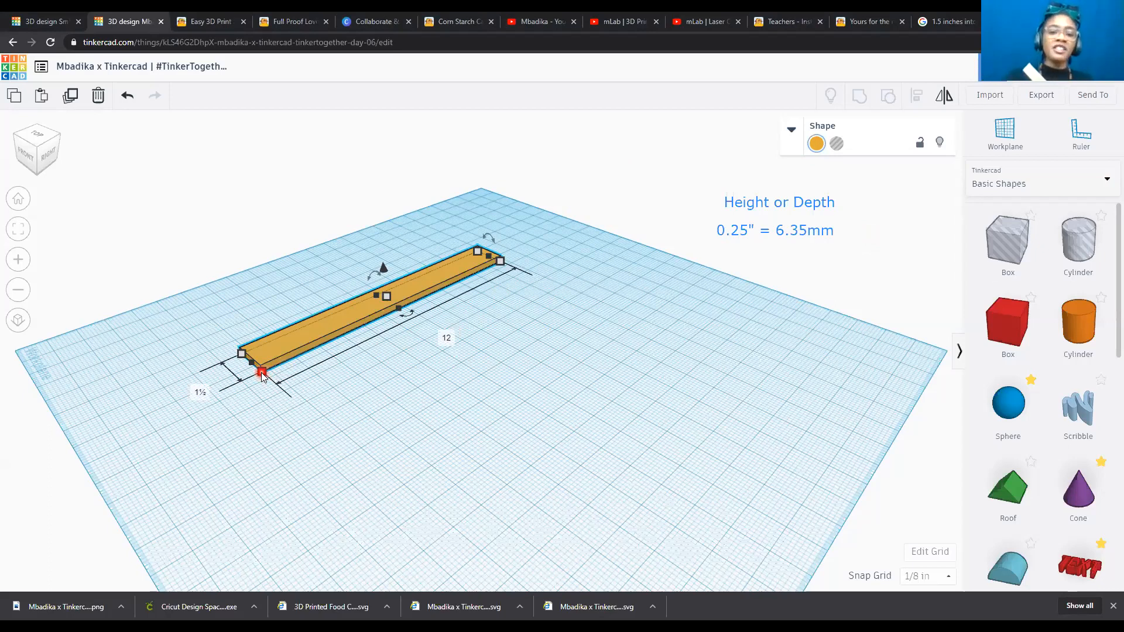
pyautogui.moveTo(391, 300)
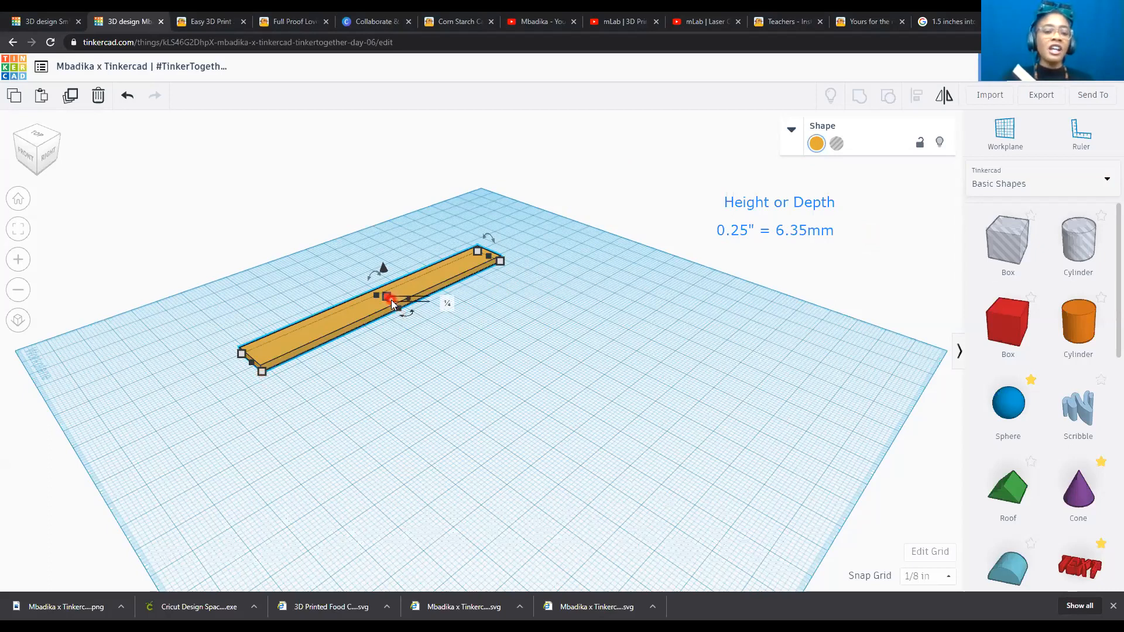
pyautogui.scroll(3, 392, 300)
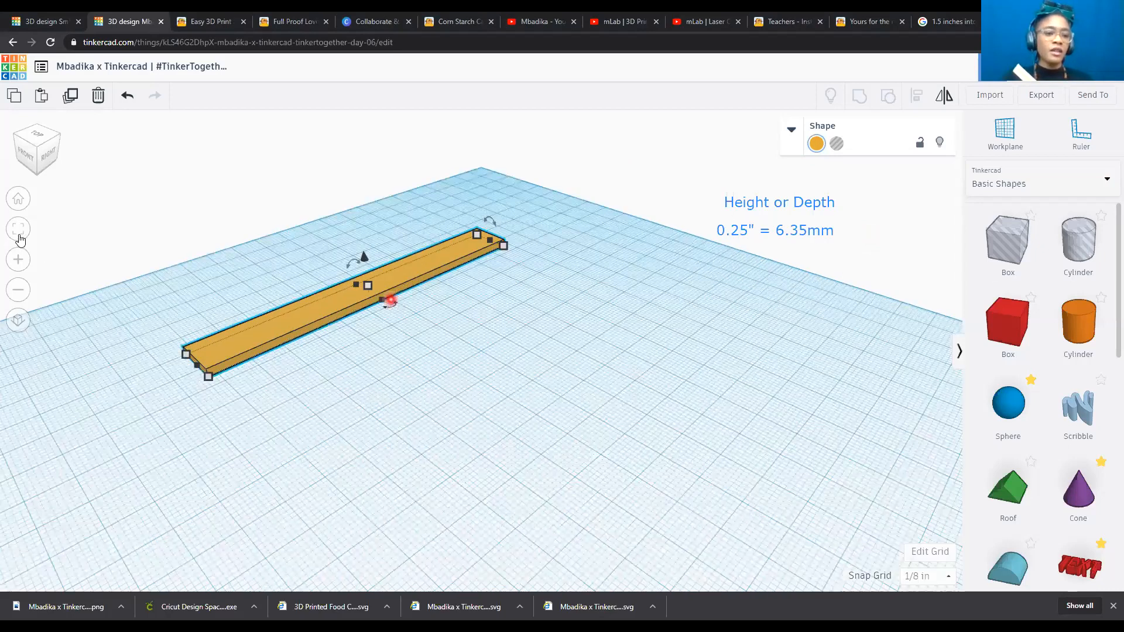
pyautogui.click(19, 236)
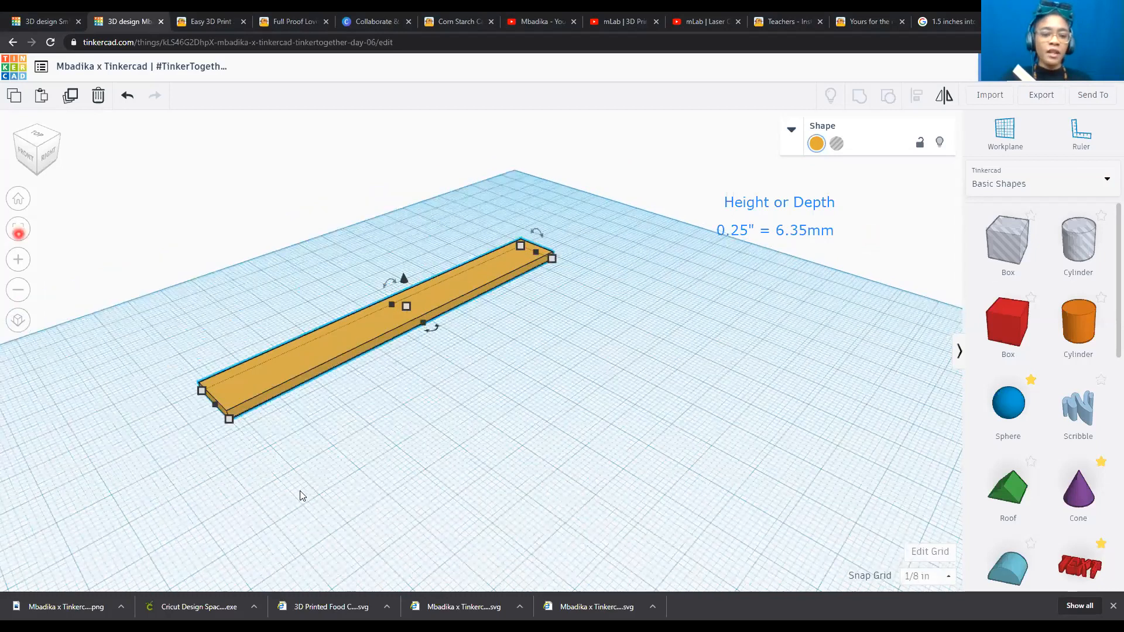
pyautogui.moveTo(312, 490)
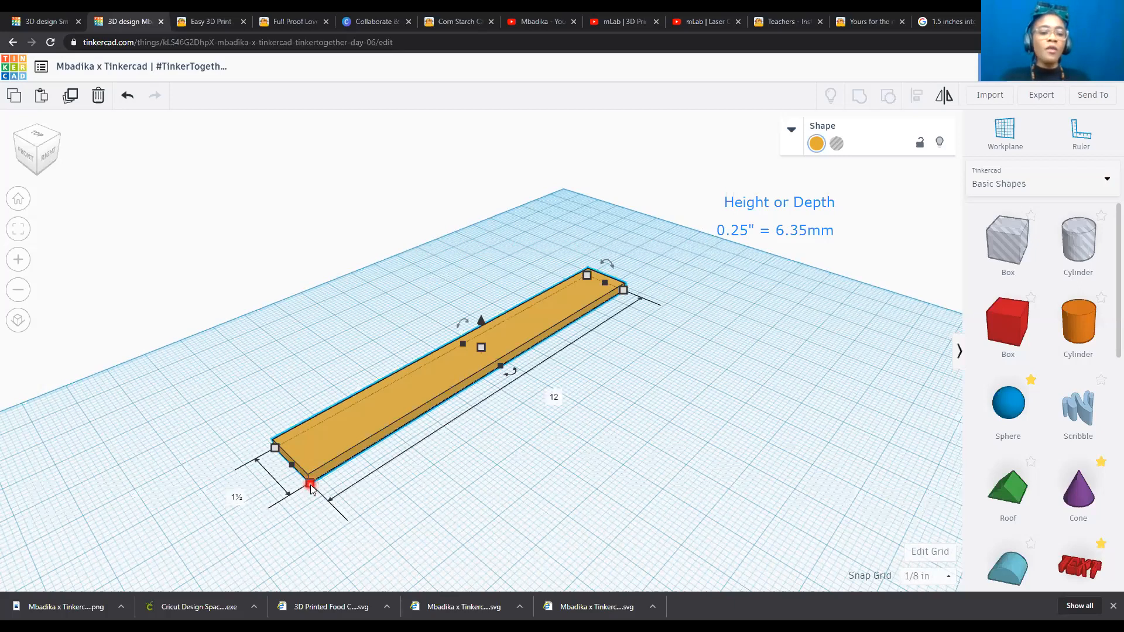
pyautogui.click(240, 503)
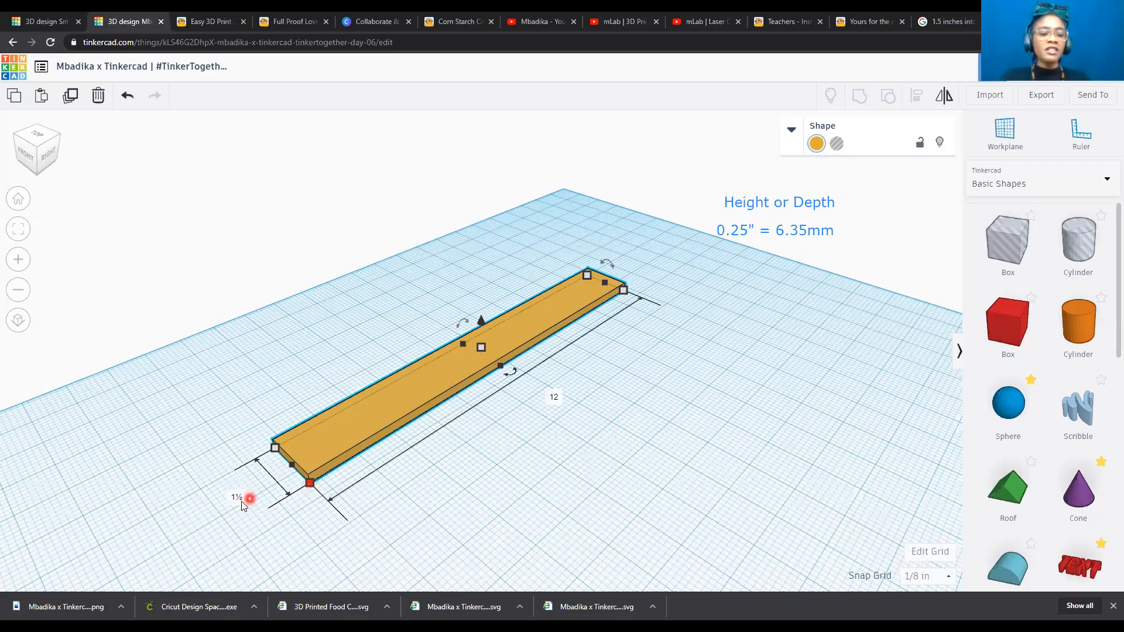
pyautogui.click(236, 507)
pyautogui.click(554, 404)
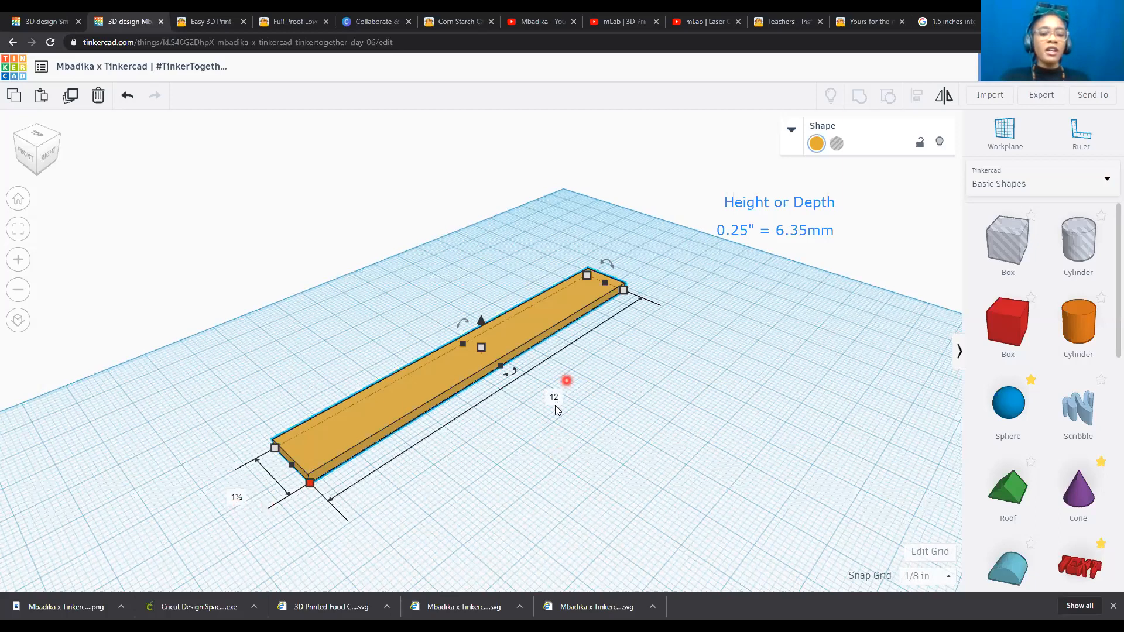
pyautogui.click(476, 350)
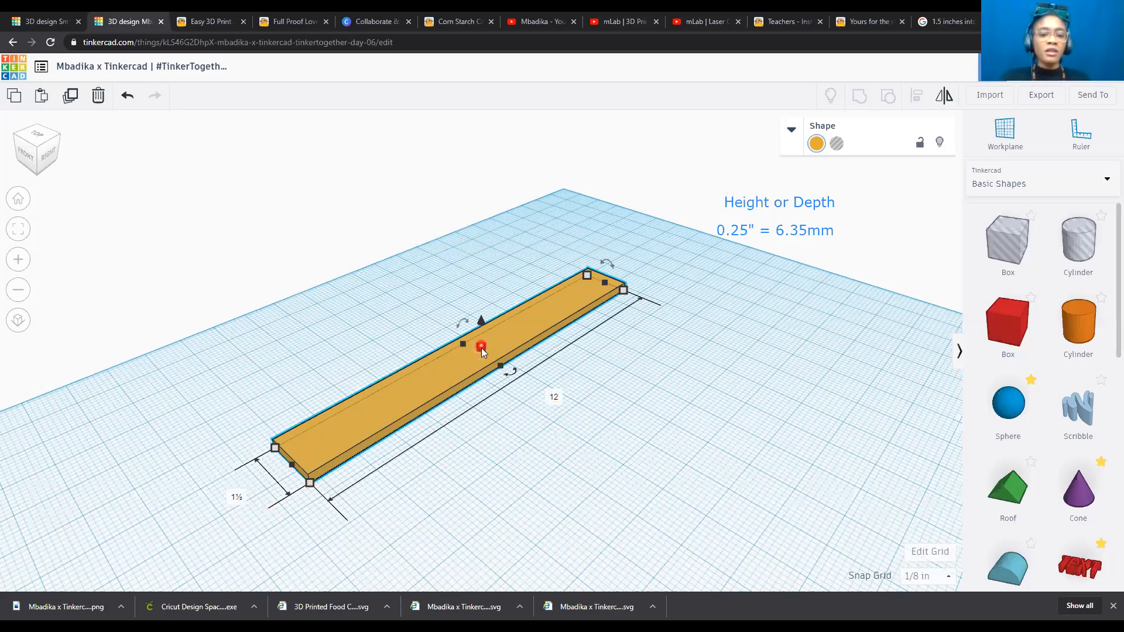
pyautogui.click(543, 350)
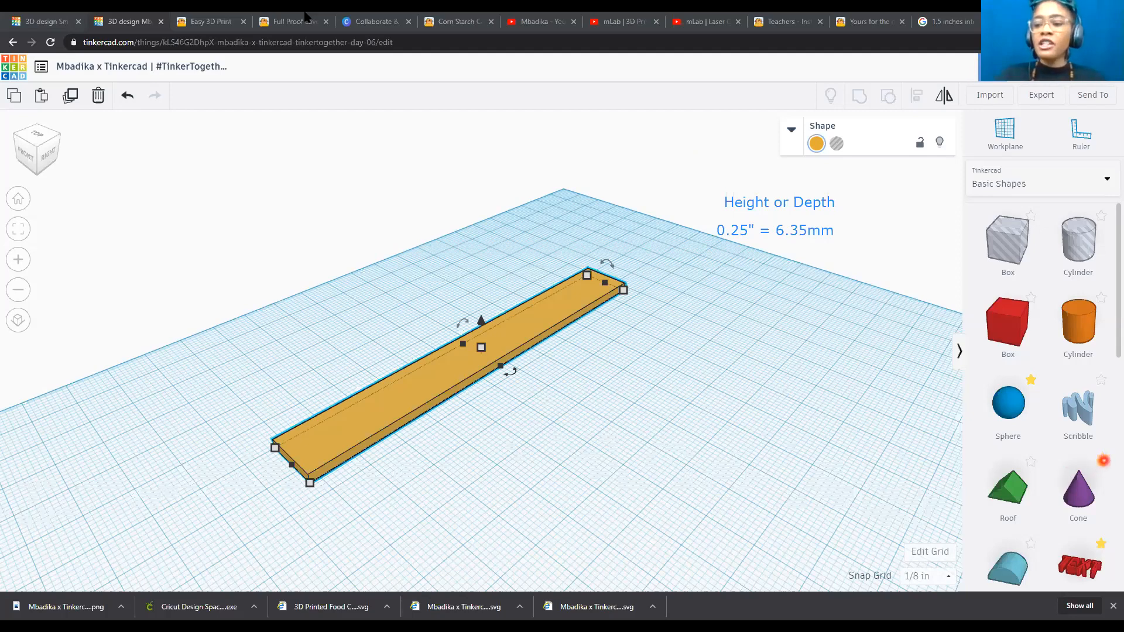
pyautogui.click(1102, 461)
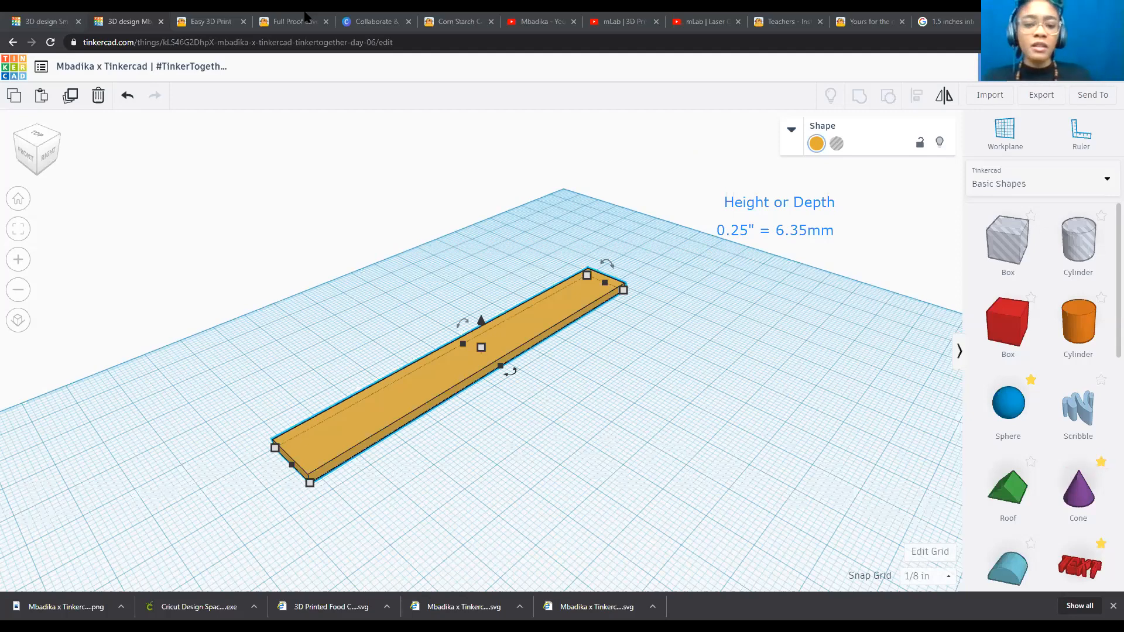
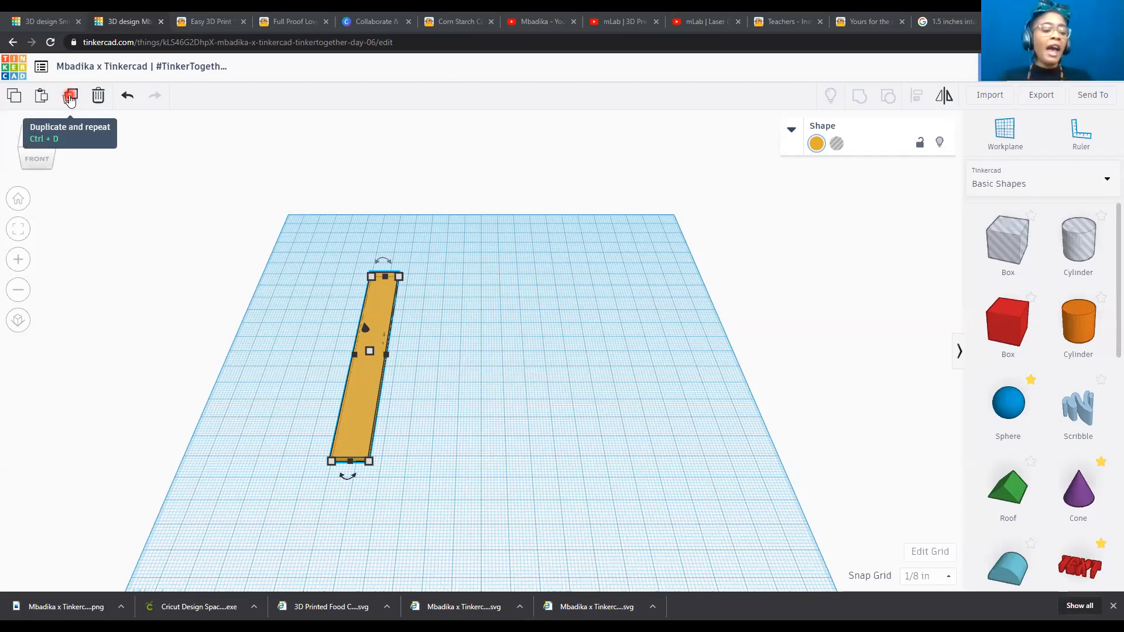
# Duplicate the golden bar and move the copy to the right until it sits edge to edge with the original.
pyautogui.click(69, 99)
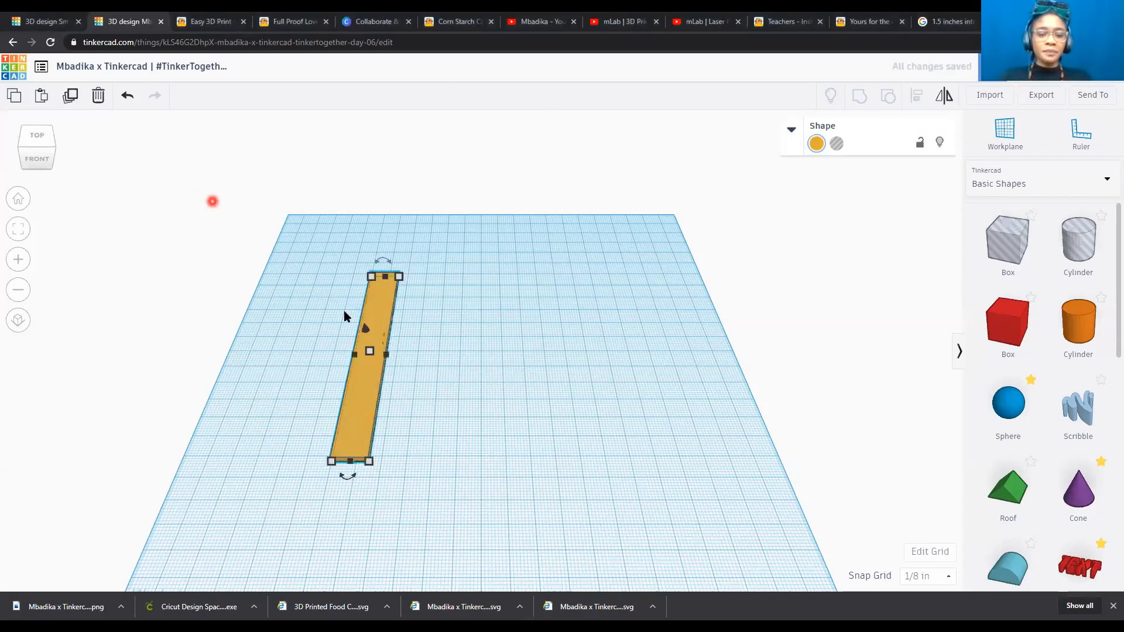
pyautogui.press('Right')
pyautogui.press('Right')
pyautogui.press('Right')
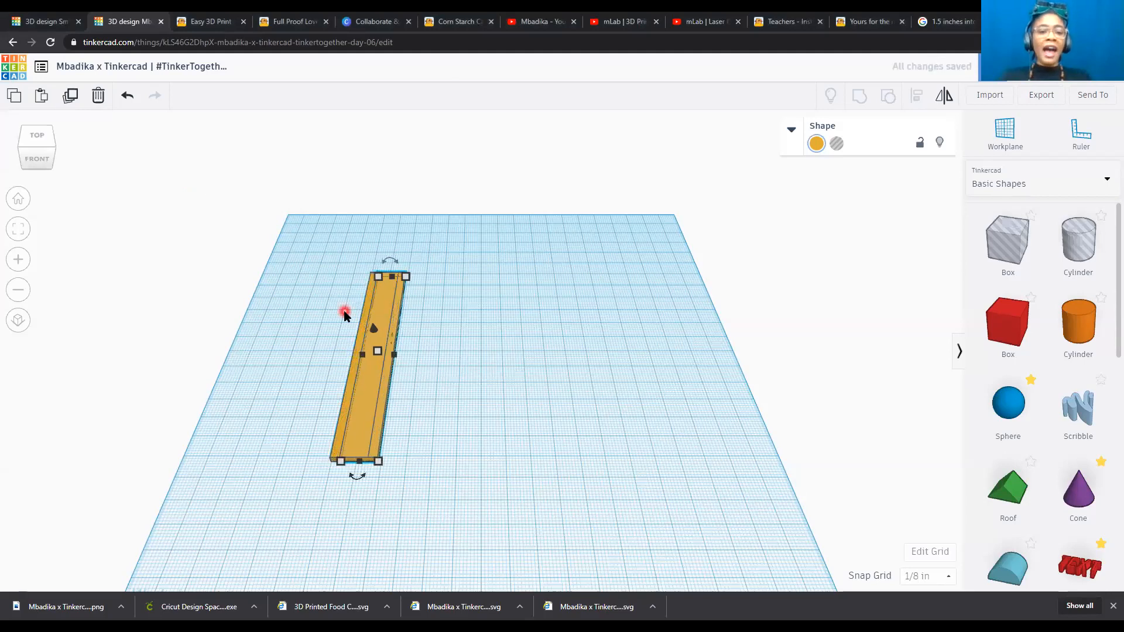
pyautogui.press('Right')
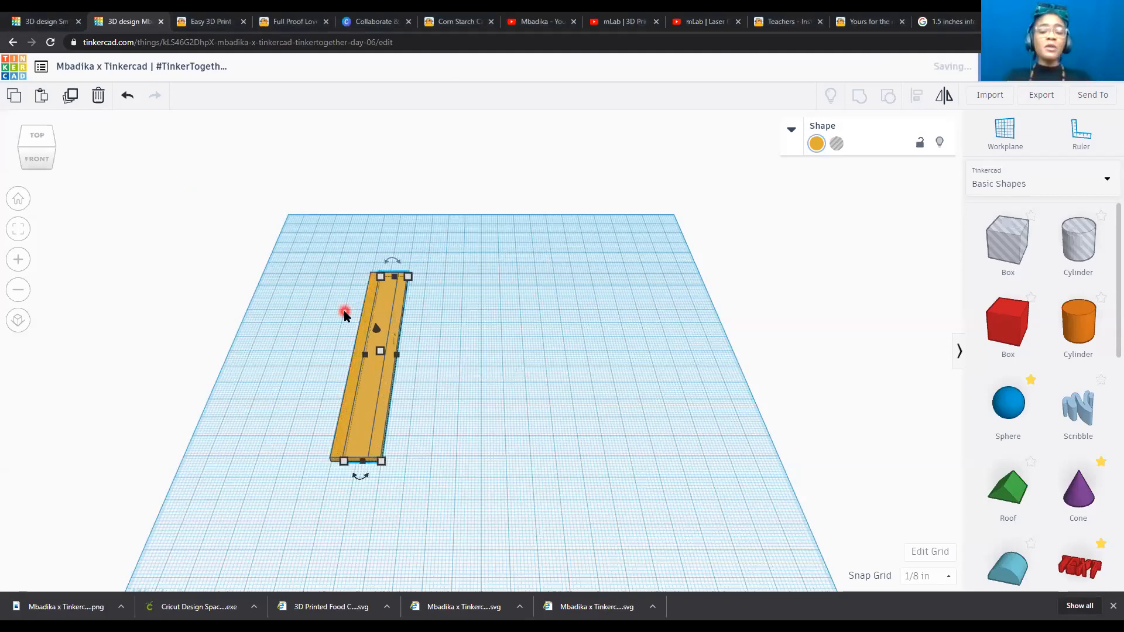
pyautogui.press('Right')
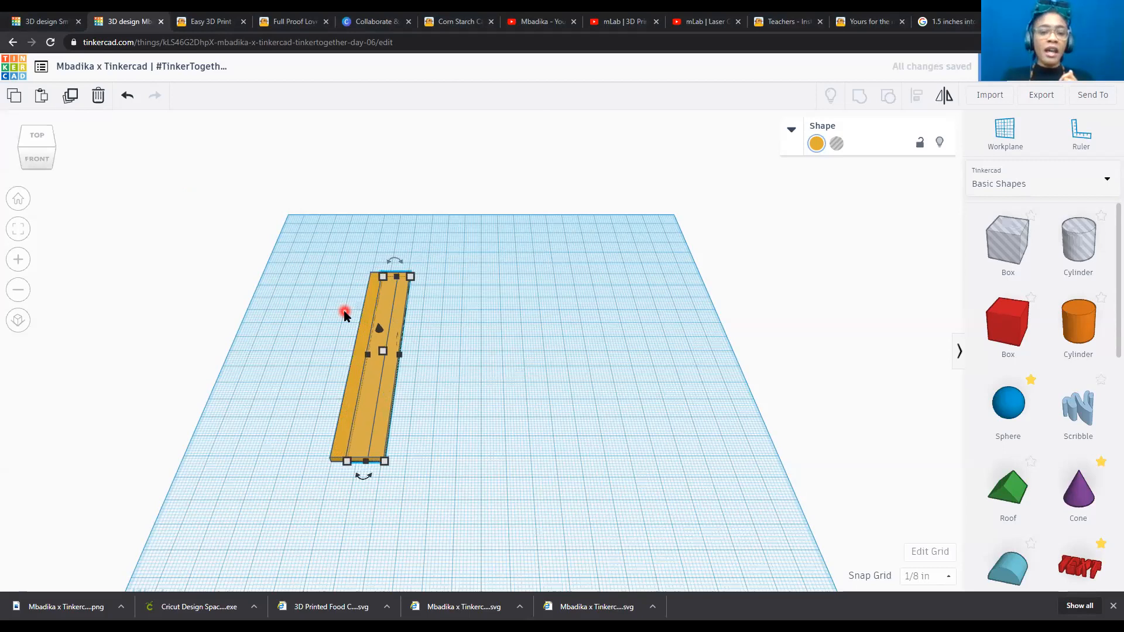
pyautogui.press('Right')
pyautogui.press('Right')
pyautogui.press('Right')
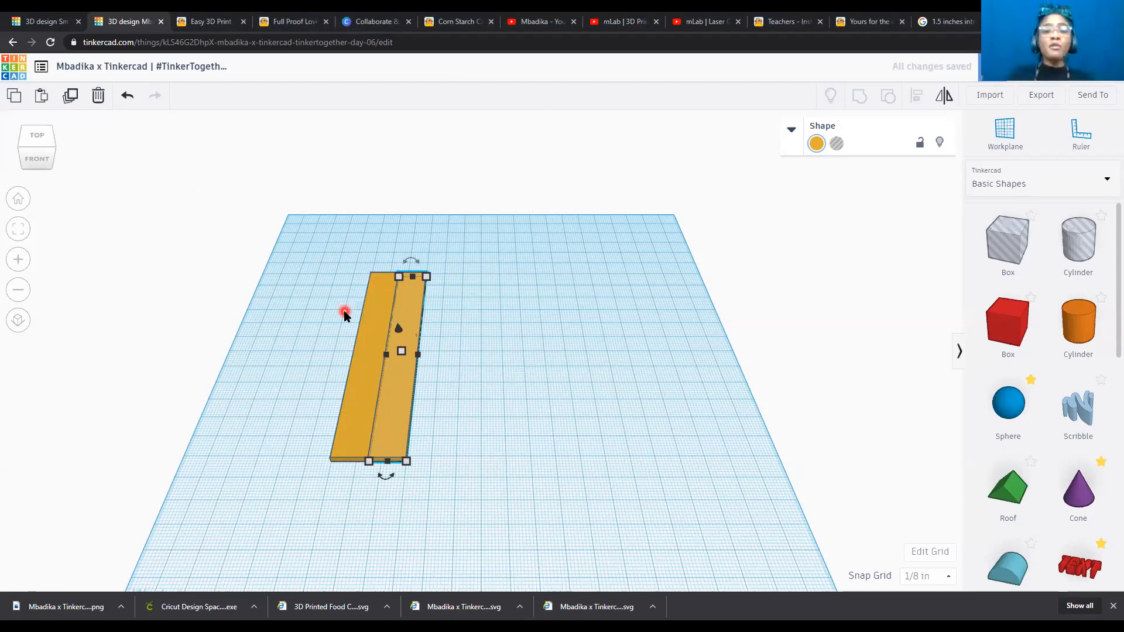
# Nudge the duplicate bar left across the original, then partway back to the right so the two overlap.
pyautogui.press('Left')
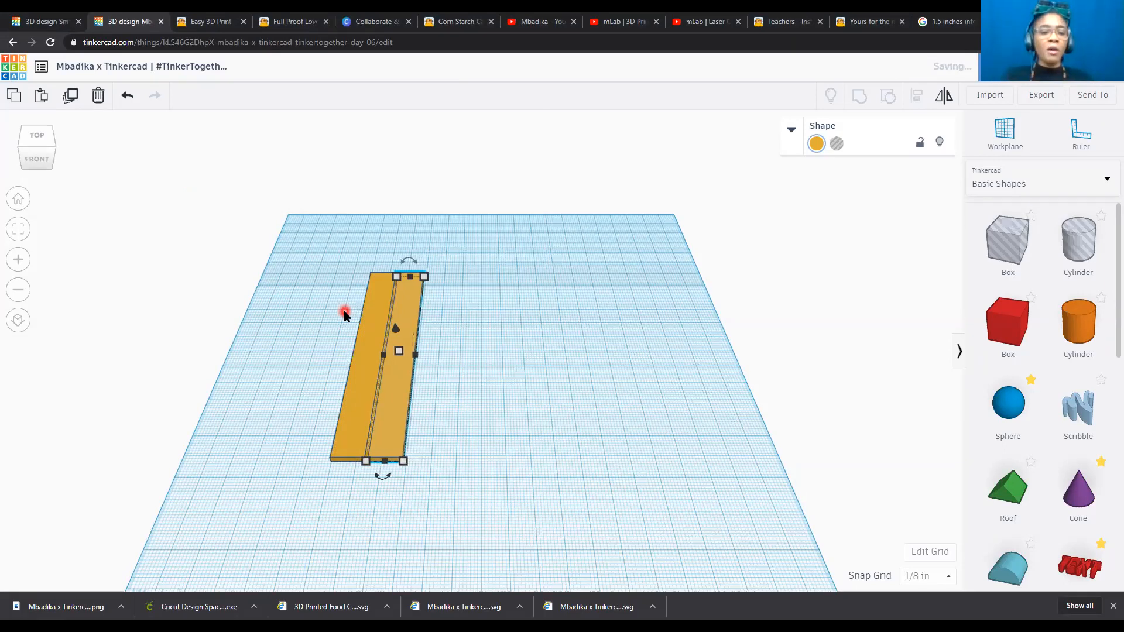
pyautogui.press('Left')
pyautogui.press('Left')
pyautogui.press('Left')
pyautogui.press('Left')
pyautogui.press('Left')
pyautogui.press('Left')
pyautogui.press('Left')
pyautogui.press('Left')
pyautogui.press('Left')
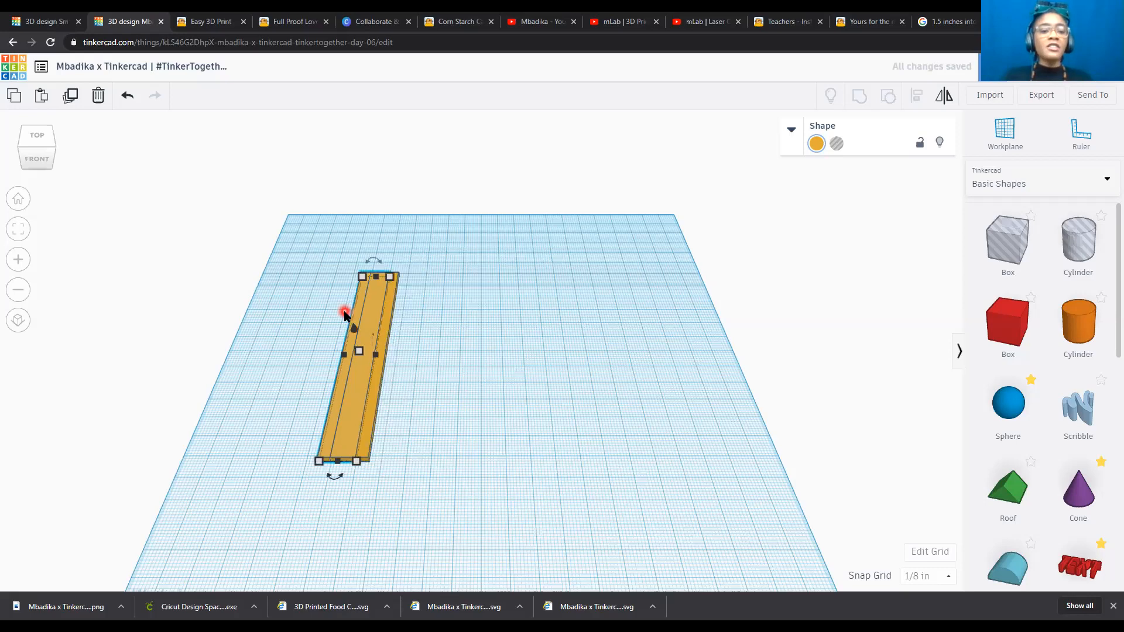
pyautogui.press('Right')
pyautogui.press('Right')
pyautogui.press('Right')
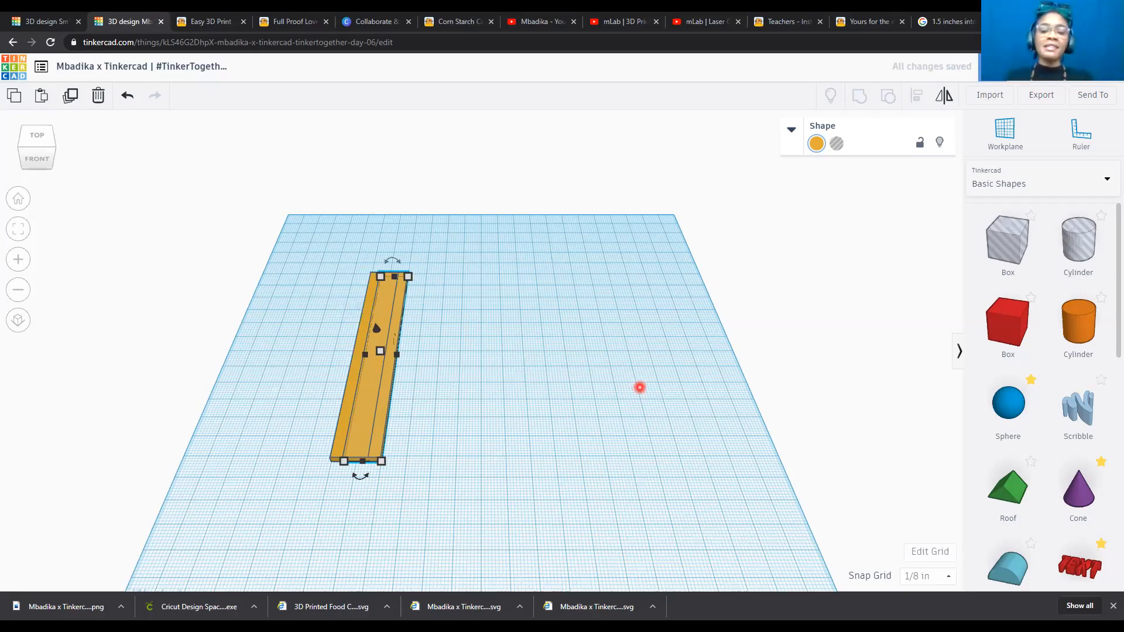
# Close the browser's downloads bar and nudge the duplicate bar sideways at the 1/8 in snap increment.
pyautogui.click(912, 584)
pyautogui.click(925, 584)
pyautogui.click(1113, 607)
pyautogui.click(913, 581)
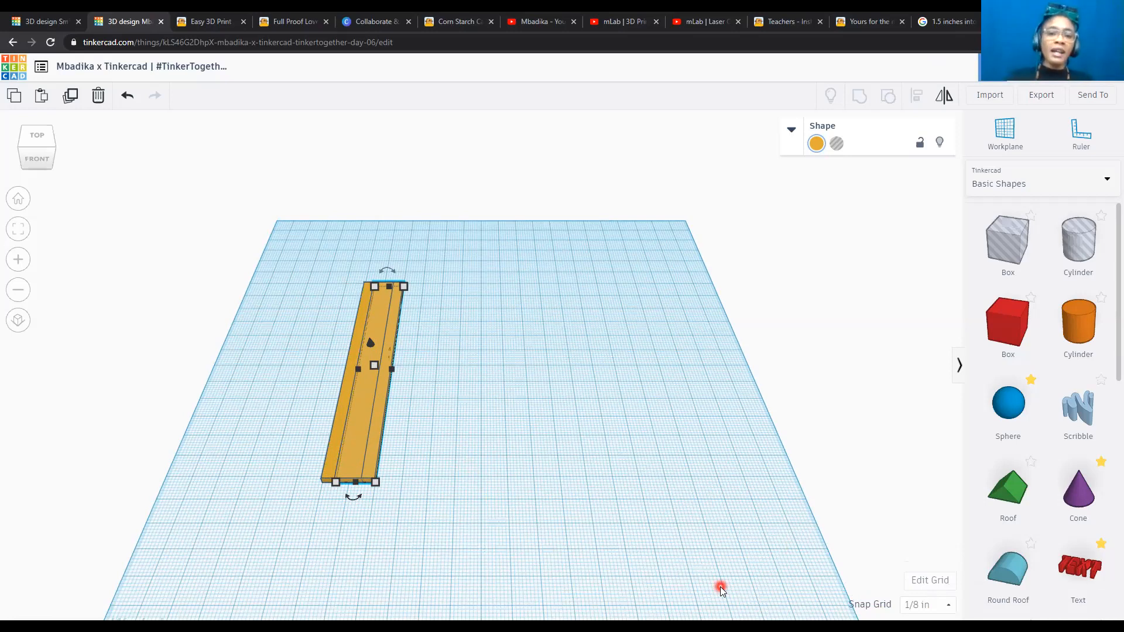
pyautogui.press('Right')
pyautogui.press('Left')
pyautogui.press('Right')
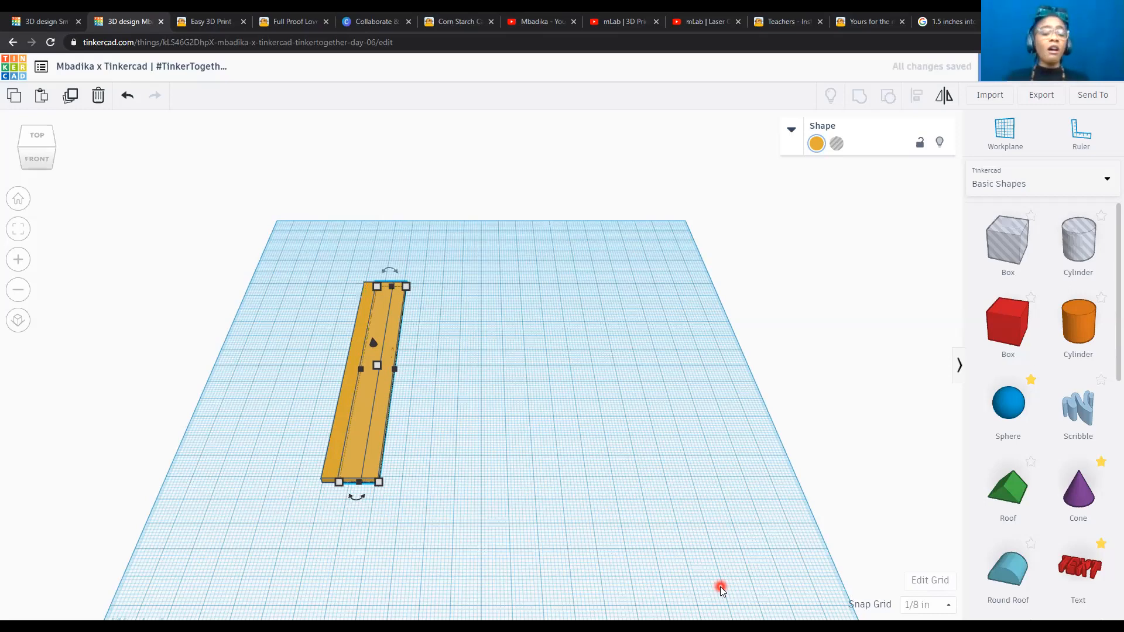
# Set the snap grid to 1/4 in and nudge the duplicate bar right and left over the original to try the increment.
pyautogui.click(924, 607)
pyautogui.click(923, 582)
pyautogui.press('Right')
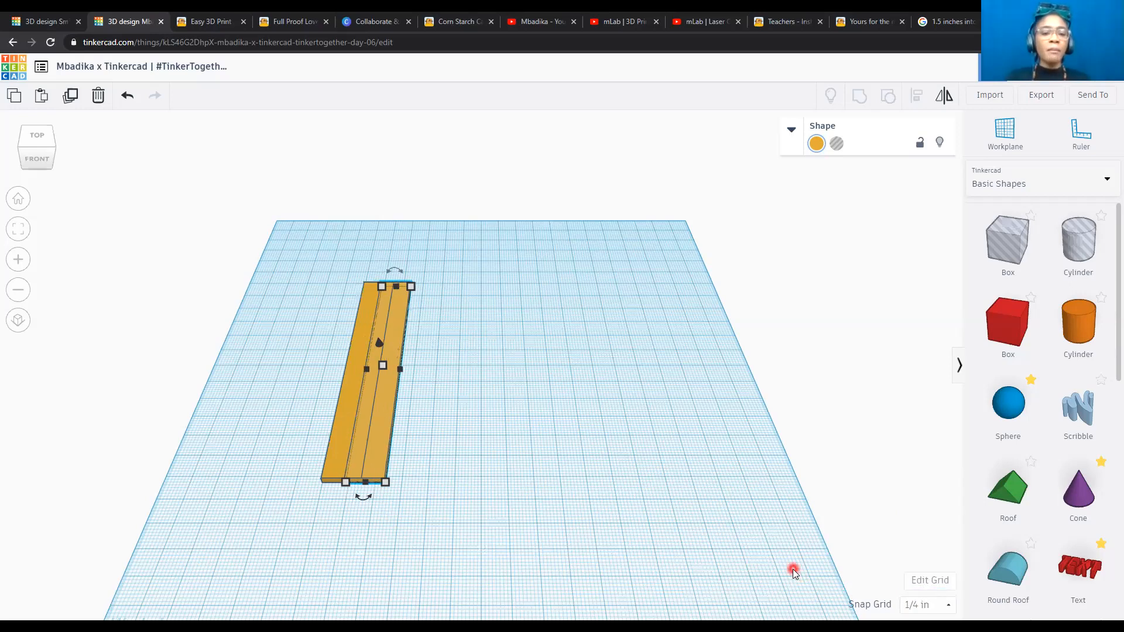
pyautogui.press('Left')
pyautogui.press('Left')
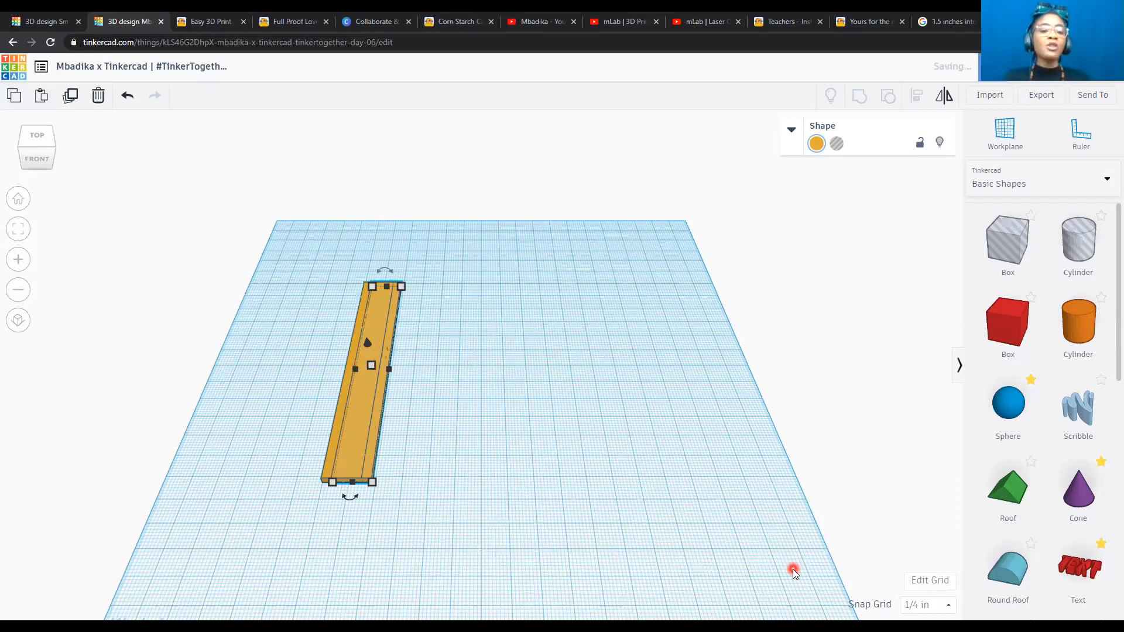
pyautogui.press('Right')
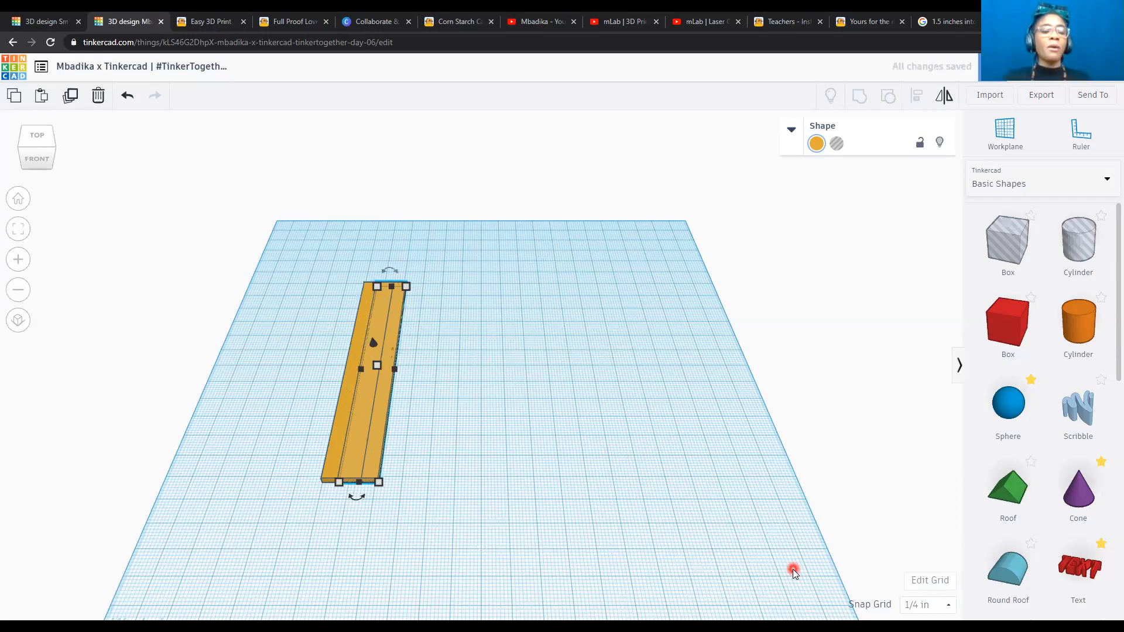
pyautogui.press('Right')
pyautogui.click(17, 230)
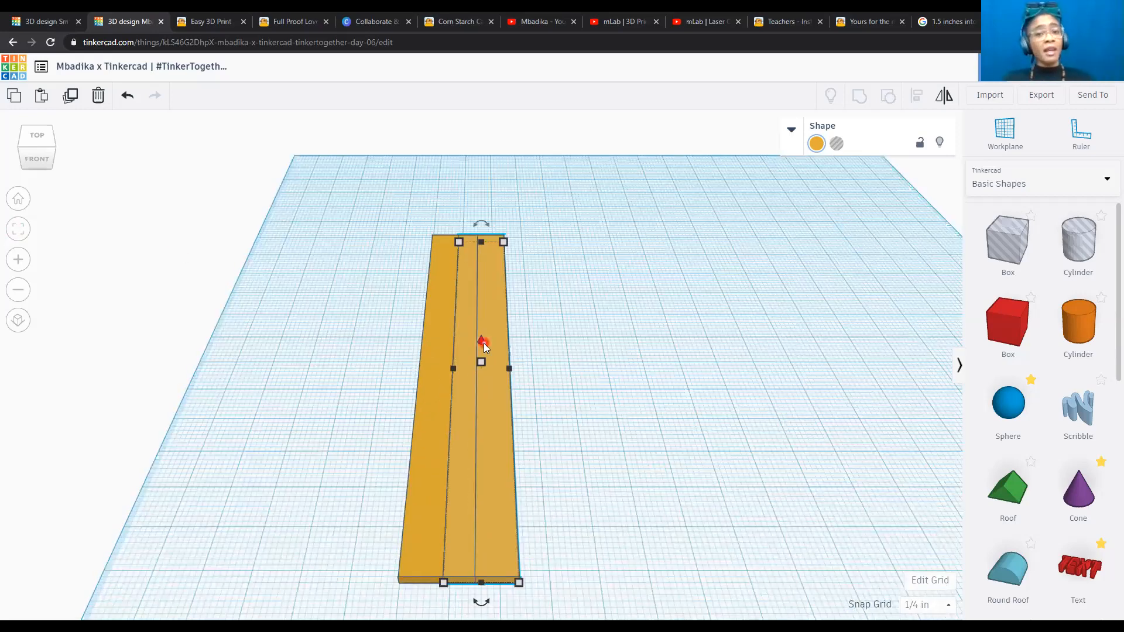
pyautogui.press('Right')
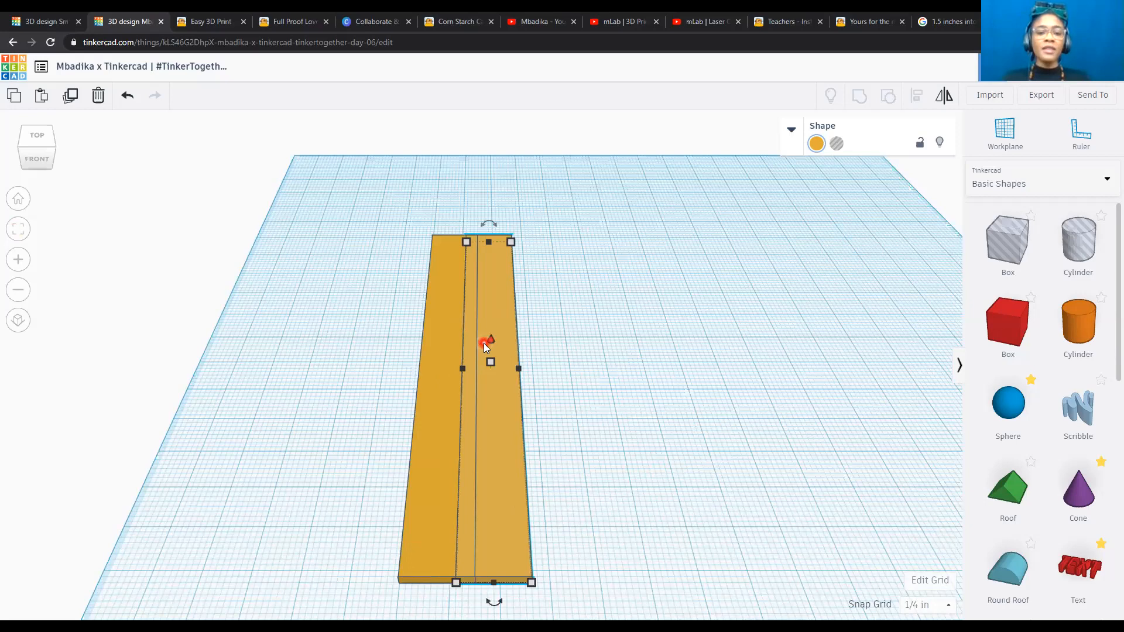
pyautogui.press('Left')
pyautogui.press('Right')
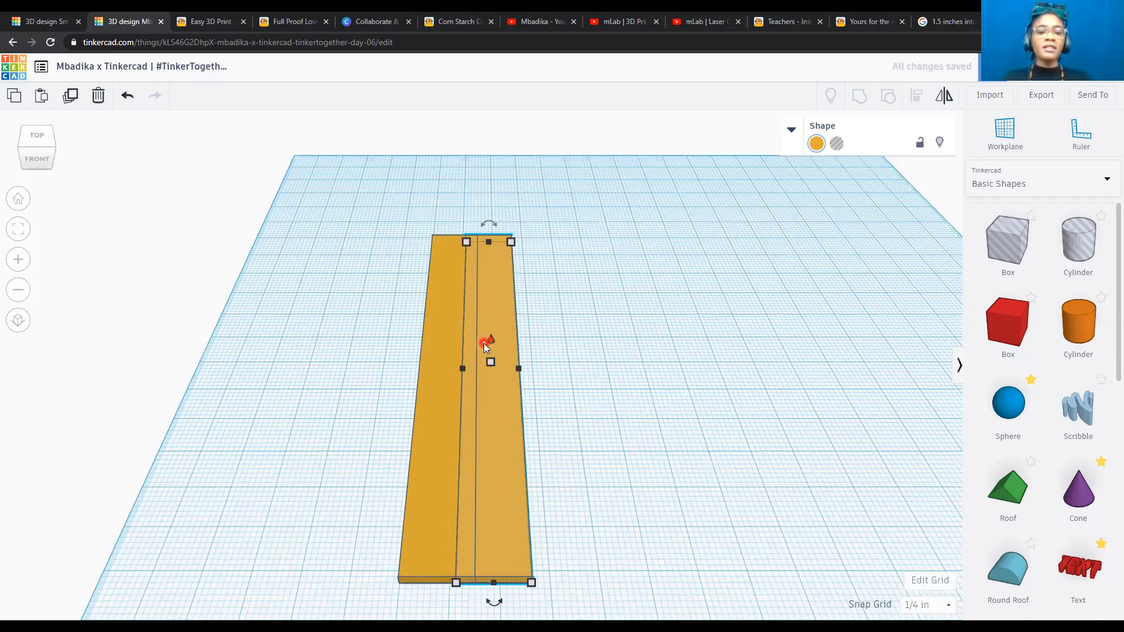
pyautogui.press('Left')
pyautogui.press('Left')
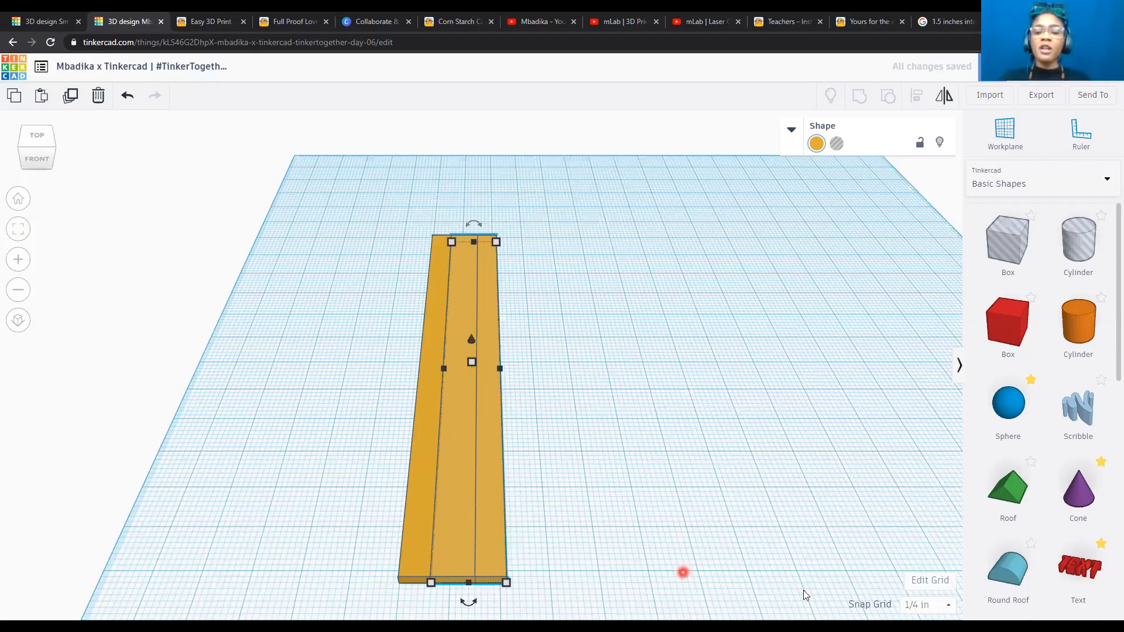
# Set the snap grid to 1/16 in and nudge the duplicate bar right until it sits edge to edge with the original.
pyautogui.click(917, 607)
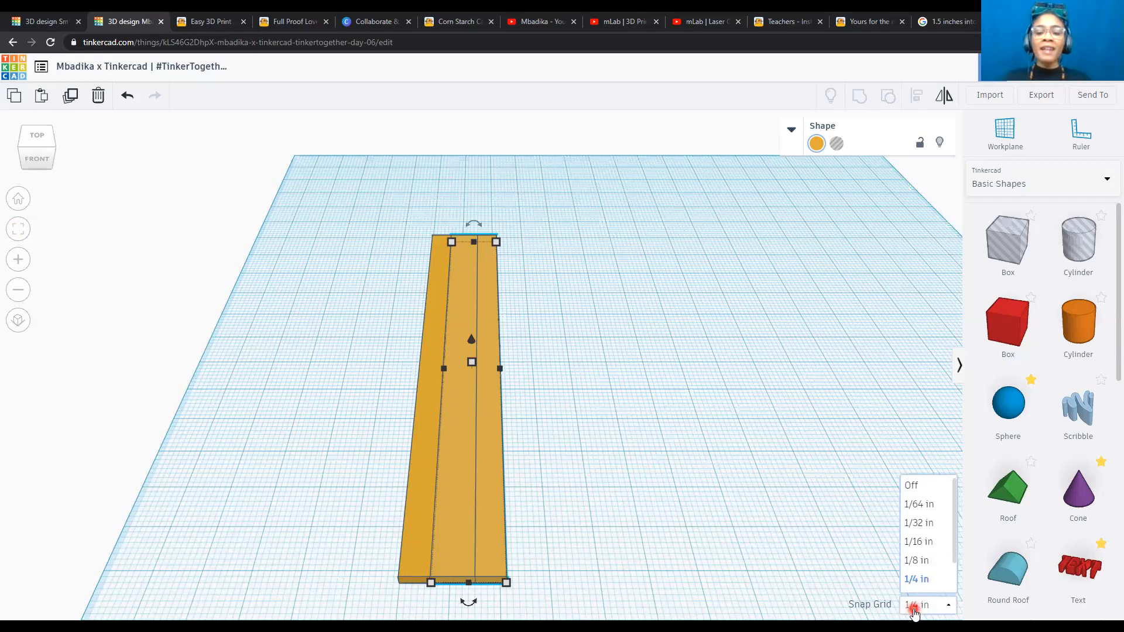
pyautogui.click(919, 543)
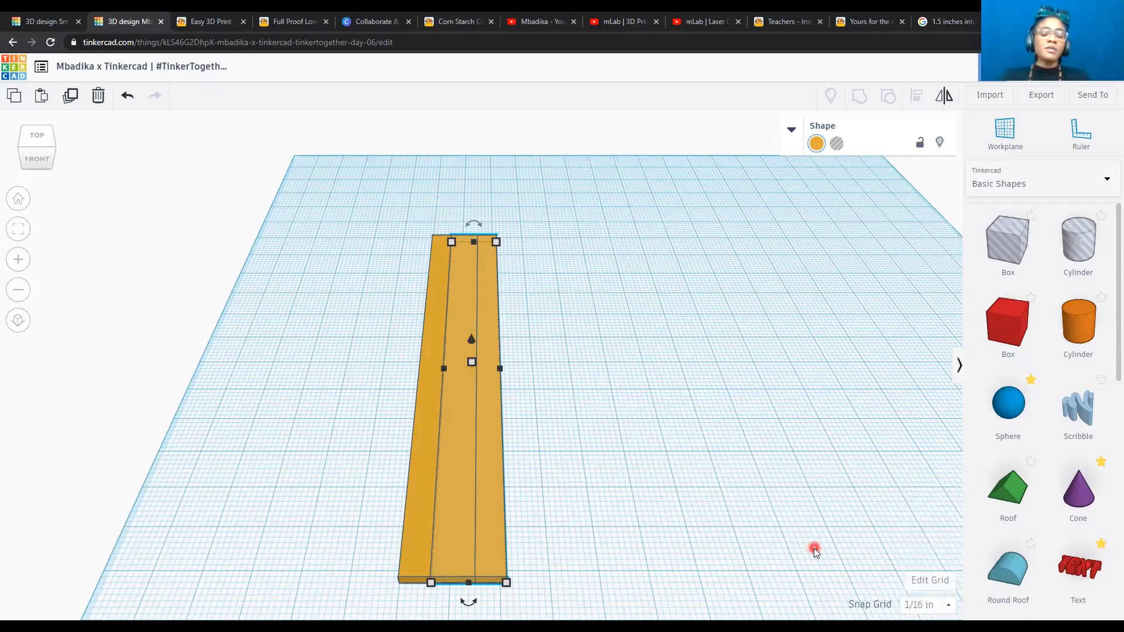
pyautogui.press('Right')
pyautogui.press('Right')
pyautogui.press('Right')
pyautogui.press('Right')
pyautogui.press('Right')
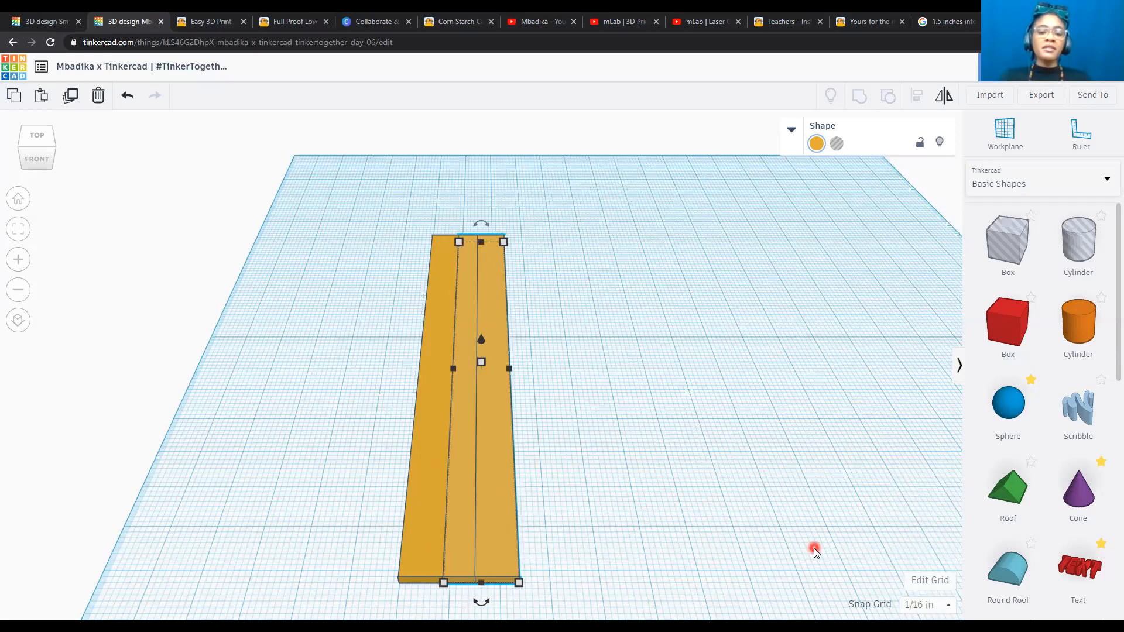
pyautogui.press('Right')
pyautogui.press('Right')
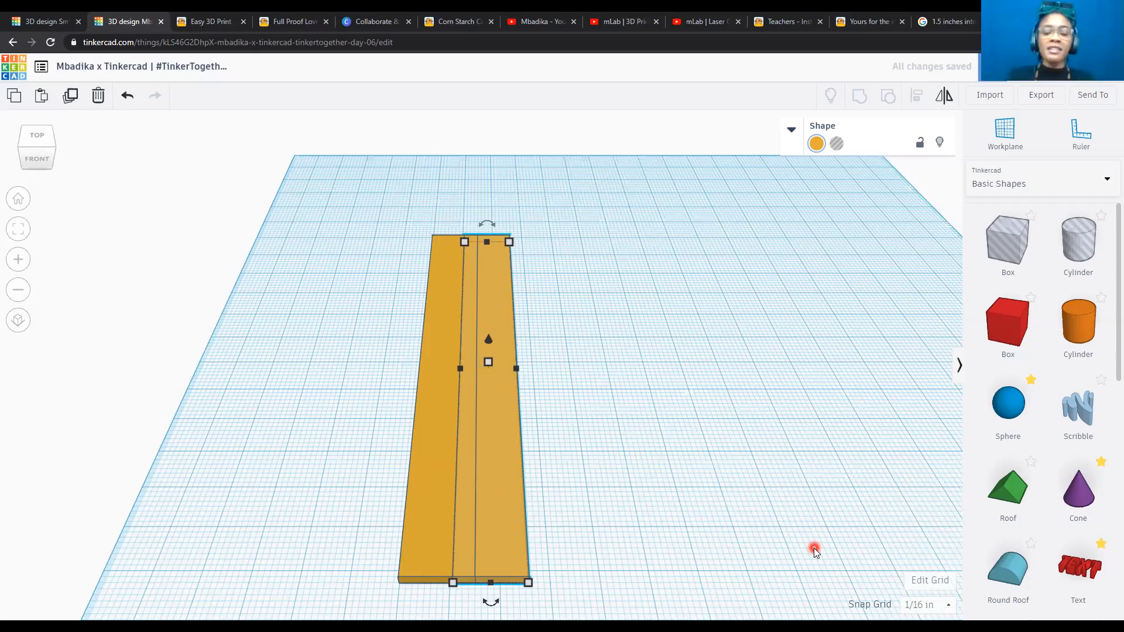
pyautogui.press('Right')
pyautogui.press('Right')
pyautogui.press('Right')
pyautogui.press('Right')
pyautogui.press('Right')
pyautogui.press('Right')
pyautogui.press('Right')
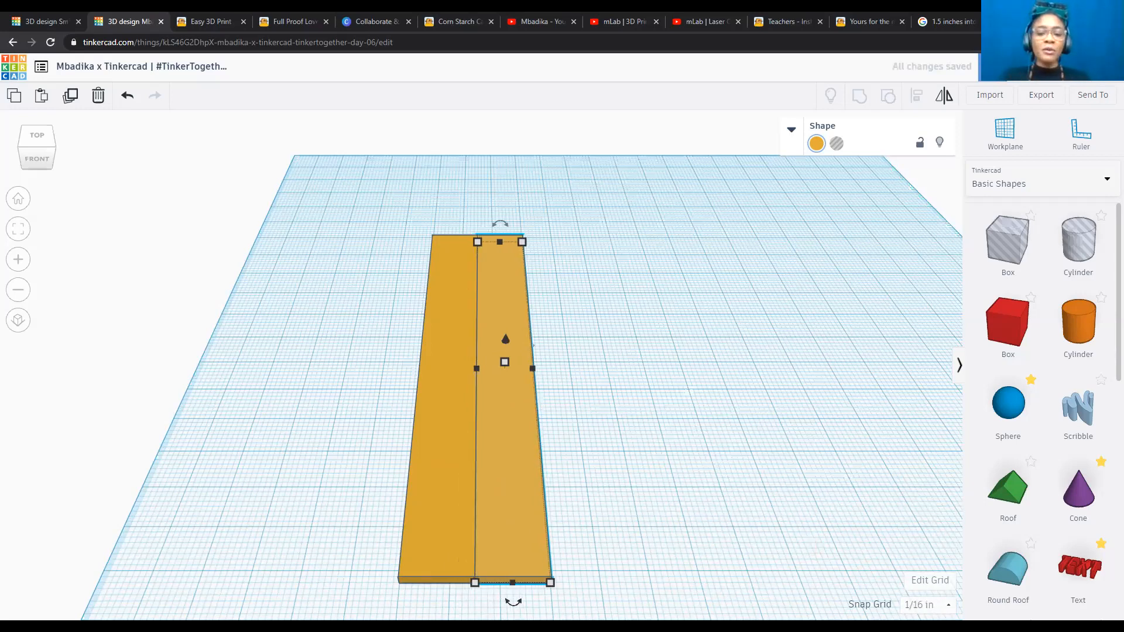
# Duplicate the second bar to place a third bar edge to edge beside it.
pyautogui.click(925, 614)
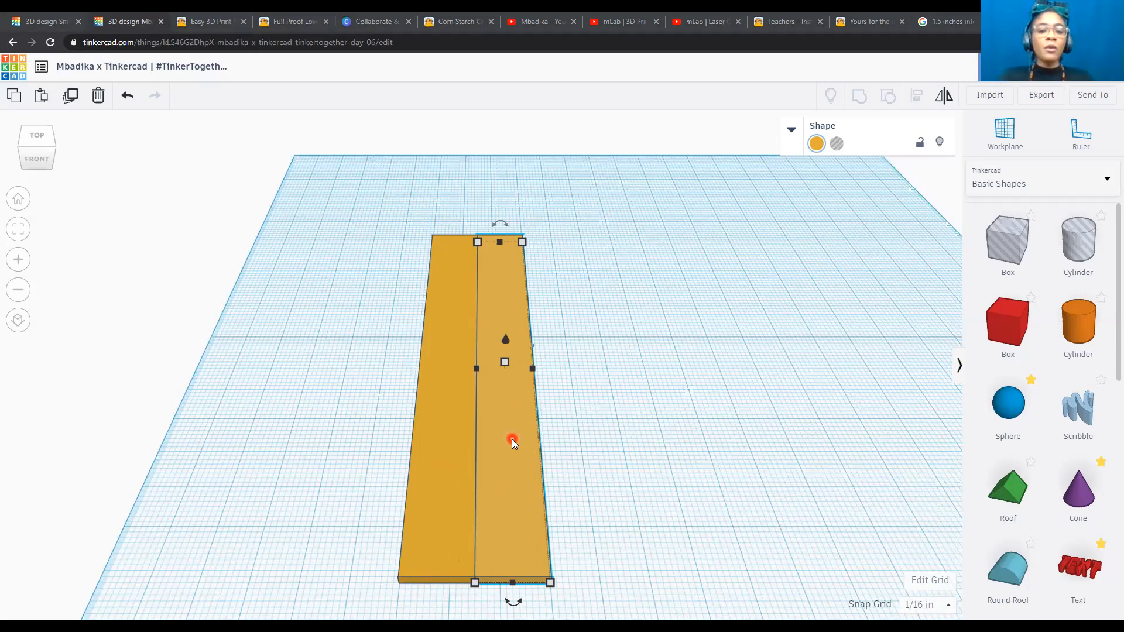
pyautogui.click(67, 98)
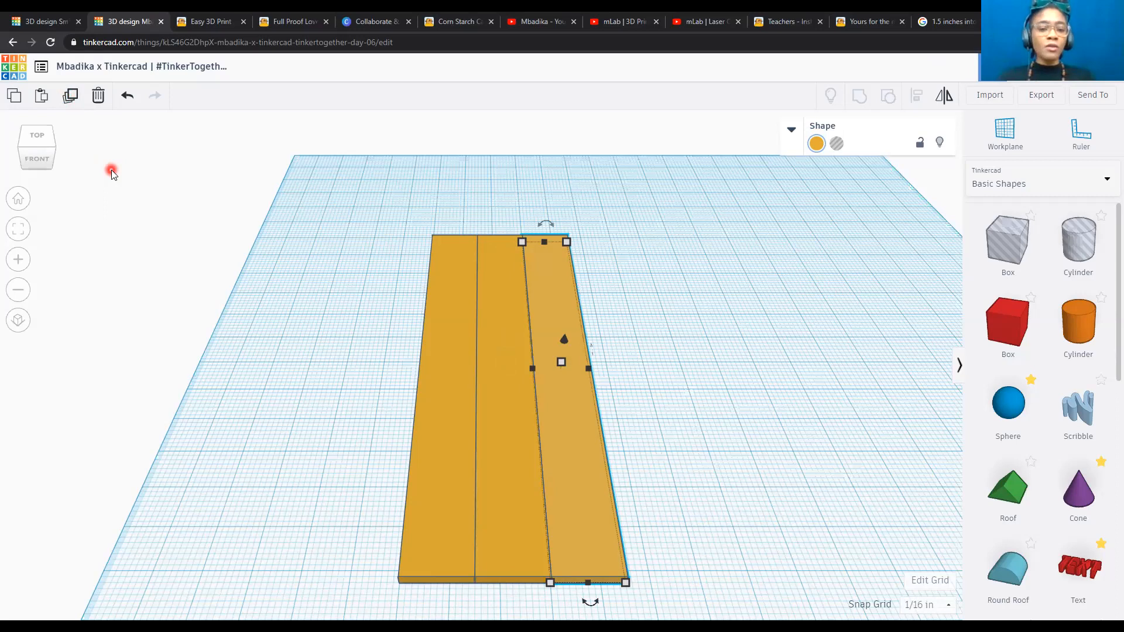
# Undo the third bar and the second bar's last nudge, and delete the second bar to keep only the original.
pyautogui.hotkey('ctrl', 'z')
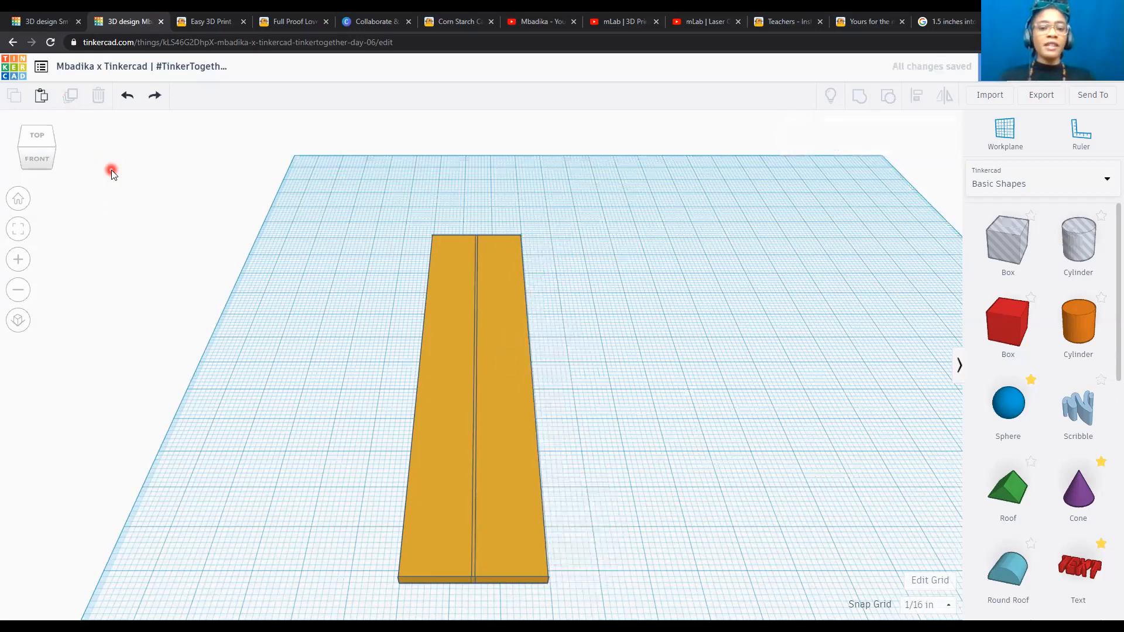
pyautogui.hotkey('ctrl', 'z')
pyautogui.click(512, 497)
pyautogui.press('Delete')
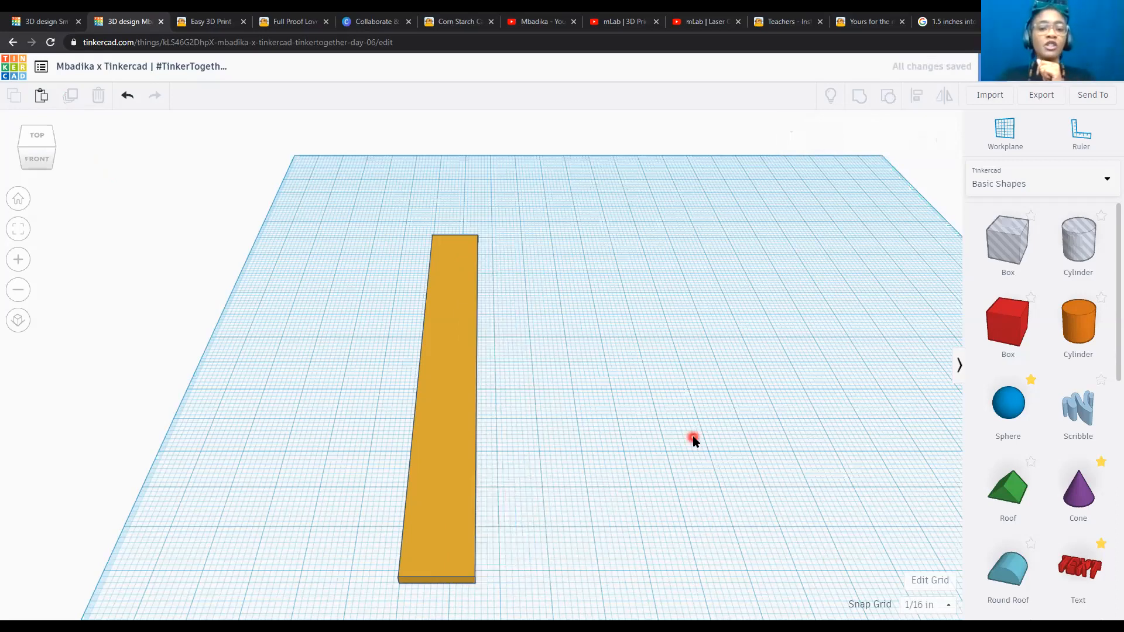
# Review the unit options in the grid properties and keep the workplane in inches at 24.00 by 24.00.
pyautogui.scroll(-5, 694, 440)
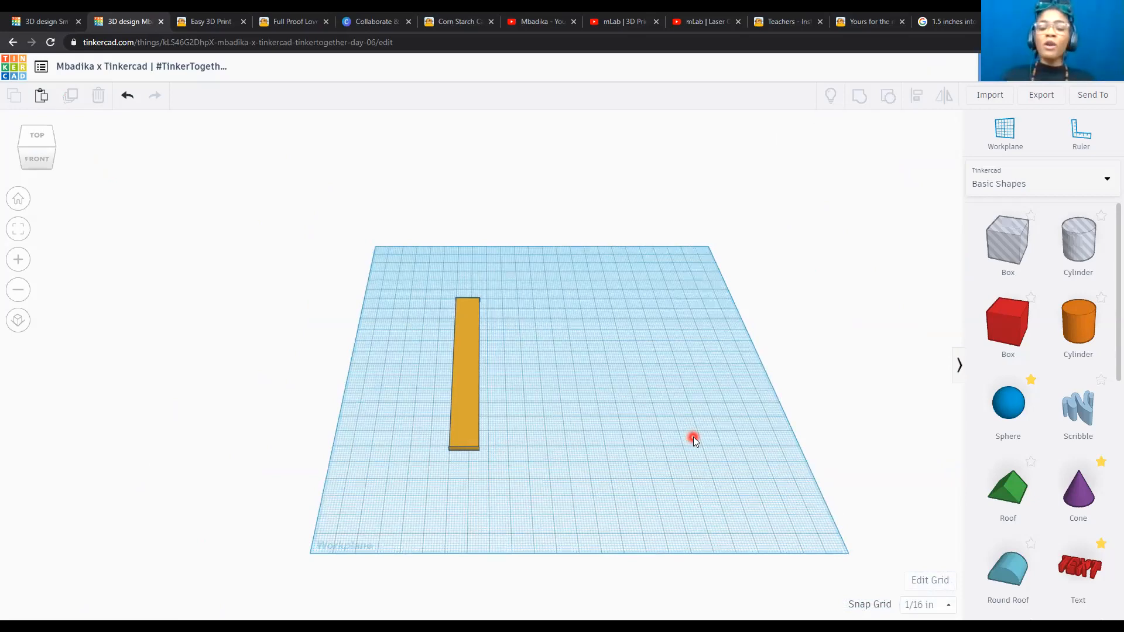
pyautogui.click(933, 585)
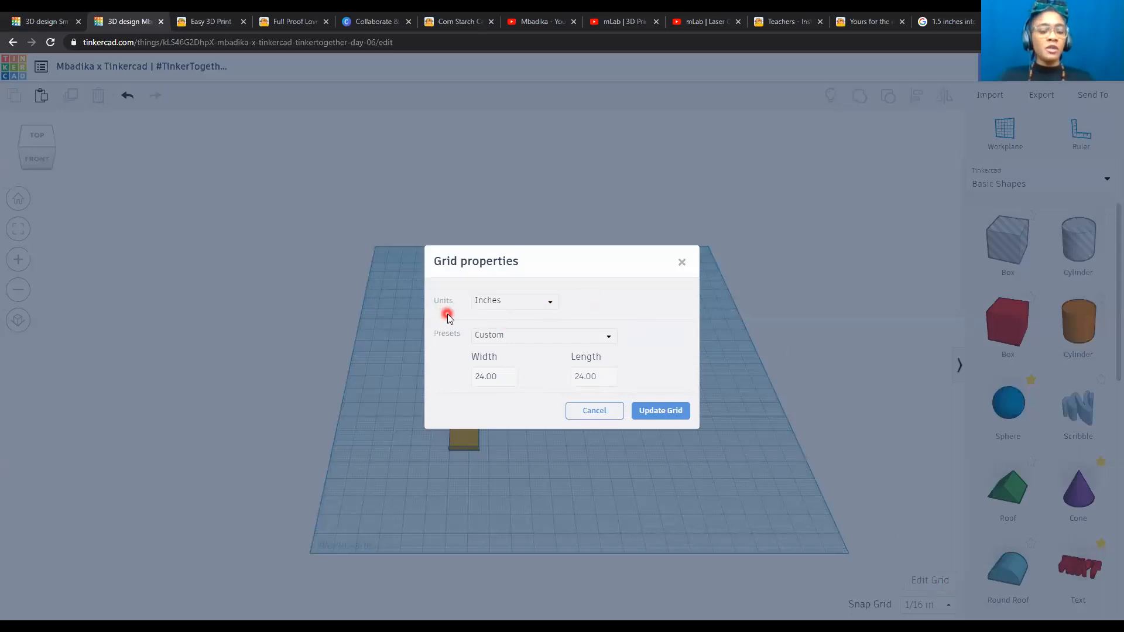
pyautogui.click(526, 304)
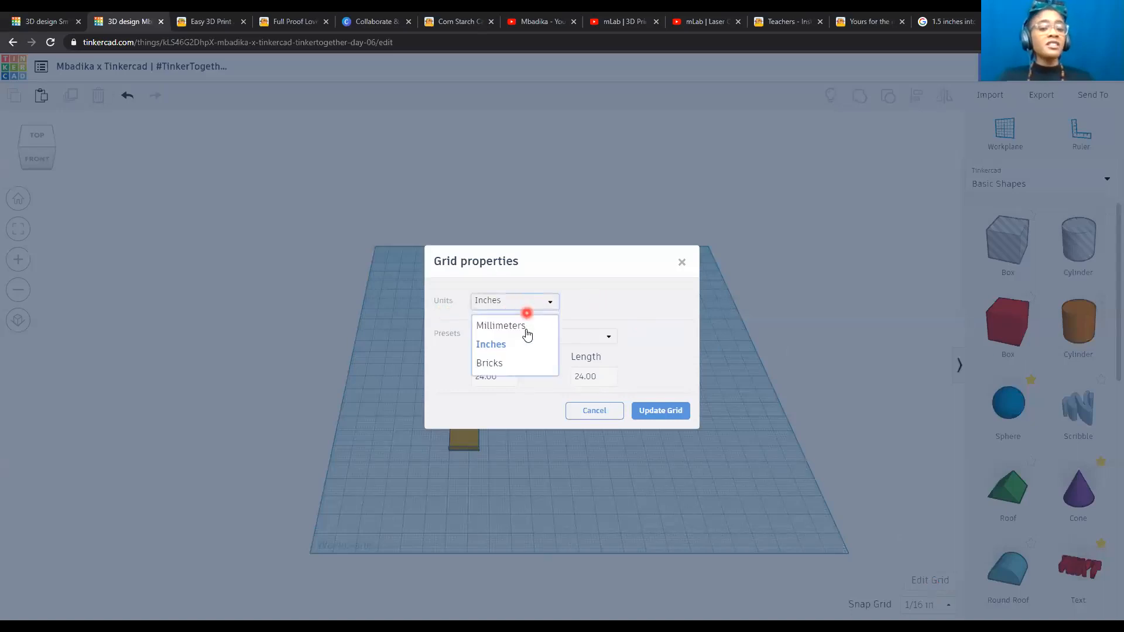
pyautogui.click(589, 301)
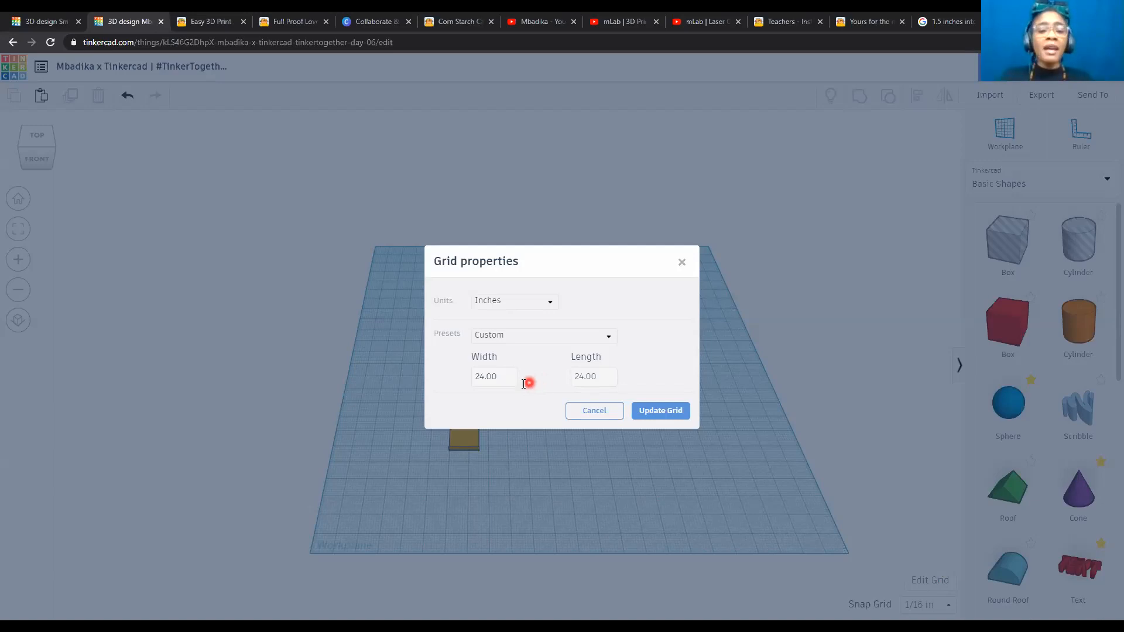
pyautogui.click(505, 376)
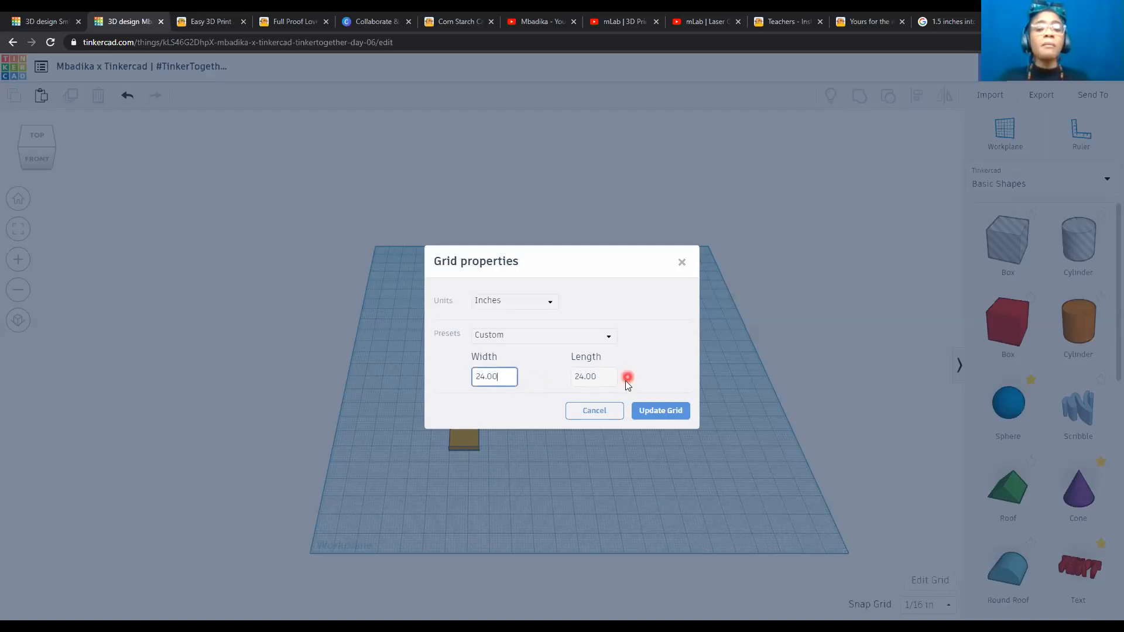
pyautogui.click(603, 375)
pyautogui.click(671, 412)
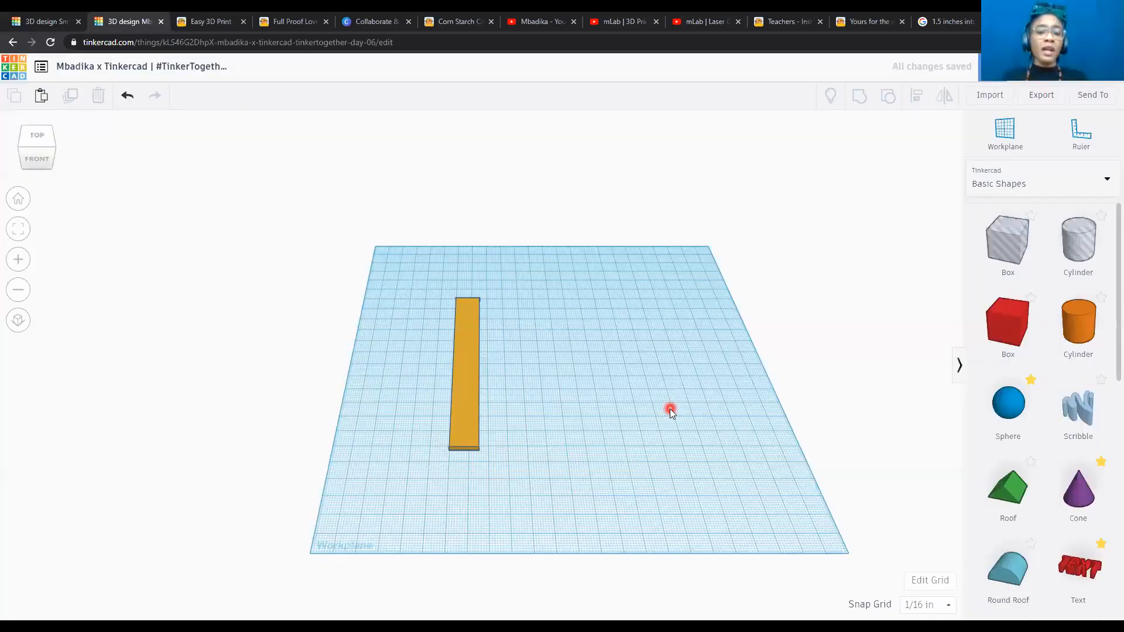
# Duplicate the golden bar and nudge the copy right in 1/16 in increments so it partly overlaps the original.
pyautogui.click(471, 419)
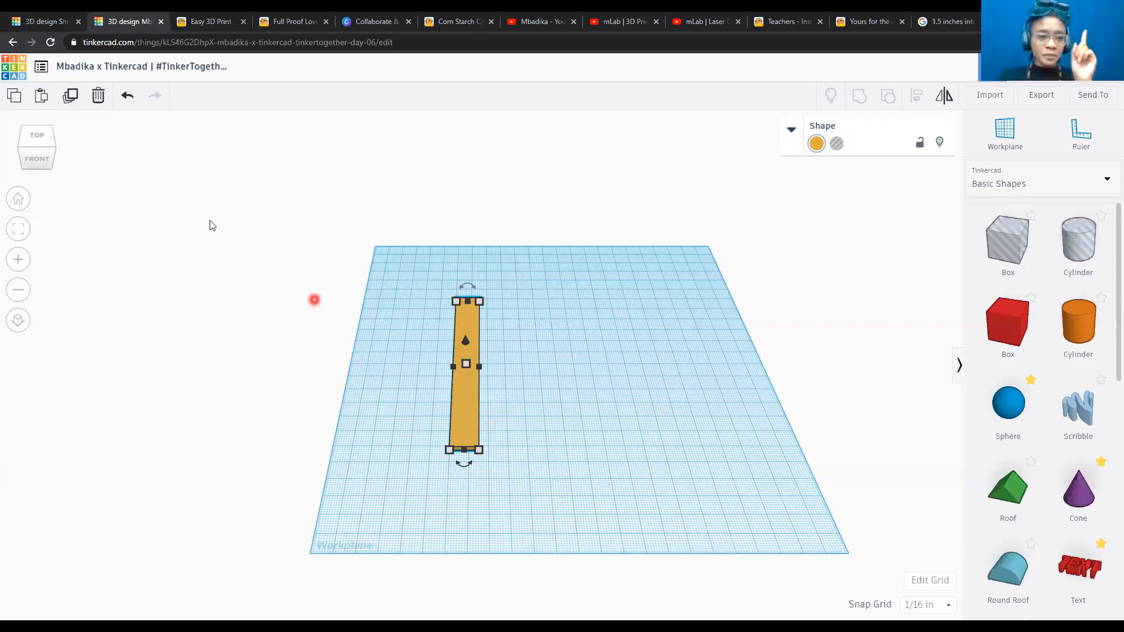
pyautogui.click(17, 230)
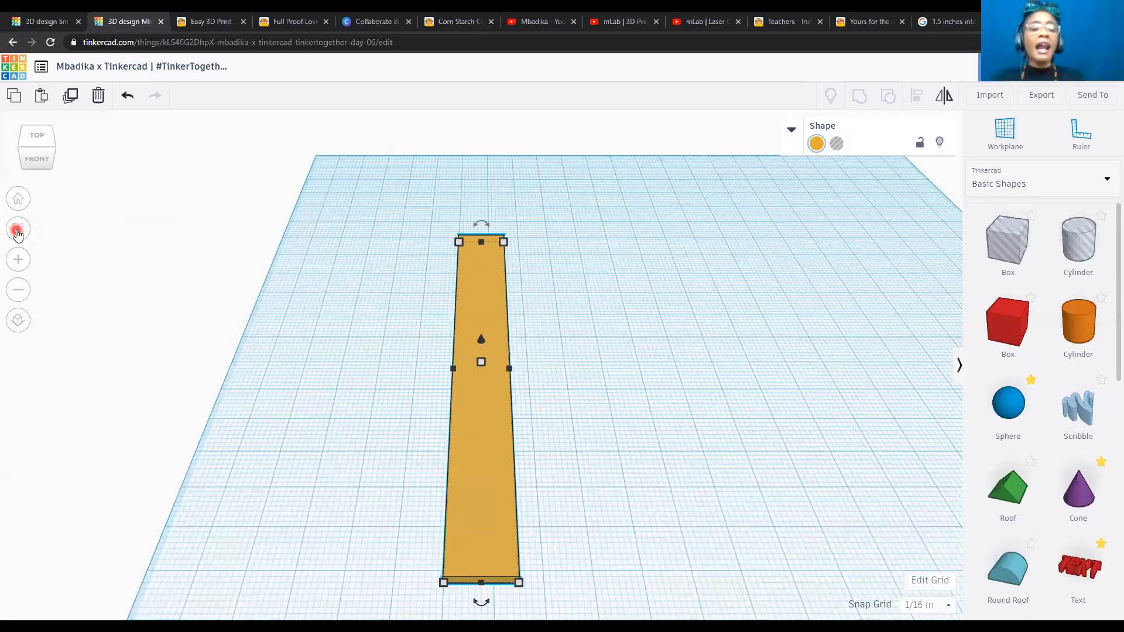
pyautogui.click(72, 110)
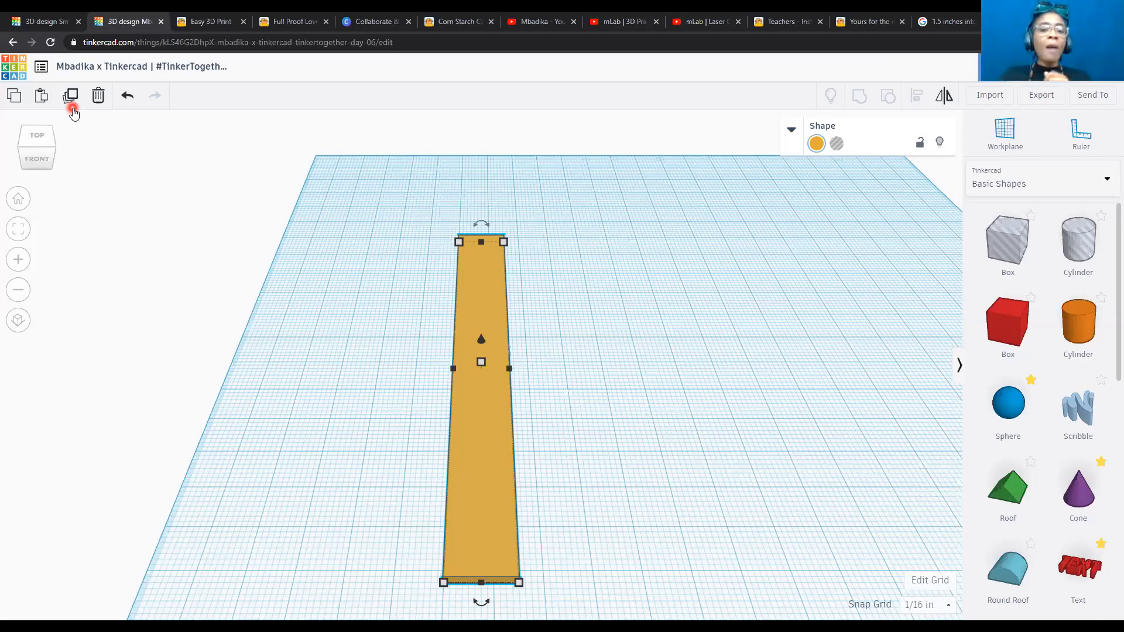
pyautogui.click(72, 108)
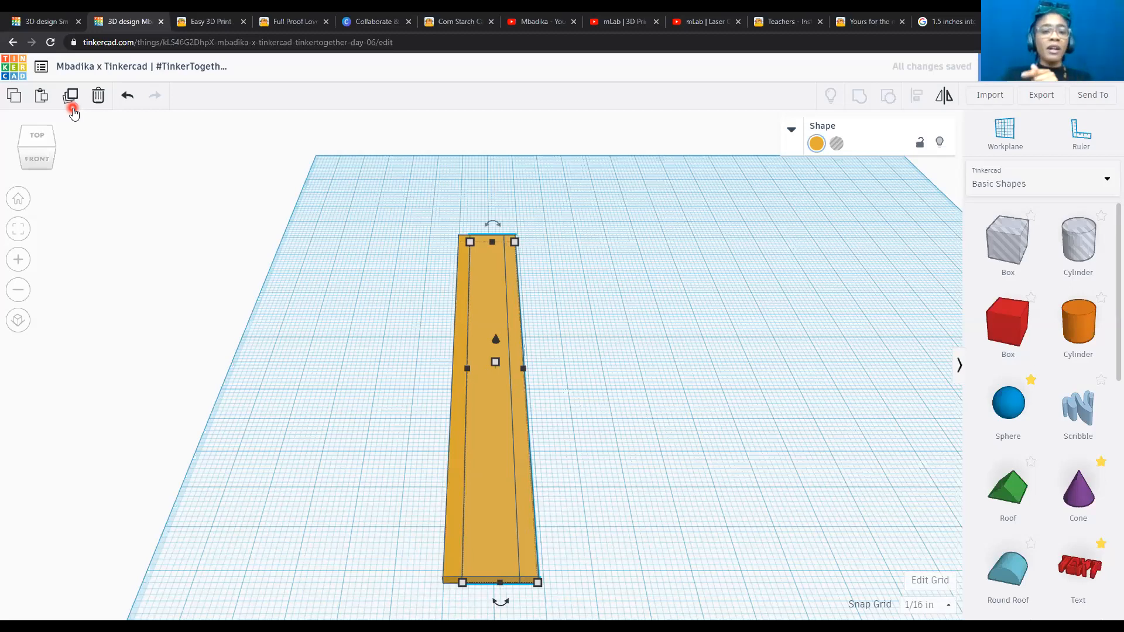
pyautogui.click(71, 109)
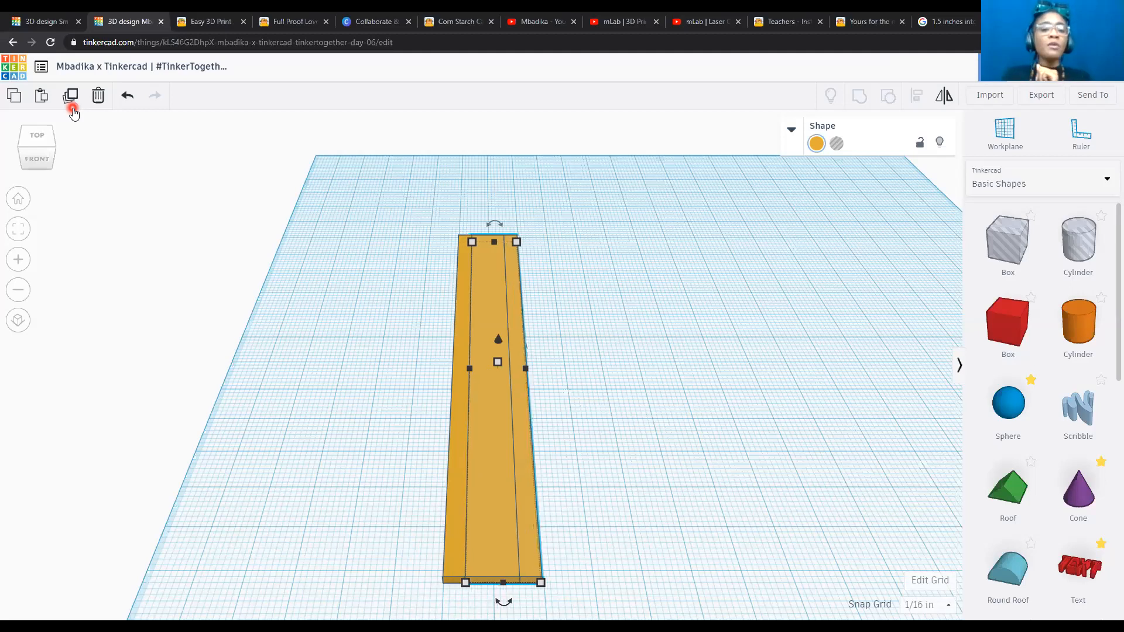
pyautogui.click(71, 109)
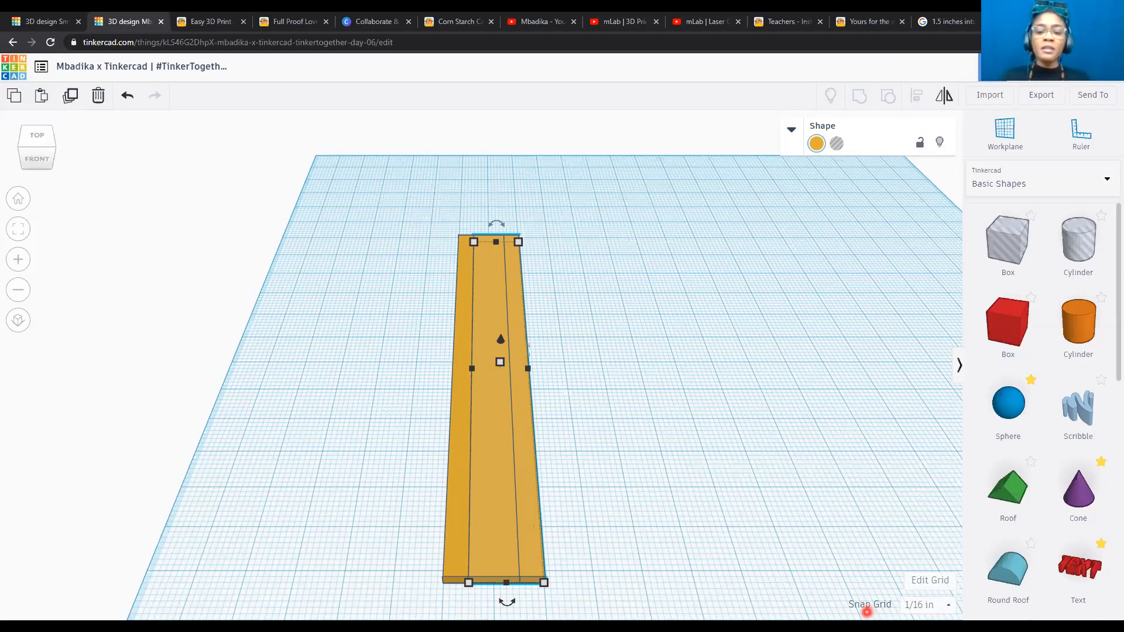
# Set the snap grid to 1/8 in.
pyautogui.click(945, 609)
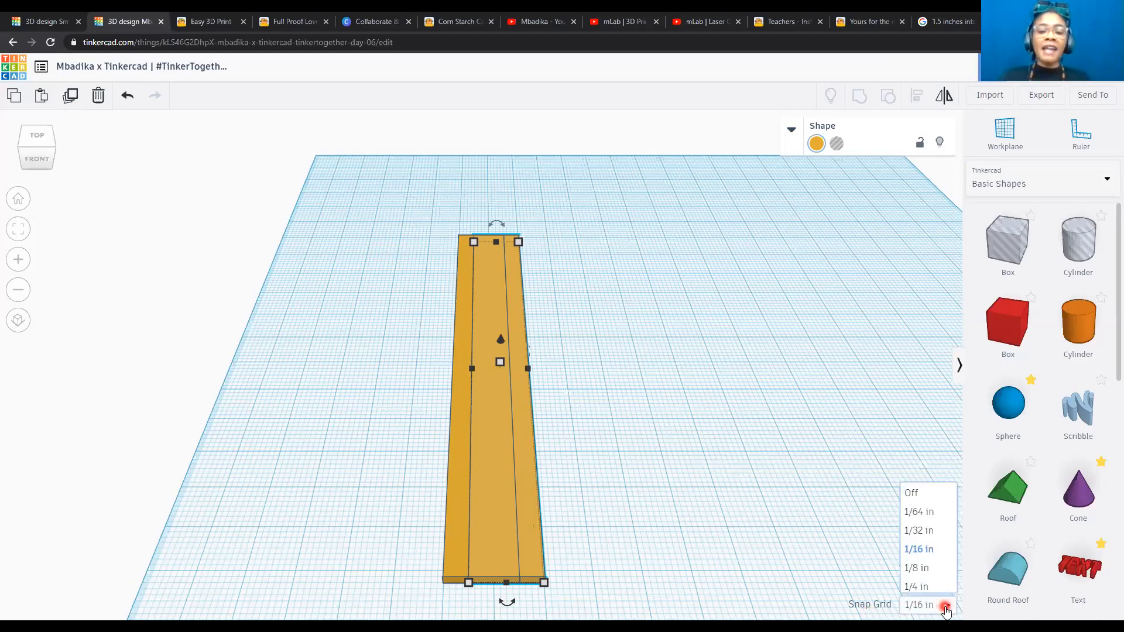
pyautogui.click(924, 562)
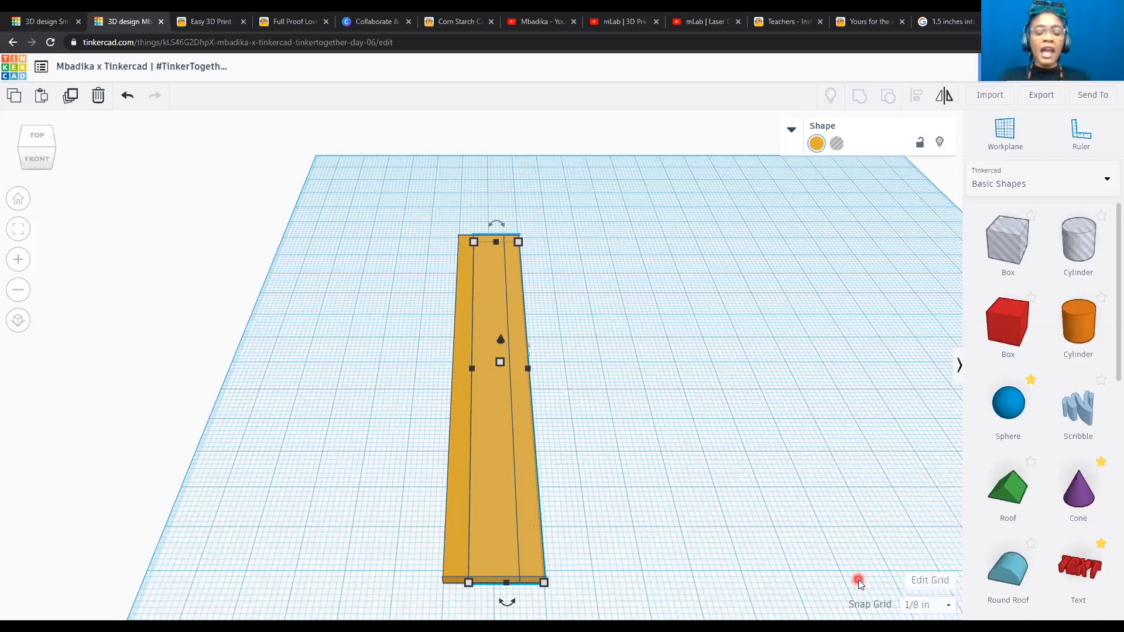
# Nudge the overlapping copy of the golden bar right by two 1/8 in increments.
pyautogui.press('Right')
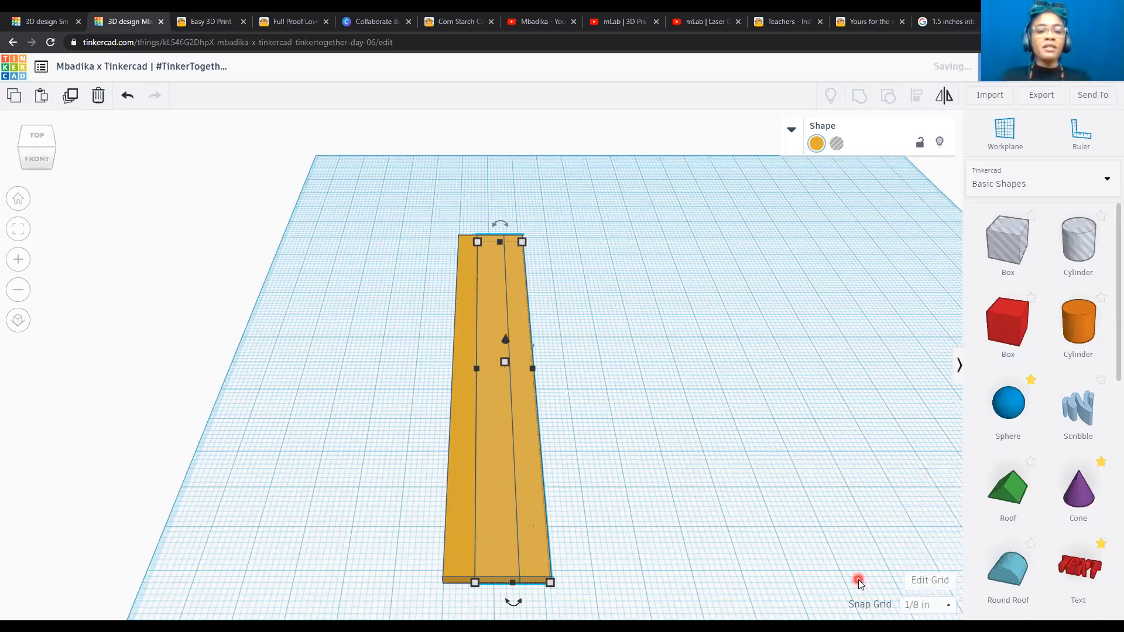
pyautogui.press('Right')
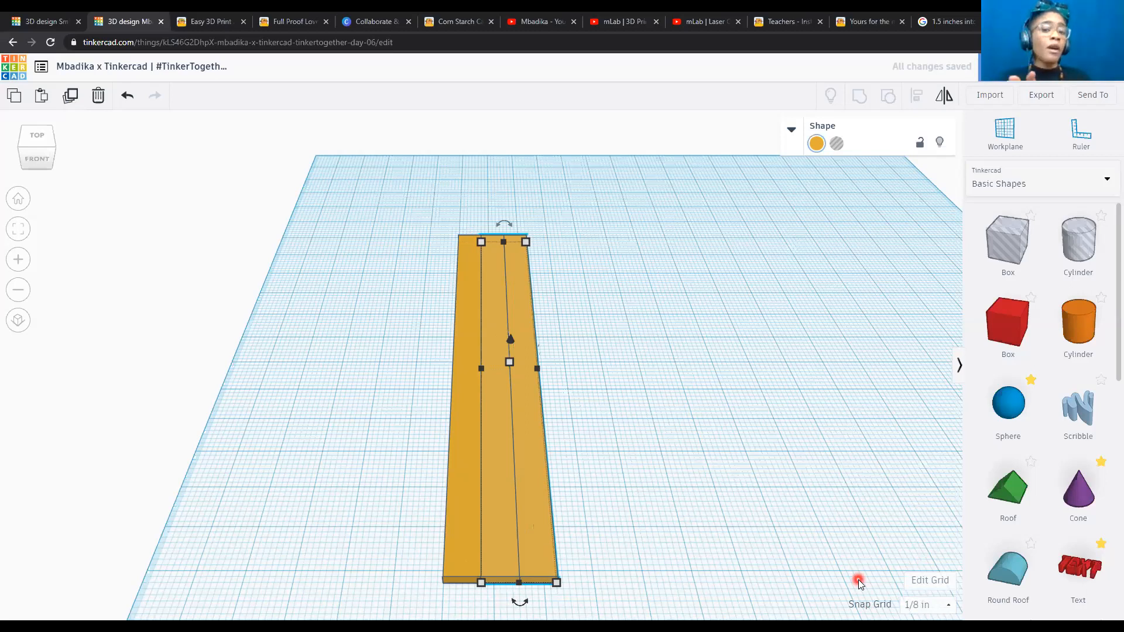
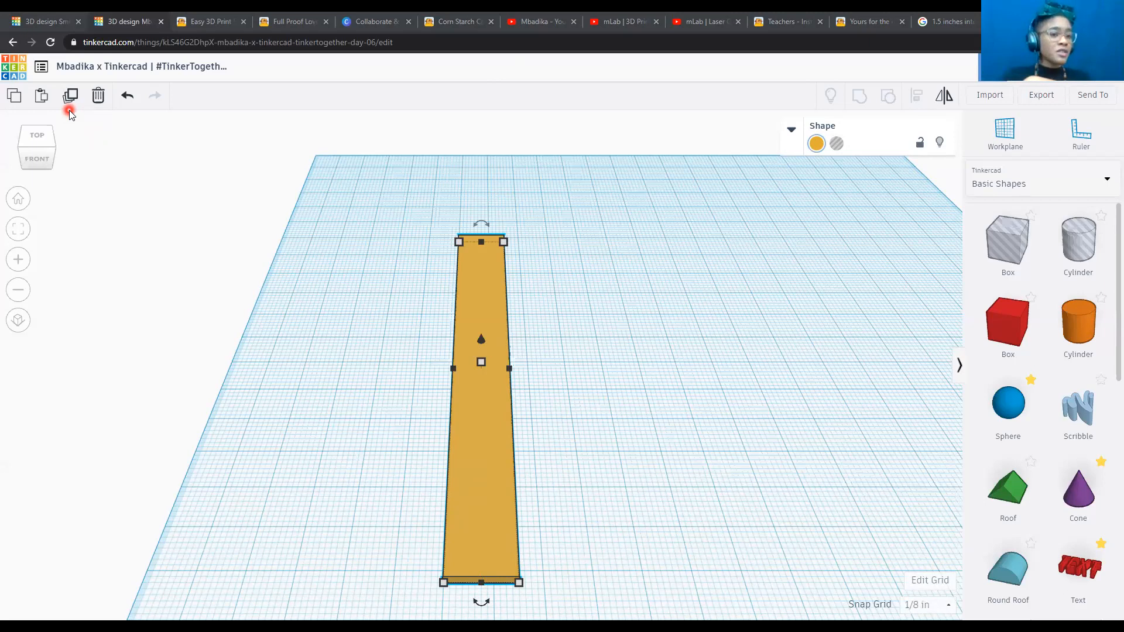
# Duplicate the golden bar and nudge the copy right in 1/8 in increments until it sits edge to edge with the original.
pyautogui.click(70, 97)
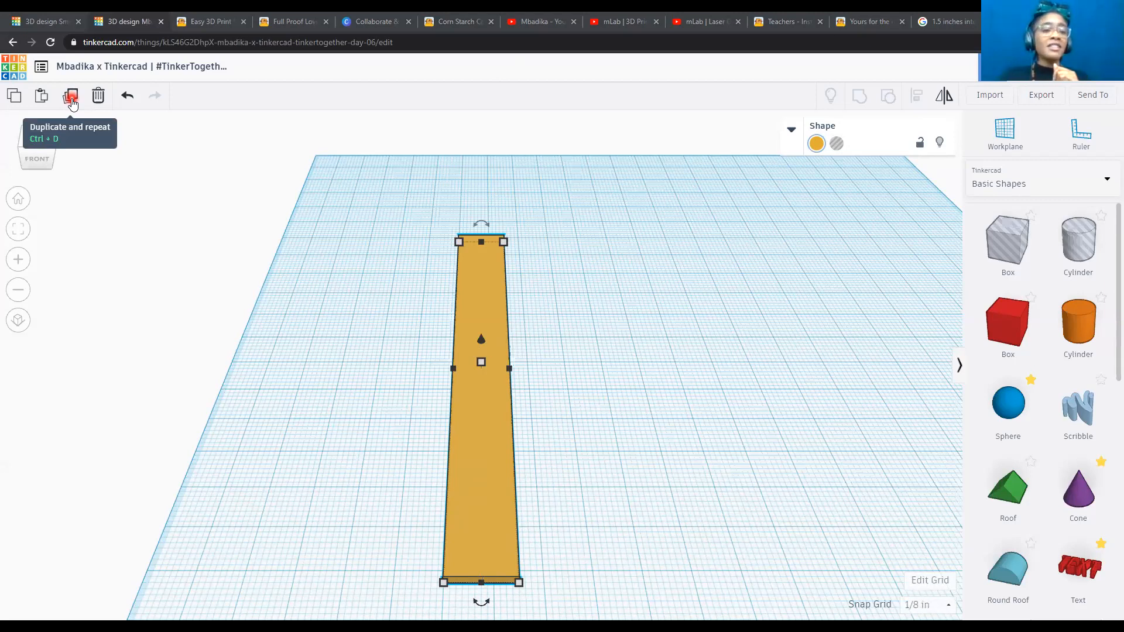
pyautogui.click(72, 103)
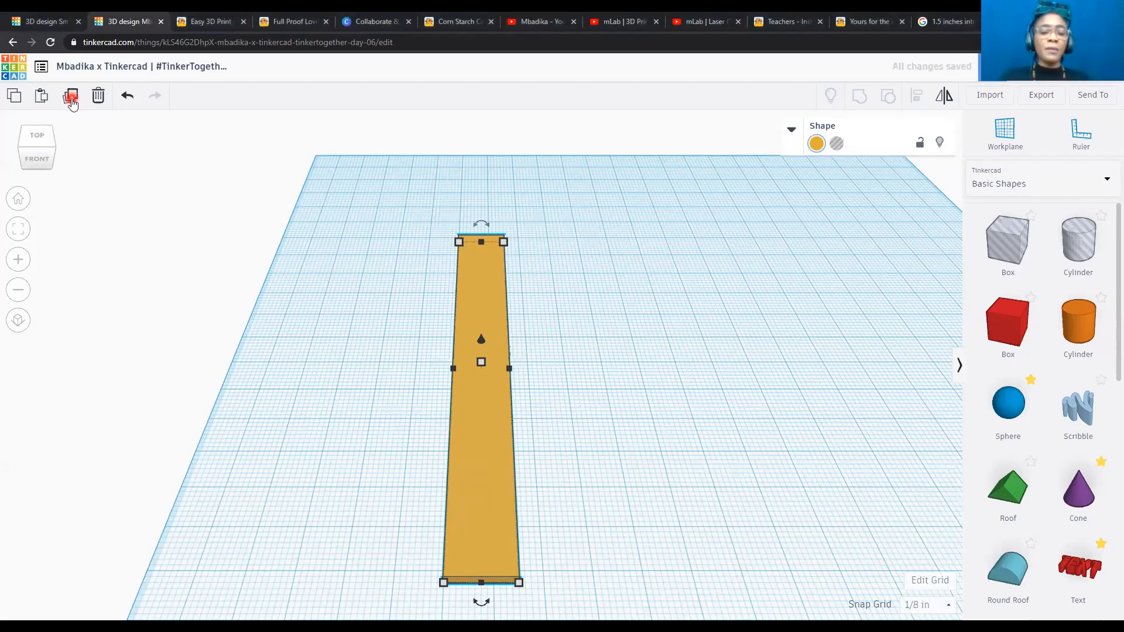
pyautogui.press('Right')
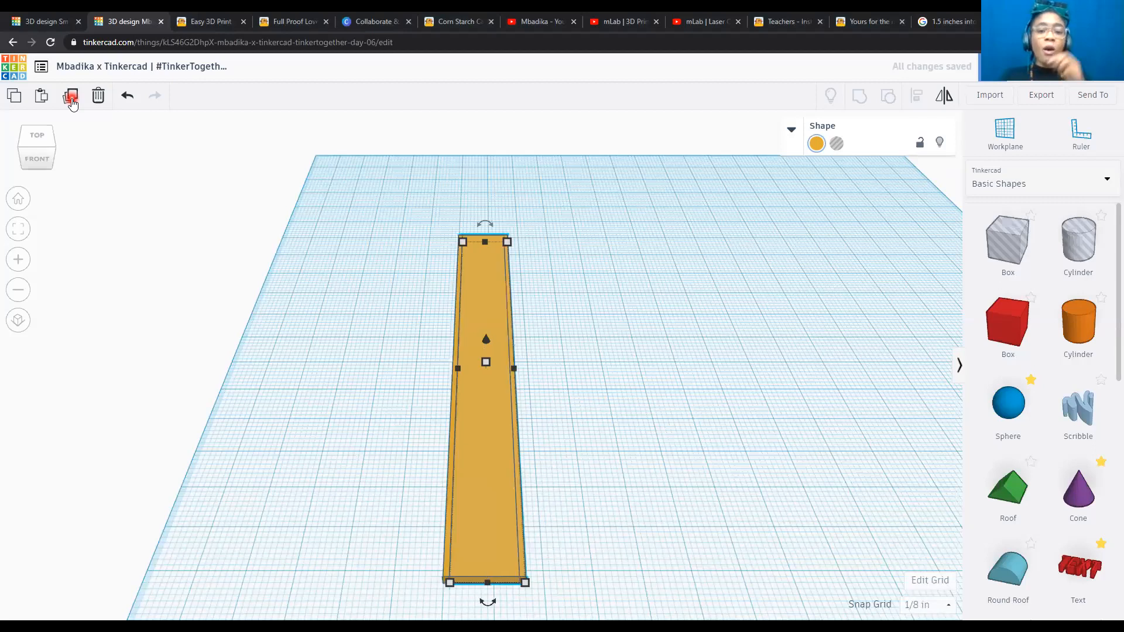
pyautogui.hotkey('shift', 'Right')
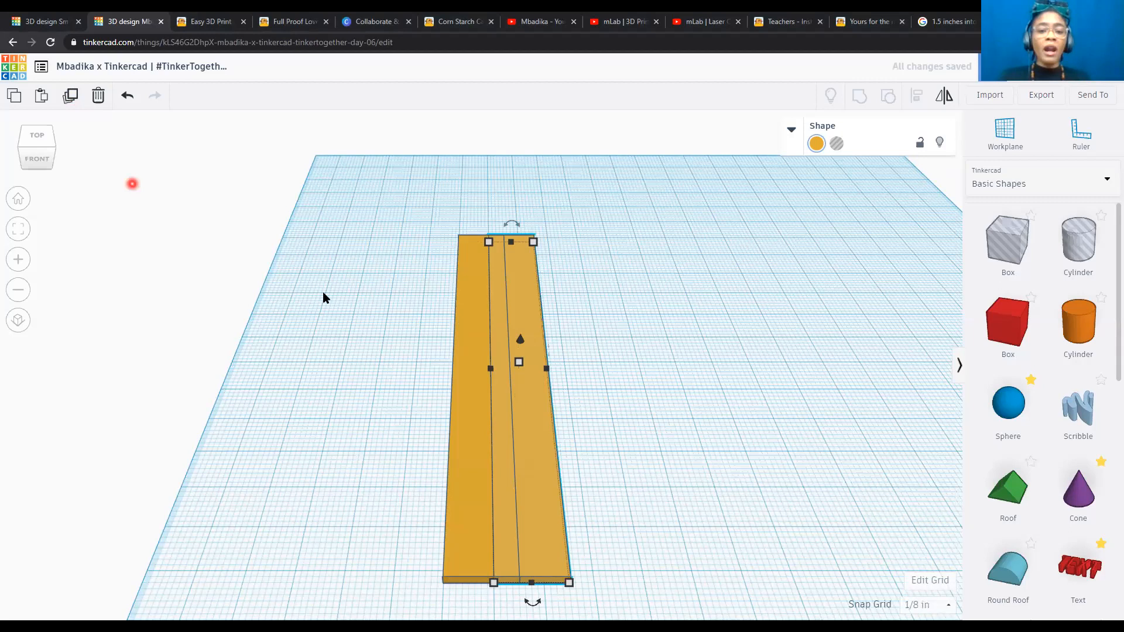
pyautogui.click(531, 367)
pyautogui.click(505, 446)
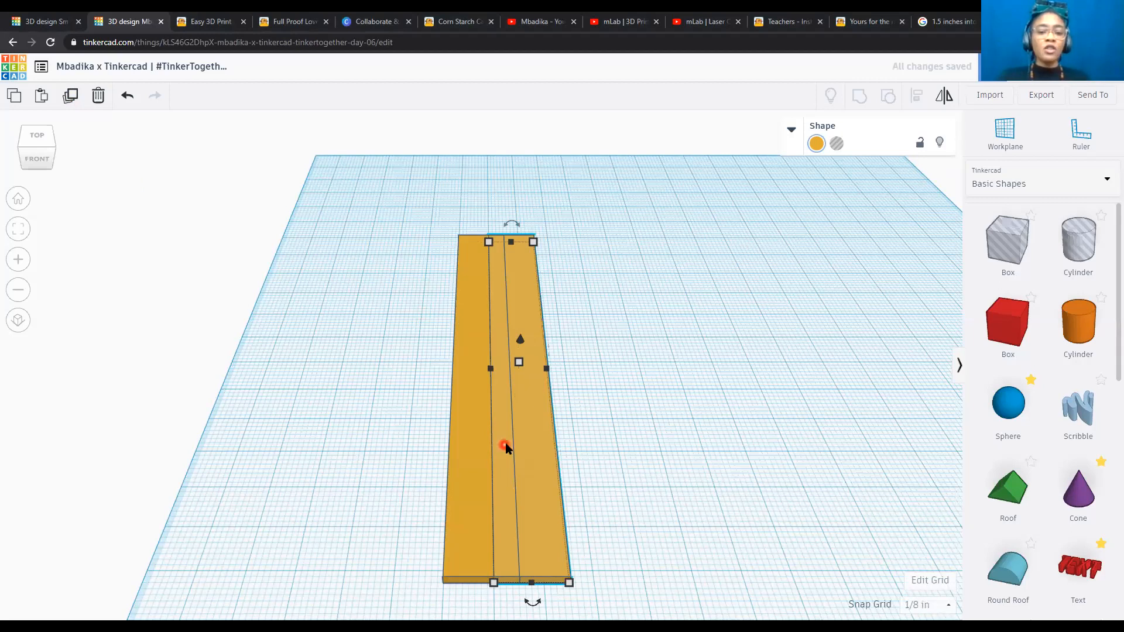
pyautogui.press('Right')
pyautogui.press('Right')
pyautogui.press('Right')
pyautogui.press('Right')
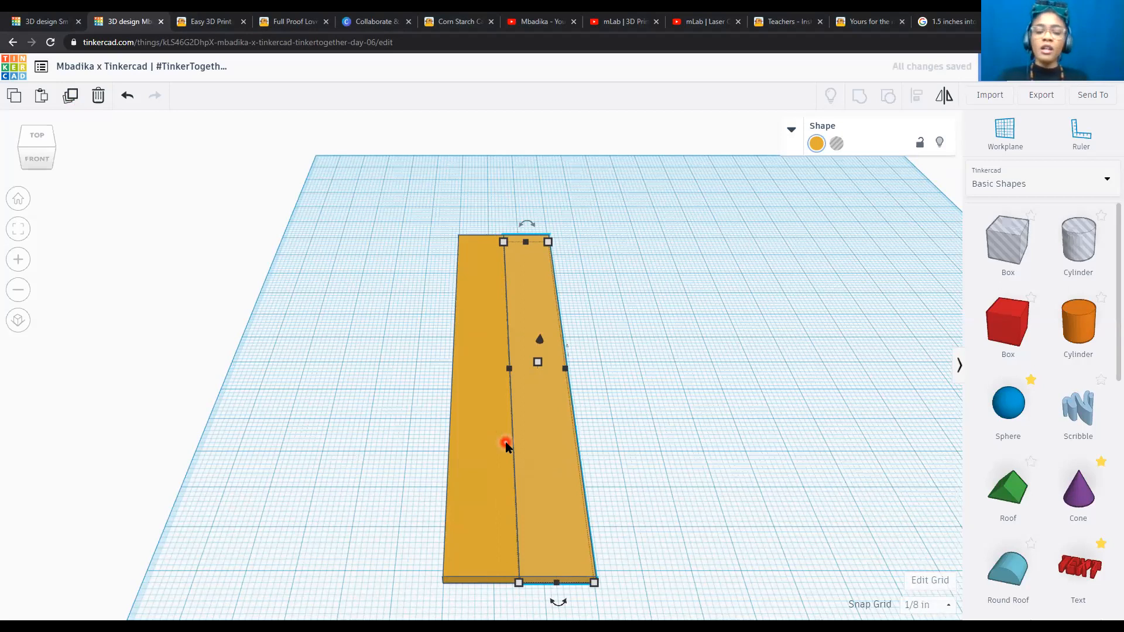
pyautogui.press('Left')
pyautogui.press('Right')
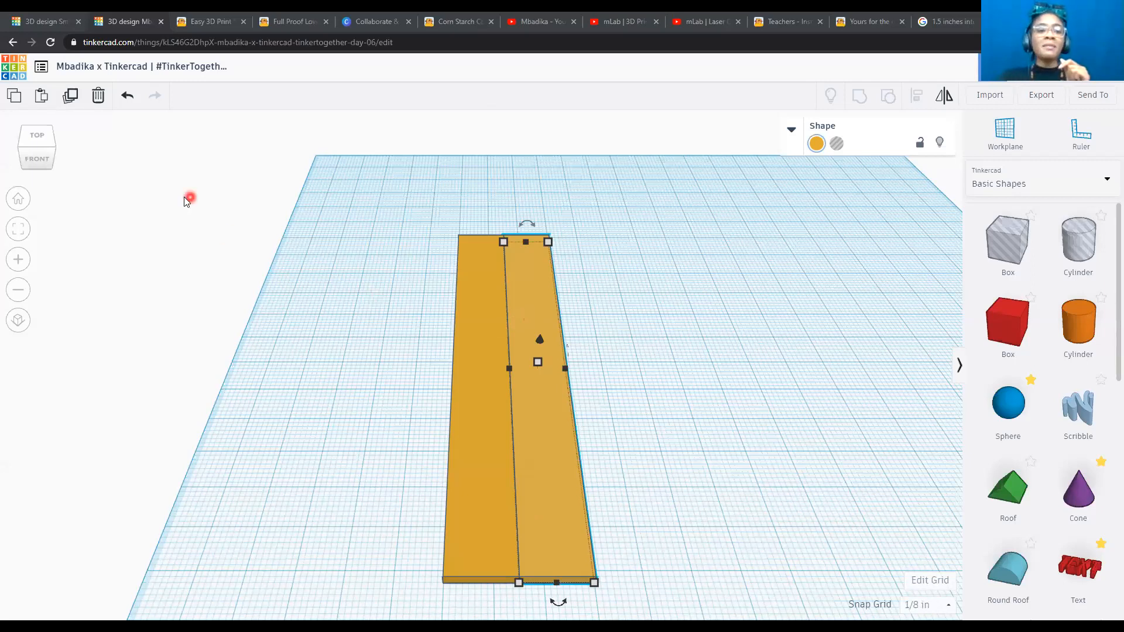
# Repeat the duplication with its offset until eight golden bars lie edge to edge.
pyautogui.click(71, 97)
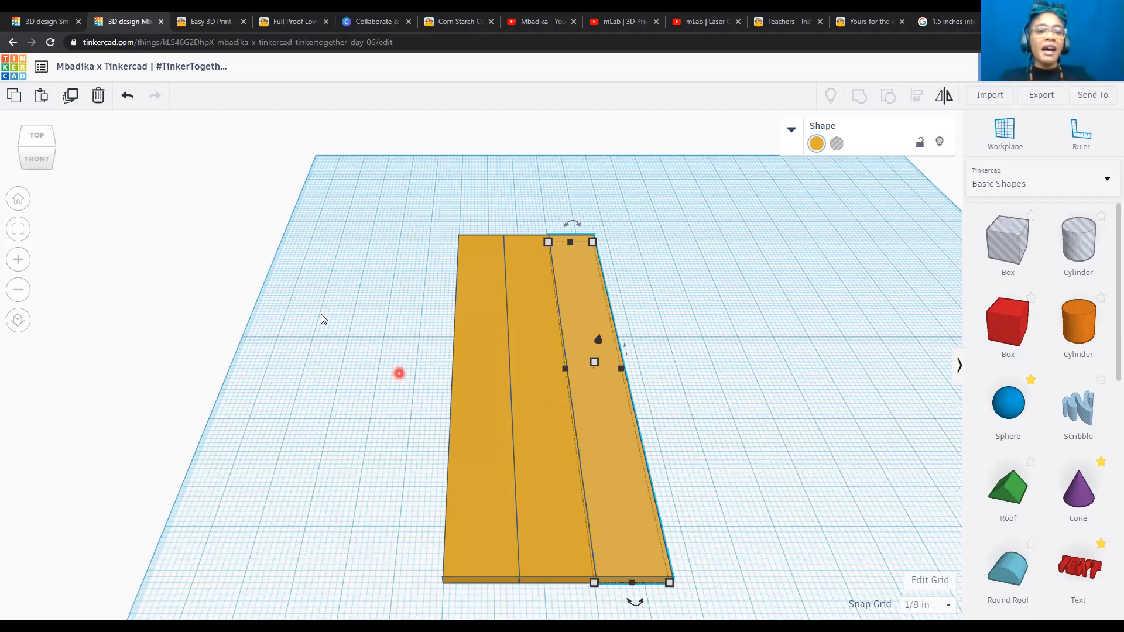
pyautogui.click(70, 98)
pyautogui.click(70, 98)
pyautogui.click(70, 99)
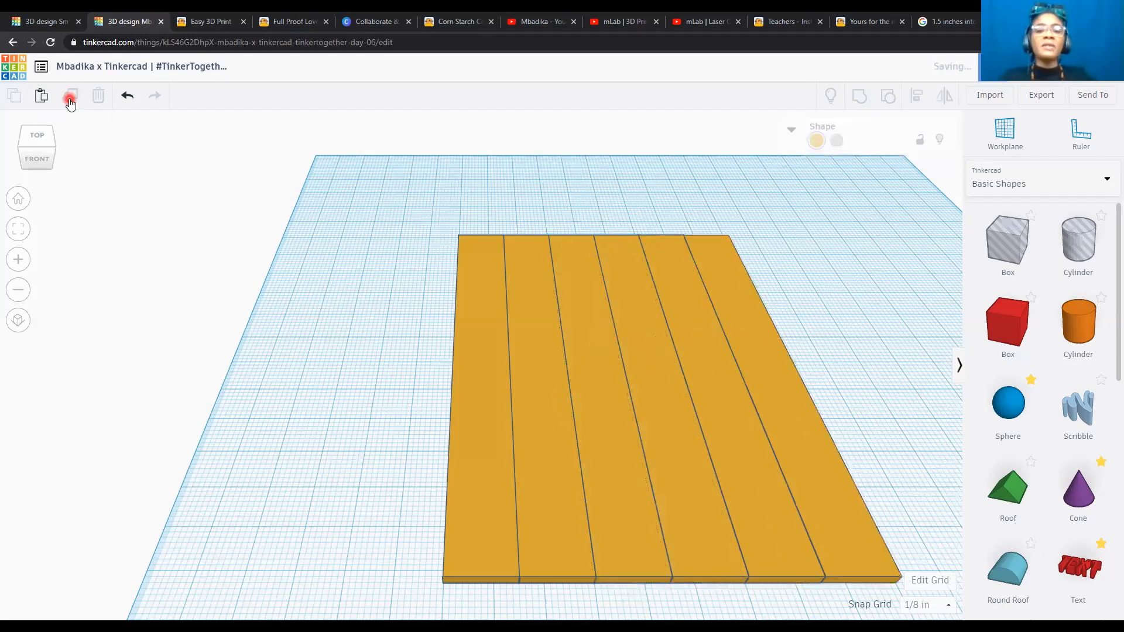
pyautogui.click(70, 99)
pyautogui.click(71, 98)
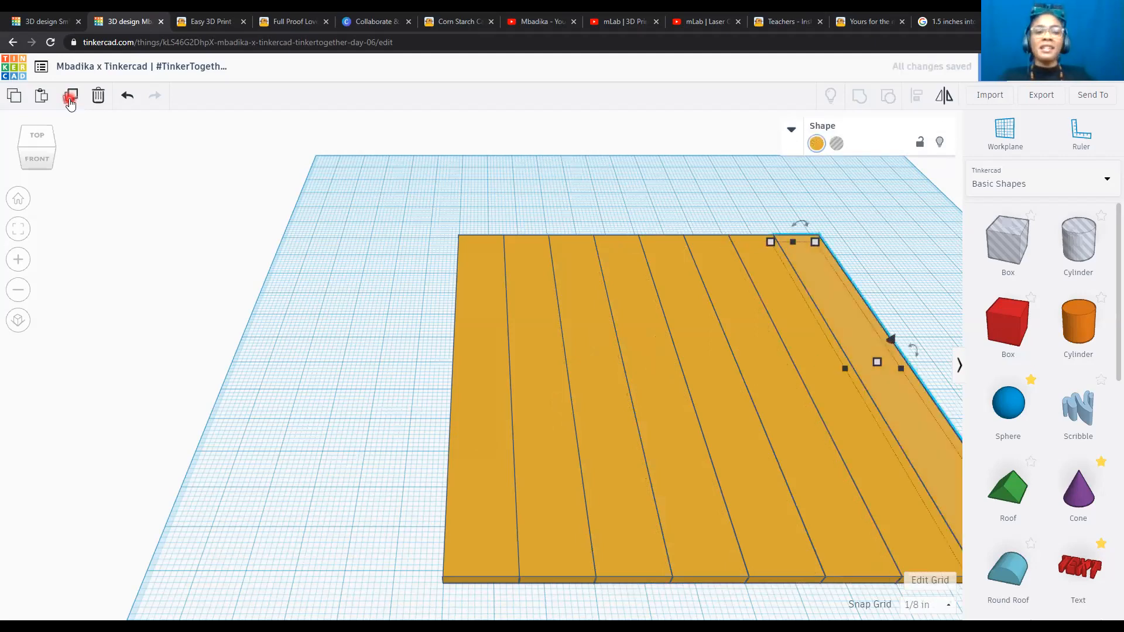
# Undo the last five duplications so that only three golden bars remain.
pyautogui.click(127, 97)
pyautogui.click(128, 97)
pyautogui.click(127, 98)
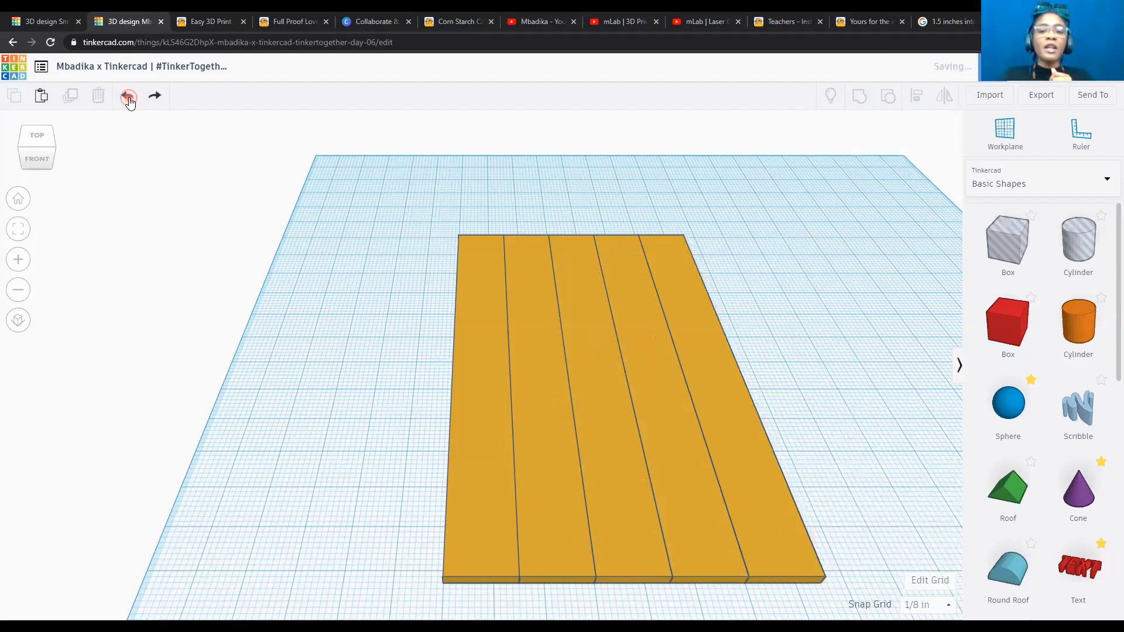
pyautogui.click(128, 98)
pyautogui.click(128, 98)
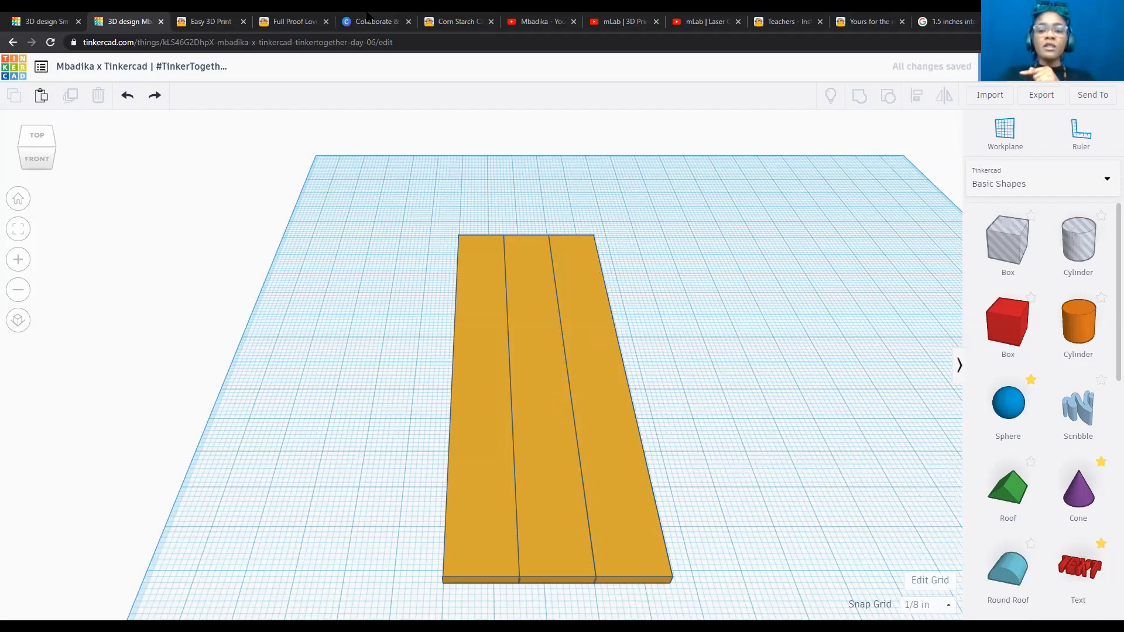
pyautogui.click(680, 117)
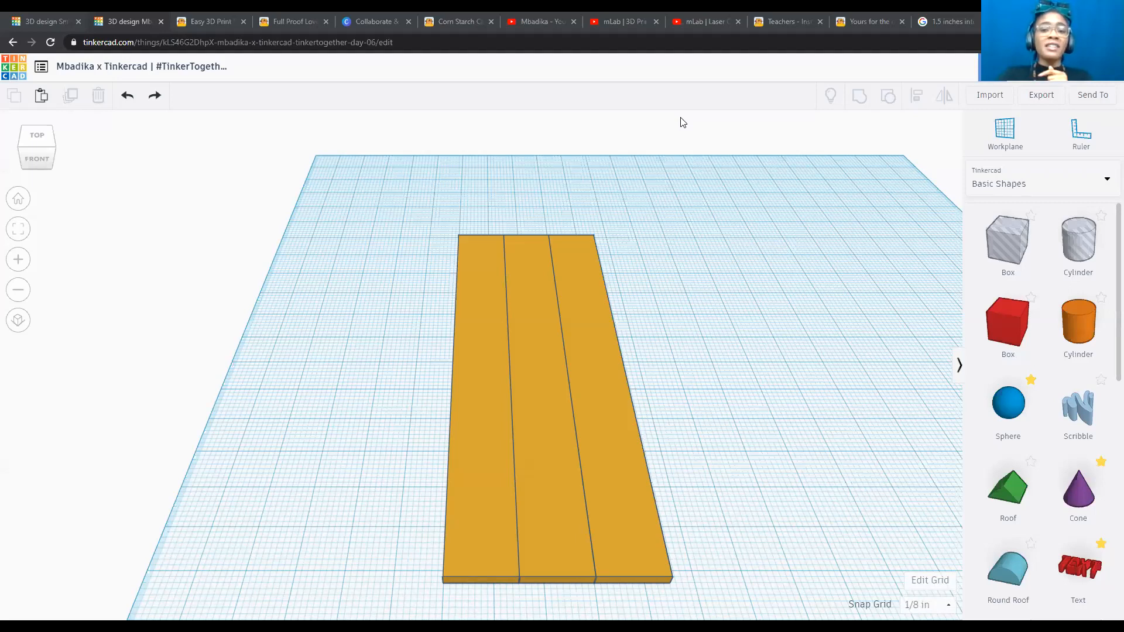
pyautogui.click(730, 169)
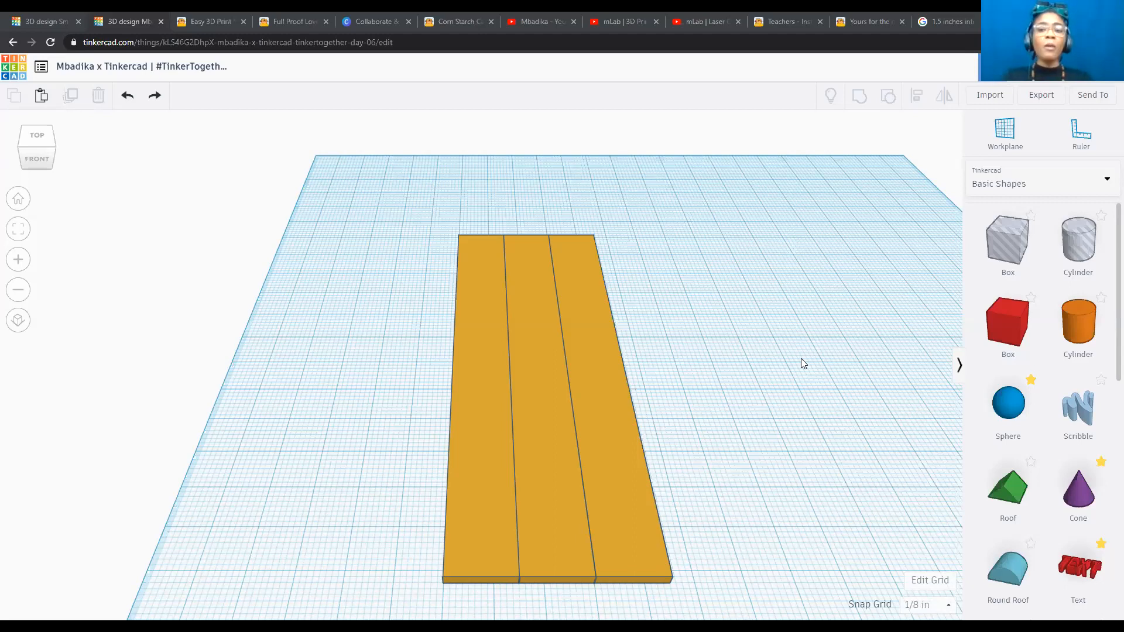
pyautogui.click(879, 259)
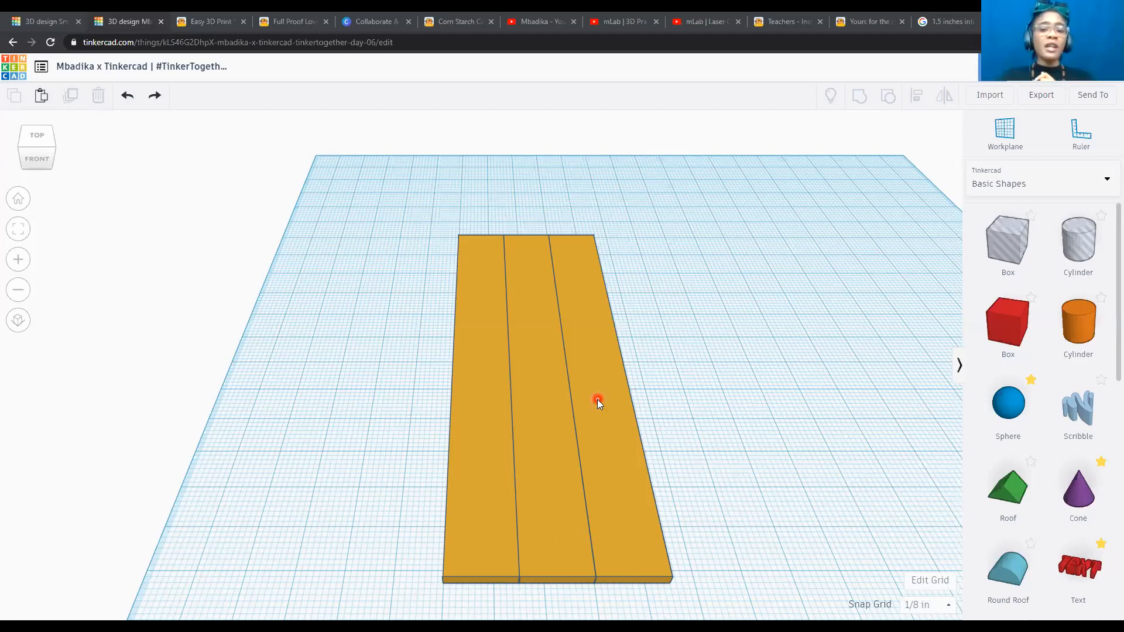
# Group the three golden bars into a single shape and ungroup them again into separate bars.
pyautogui.click(494, 434)
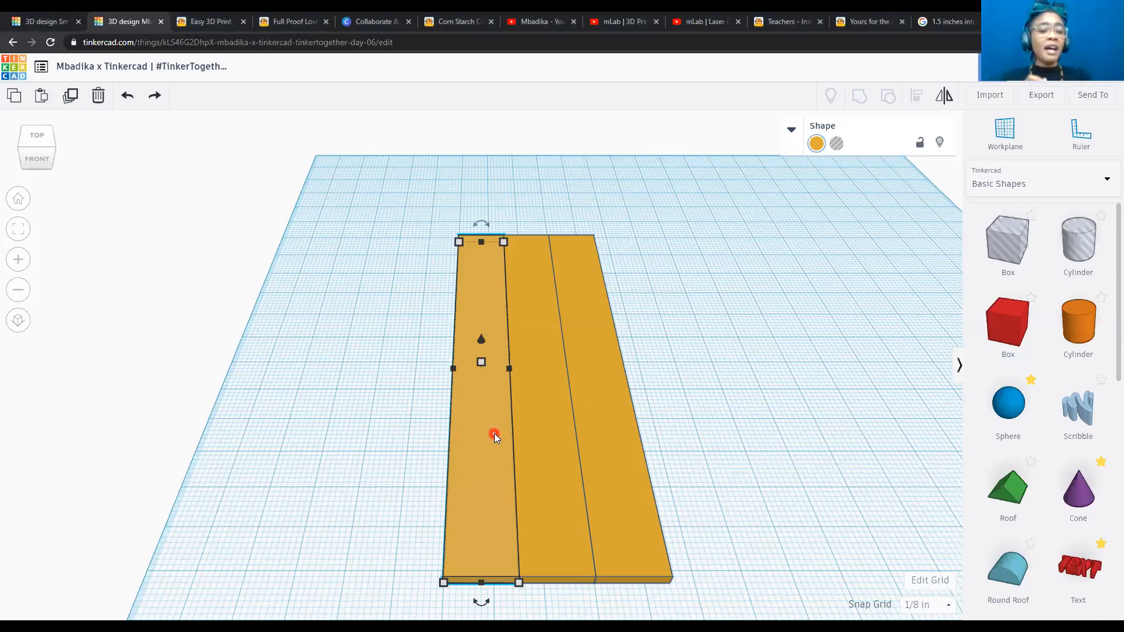
pyautogui.keyDown('shift'); pyautogui.click(543, 443); pyautogui.keyUp('shift')
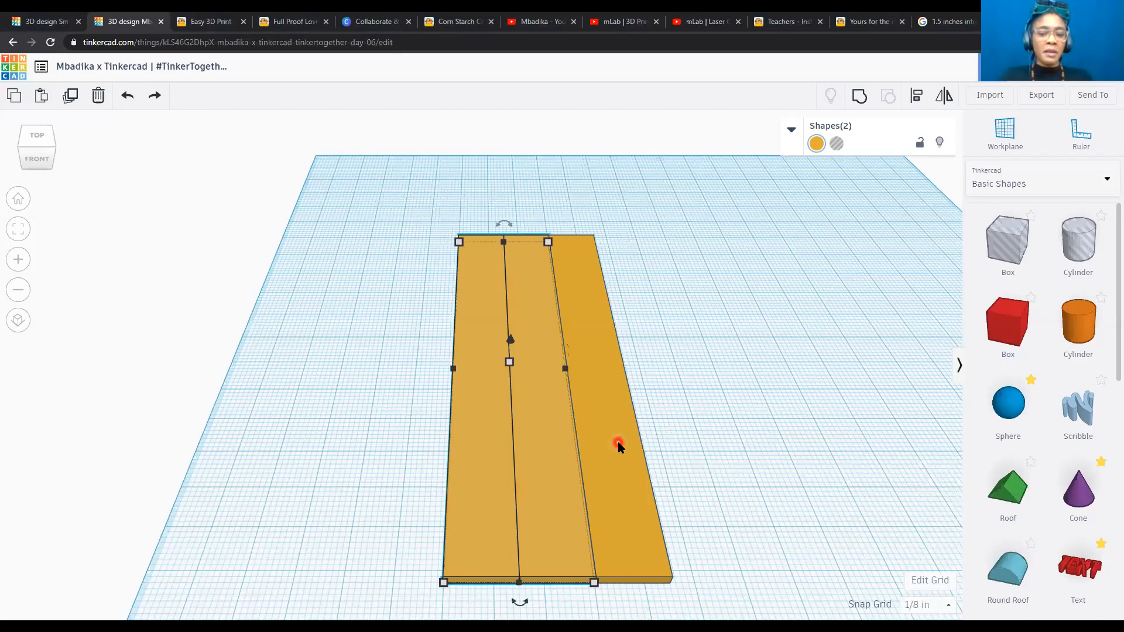
pyautogui.keyDown('shift'); pyautogui.click(620, 445); pyautogui.keyUp('shift')
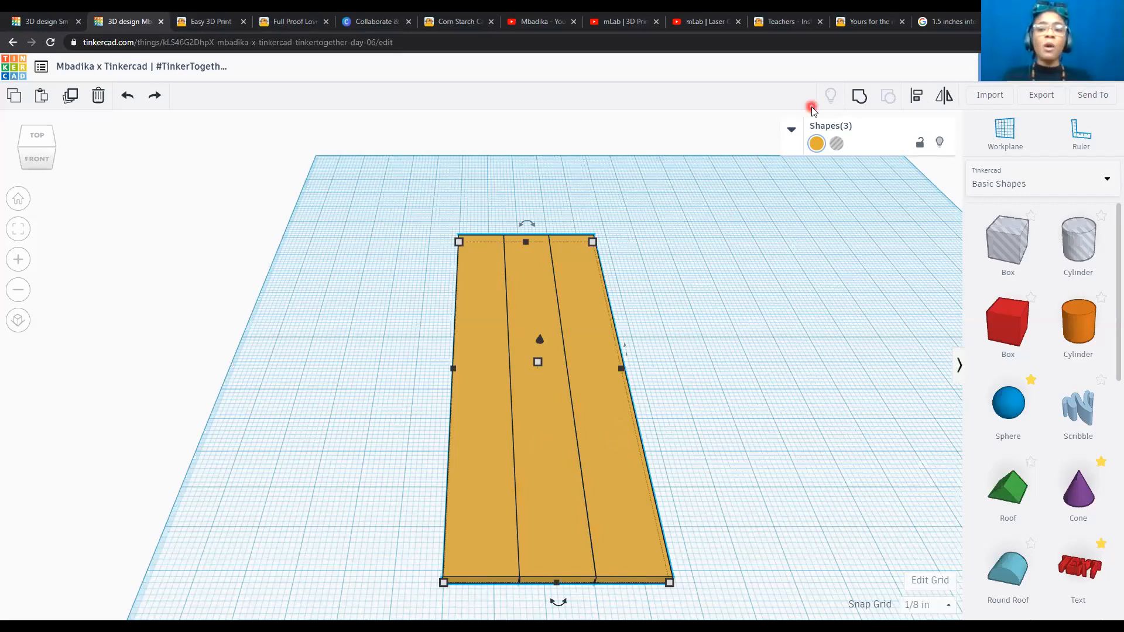
pyautogui.click(861, 100)
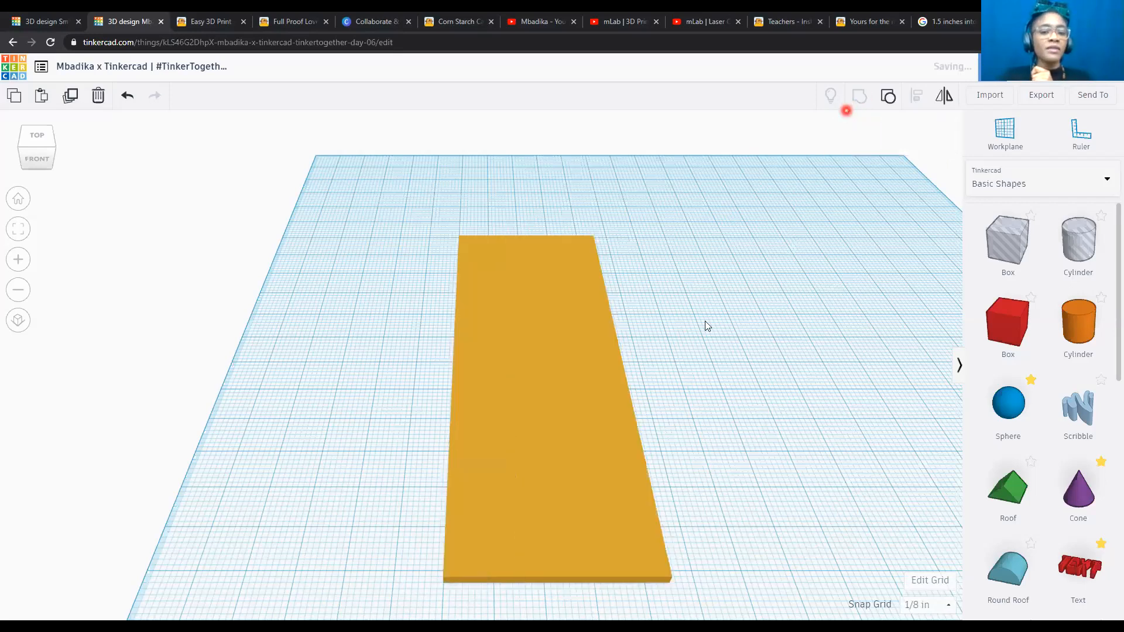
pyautogui.click(702, 351)
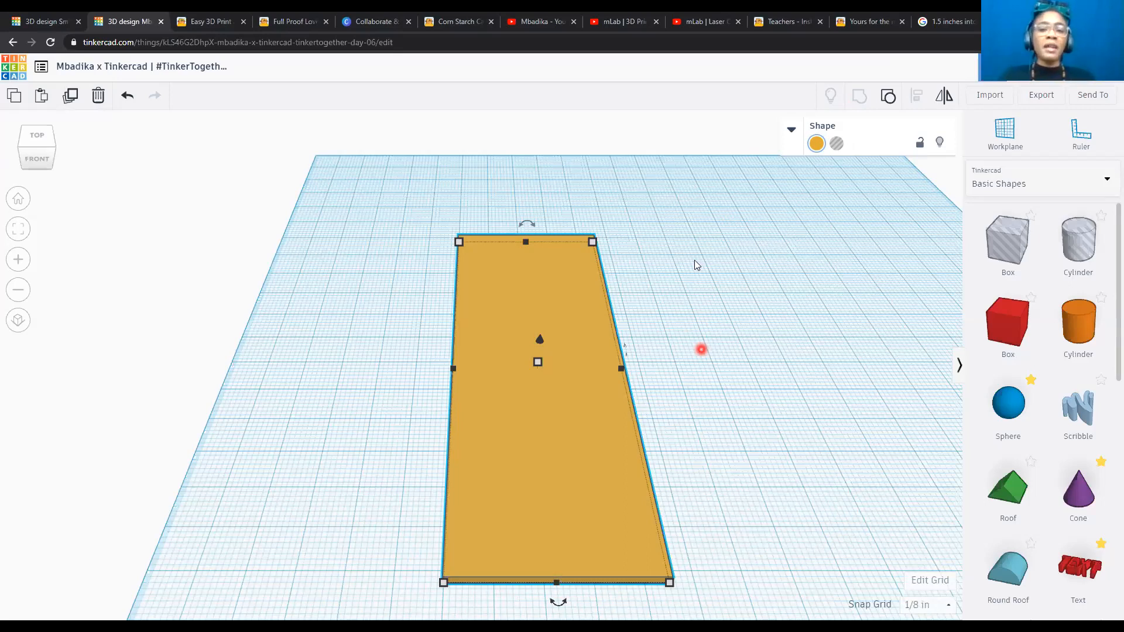
pyautogui.click(888, 97)
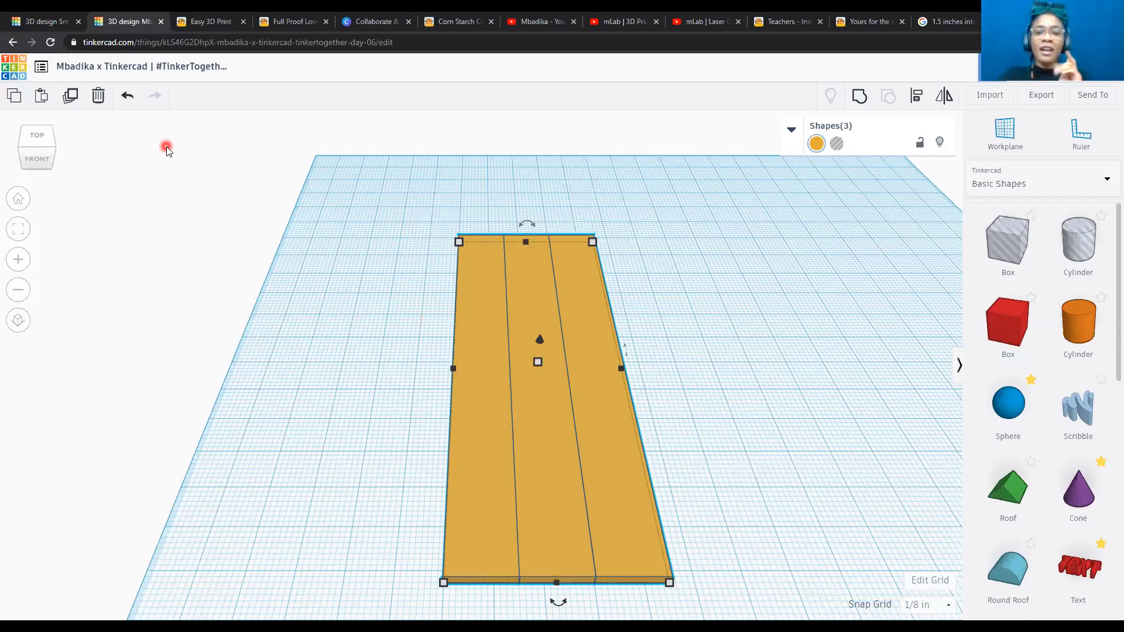
# Reload the design page and restore the home view with the three bars and the workplane in sight.
pyautogui.click(51, 46)
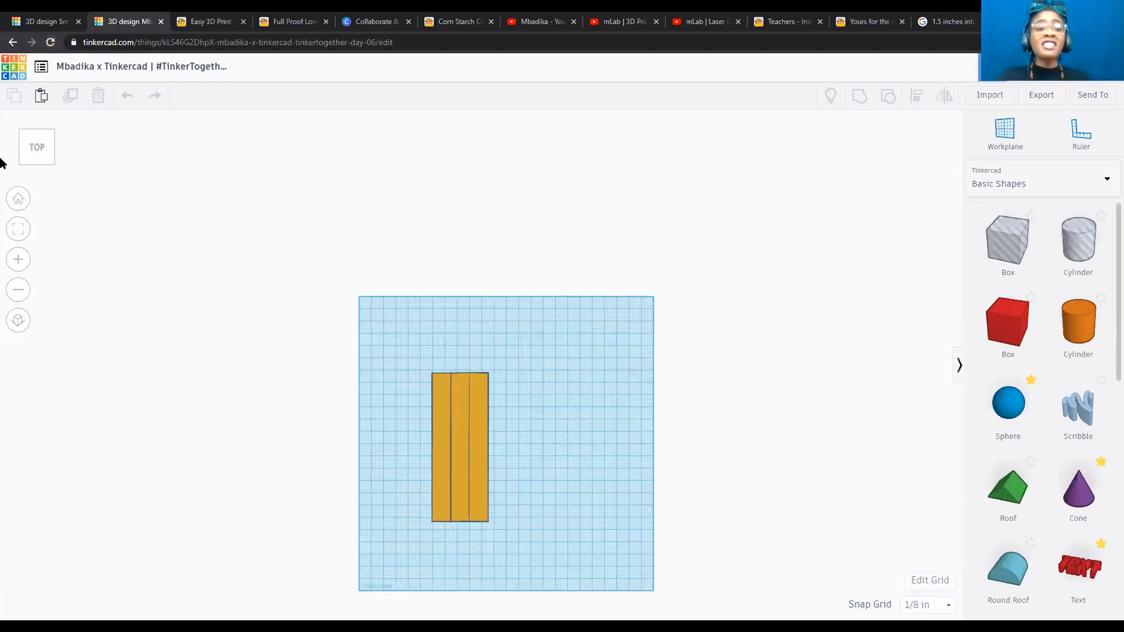
pyautogui.click(20, 200)
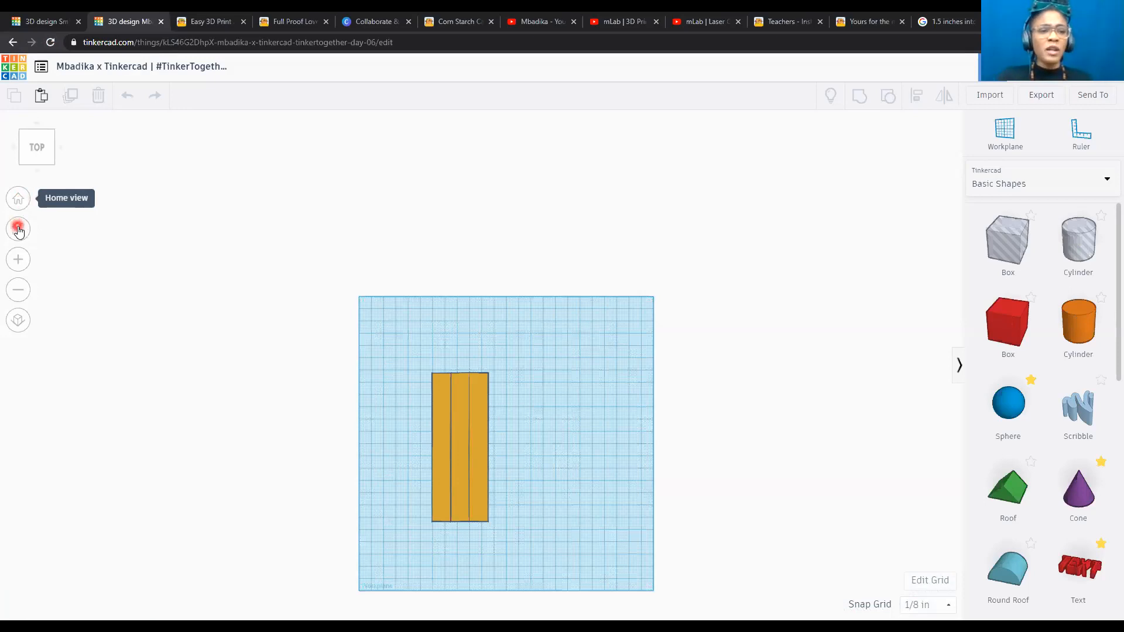
pyautogui.click(17, 202)
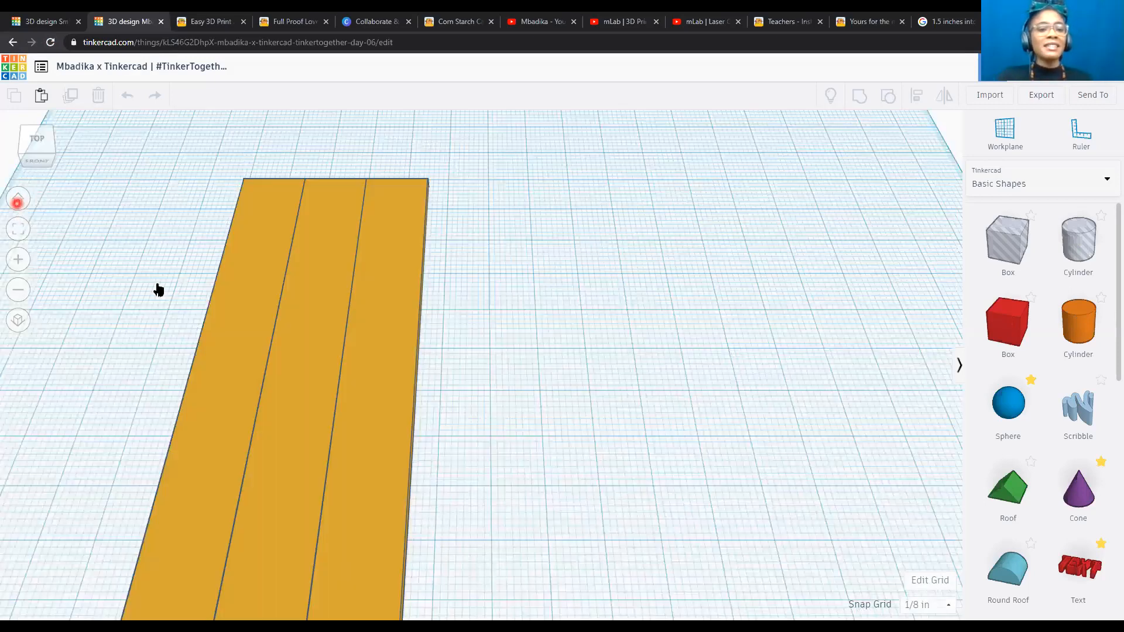
pyautogui.scroll(-5, 352, 301)
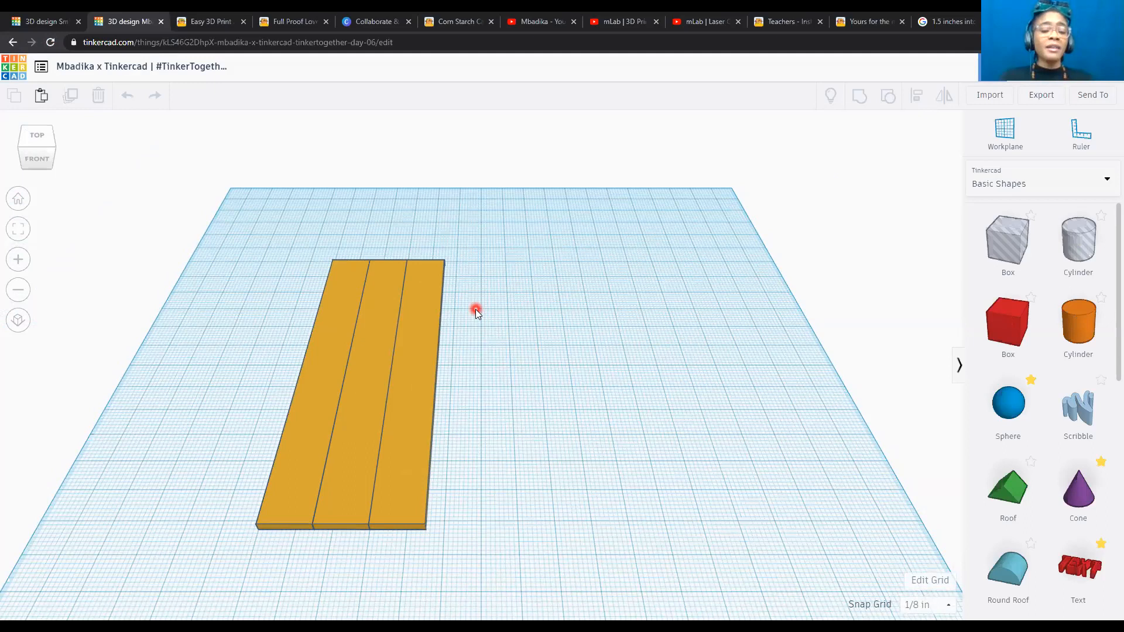
# Recolour the rightmost of the three bars with the pale cream-yellow preset.
pyautogui.click(418, 382)
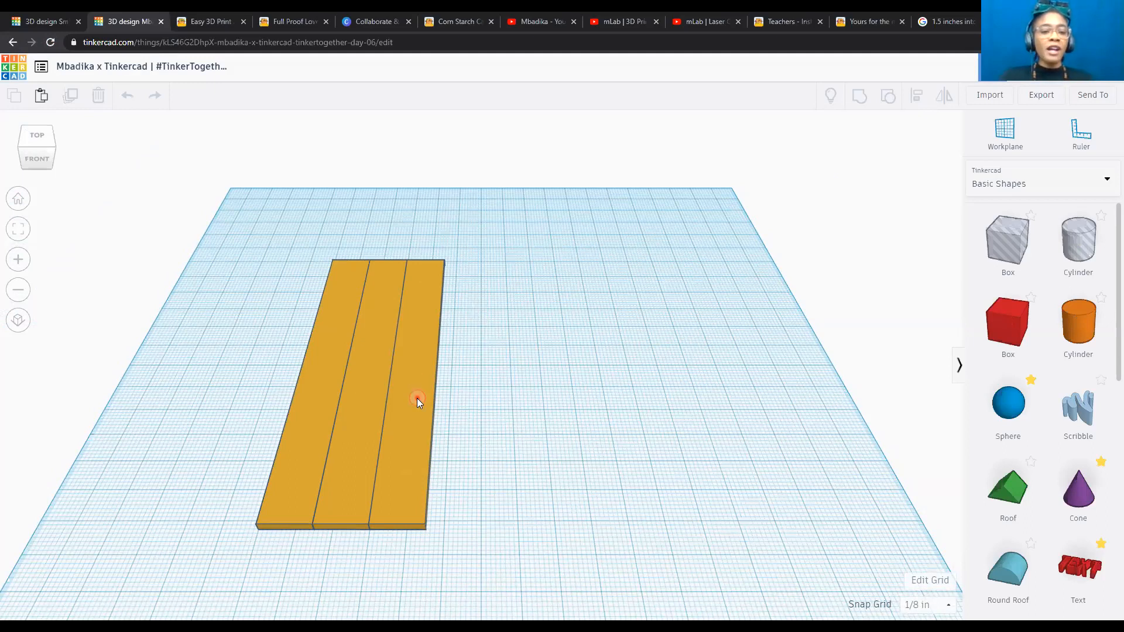
pyautogui.click(417, 398)
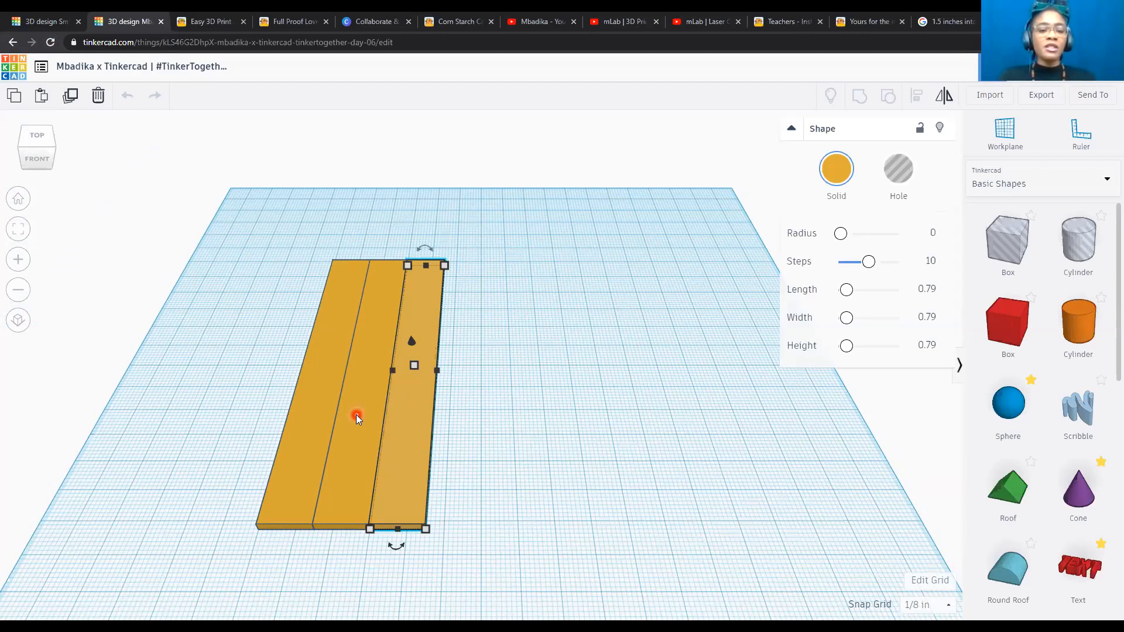
pyautogui.click(357, 416)
pyautogui.click(421, 414)
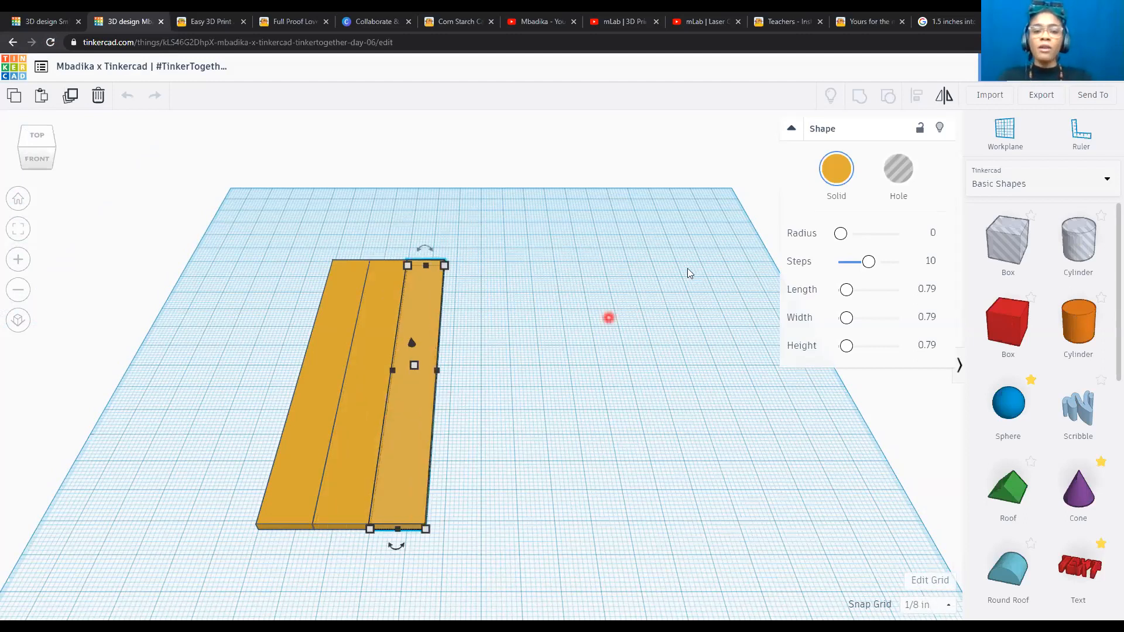
pyautogui.click(830, 171)
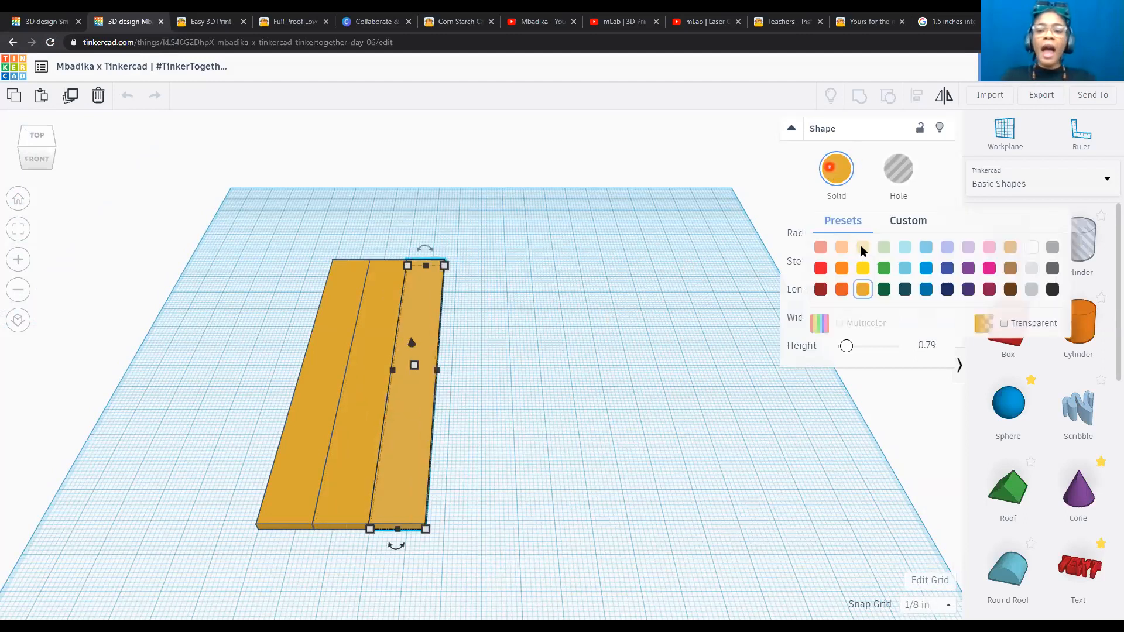
pyautogui.click(863, 250)
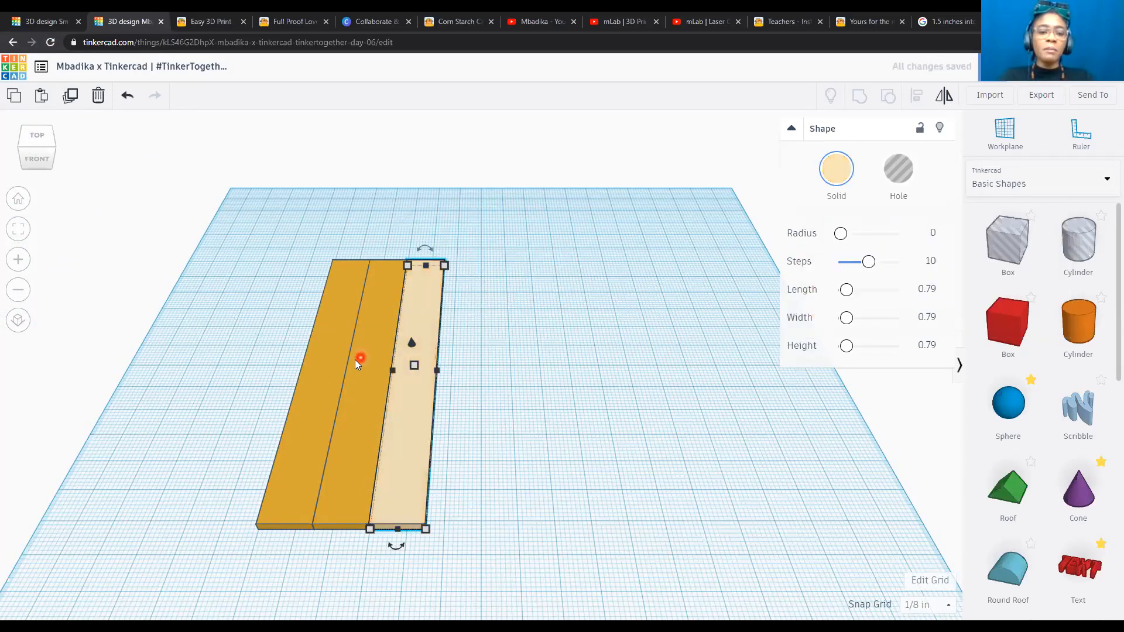
# Recolour the leftmost of the three bars with the medium brown preset.
pyautogui.click(323, 373)
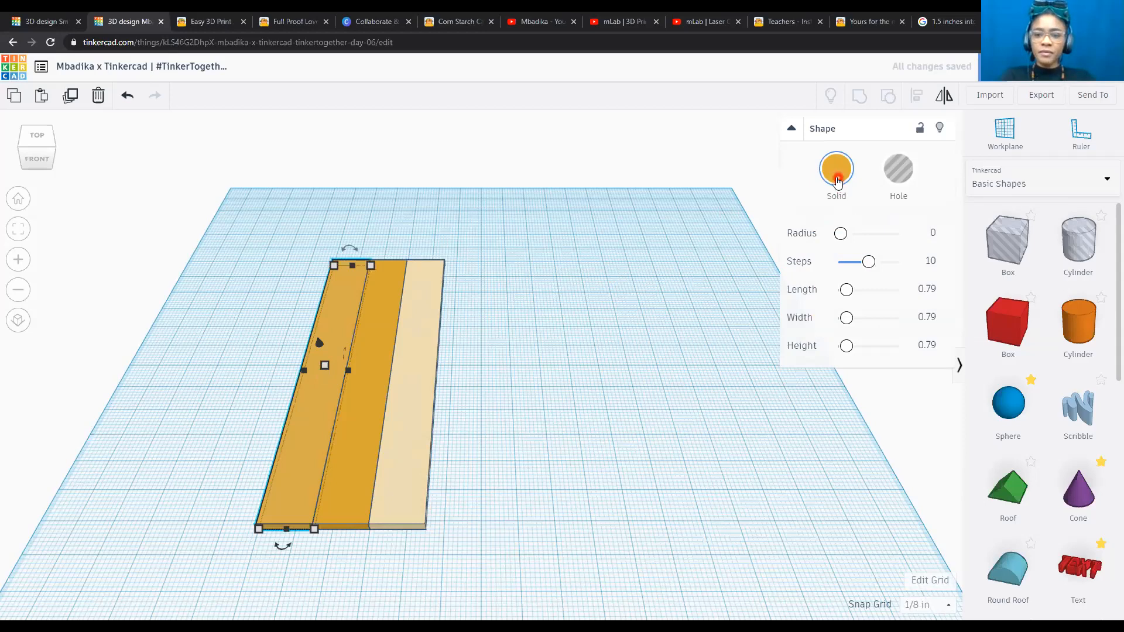
pyautogui.click(836, 175)
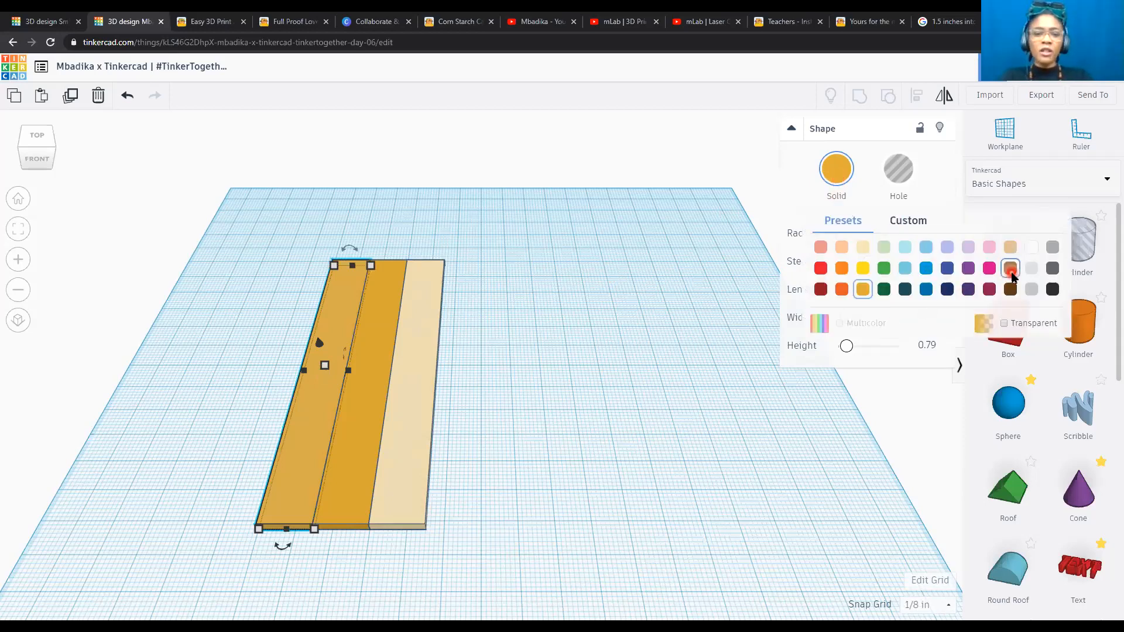
pyautogui.click(1010, 268)
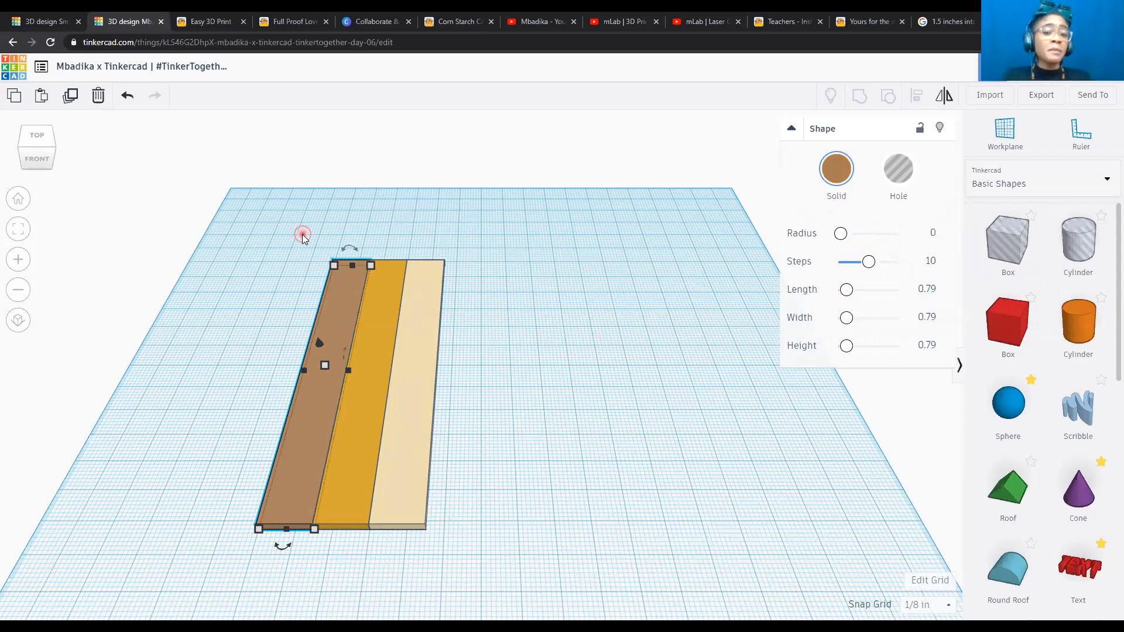
# Group all three bars into one shape and turn on Multicolor so each bar keeps its own wood colour.
pyautogui.moveTo(303, 234); pyautogui.dragTo(485, 443)
pyautogui.moveTo(493, 488); pyautogui.dragTo(514, 564)
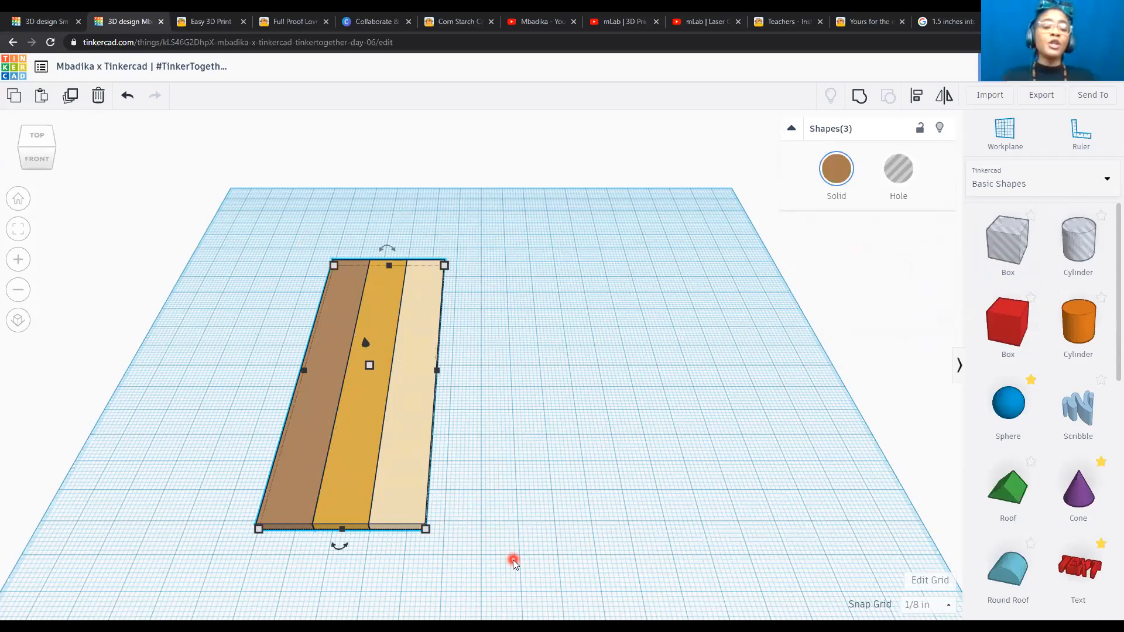
pyautogui.scroll(4, 373, 549)
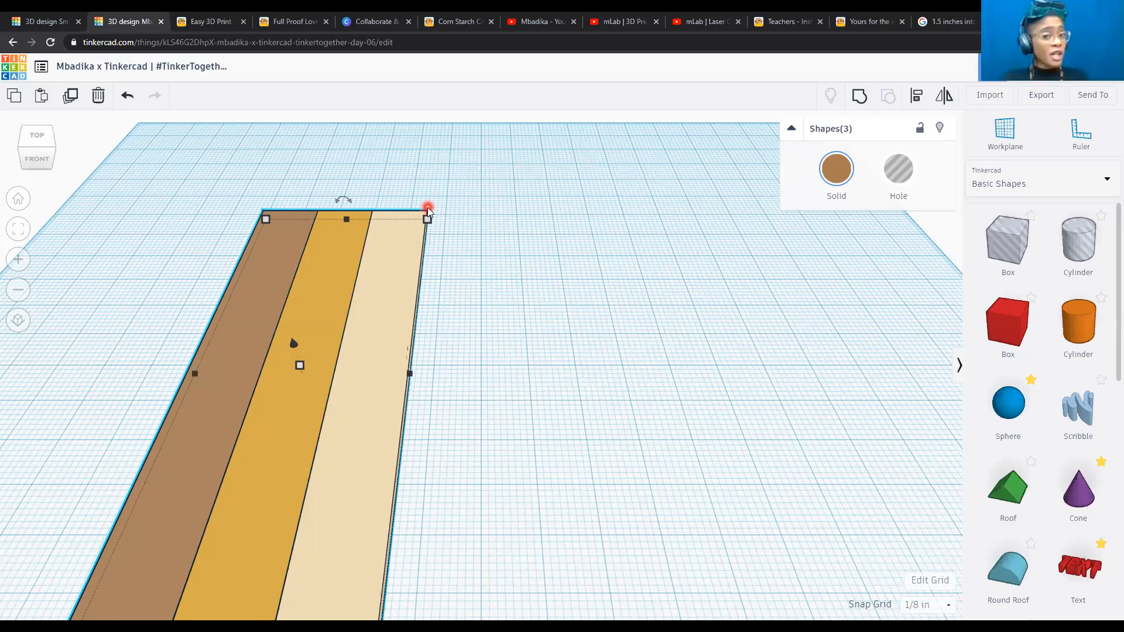
pyautogui.scroll(-4, 428, 212)
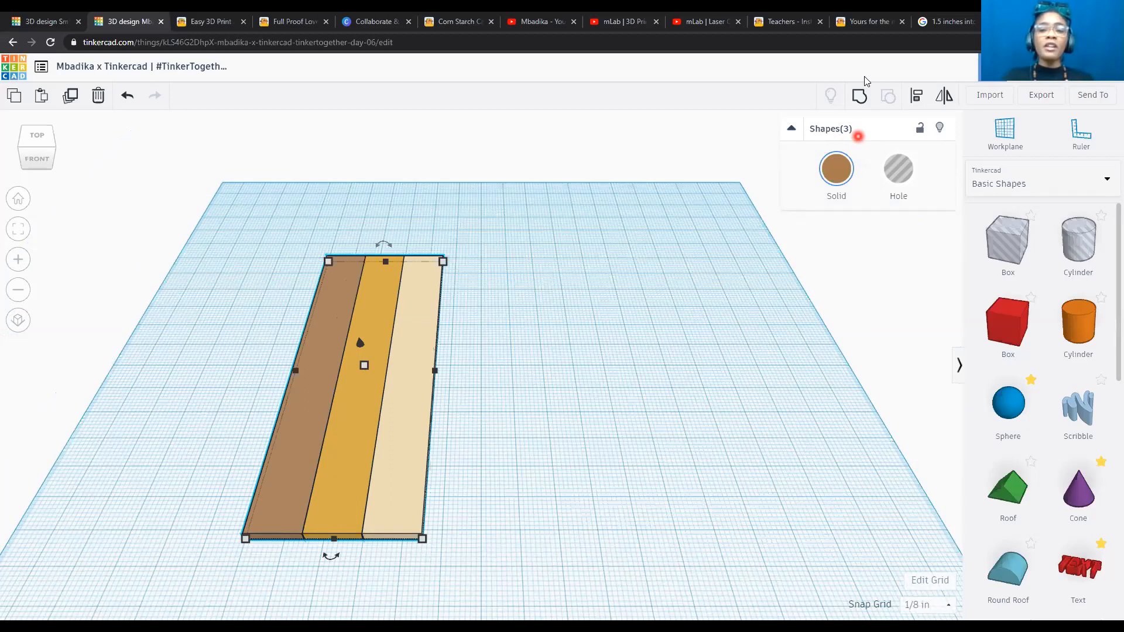
pyautogui.click(859, 99)
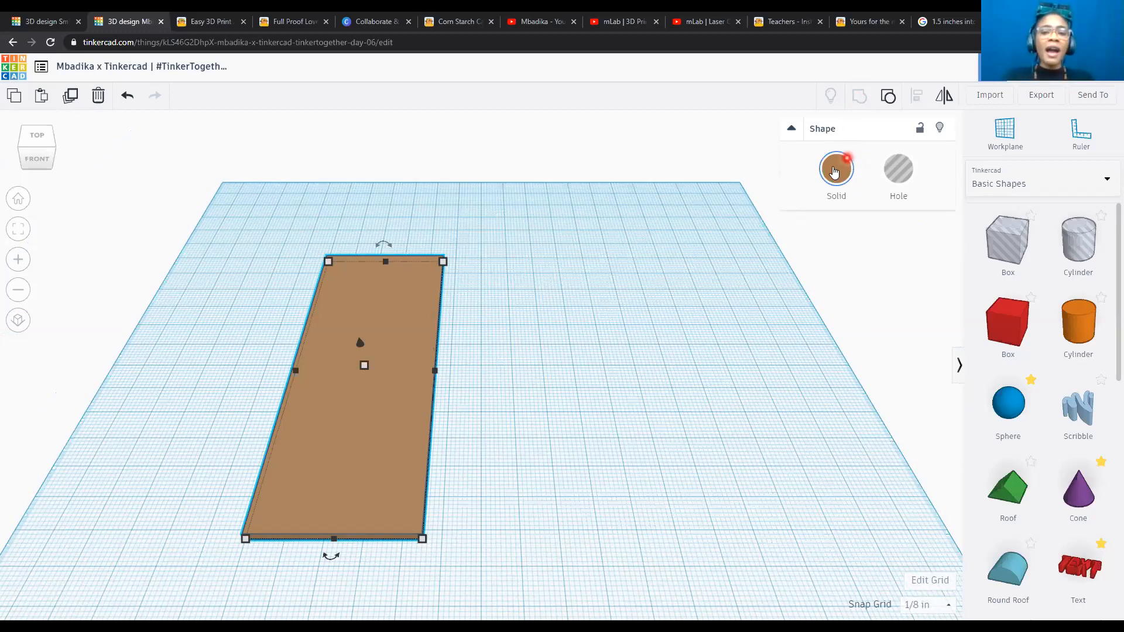
pyautogui.click(832, 168)
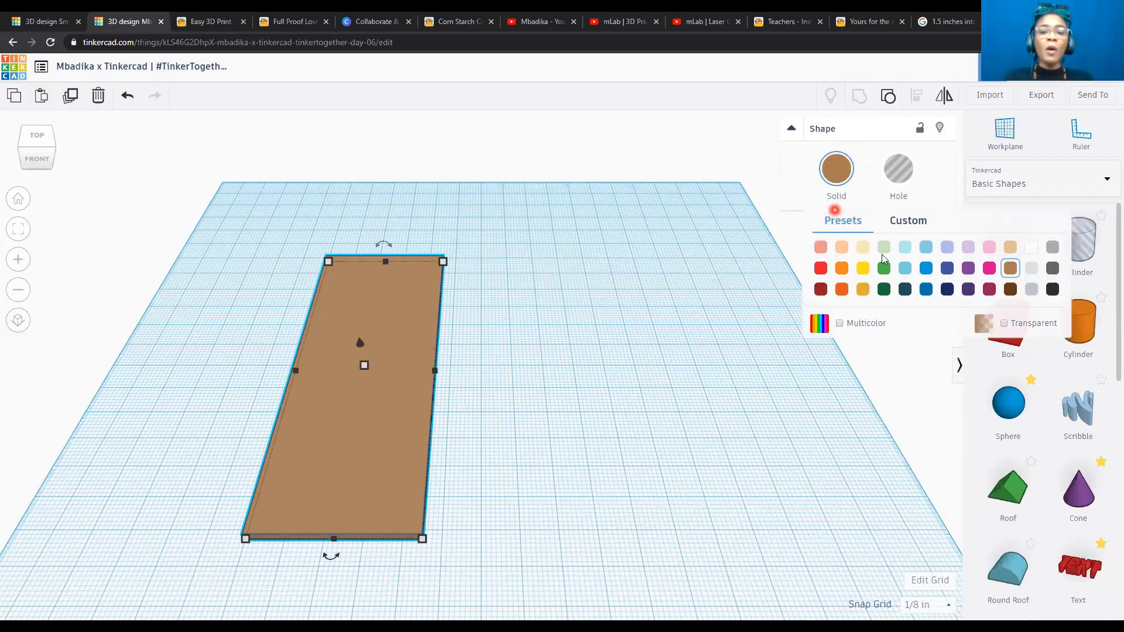
pyautogui.click(840, 323)
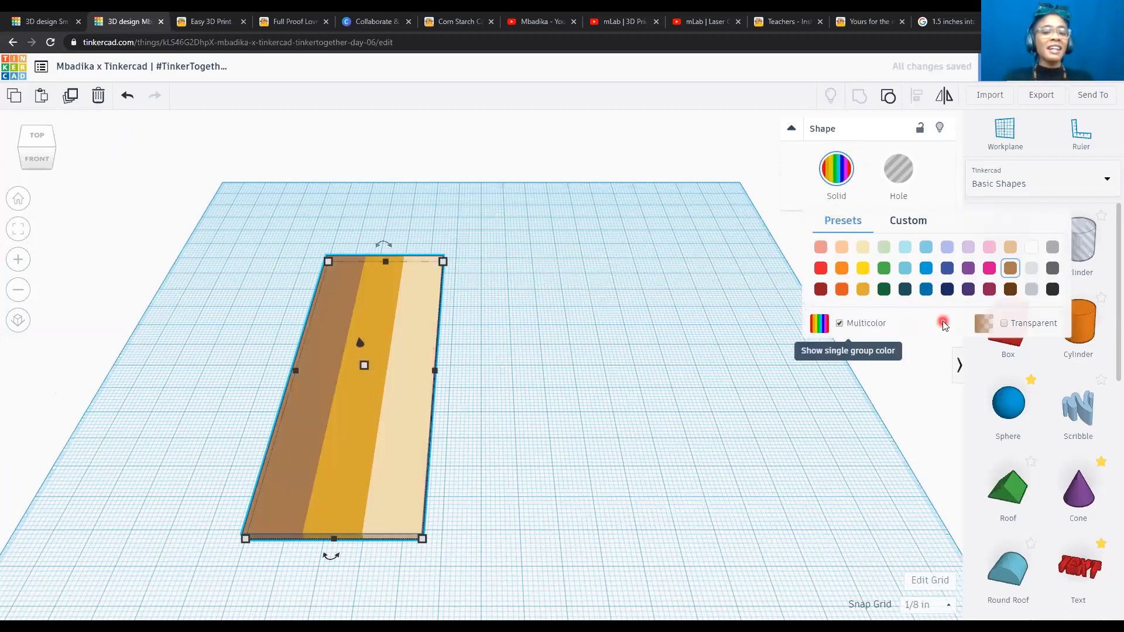
pyautogui.click(645, 454)
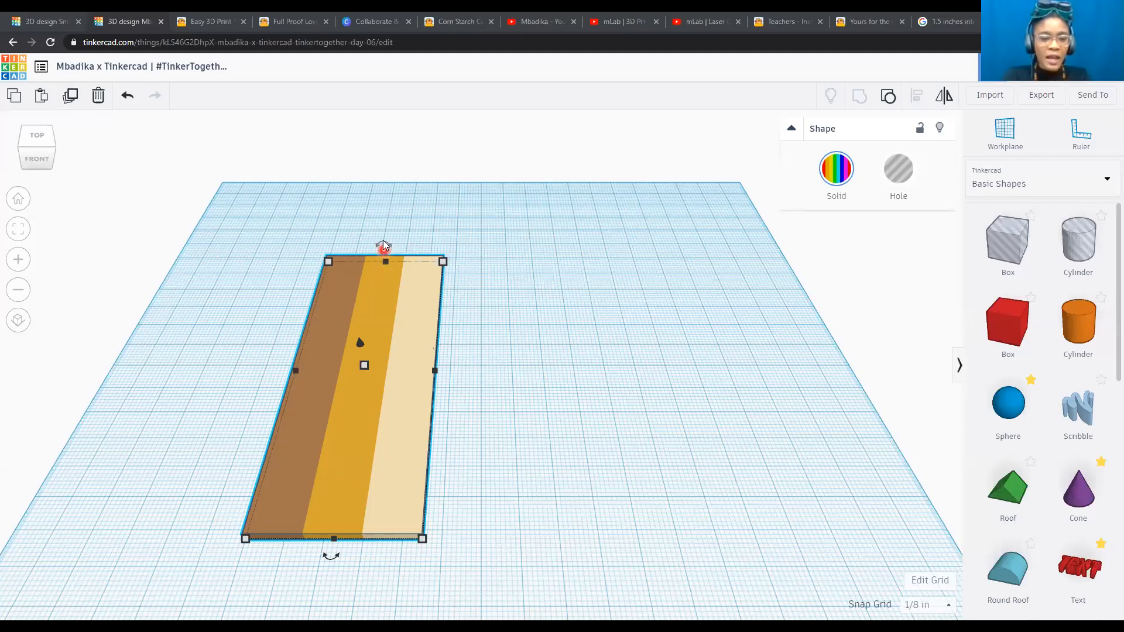
# Rotate the grouped board 90° about its long axis so that it stands on its long edge.
pyautogui.moveTo(385, 244); pyautogui.dragTo(381, 243)
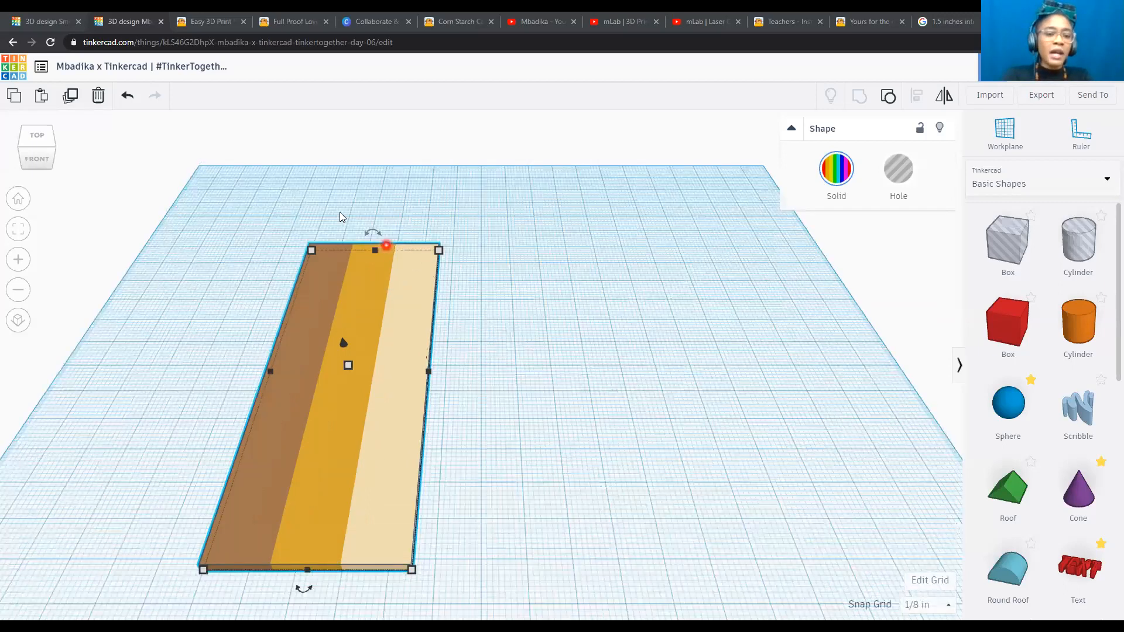
pyautogui.scroll(3, 342, 206)
pyautogui.moveTo(345, 204); pyautogui.dragTo(210, 159)
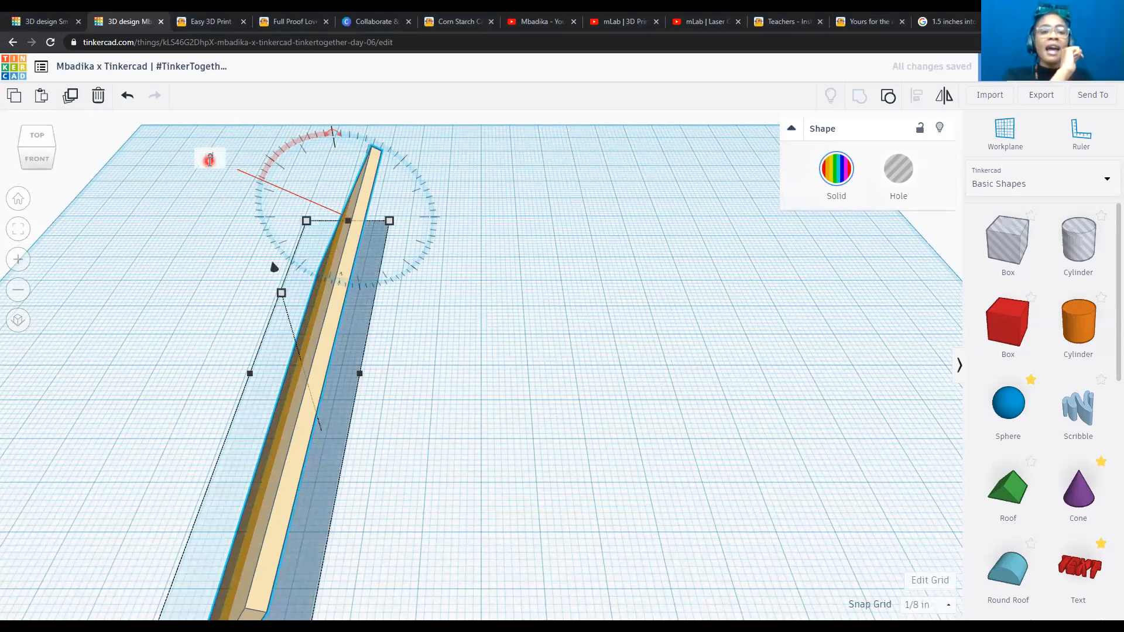
pyautogui.moveTo(210, 161); pyautogui.dragTo(209, 164)
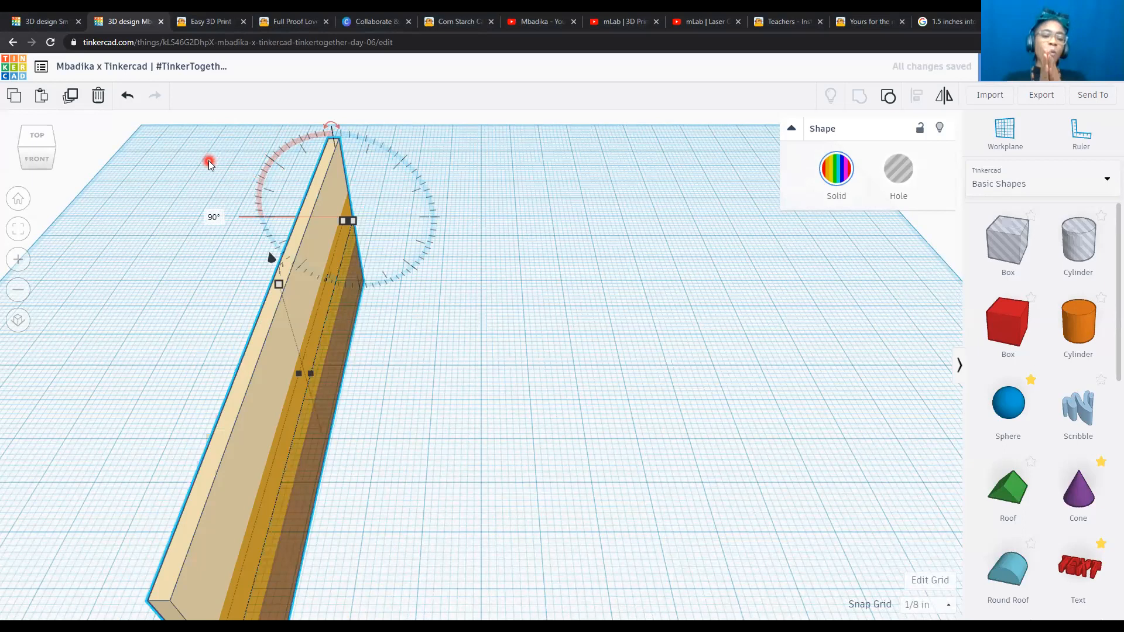
pyautogui.moveTo(210, 163); pyautogui.dragTo(210, 163)
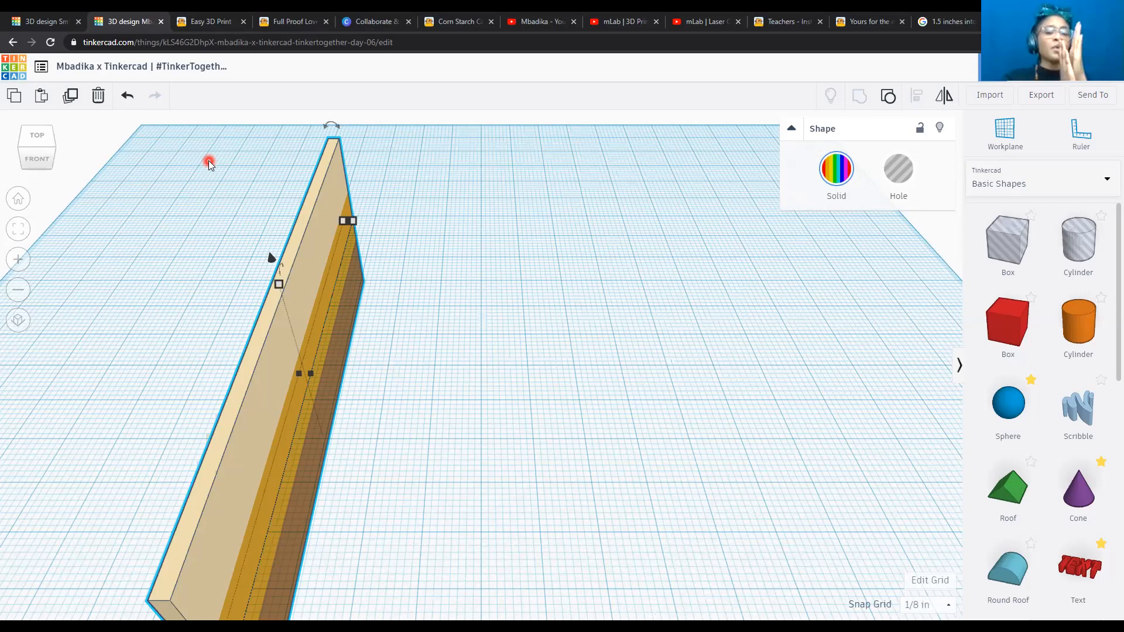
pyautogui.click(330, 251)
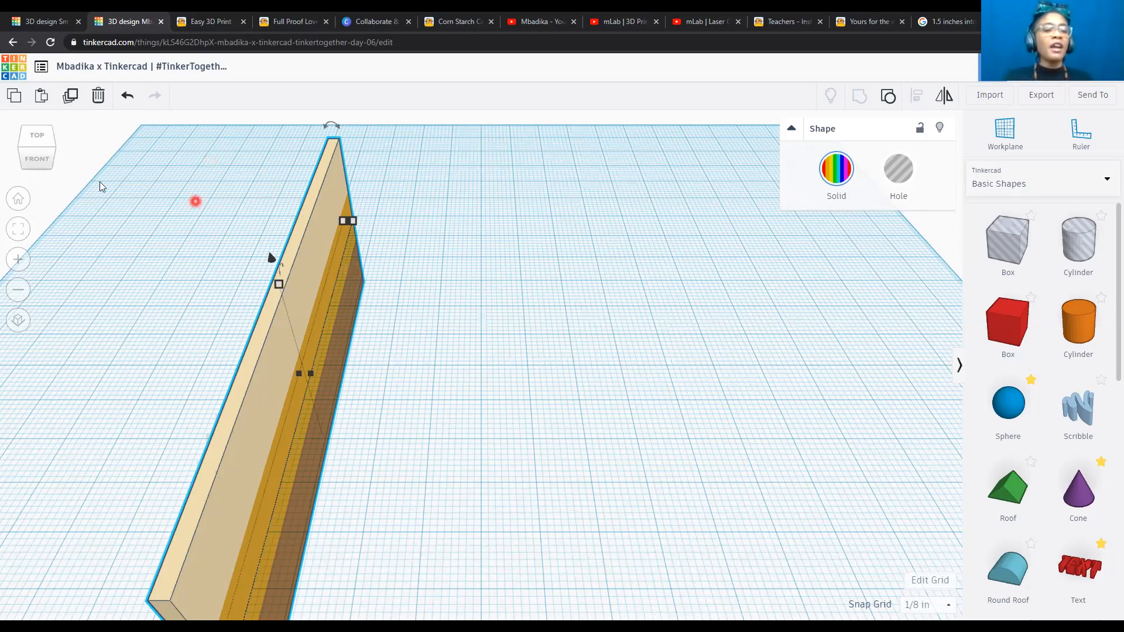
pyautogui.click(285, 291)
pyautogui.scroll(-3, 390, 377)
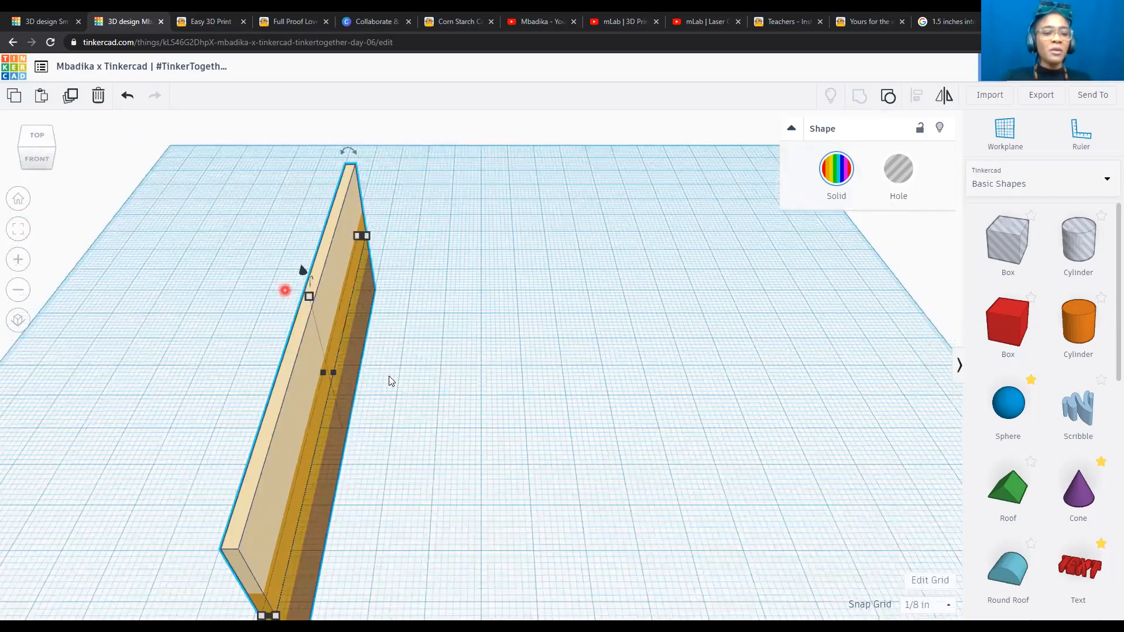
pyautogui.click(380, 282)
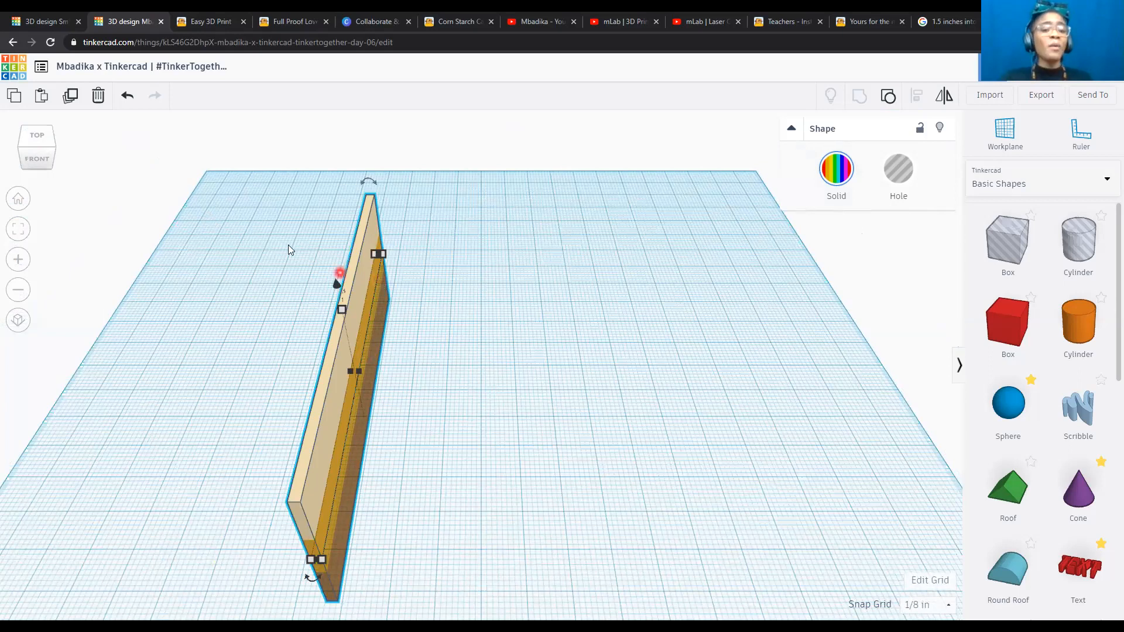
# Raise the upright board and set its height above the workplane to 0, checking its position from the front.
pyautogui.click(37, 162)
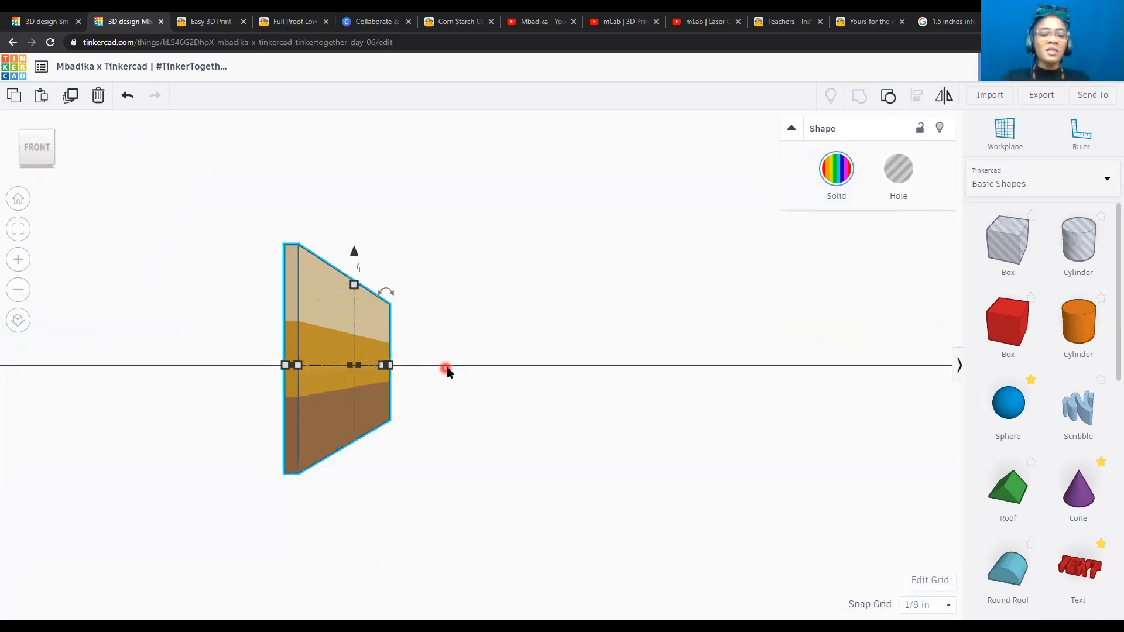
pyautogui.click(17, 200)
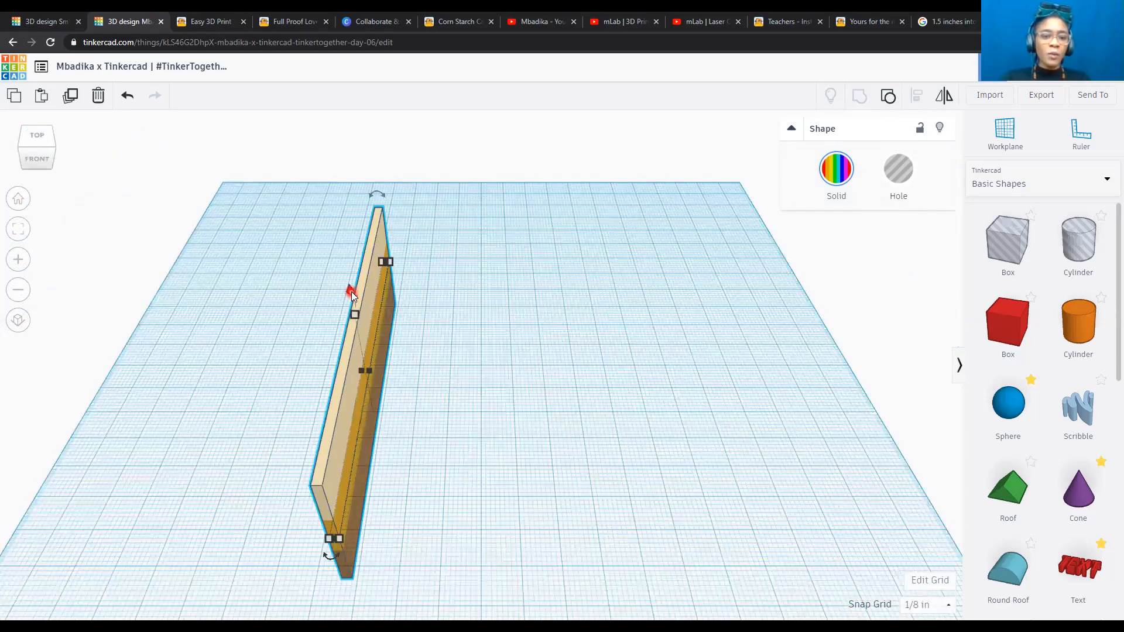
pyautogui.moveTo(351, 292); pyautogui.dragTo(428, 268)
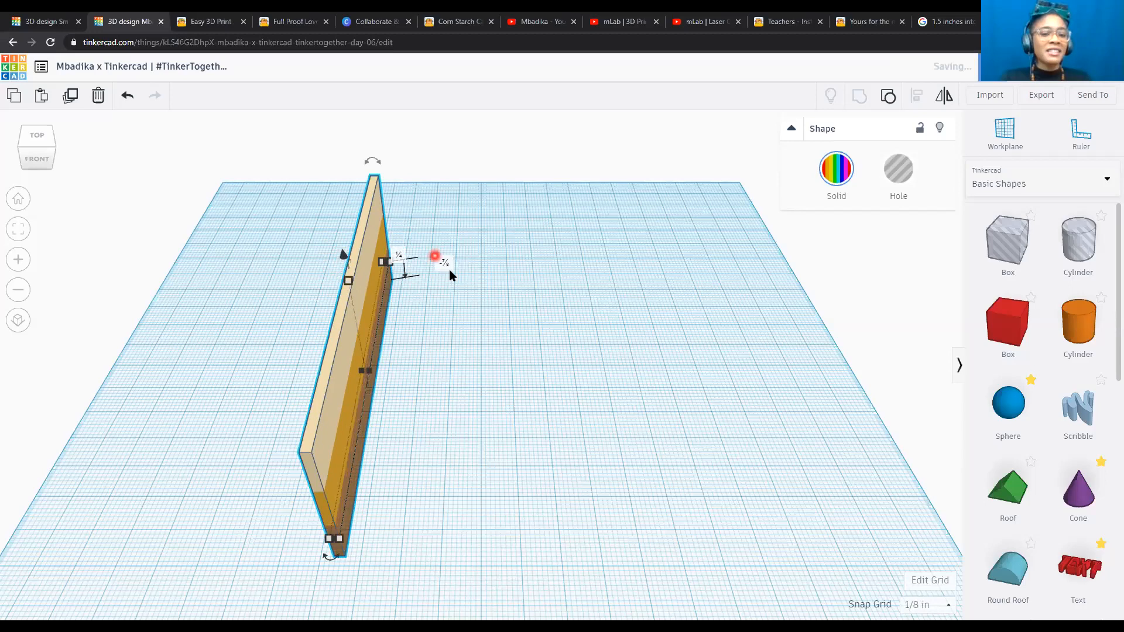
pyautogui.click(445, 263)
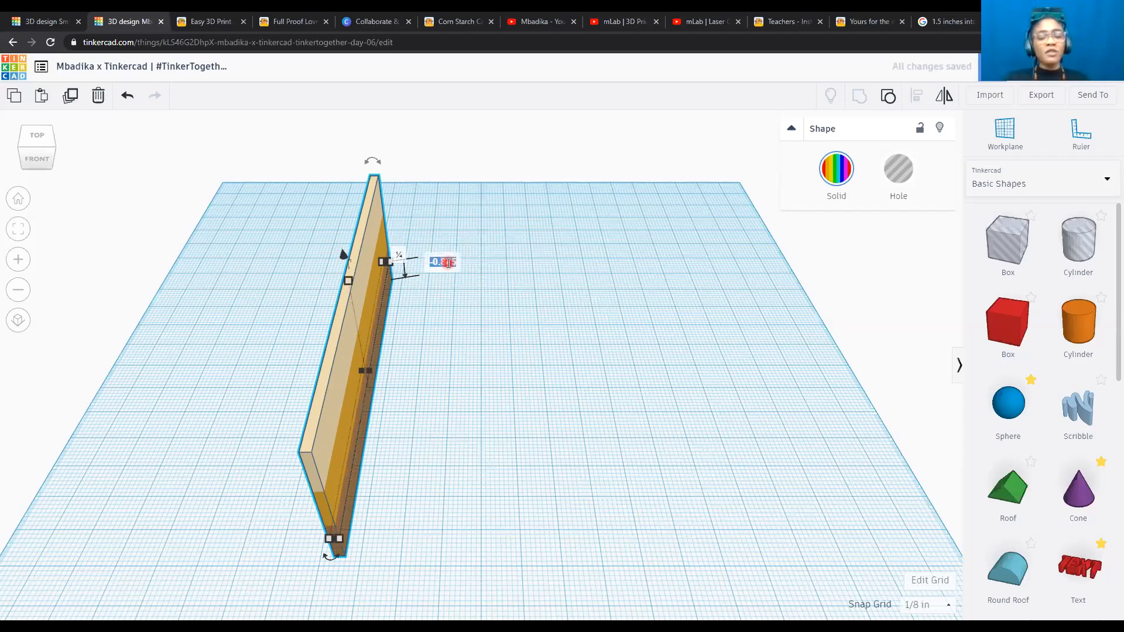
pyautogui.write('0')
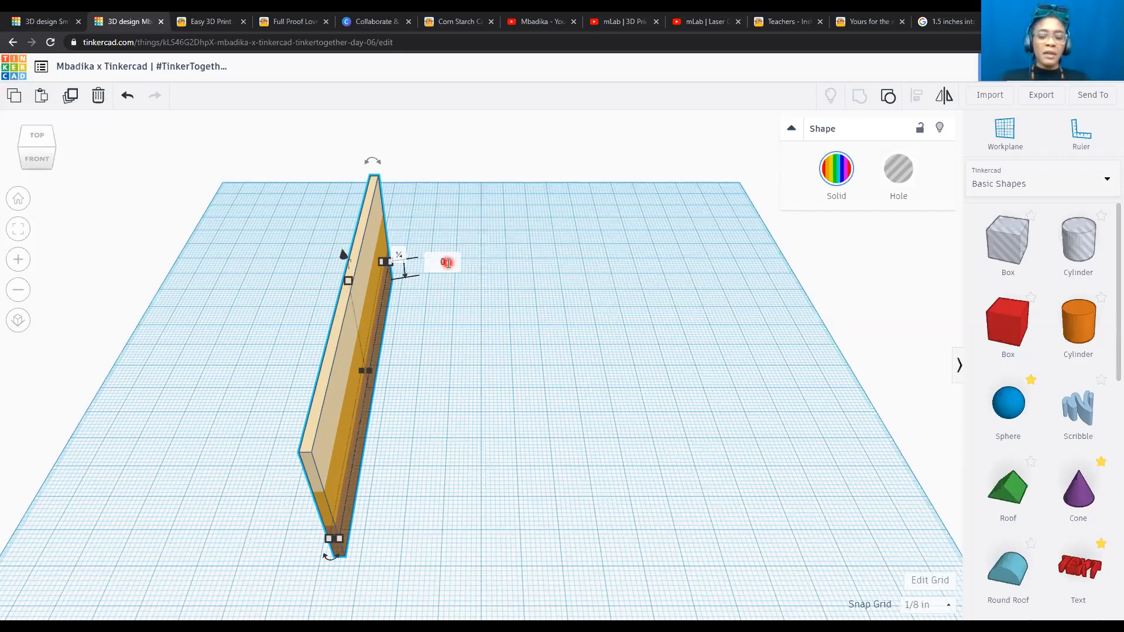
pyautogui.press('Return')
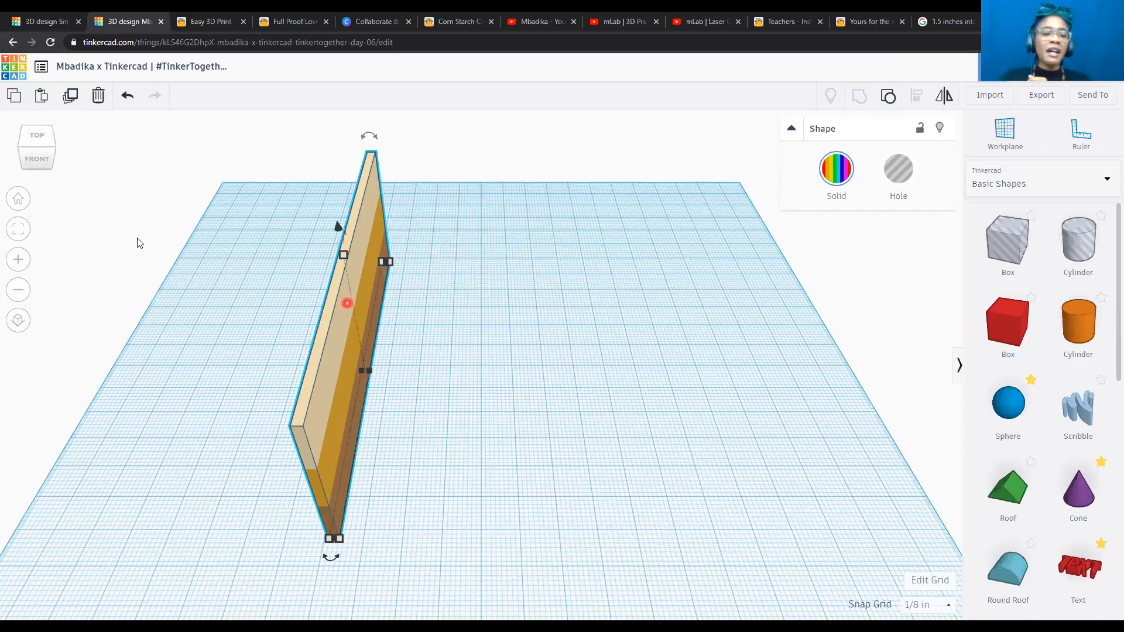
pyautogui.click(37, 162)
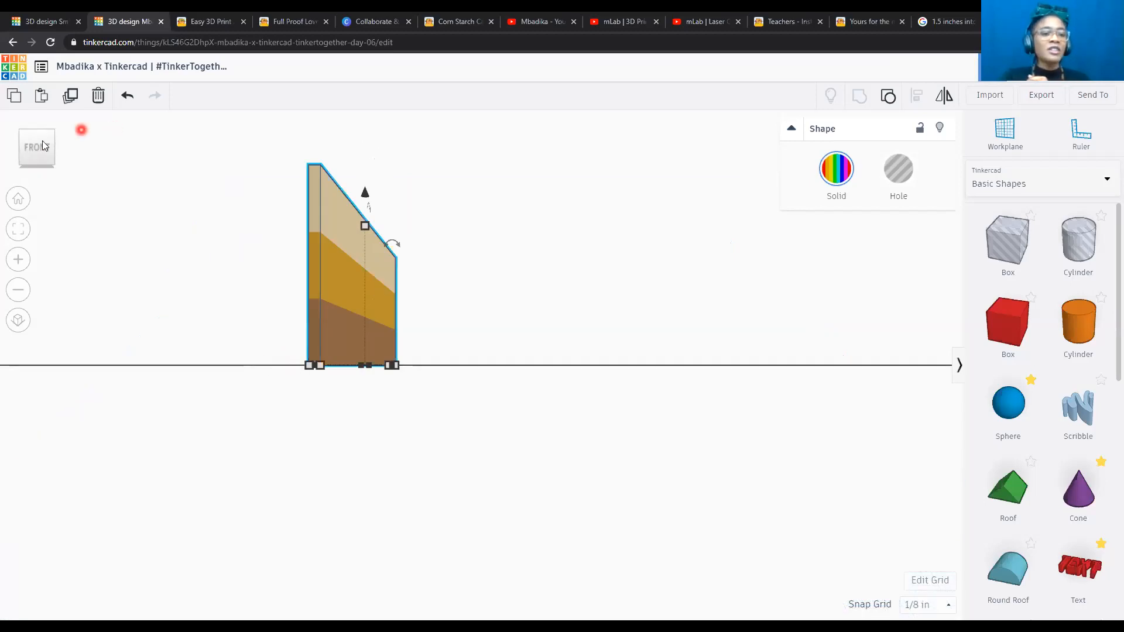
pyautogui.click(17, 202)
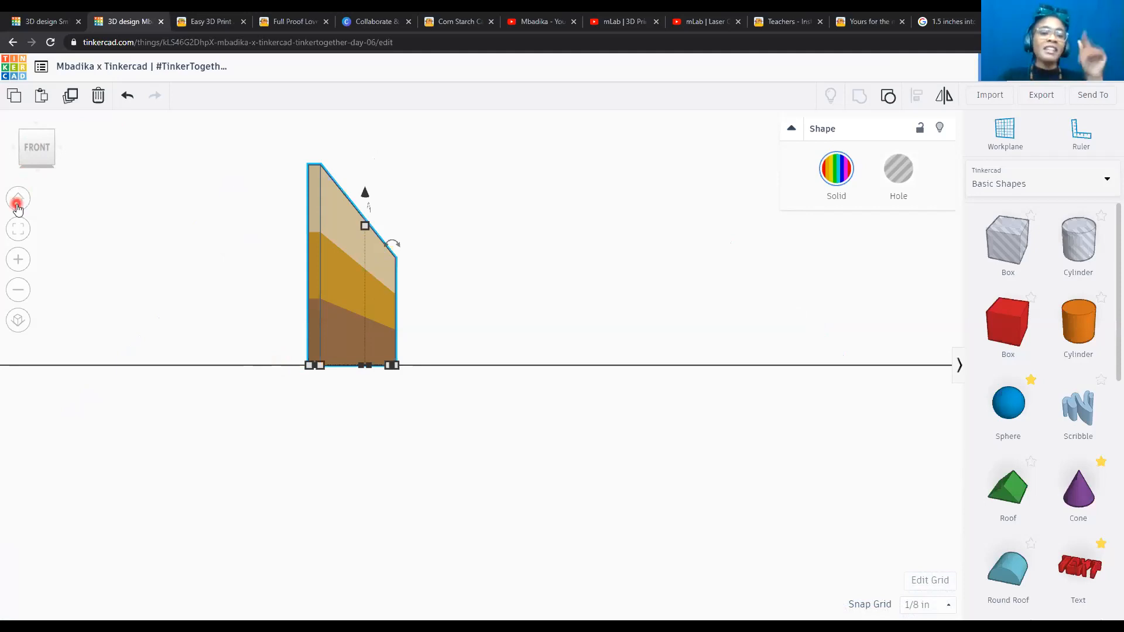
pyautogui.scroll(5, 275, 346)
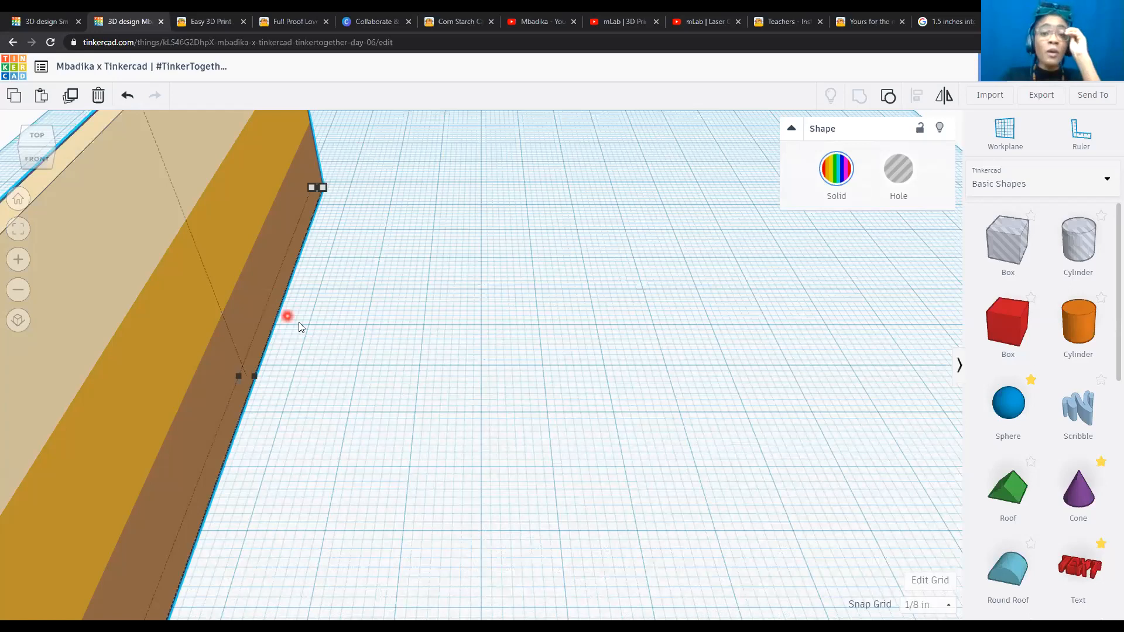
pyautogui.scroll(-8, 335, 343)
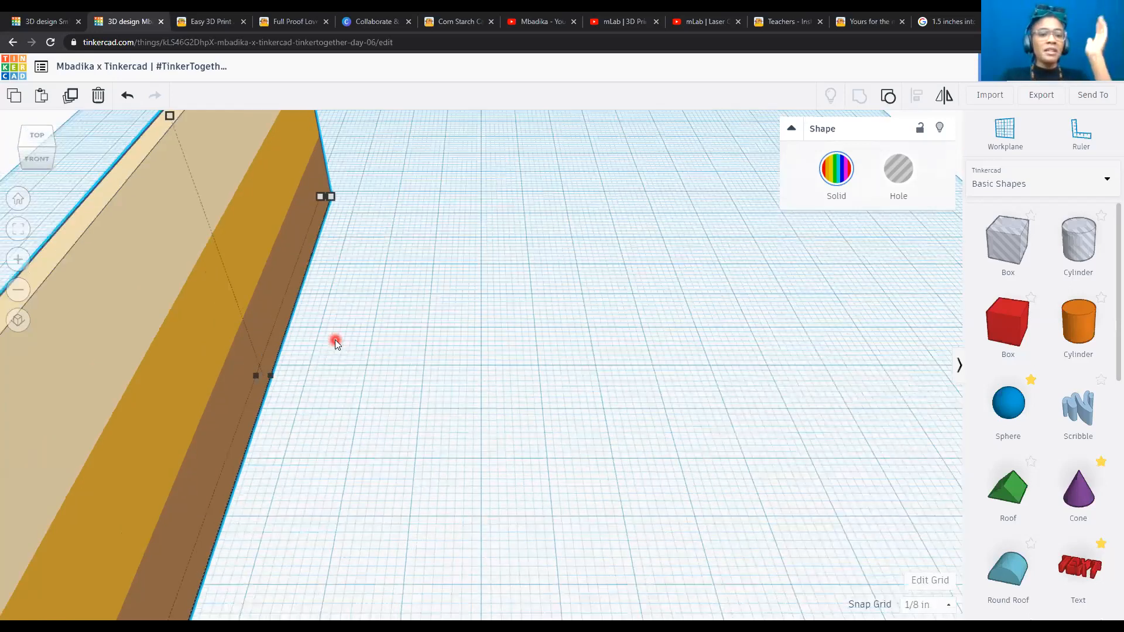
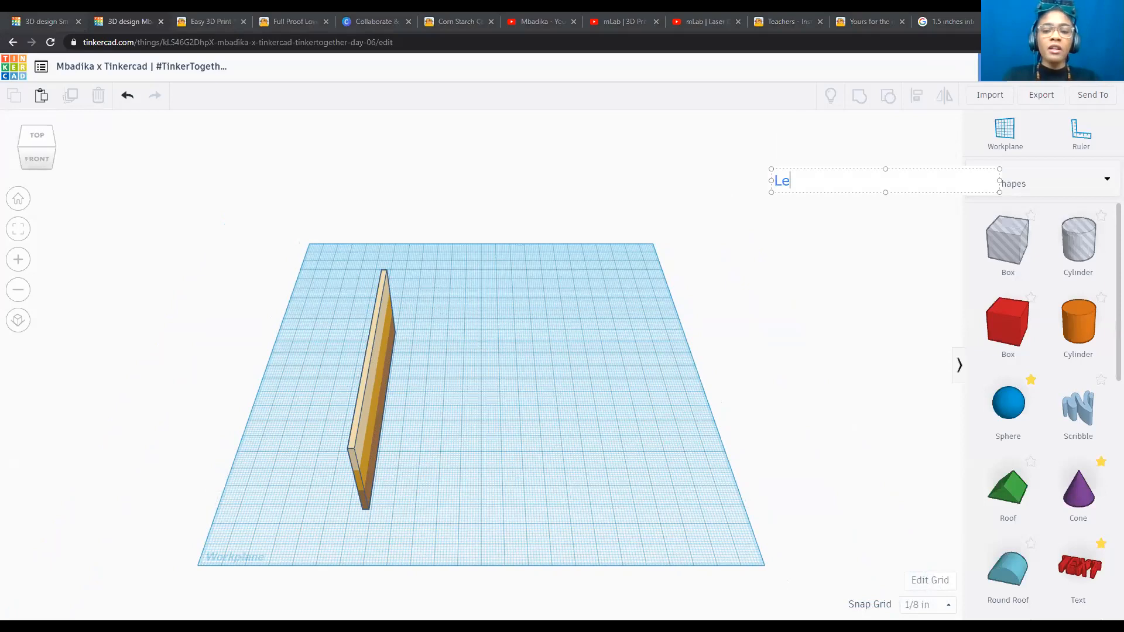
# Write an on-screen text note titled "Wooden Plank" listing Length: 12", Width: 1.5" and Height/Thickness: 0.25".
pyautogui.write(': 12')
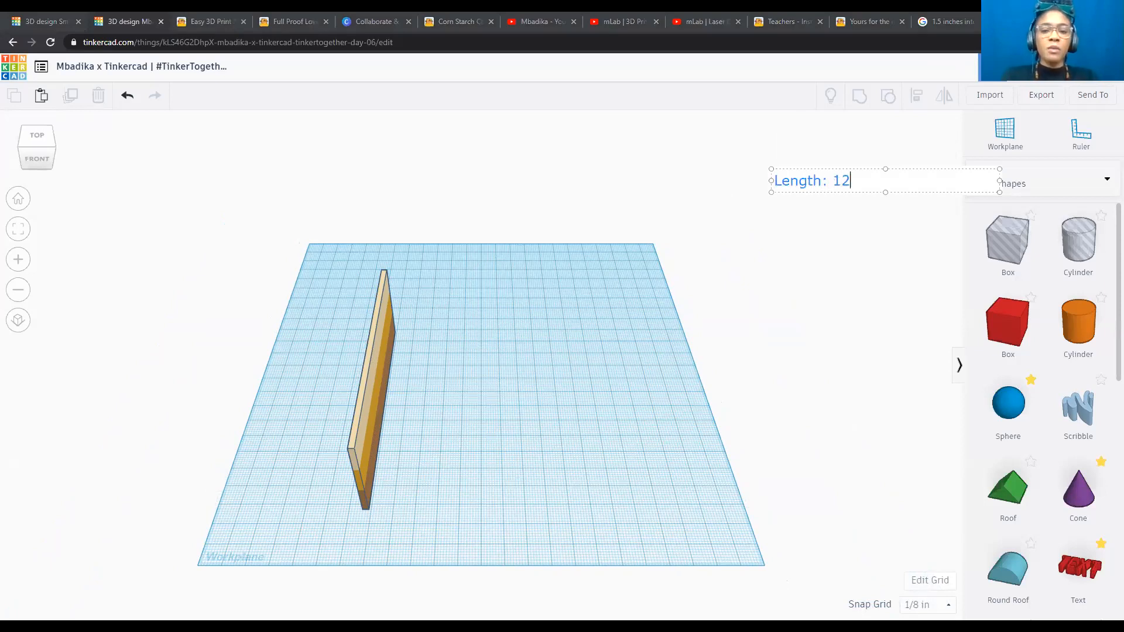
pyautogui.write('"')
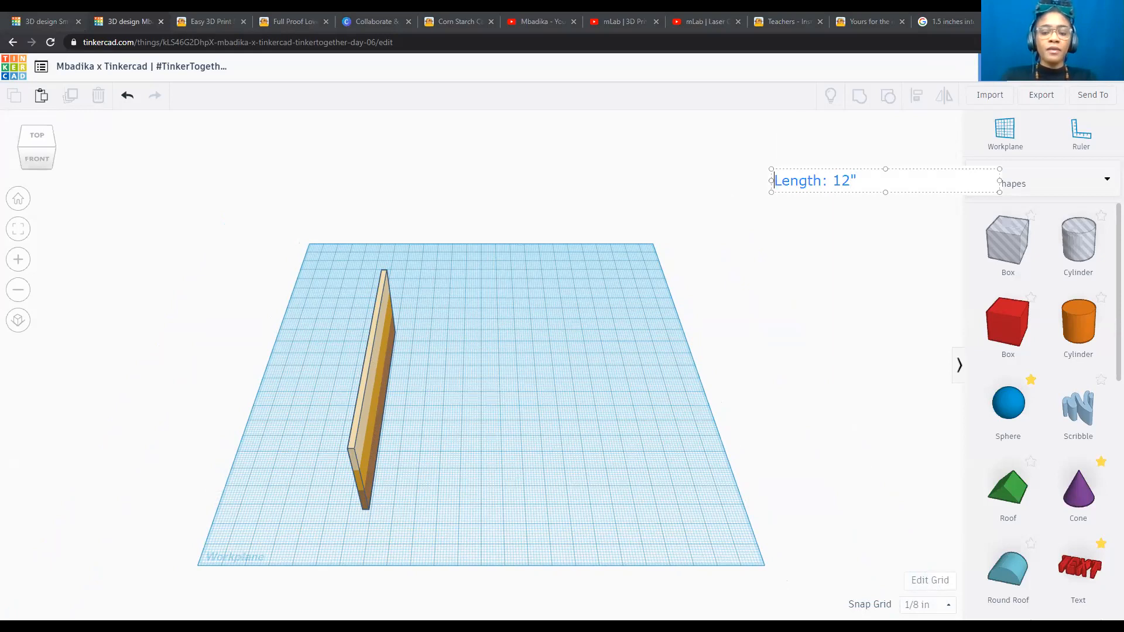
pyautogui.press('Return')
pyautogui.press('Up')
pyautogui.write('Wooden Plank')
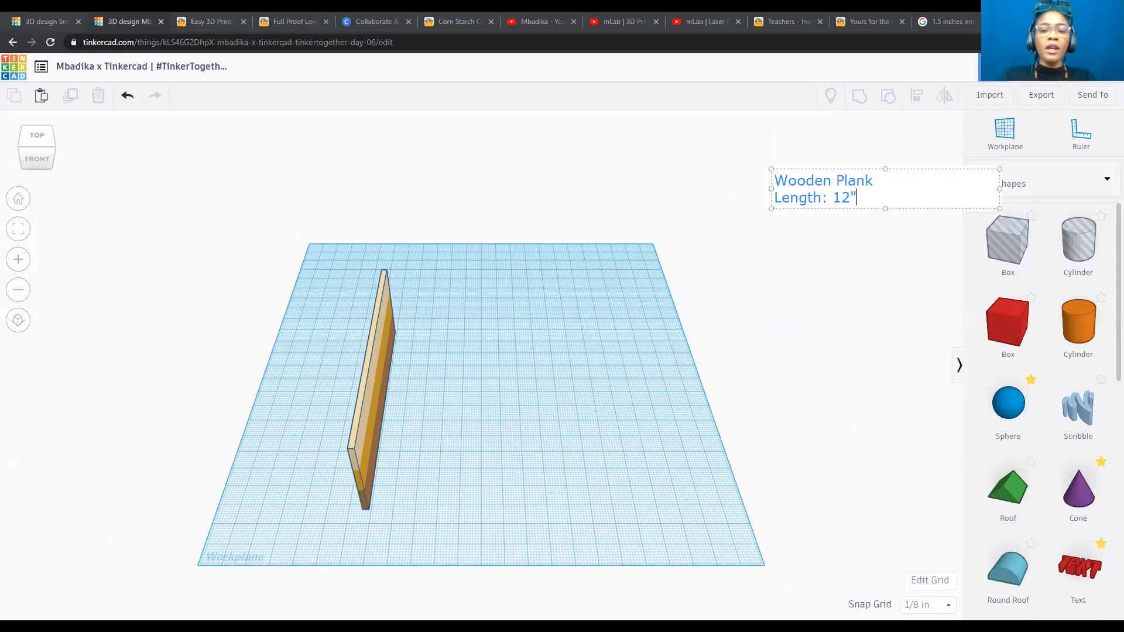
pyautogui.press('Return')
pyautogui.write('Width: 1.5"')
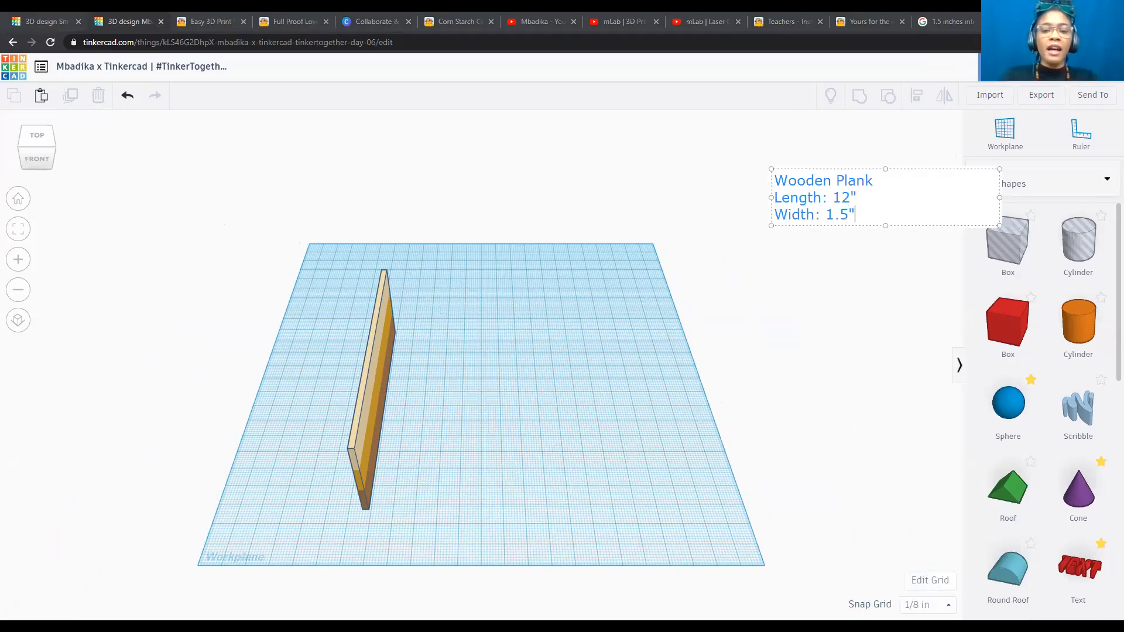
pyautogui.press('Return')
pyautogui.write('Height/Thickness: 0.25"')
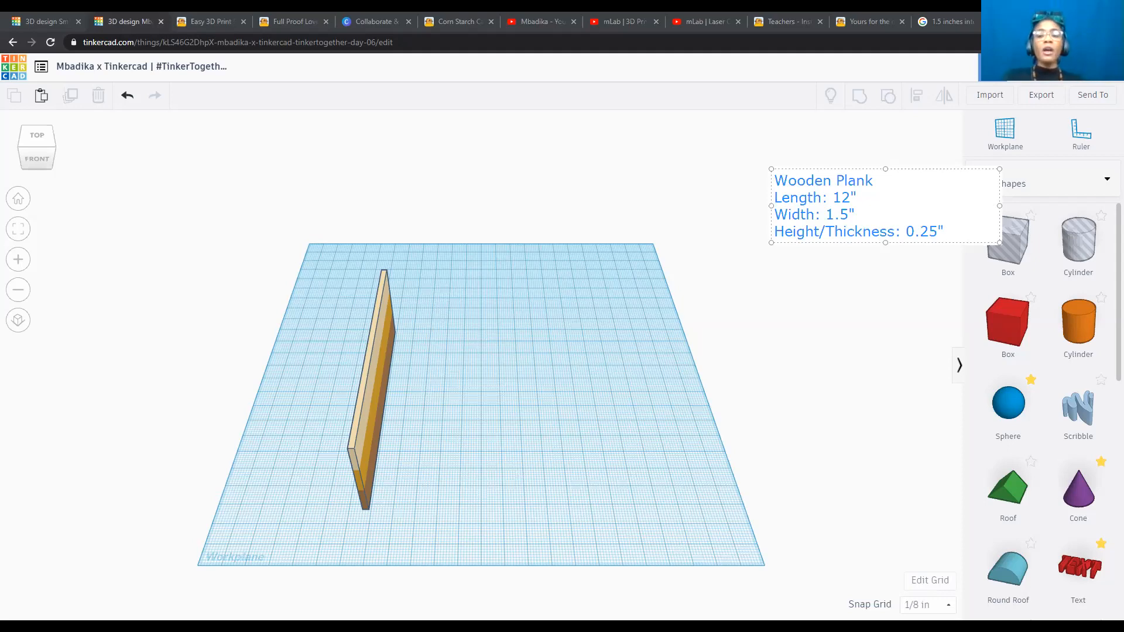
# Extend the on-screen note below the plank dimensions with a "Square" heading and the line "Length=Width".
pyautogui.press('Return')
pyautogui.press('Return')
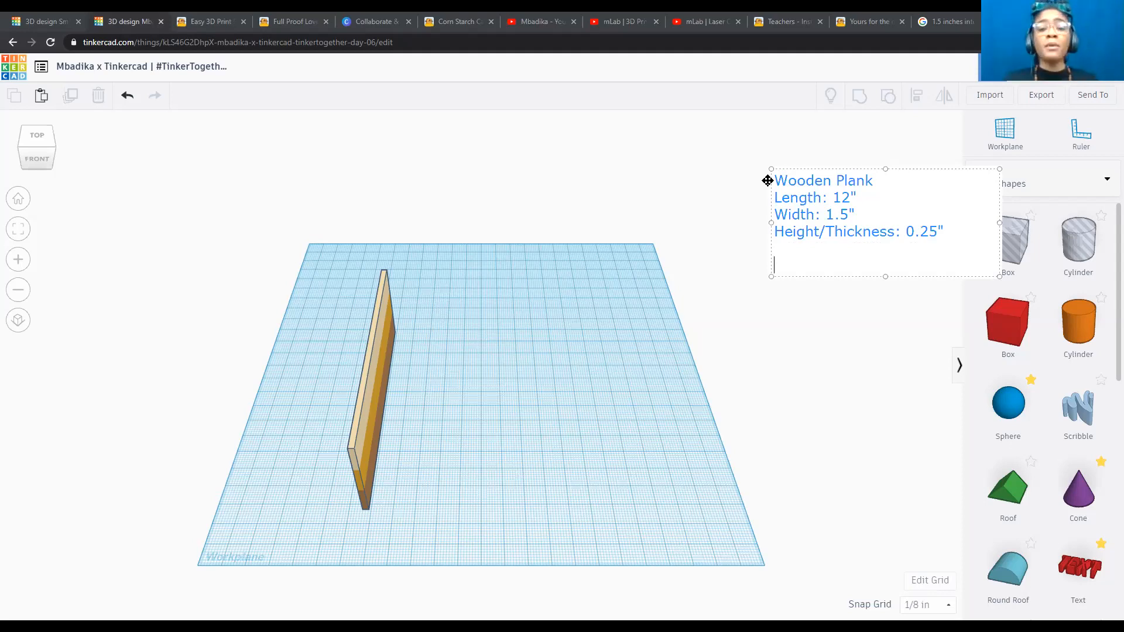
pyautogui.write('Square')
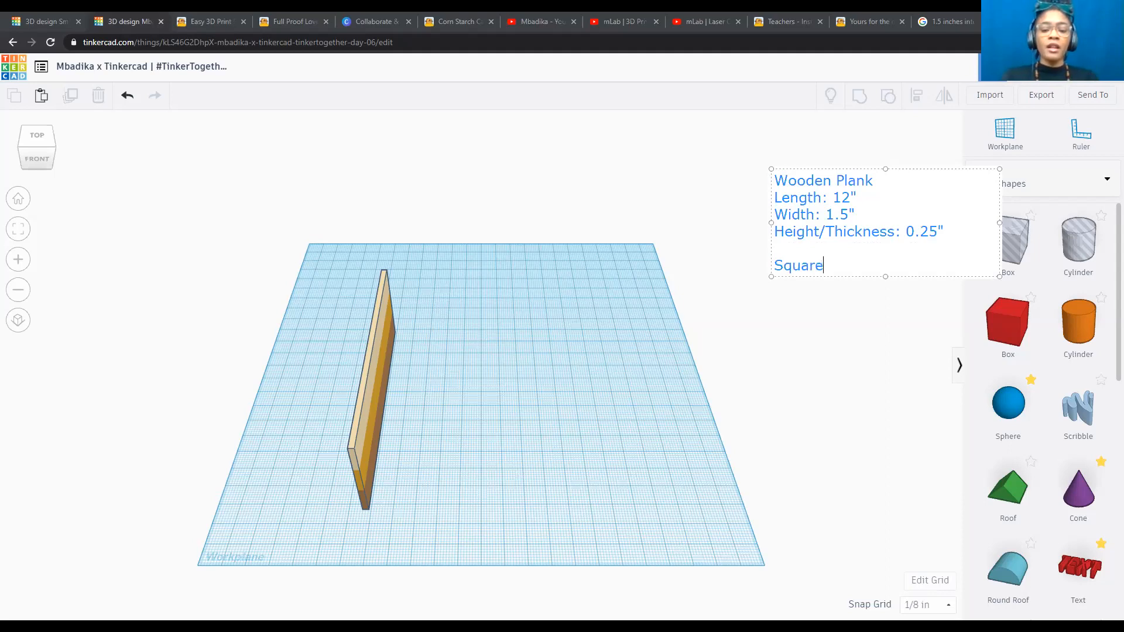
pyautogui.press('Return')
pyautogui.write('Leng')
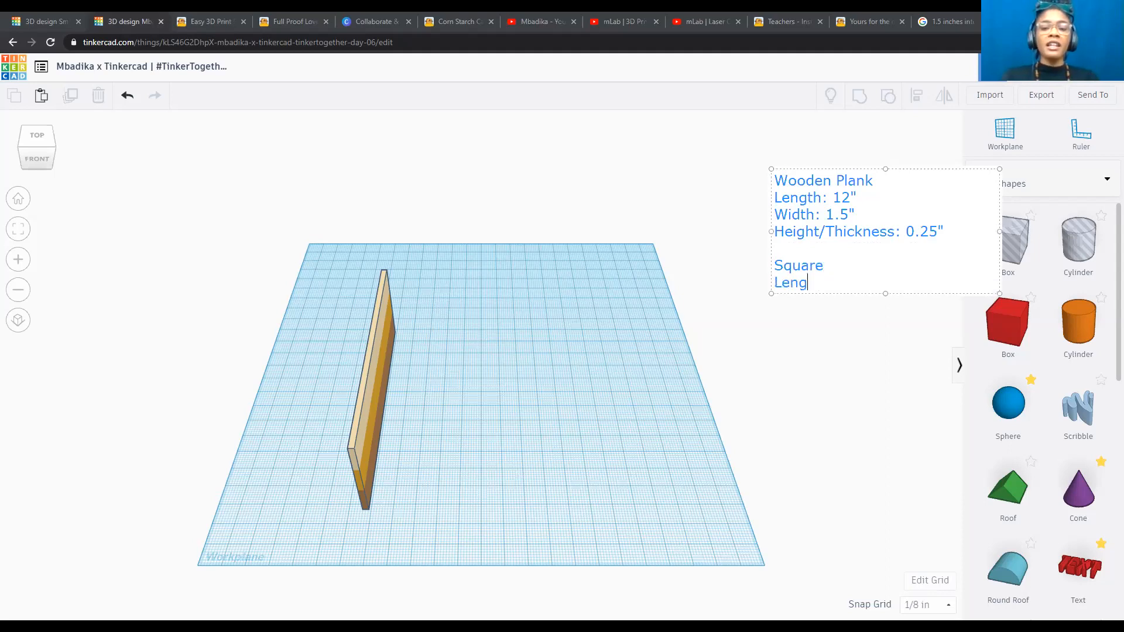
pyautogui.write('th=Width')
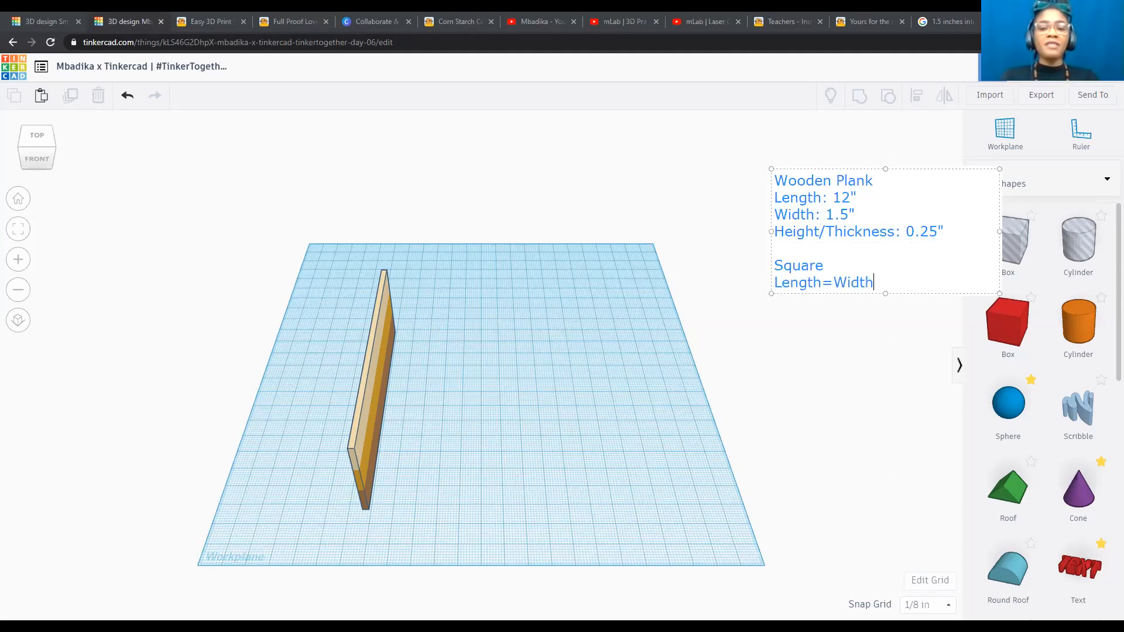
pyautogui.press('Return')
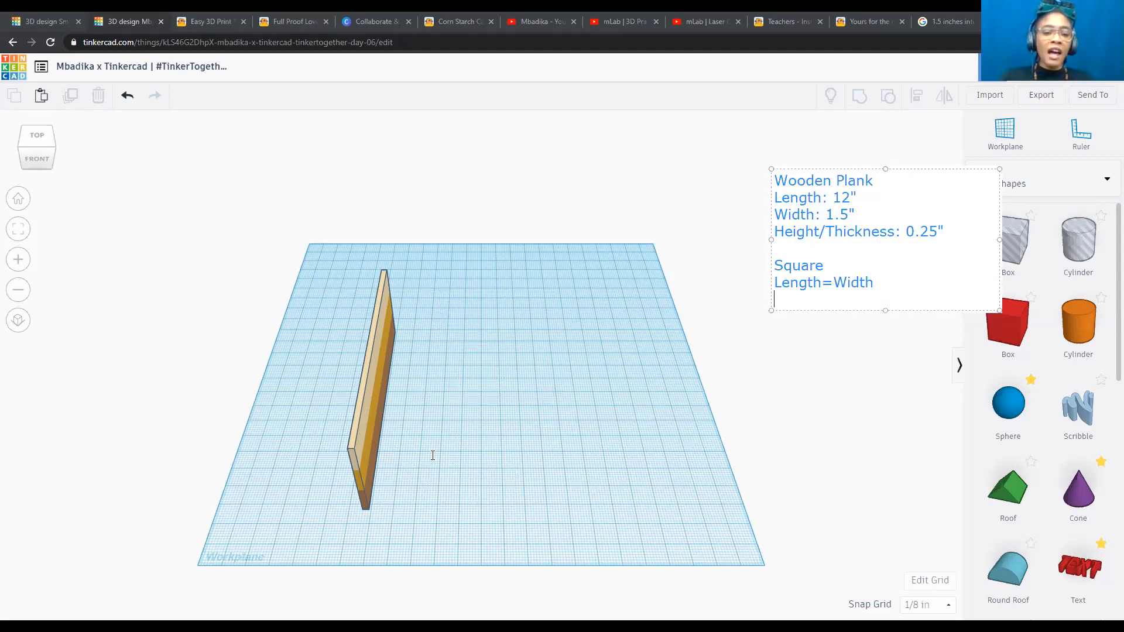
pyautogui.click(403, 313)
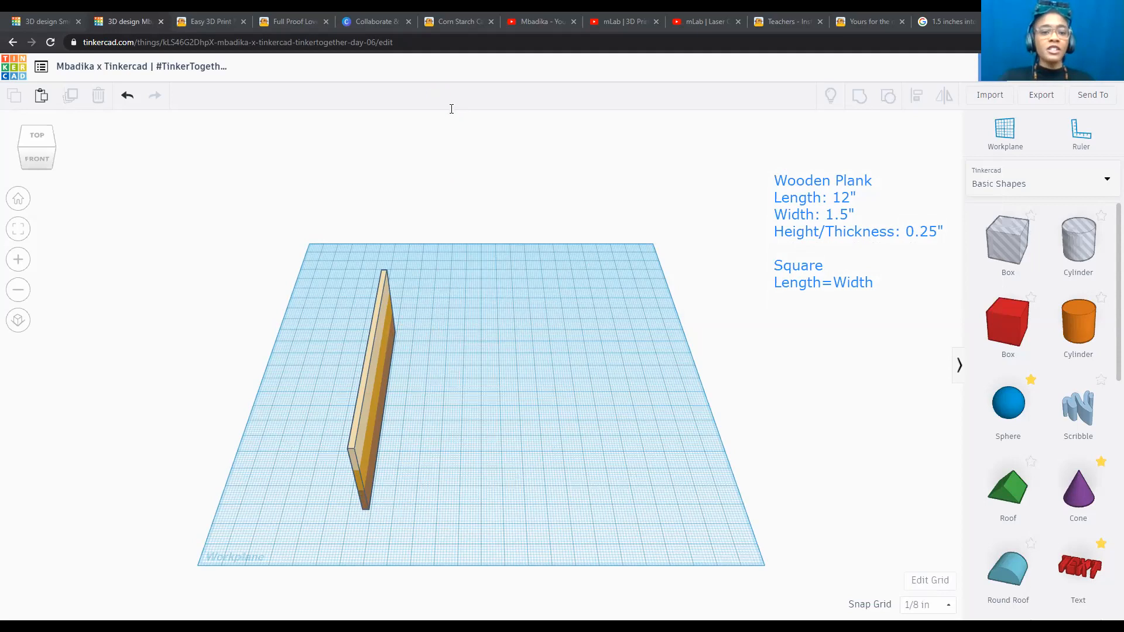
# Start a second on-screen text note below the first, titled "Square (4 Sides)".
pyautogui.click(775, 317)
pyautogui.write('Square')
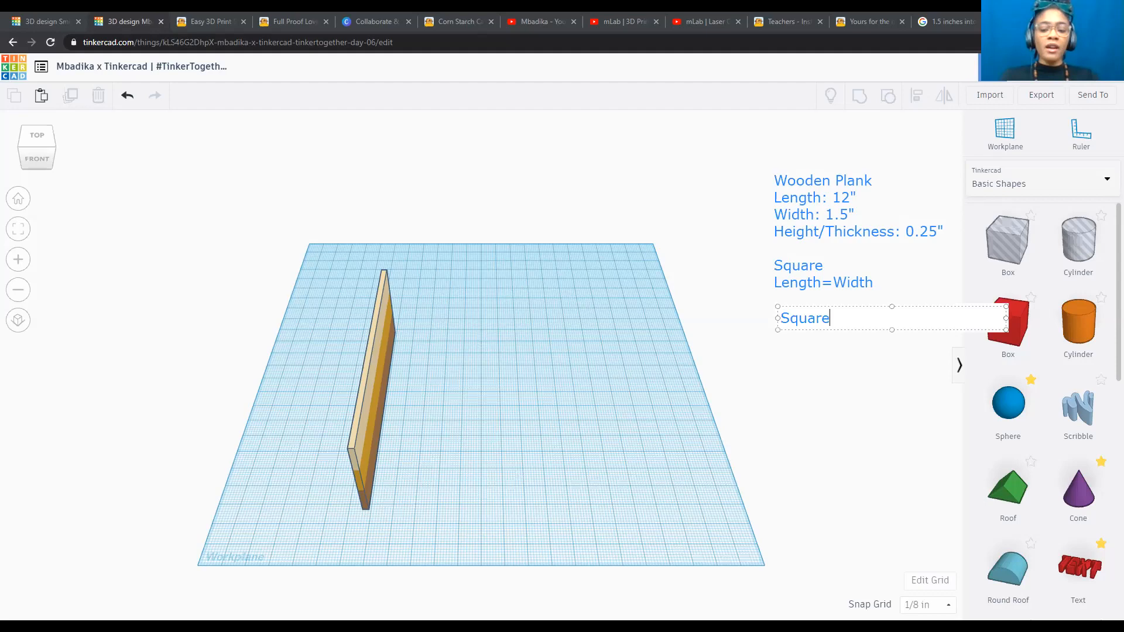
pyautogui.write(' (4 Sid')
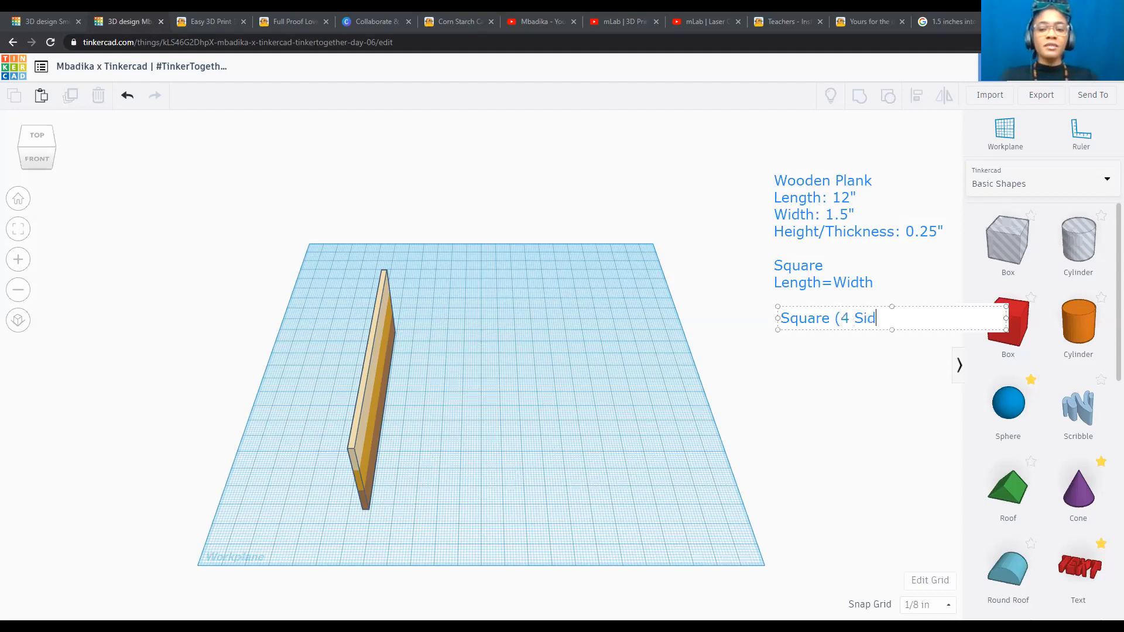
pyautogui.write('es)')
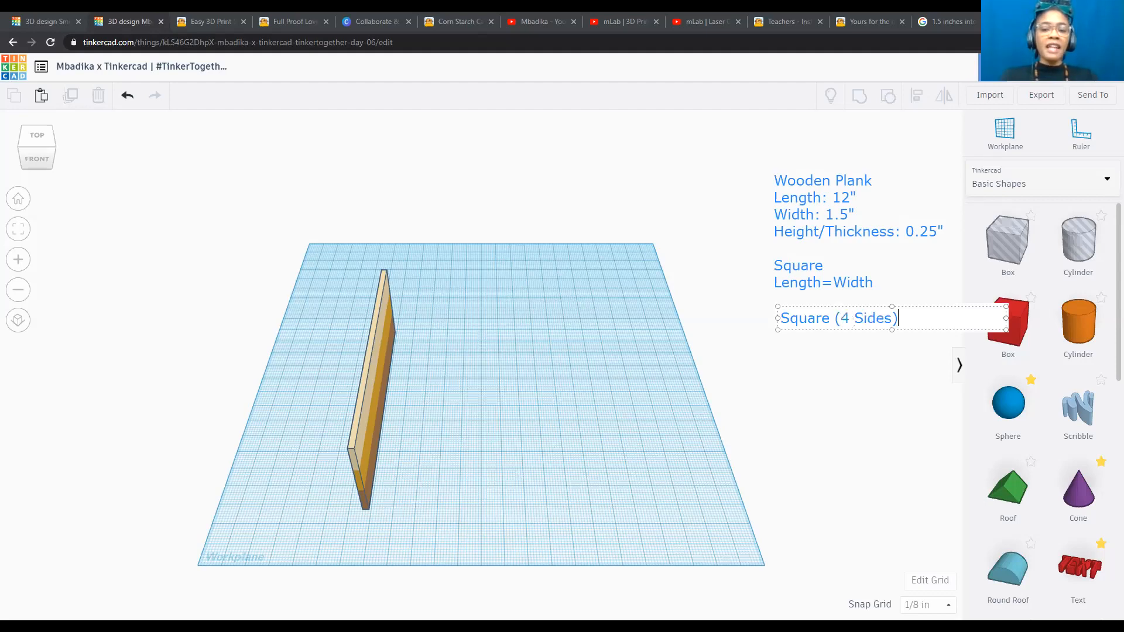
pyautogui.press('Return')
pyautogui.press('Return')
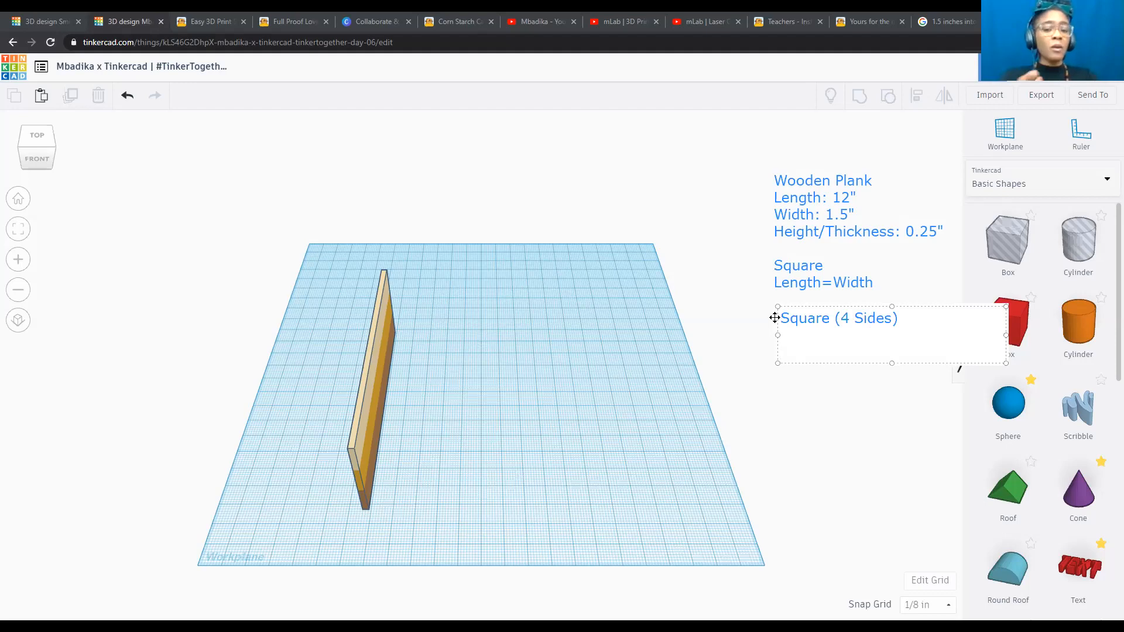
# Add the line Length=Width=12" under the "Square (4 Sides)" title and finish the note.
pyautogui.write('Length')
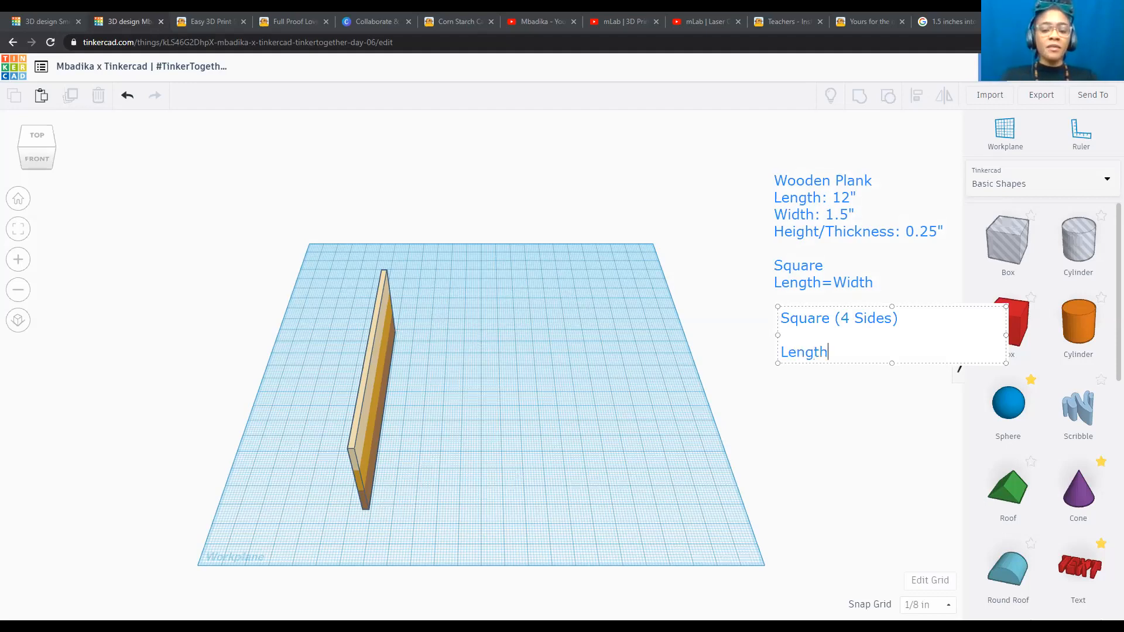
pyautogui.write('-Width')
pyautogui.press('BackSpace')
pyautogui.press('BackSpace')
pyautogui.press('BackSpace')
pyautogui.press('BackSpace')
pyautogui.press('BackSpace')
pyautogui.press('BackSpace')
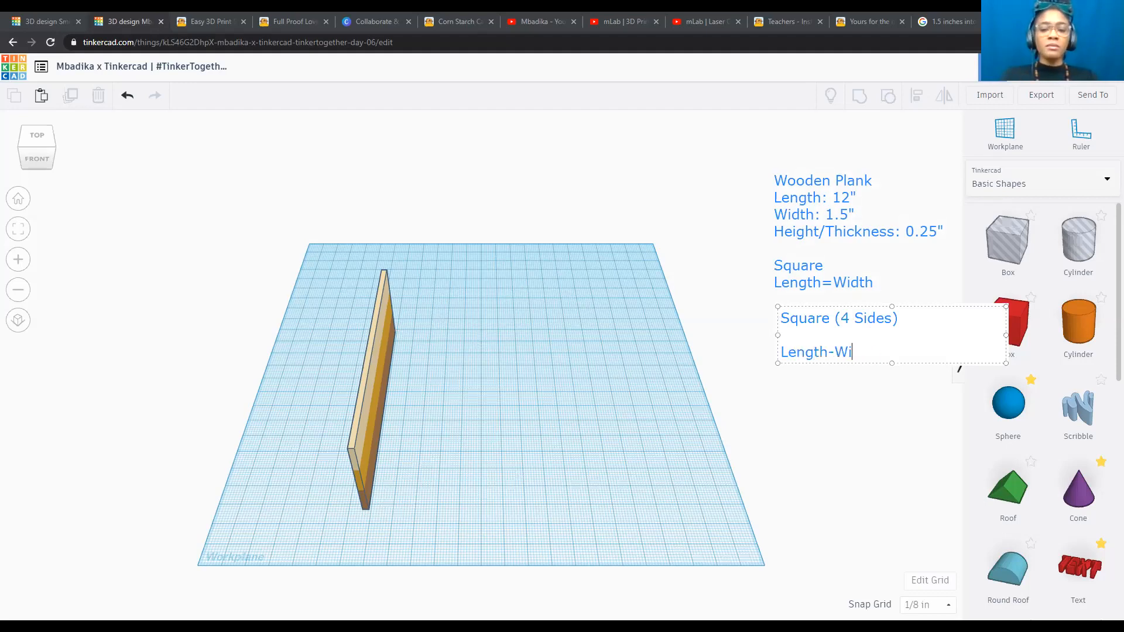
pyautogui.write('=Width')
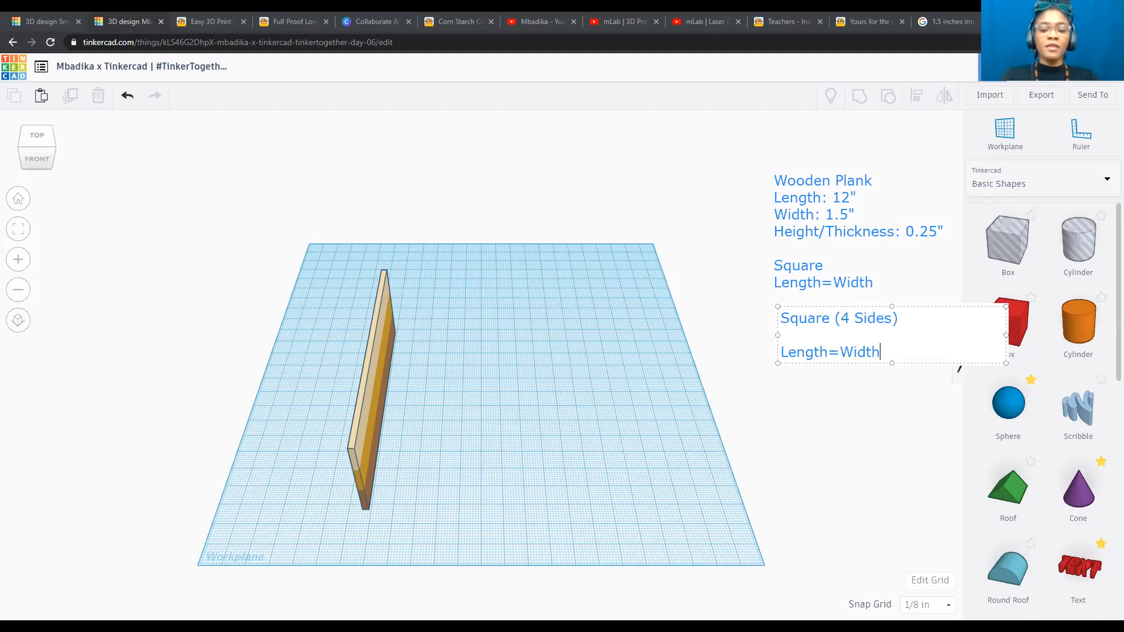
pyautogui.write('=12"')
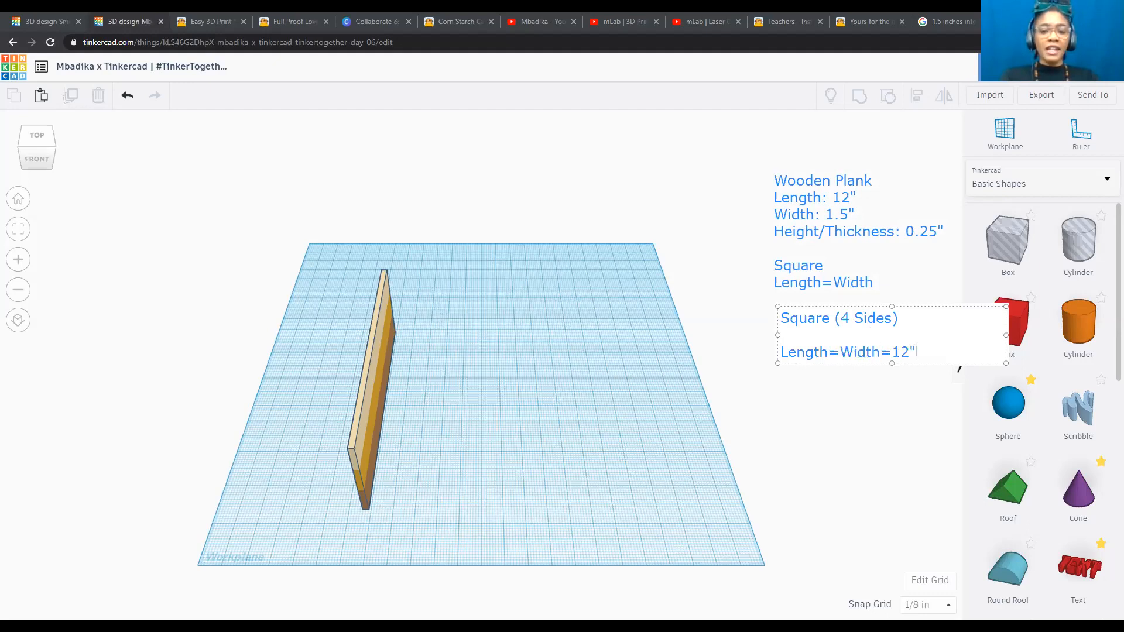
pyautogui.click(884, 417)
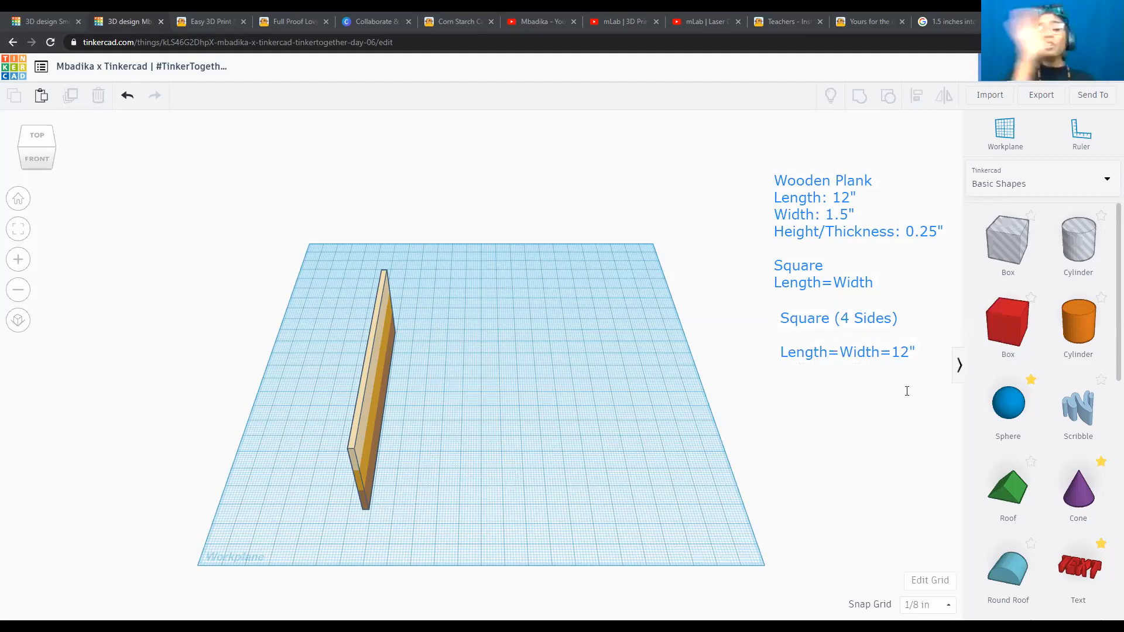
# Place a solid red box on the workplane just beside the upright wooden board.
pyautogui.click(1009, 326)
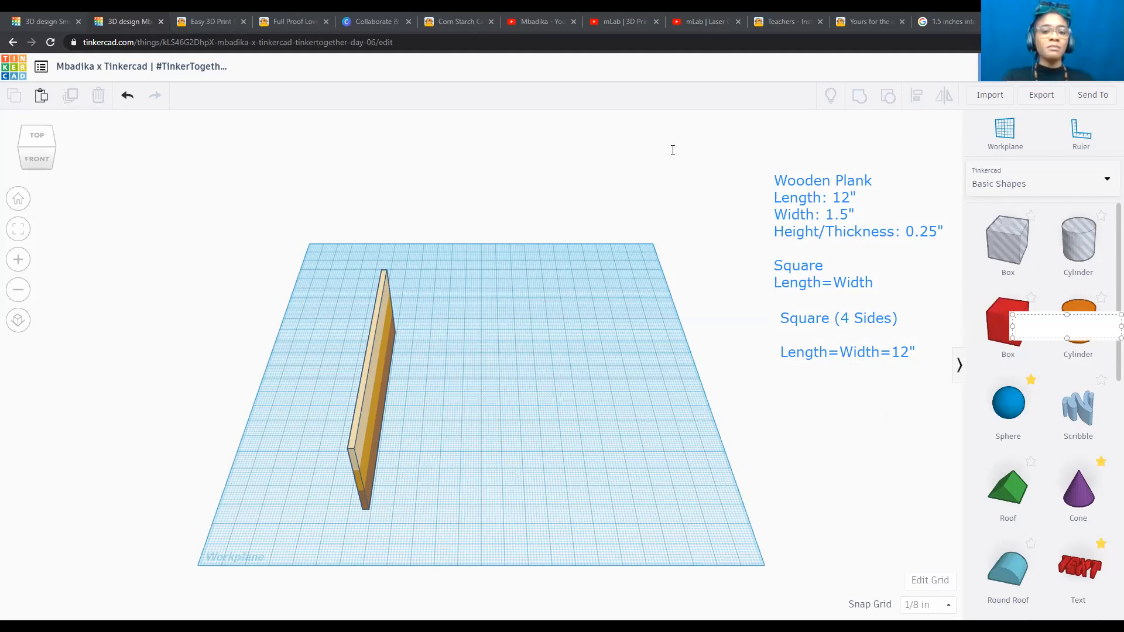
pyautogui.click(581, 94)
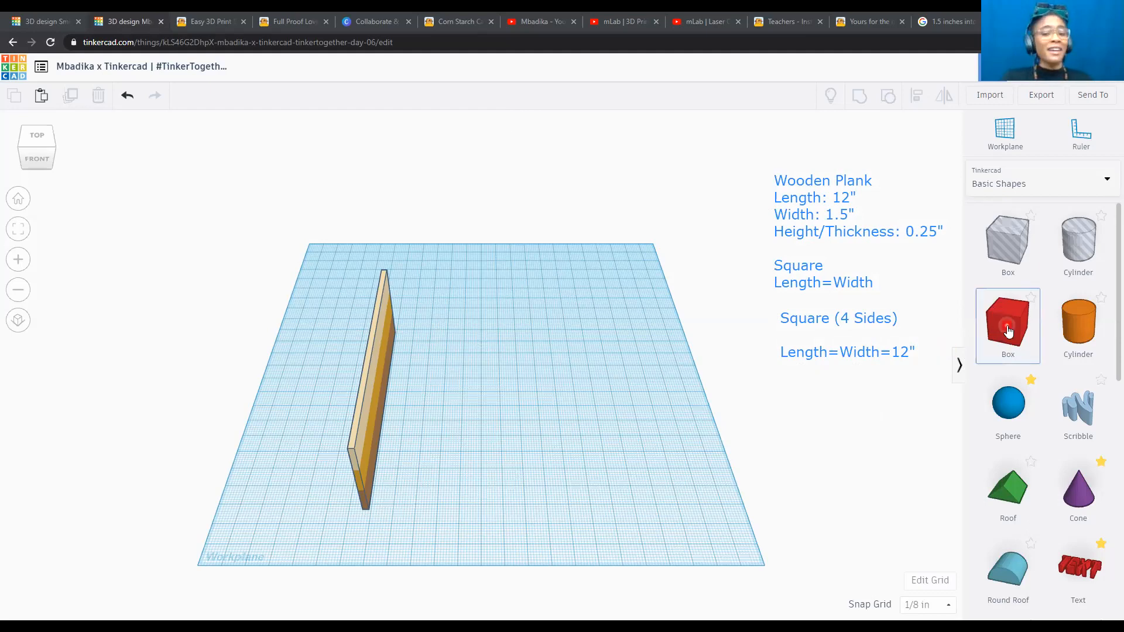
pyautogui.moveTo(1008, 330); pyautogui.dragTo(638, 366)
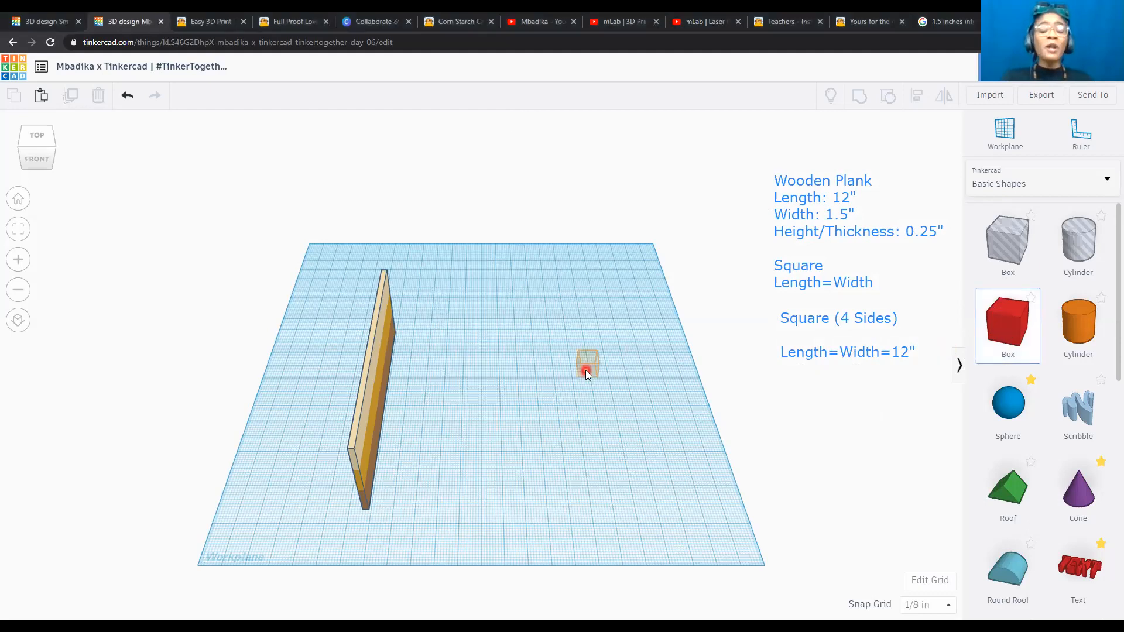
pyautogui.moveTo(586, 370); pyautogui.dragTo(441, 336)
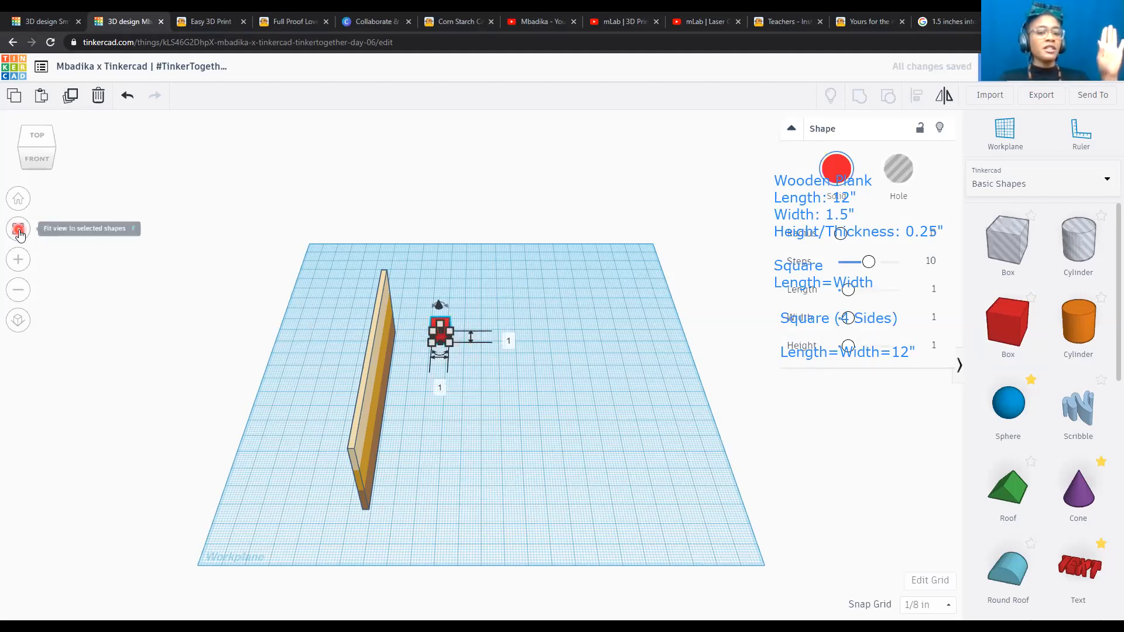
# Set the red box's length and width to 12 inches each.
pyautogui.click(18, 230)
pyautogui.click(799, 134)
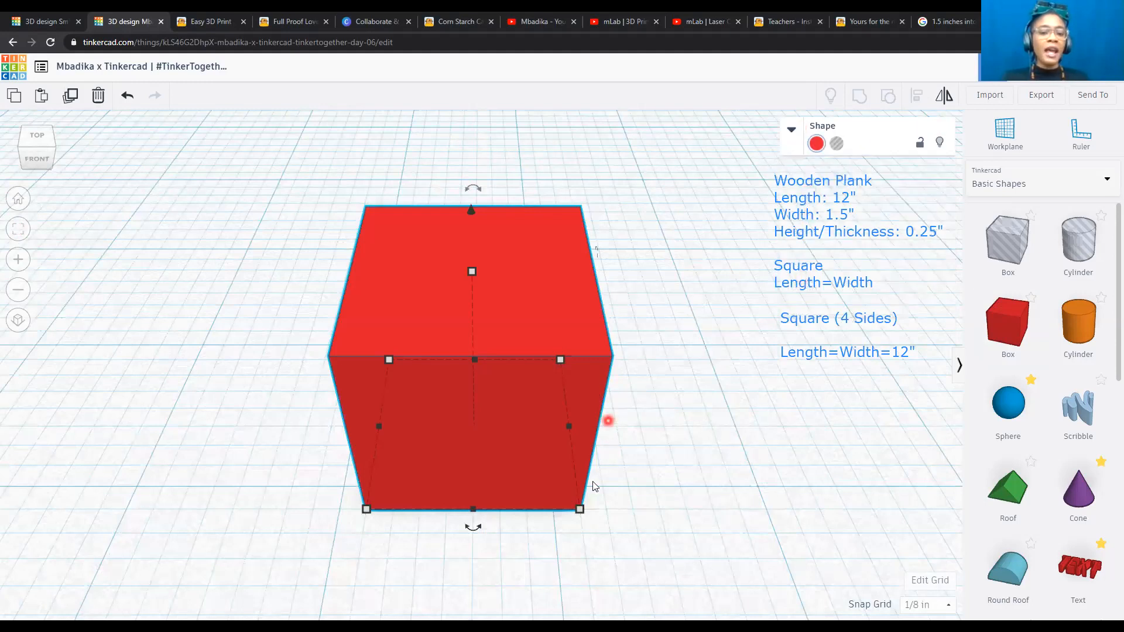
pyautogui.moveTo(580, 510)
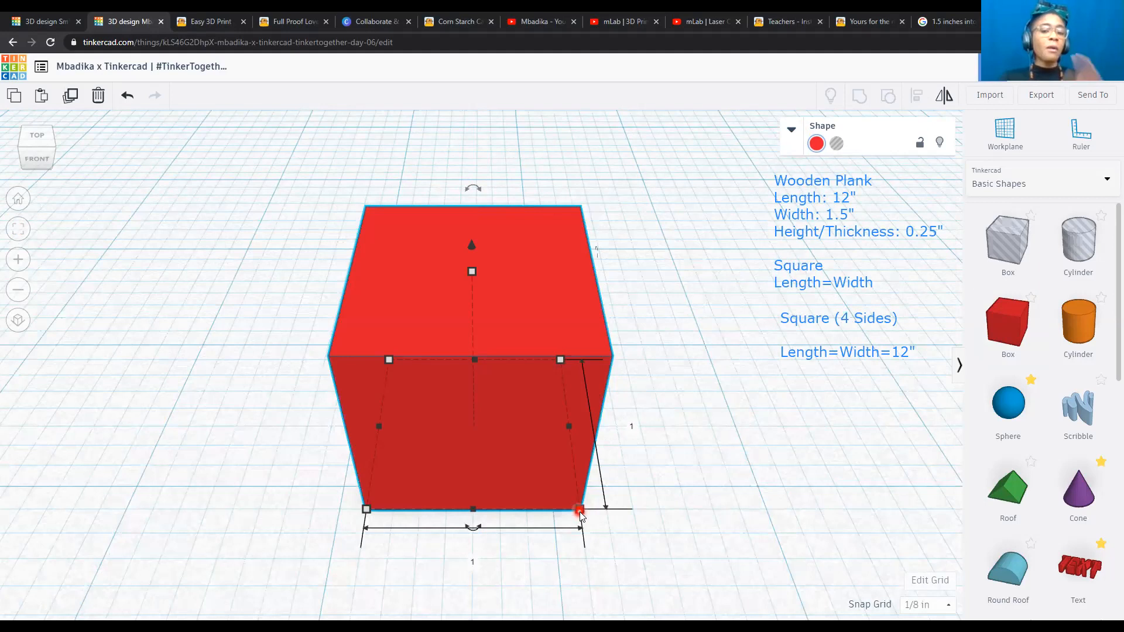
pyautogui.click(471, 562)
pyautogui.write('12')
pyautogui.press('Return')
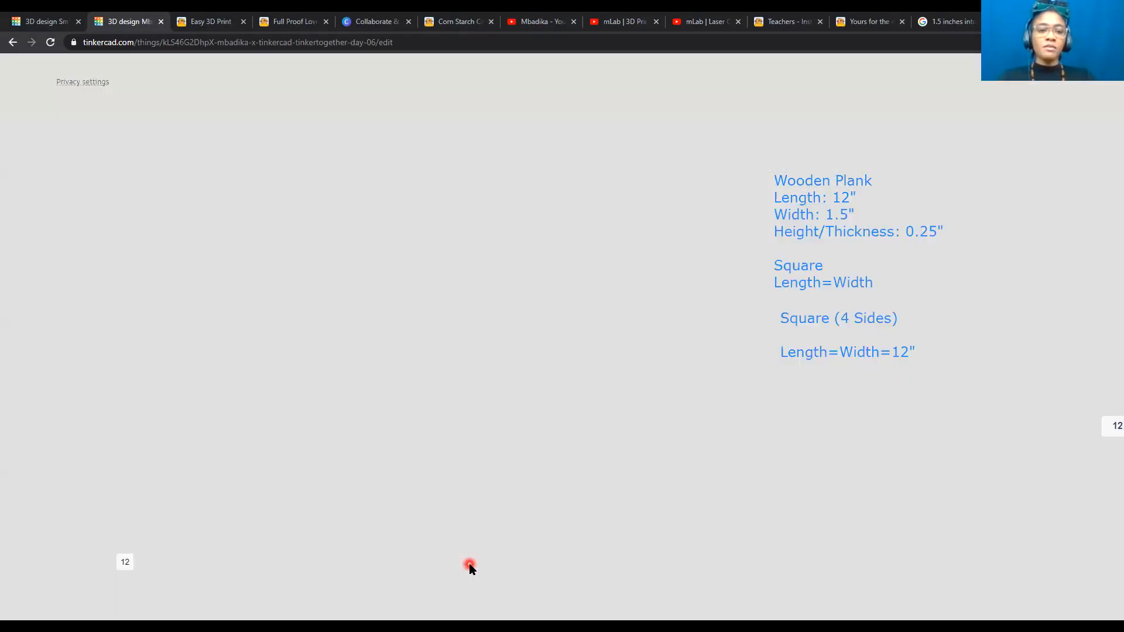
pyautogui.press('Return')
# Change the enlarged square box's solid colour to the black preset.
pyautogui.scroll(-5, 470, 565)
pyautogui.scroll(-3, 470, 565)
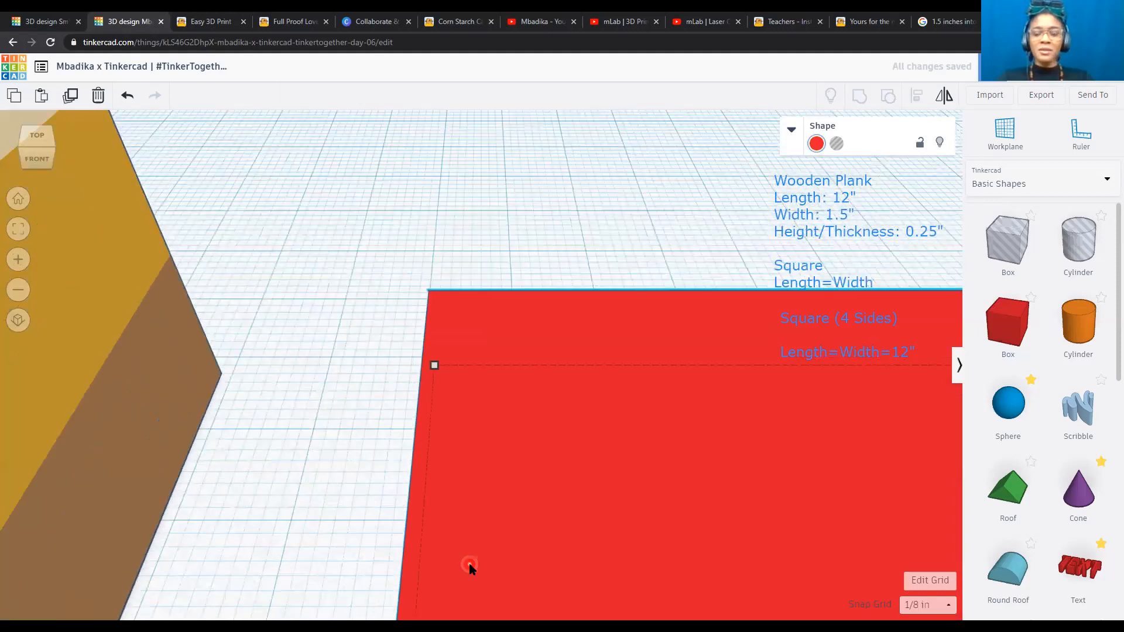
pyautogui.scroll(-5, 469, 565)
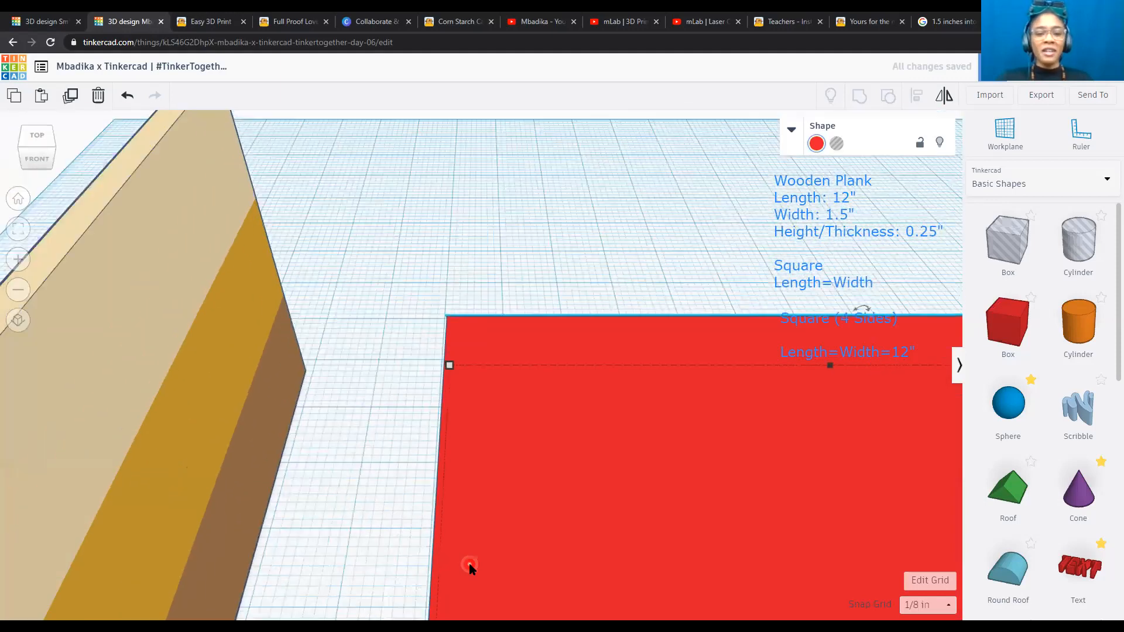
pyautogui.scroll(-2, 470, 568)
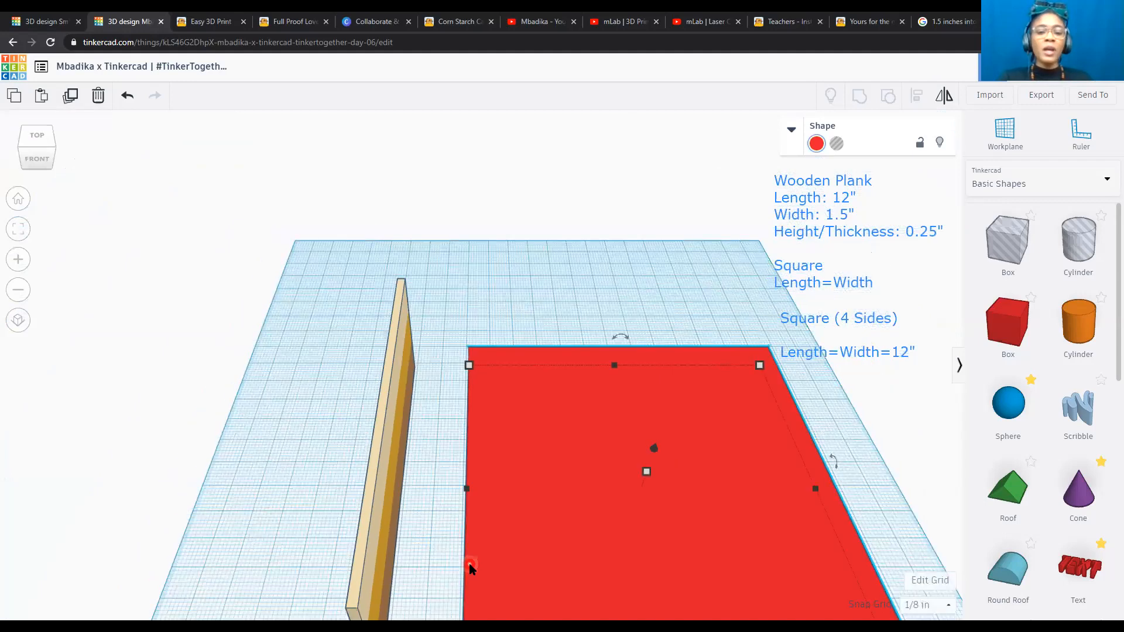
pyautogui.scroll(-4, 469, 566)
pyautogui.scroll(-1, 535, 463)
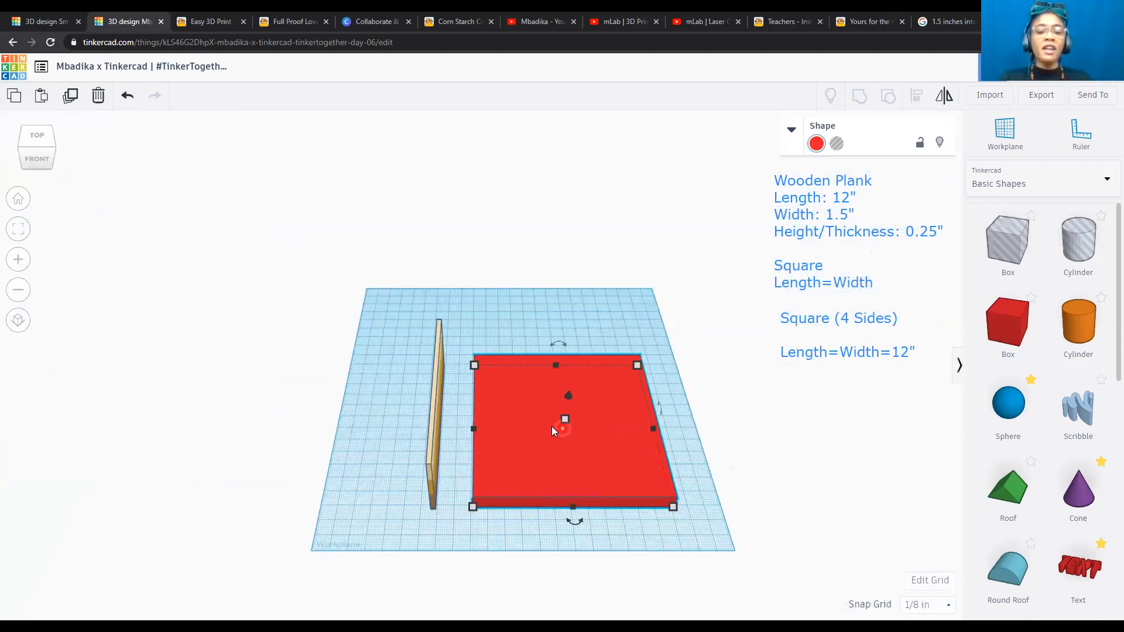
pyautogui.click(816, 143)
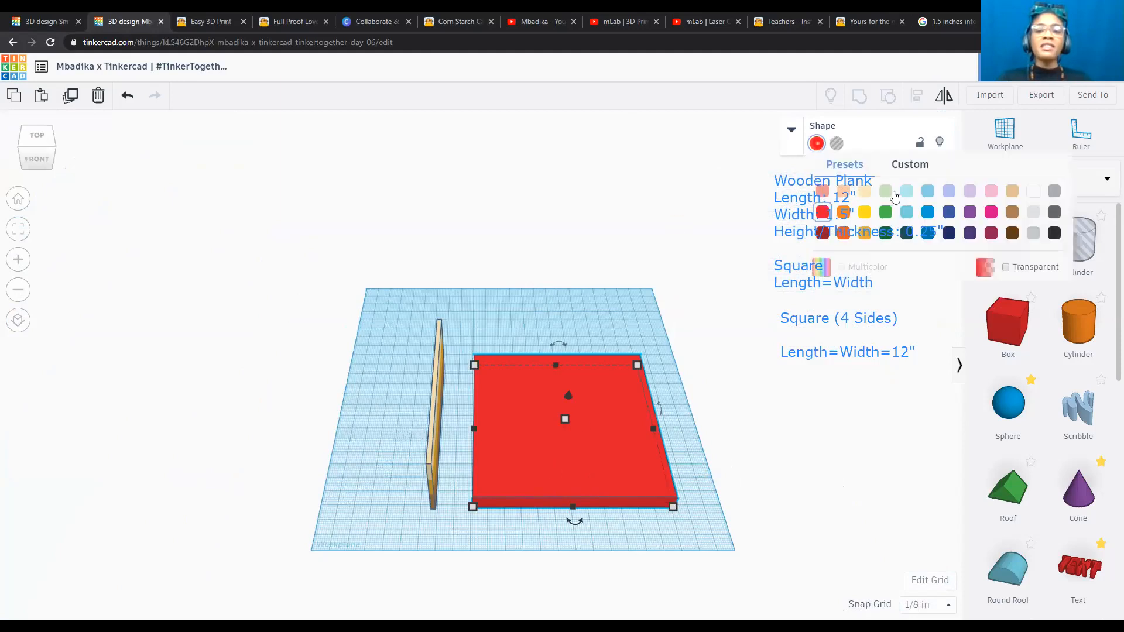
pyautogui.click(1054, 233)
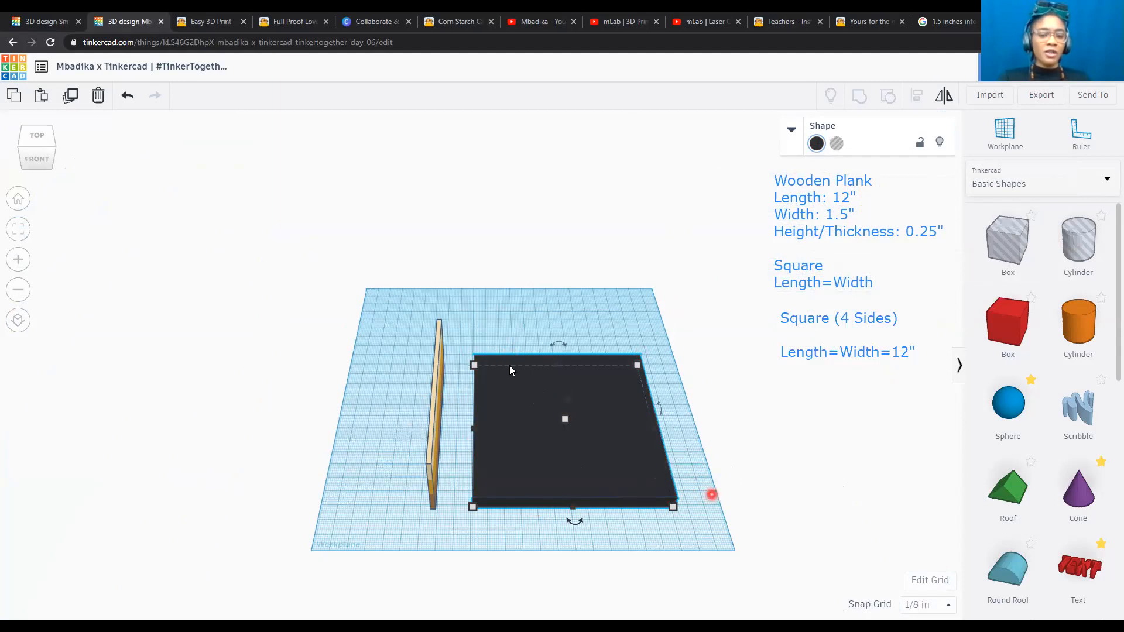
# Move the black square base up against the long side of the upright wooden board.
pyautogui.click(19, 199)
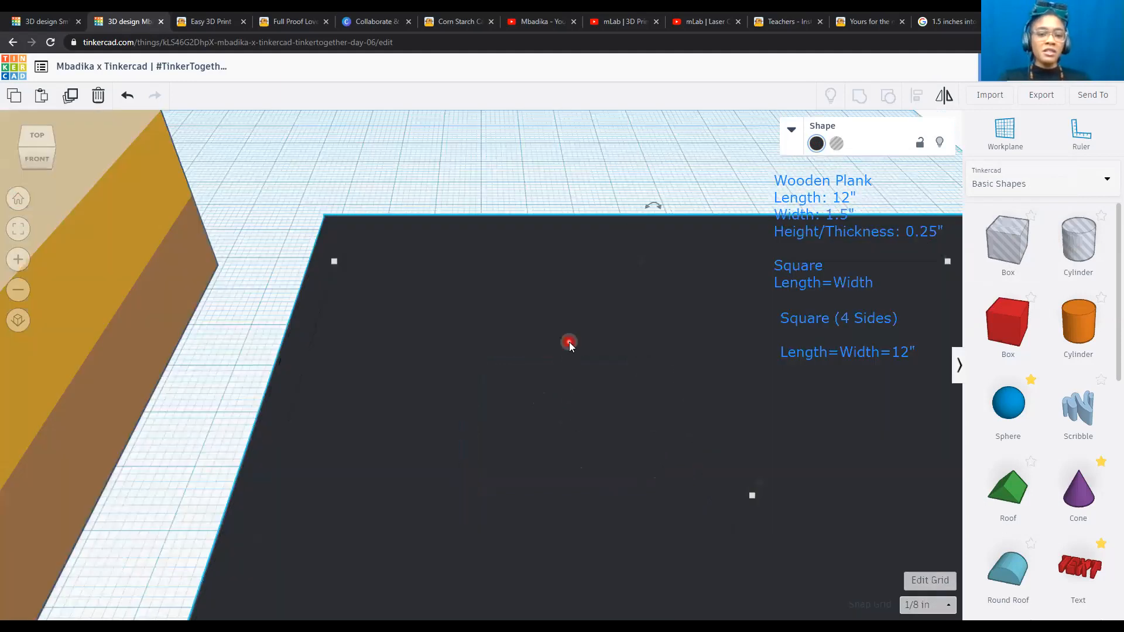
pyautogui.scroll(-1, 570, 342)
pyautogui.scroll(-5, 569, 342)
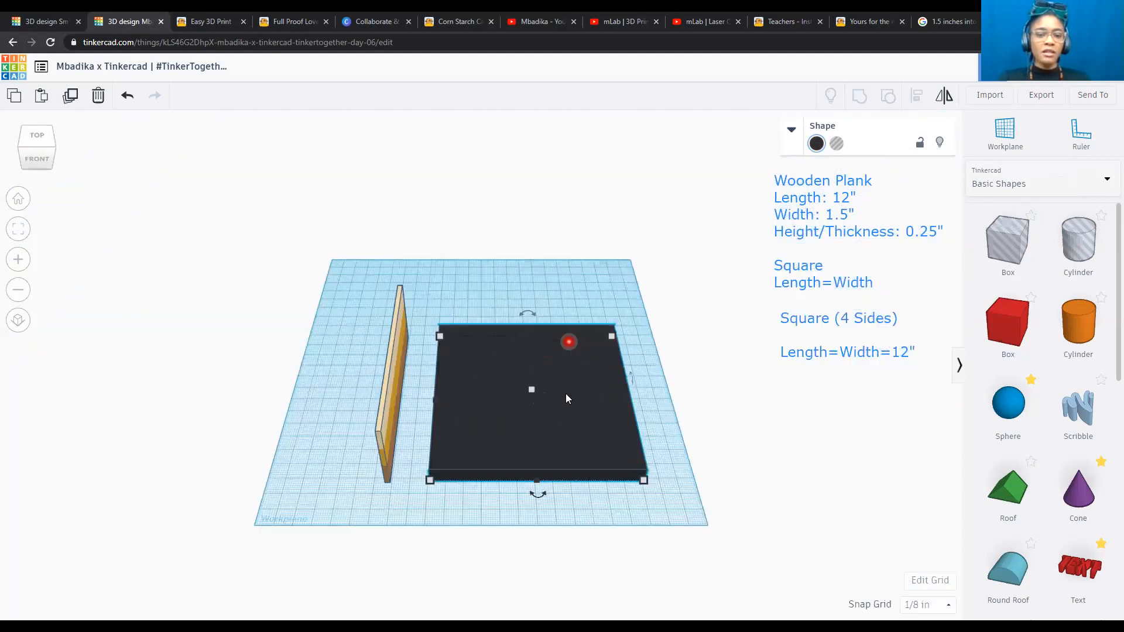
pyautogui.moveTo(572, 424); pyautogui.dragTo(543, 427)
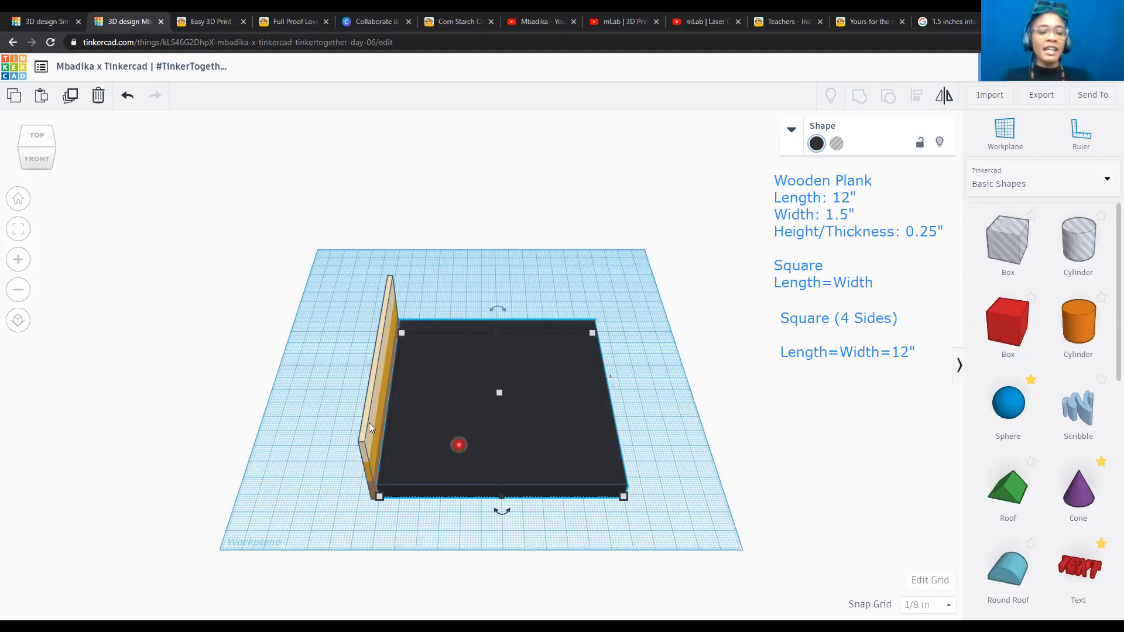
# Select the wooden board and the black base together and align their front edges.
pyautogui.click(211, 235)
pyautogui.hotkey('ctrl', 'a')
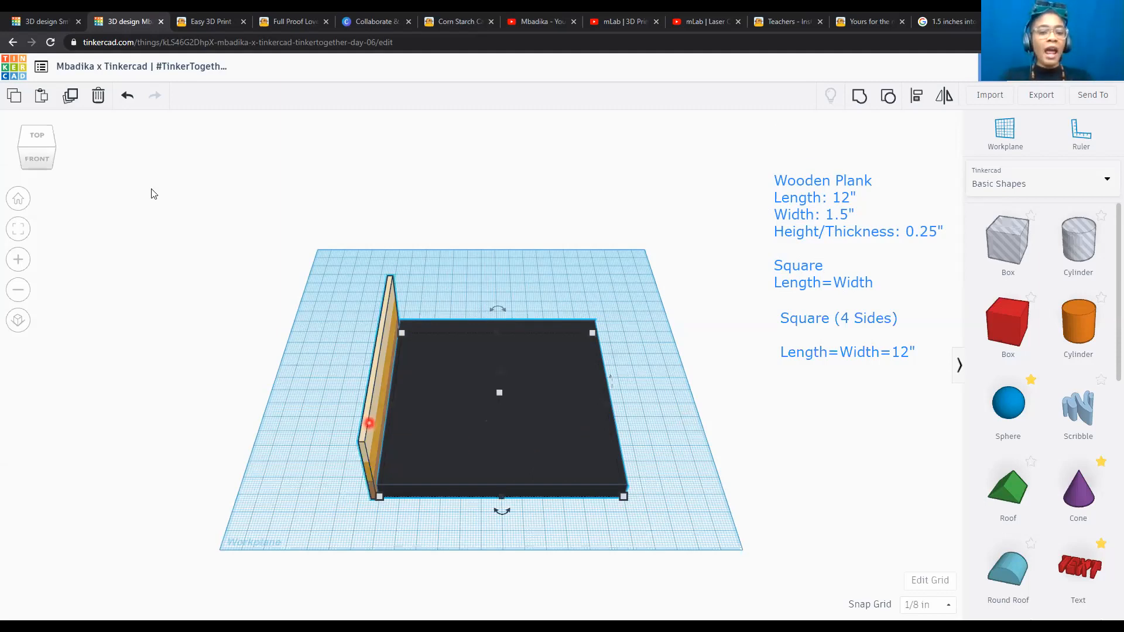
pyautogui.click(55, 151)
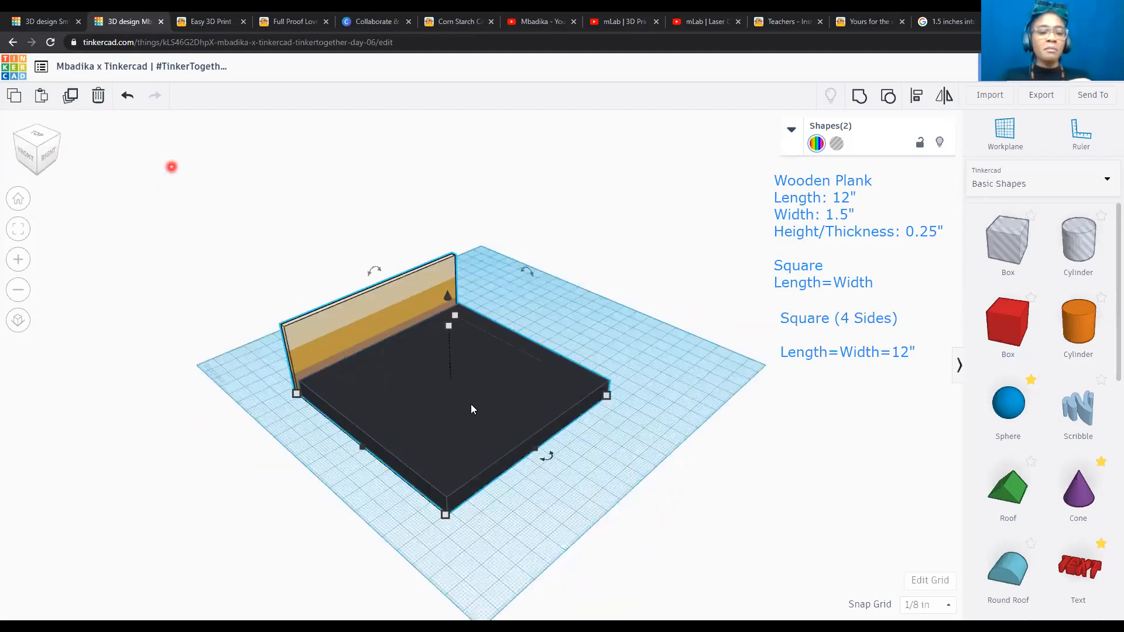
pyautogui.click(916, 100)
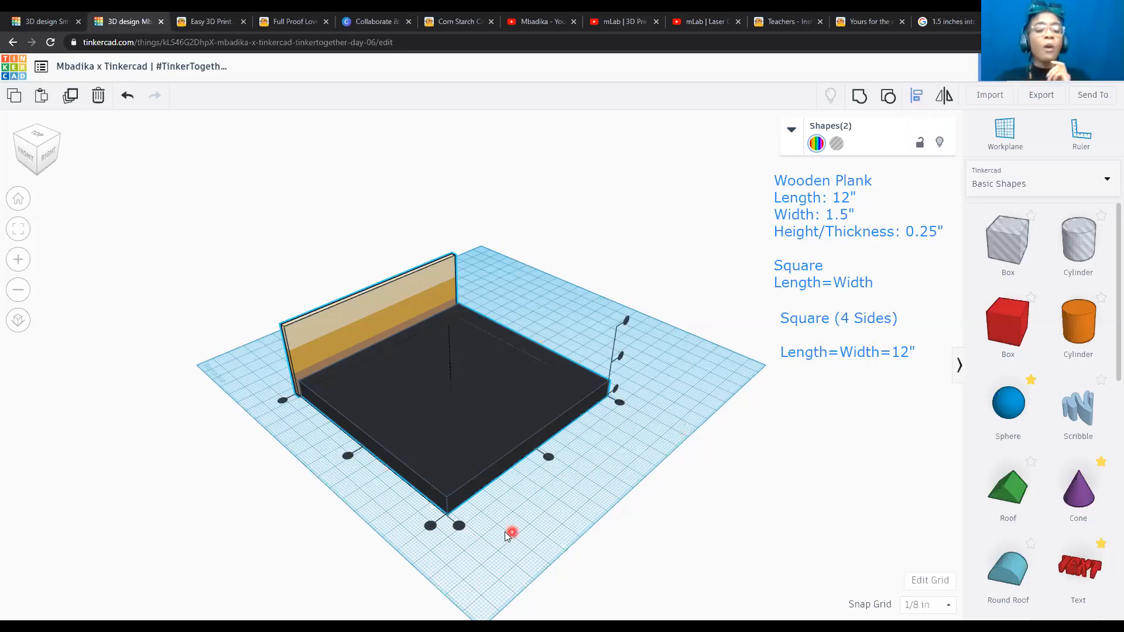
pyautogui.click(460, 527)
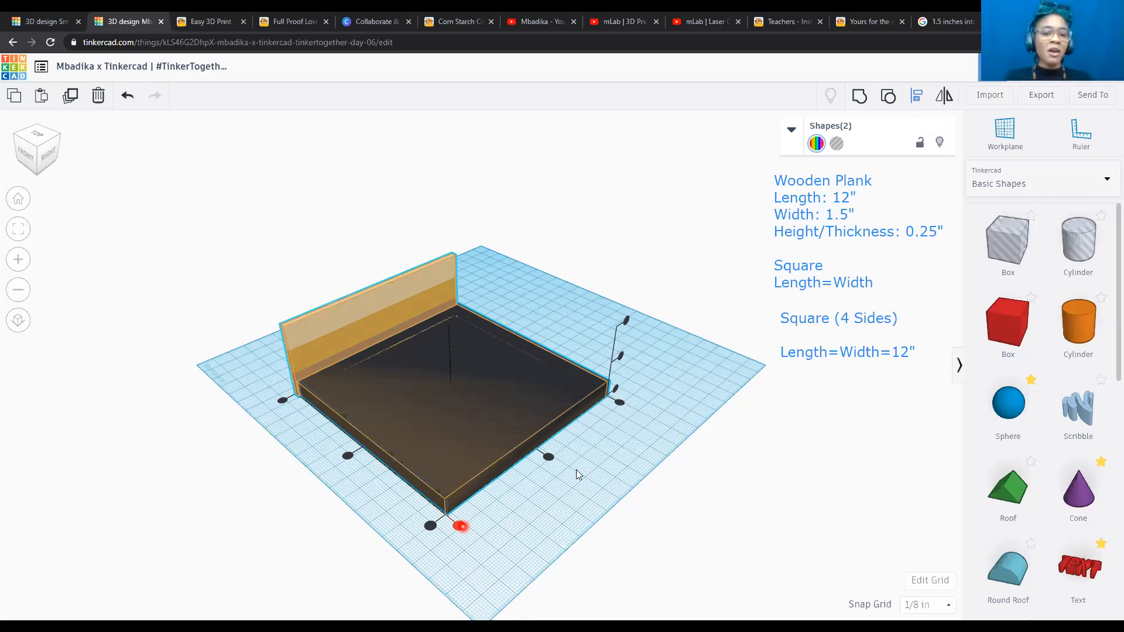
# Align the selected wooden board and black base along the board's length and at their bottom faces, checking from the top and front views.
pyautogui.click(621, 401)
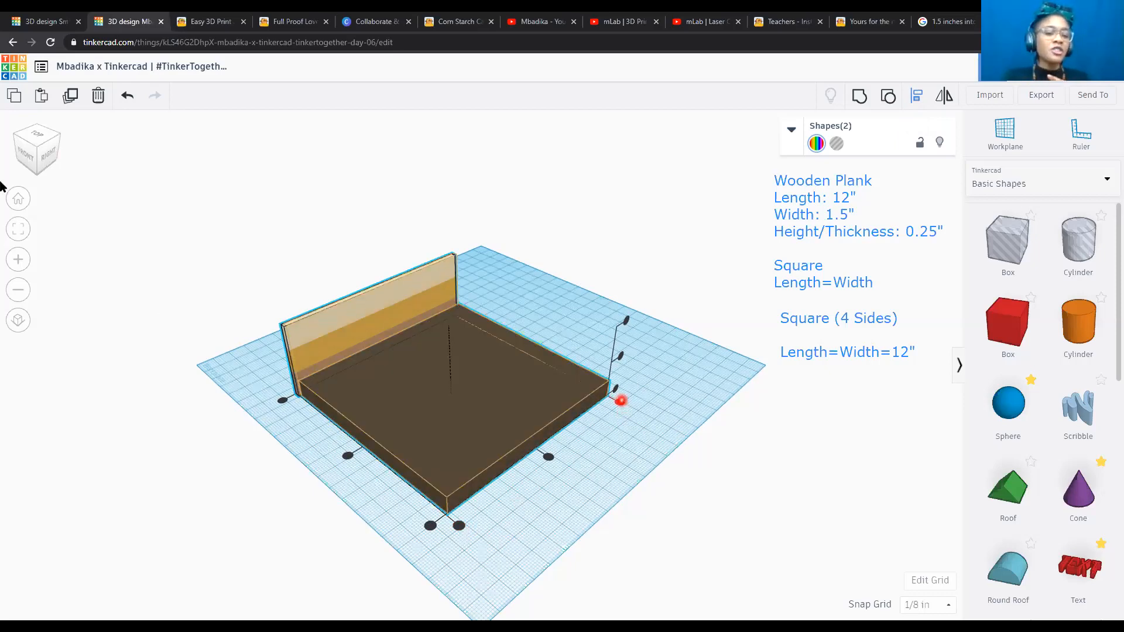
pyautogui.click(36, 138)
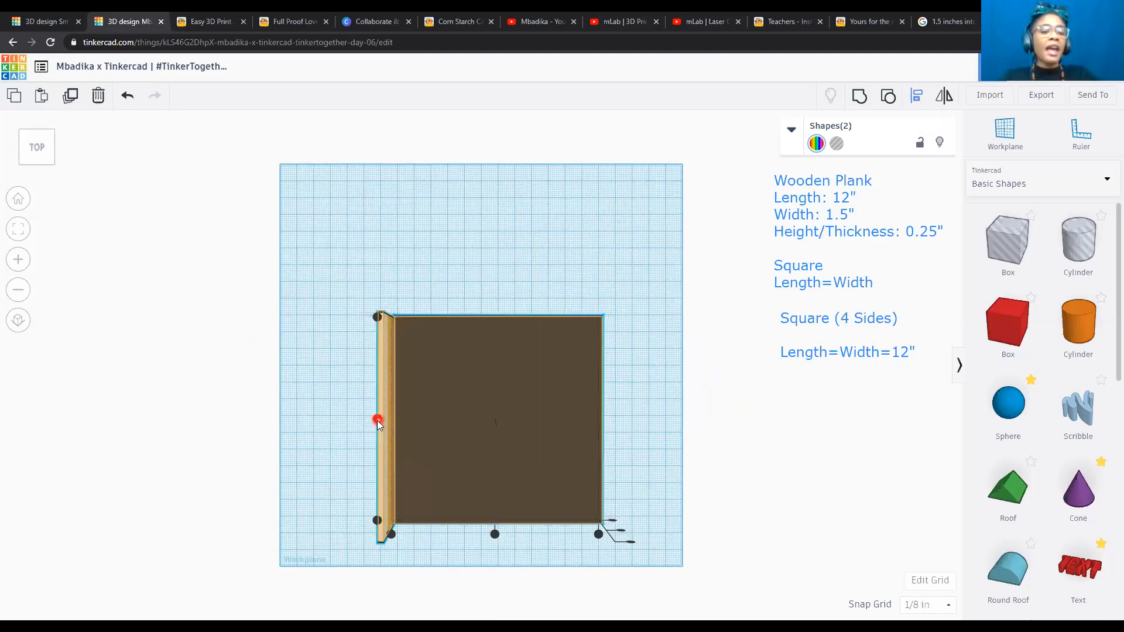
pyautogui.click(377, 421)
pyautogui.click(648, 461)
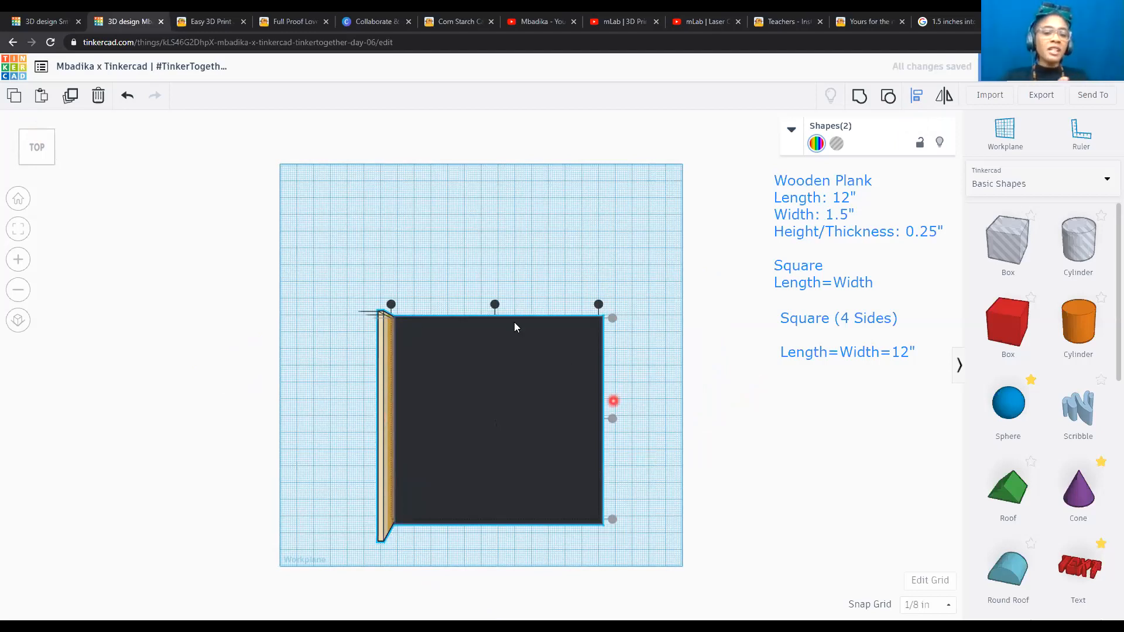
pyautogui.click(36, 165)
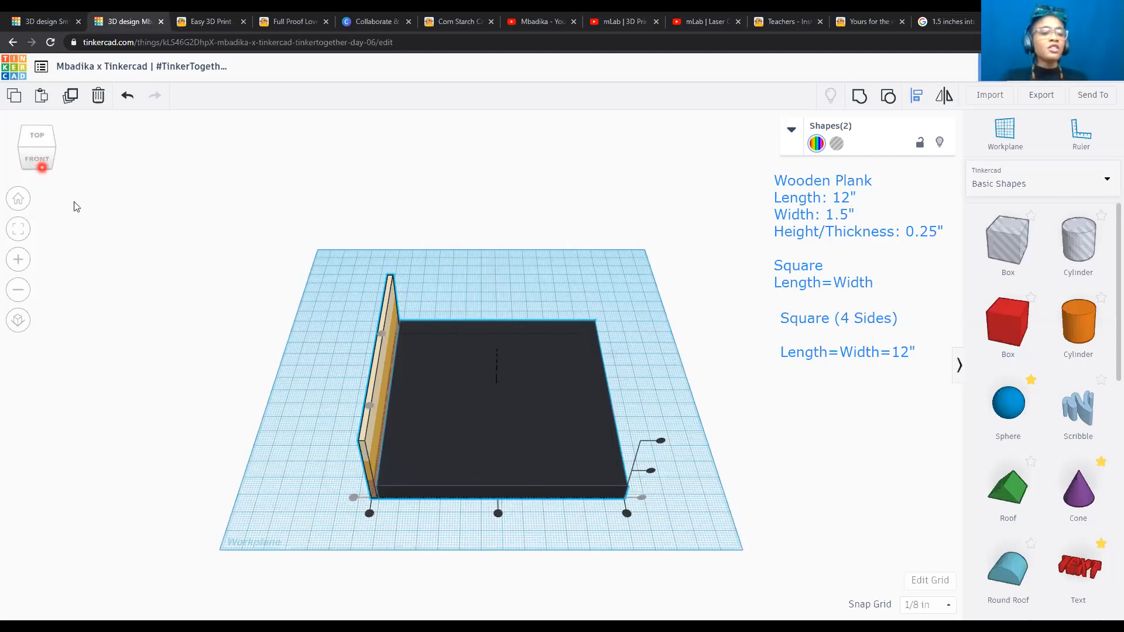
pyautogui.click(36, 160)
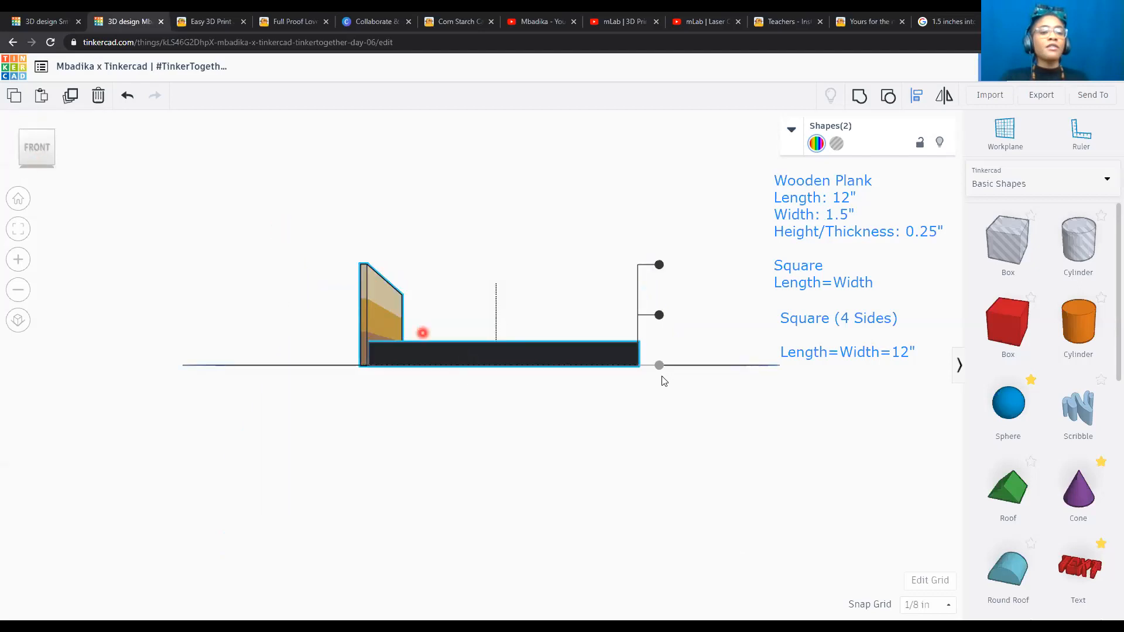
pyautogui.click(662, 377)
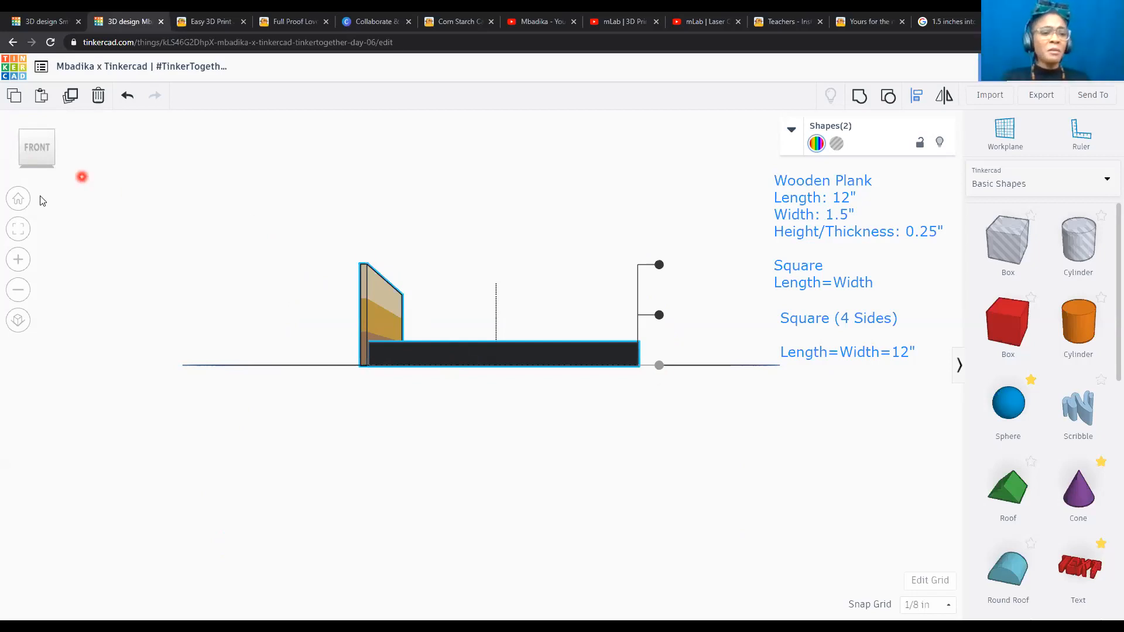
pyautogui.click(44, 138)
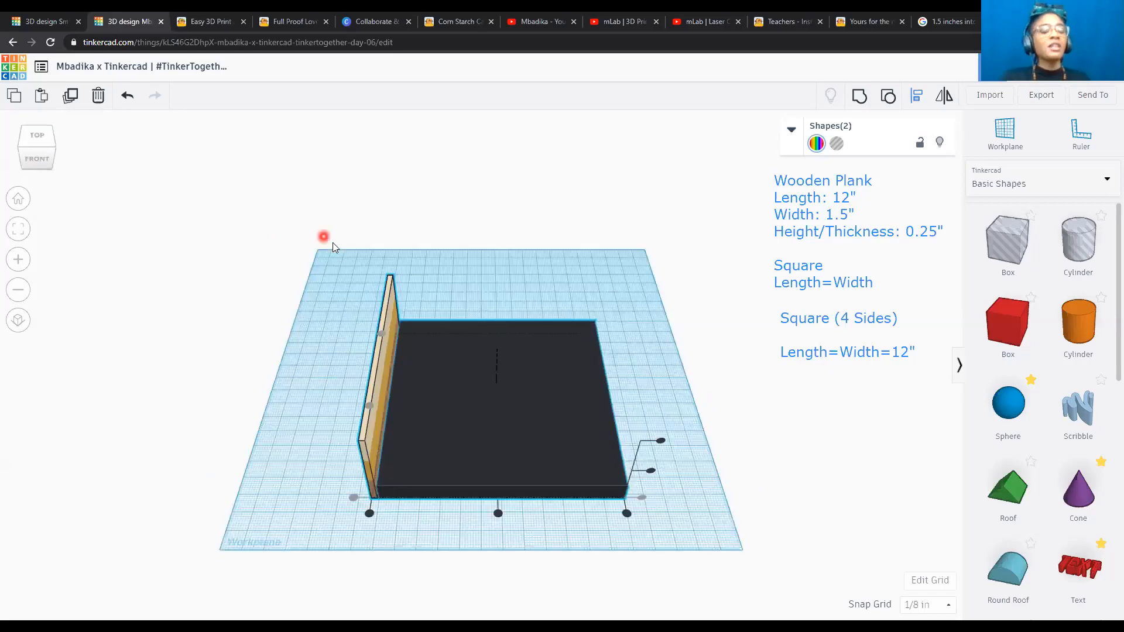
pyautogui.click(565, 362)
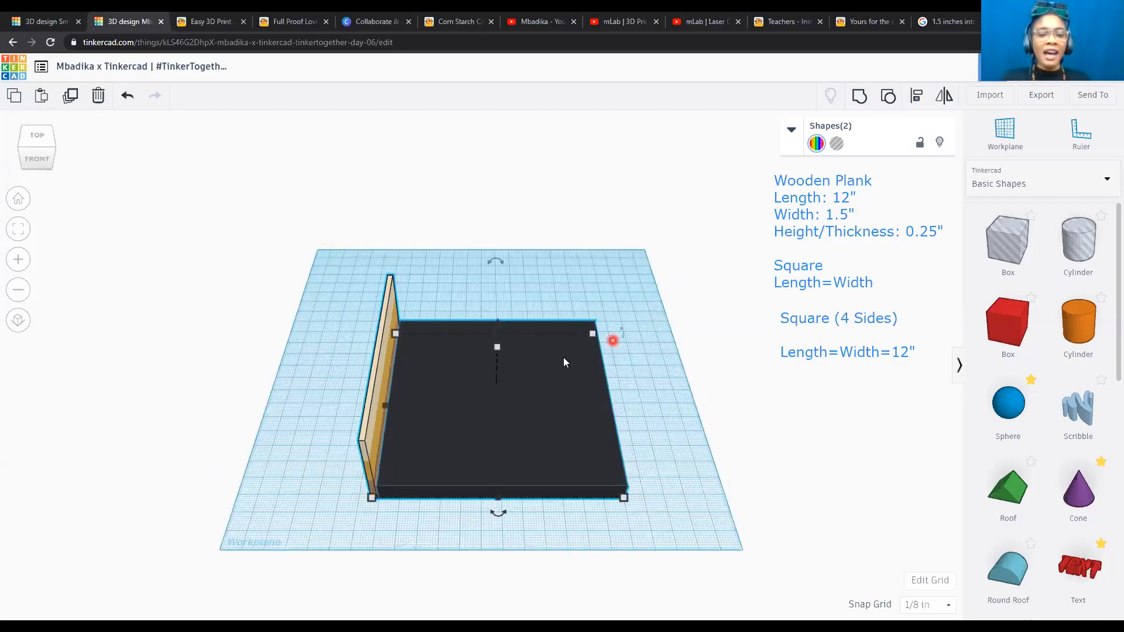
# Try lowering the combined height of the selected board and base, and undo the height change.
pyautogui.moveTo(498, 348); pyautogui.dragTo(497, 362)
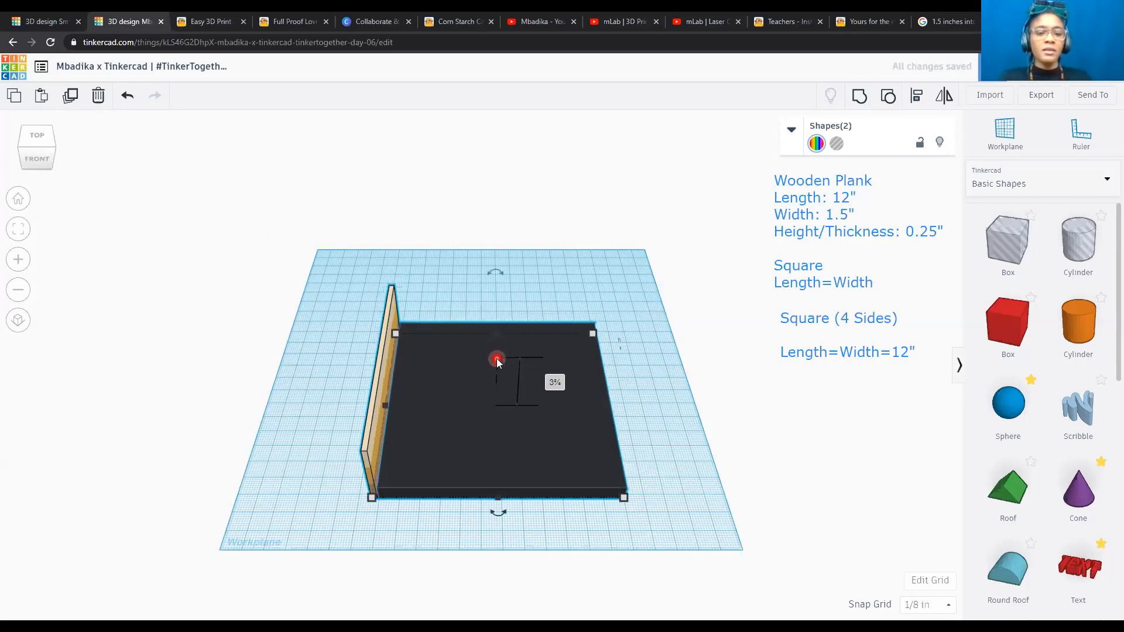
pyautogui.hotkey('ctrl', 'z')
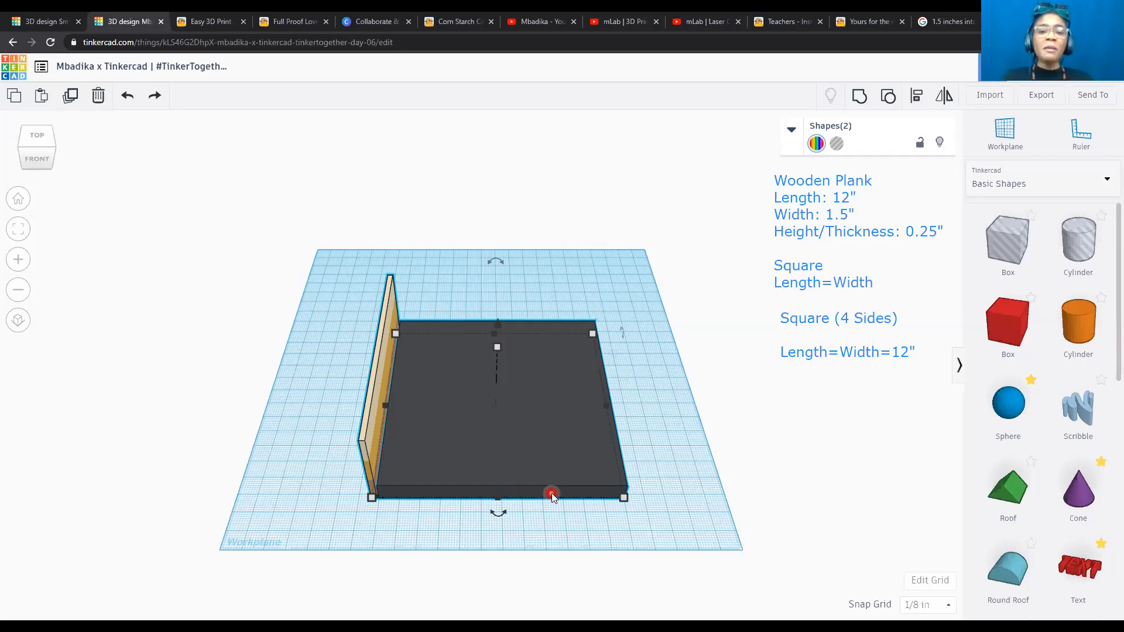
pyautogui.click(697, 96)
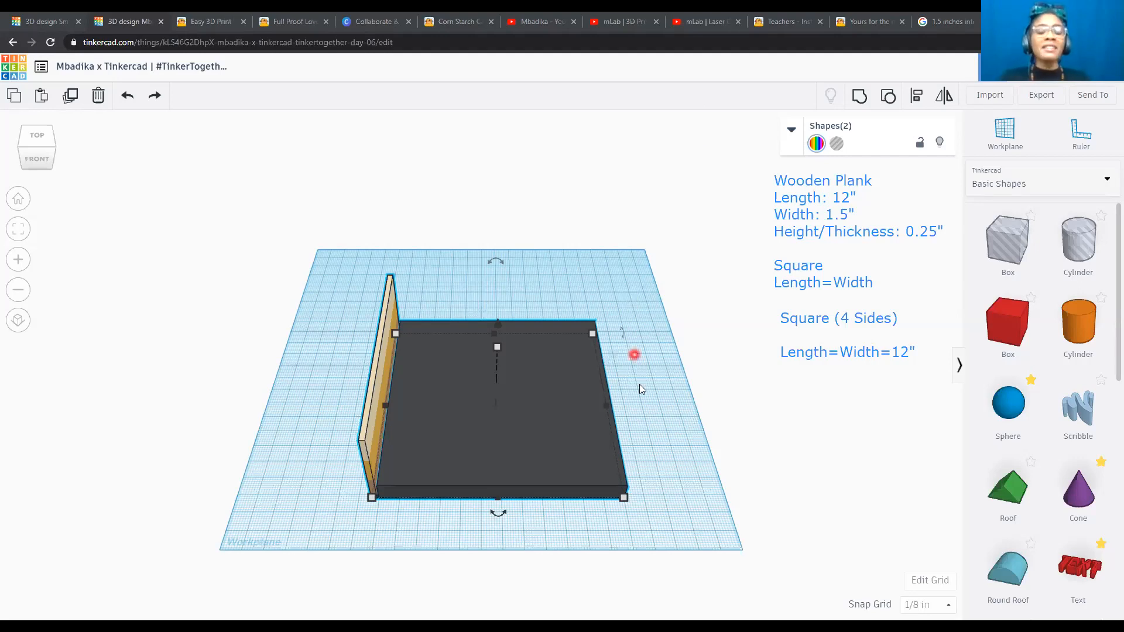
# Set the overall width of the selected board and base to 12 inches and reload the design page.
pyautogui.moveTo(624, 500)
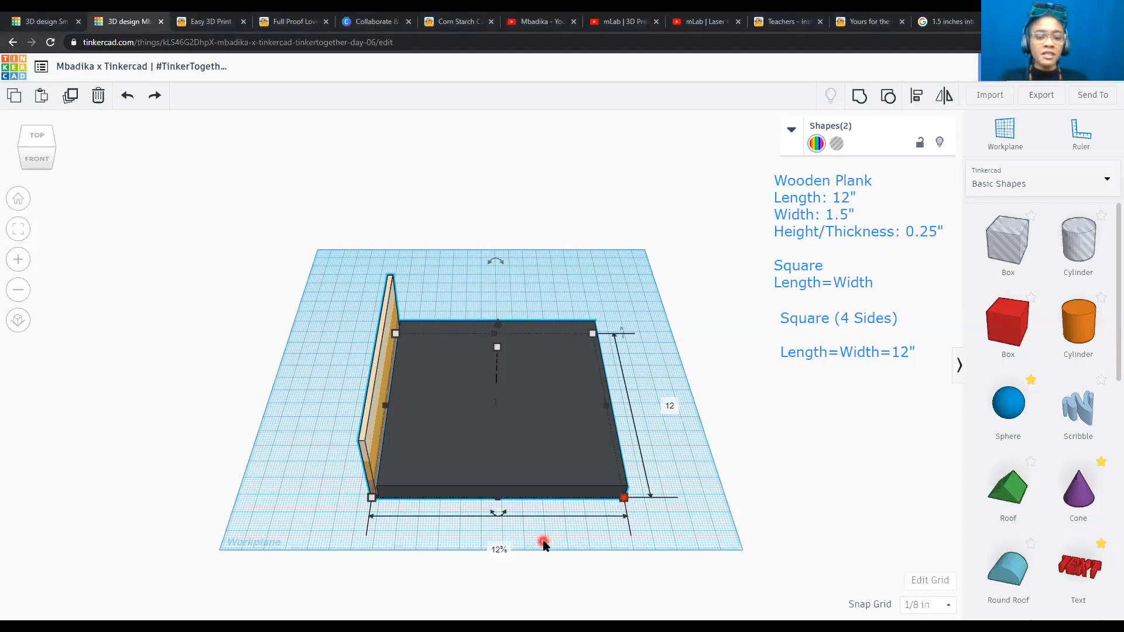
pyautogui.click(500, 549)
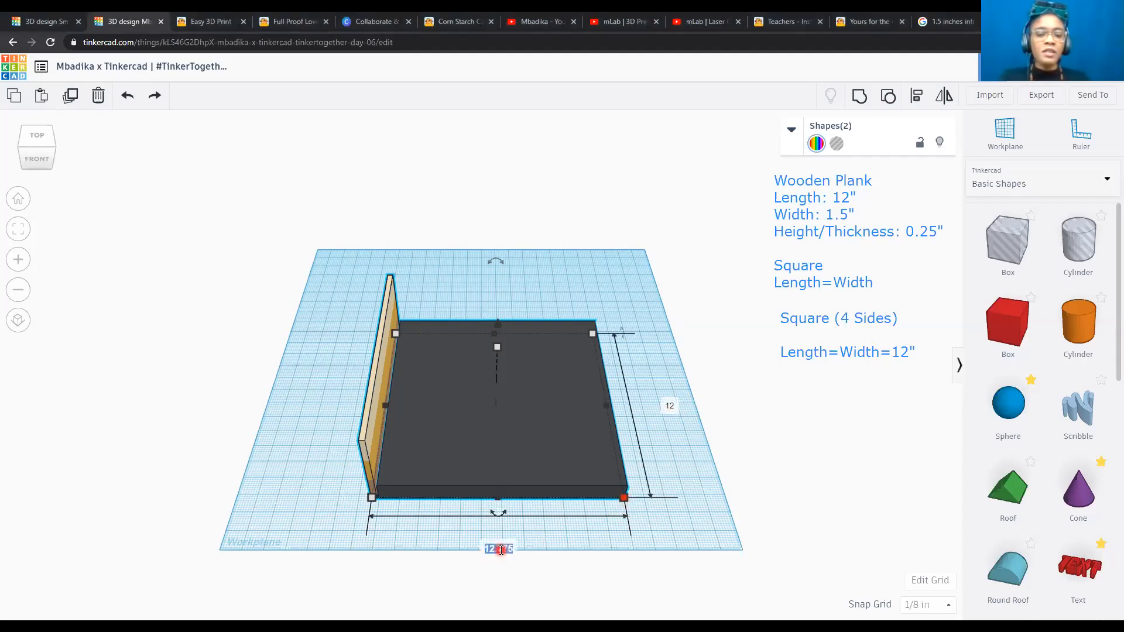
pyautogui.write('12')
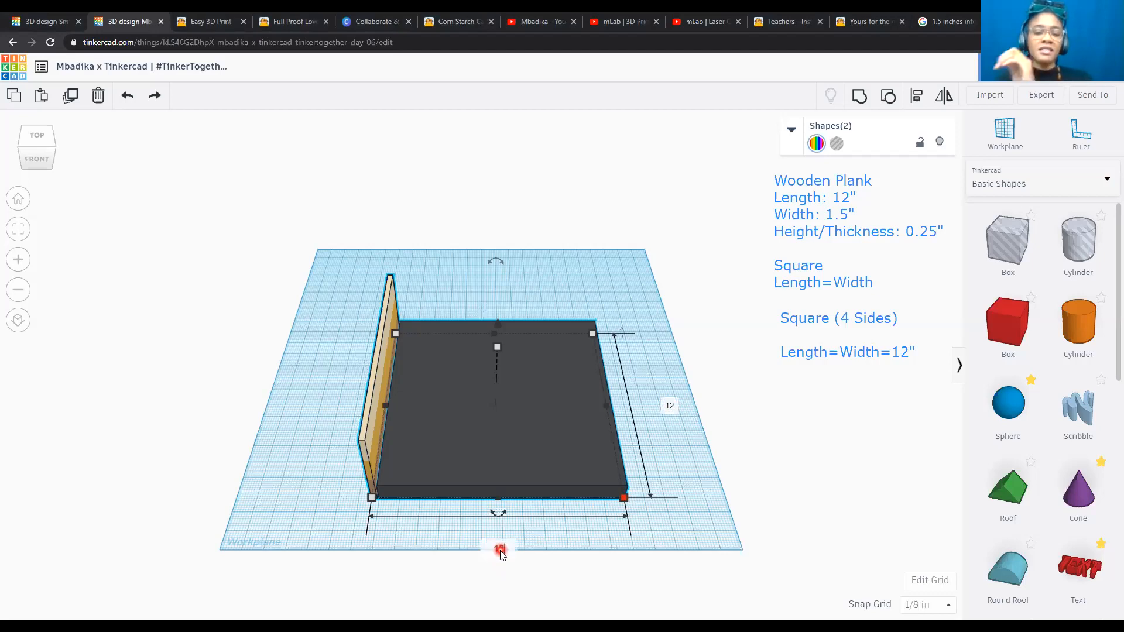
pyautogui.press('Return')
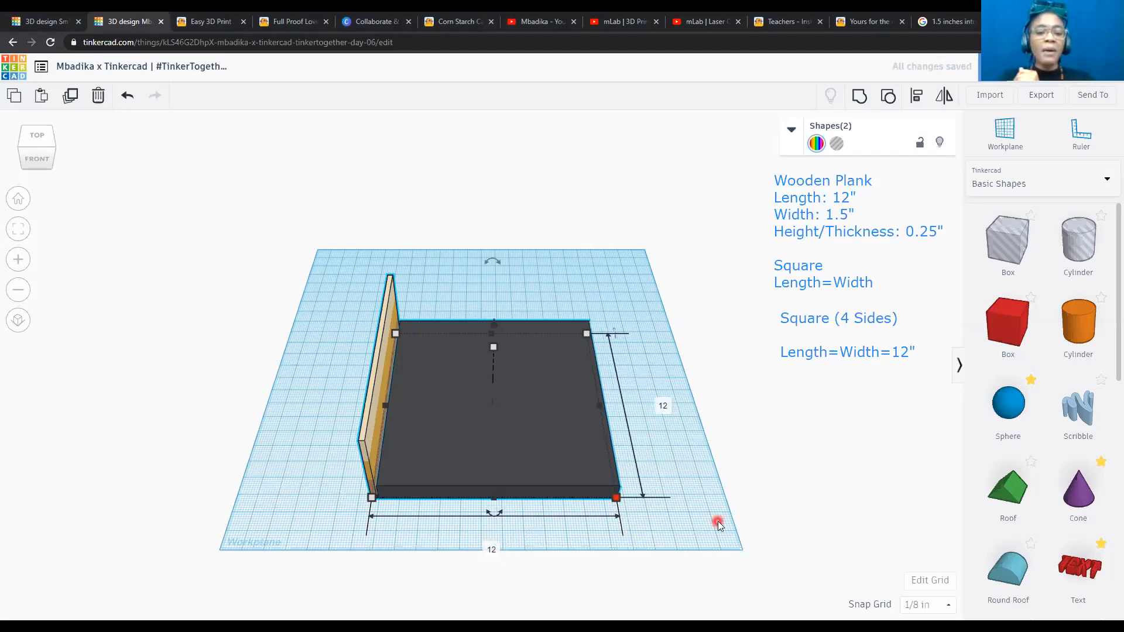
pyautogui.moveTo(372, 503)
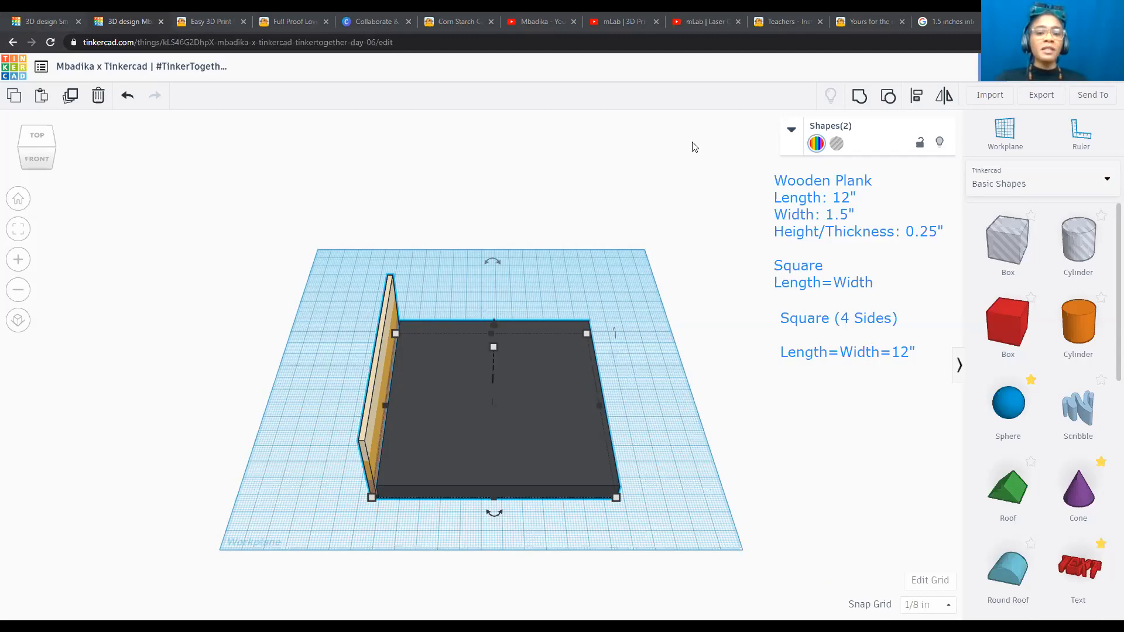
pyautogui.click(216, 41)
pyautogui.press('Return')
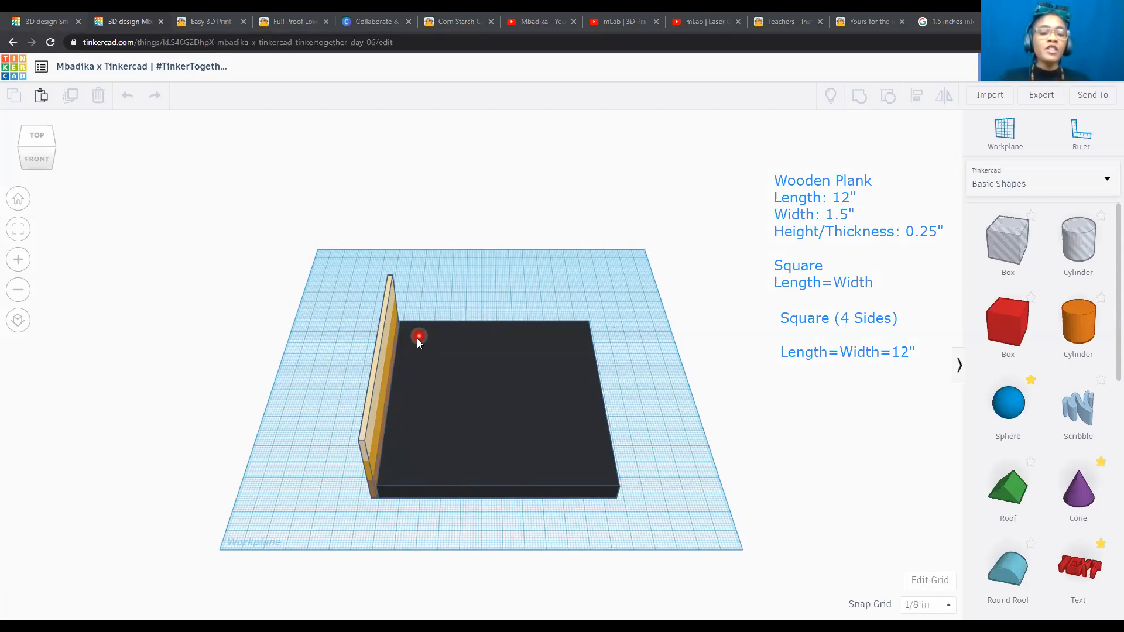
# Duplicate the upright wooden board in place and rotate the copy 90 degrees about the vertical axis, perpendicular to the original.
pyautogui.click(378, 364)
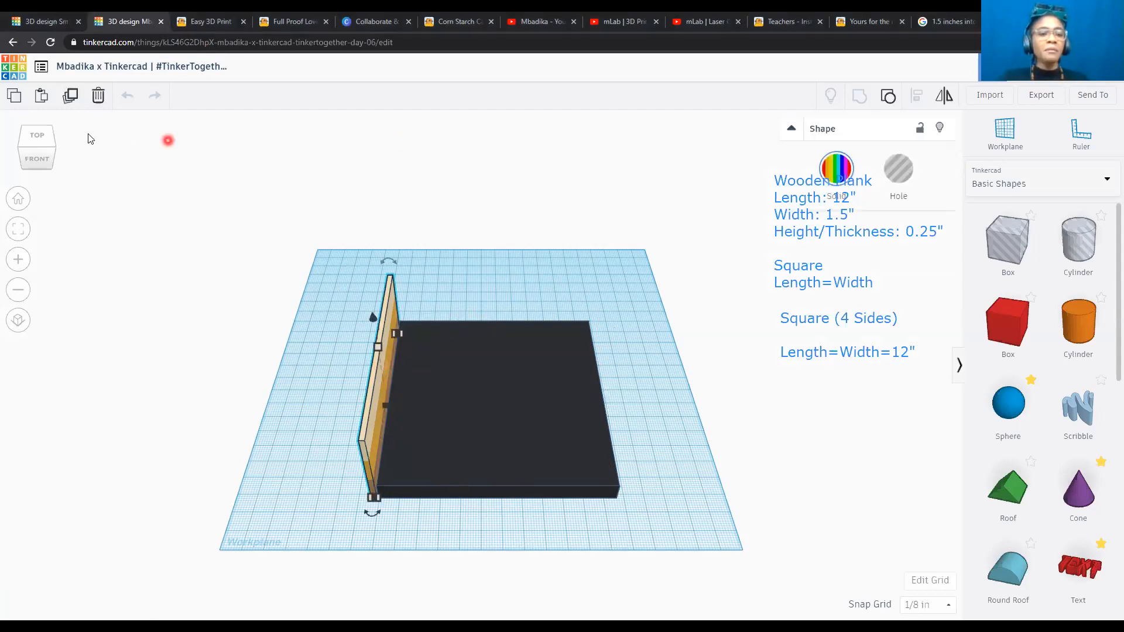
pyautogui.click(71, 97)
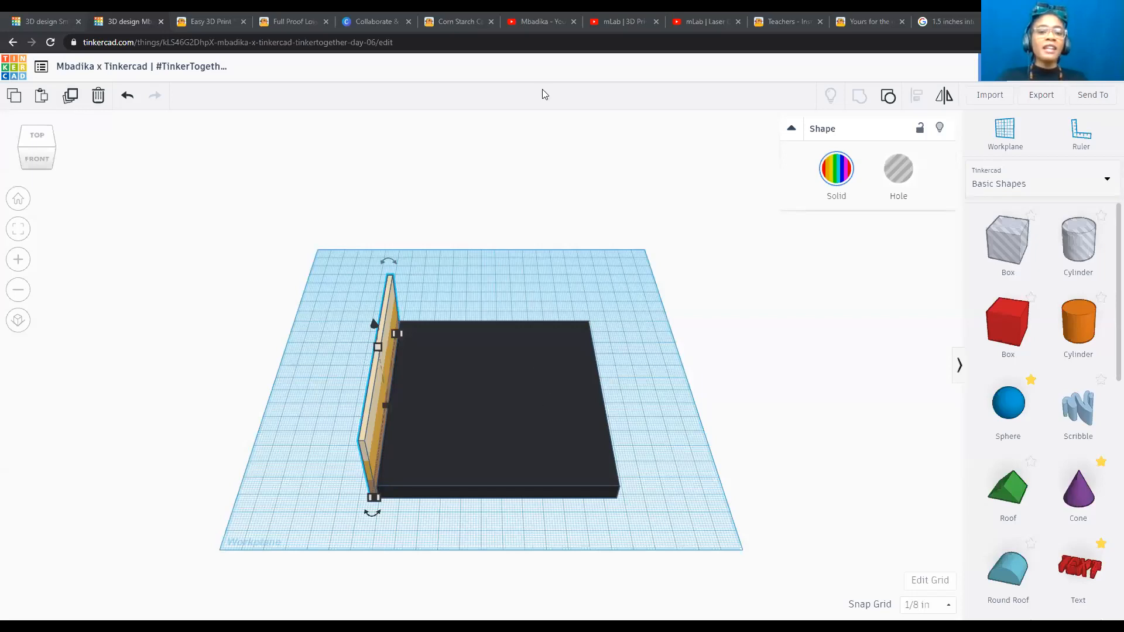
pyautogui.moveTo(372, 519)
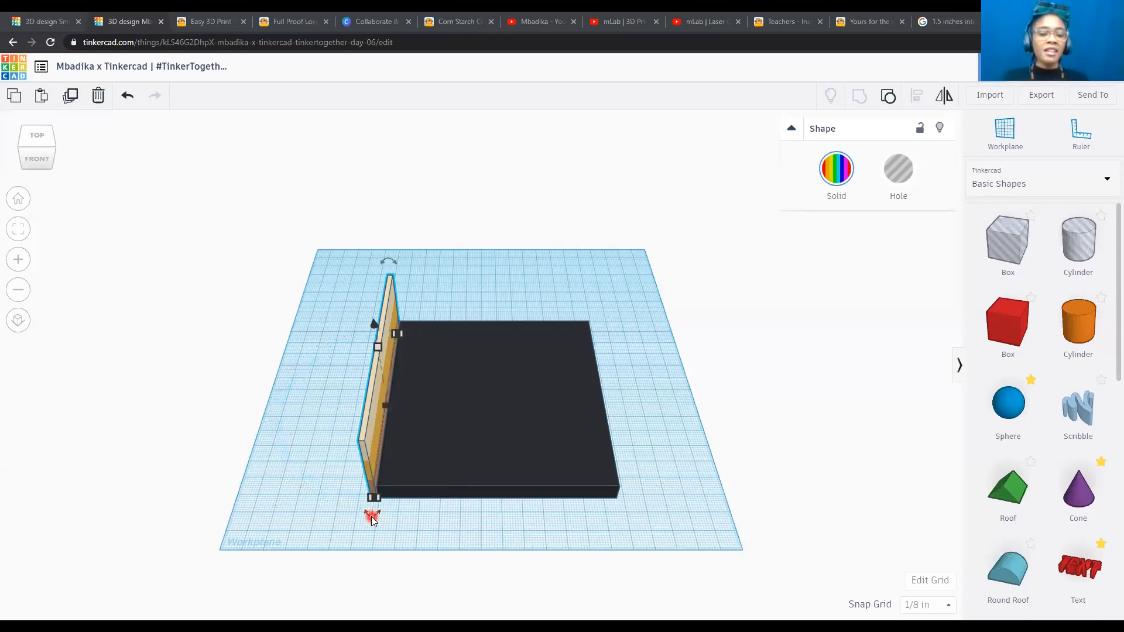
pyautogui.moveTo(372, 519); pyautogui.dragTo(206, 422)
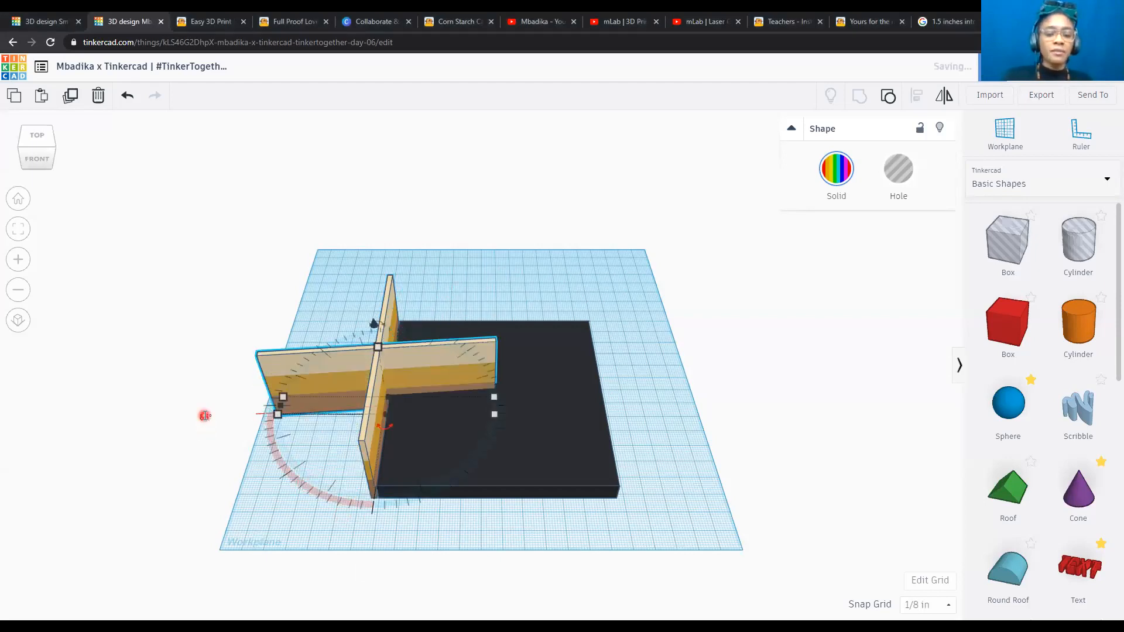
pyautogui.write('90')
pyautogui.press('Return')
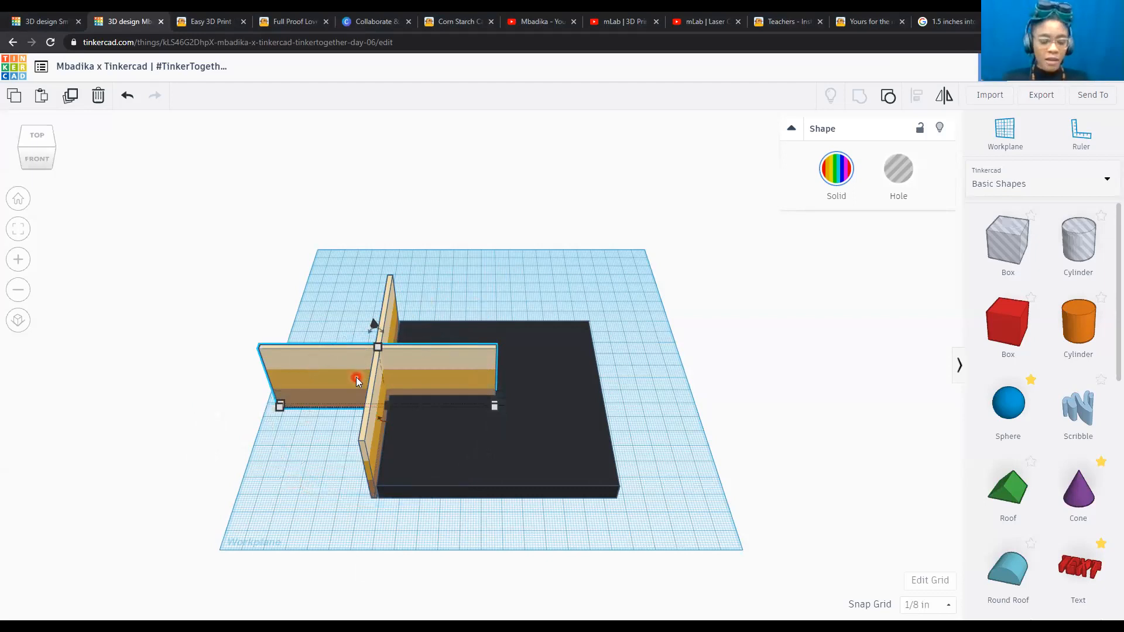
# Move the rotated board copy backward until it stands against the rear edge of the black base.
pyautogui.press('Up')
pyautogui.press('Up')
pyautogui.press('Up')
pyautogui.press('Up')
pyautogui.press('Up')
pyautogui.press('Up')
pyautogui.press('Up')
pyautogui.press('Up')
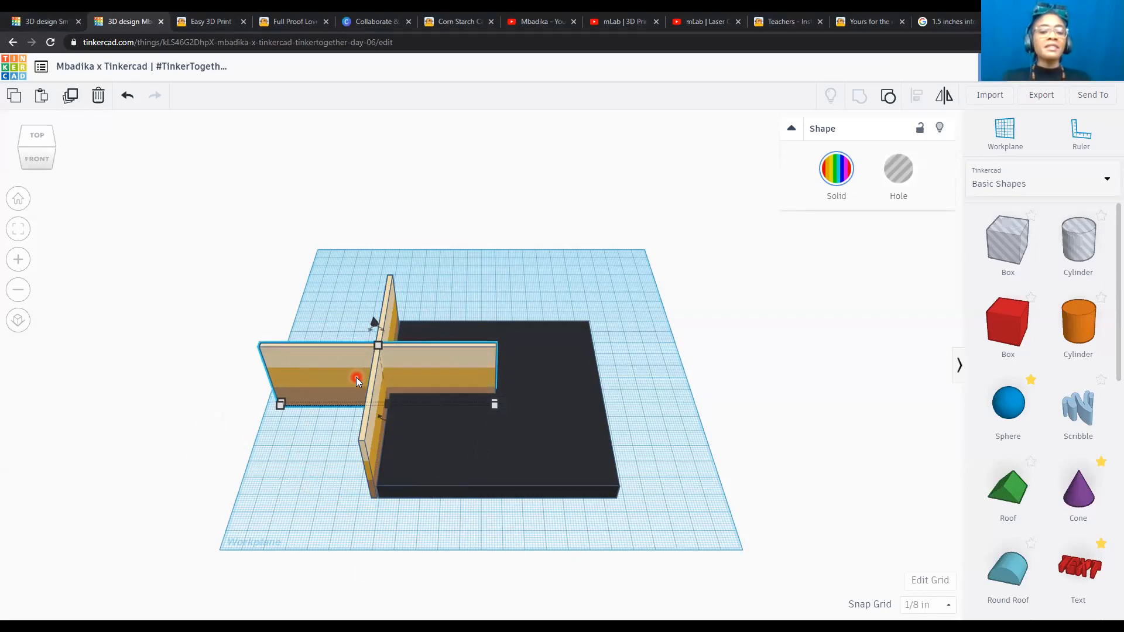
pyautogui.press('Up')
pyautogui.press('Up')
pyautogui.press('Up')
pyautogui.press('Up')
pyautogui.press('Up')
pyautogui.press('Up')
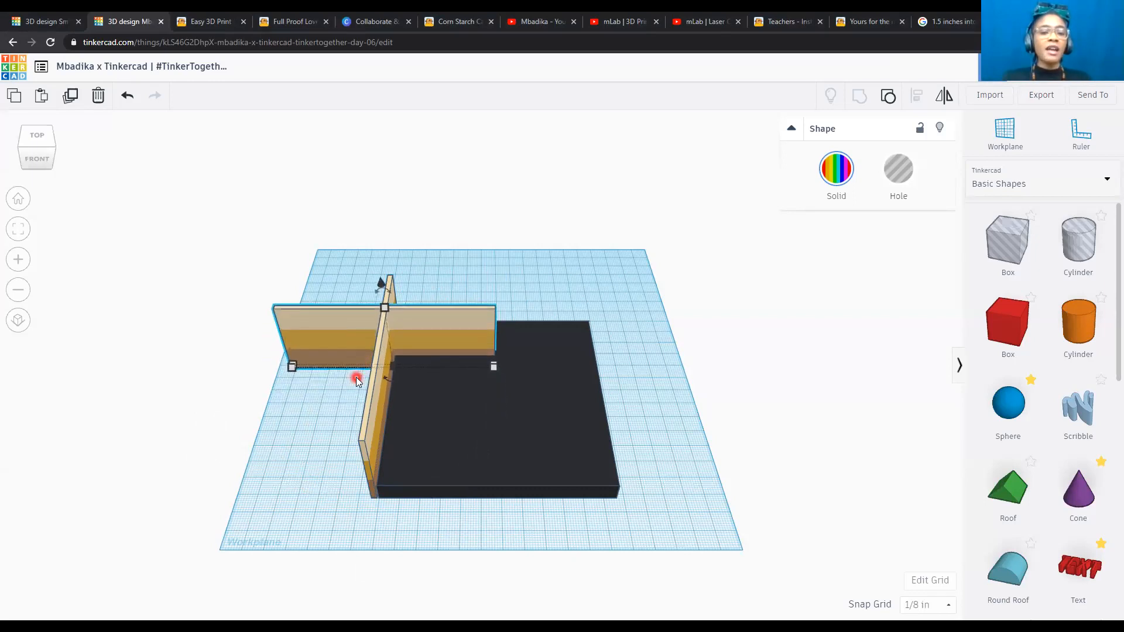
pyautogui.press('Up')
pyautogui.press('Up')
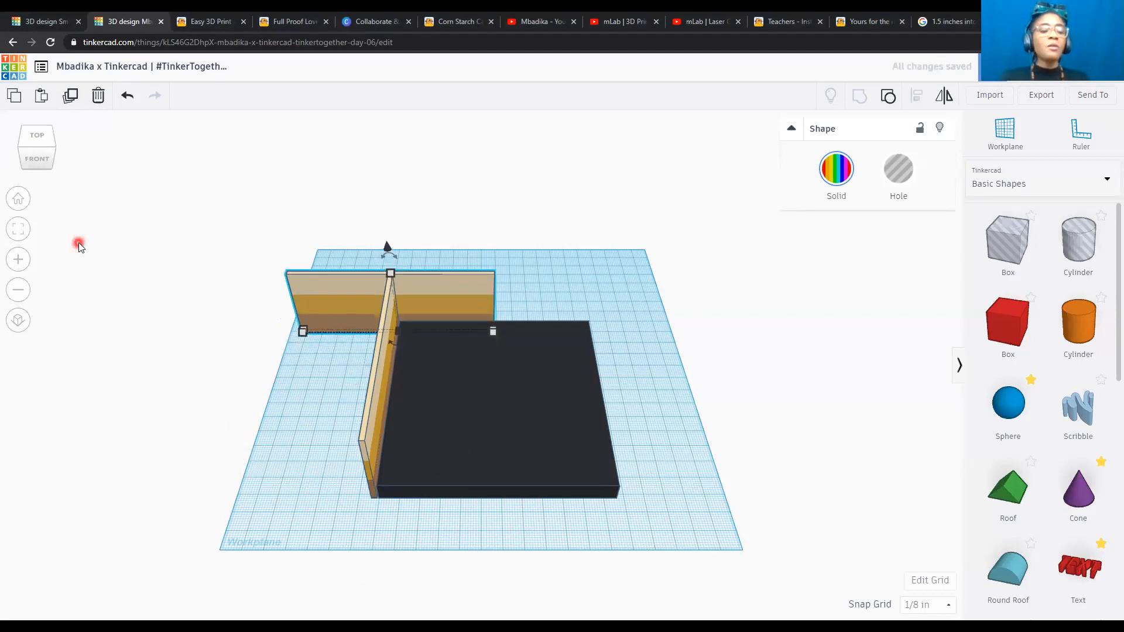
# Shift the rear board sideways along the base's back edge until its end is flush with the first board's outer face, forming a corner.
pyautogui.click(19, 230)
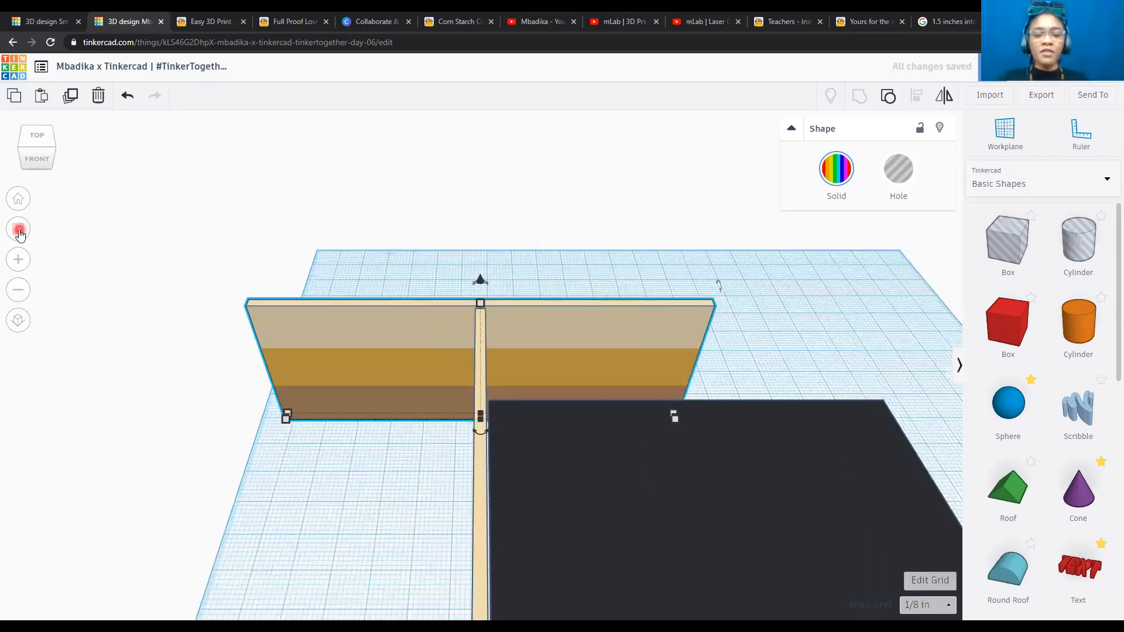
pyautogui.press('Right')
pyautogui.press('Right')
pyautogui.press('Right')
pyautogui.press('Right')
pyautogui.press('Right')
pyautogui.press('Right')
pyautogui.press('Right')
pyautogui.press('Right')
pyautogui.press('Right')
pyautogui.press('Right')
pyautogui.press('Right')
pyautogui.press('Right')
pyautogui.press('Right')
pyautogui.press('Right')
pyautogui.press('Right')
pyautogui.press('Right')
pyautogui.press('Right')
pyautogui.press('Right')
pyautogui.press('Right')
pyautogui.press('Right')
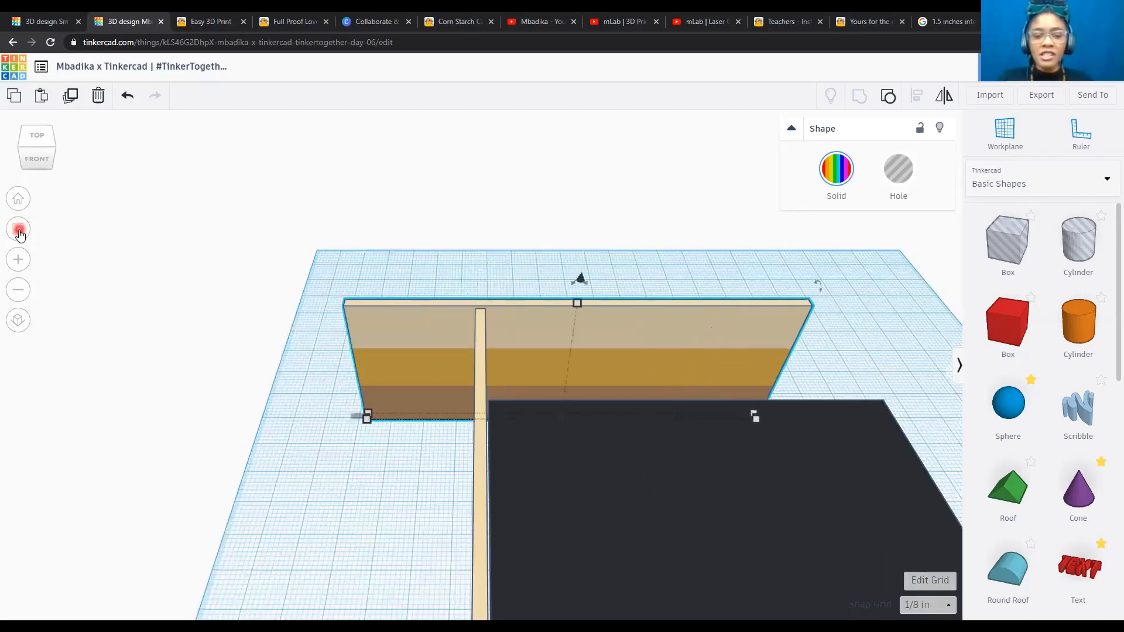
pyautogui.press('Right')
pyautogui.press('Right')
pyautogui.press('Right')
pyautogui.press('Right')
pyautogui.press('Right')
pyautogui.press('Right')
pyautogui.press('Right')
pyautogui.press('Right')
pyautogui.press('Right')
pyautogui.press('Right')
pyautogui.press('Right')
pyautogui.press('Right')
pyautogui.press('Right')
pyautogui.press('Right')
pyautogui.press('Right')
pyautogui.press('Right')
pyautogui.press('Right')
pyautogui.press('Right')
pyautogui.press('Right')
pyautogui.press('Right')
pyautogui.press('Right')
pyautogui.press('Right')
pyautogui.press('Right')
pyautogui.press('Right')
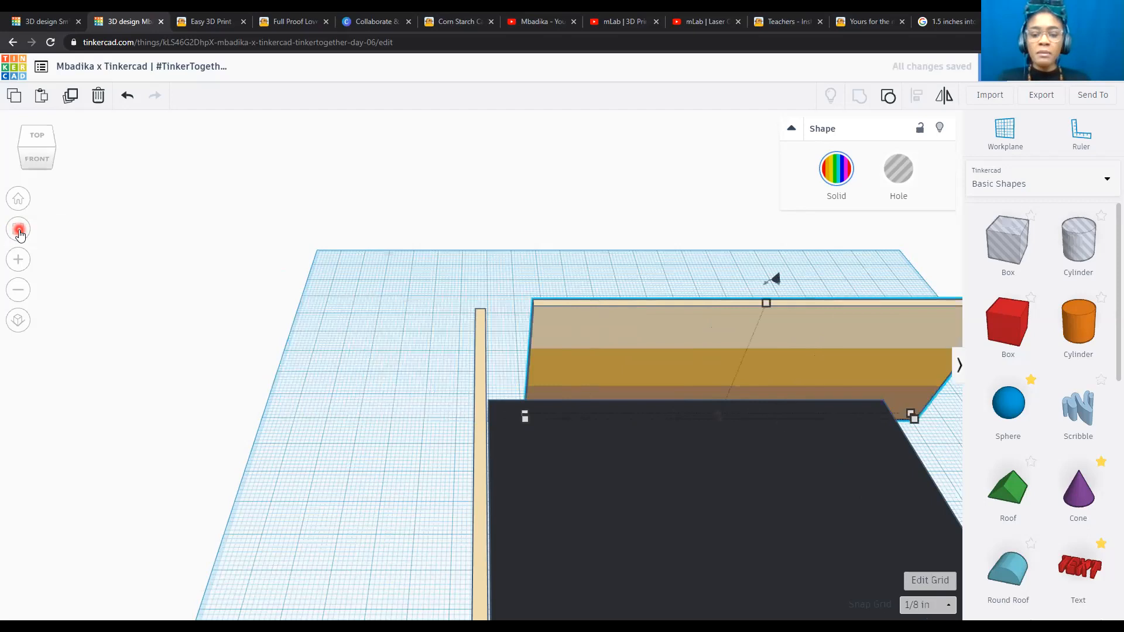
pyautogui.press('Left')
pyautogui.press('Left')
pyautogui.press('Left')
pyautogui.press('Left')
pyautogui.press('Left')
pyautogui.press('Left')
pyautogui.press('Left')
pyautogui.press('Left')
pyautogui.press('Left')
pyautogui.press('Left')
pyautogui.press('Left')
pyautogui.press('Left')
pyautogui.press('Left')
pyautogui.press('Left')
pyautogui.press('Left')
pyautogui.press('Left')
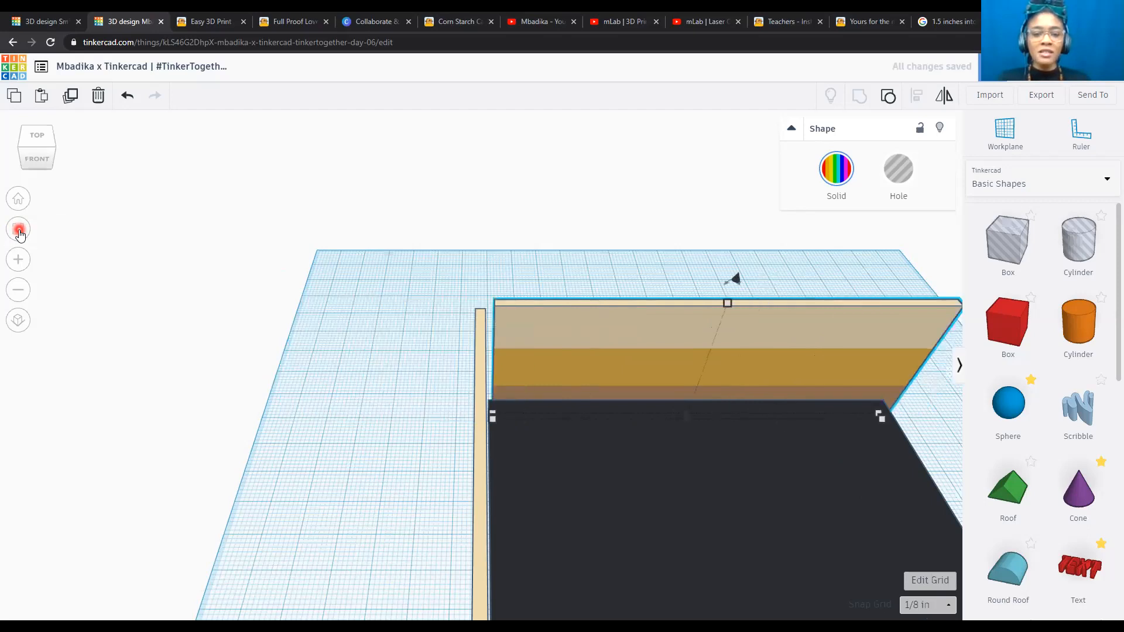
pyautogui.press('Left')
pyautogui.press('Left')
pyautogui.press('Left')
pyautogui.press('Left')
pyautogui.press('Left')
pyautogui.press('Left')
pyautogui.press('Left')
pyautogui.press('Left')
pyautogui.press('Left')
pyautogui.press('Left')
pyautogui.press('Right')
pyautogui.press('Right')
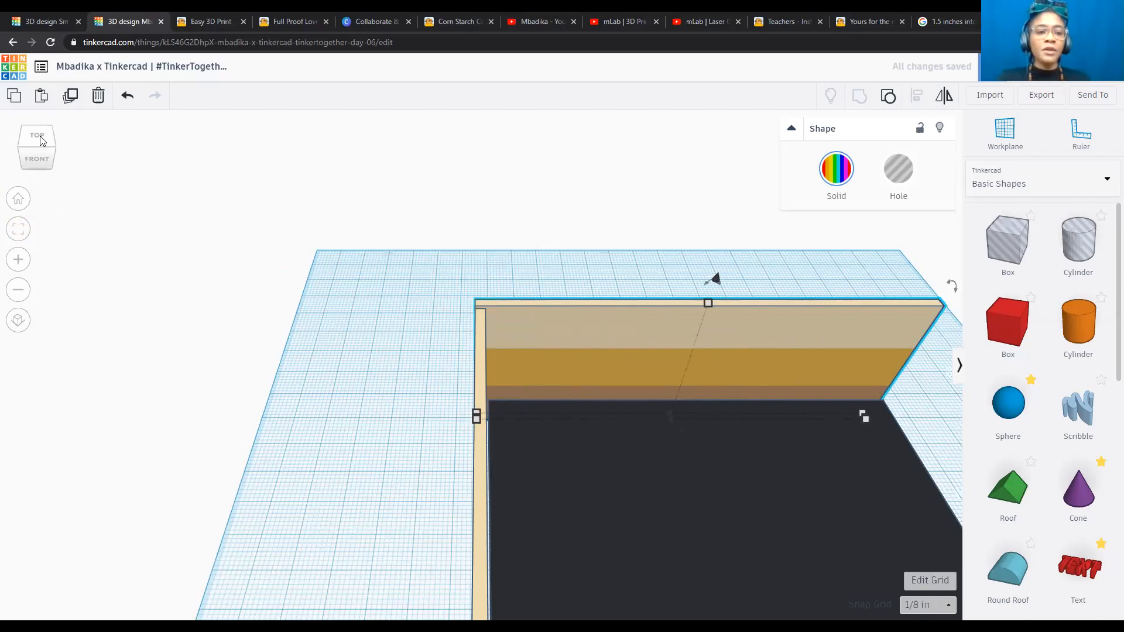
pyautogui.press('Right')
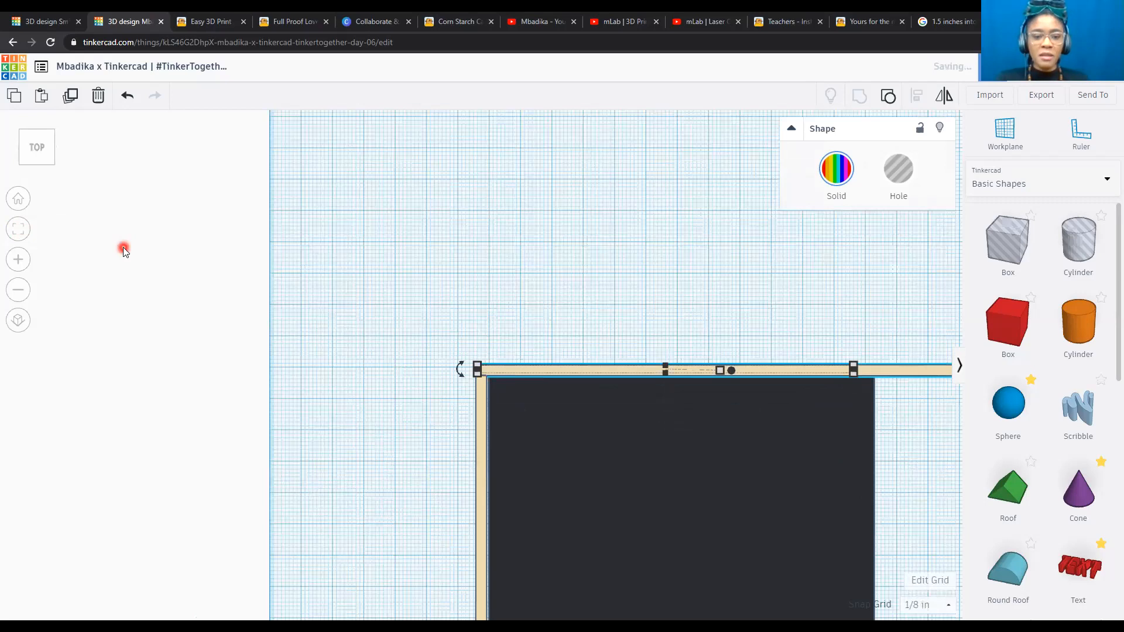
pyautogui.press('Right')
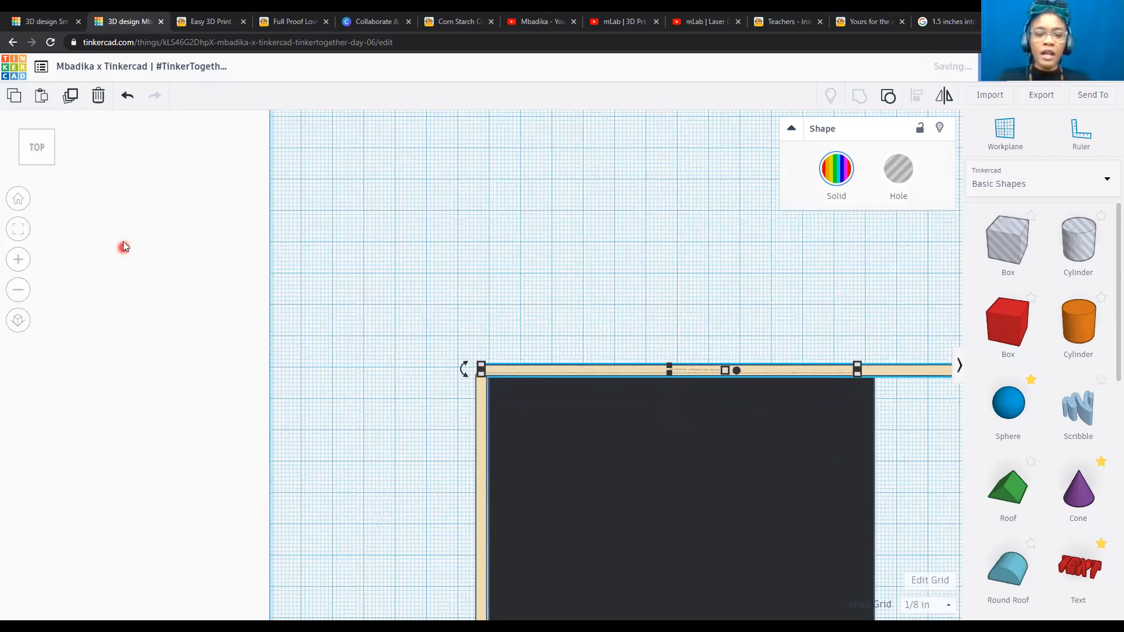
pyautogui.press('Left')
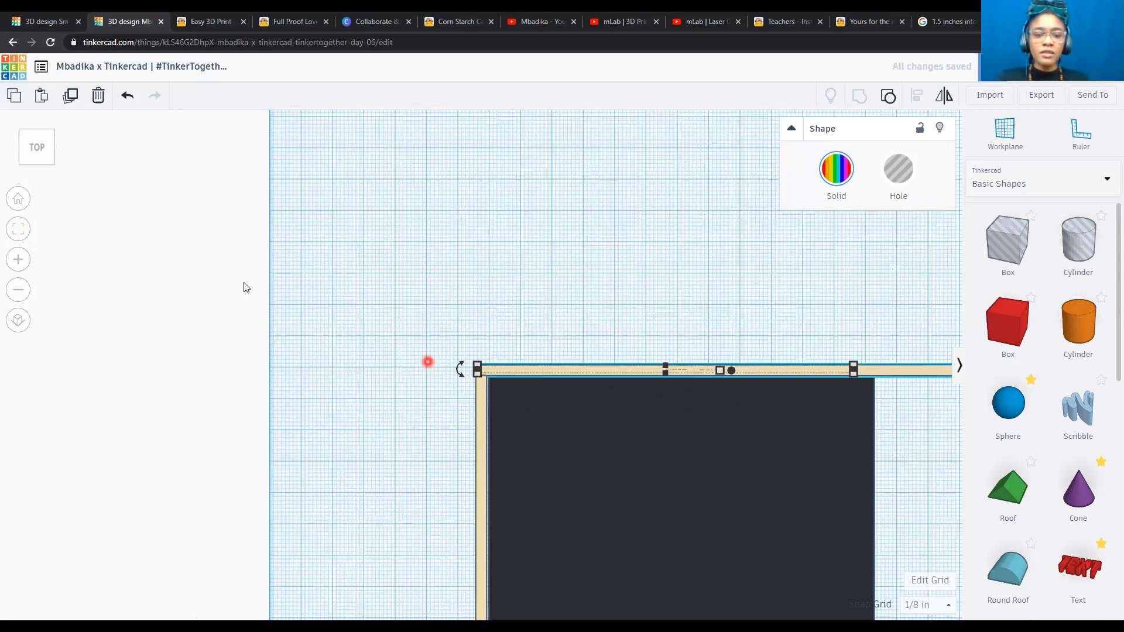
pyautogui.click(18, 198)
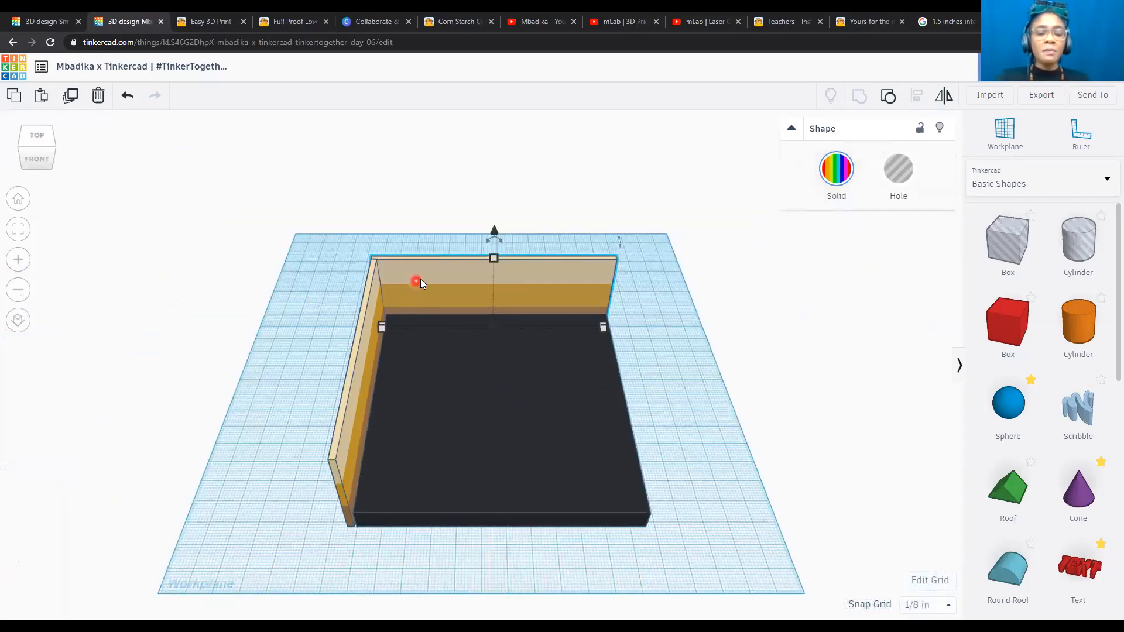
pyautogui.click(453, 467)
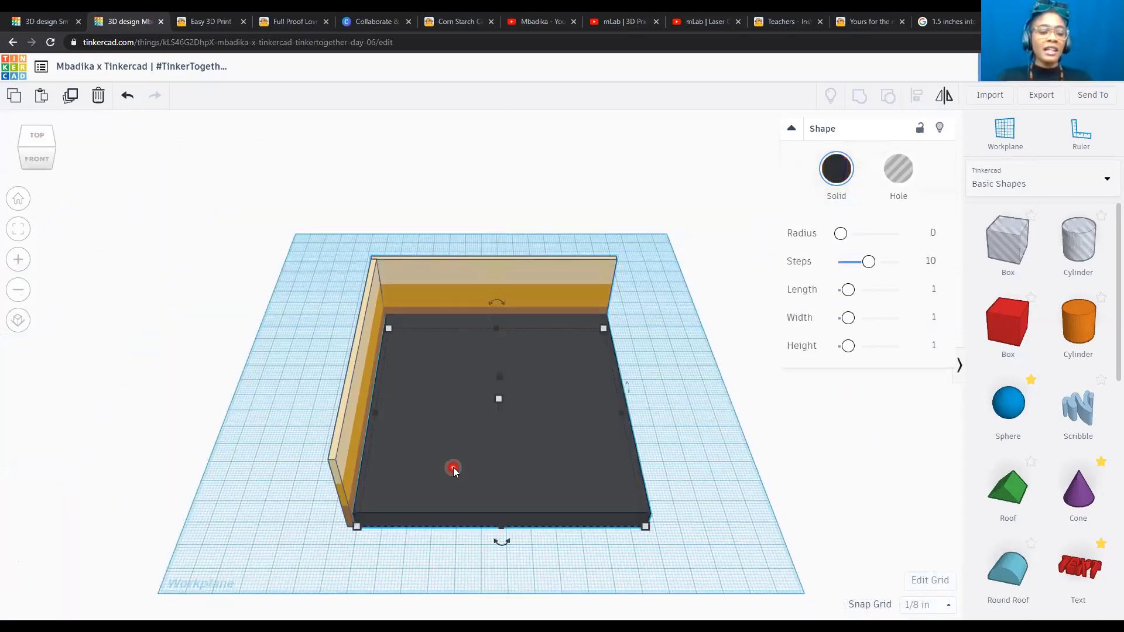
# Align the black base and the rear board so both are centred on each other along the base's width.
pyautogui.keyDown('shift'); pyautogui.click(428, 262); pyautogui.keyUp('shift')
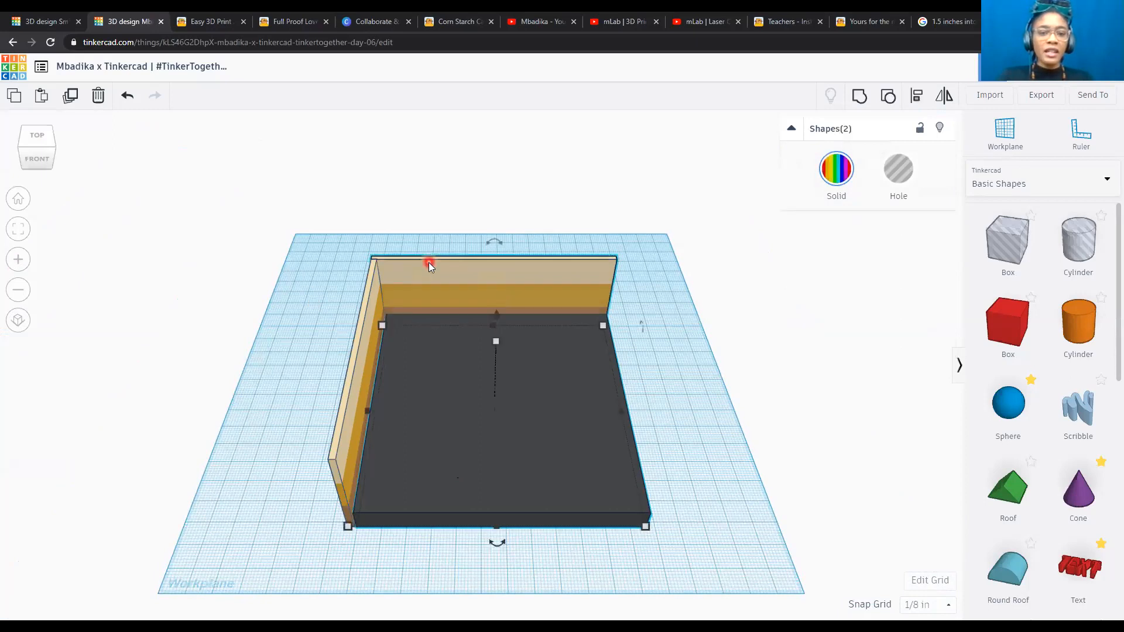
pyautogui.click(918, 103)
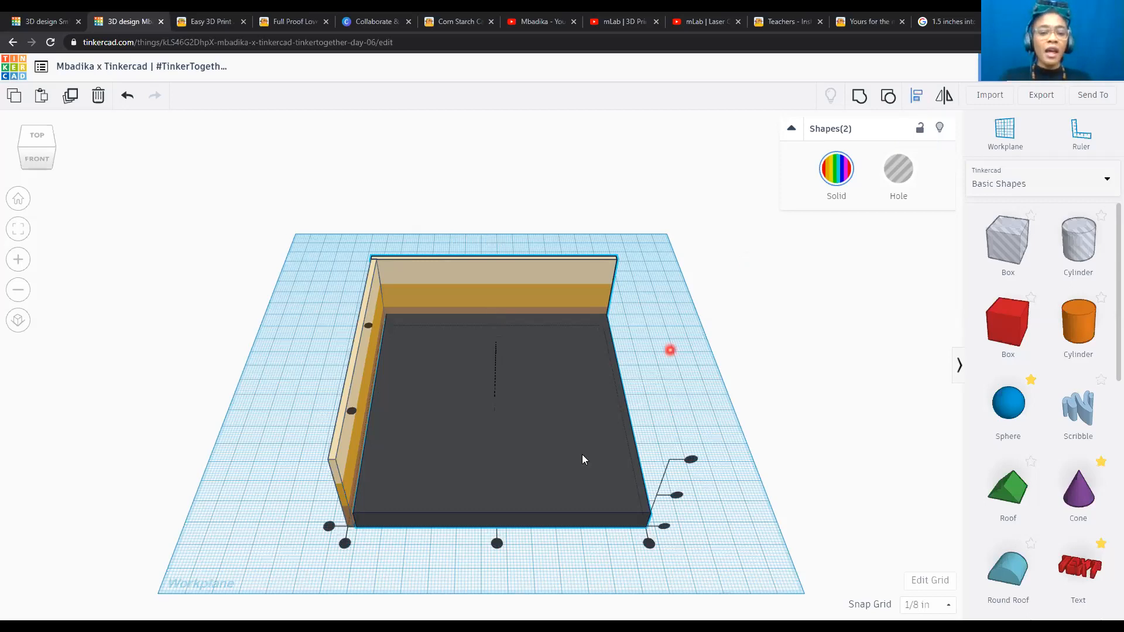
pyautogui.click(497, 544)
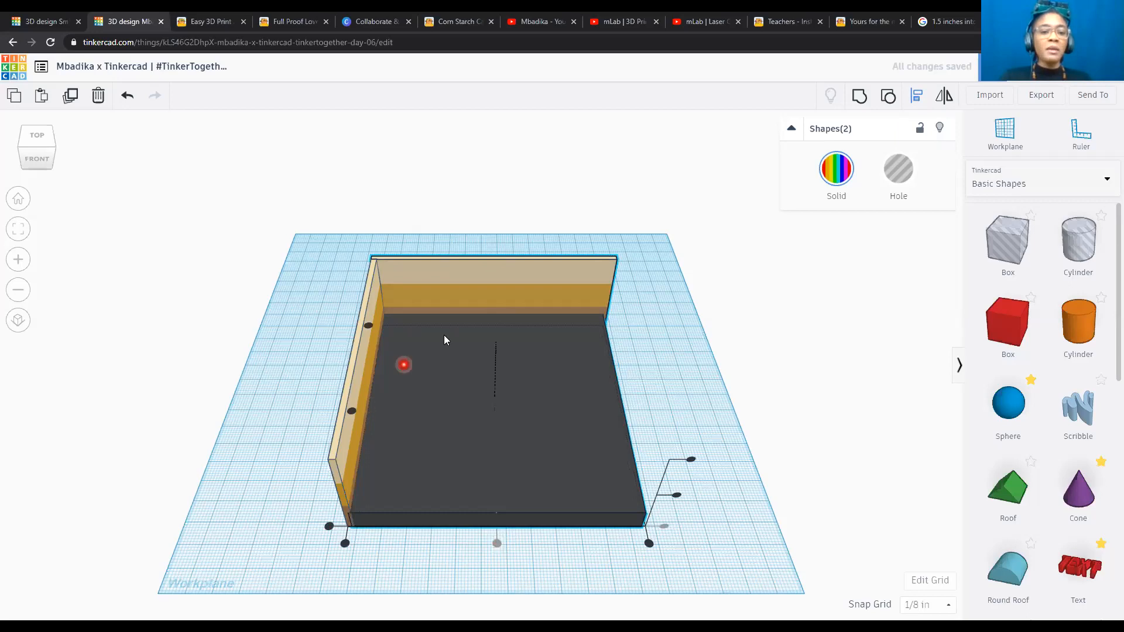
pyautogui.click(32, 140)
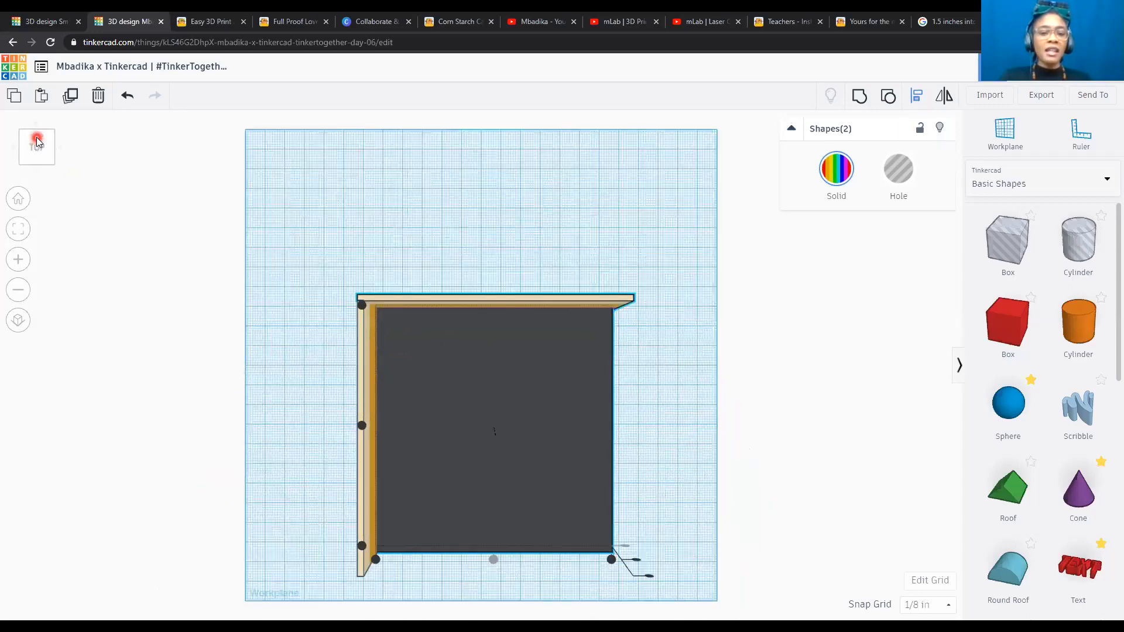
pyautogui.click(36, 162)
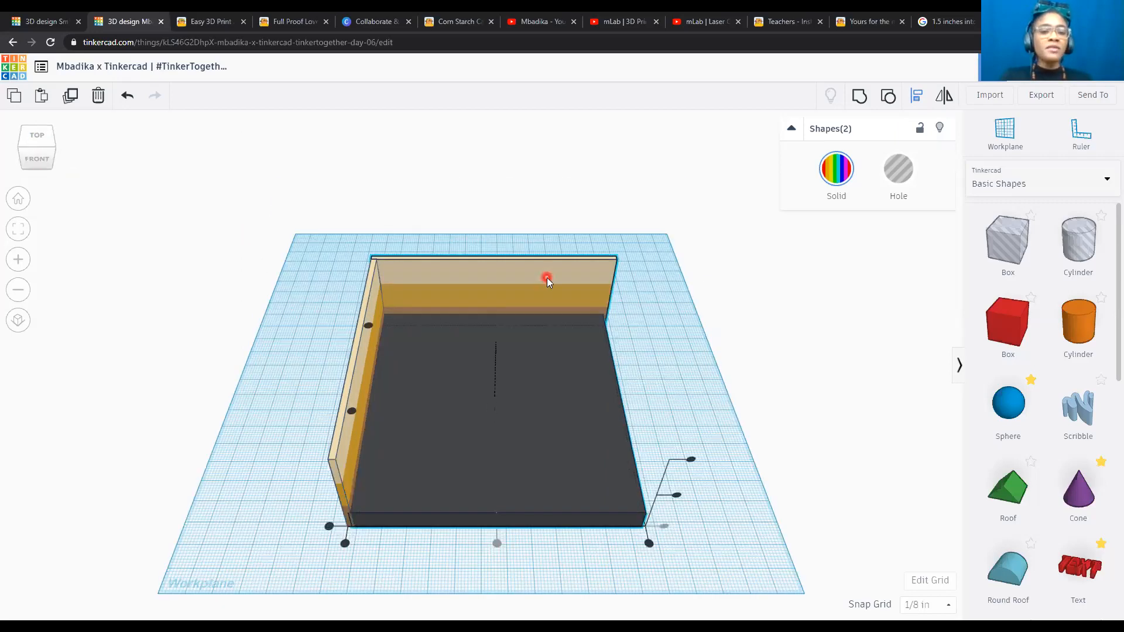
pyautogui.click(547, 277)
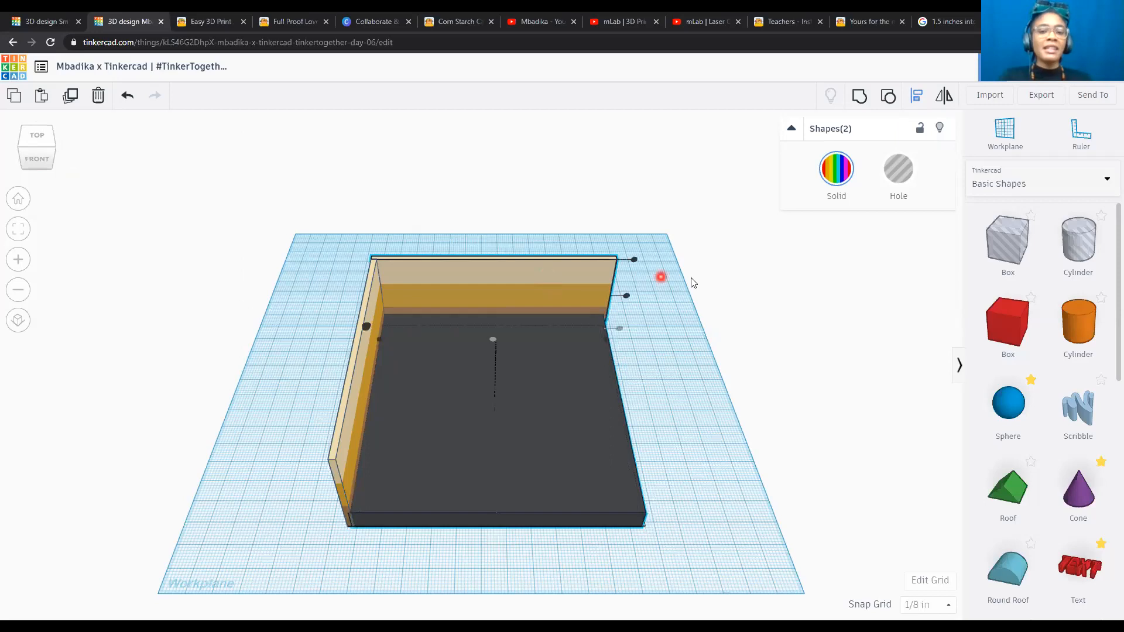
pyautogui.click(723, 372)
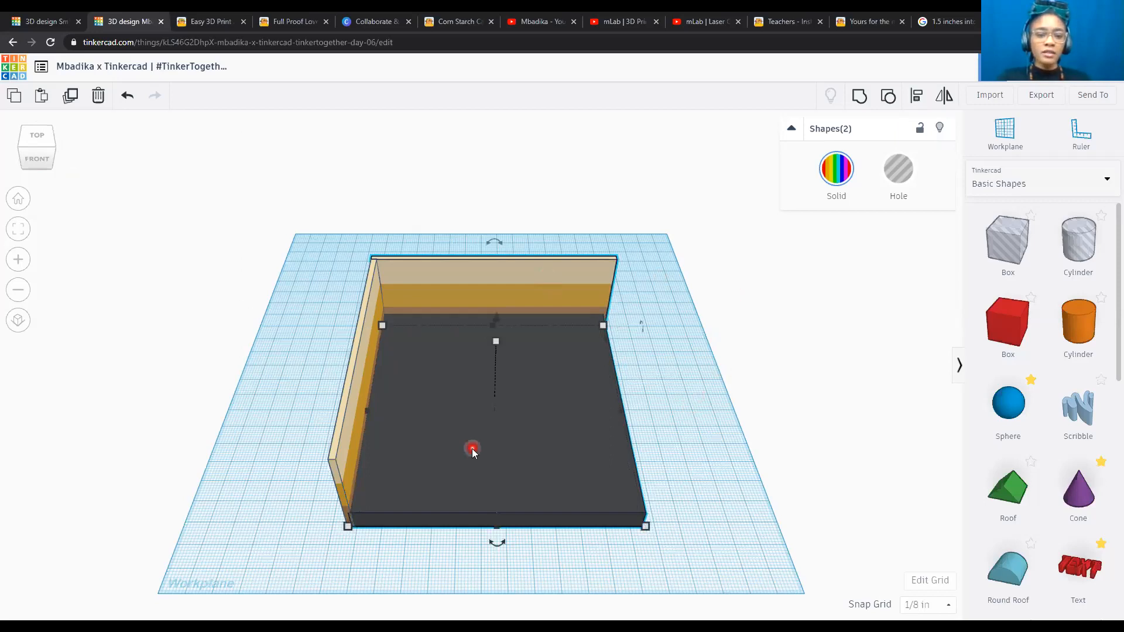
# Duplicate the rear board in place and rotate the copy 90 degrees about the vertical axis.
pyautogui.click(349, 447)
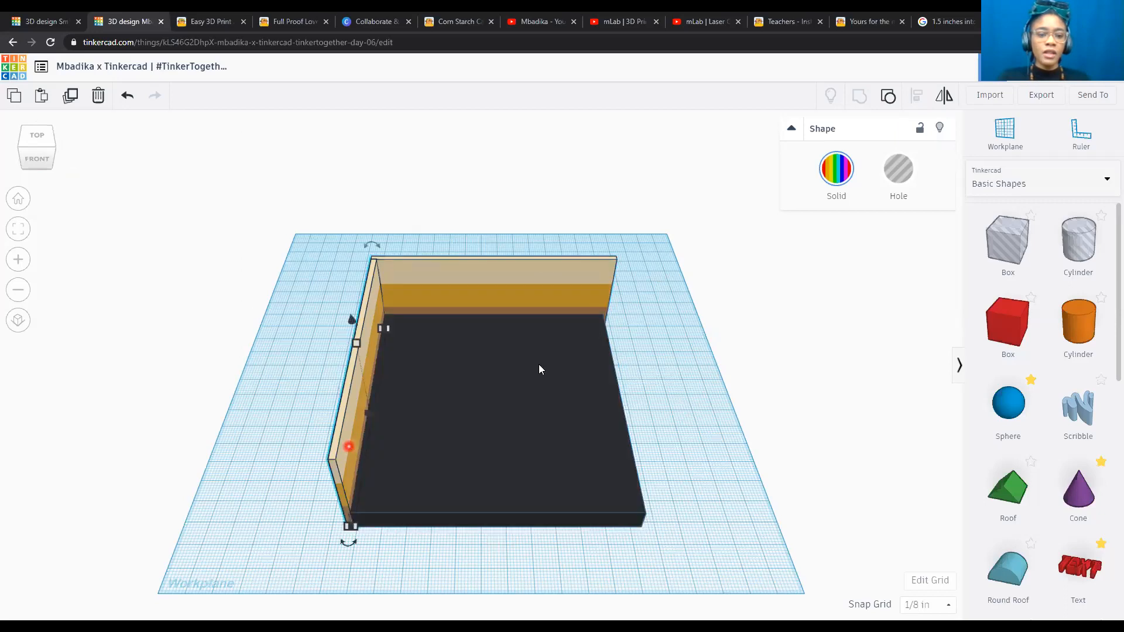
pyautogui.click(542, 277)
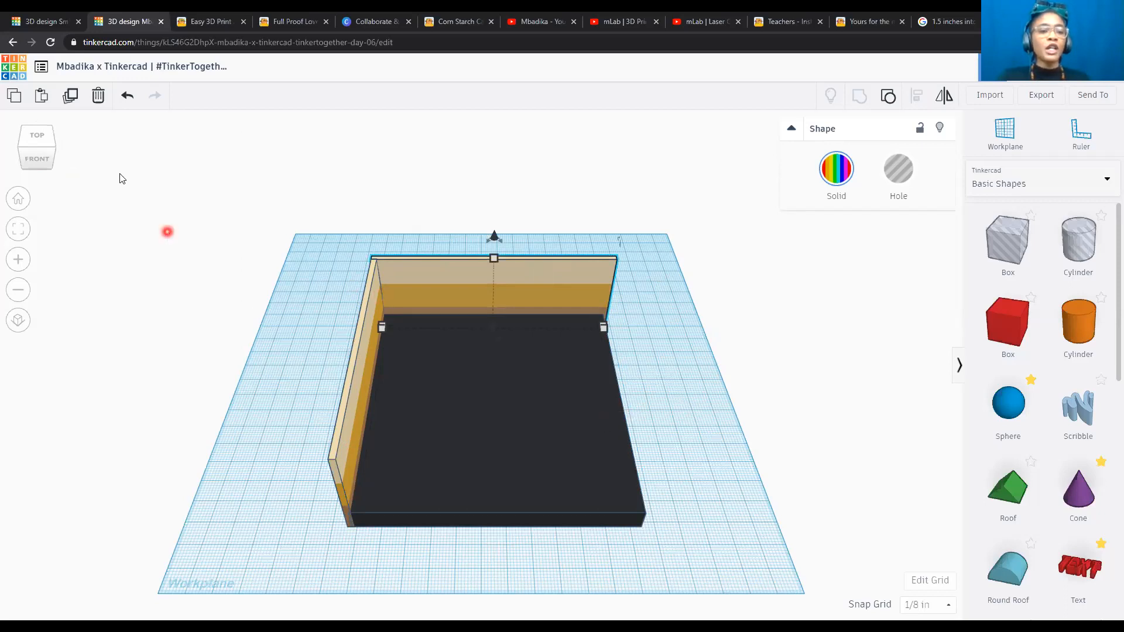
pyautogui.click(70, 103)
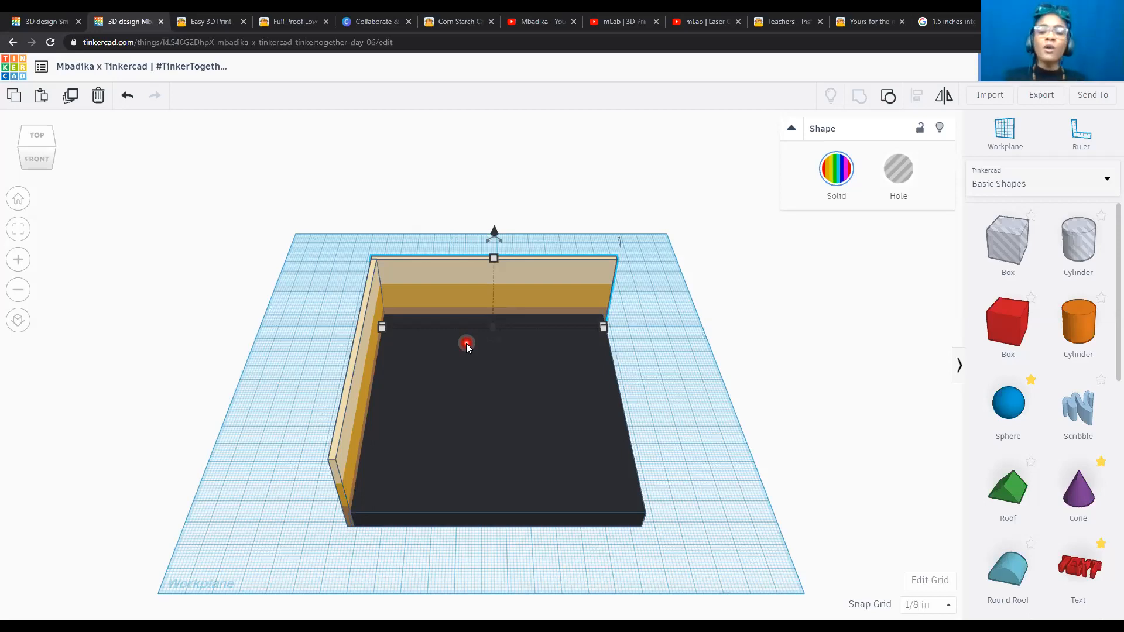
pyautogui.click(54, 156)
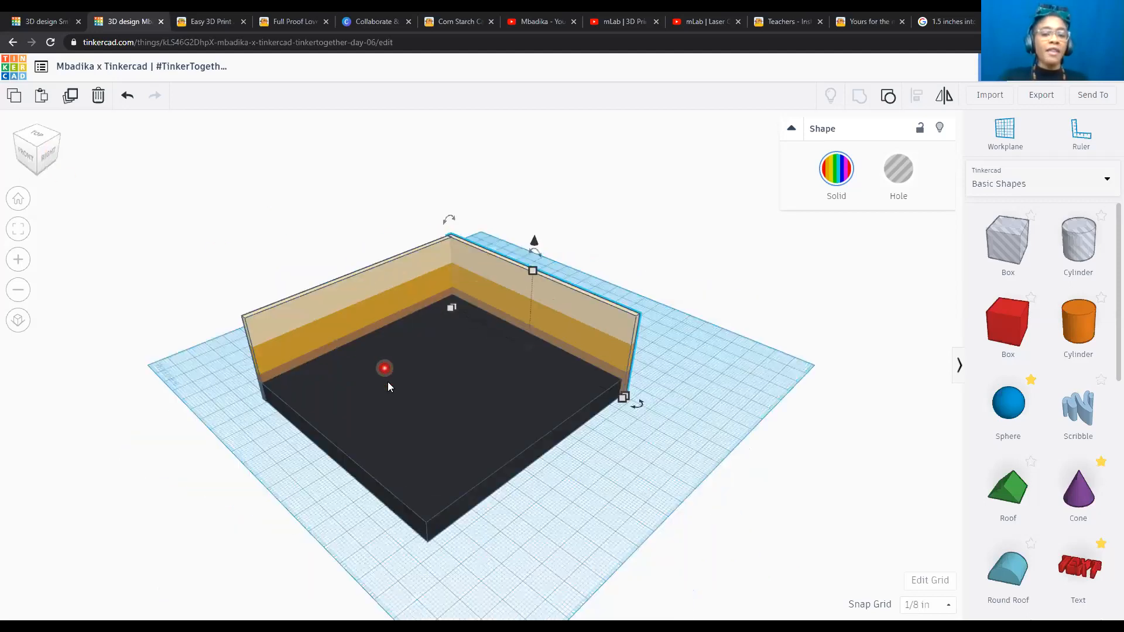
pyautogui.moveTo(642, 408)
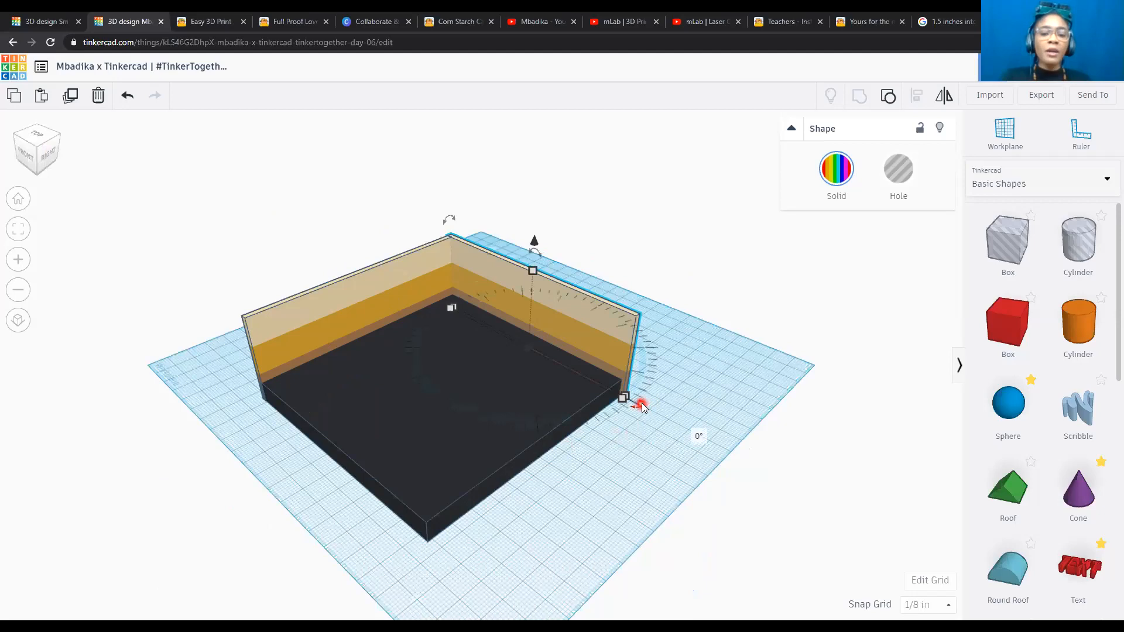
pyautogui.moveTo(579, 434); pyautogui.dragTo(396, 452)
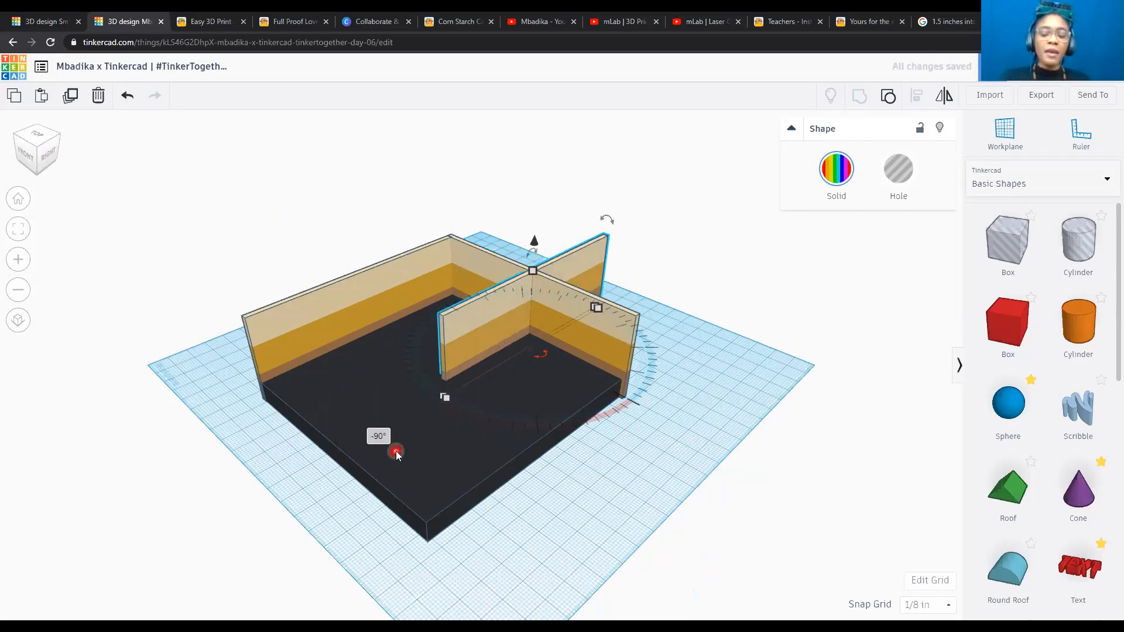
# Move the rotated board copy sideways until it stands along the base's open right edge.
pyautogui.click(23, 146)
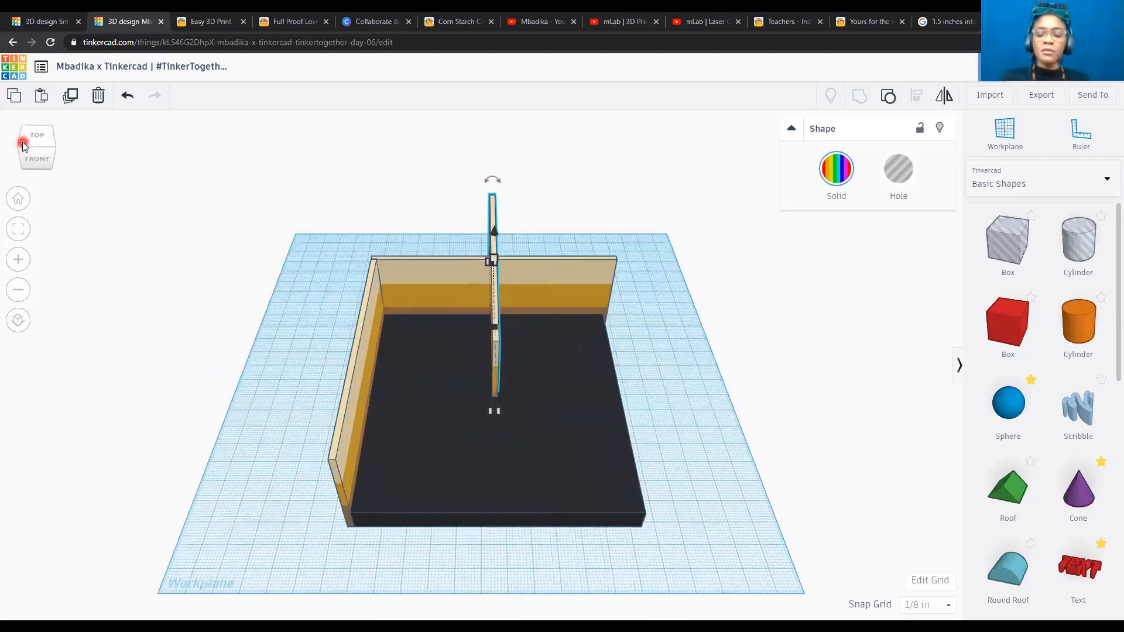
pyautogui.press('Right')
pyautogui.press('Right')
pyautogui.press('Right')
pyautogui.press('Right')
pyautogui.press('Right')
pyautogui.press('Right')
pyautogui.press('Right')
pyautogui.press('Right')
pyautogui.press('Right')
pyautogui.press('Right')
pyautogui.press('Right')
pyautogui.press('Right')
pyautogui.press('Right')
pyautogui.press('Right')
pyautogui.press('Right')
pyautogui.press('Right')
pyautogui.press('Right')
pyautogui.press('Right')
pyautogui.press('Right')
pyautogui.press('Right')
pyautogui.press('Right')
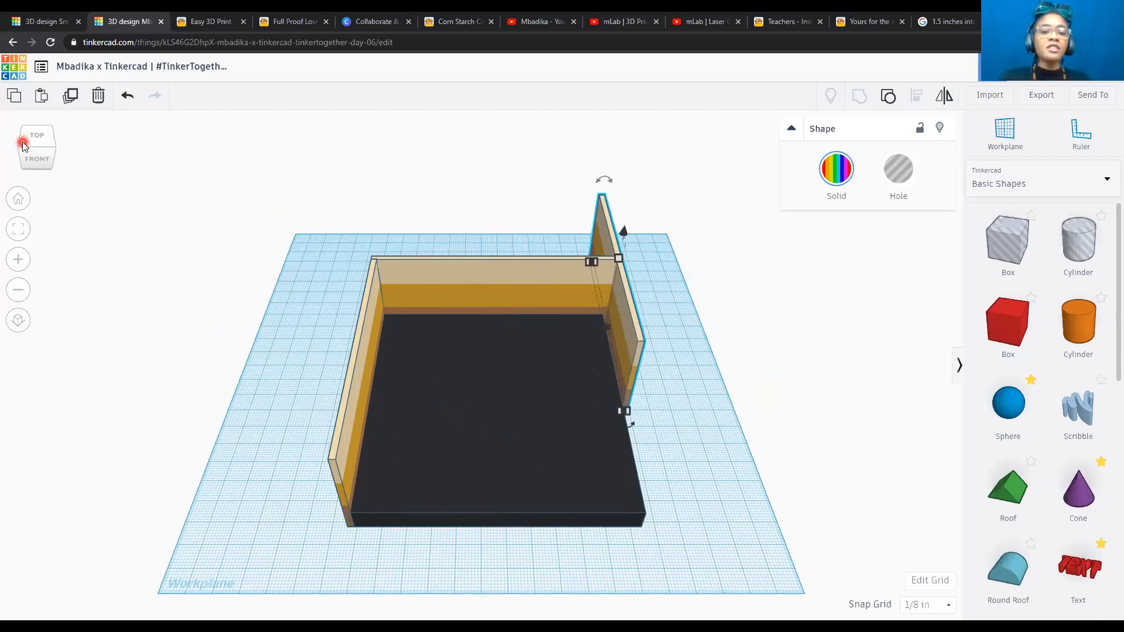
pyautogui.press('Right')
pyautogui.press('Right')
pyautogui.press('Right')
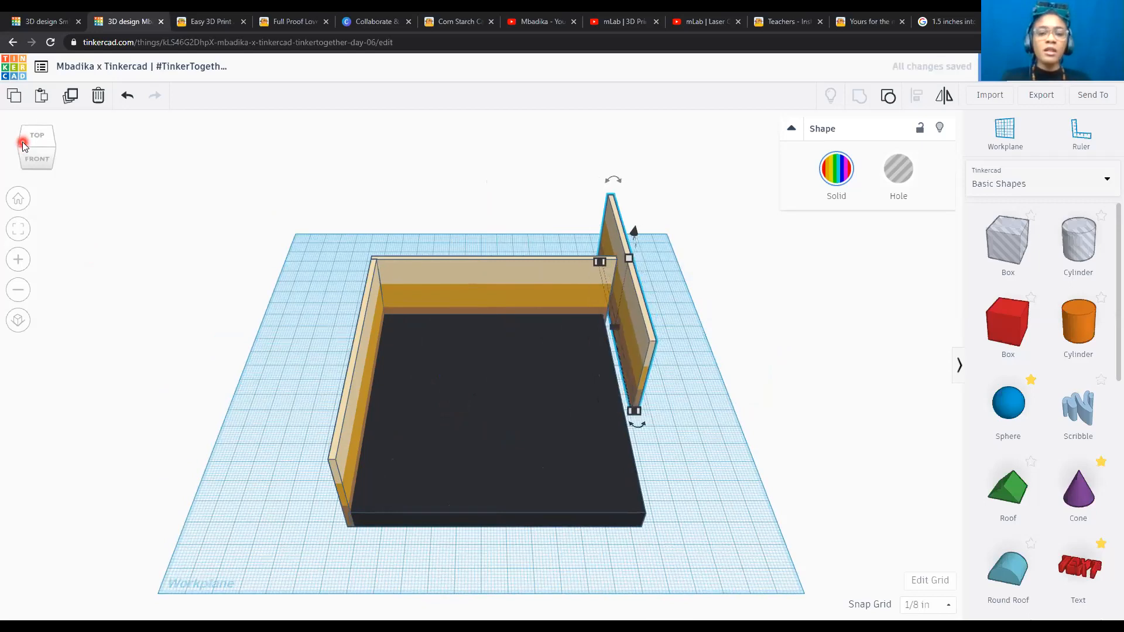
pyautogui.press('Left')
pyautogui.press('Left')
pyautogui.press('Left')
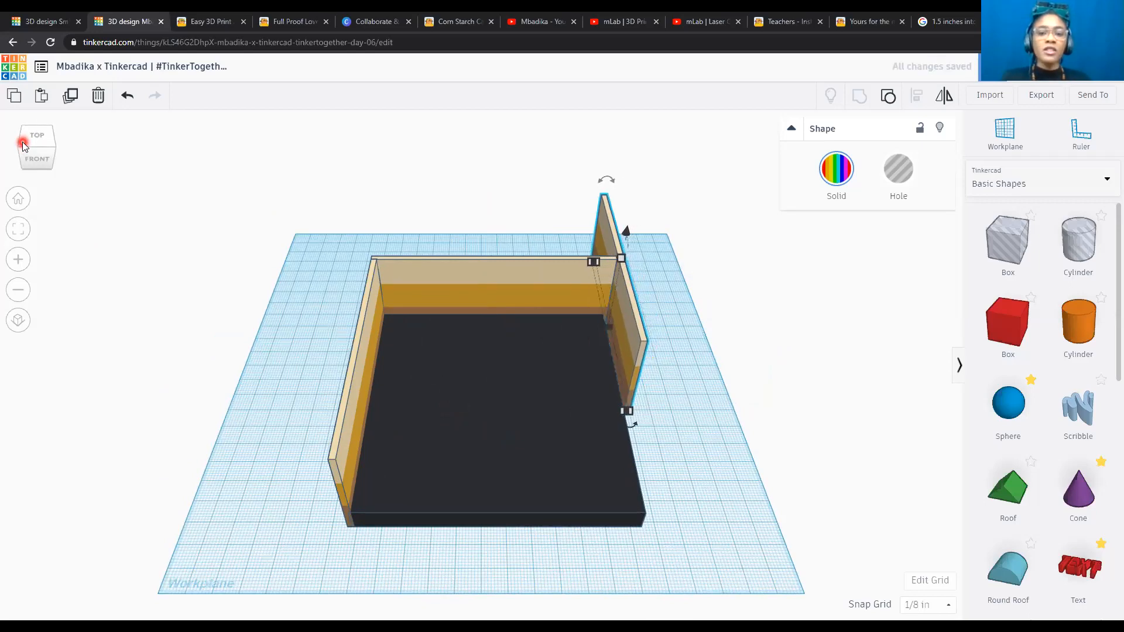
# Move the right side board forward along the base until its back end meets the rear board.
pyautogui.press('Down')
pyautogui.press('Down')
pyautogui.press('Down')
pyautogui.press('Down')
pyautogui.press('Down')
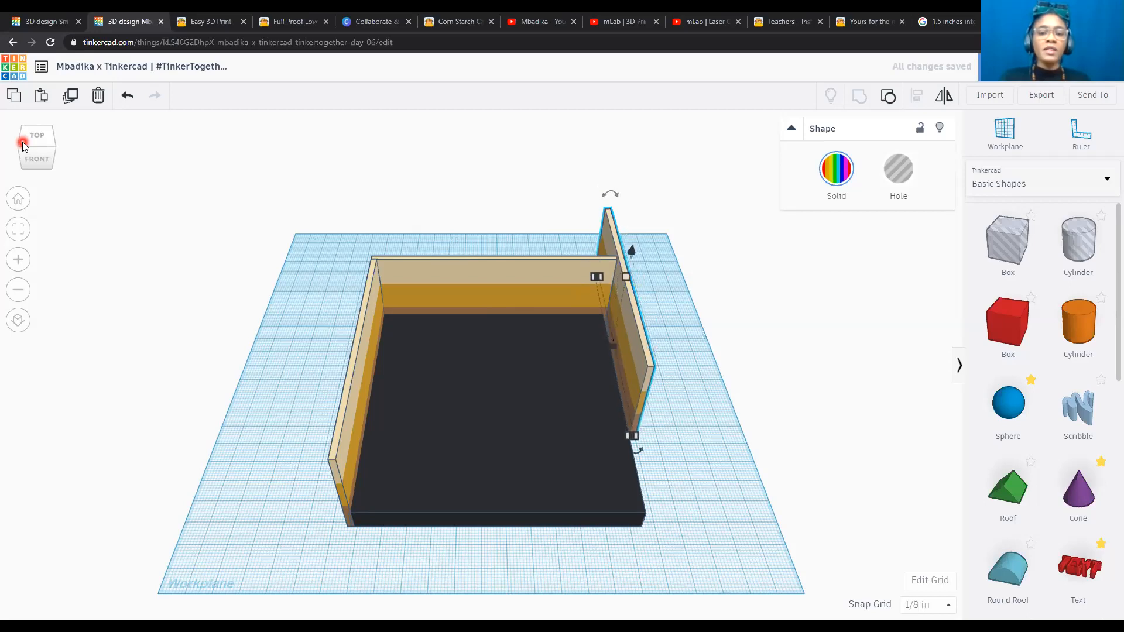
pyautogui.press('Down')
pyautogui.press('Down')
pyautogui.press('Down')
pyautogui.press('Down')
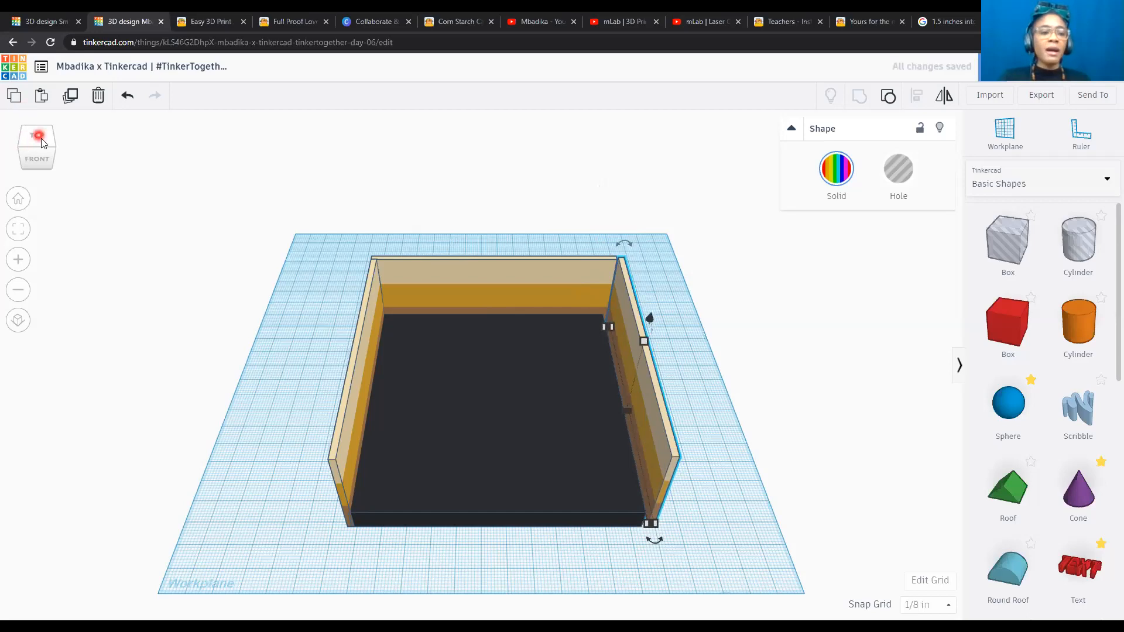
# Fine-tune the right side board from above until its outer face is flush with the rear board's end.
pyautogui.click(40, 141)
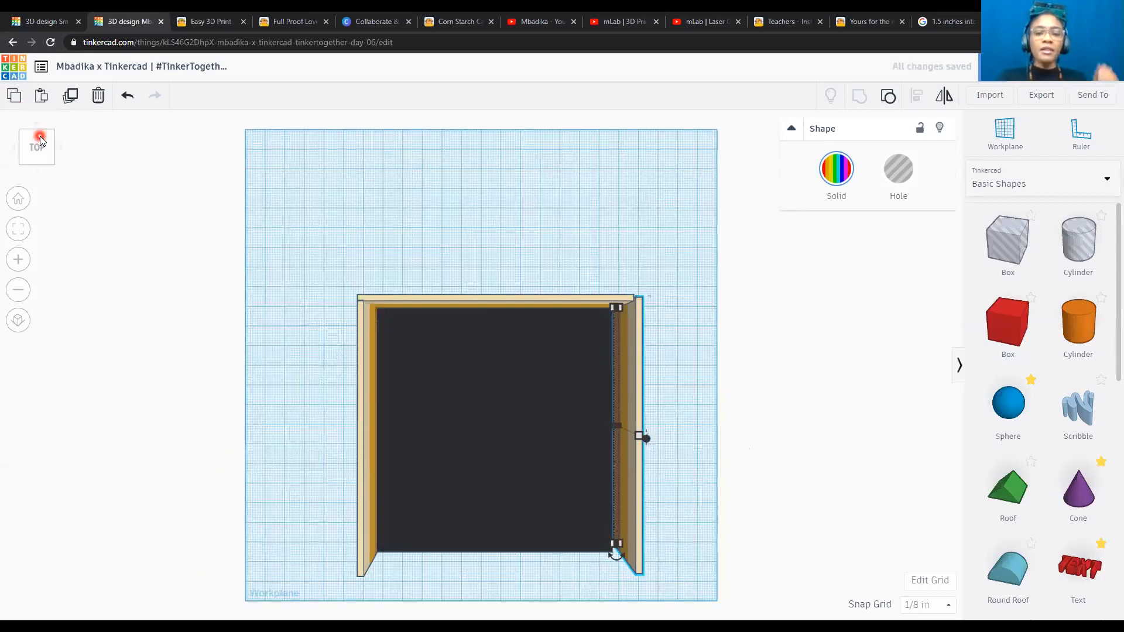
pyautogui.press('Left')
pyautogui.press('Left')
pyautogui.press('Left')
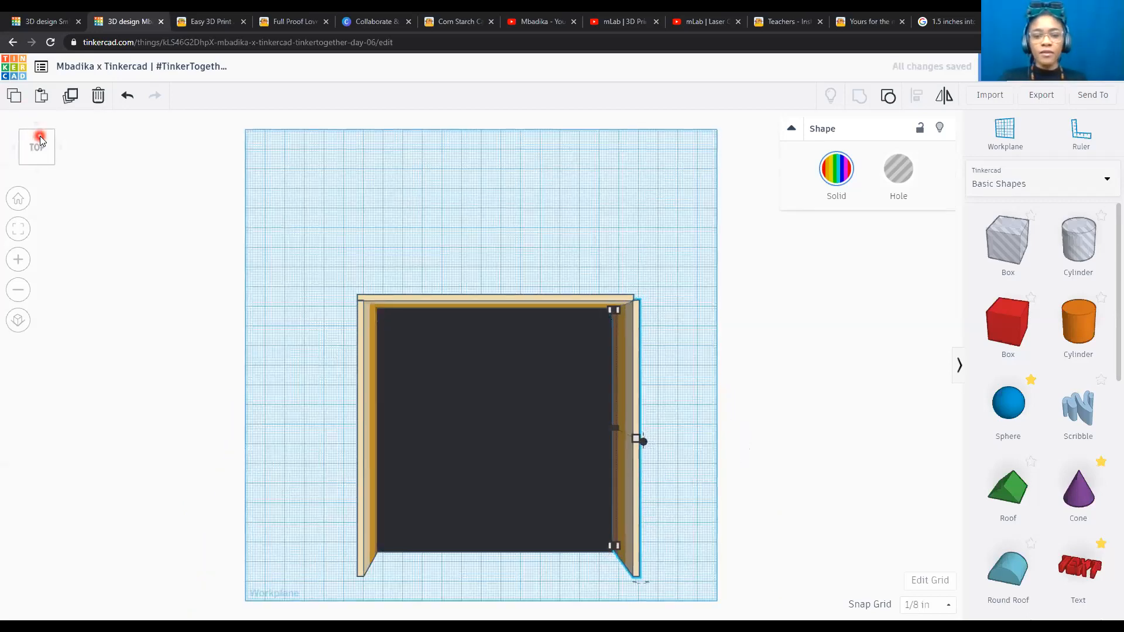
pyautogui.press('Up')
pyautogui.press('Down')
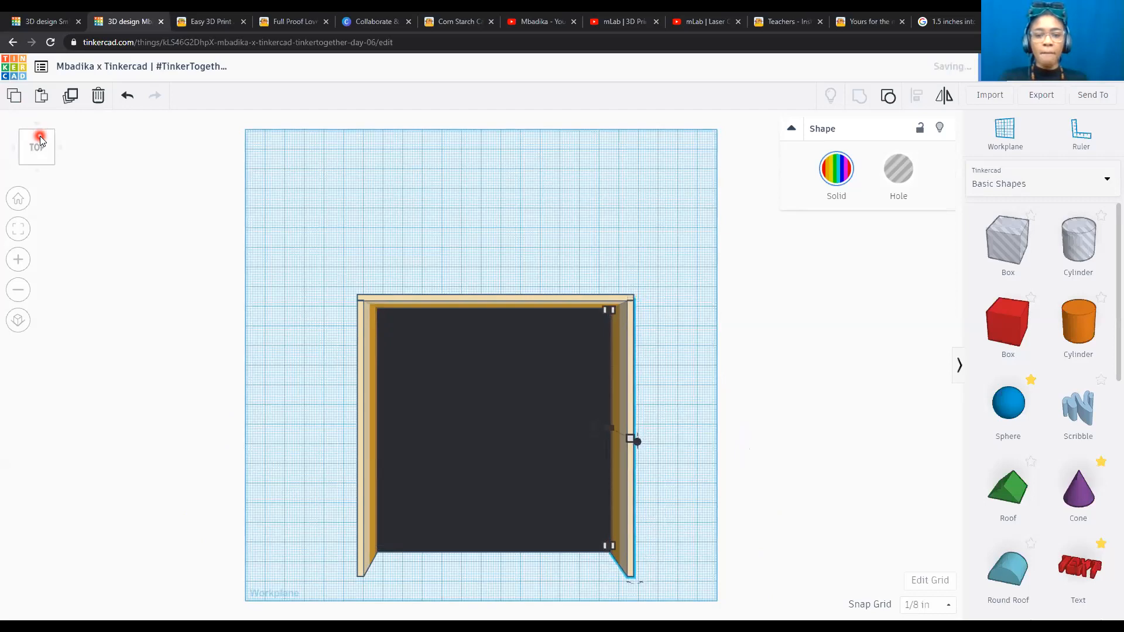
pyautogui.click(37, 166)
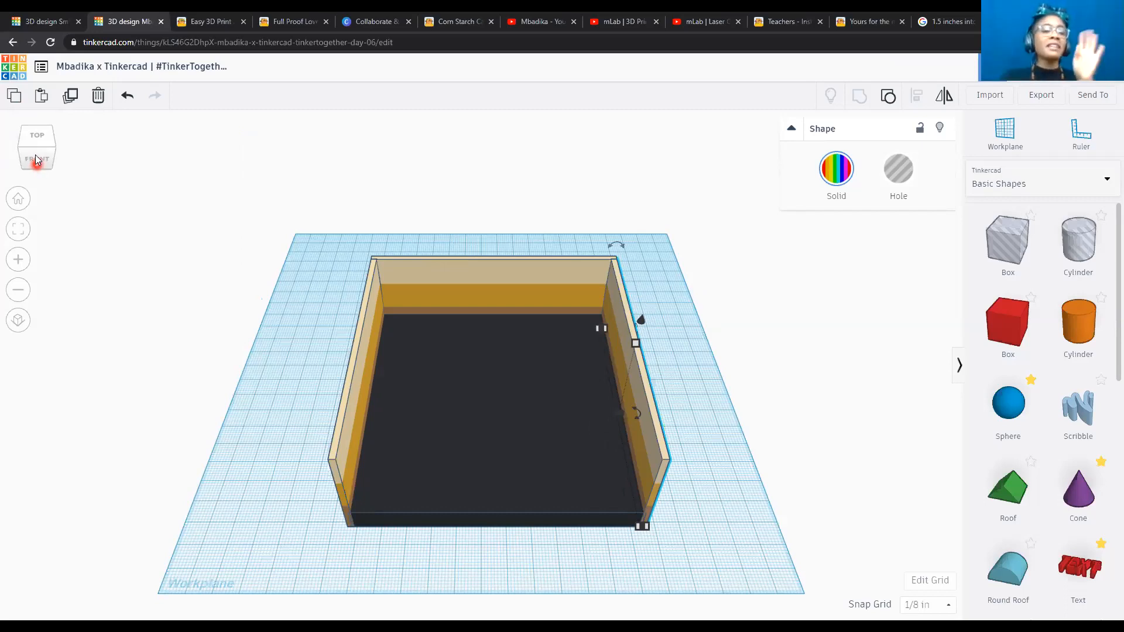
# Duplicate the right side board with the repeated rotation and move, and position the copy across the base's front edge.
pyautogui.click(70, 97)
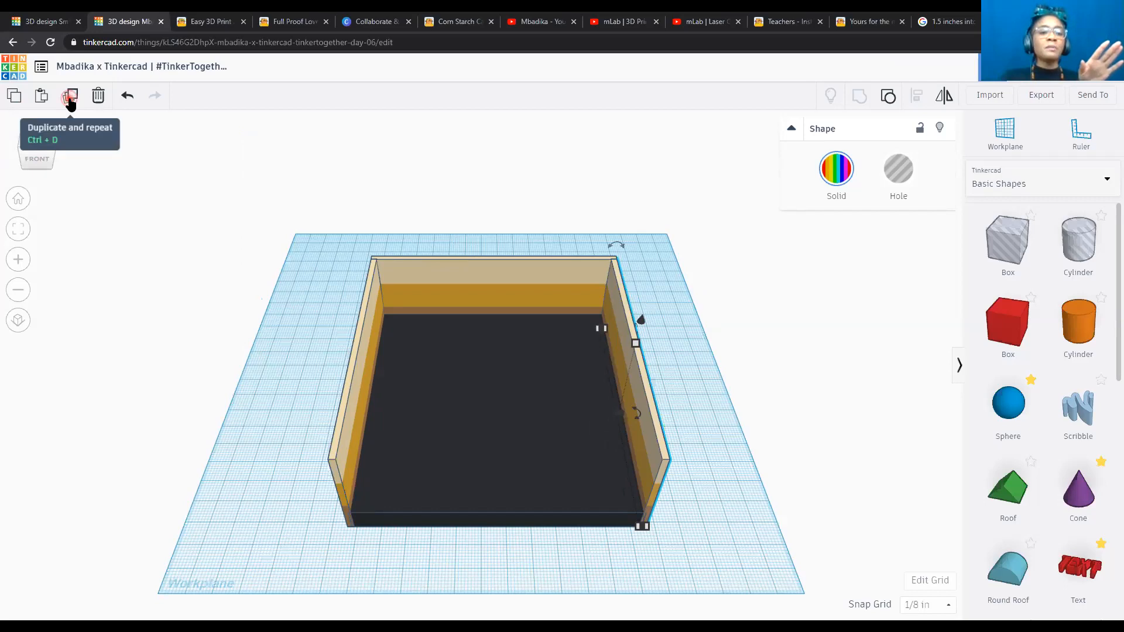
pyautogui.click(69, 98)
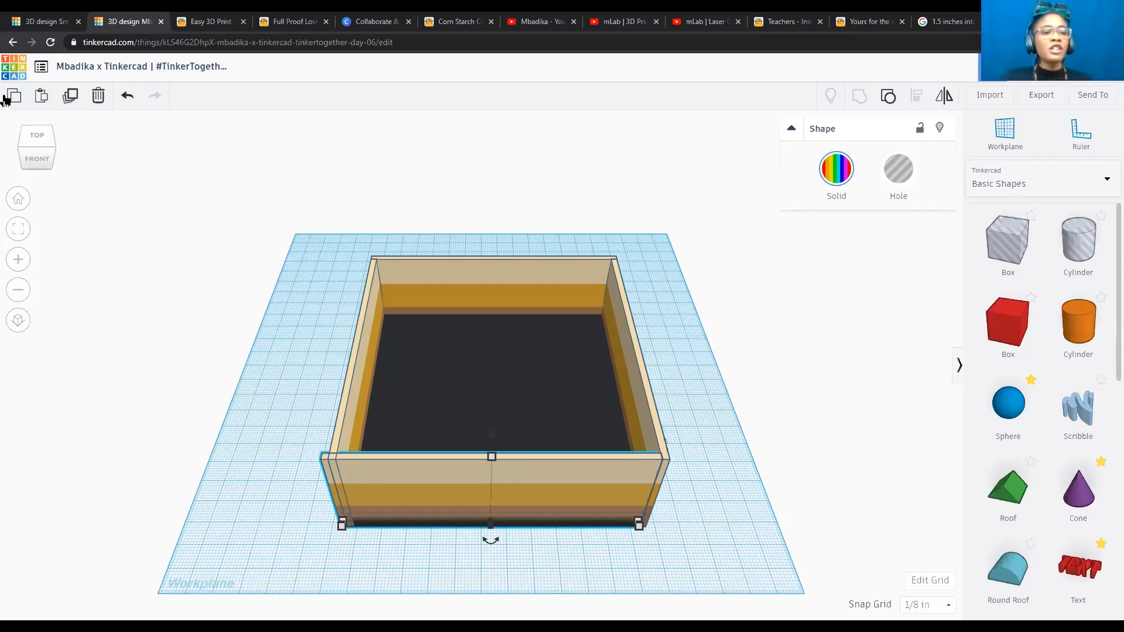
pyautogui.click(38, 139)
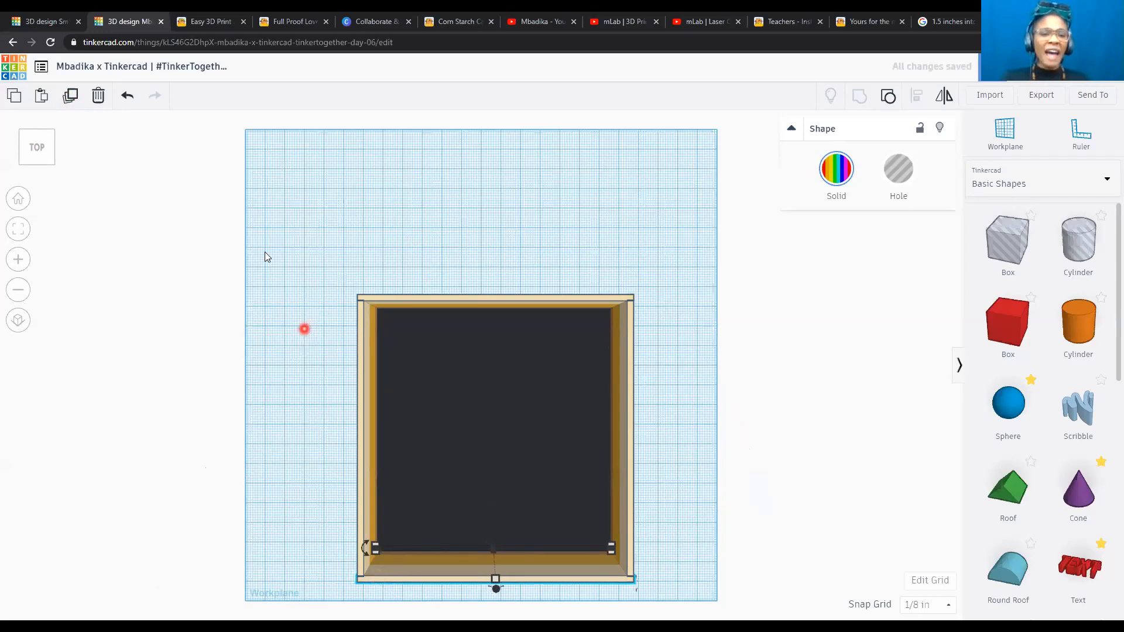
pyautogui.click(35, 165)
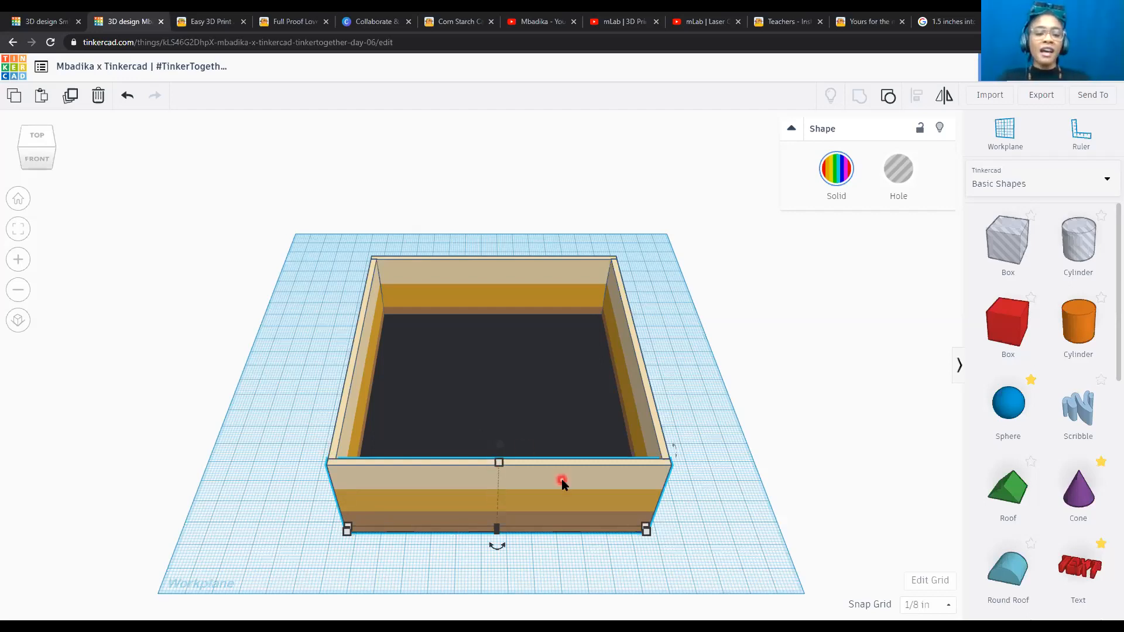
# Align the front board, the black base and the rear board on a common centre along the base's width.
pyautogui.keyDown('shift'); pyautogui.click(546, 391); pyautogui.keyUp('shift')
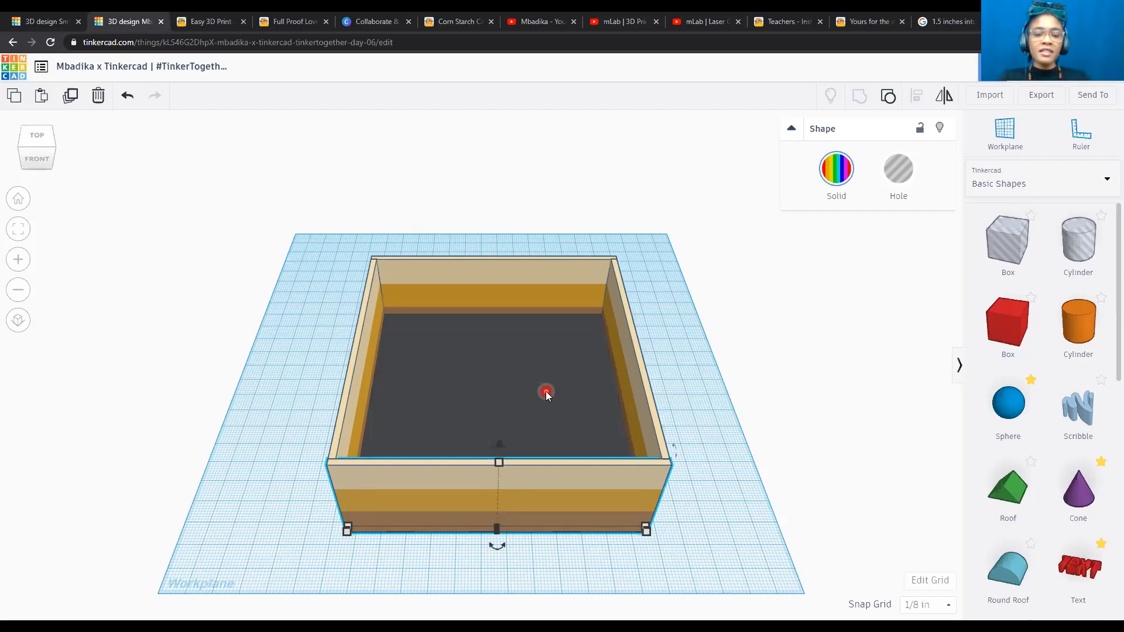
pyautogui.keyDown('shift'); pyautogui.click(528, 267); pyautogui.keyUp('shift')
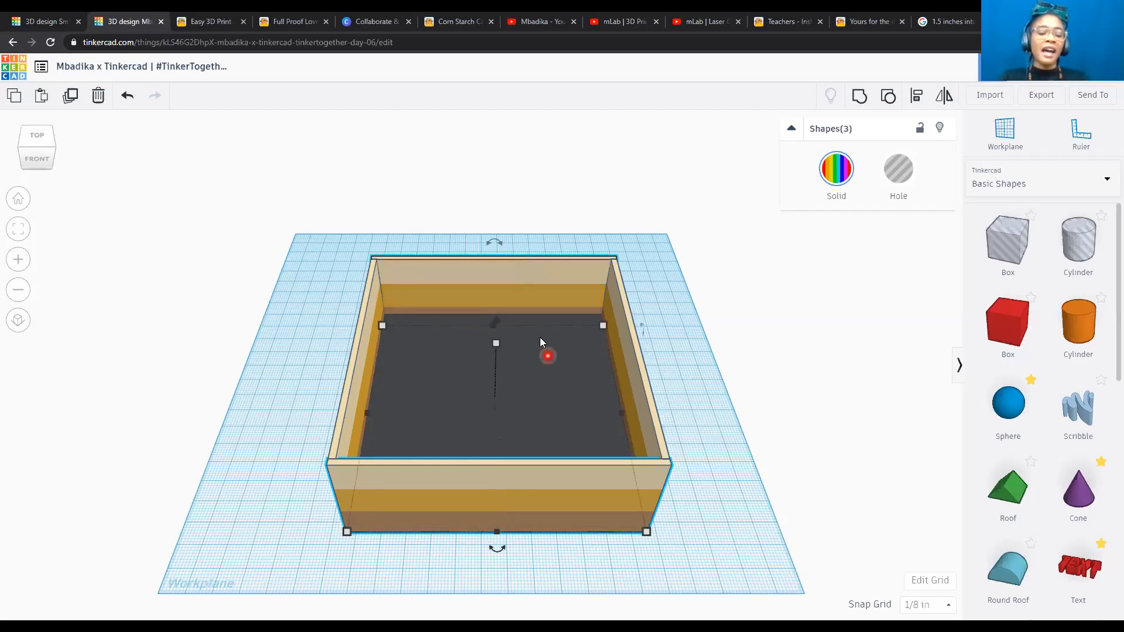
pyautogui.click(917, 98)
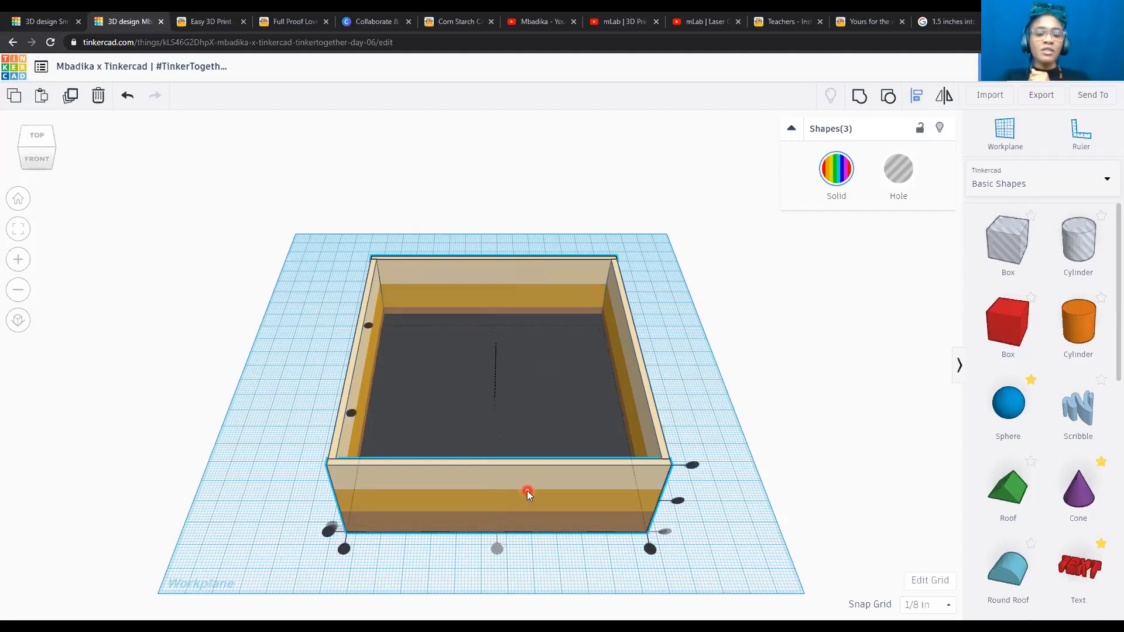
pyautogui.click(496, 548)
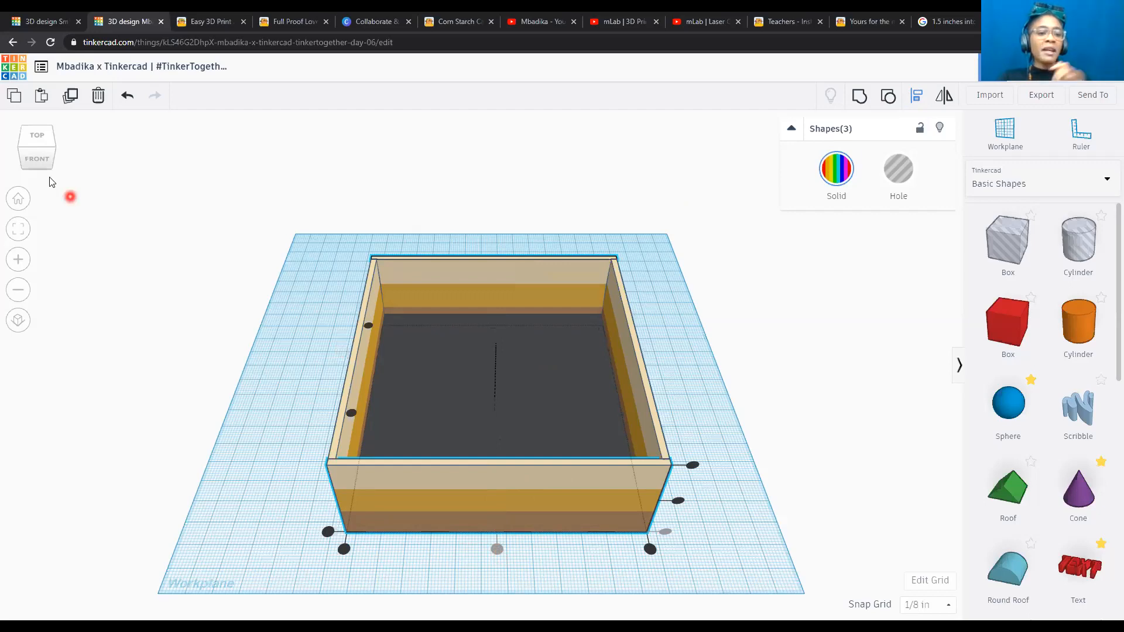
pyautogui.click(37, 166)
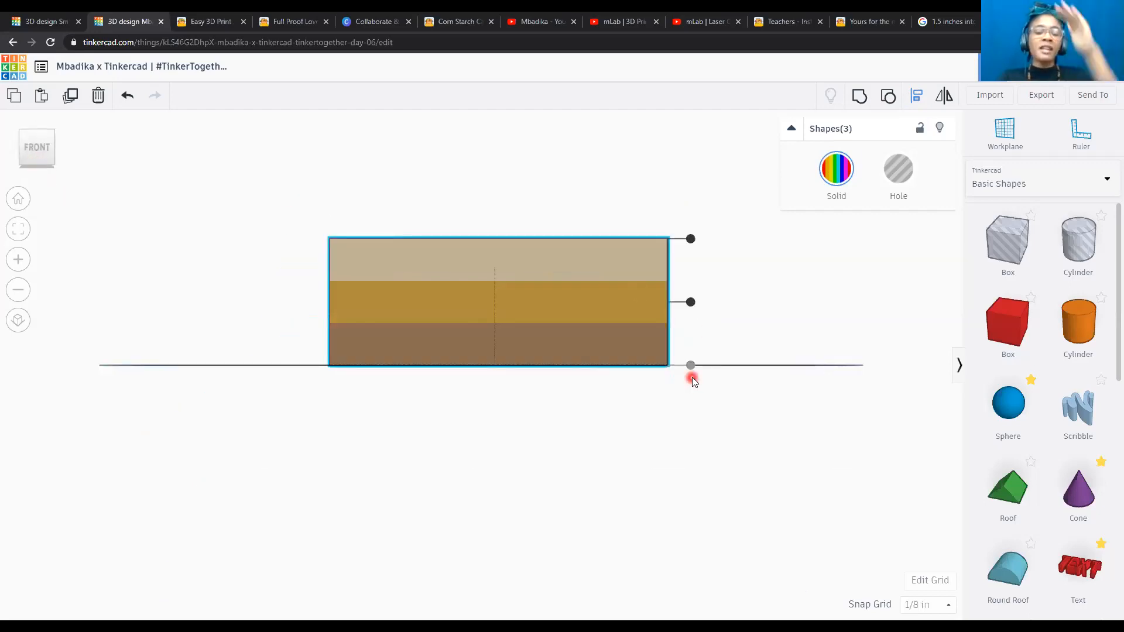
pyautogui.click(438, 280)
pyautogui.click(33, 133)
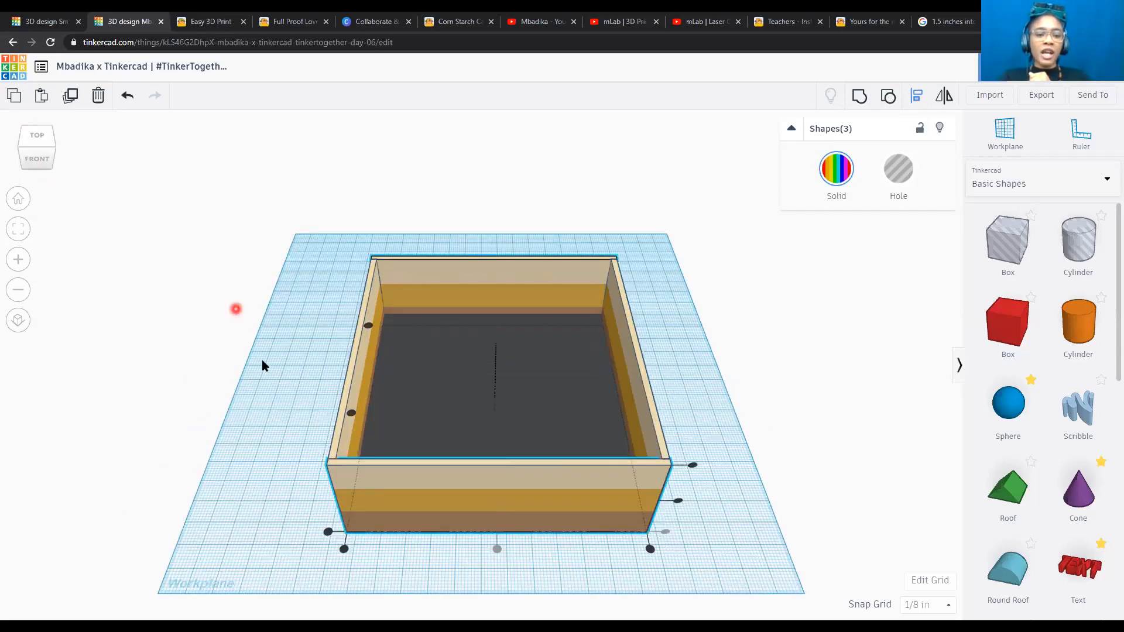
# Select the base with both side boards and check their front-to-back alignment, inspecting the box from above.
pyautogui.click(360, 364)
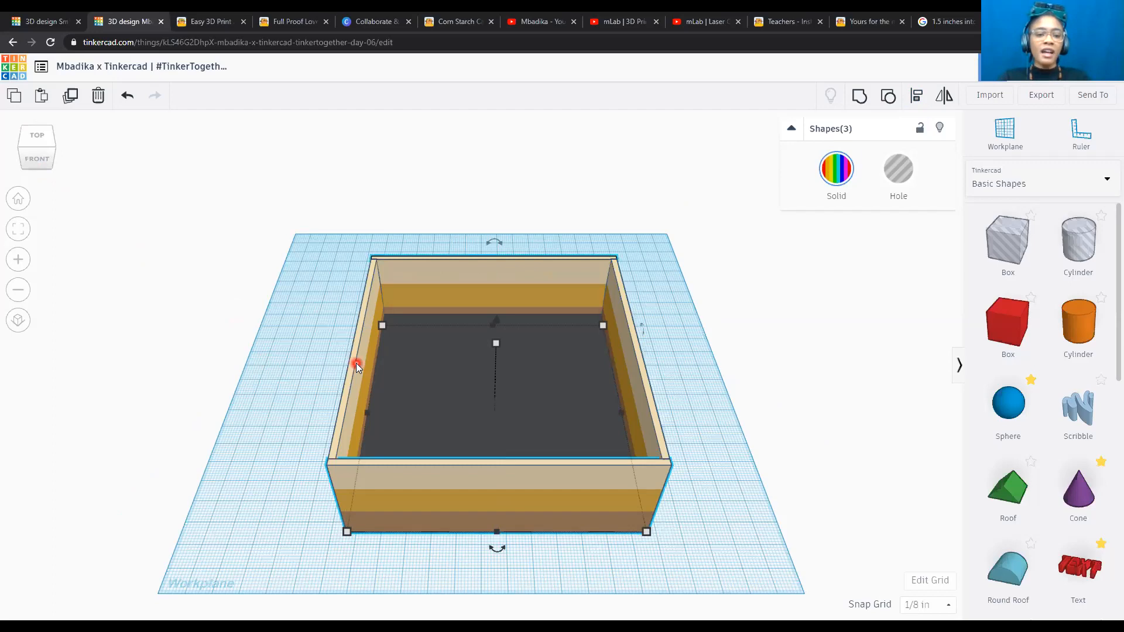
pyautogui.click(356, 363)
pyautogui.click(500, 378)
pyautogui.keyDown('shift'); pyautogui.click(627, 367); pyautogui.keyUp('shift')
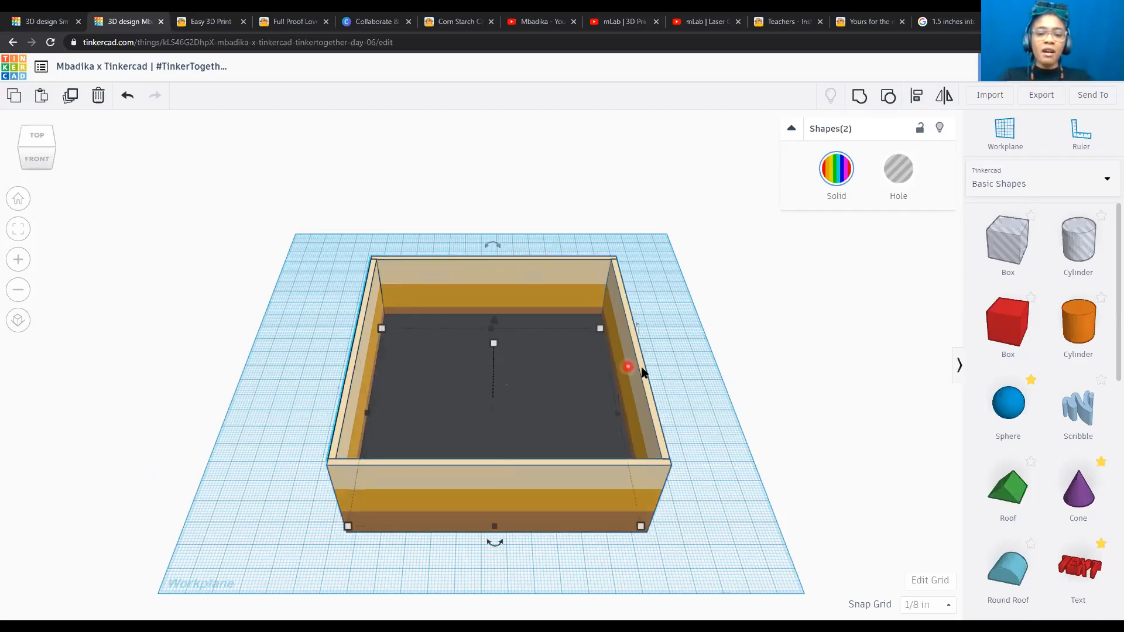
pyautogui.keyDown('shift'); pyautogui.click(641, 369); pyautogui.keyUp('shift')
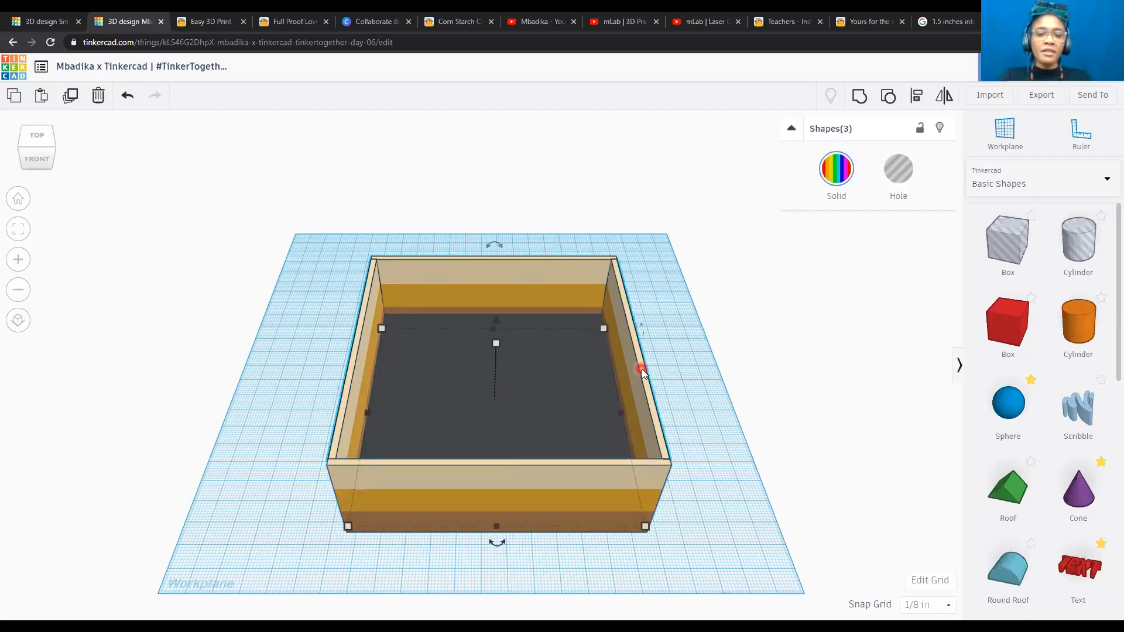
pyautogui.click(917, 100)
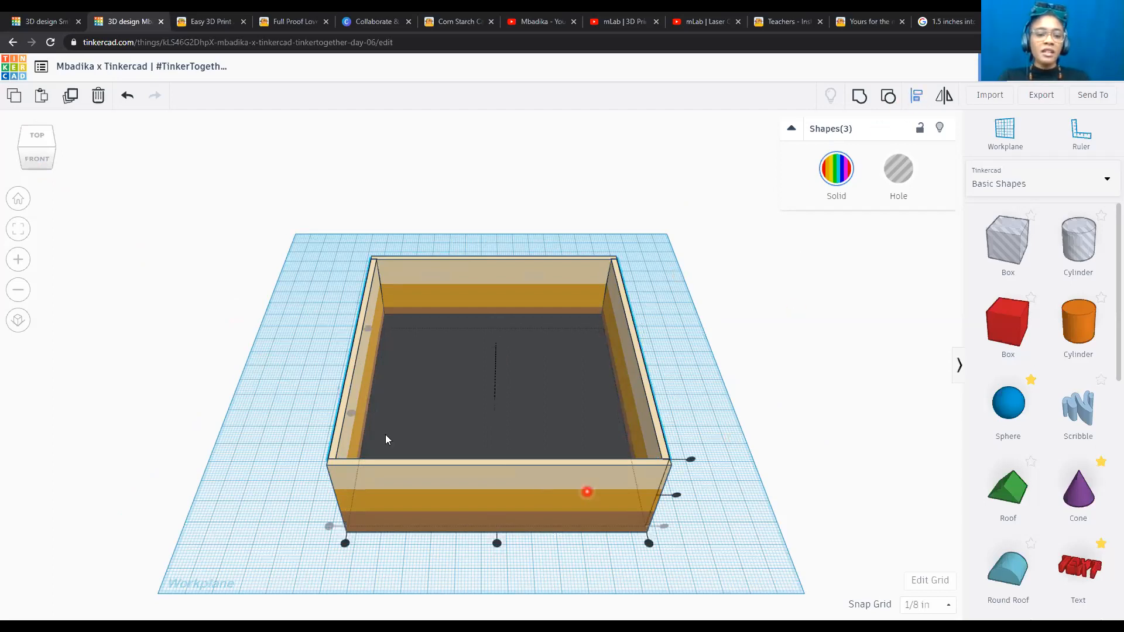
pyautogui.click(36, 136)
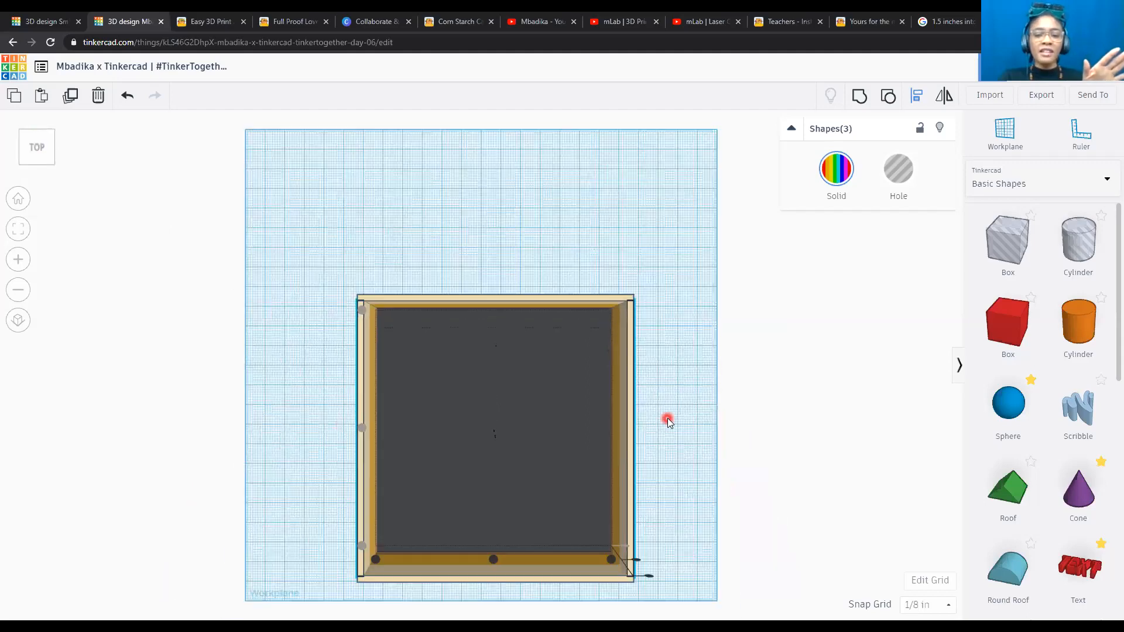
pyautogui.click(37, 165)
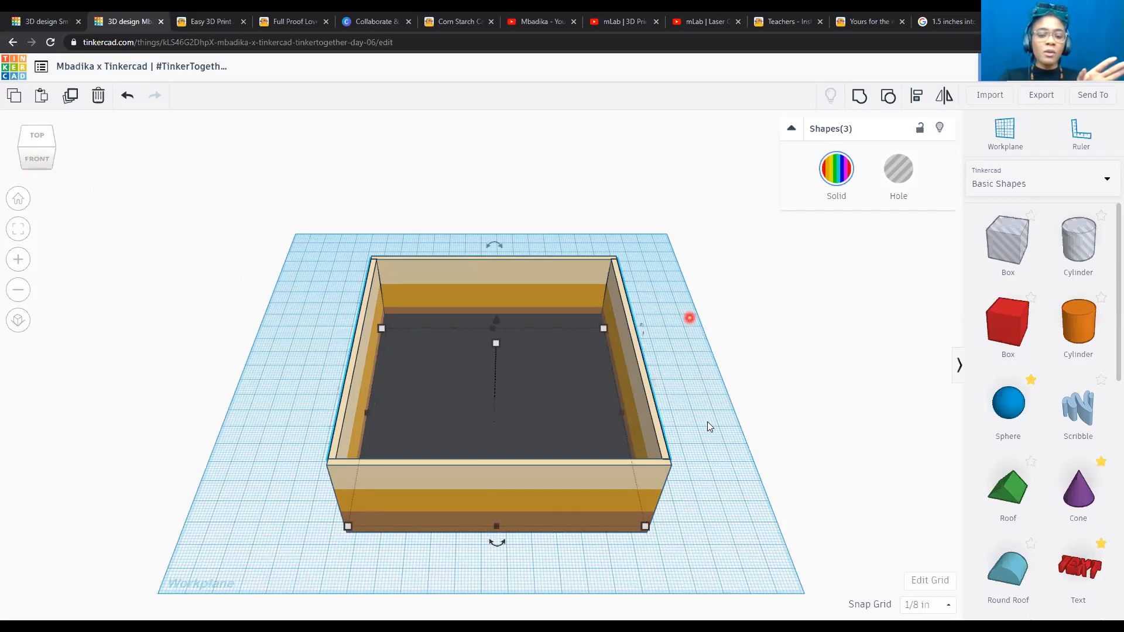
pyautogui.click(19, 200)
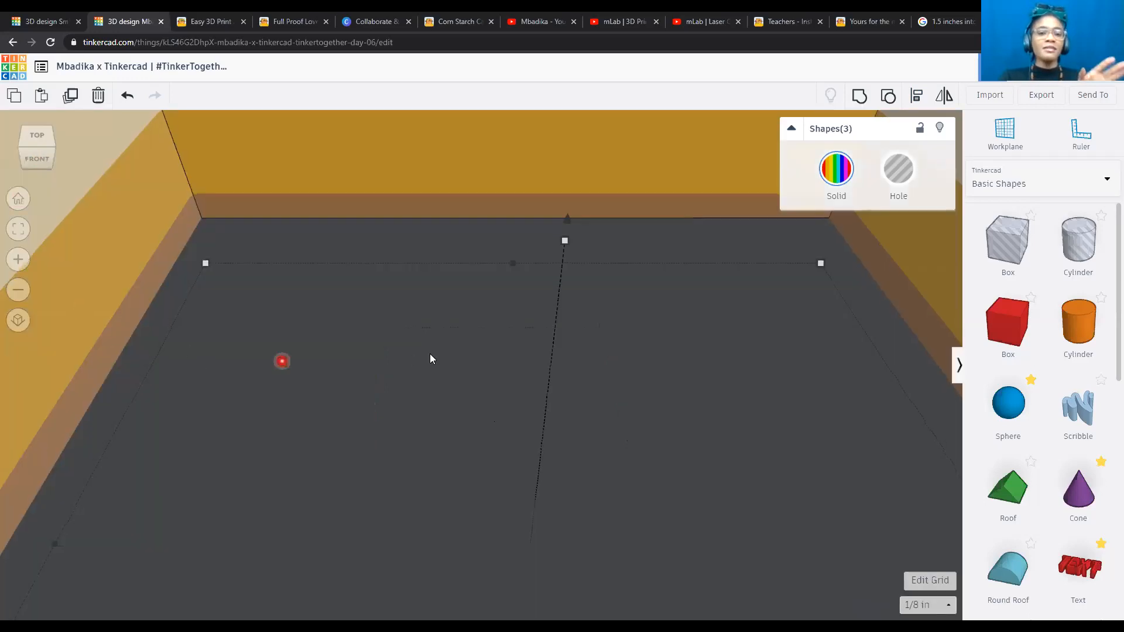
# Examine the whole striped box and its dark floor from above and from the default angle.
pyautogui.scroll(-6, 425, 355)
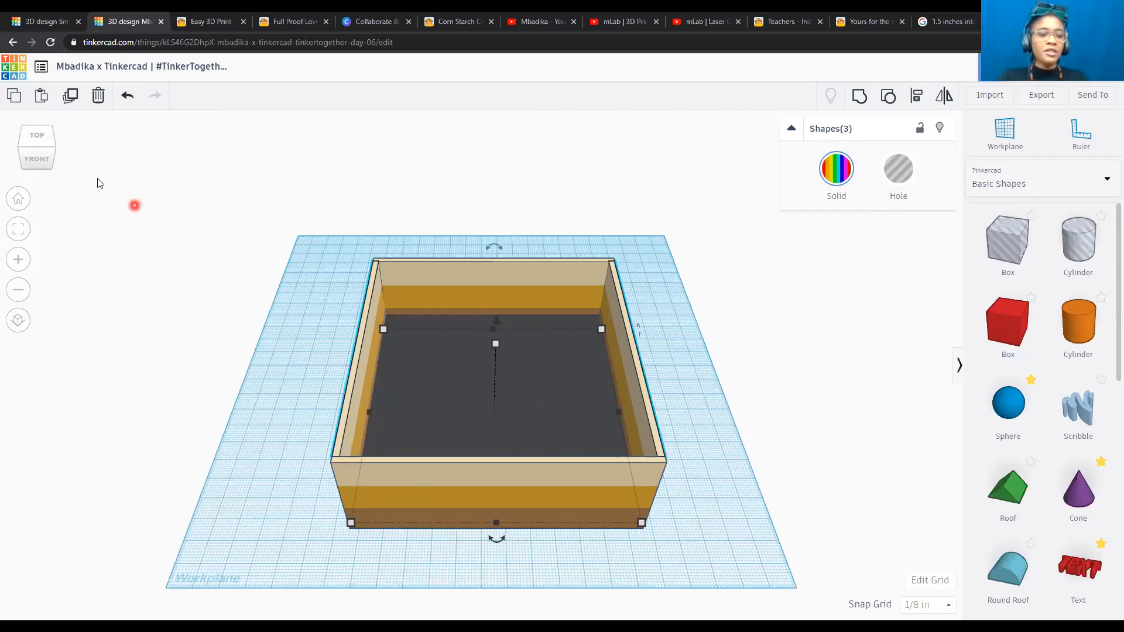
pyautogui.moveTo(43, 144)
pyautogui.mouseDown()
pyautogui.moveTo(0, 147)
pyautogui.moveTo(85, 146)
pyautogui.moveTo(31, 156)
pyautogui.moveTo(26, 144)
pyautogui.mouseUp()
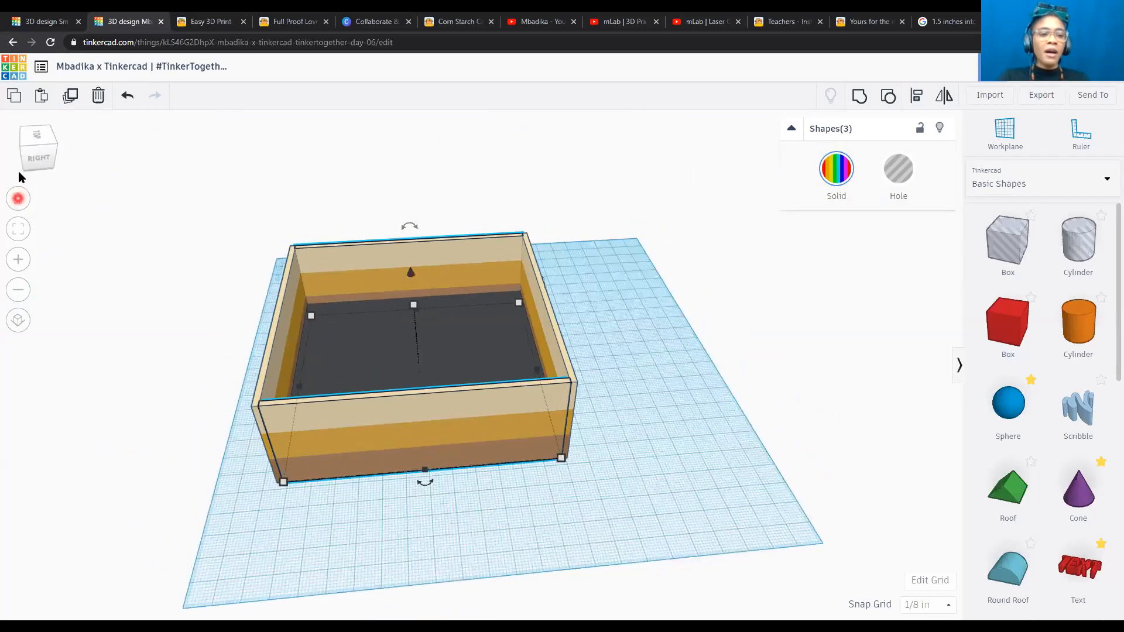
pyautogui.click(32, 136)
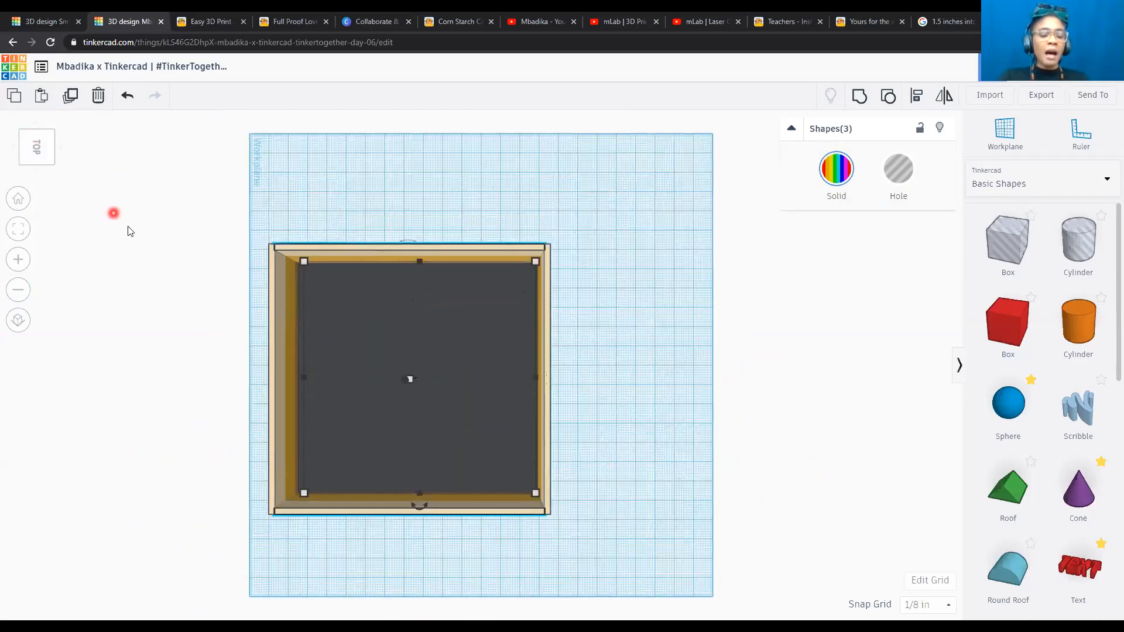
pyautogui.scroll(5, 288, 269)
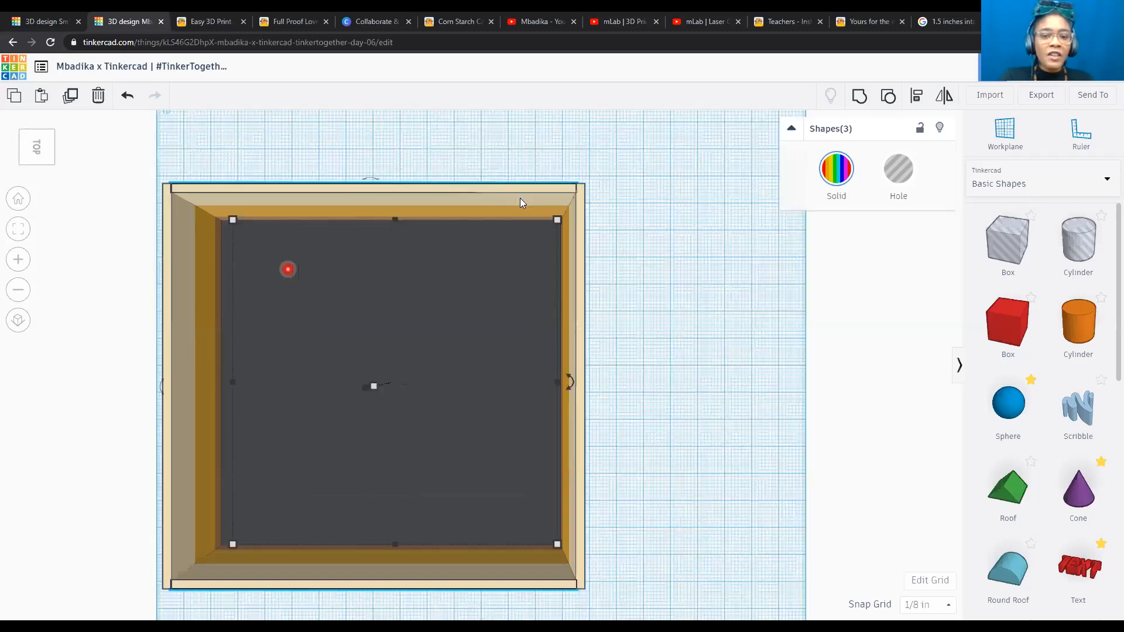
pyautogui.scroll(-3, 603, 198)
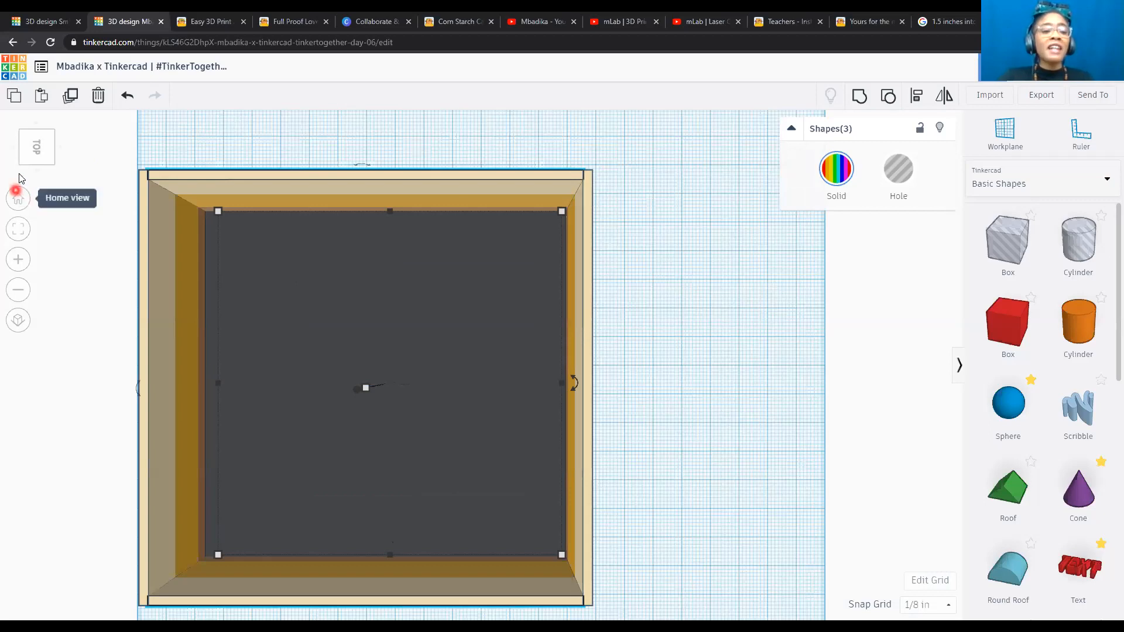
pyautogui.click(18, 200)
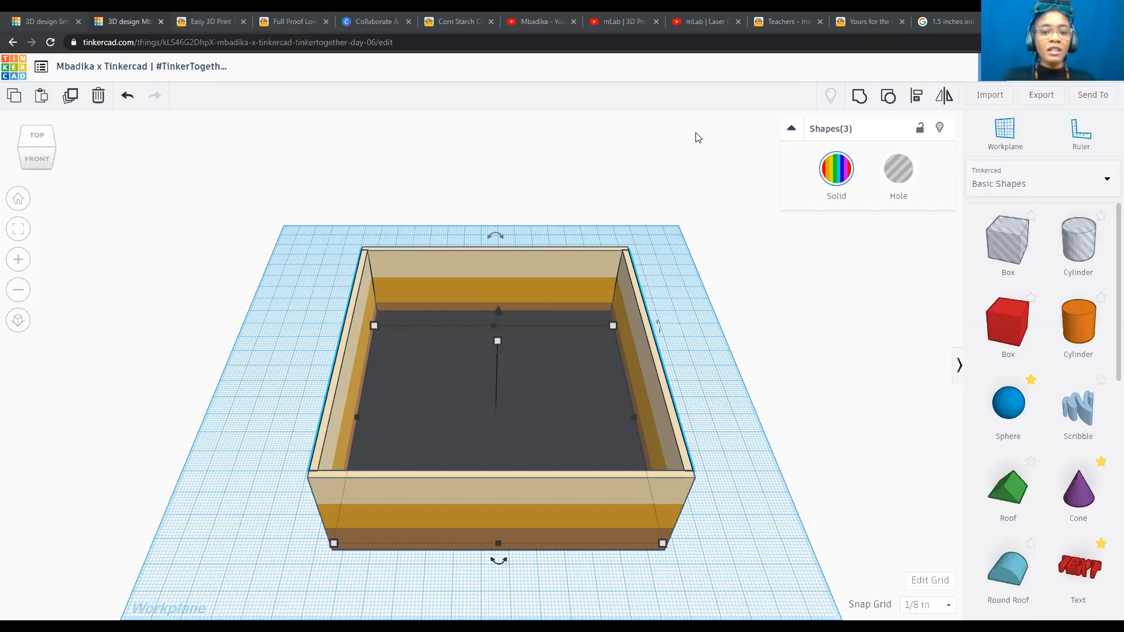
# Hide the dark floor block inside the wooden box.
pyautogui.click(680, 384)
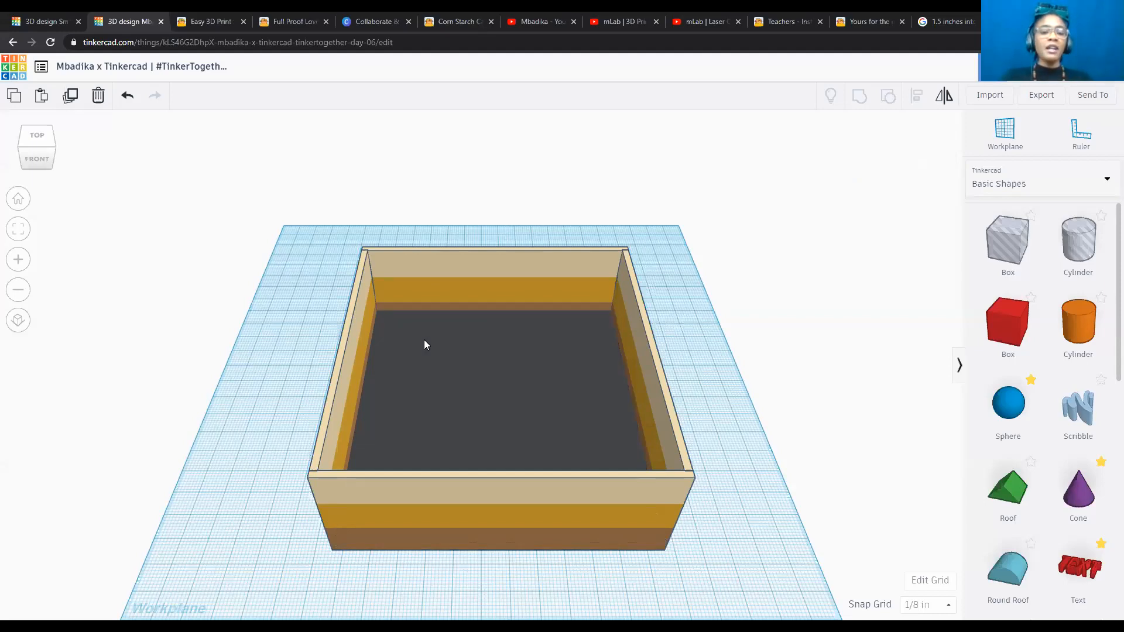
pyautogui.click(533, 385)
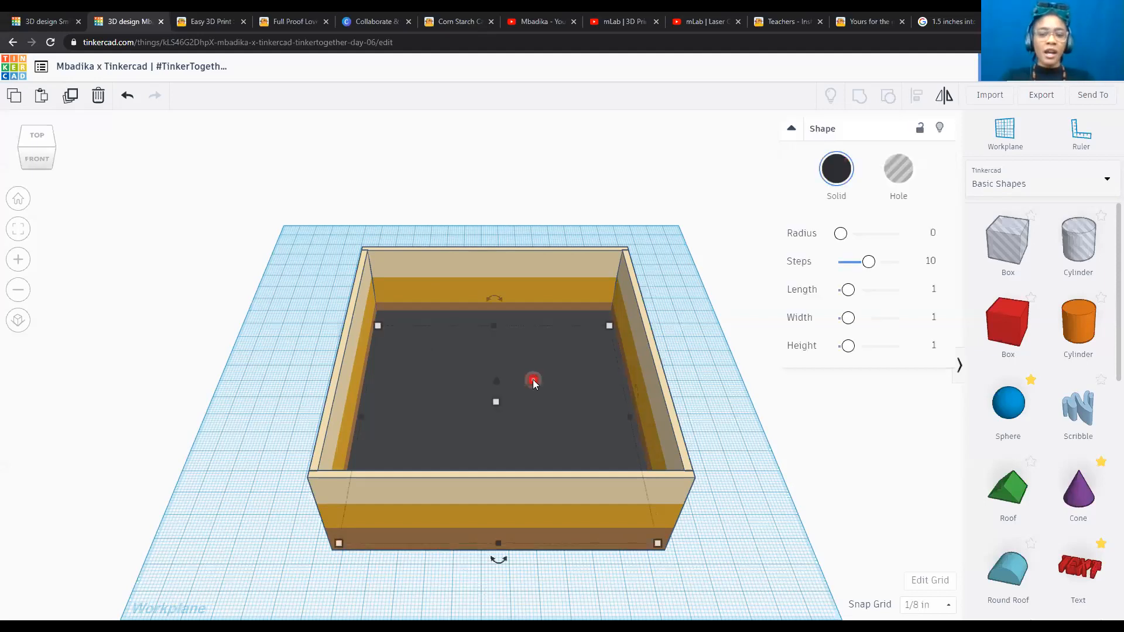
pyautogui.click(906, 171)
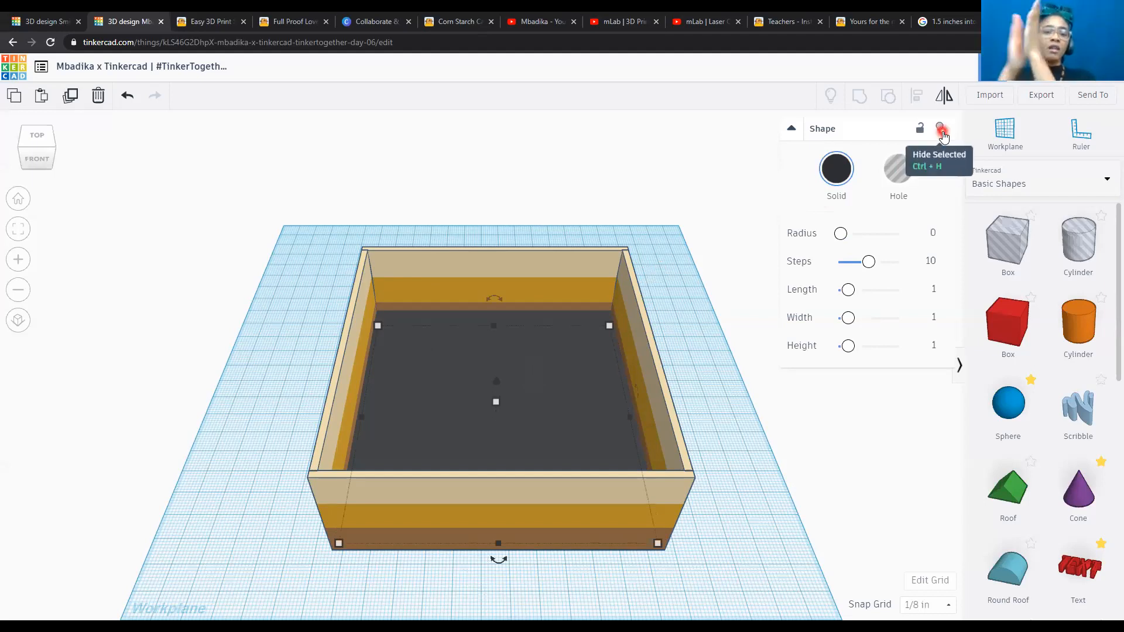
pyautogui.click(942, 130)
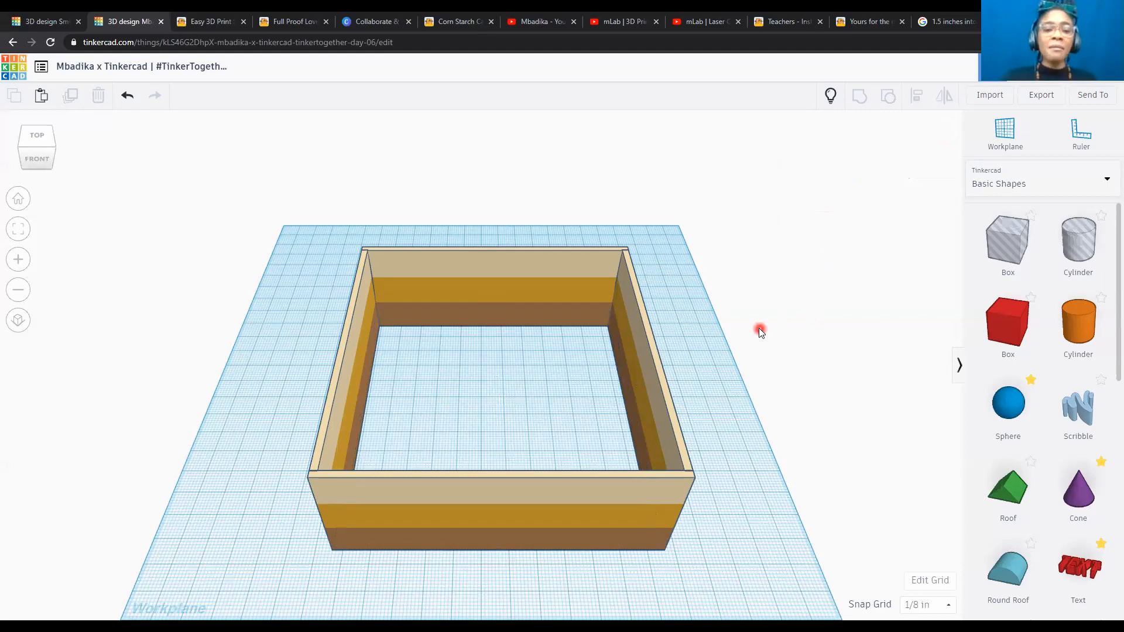
# Duplicate the box's left striped wall and rotate the copy to -90° so it lies flat.
pyautogui.click(350, 359)
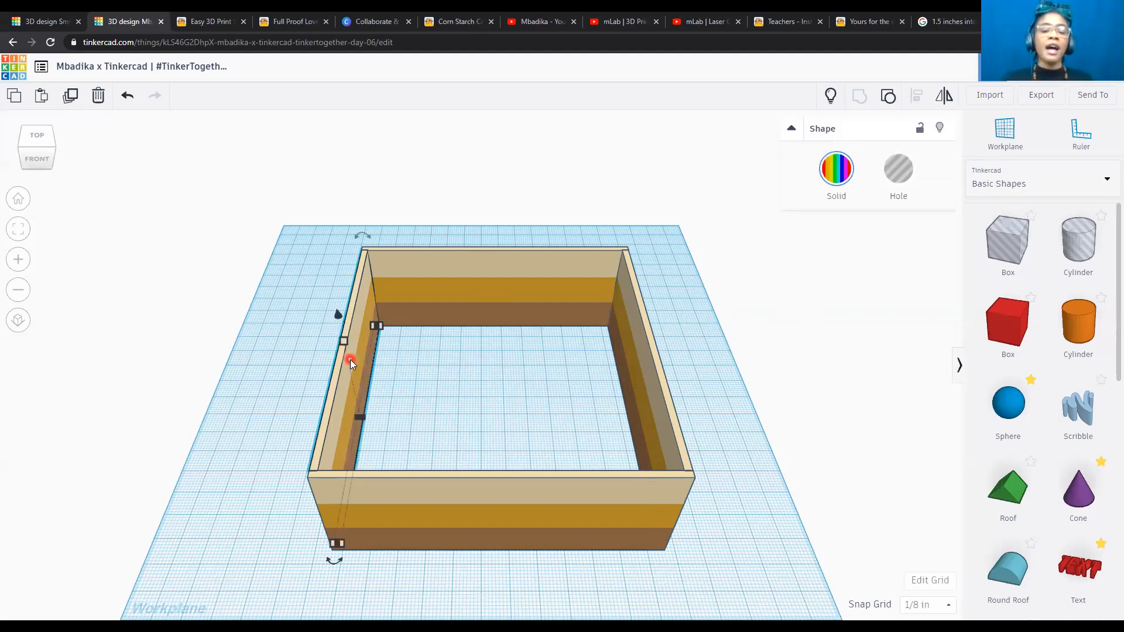
pyautogui.click(70, 97)
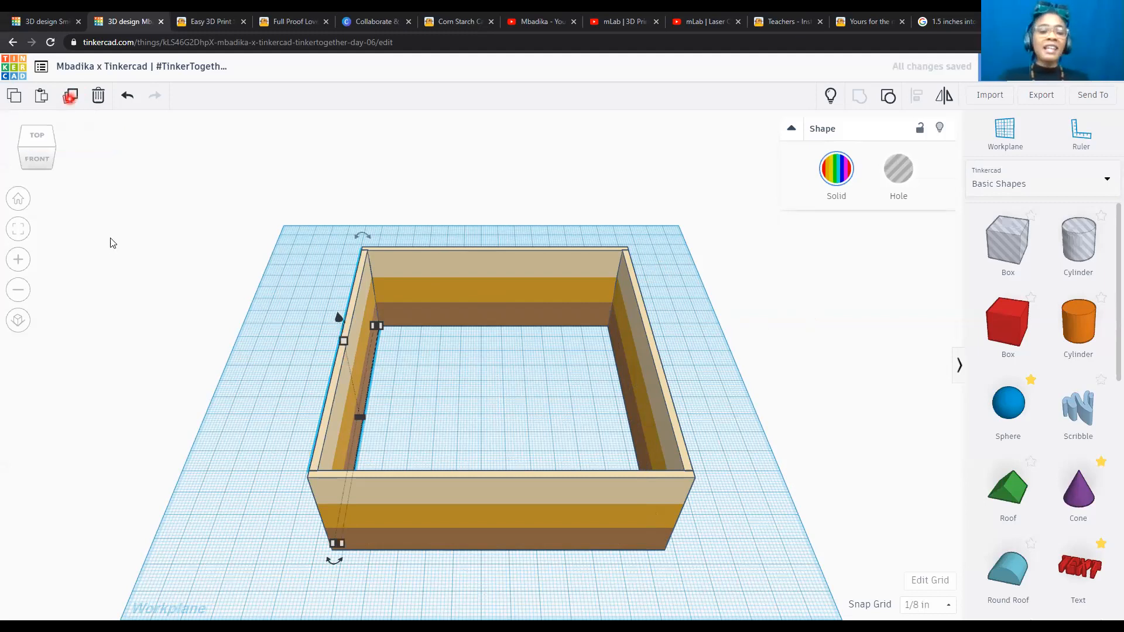
pyautogui.moveTo(337, 567); pyautogui.dragTo(332, 567)
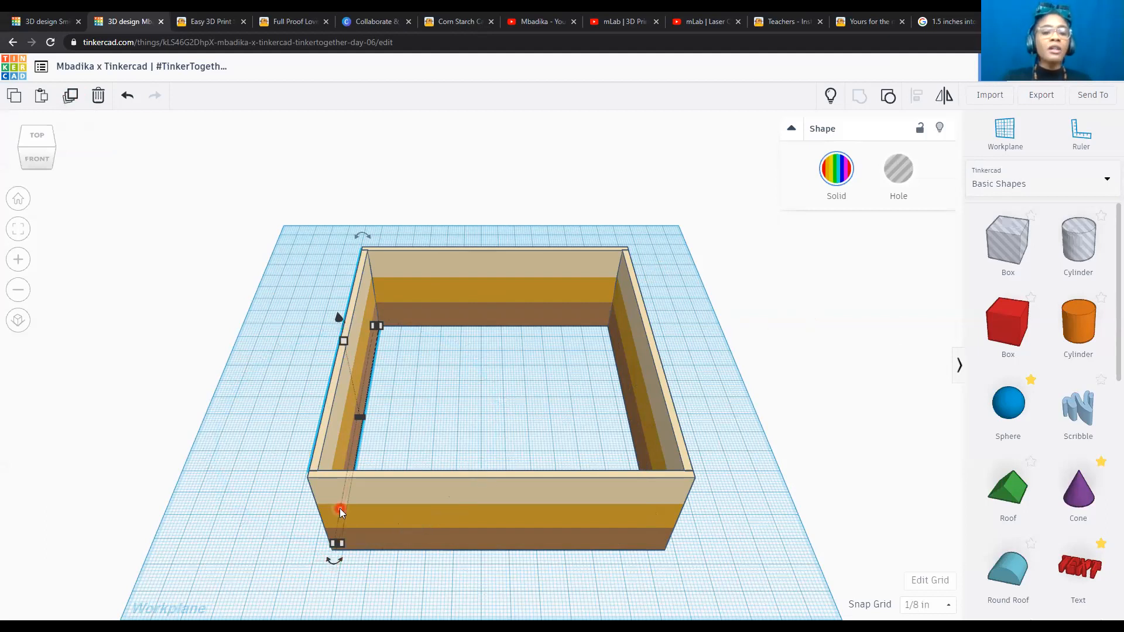
pyautogui.moveTo(361, 233); pyautogui.dragTo(365, 236)
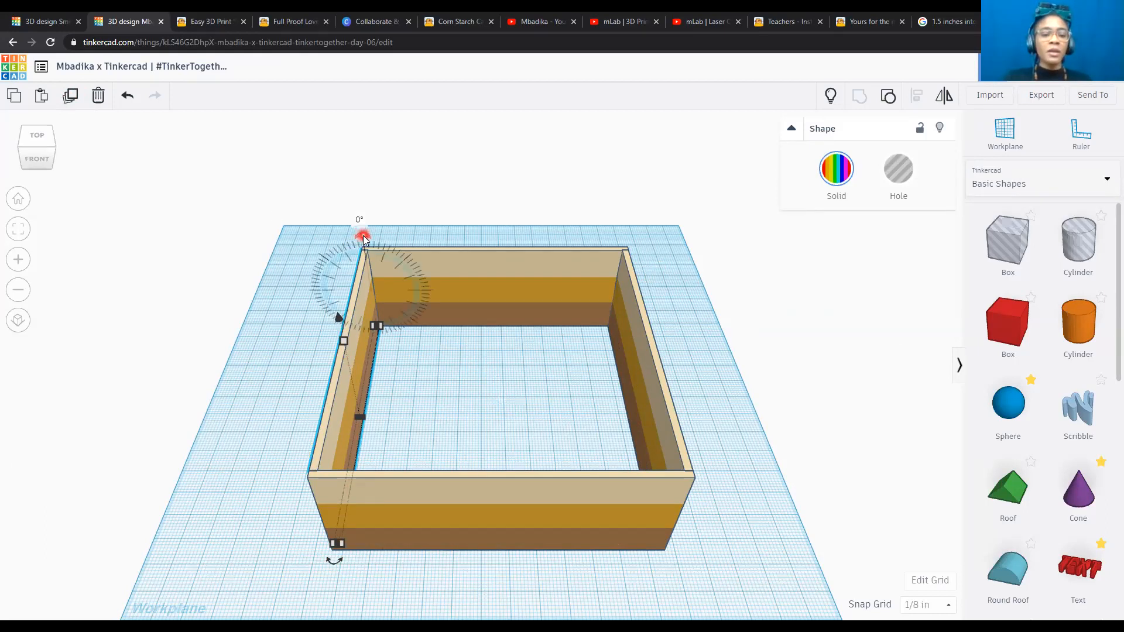
pyautogui.click(38, 160)
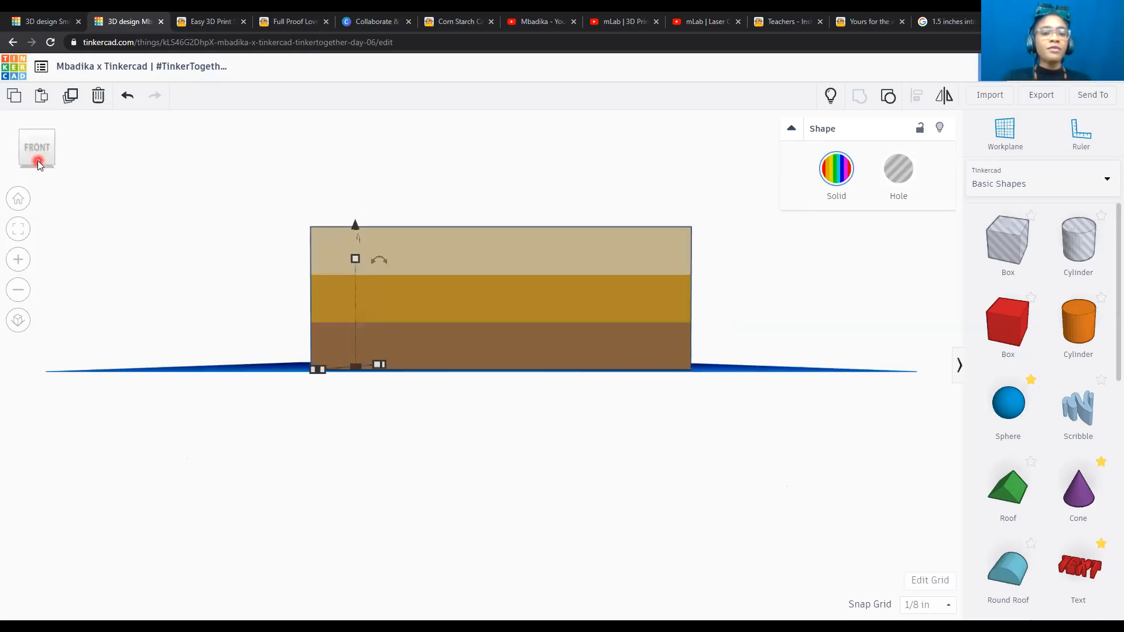
pyautogui.click(39, 130)
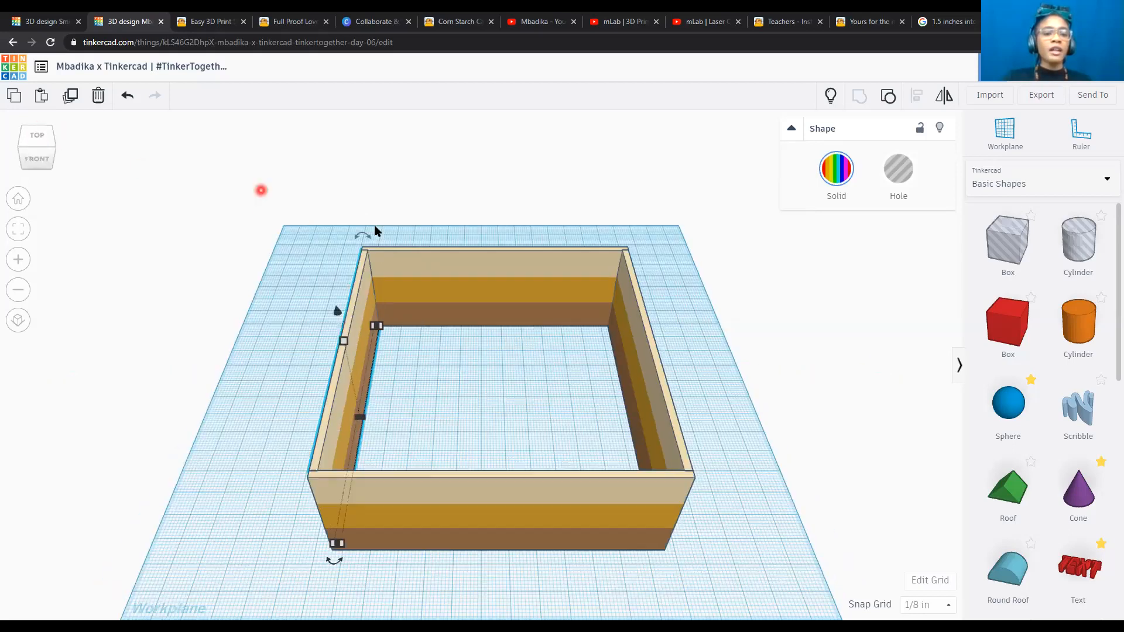
pyautogui.moveTo(355, 234); pyautogui.dragTo(367, 236)
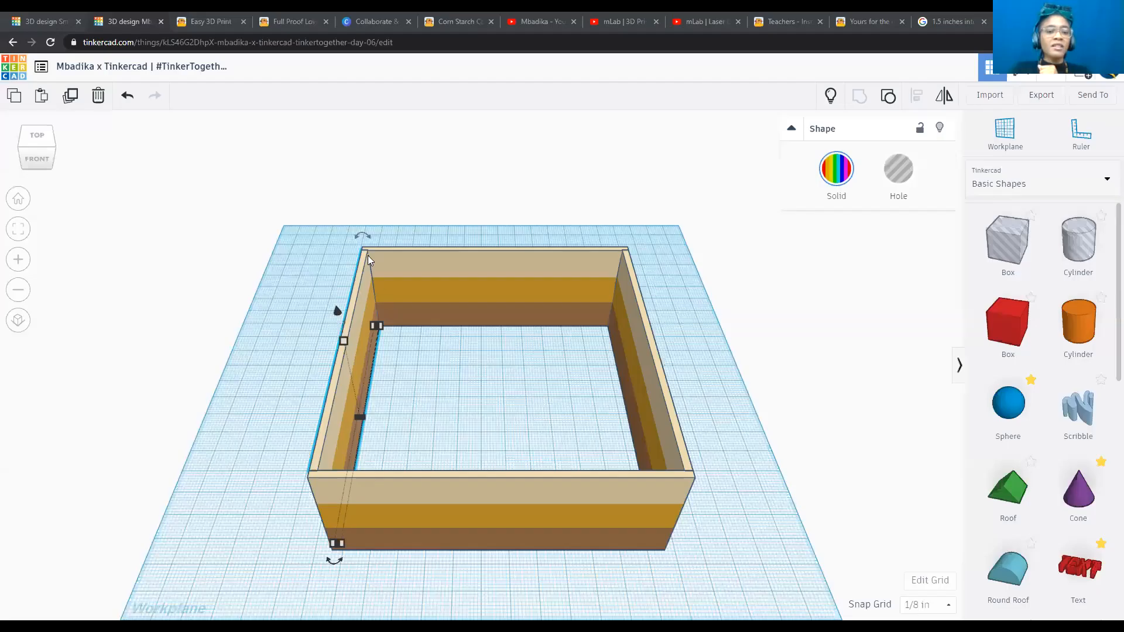
pyautogui.moveTo(363, 234)
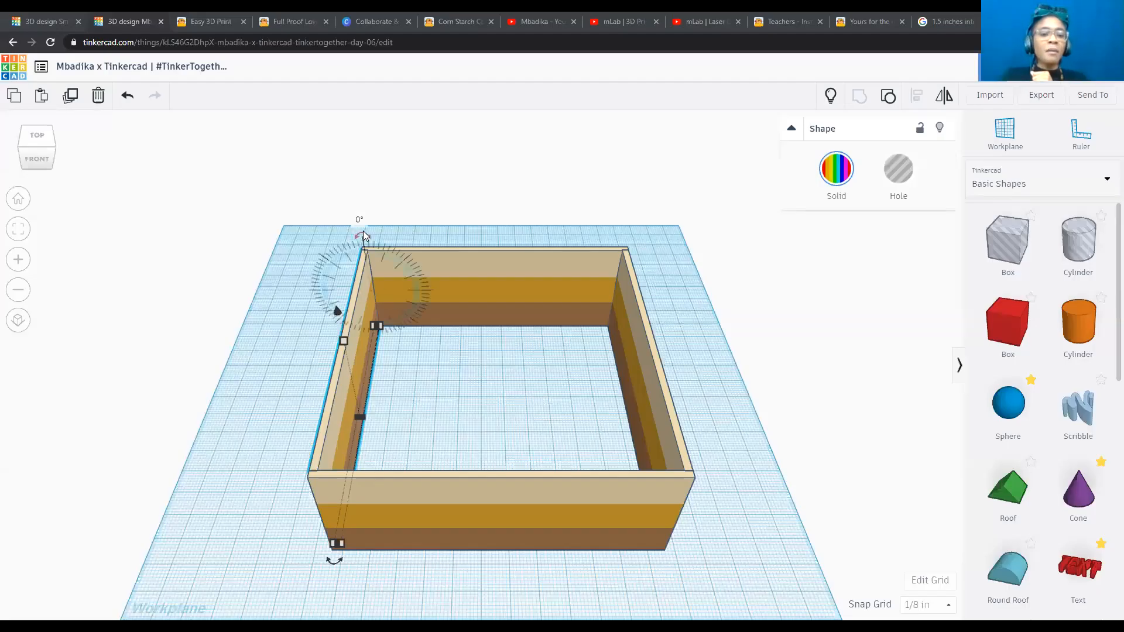
pyautogui.moveTo(363, 235); pyautogui.dragTo(408, 193)
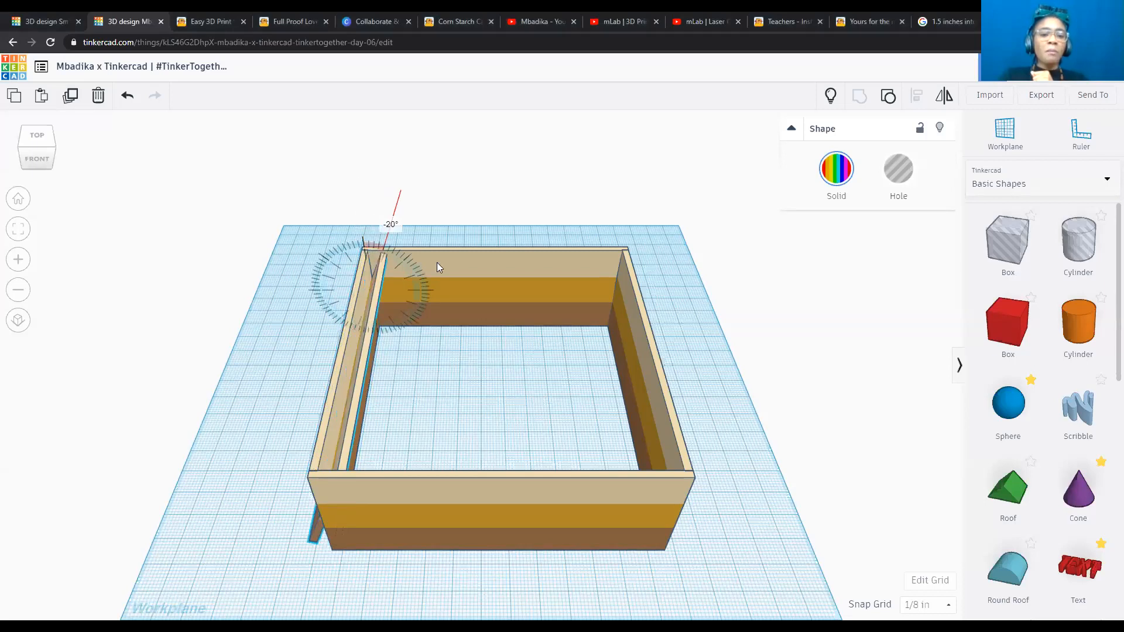
pyautogui.moveTo(437, 262); pyautogui.dragTo(438, 259)
pyautogui.write('-90')
pyautogui.press('Return')
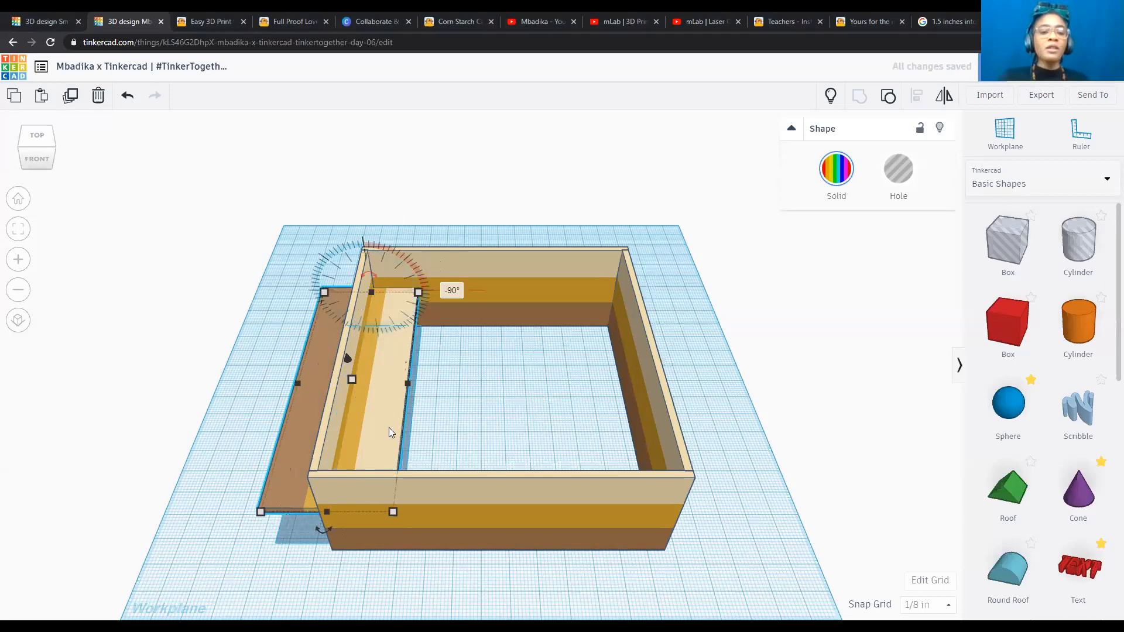
# Shift the flat three-plank copy sideways until it sits fully inside the box, next to the left wall.
pyautogui.press('Right')
pyautogui.press('Right')
pyautogui.press('Right')
pyautogui.press('Right')
pyautogui.press('Right')
pyautogui.press('Right')
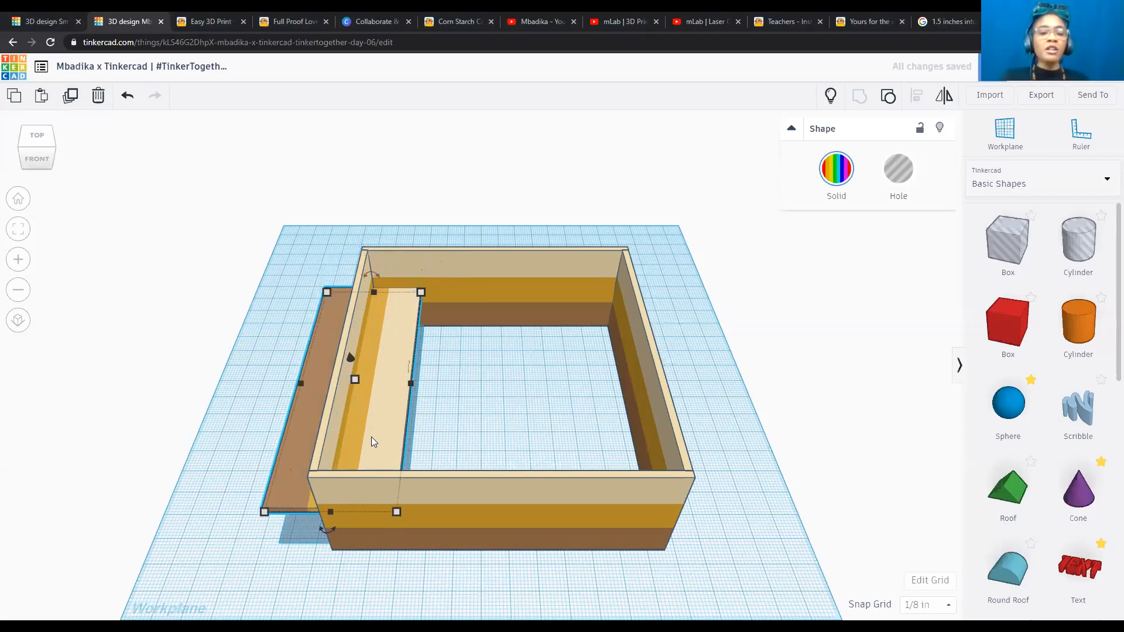
pyautogui.press('Right')
pyautogui.press('Right')
pyautogui.press('Right')
pyautogui.press('Right')
pyautogui.press('Right')
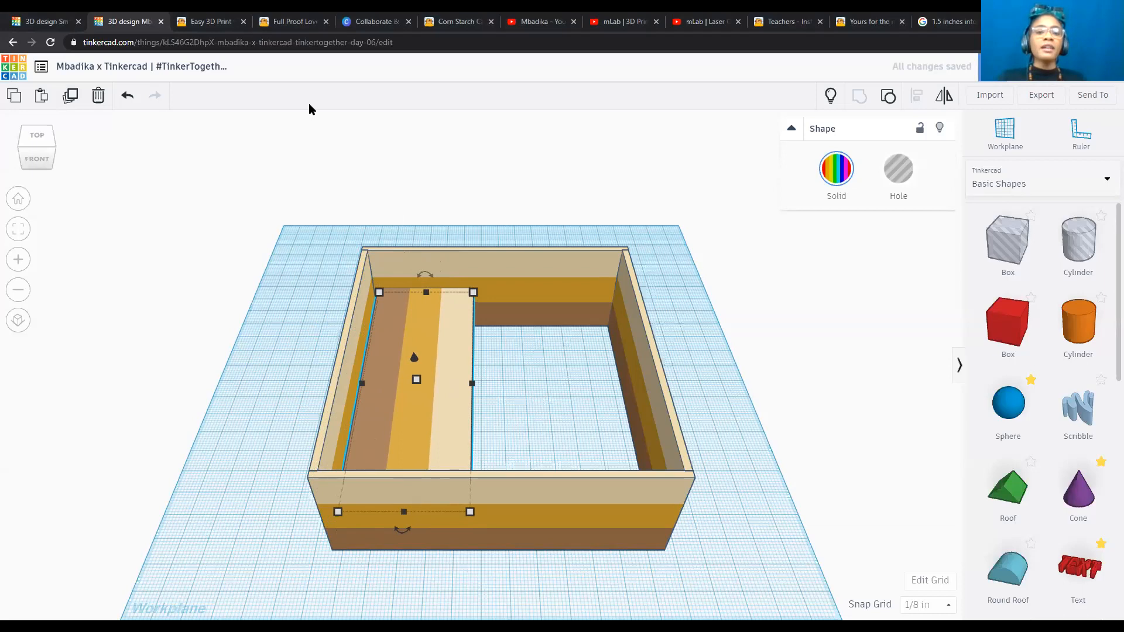
# Lower the flat three-plank panel onto the workplane and nudge it toward the box's left wall.
pyautogui.click(54, 153)
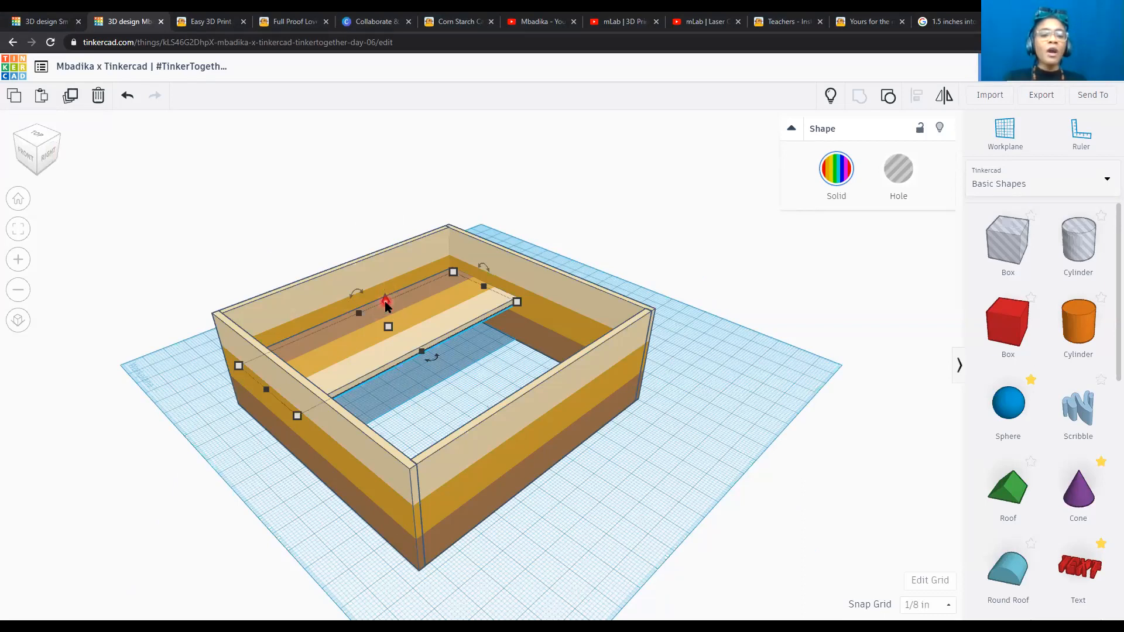
pyautogui.moveTo(385, 296); pyautogui.dragTo(386, 324)
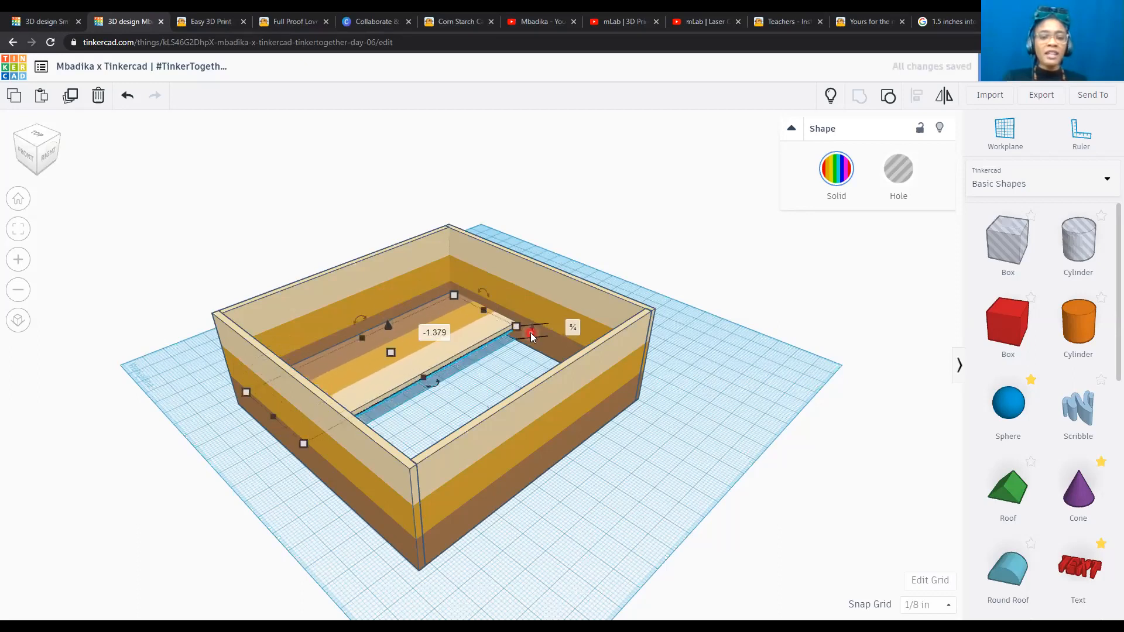
pyautogui.click(574, 331)
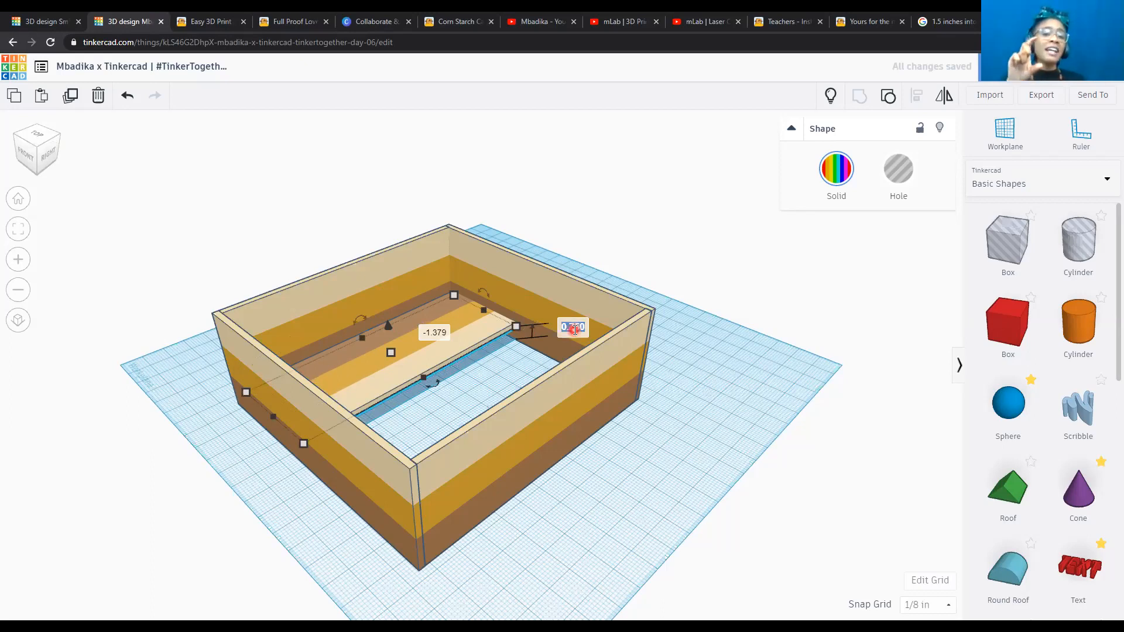
pyautogui.press('BackSpace')
pyautogui.press('Return')
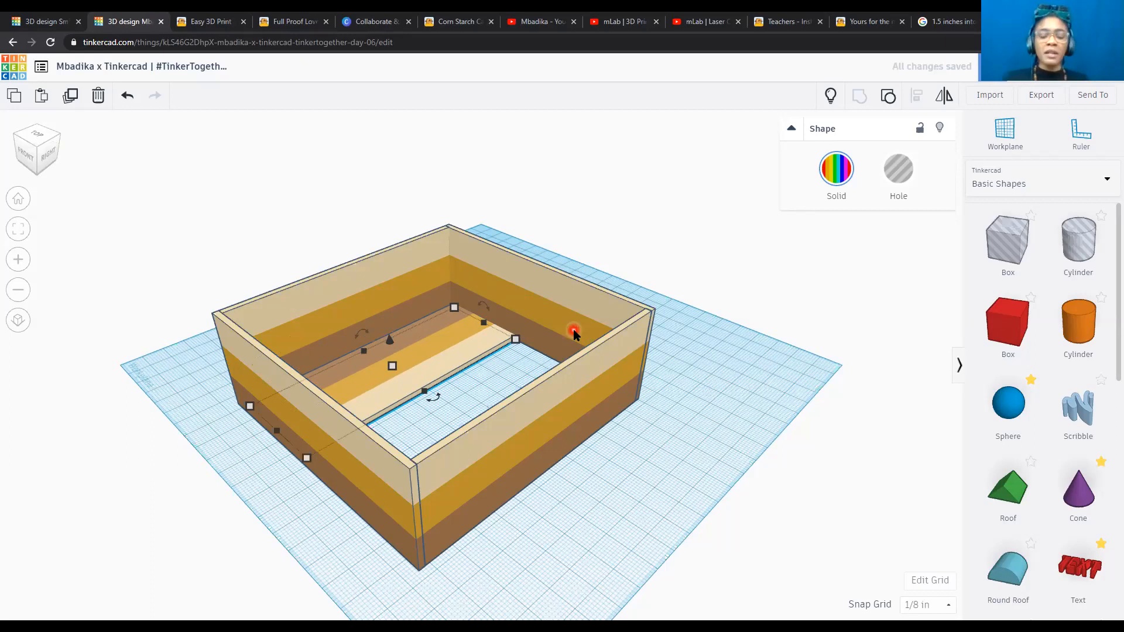
pyautogui.click(27, 148)
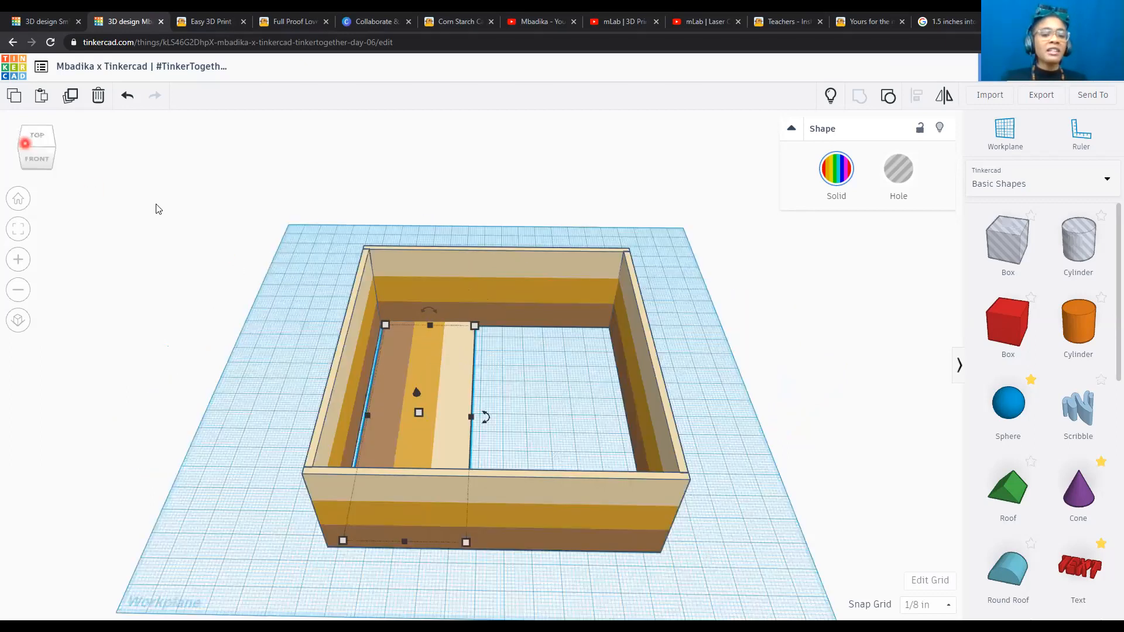
pyautogui.press('Left')
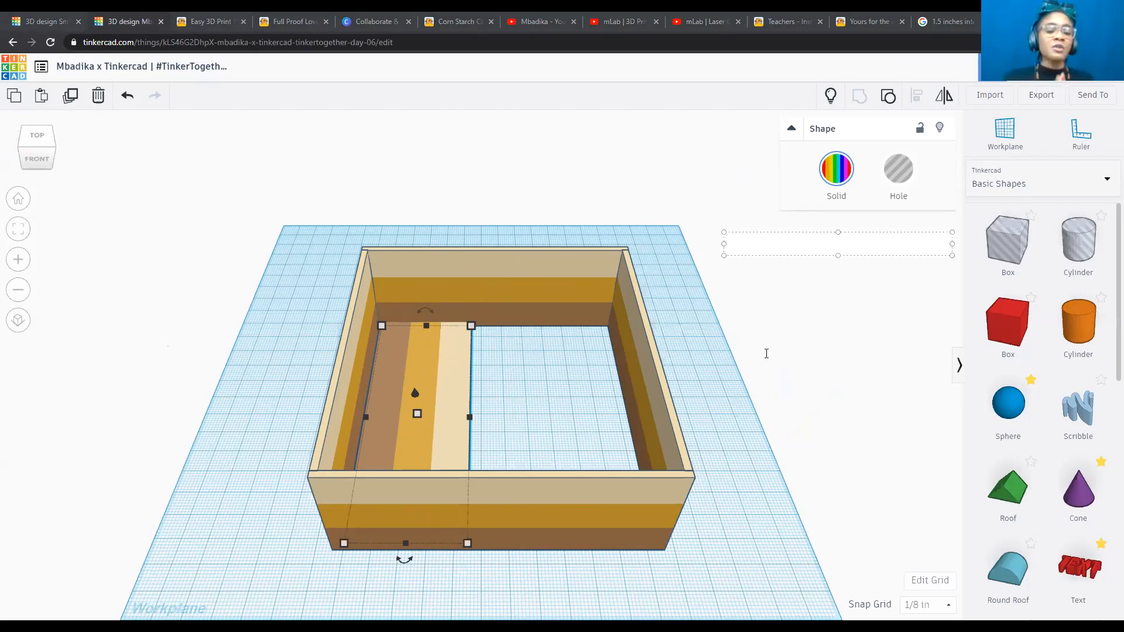
# Write an on-screen note beside the model reading "3 Wooden Planks" with "Width = 1.5"" on the line below.
pyautogui.write('3 Woode')
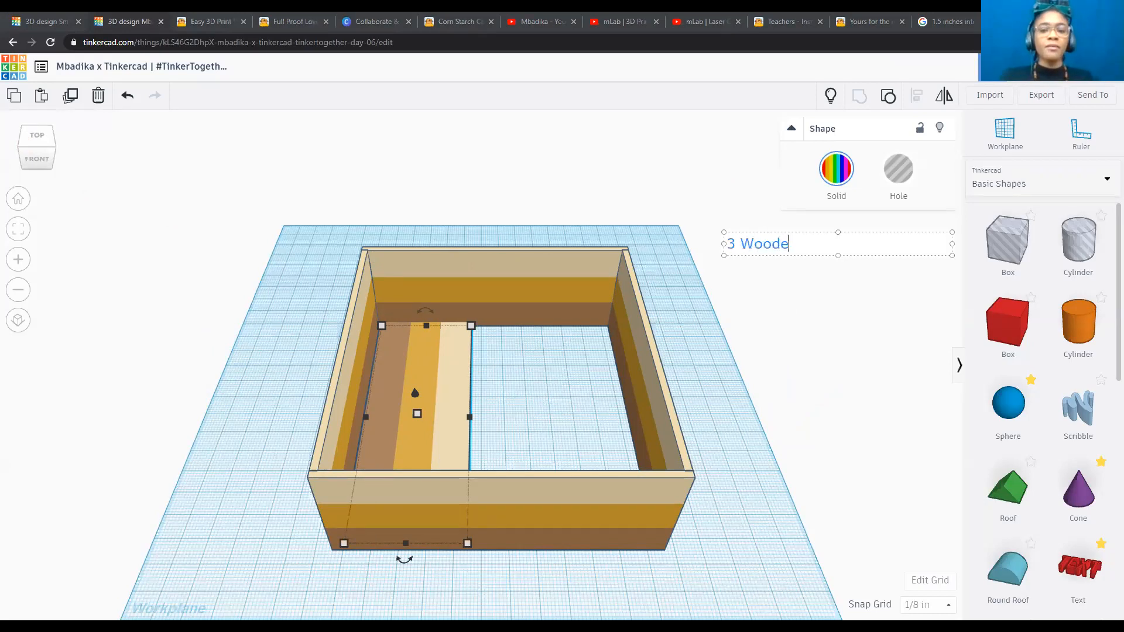
pyautogui.write('n Planks')
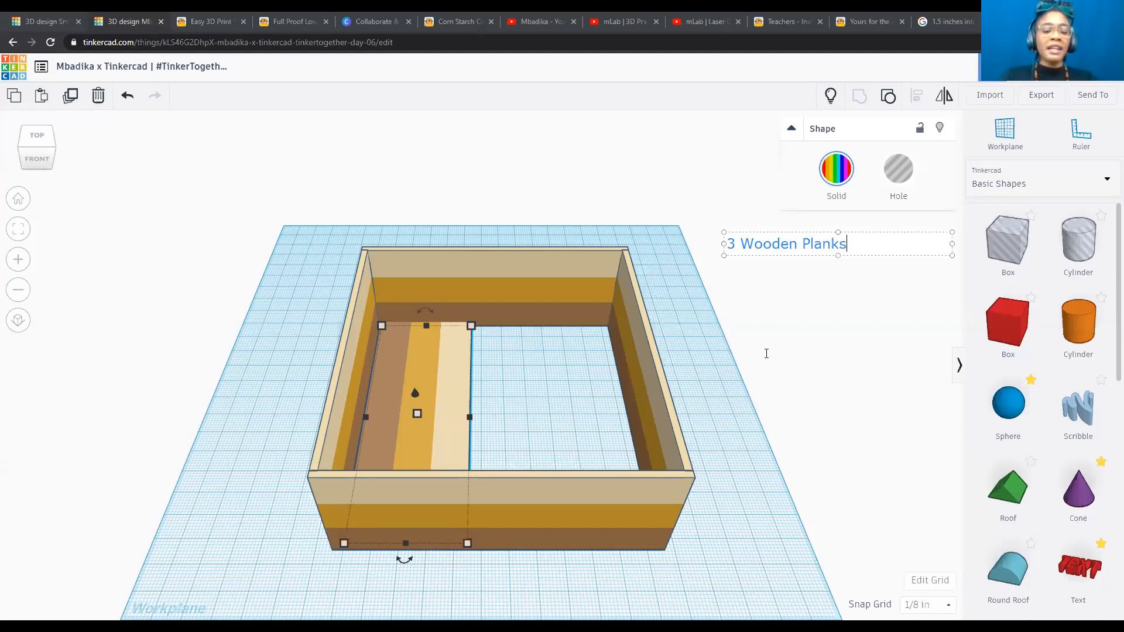
pyautogui.press('Return')
pyautogui.write('Wid')
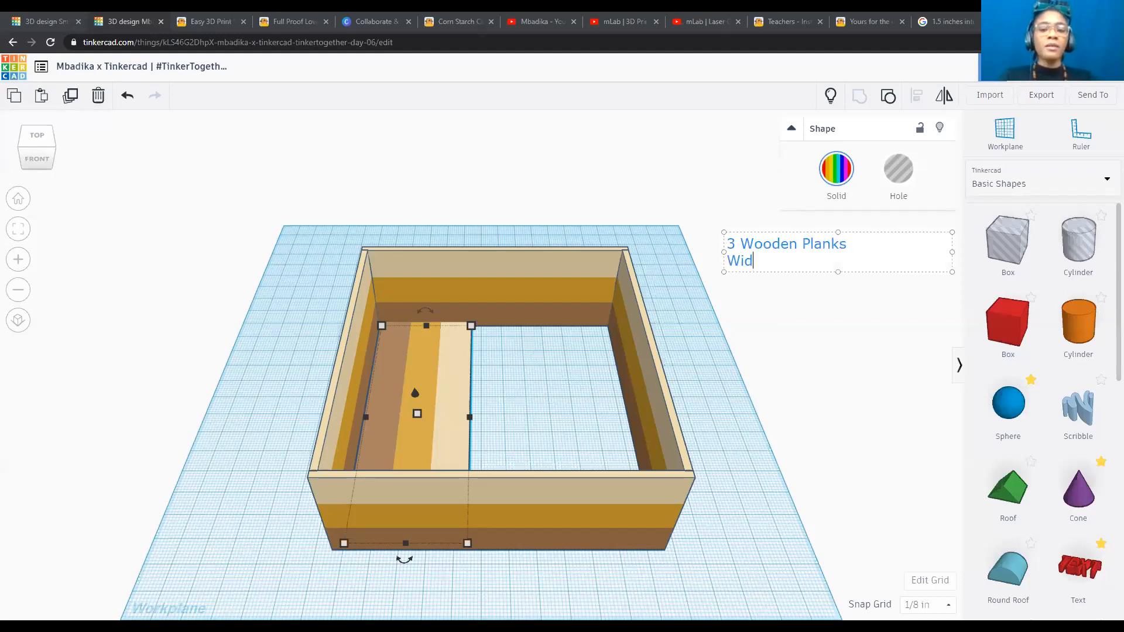
pyautogui.write('th = 1.5')
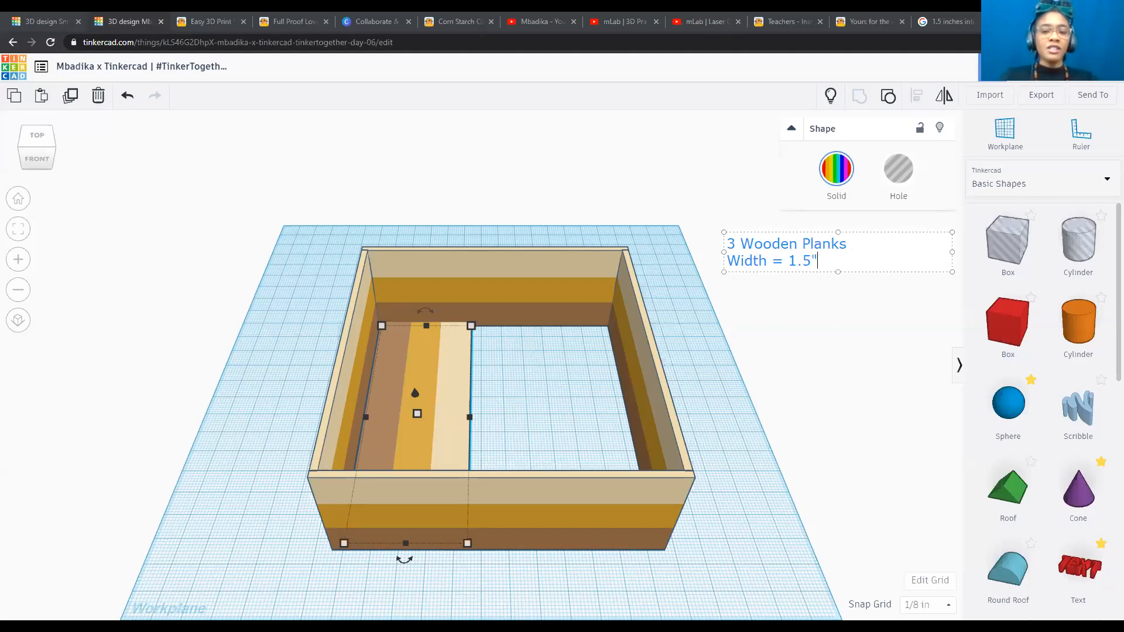
pyautogui.write('"')
pyautogui.press('Return')
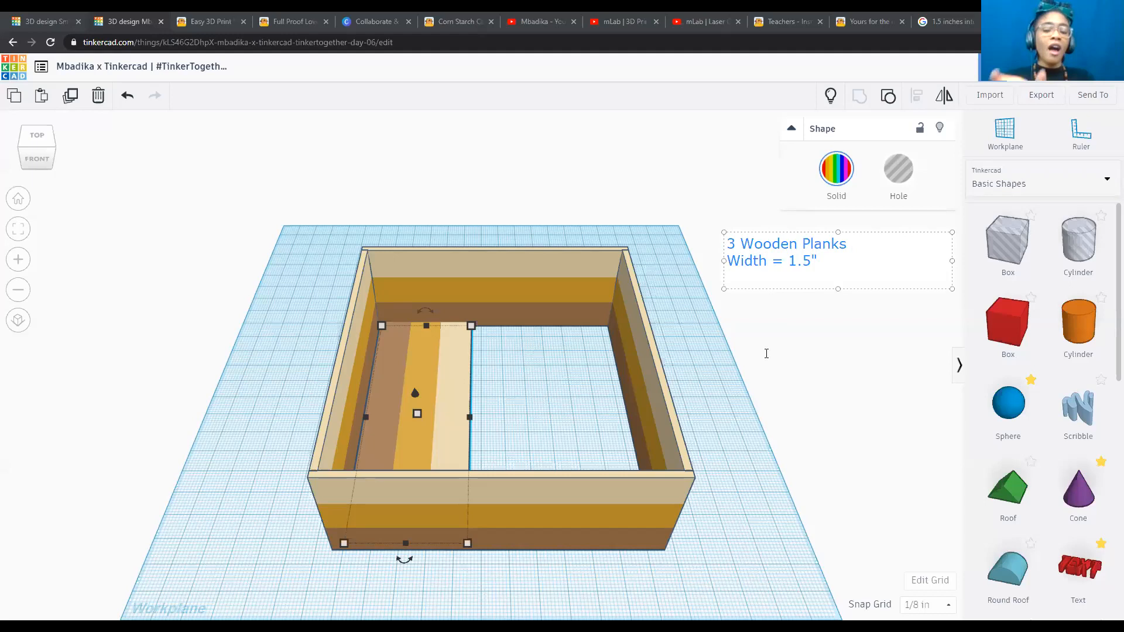
# Add a third note line reading "3 x 1.5"=", with spaces around the multiplication sign, and finish the note.
pyautogui.write('3')
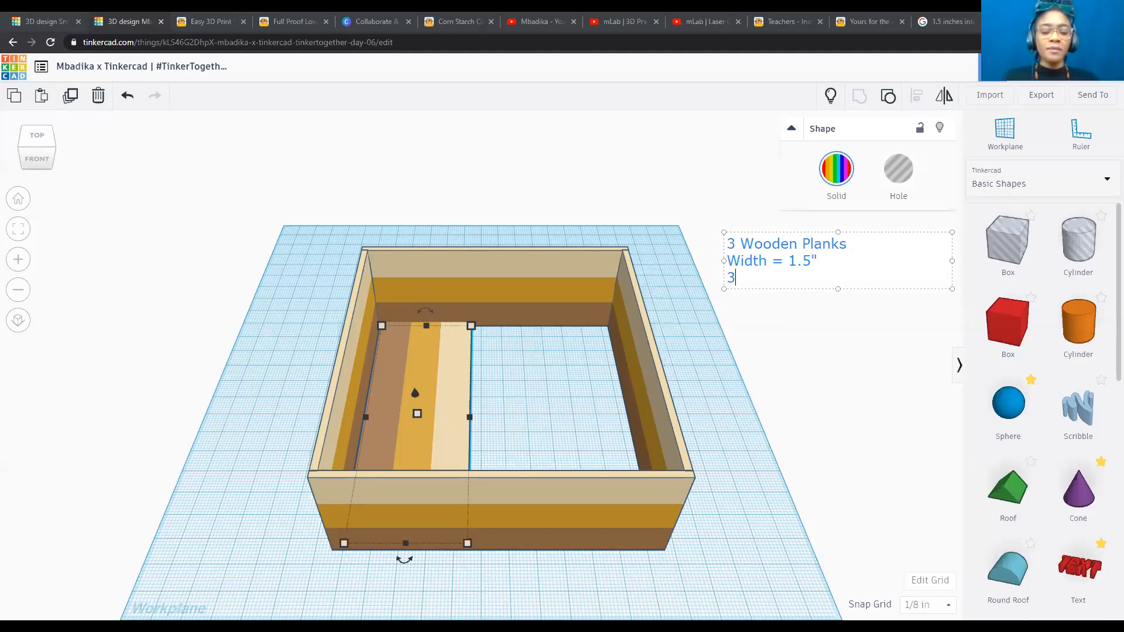
pyautogui.write('x1.5"')
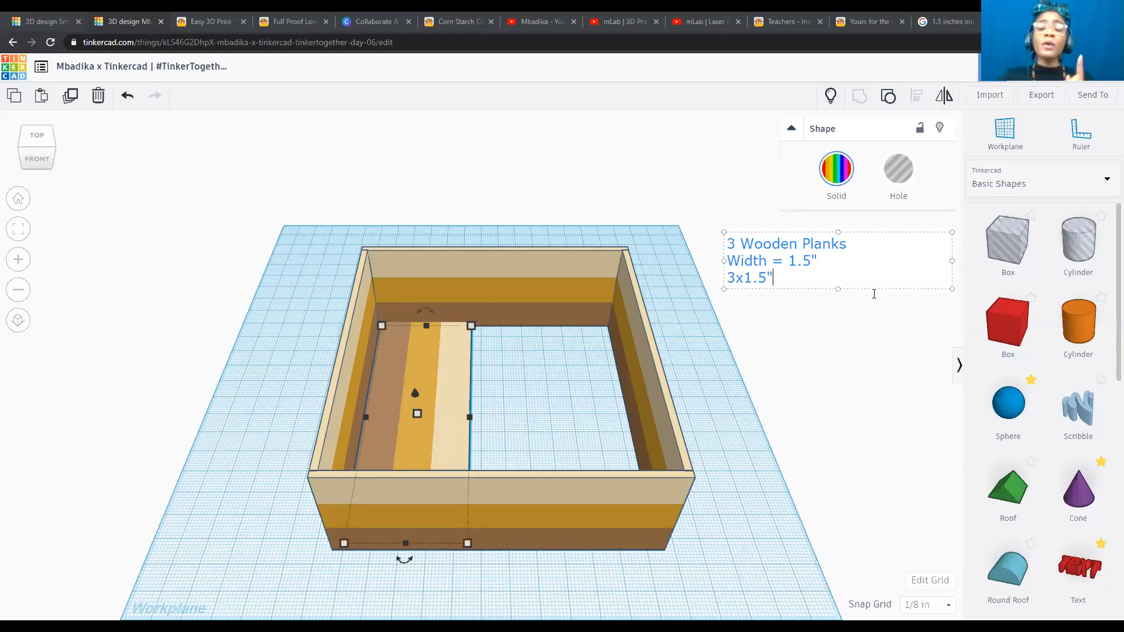
pyautogui.write('=')
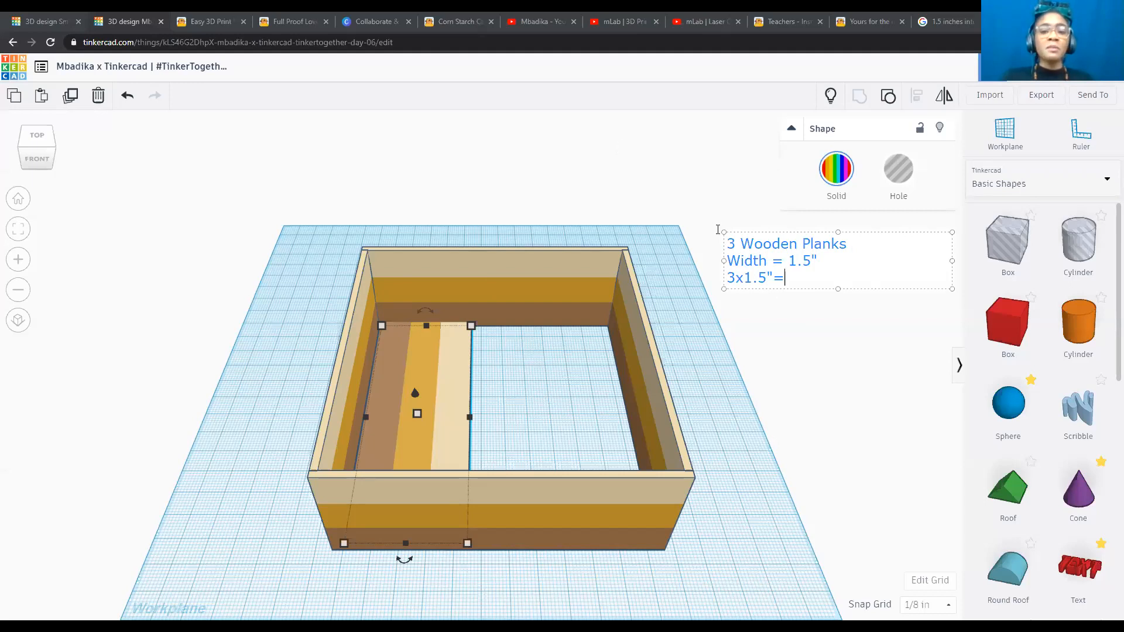
pyautogui.press('Left')
pyautogui.press('Left')
pyautogui.press('Left')
pyautogui.press('Left')
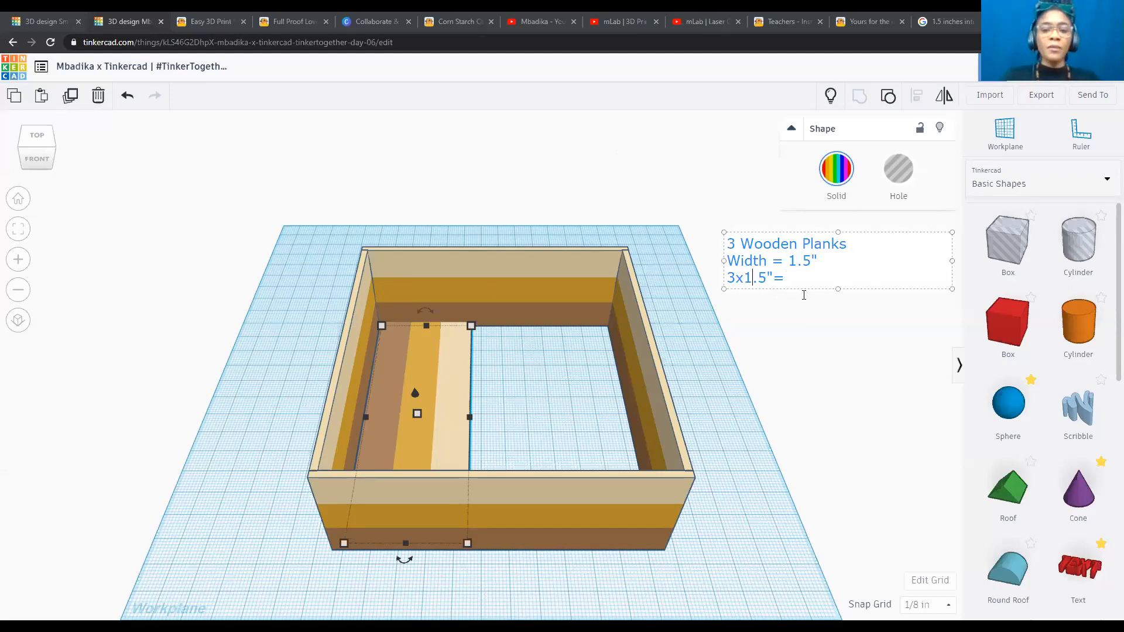
pyautogui.press('Left')
pyautogui.press('Left')
pyautogui.press('Right')
pyautogui.press('Right')
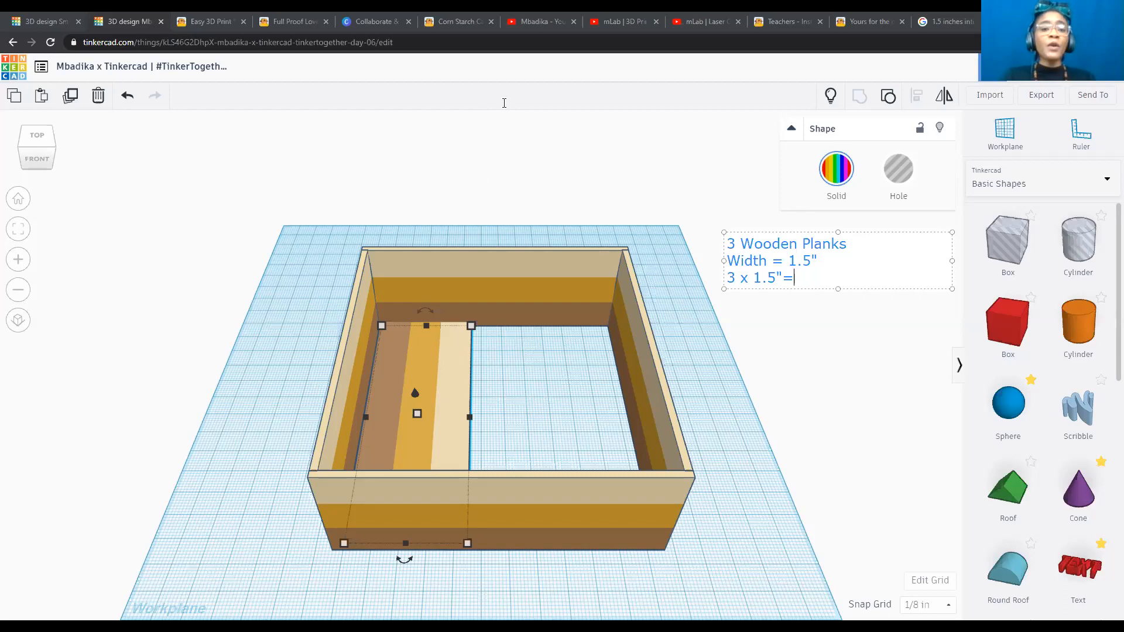
pyautogui.click(416, 375)
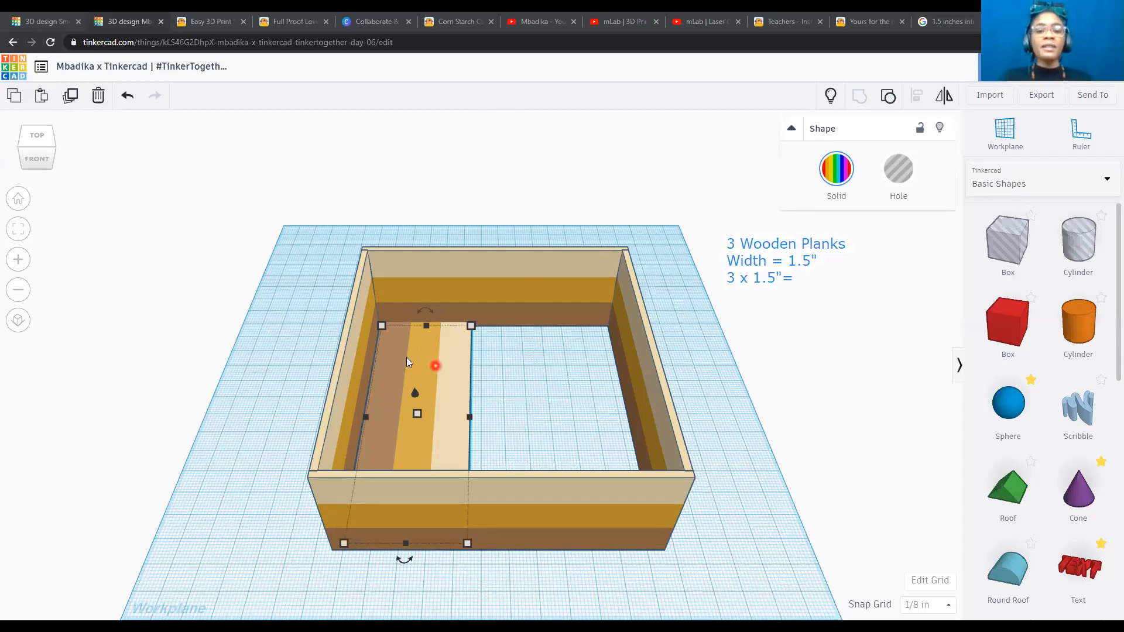
pyautogui.click(590, 371)
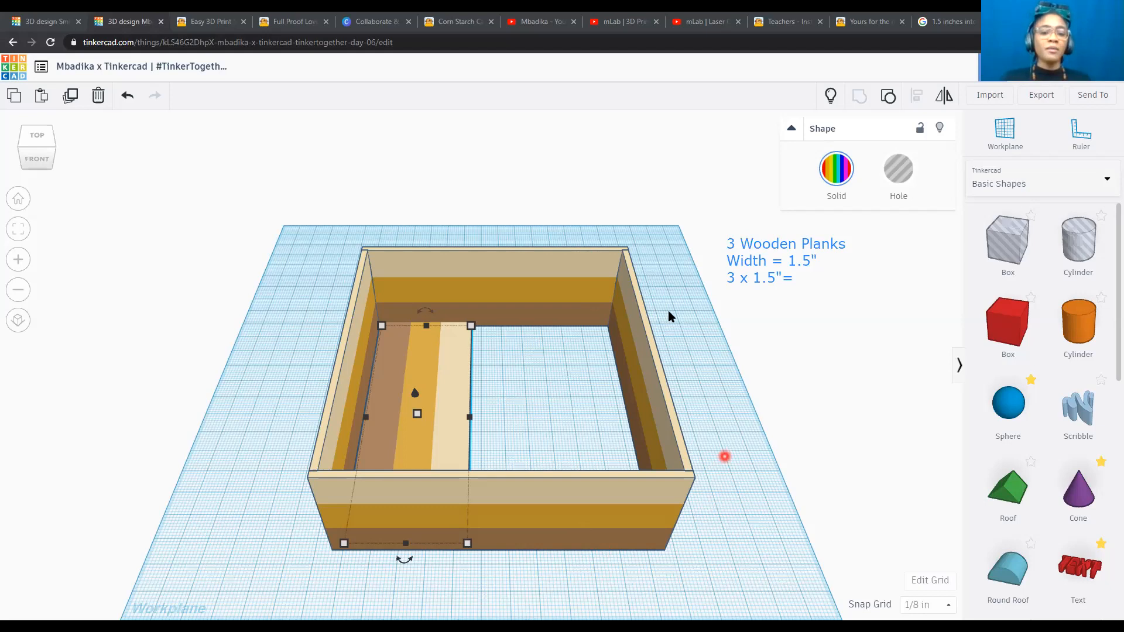
pyautogui.moveTo(468, 543)
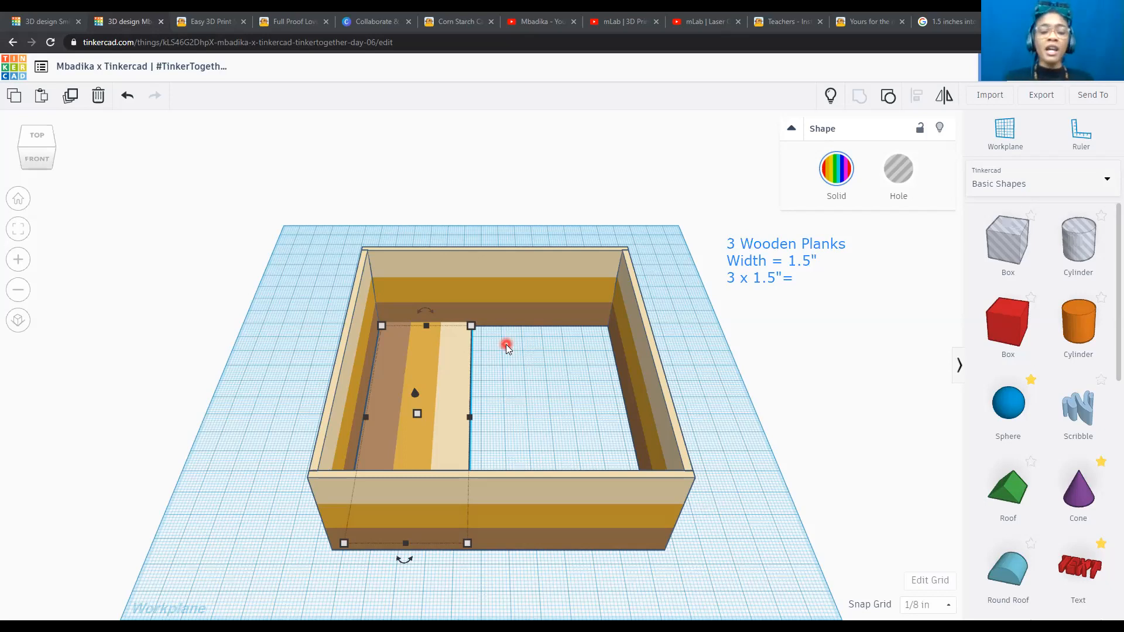
pyautogui.moveTo(472, 328)
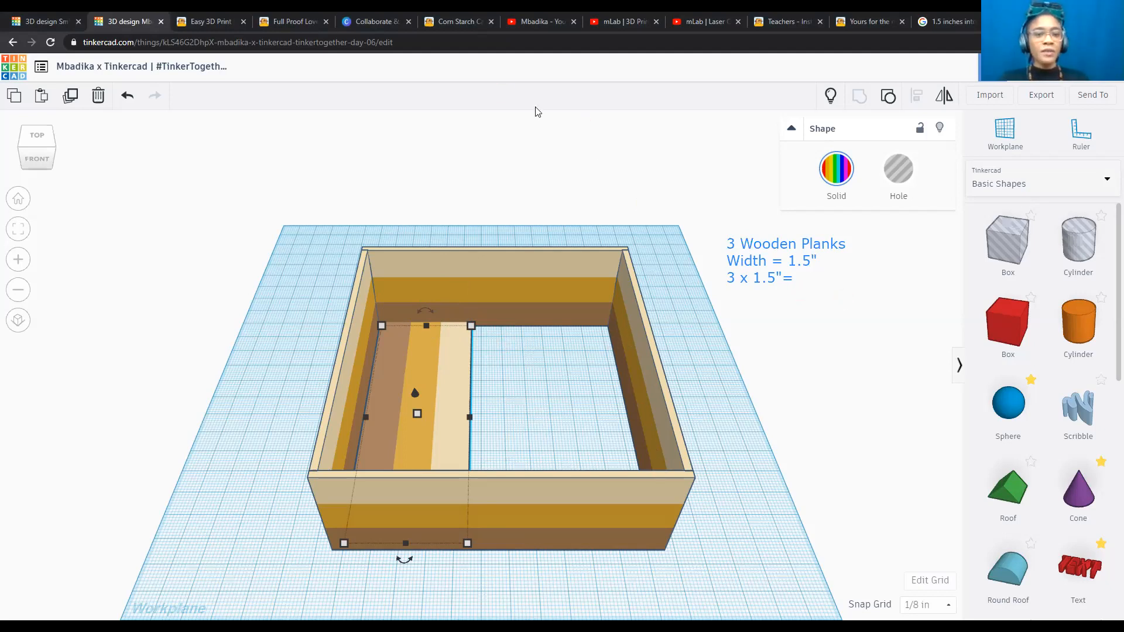
# Write the result "4.5"" below the multiplication note and the division "12/4.5=" beneath it.
pyautogui.click(730, 301)
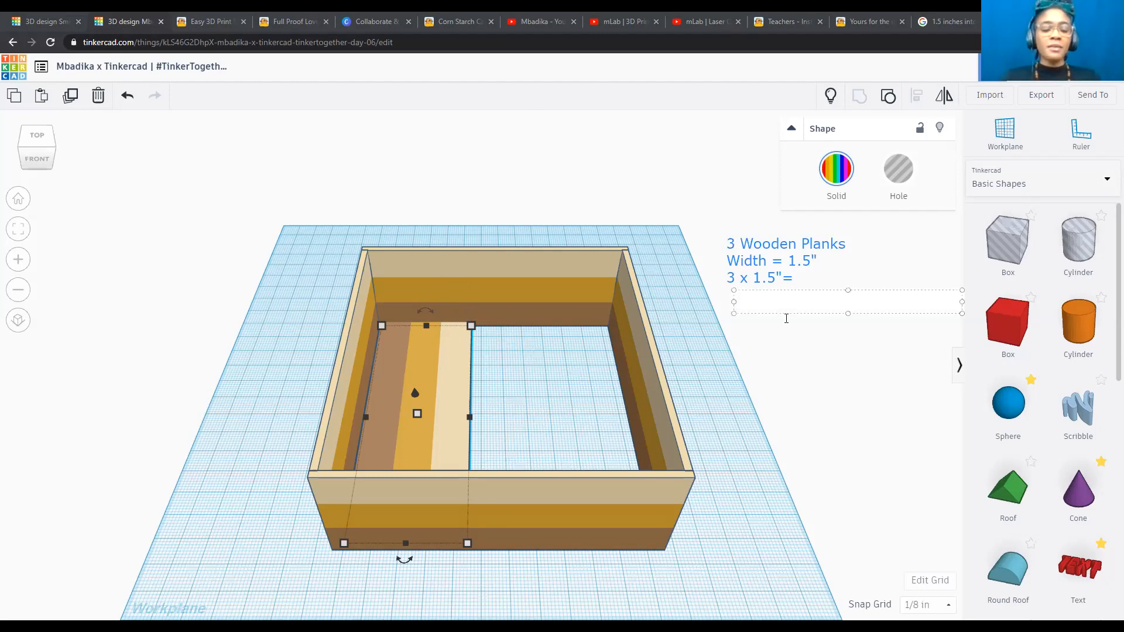
pyautogui.write('4.5"')
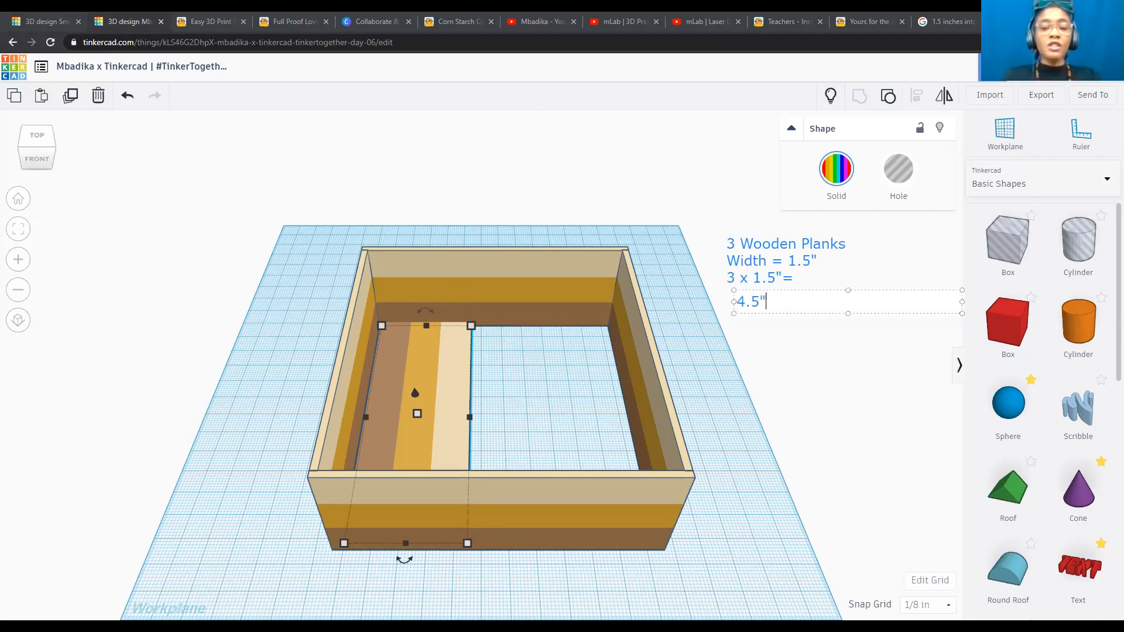
pyautogui.click(792, 375)
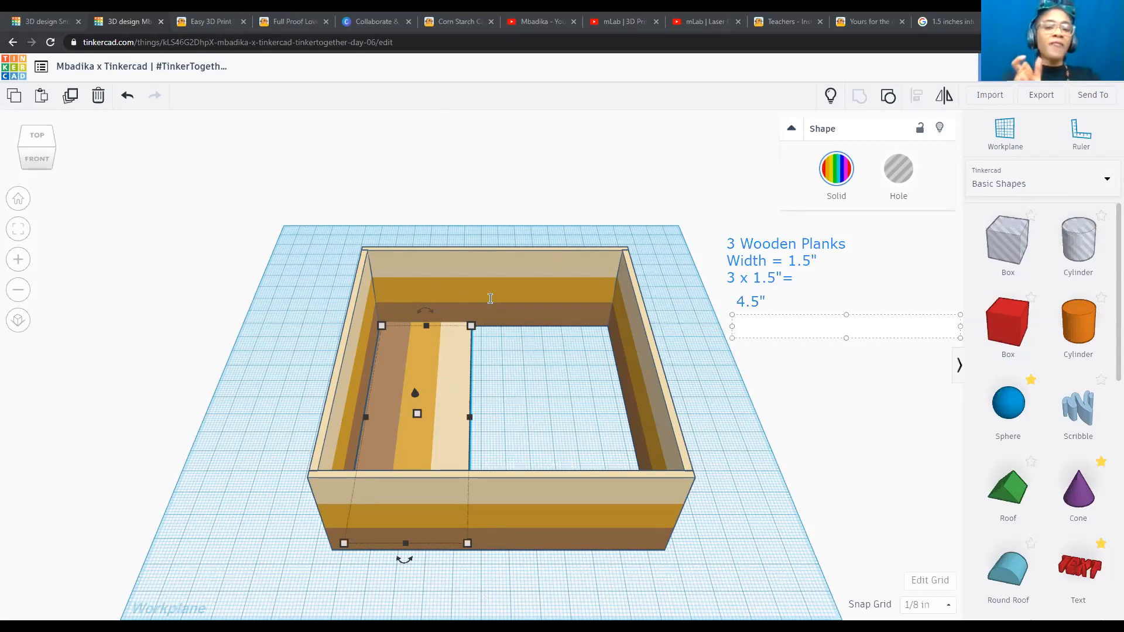
pyautogui.write('12')
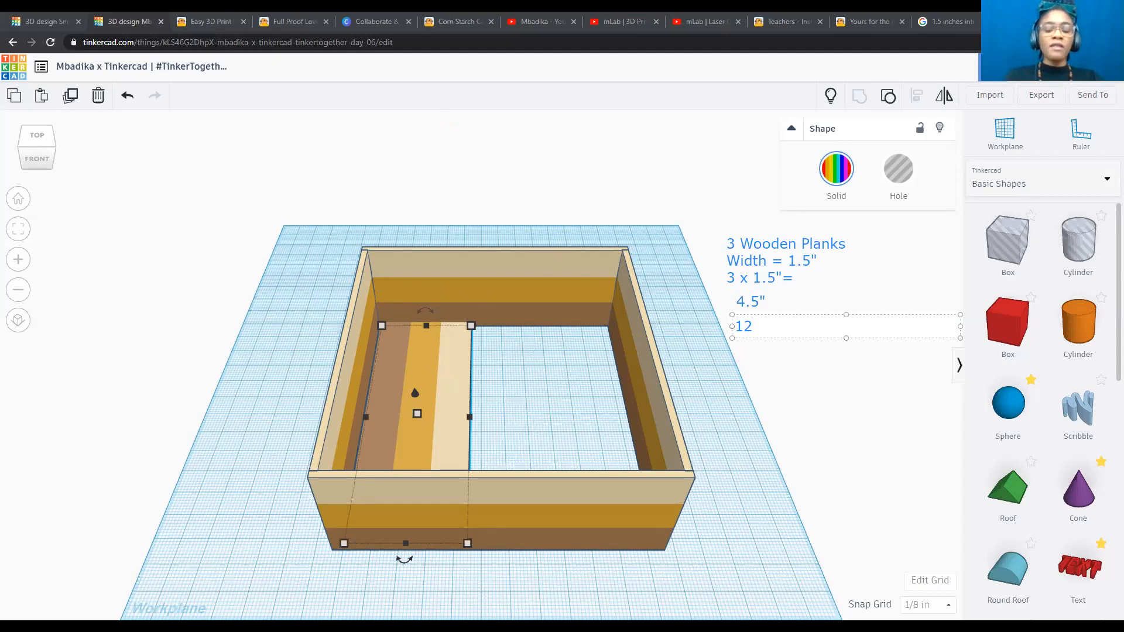
pyautogui.write('/4.5=')
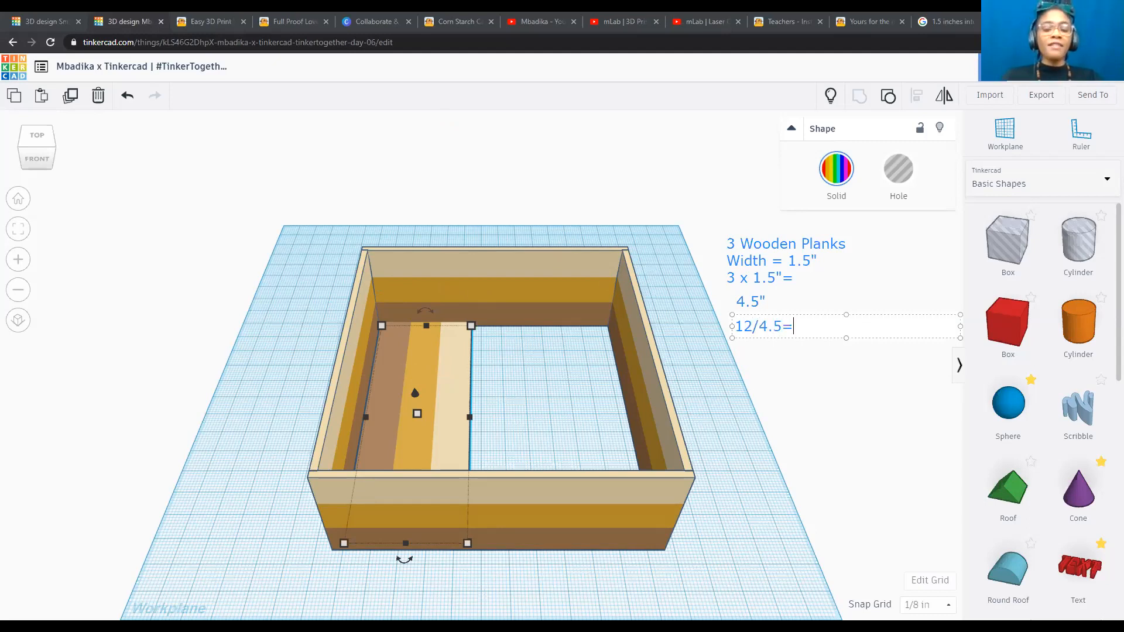
pyautogui.click(783, 375)
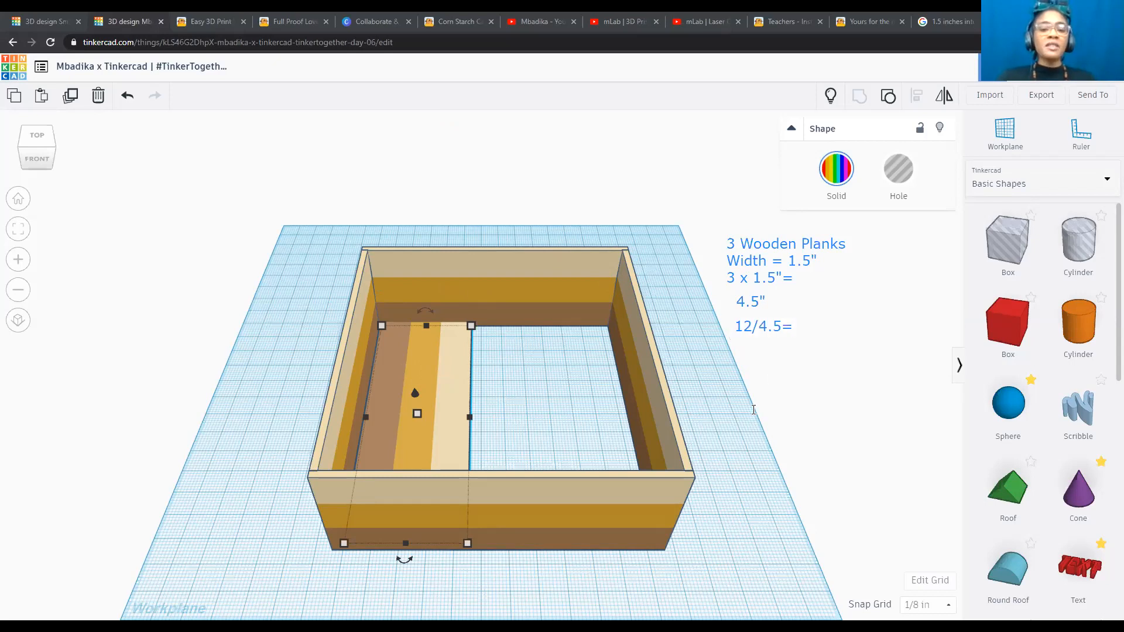
pyautogui.click(41, 132)
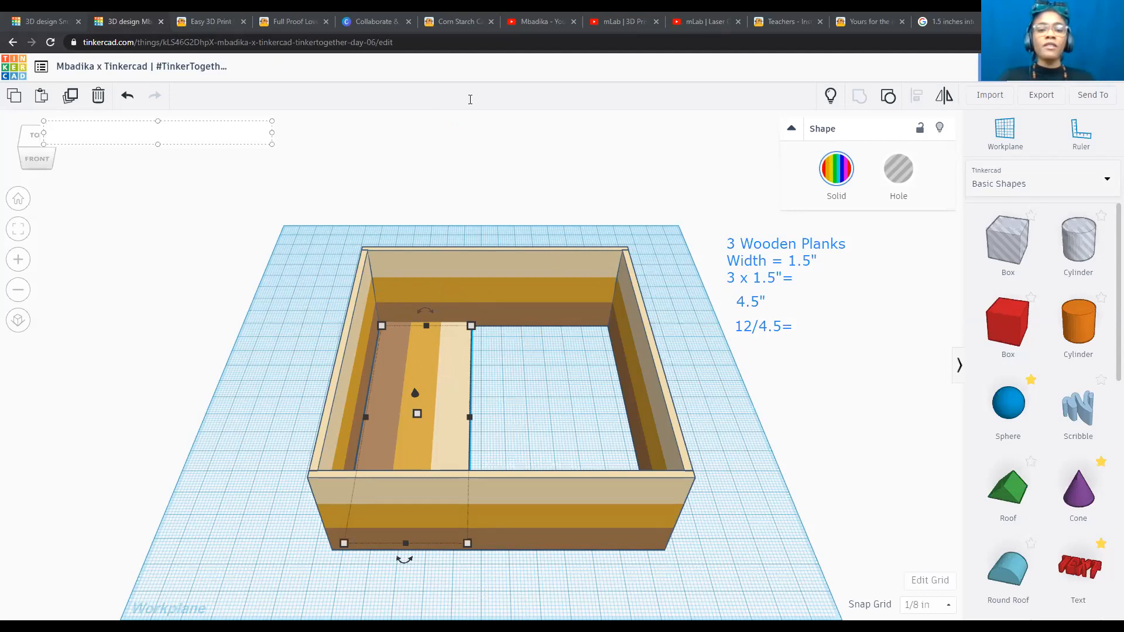
pyautogui.click(471, 100)
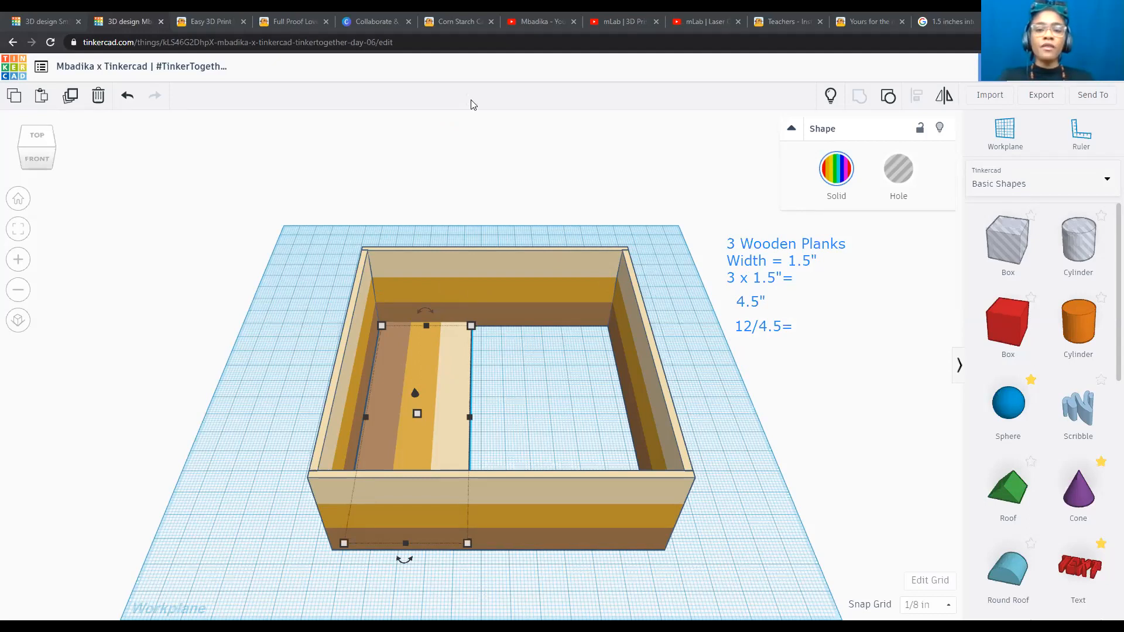
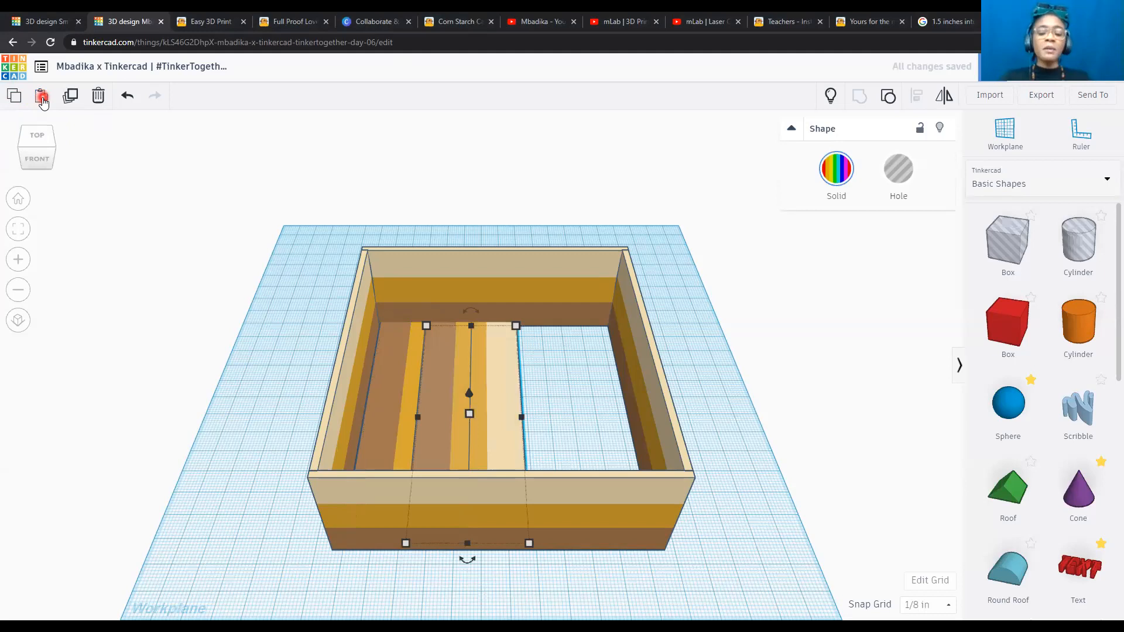
# Shift the second three-plank panel sideways across the box floor until it sits edge to edge with the first panel.
pyautogui.press('Right')
pyautogui.press('Right')
pyautogui.press('Right')
pyautogui.press('Right')
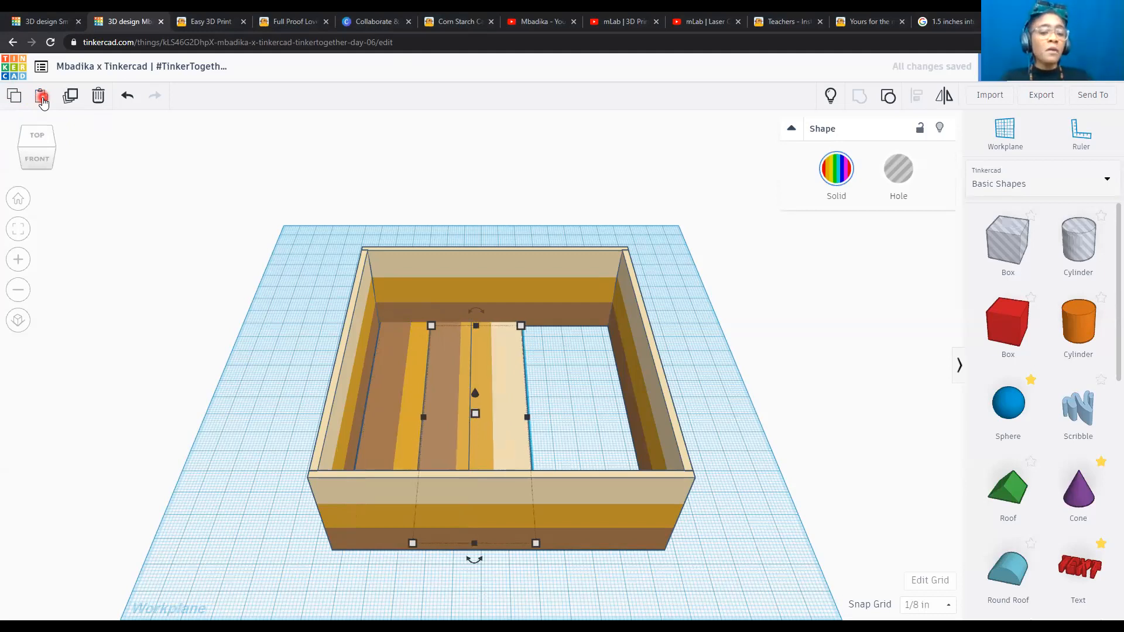
pyautogui.press('Right')
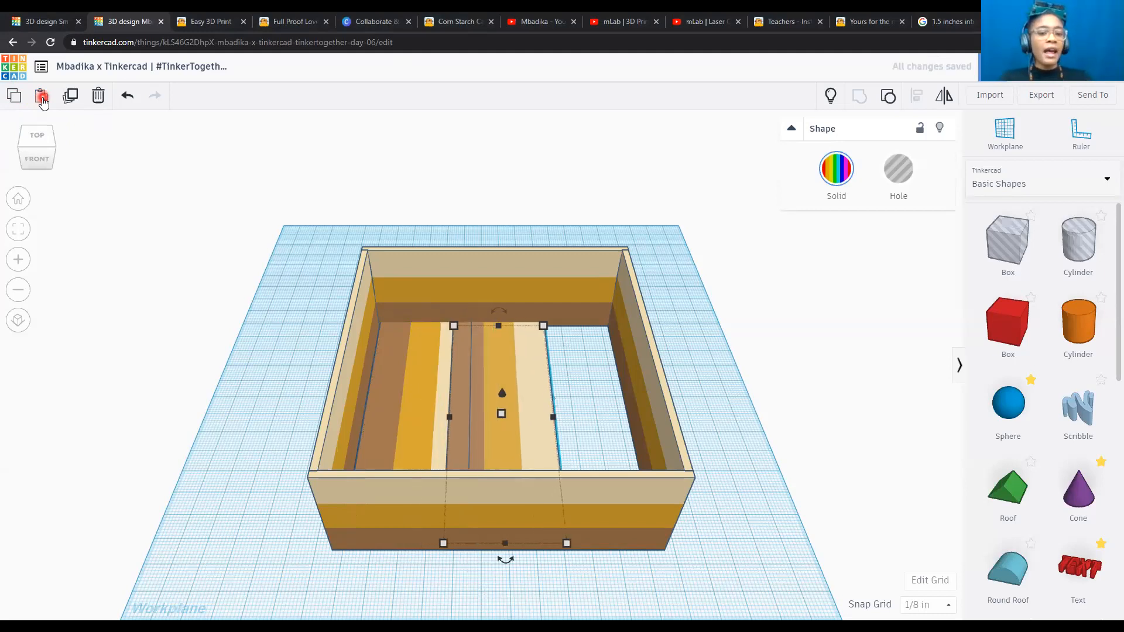
pyautogui.press('Right')
pyautogui.press('Right')
pyautogui.press('Right')
pyautogui.press('Right')
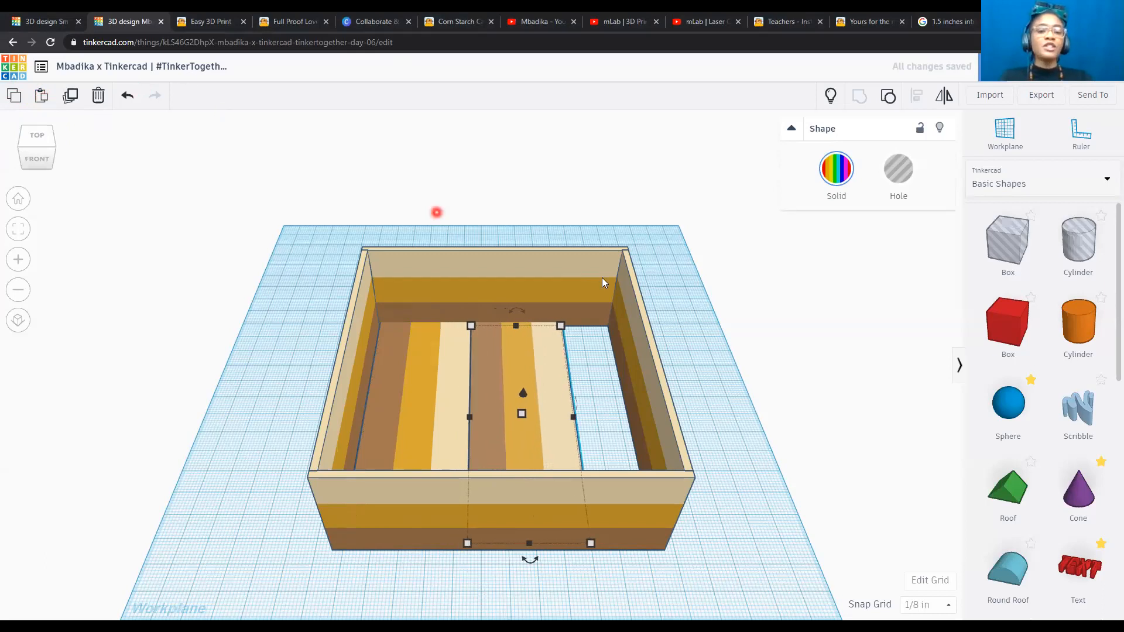
# From the top view, nudge the first plank panel toward the box's left wall and close the second panel up against it.
pyautogui.click(37, 137)
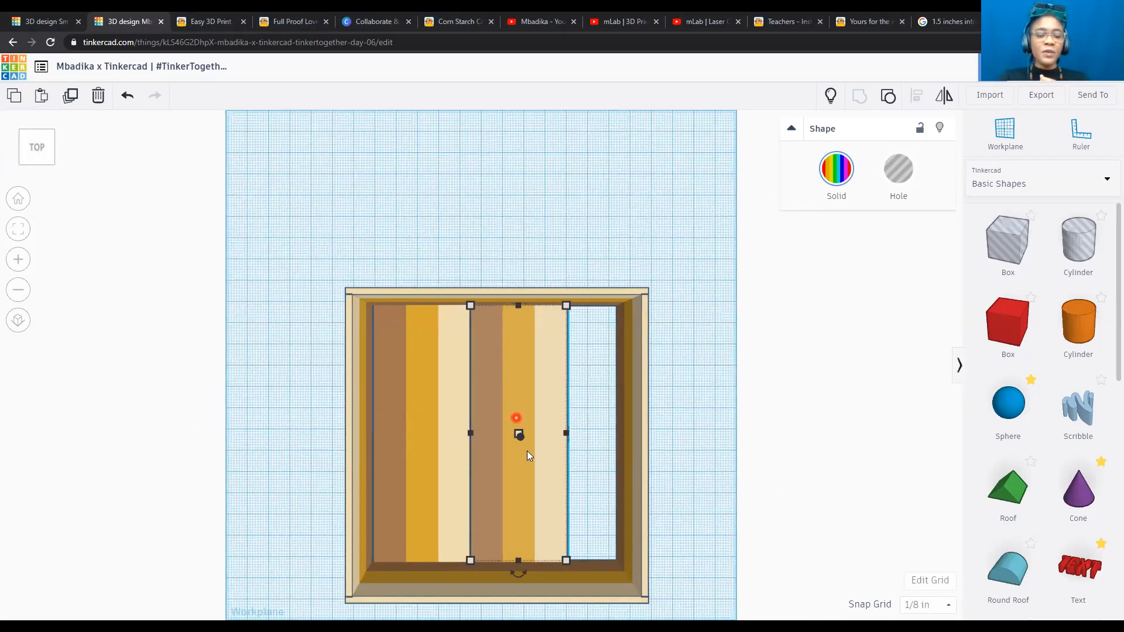
pyautogui.click(408, 436)
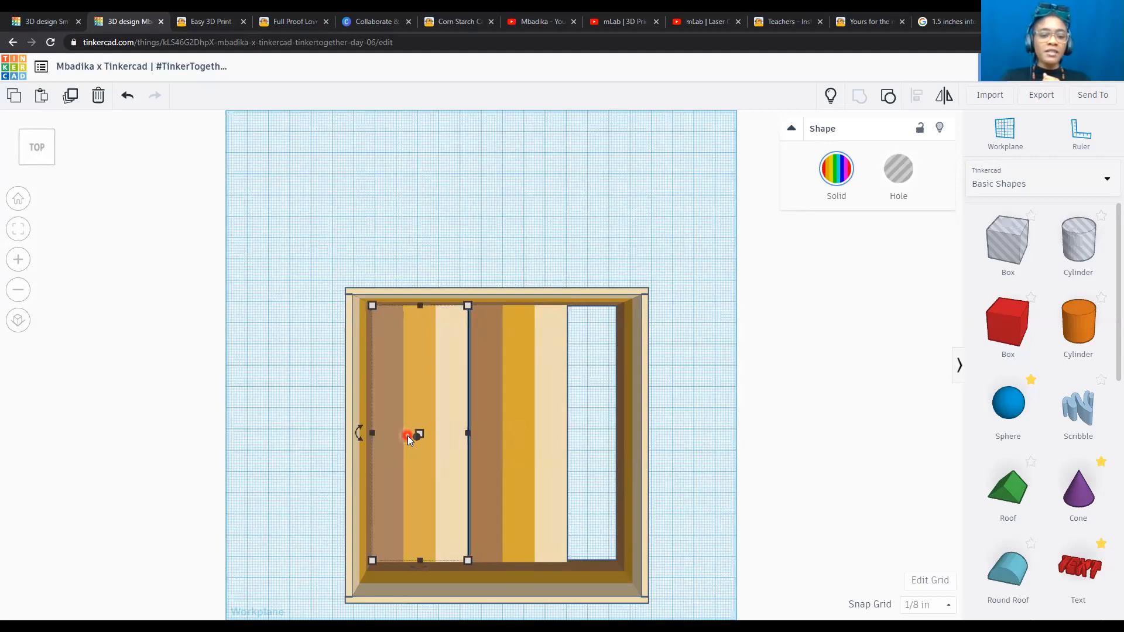
pyautogui.click(536, 440)
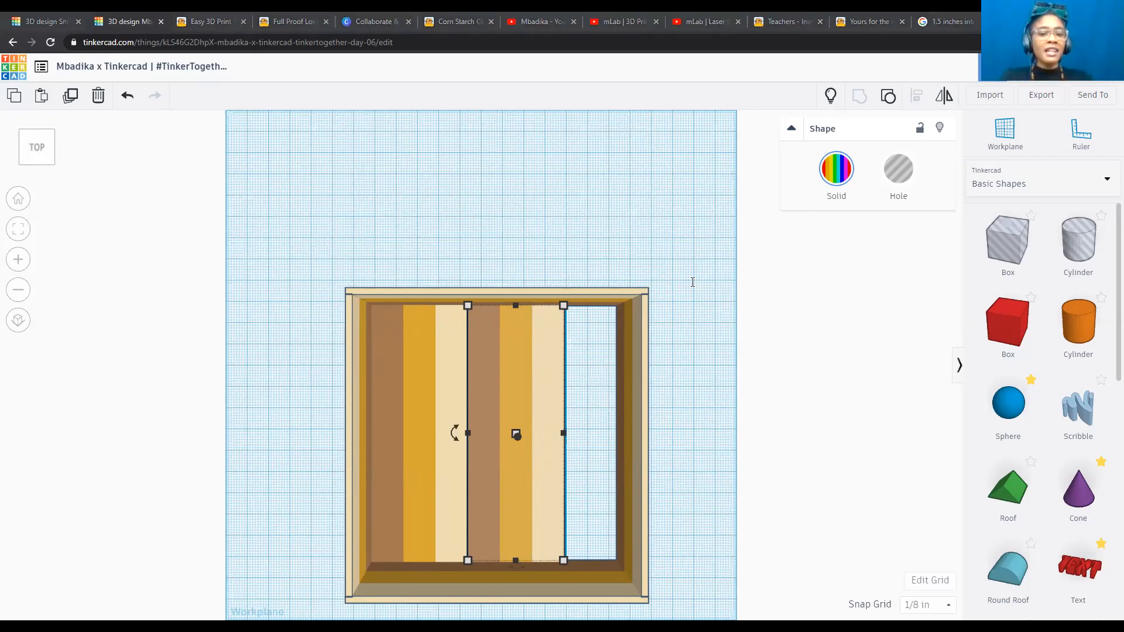
# Write a note beside the top view reading "12 / 4.5 = 2.6666666667".
pyautogui.click(758, 262)
pyautogui.write('12 ')
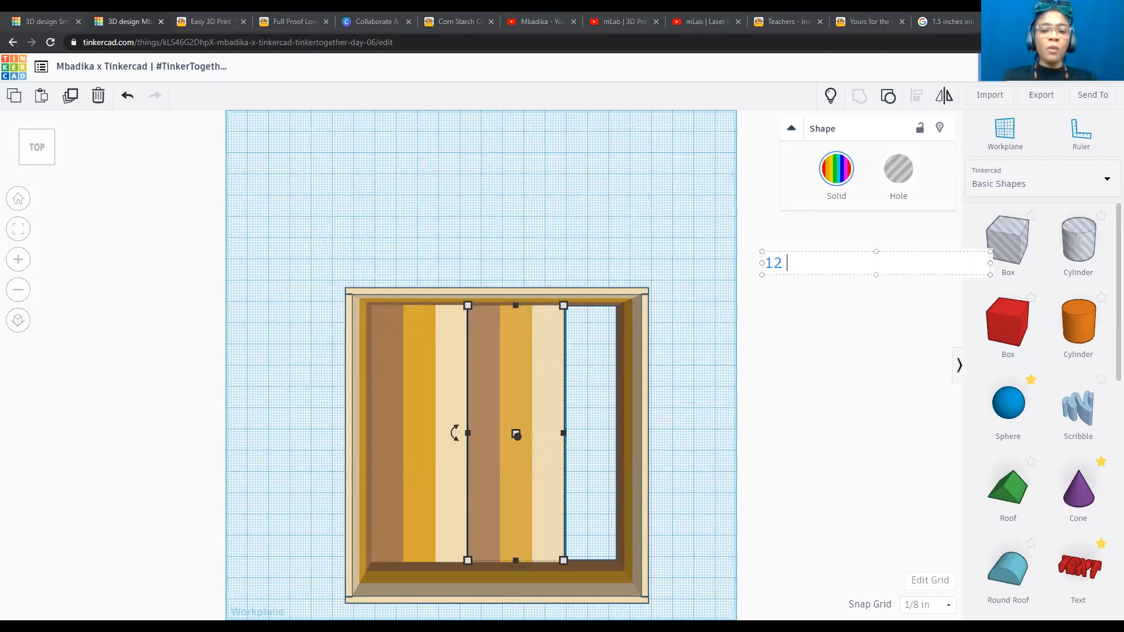
pyautogui.write('/ 4.5 ')
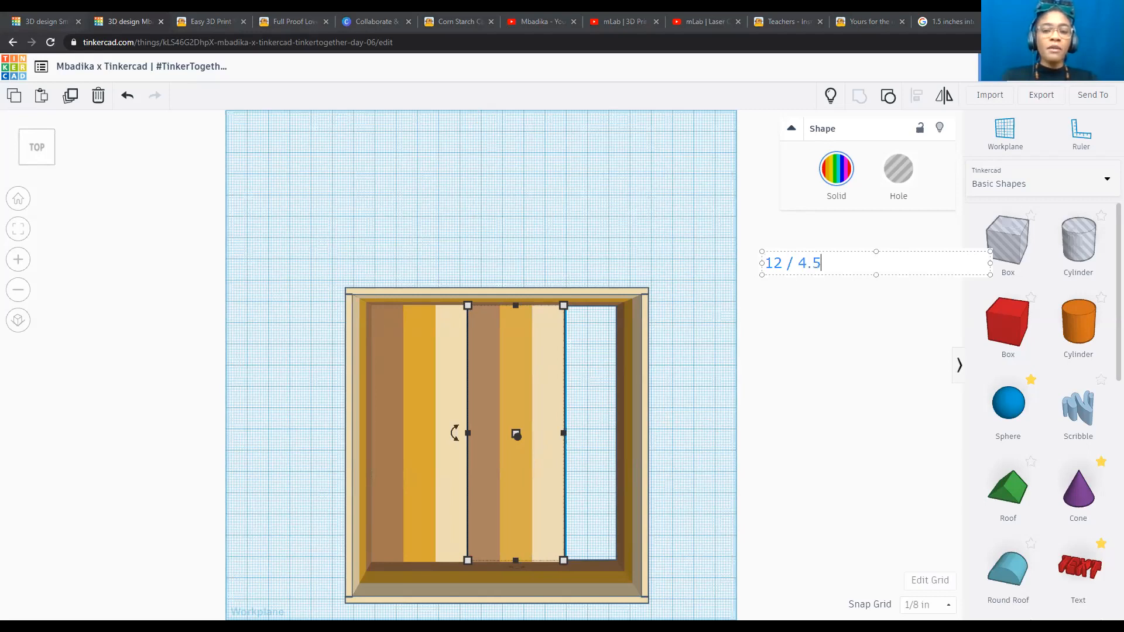
pyautogui.write('= 2.')
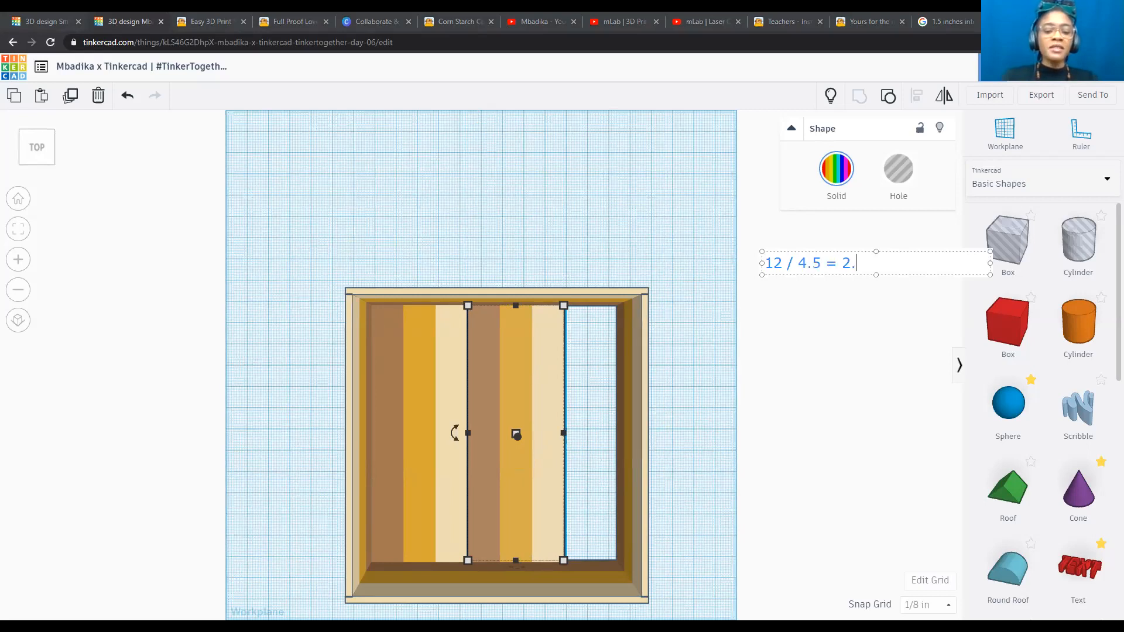
pyautogui.write('6666666667')
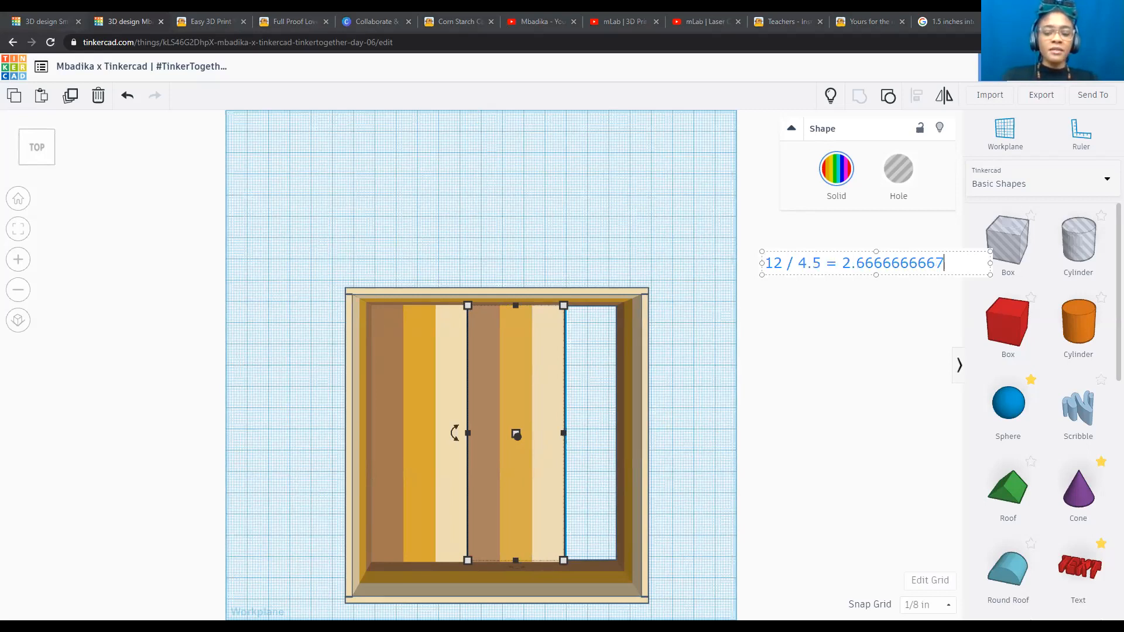
# Add "2 2/3" below the division in the note and label it "Number of Times our Plank =".
pyautogui.press('Return')
pyautogui.write('2 2/3')
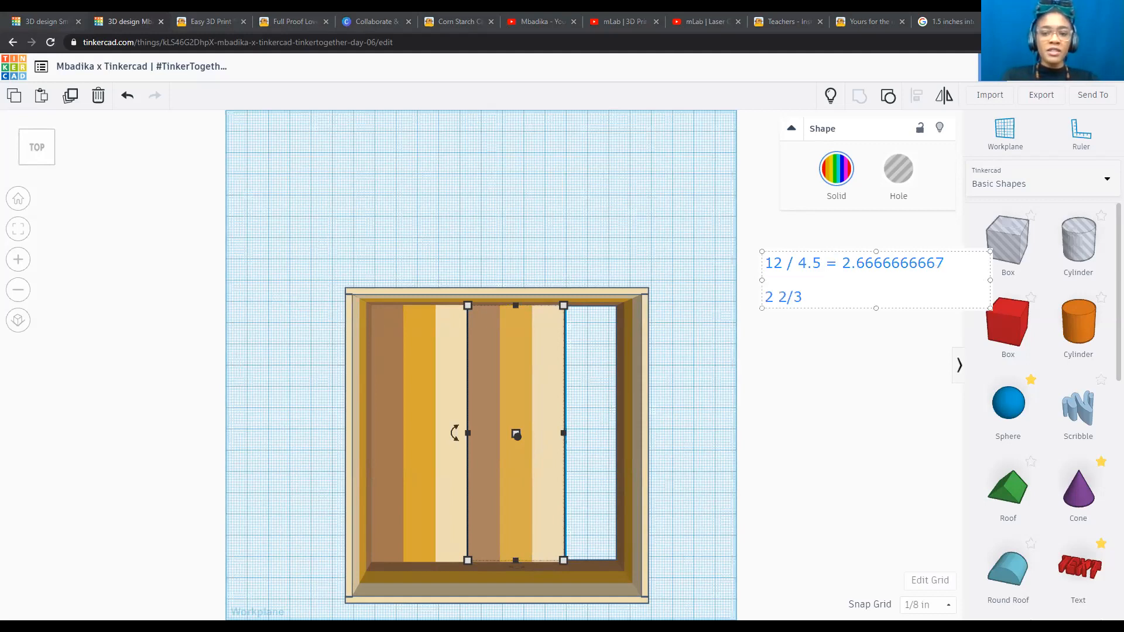
pyautogui.write('Number of T')
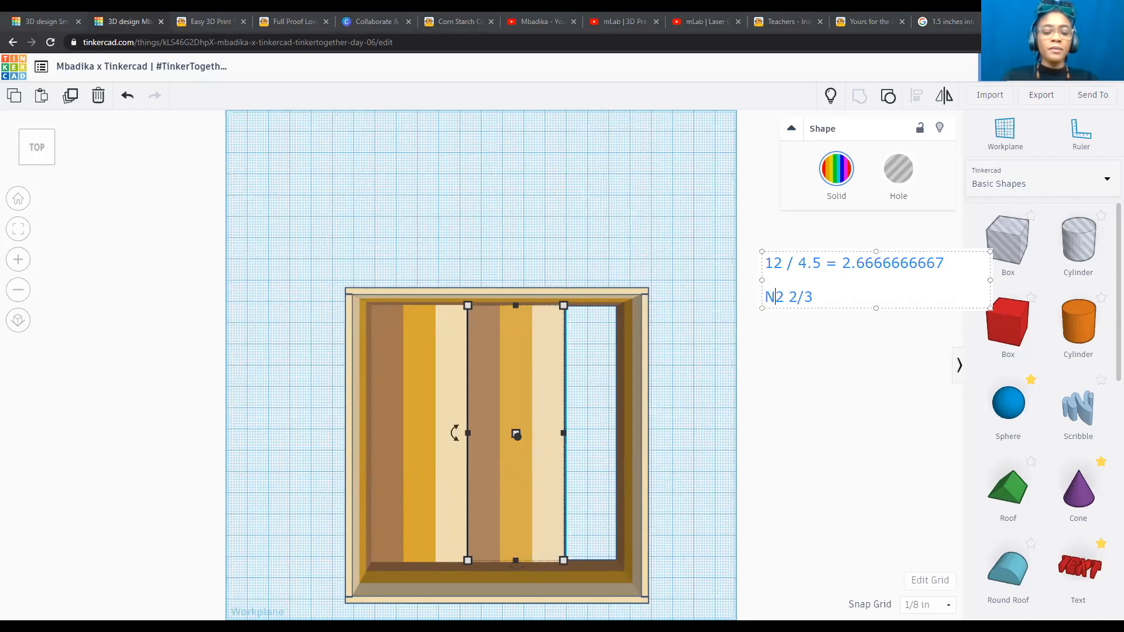
pyautogui.write('imes our Pla')
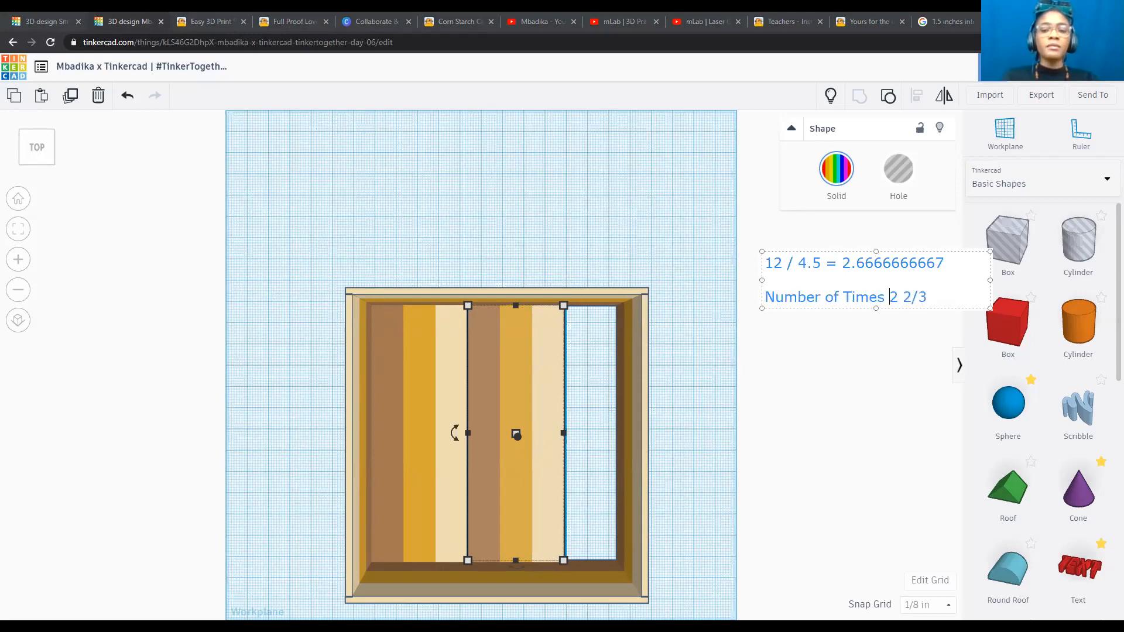
pyautogui.write('nk')
pyautogui.press('Return')
pyautogui.write('=')
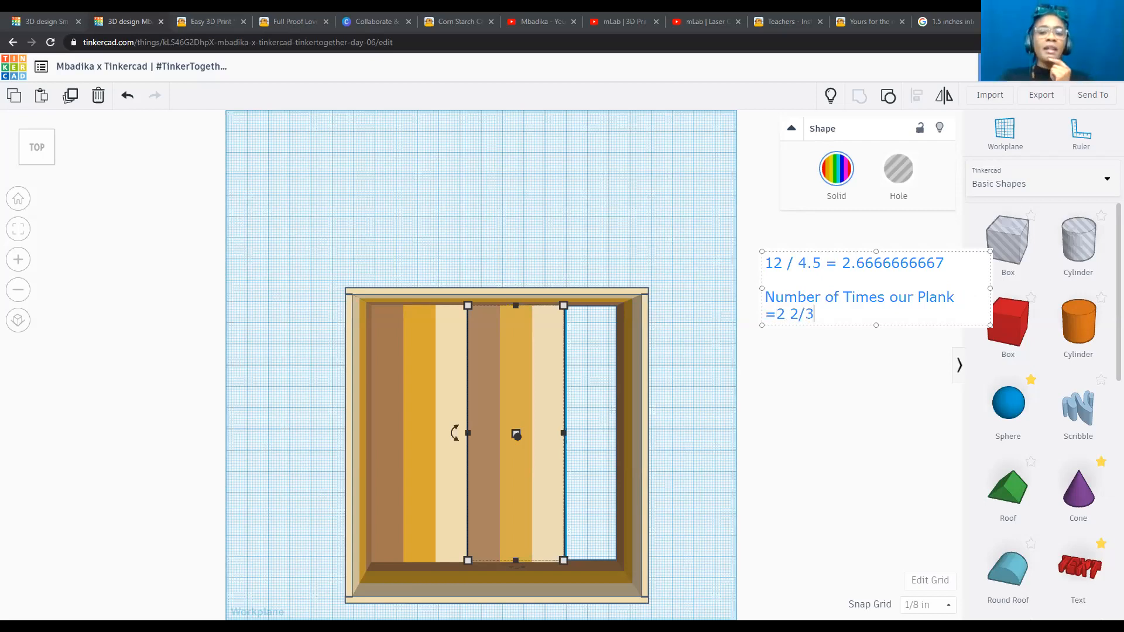
pyautogui.press('Return')
pyautogui.press('Return')
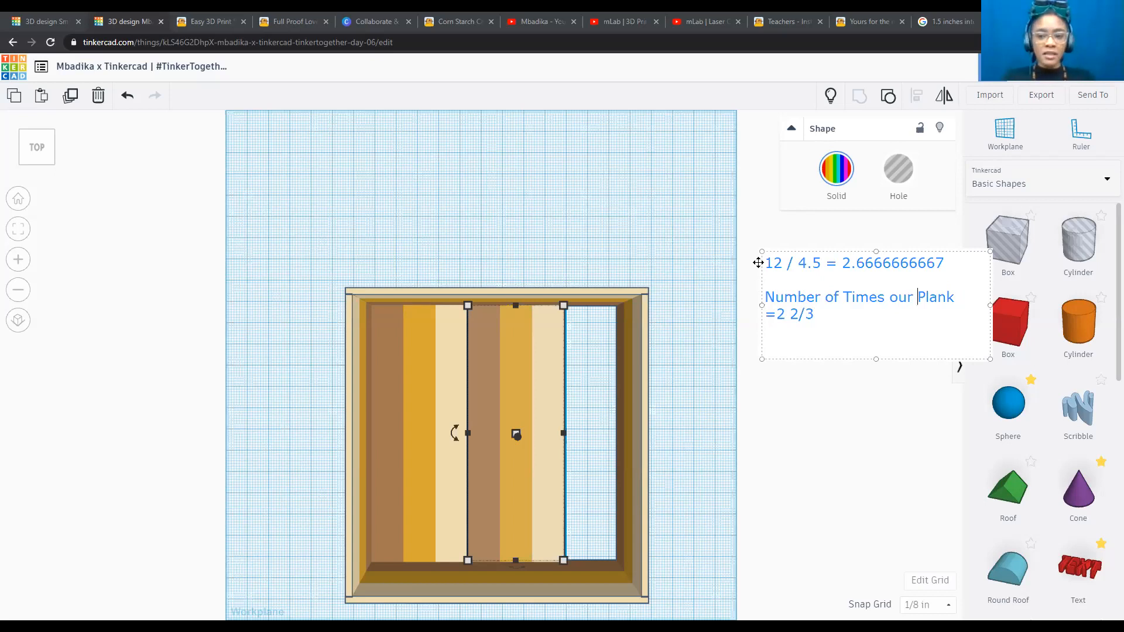
# Reposition and narrow the note, and extend its label to "Number of Times our Plank Sides fit the Bottom of our Garden Bed".
pyautogui.write('Sides')
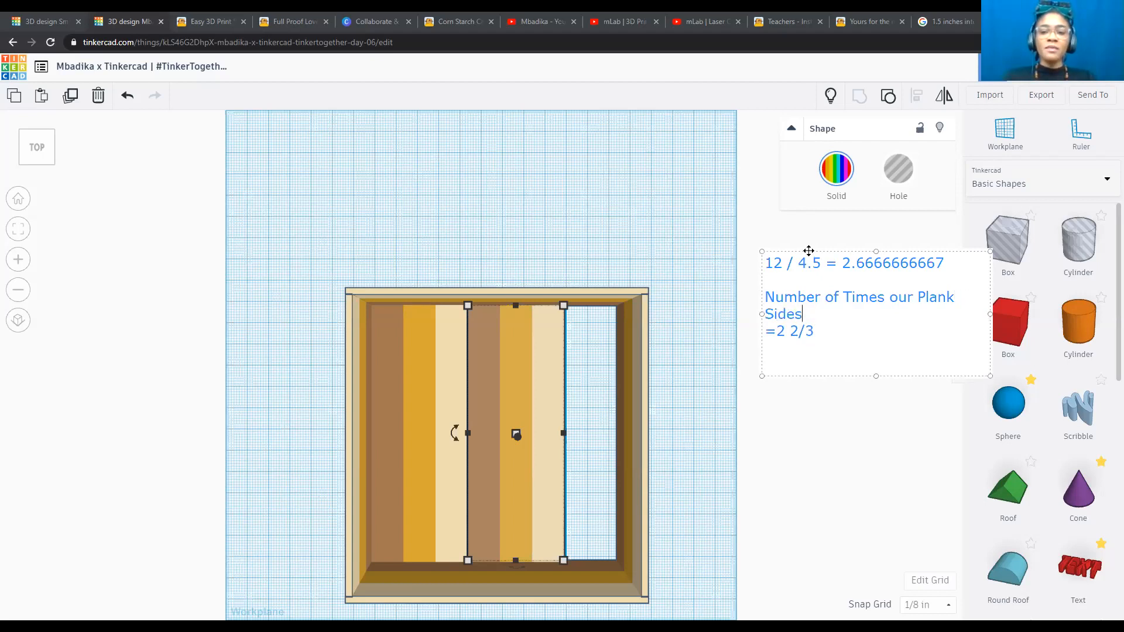
pyautogui.moveTo(809, 251); pyautogui.dragTo(786, 219)
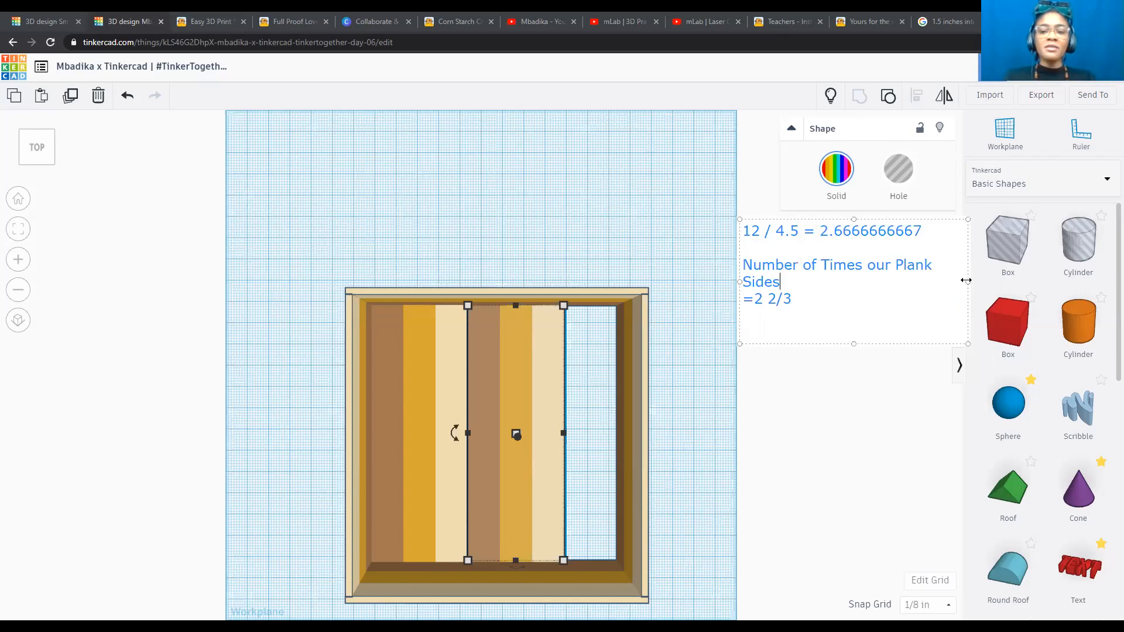
pyautogui.click(867, 264)
pyautogui.press('Return')
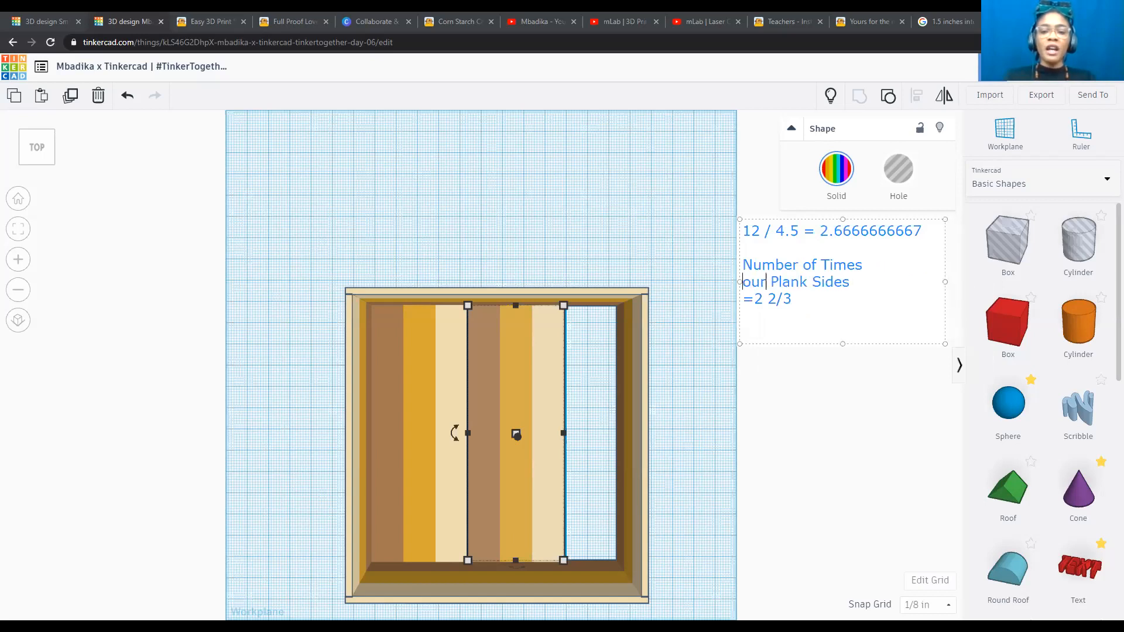
pyautogui.write('fit the Botto')
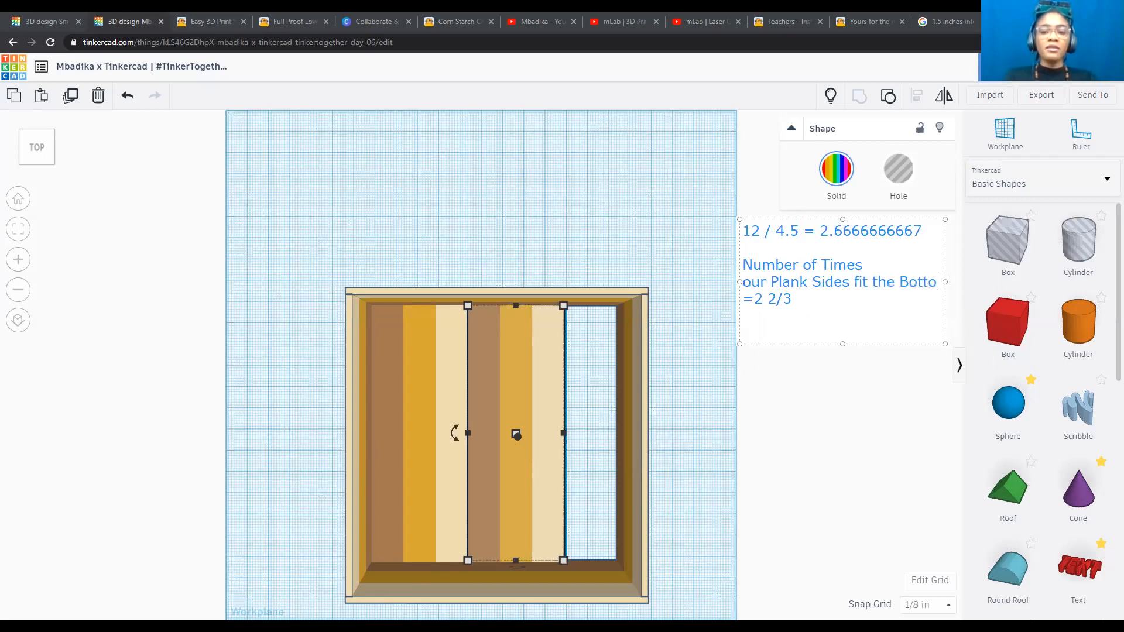
pyautogui.write('m of our gar')
pyautogui.press('BackSpace')
pyautogui.press('BackSpace')
pyautogui.press('BackSpace')
pyautogui.write('Garden Bed')
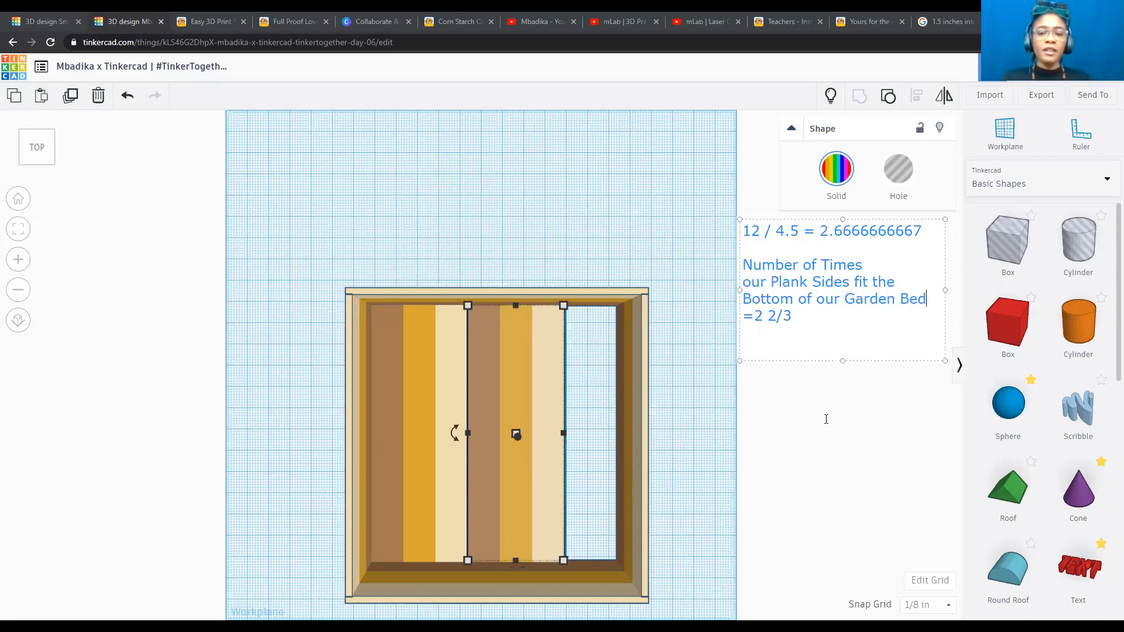
pyautogui.click(455, 378)
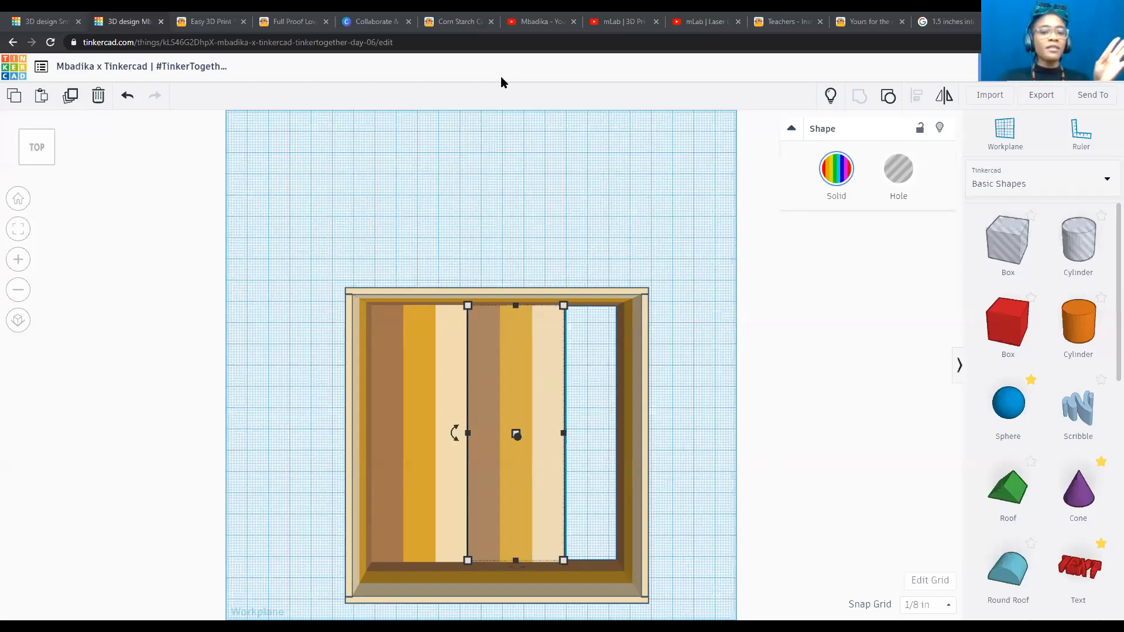
# Copy the second three-plank panel and place the duplicate edge to edge beside it across the box floor.
pyautogui.click(15, 97)
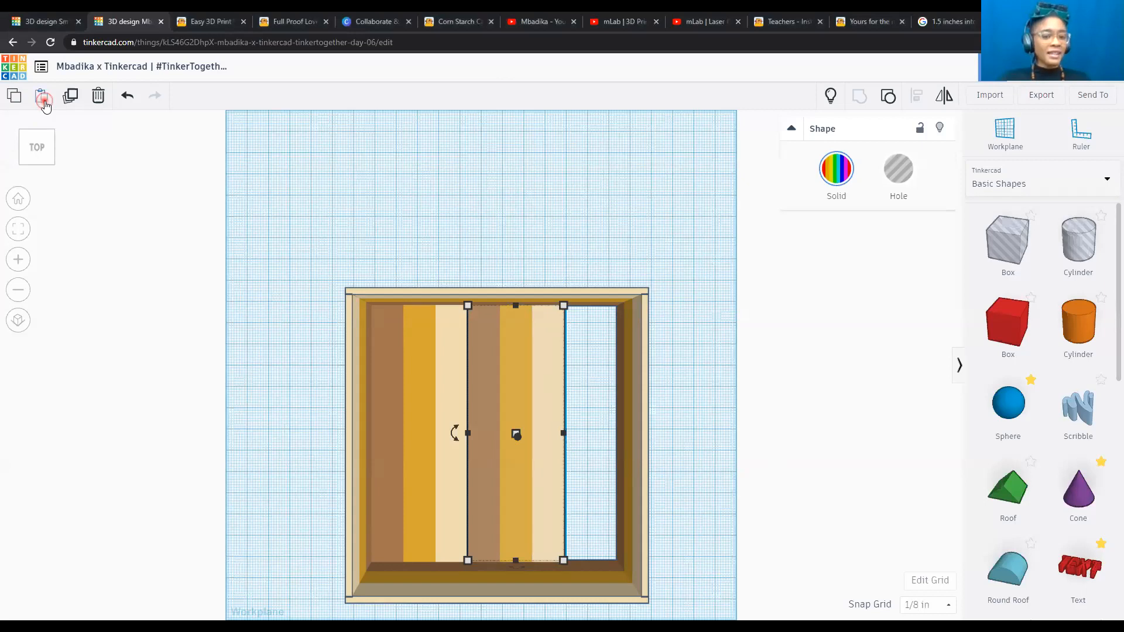
pyautogui.click(41, 99)
pyautogui.click(43, 98)
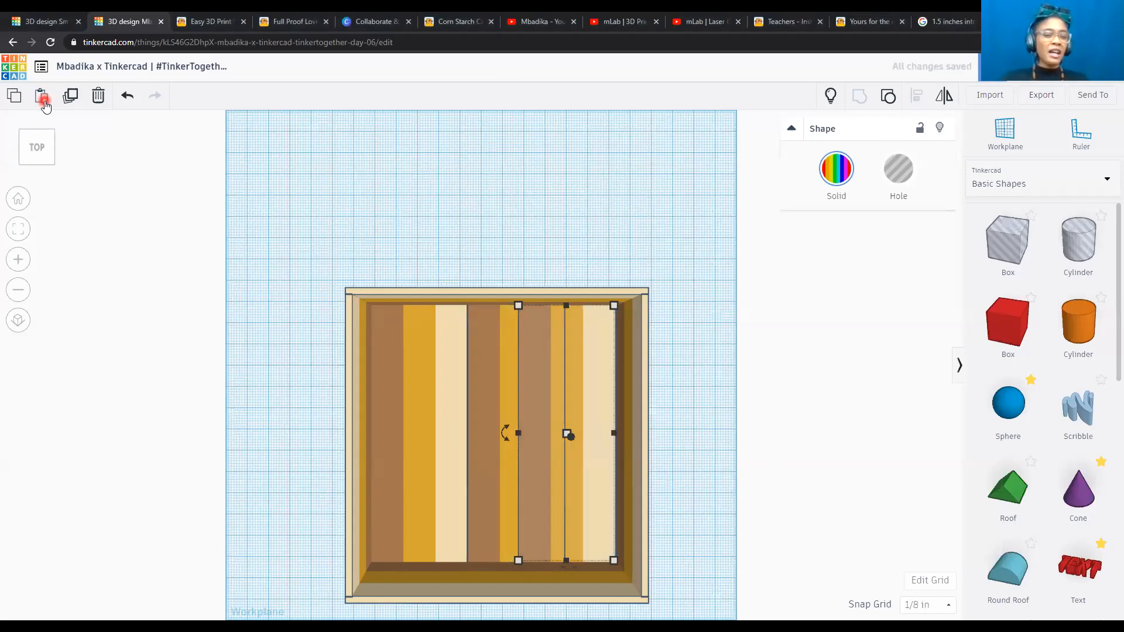
pyautogui.click(43, 98)
pyautogui.click(43, 99)
pyautogui.click(43, 98)
pyautogui.click(43, 98)
pyautogui.click(43, 98)
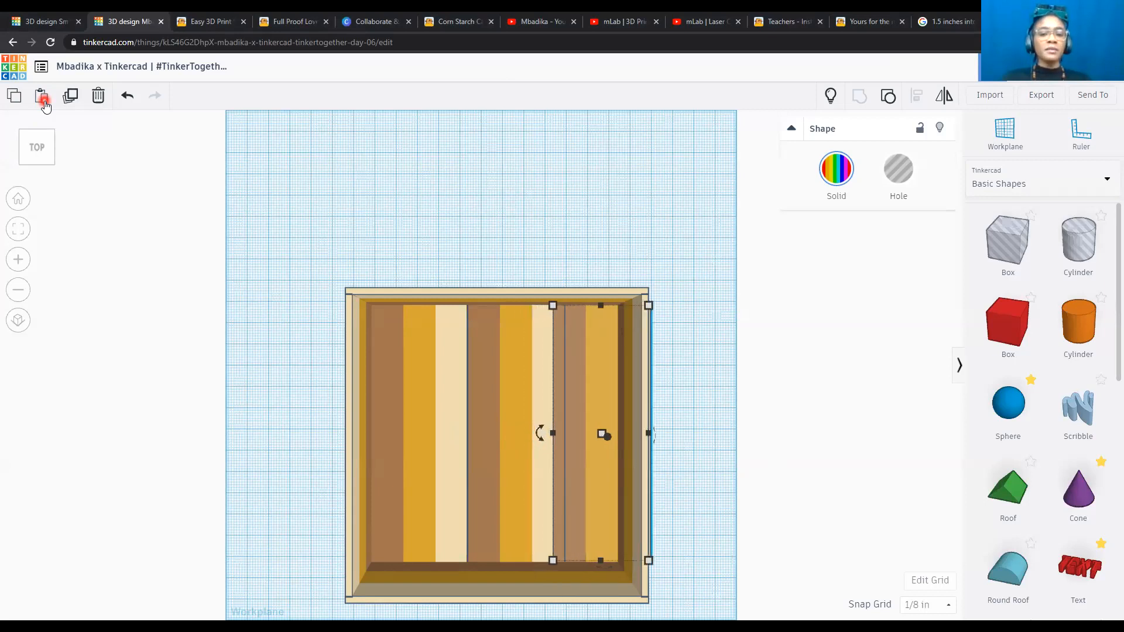
pyautogui.click(43, 99)
pyautogui.click(42, 98)
pyautogui.click(43, 99)
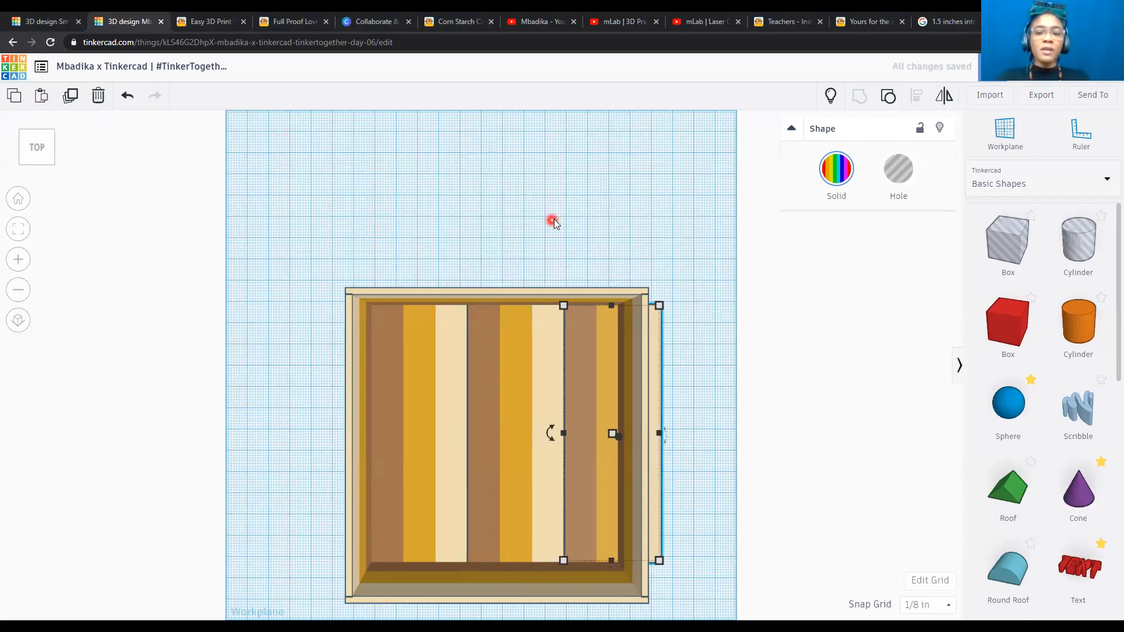
# Ungroup the third panel and delete its cream plank that sticks out beyond the box wall.
pyautogui.click(890, 98)
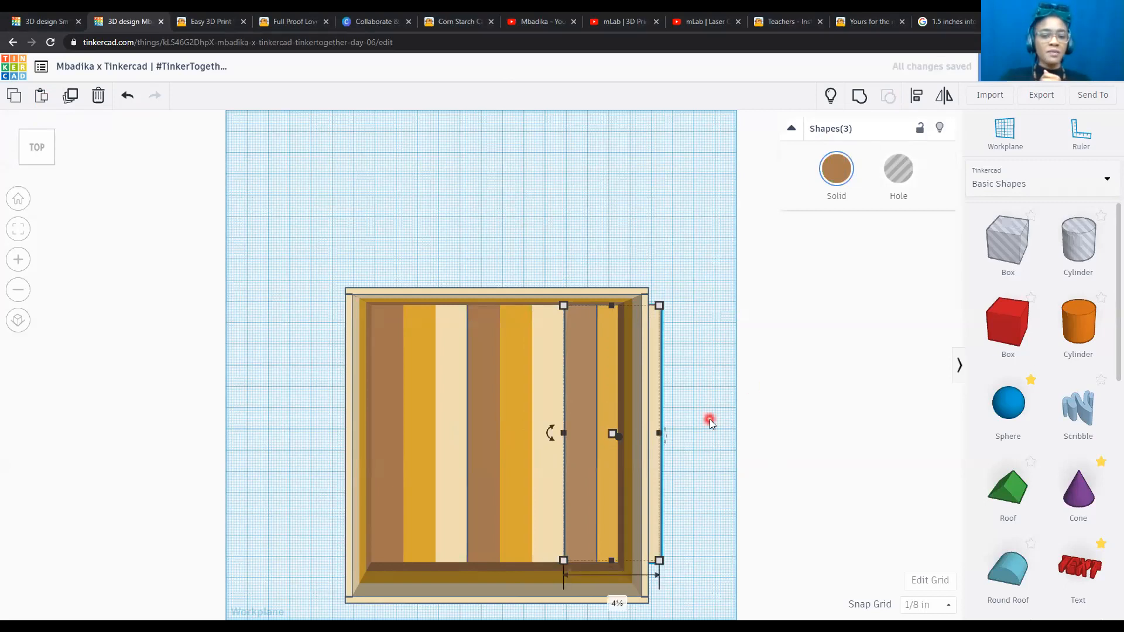
pyautogui.click(507, 342)
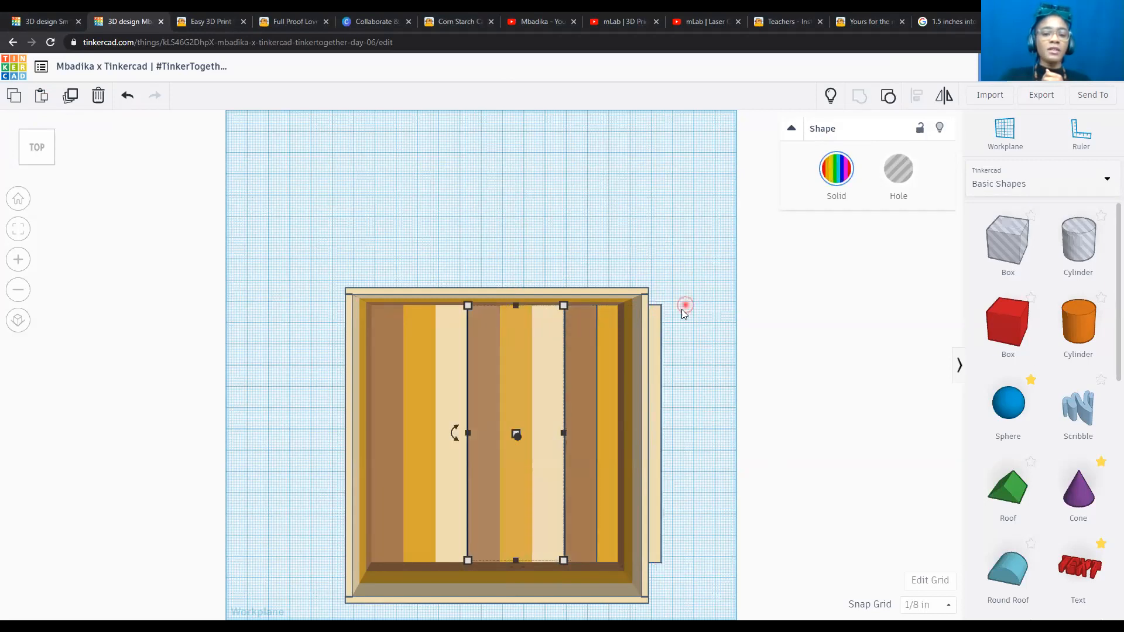
pyautogui.click(51, 167)
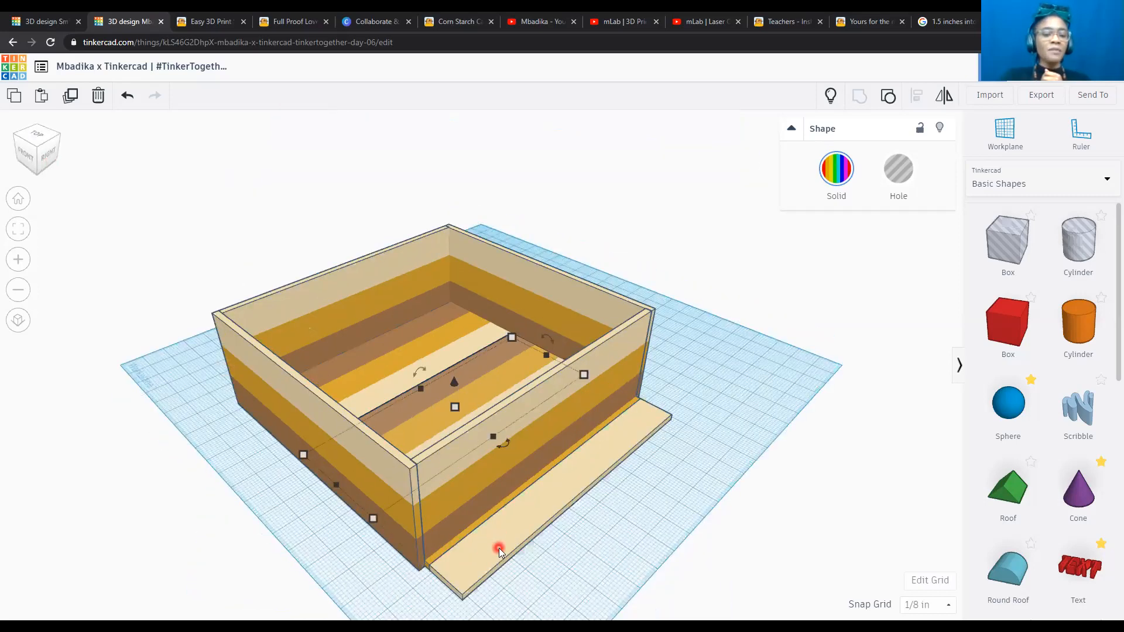
pyautogui.click(499, 548)
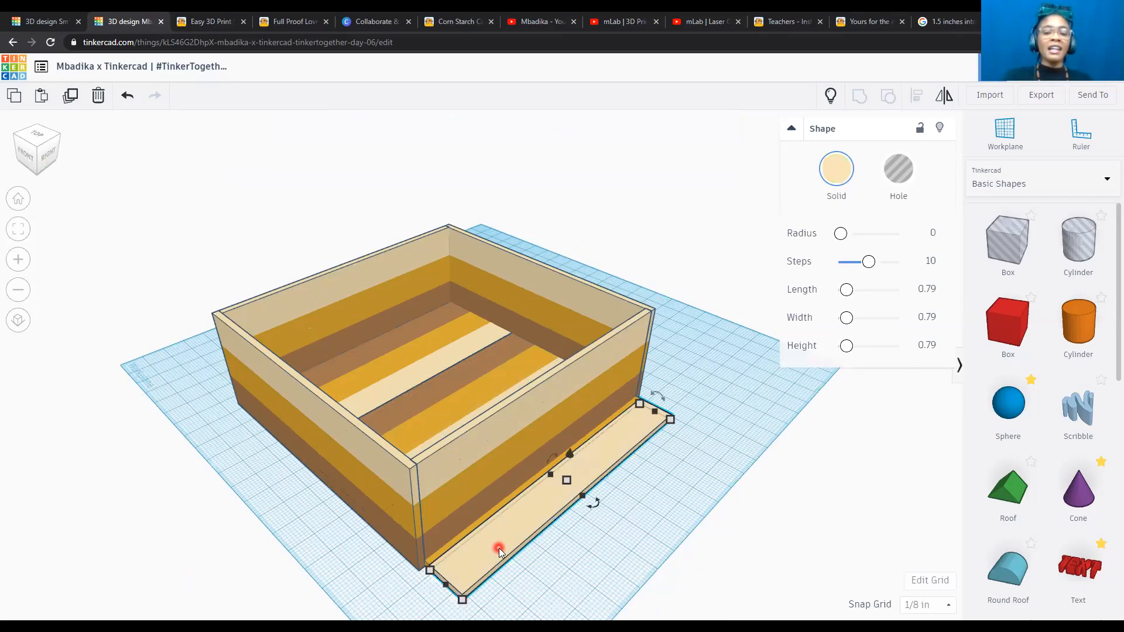
pyautogui.press('Delete')
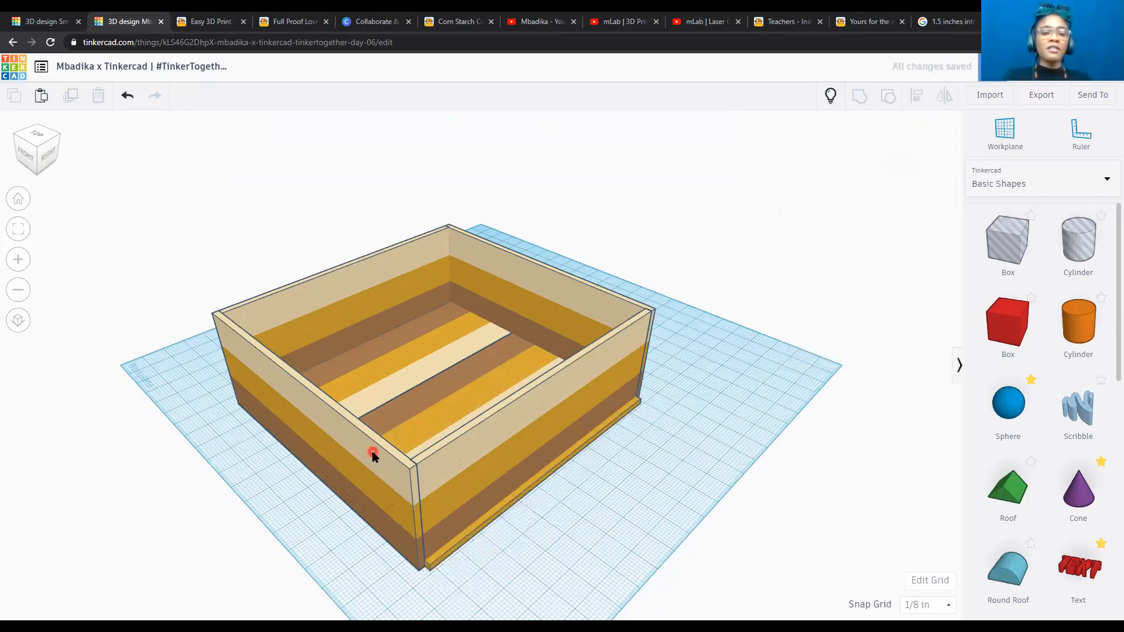
# From the top view, group the third panel's remaining brown and yellow planks.
pyautogui.click(38, 135)
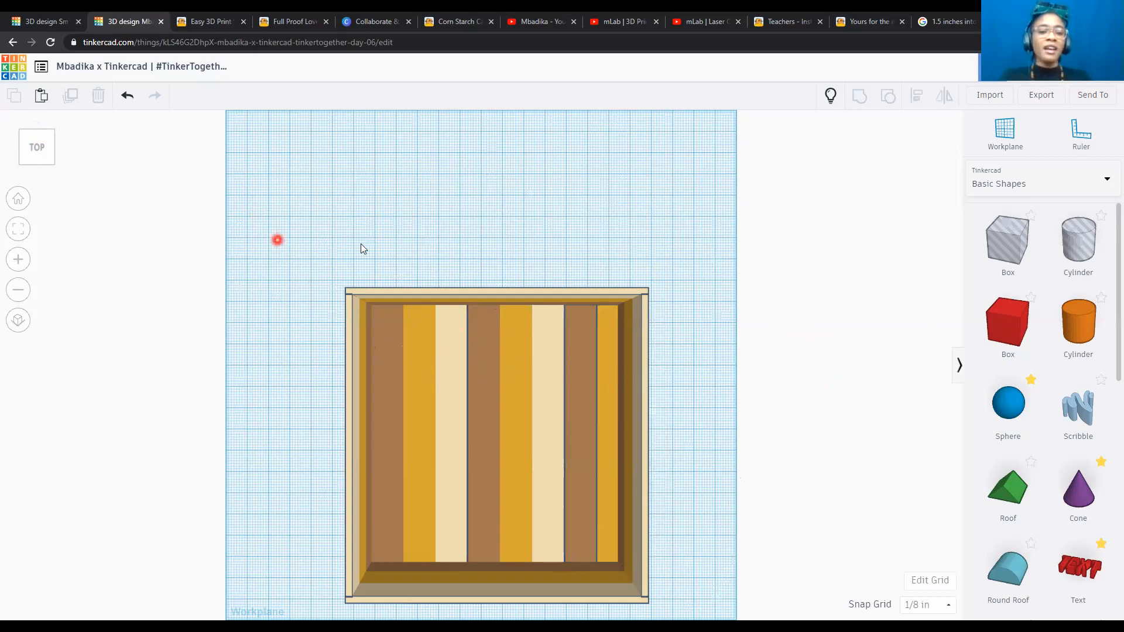
pyautogui.click(610, 344)
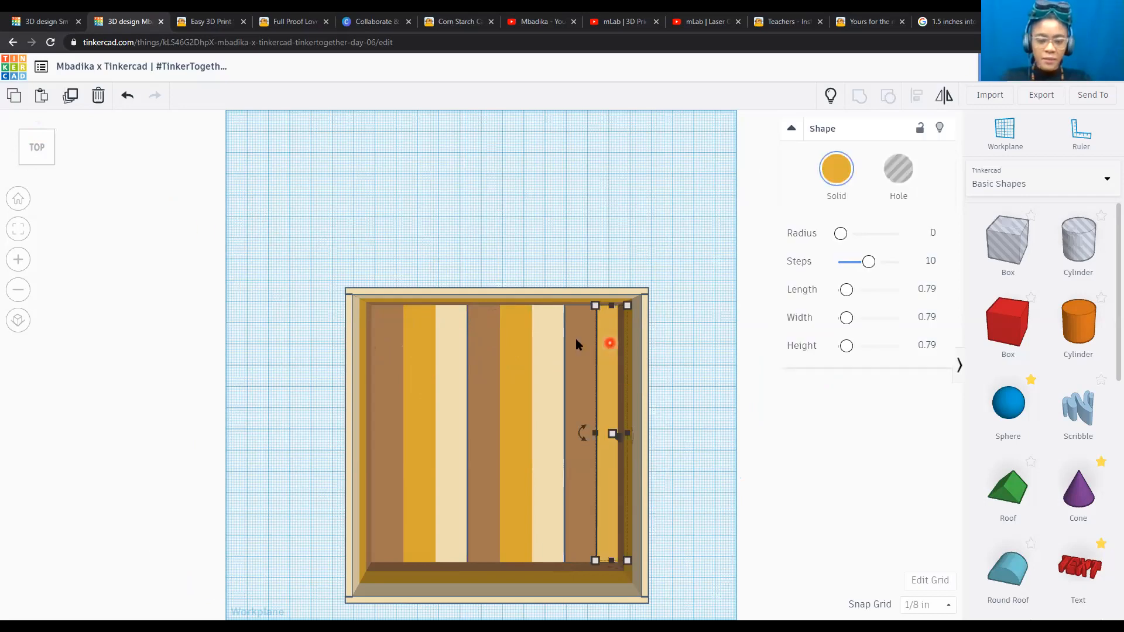
pyautogui.click(52, 165)
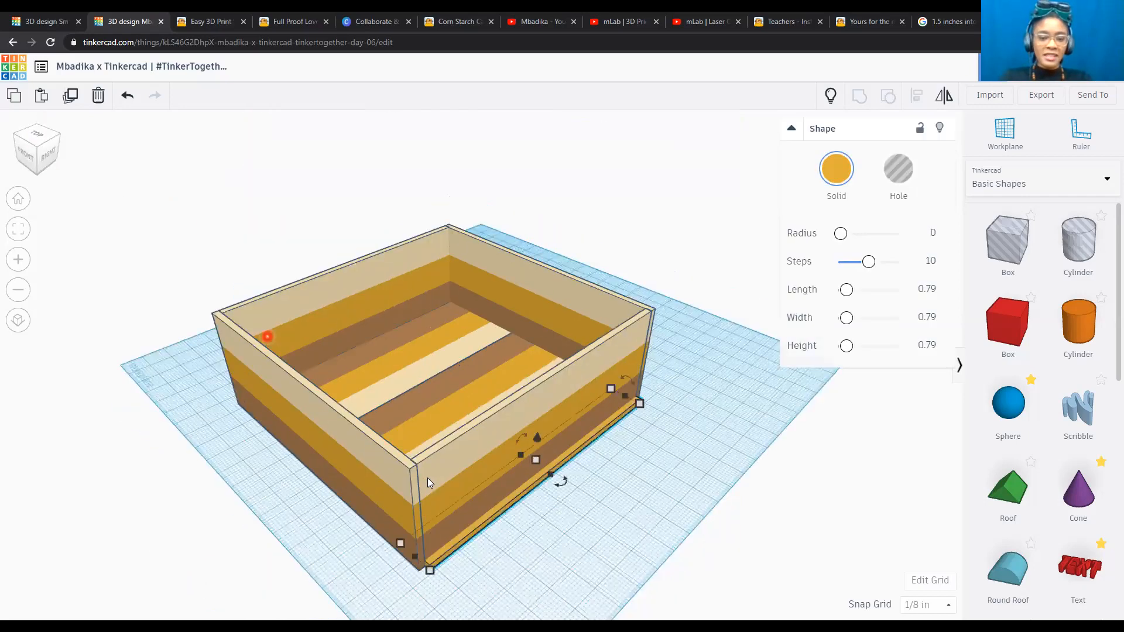
pyautogui.click(35, 136)
pyautogui.keyDown('shift'); pyautogui.click(579, 358); pyautogui.keyUp('shift')
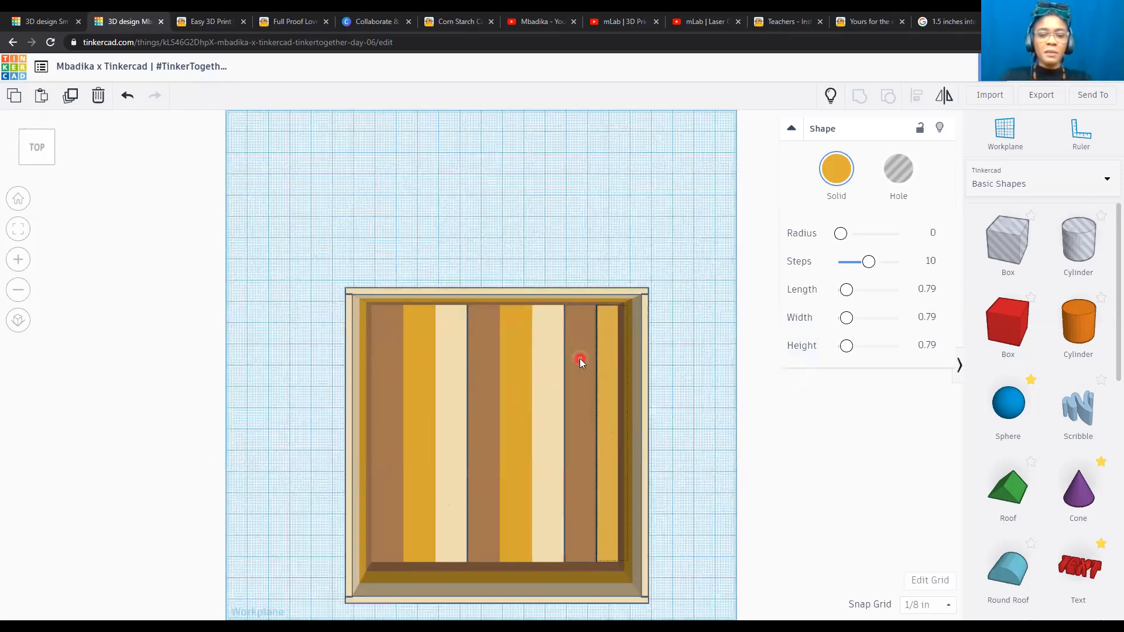
pyautogui.click(861, 103)
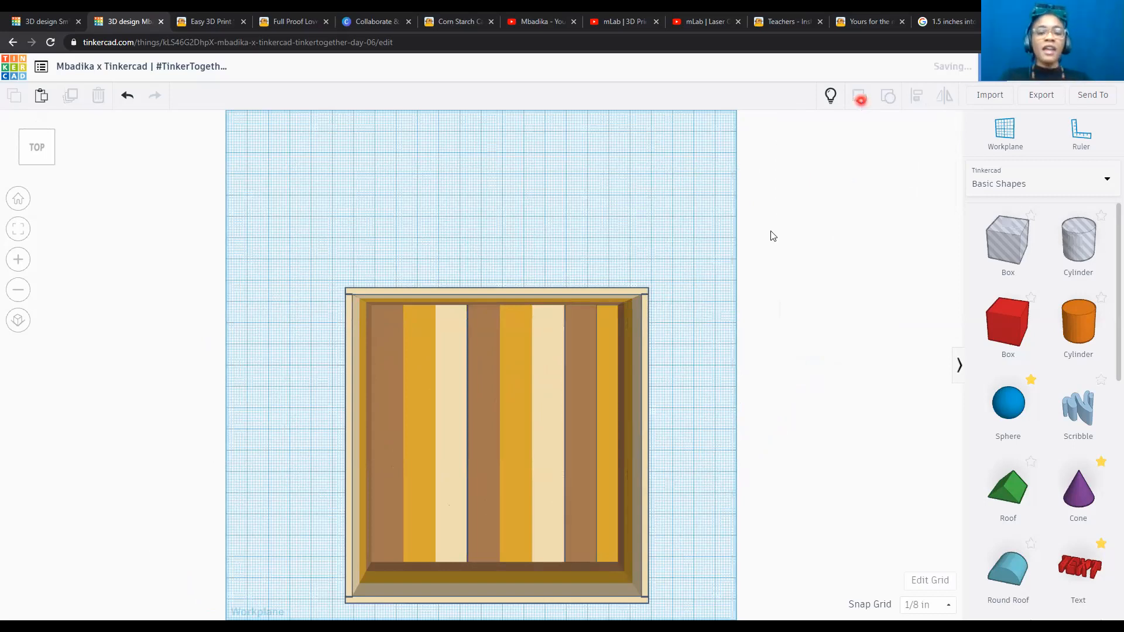
# Set the two-plank group to Multicolor and collapse its shape properties.
pyautogui.click(837, 176)
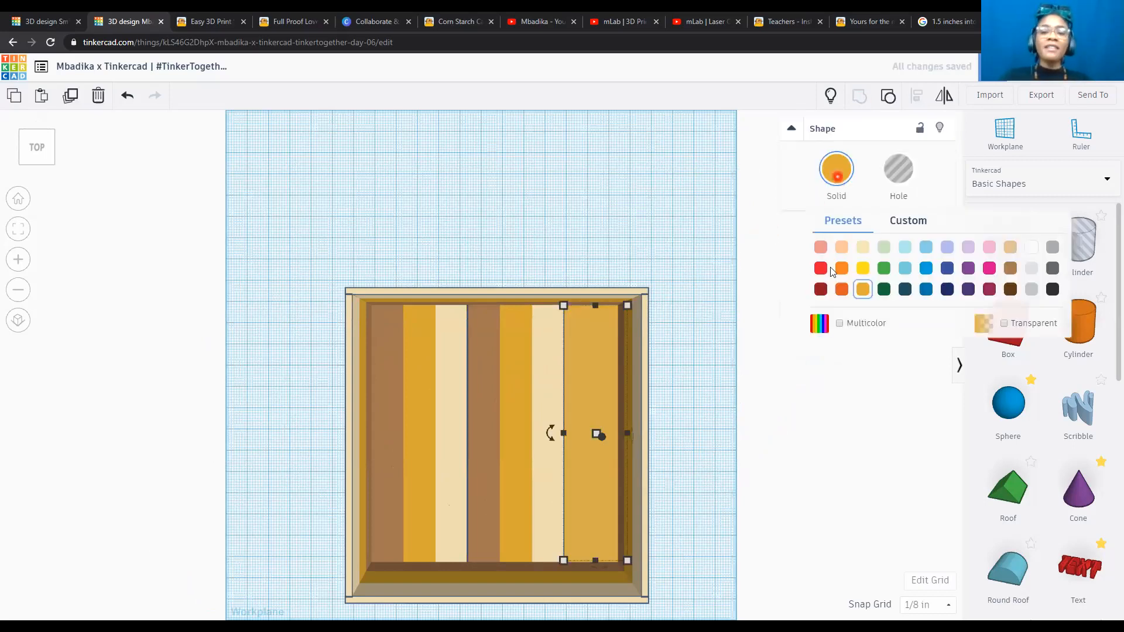
pyautogui.click(842, 323)
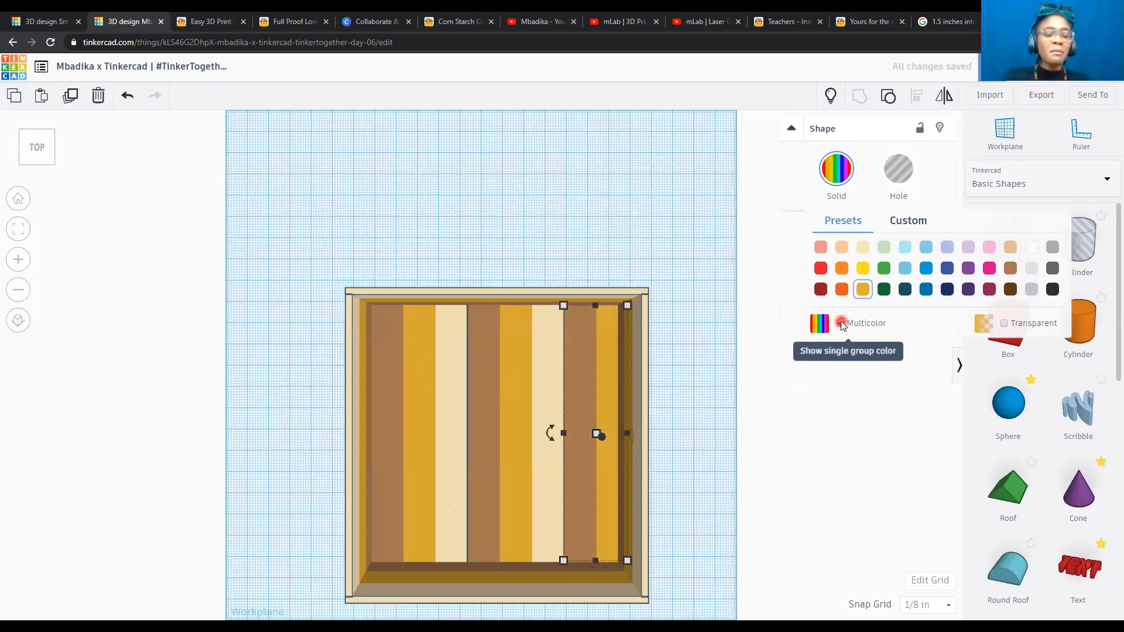
pyautogui.click(799, 398)
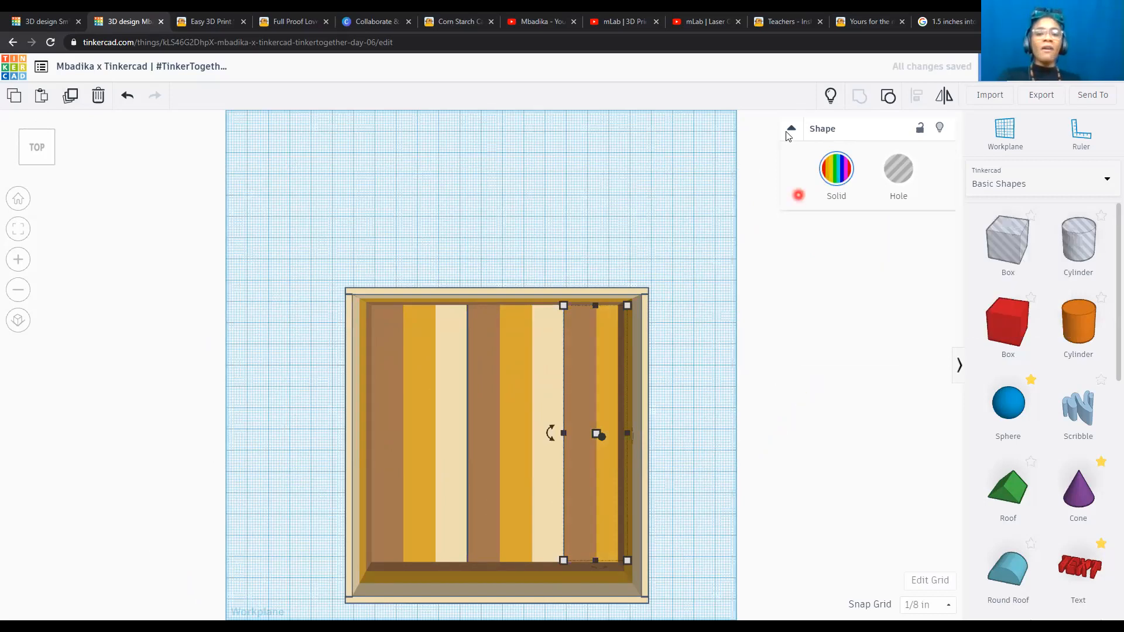
pyautogui.click(792, 128)
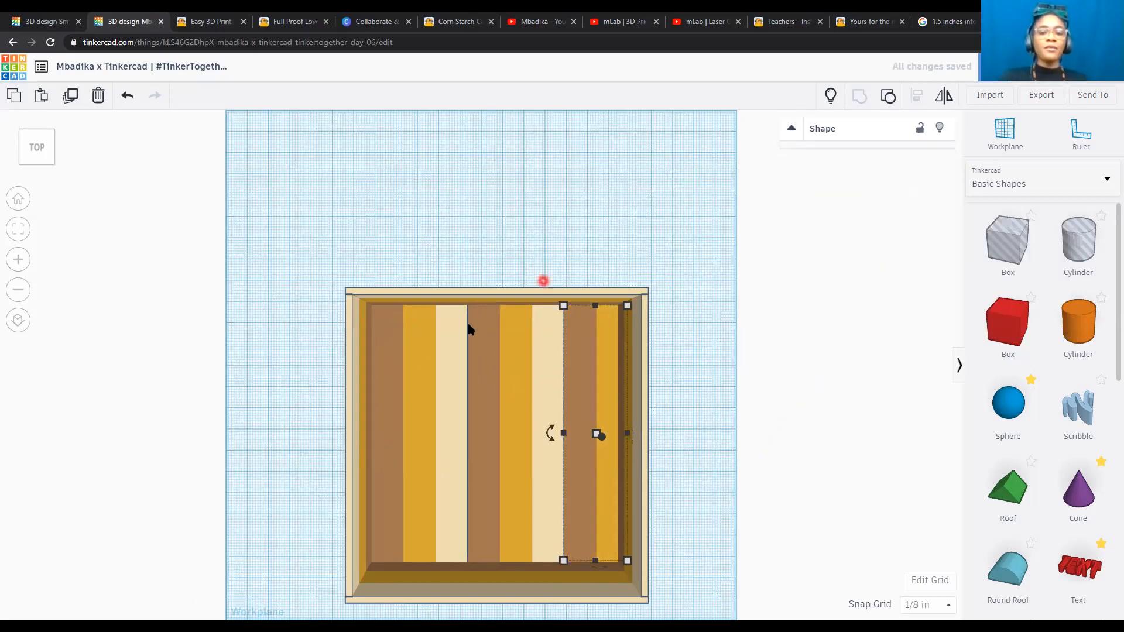
# Select the three floor panels in turn to review how they fill the box width.
pyautogui.click(419, 366)
pyautogui.click(533, 374)
pyautogui.click(590, 390)
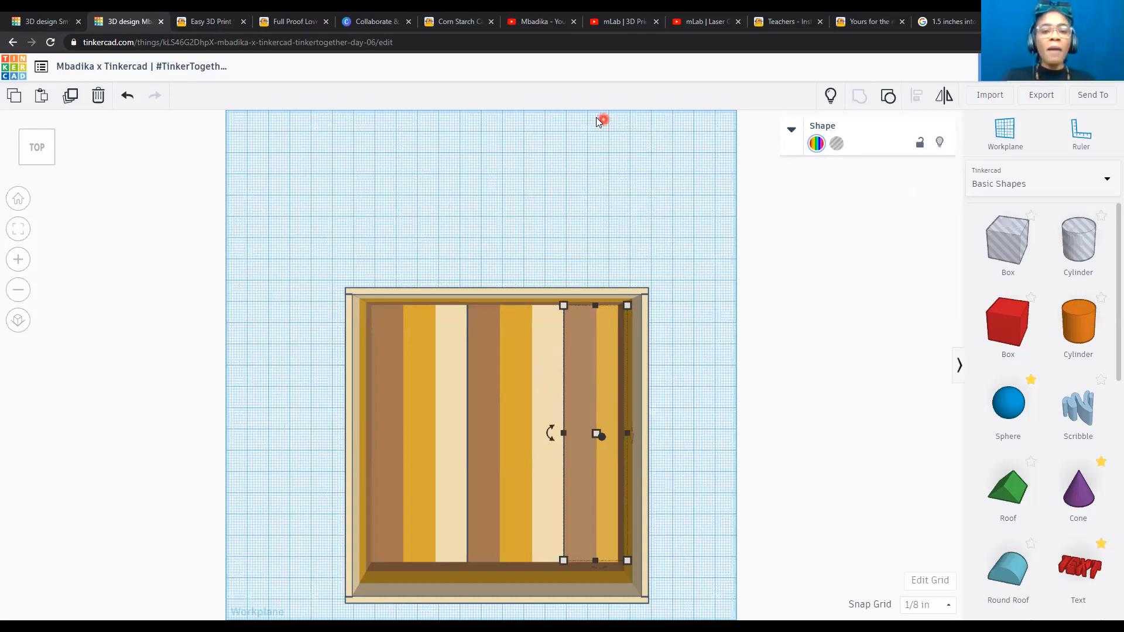
# Add a text note beside the garden box with the lines 3 Plank Side = 4.5" and Length of a Garden Side =12".
pyautogui.click(765, 230)
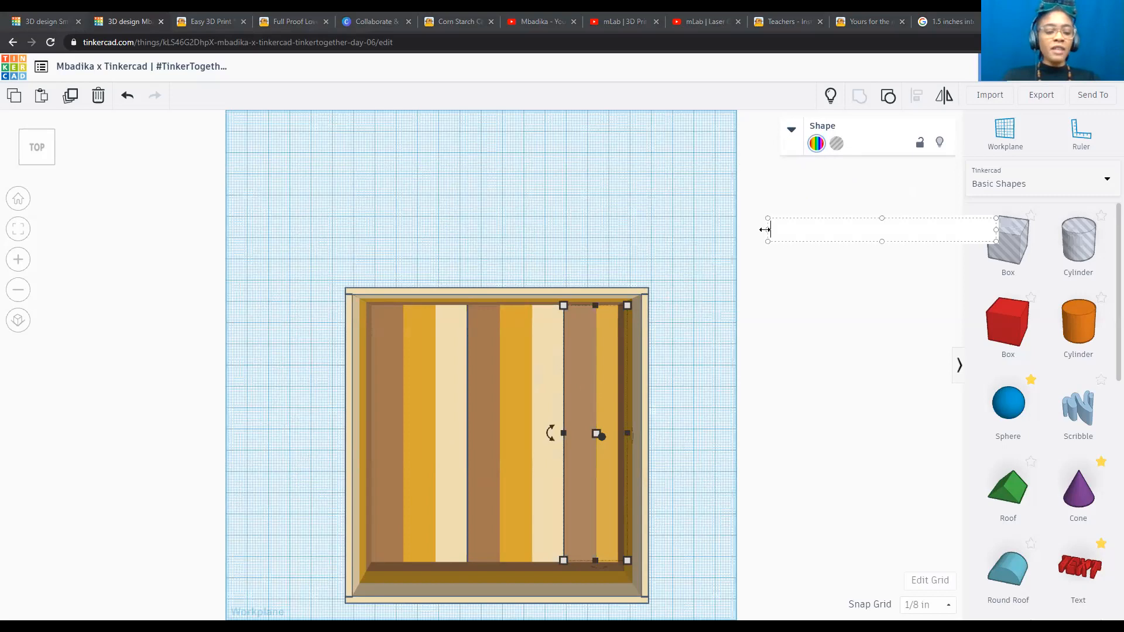
pyautogui.write('3 Plan')
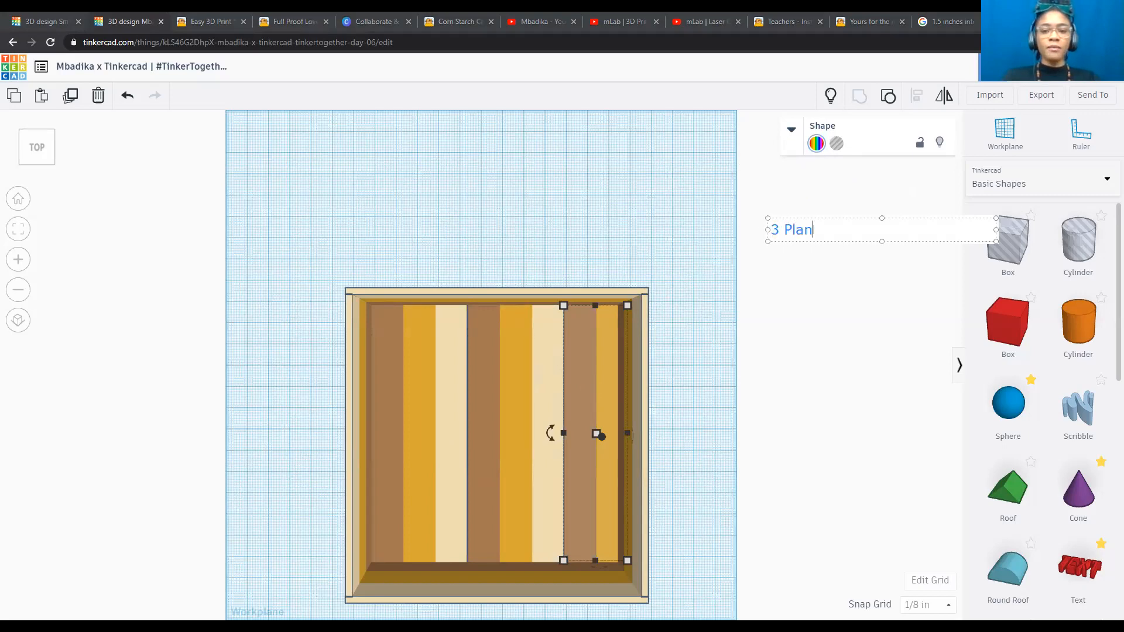
pyautogui.write('k Side = ')
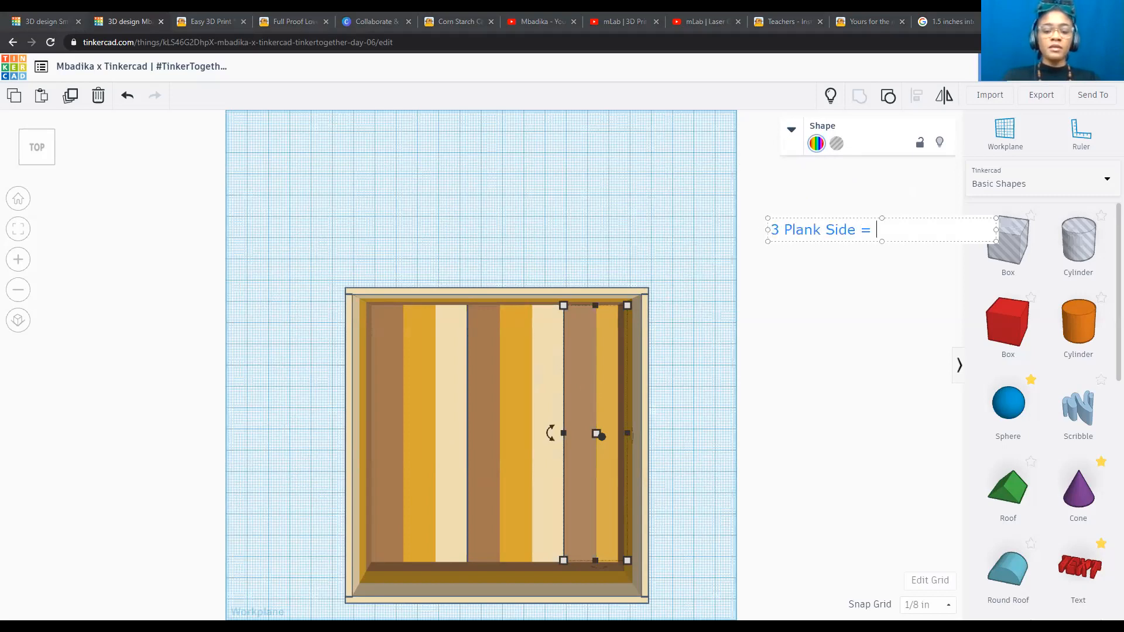
pyautogui.write('4.5"')
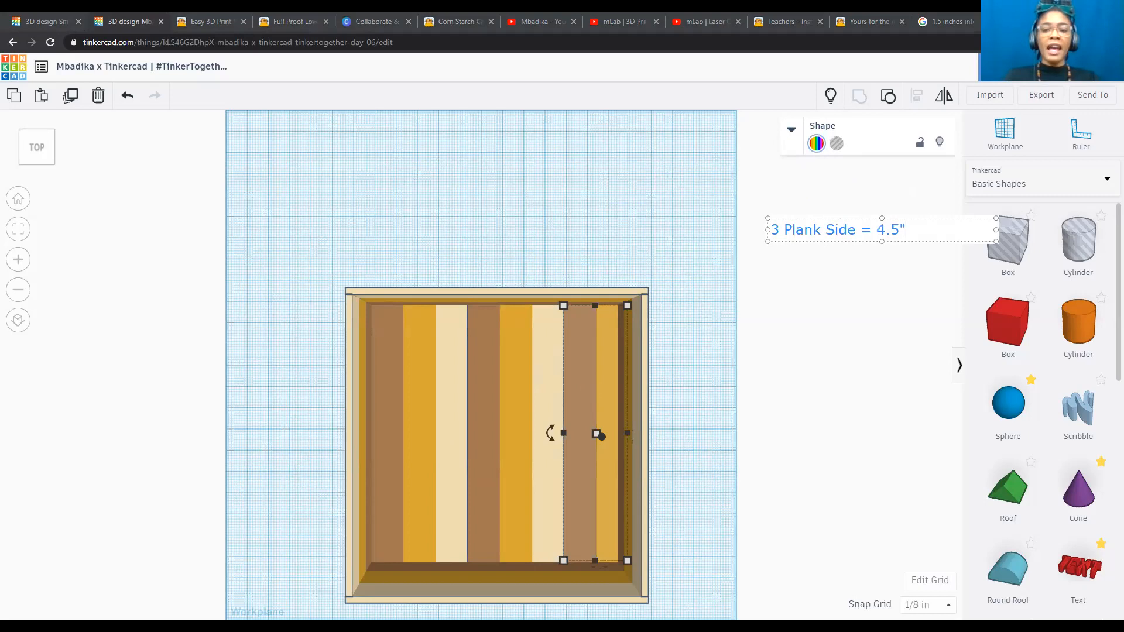
pyautogui.press('Return')
pyautogui.write('12')
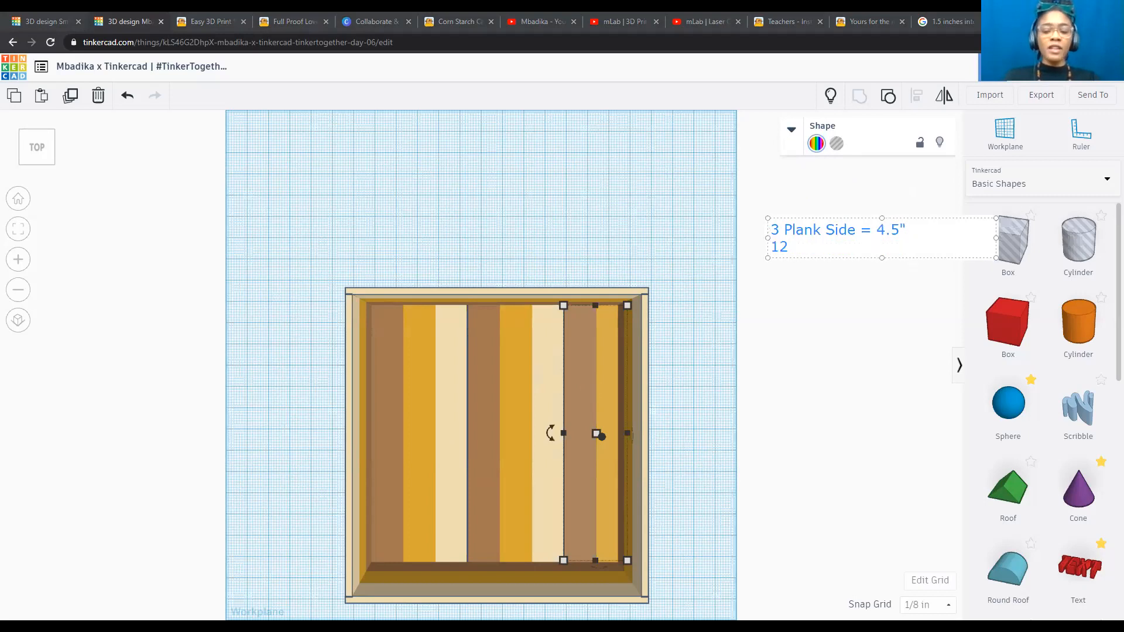
pyautogui.write('"Length of a')
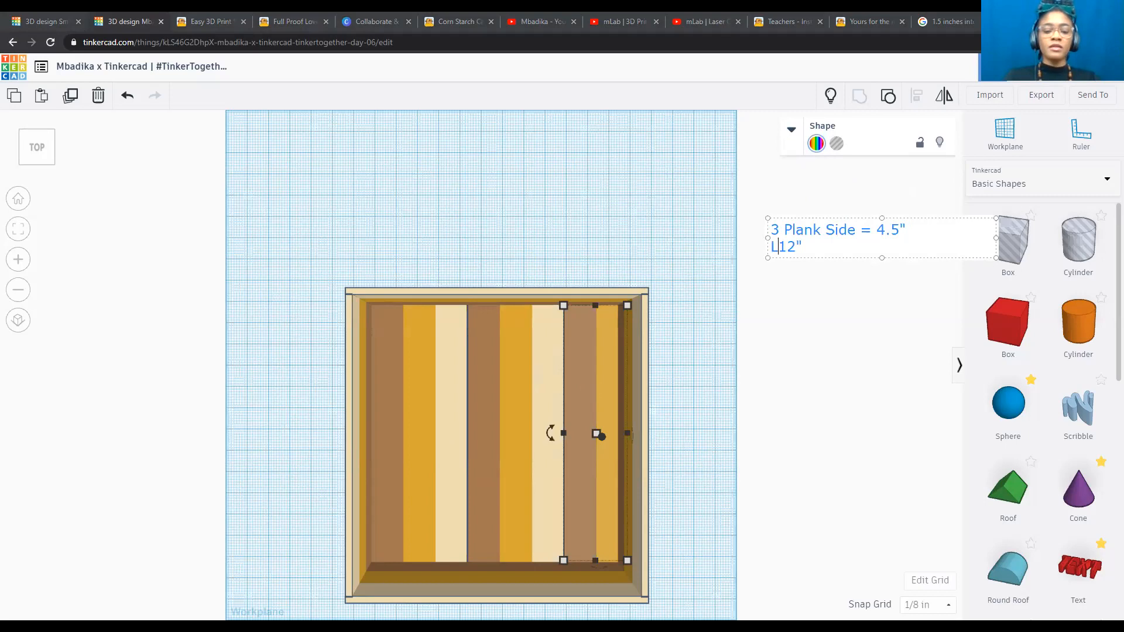
pyautogui.write(' Garden Side')
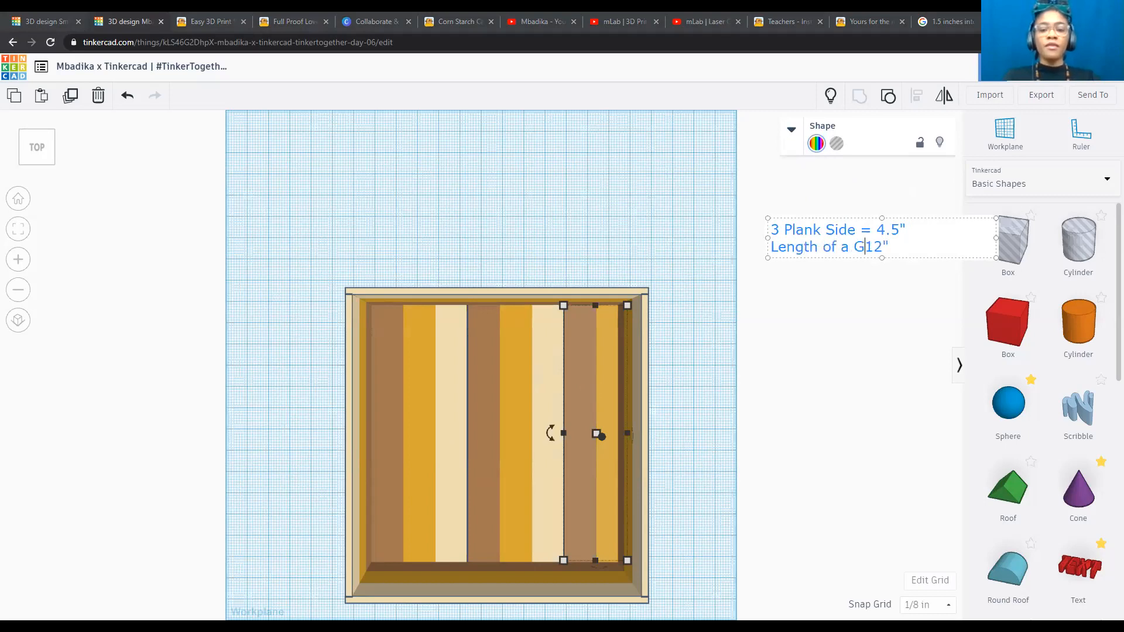
pyautogui.write(' =')
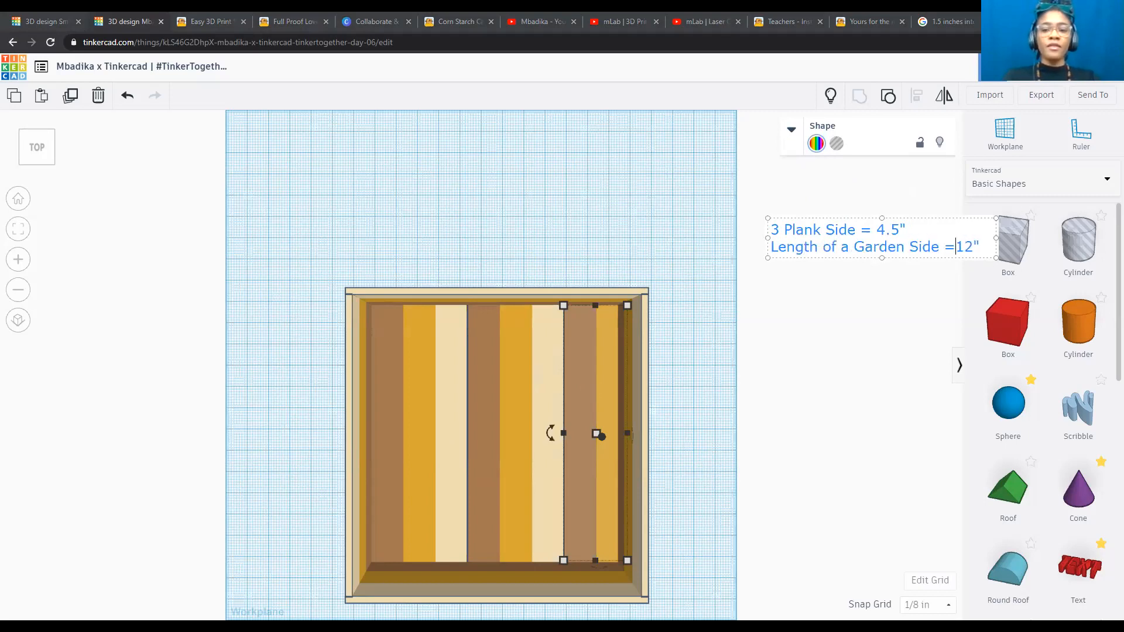
# Add the calculation 12"/4.5" = 2.666667 and its mixed-number form 2.666667 = 2 2/3 to the note.
pyautogui.press('Return')
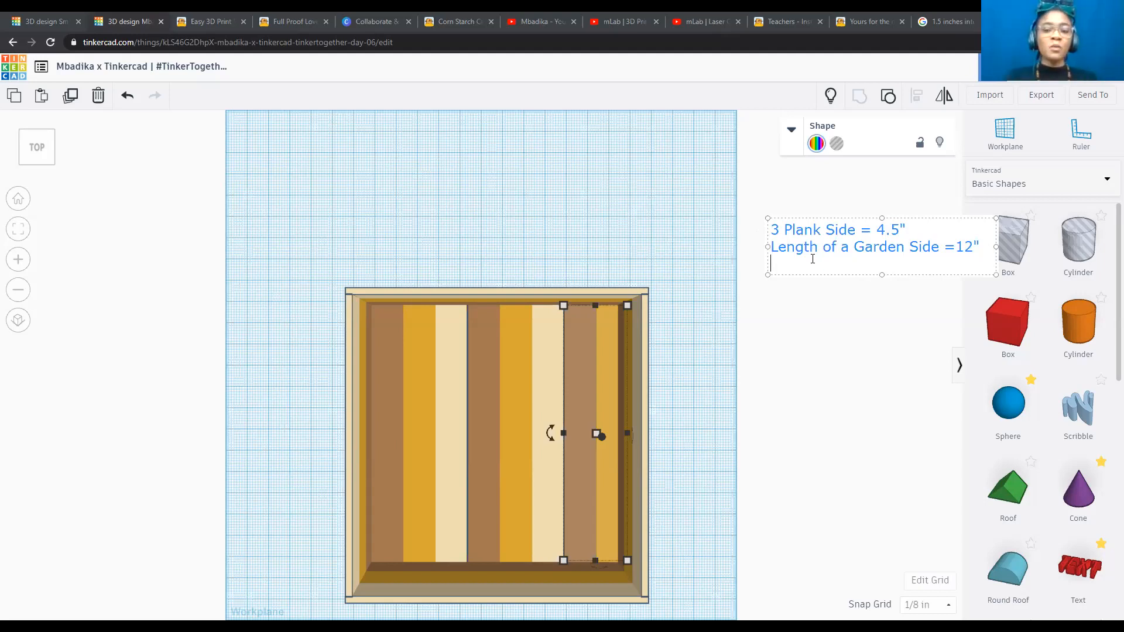
pyautogui.write('12')
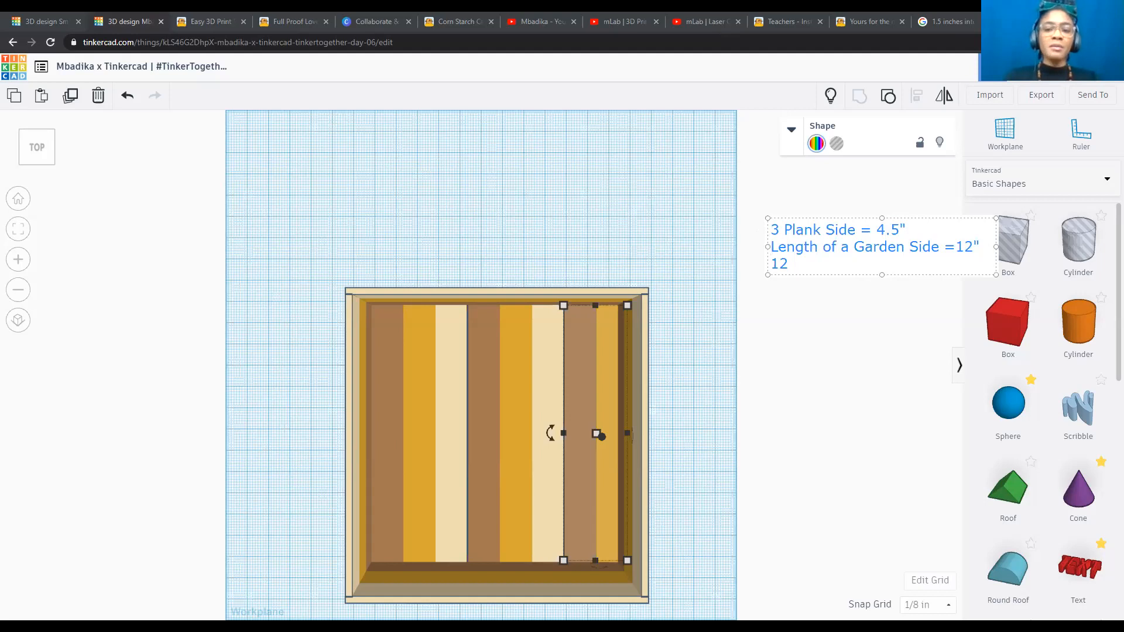
pyautogui.write('"/4.5"')
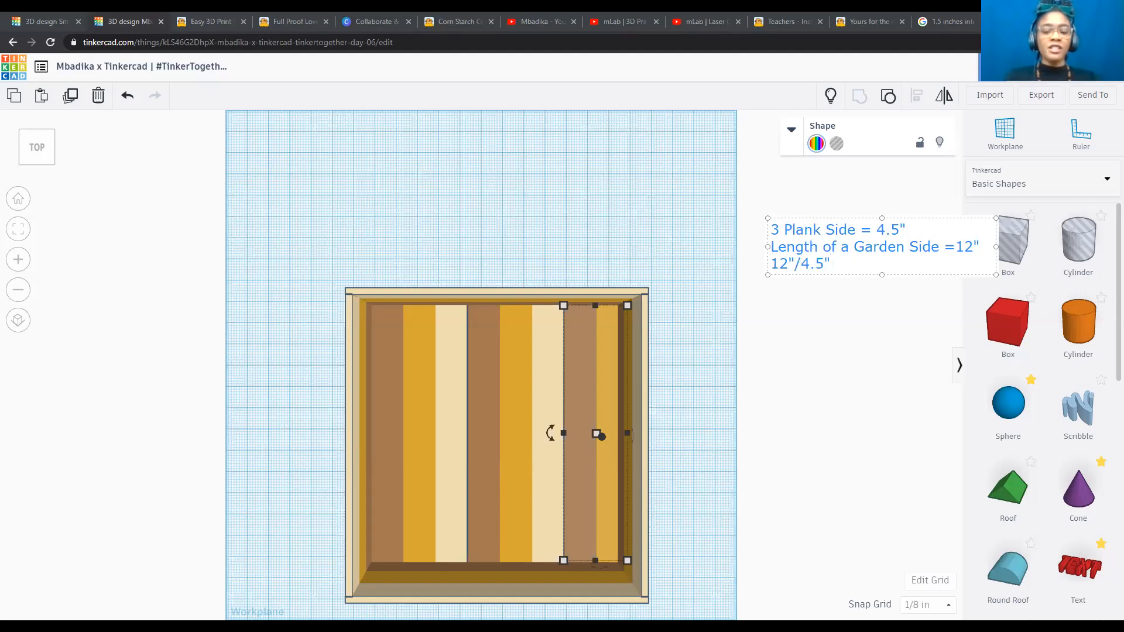
pyautogui.write(' = 2.')
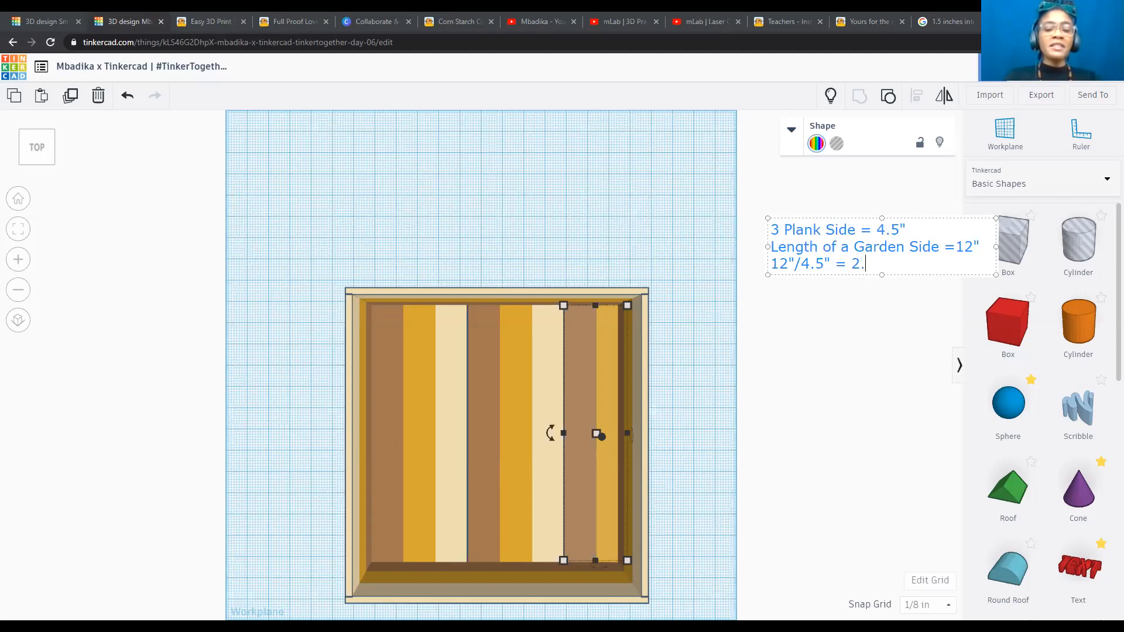
pyautogui.write('666667')
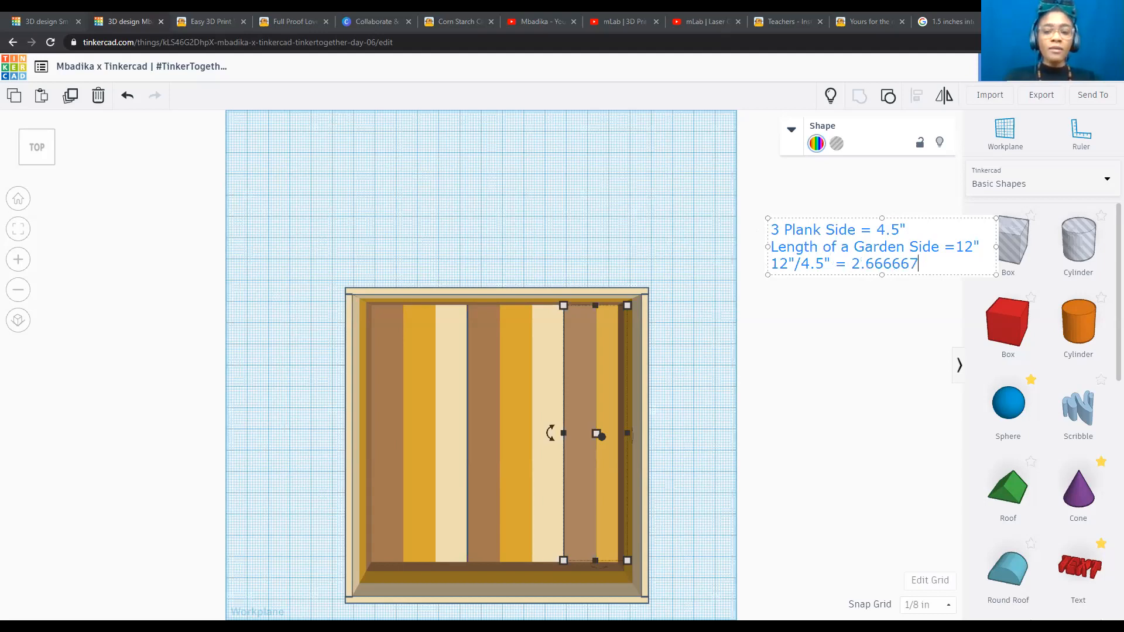
pyautogui.press('Return')
pyautogui.press('Return')
pyautogui.write('2.66666')
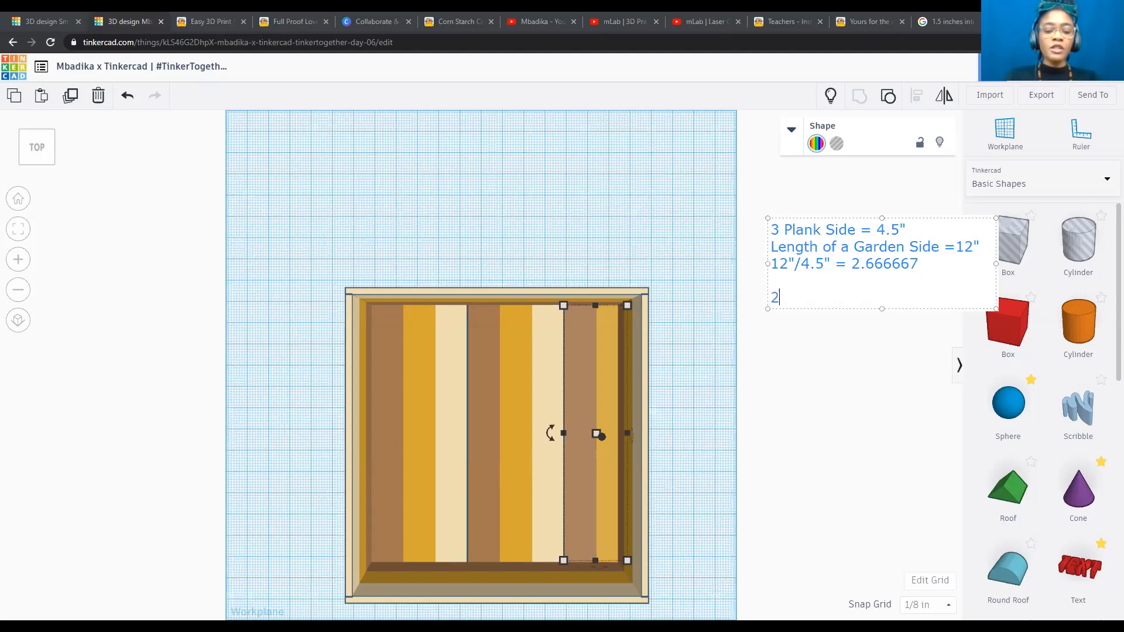
pyautogui.write('7')
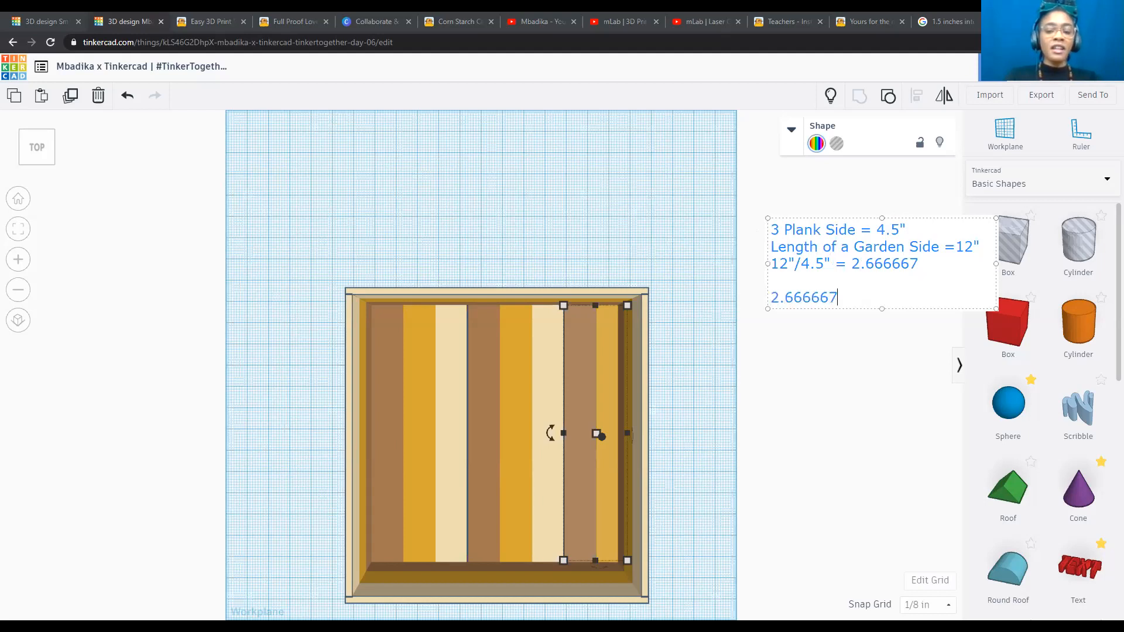
pyautogui.write(' = 2 2/3')
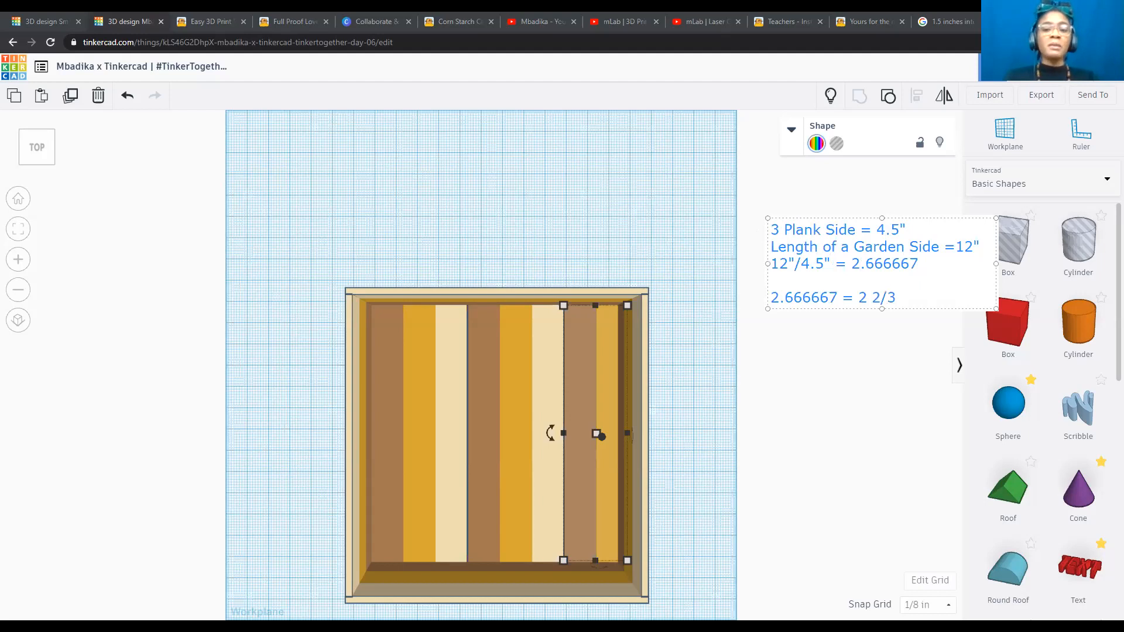
# Finish the note with the sentence "3 Plank Sides go in 2 2/3 times into the Garden Bottom".
pyautogui.press('Return')
pyautogui.press('Return')
pyautogui.write('2 2')
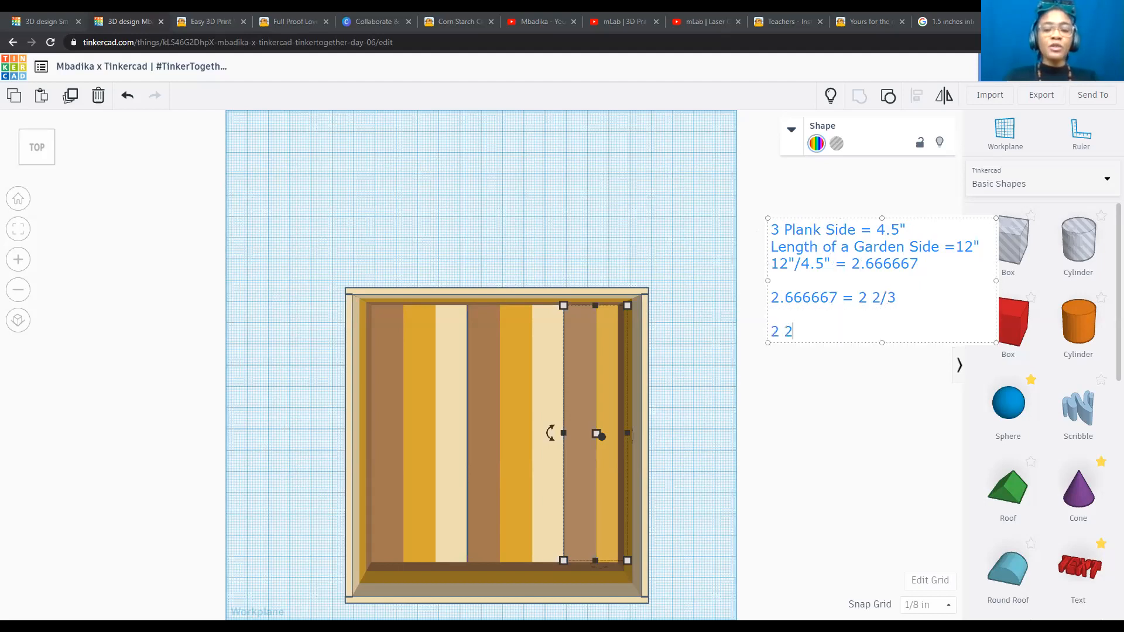
pyautogui.write('/3 times into the Gardne')
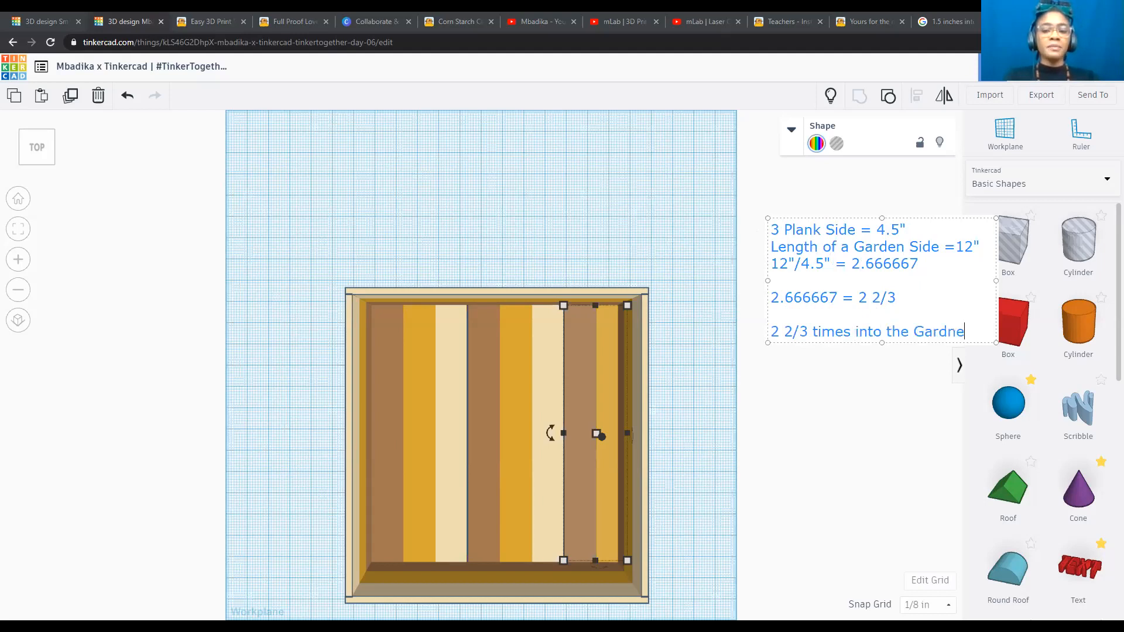
pyautogui.press('BackSpace')
pyautogui.press('BackSpace')
pyautogui.write('en Bottom')
pyautogui.press('Left')
pyautogui.press('Left')
pyautogui.press('Left')
pyautogui.write('3 Plank Sides')
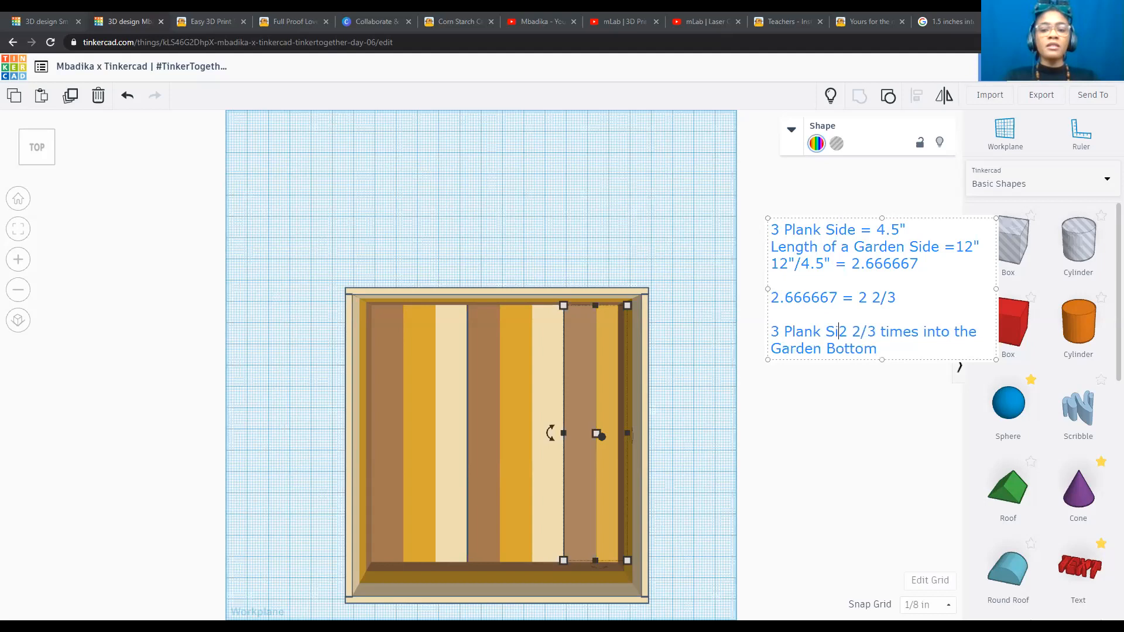
pyautogui.write(' go ')
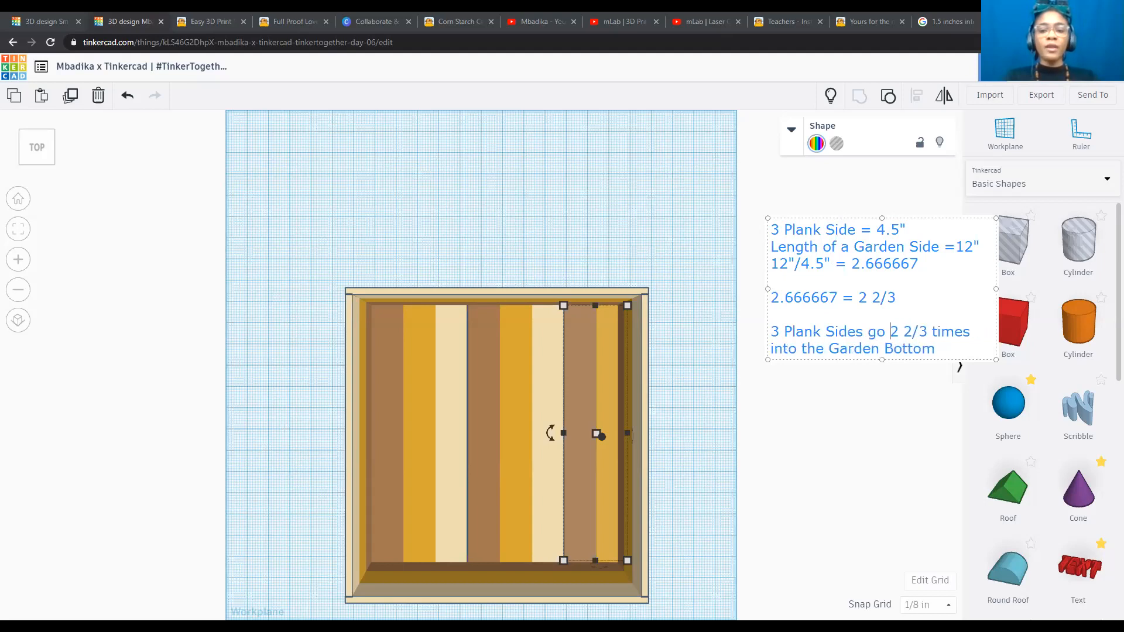
pyautogui.write('in')
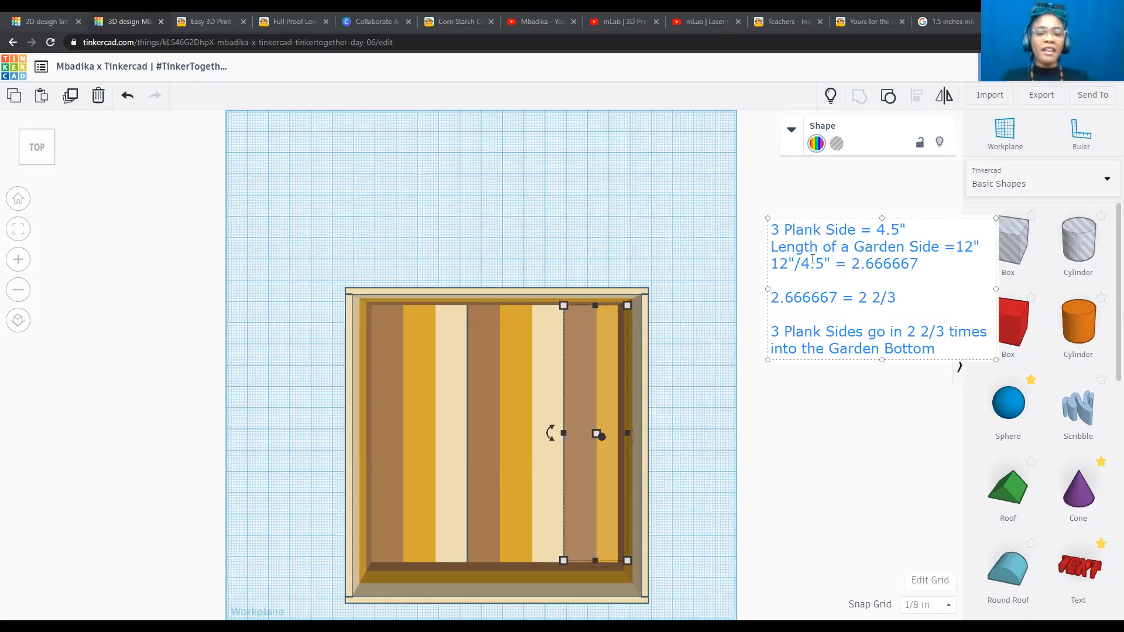
pyautogui.press('Return')
pyautogui.press('Return')
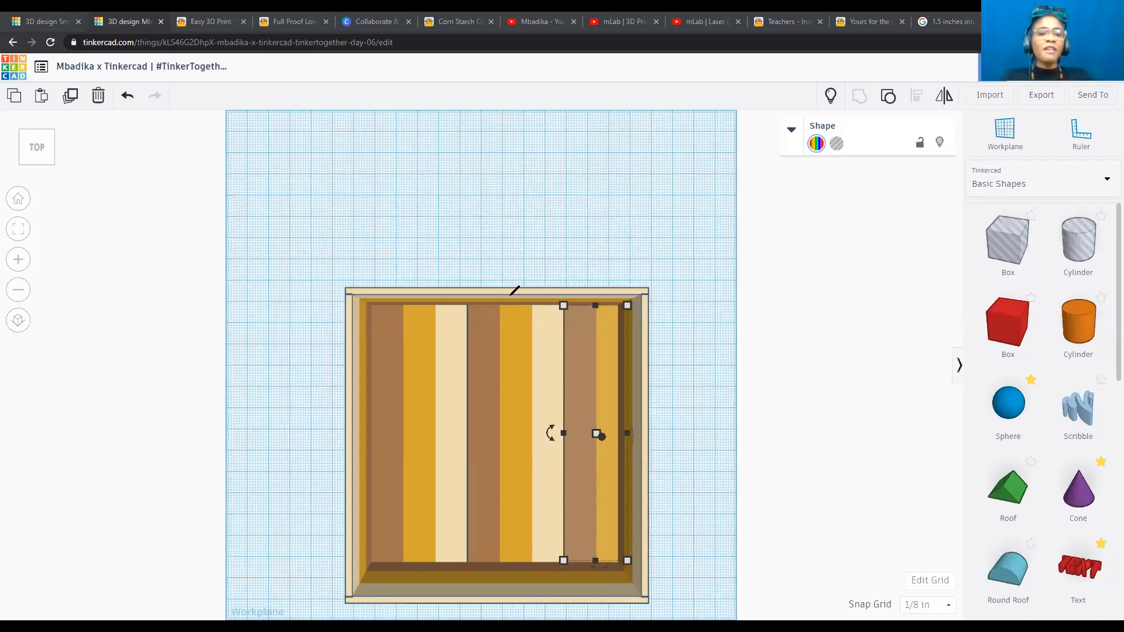
# Inspect the two-plank floor panel and its outer edge along the box wall from the top, corner and home views.
pyautogui.click(54, 165)
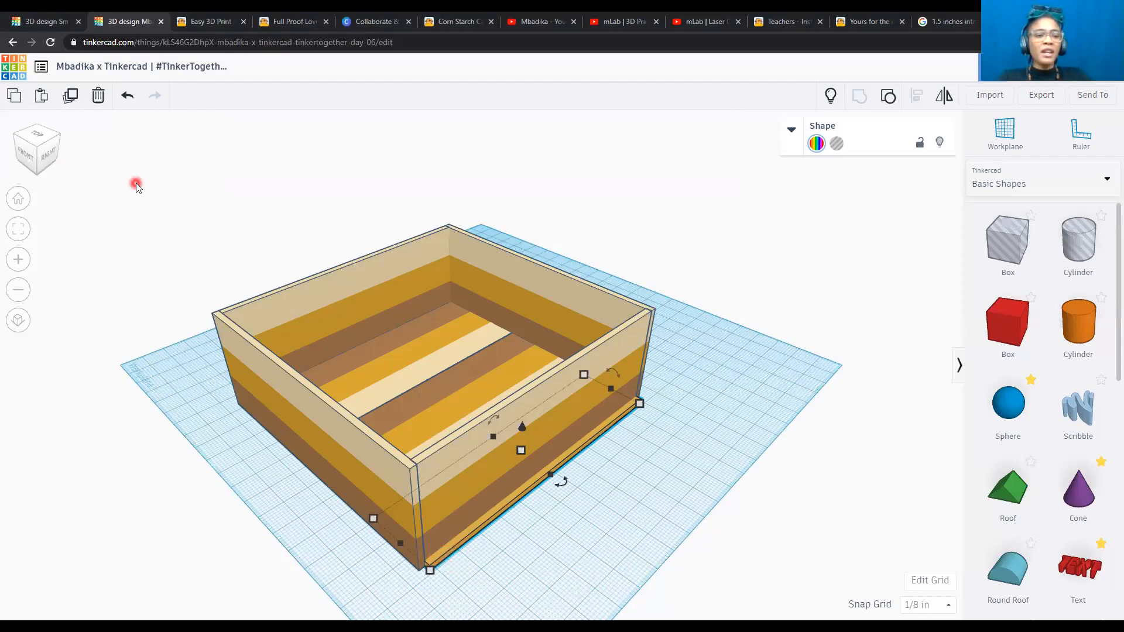
pyautogui.click(26, 145)
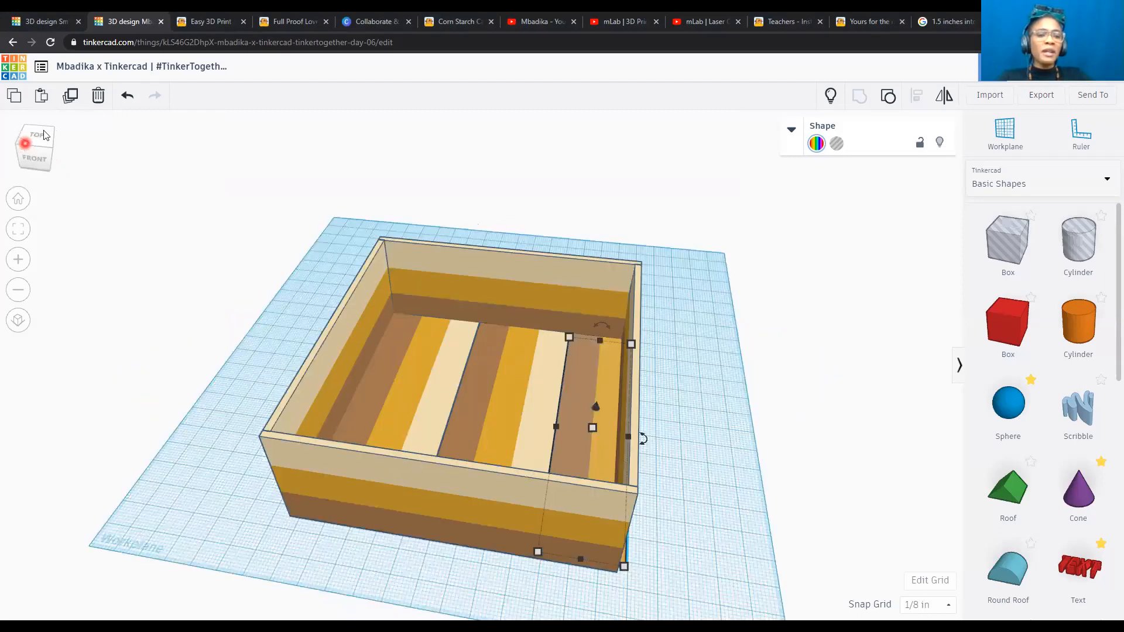
pyautogui.click(45, 136)
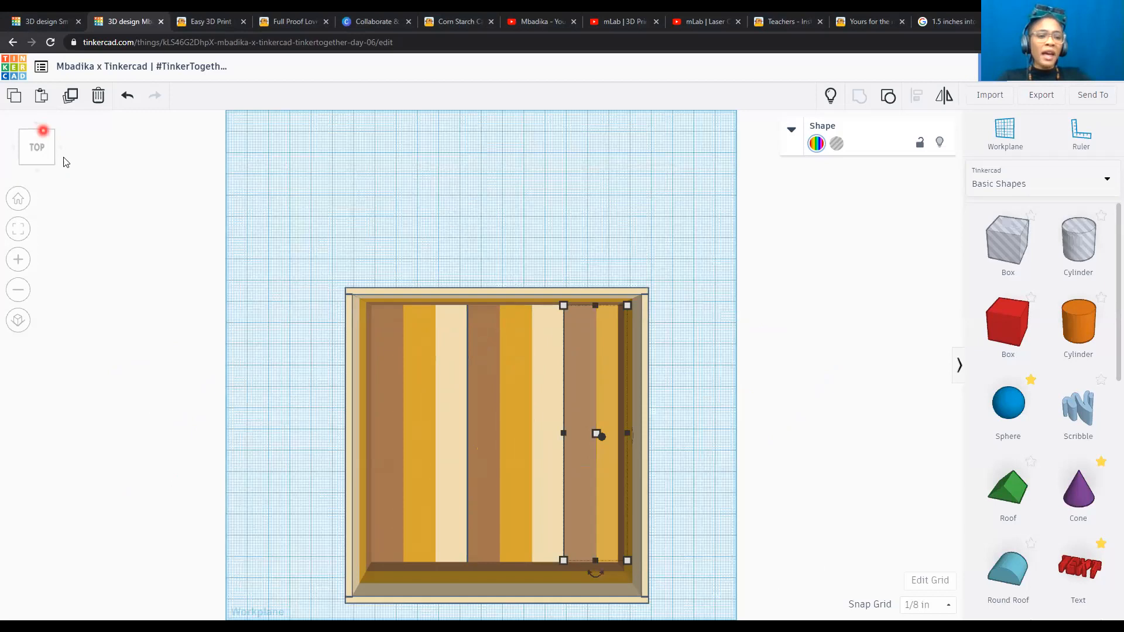
pyautogui.click(56, 162)
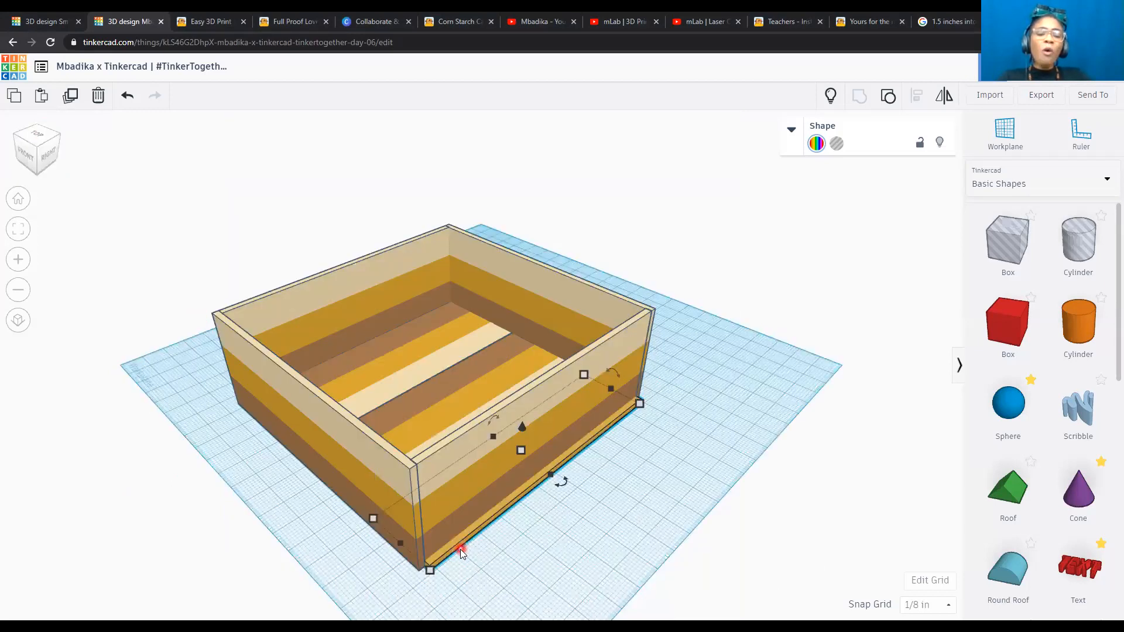
pyautogui.click(25, 132)
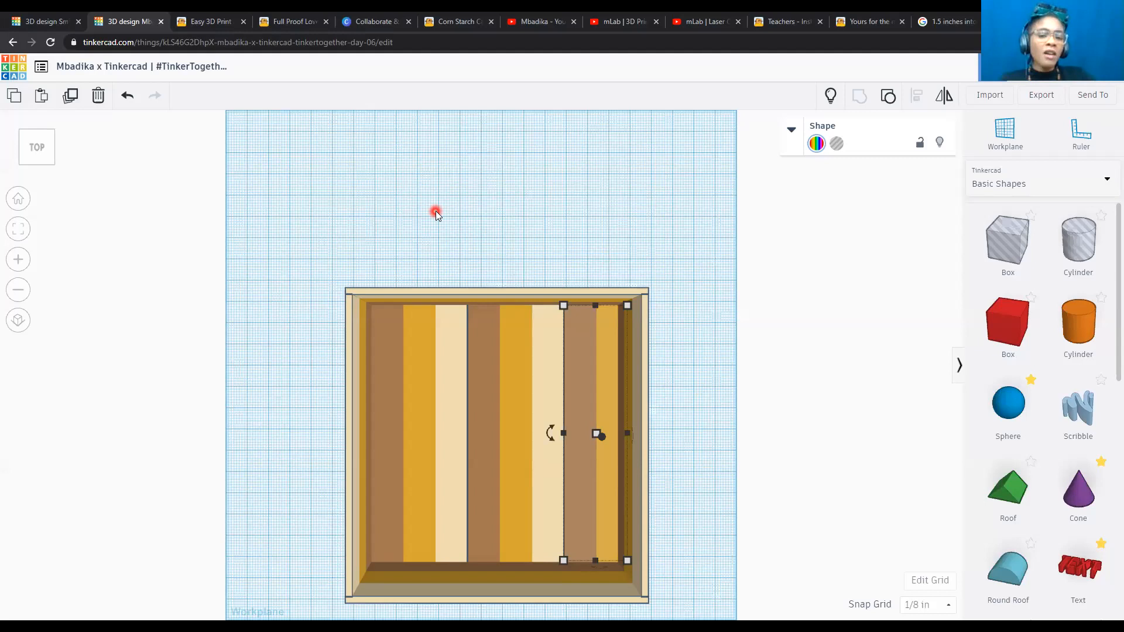
pyautogui.click(54, 163)
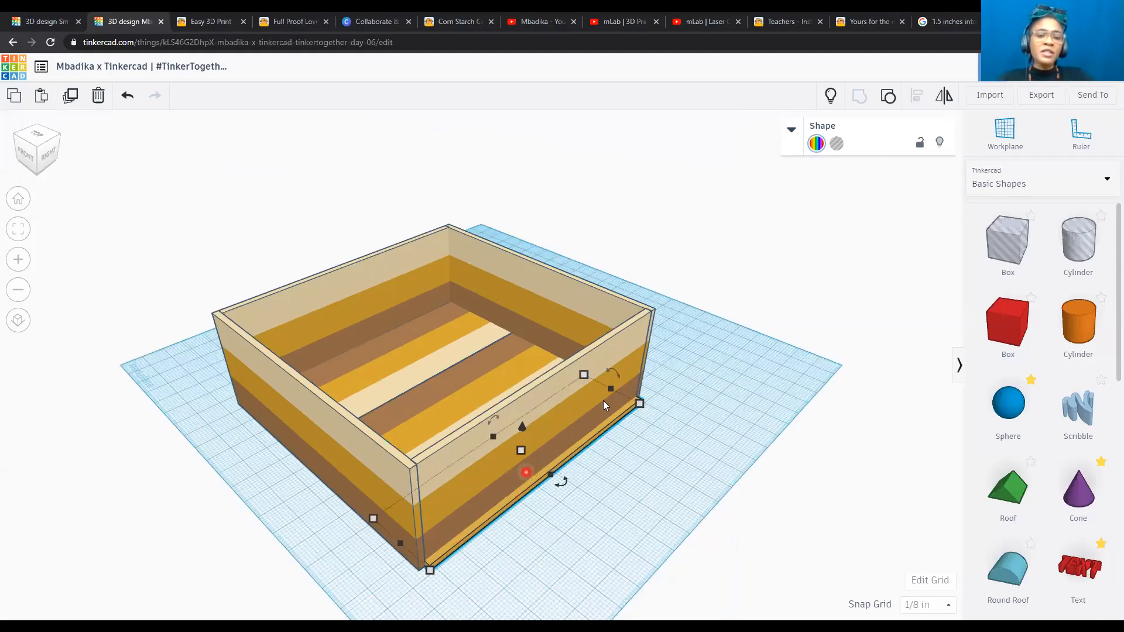
pyautogui.scroll(1, 726, 394)
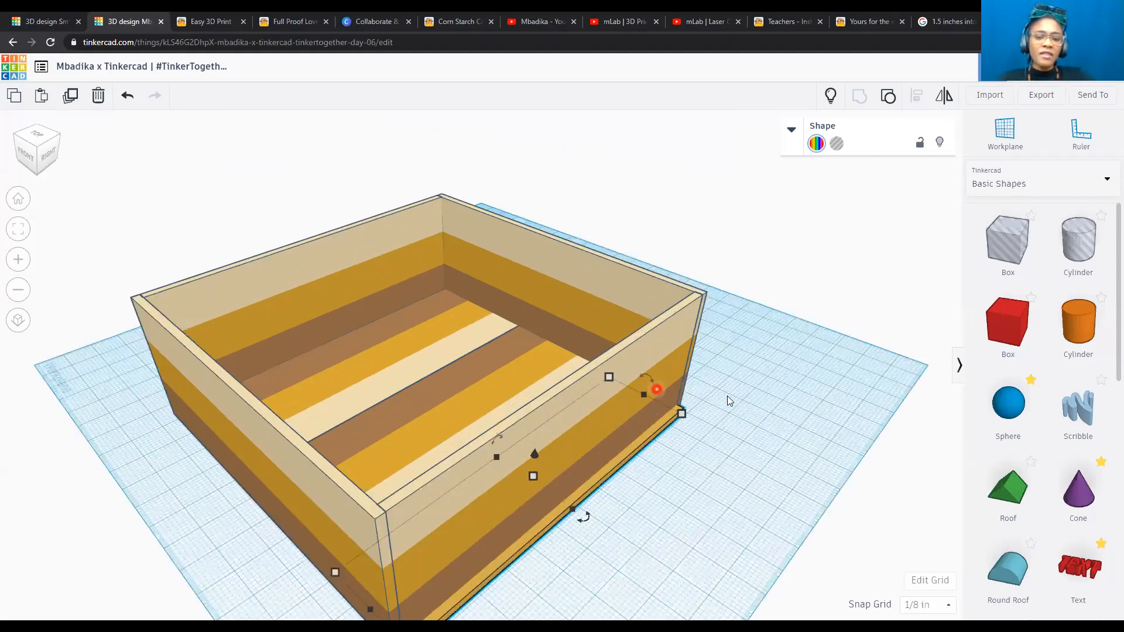
pyautogui.scroll(1, 725, 392)
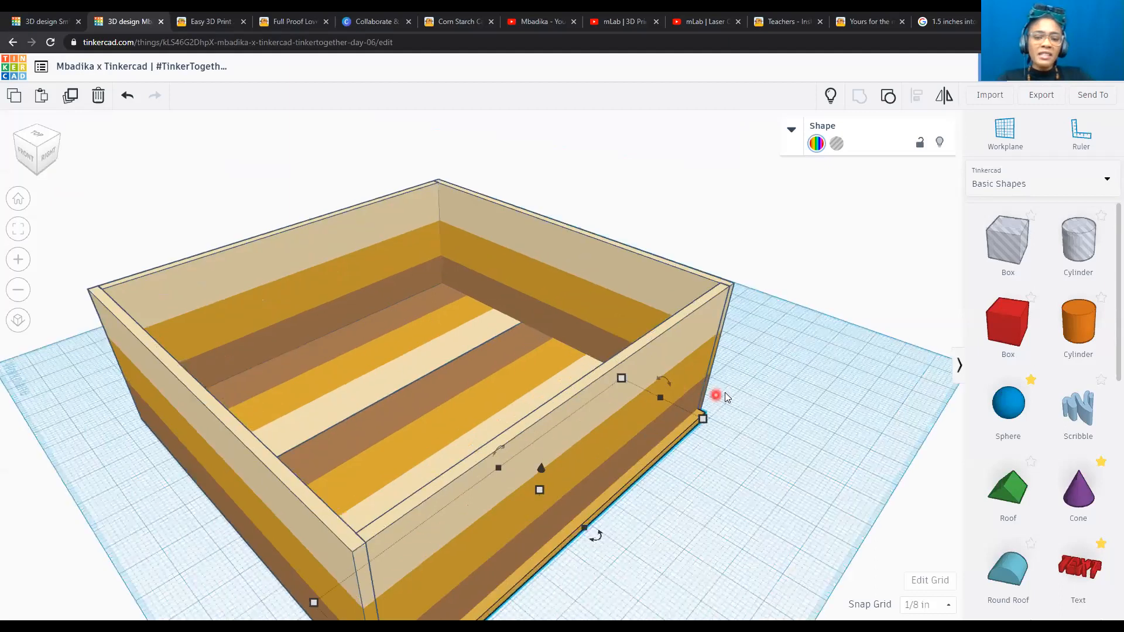
pyautogui.click(57, 134)
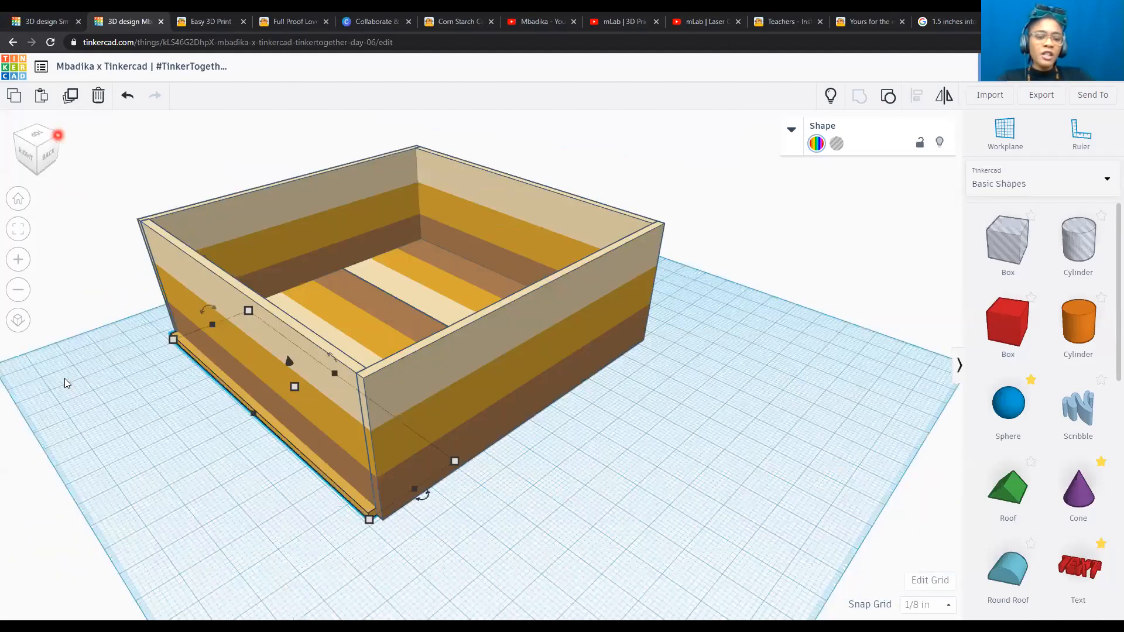
pyautogui.click(371, 458)
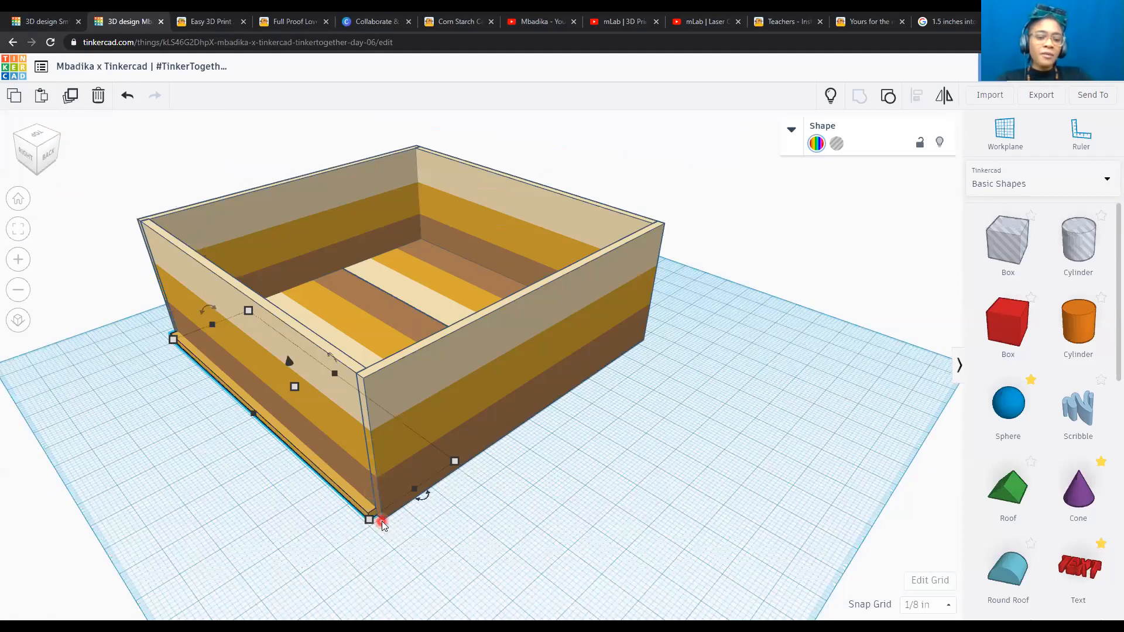
pyautogui.scroll(2, 381, 523)
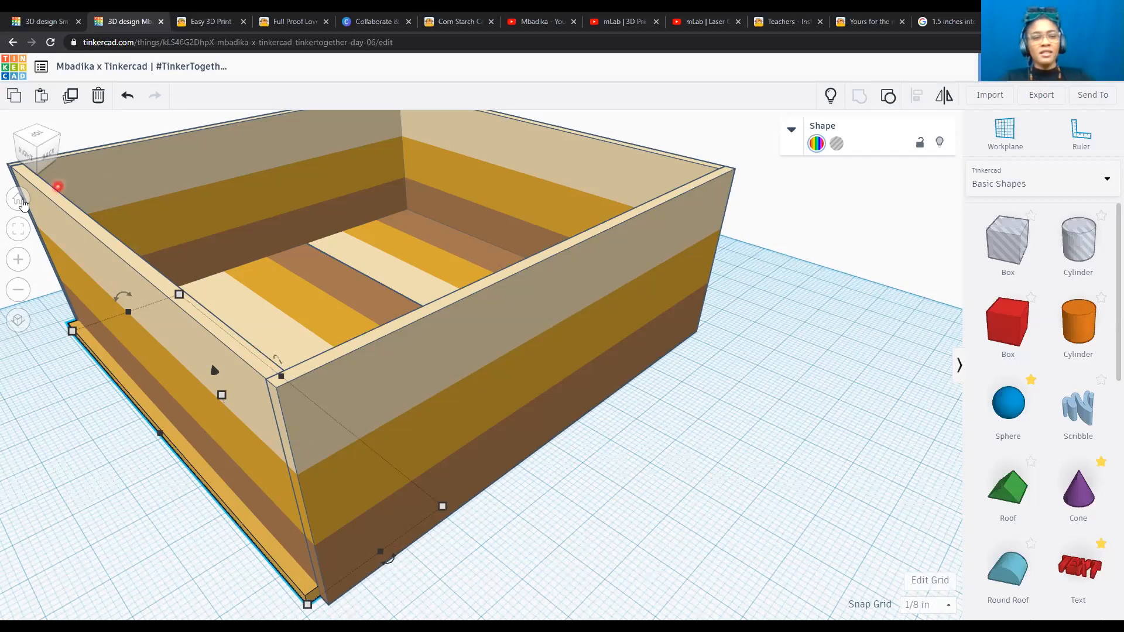
pyautogui.click(20, 200)
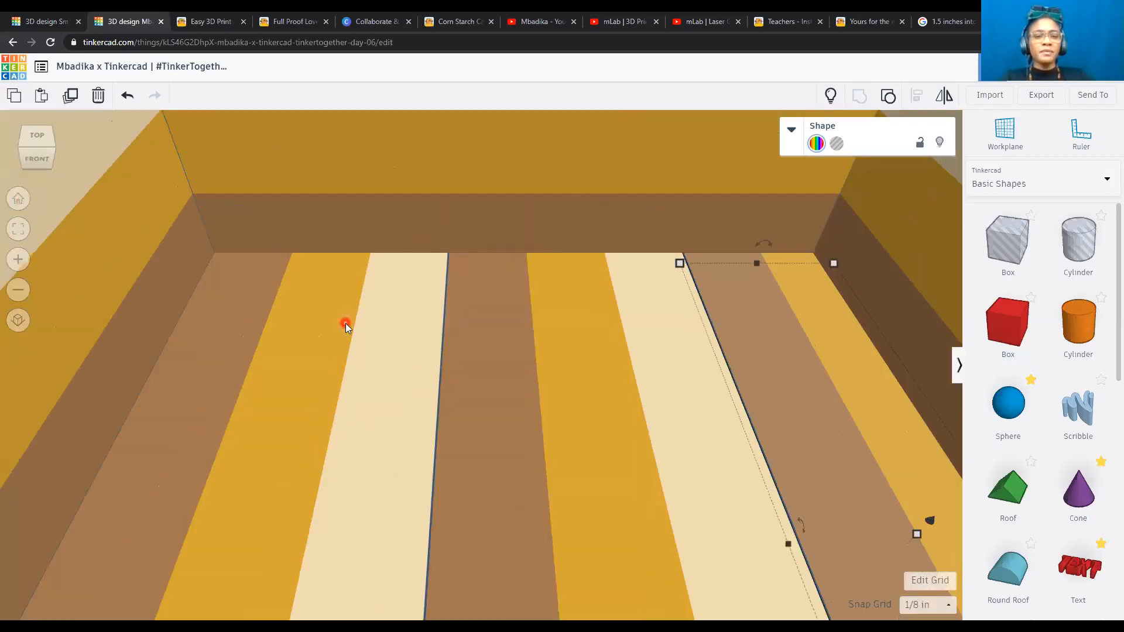
pyautogui.scroll(-5, 345, 323)
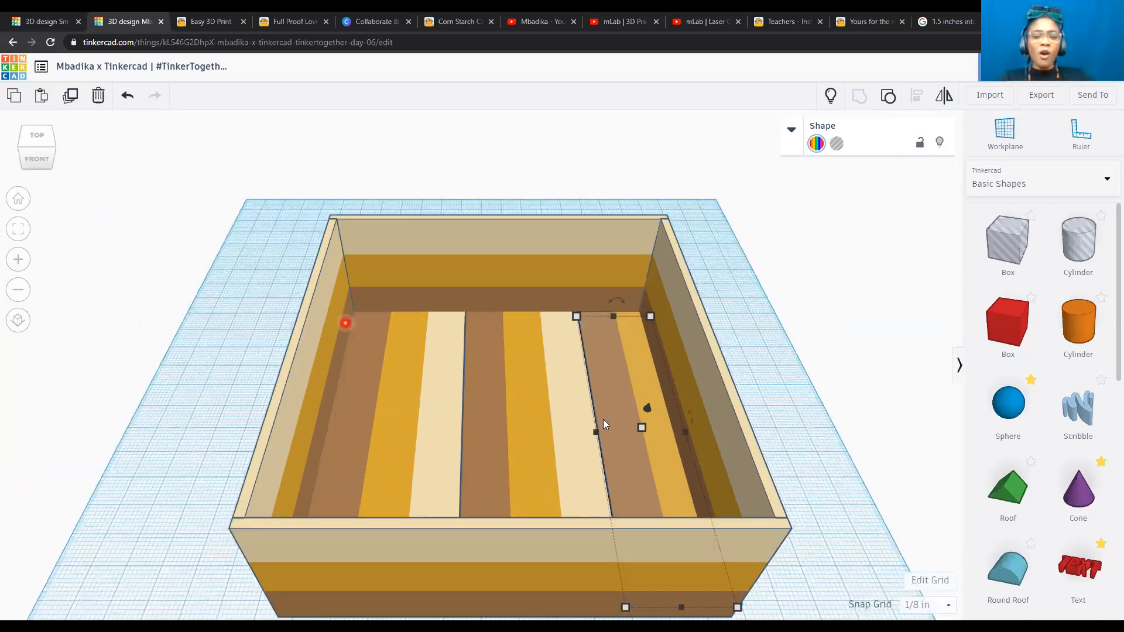
# Add a text annotation reading 12" beside the garden box in the top view.
pyautogui.scroll(-2, 604, 422)
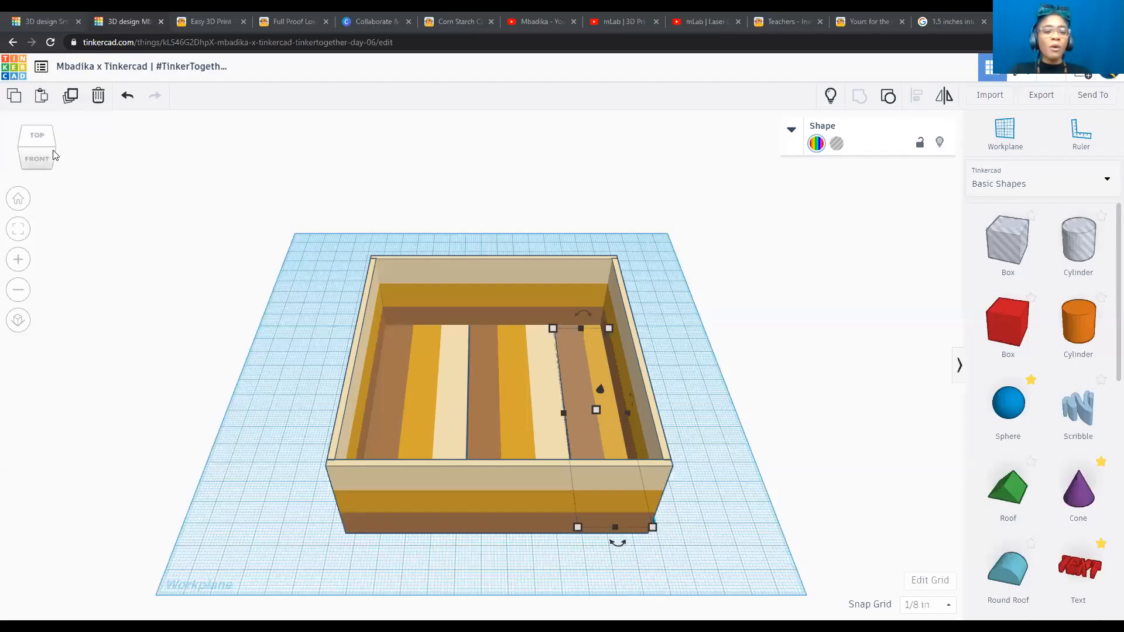
pyautogui.click(55, 162)
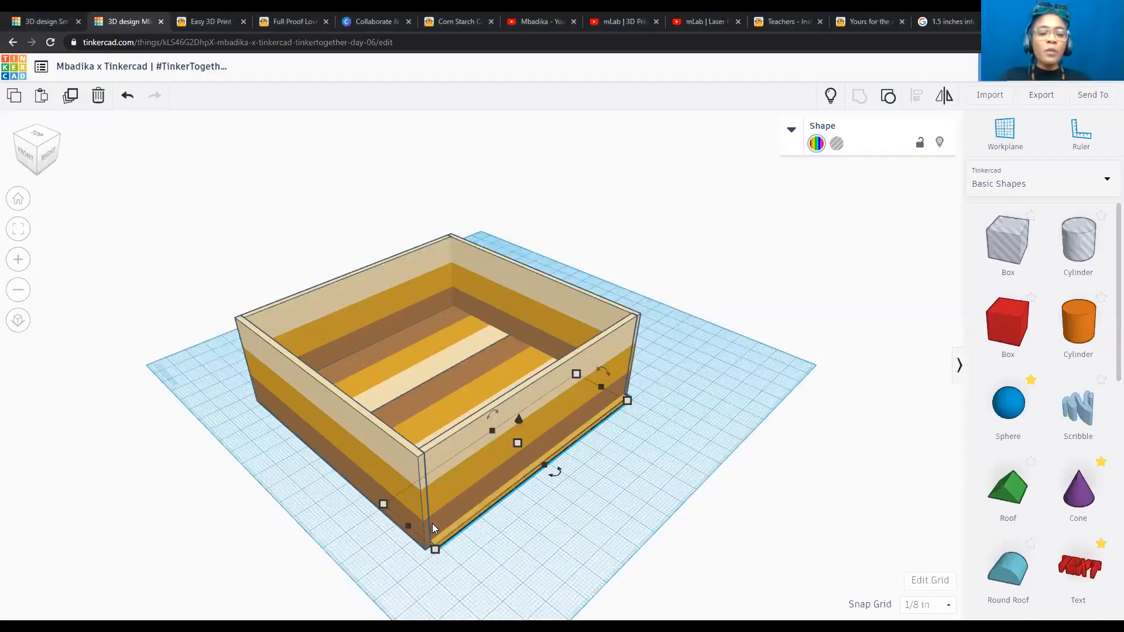
pyautogui.click(464, 527)
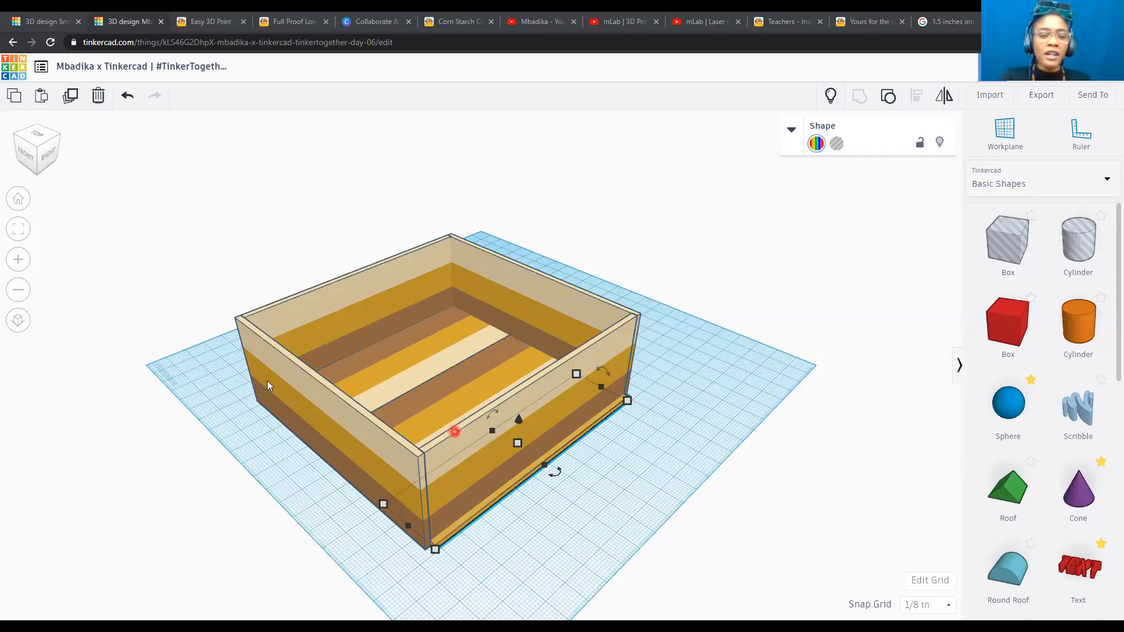
pyautogui.click(26, 145)
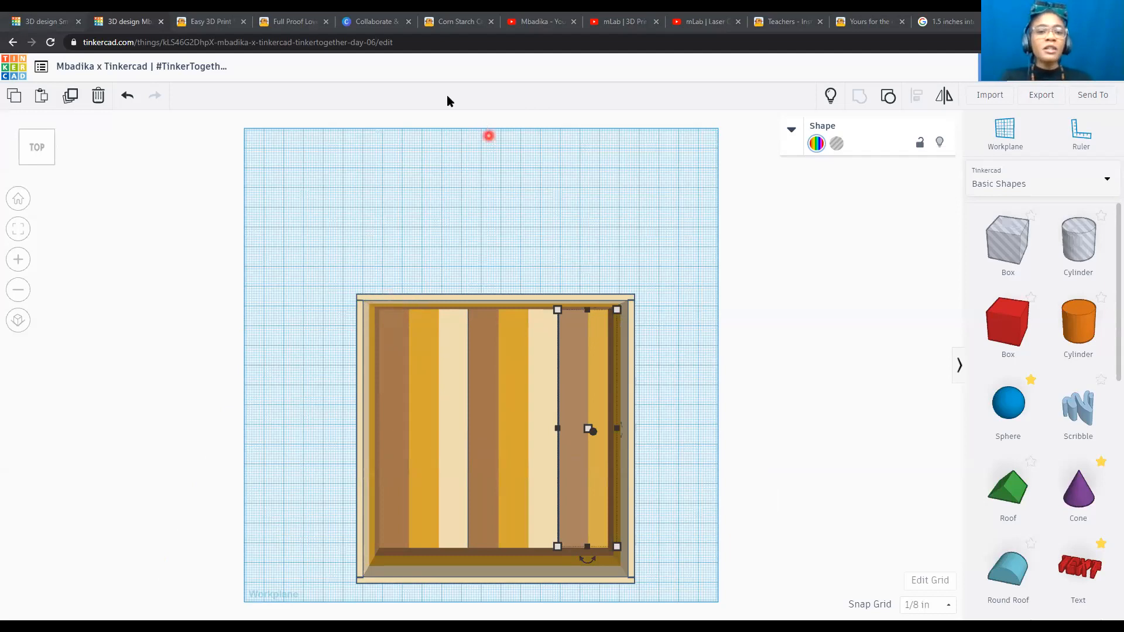
pyautogui.click(739, 229)
pyautogui.write('12"')
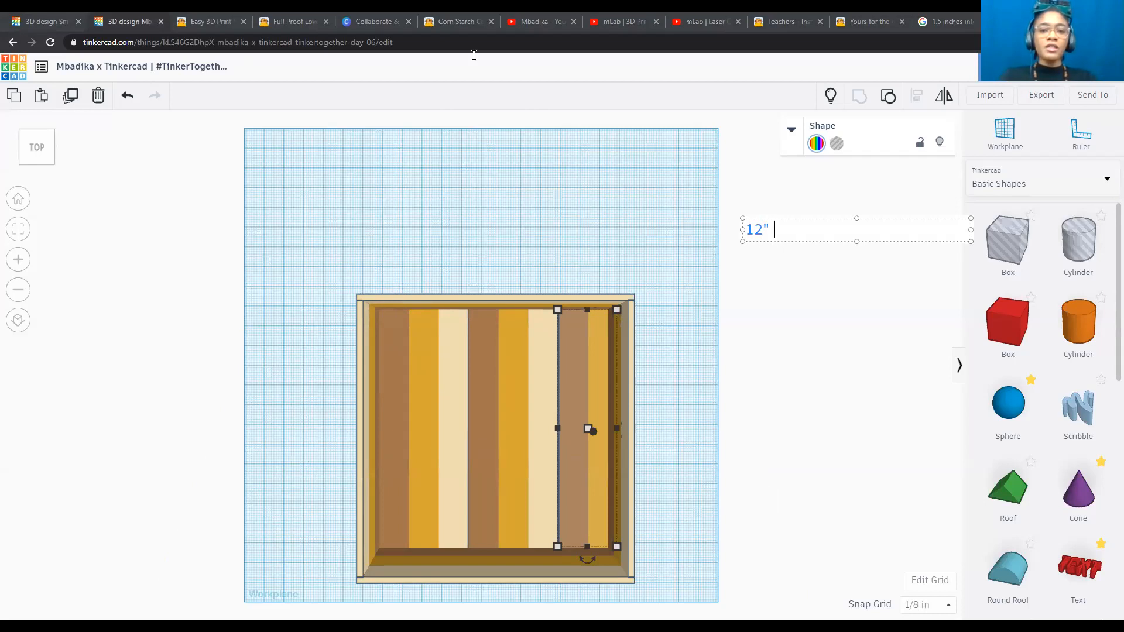
pyautogui.click(357, 295)
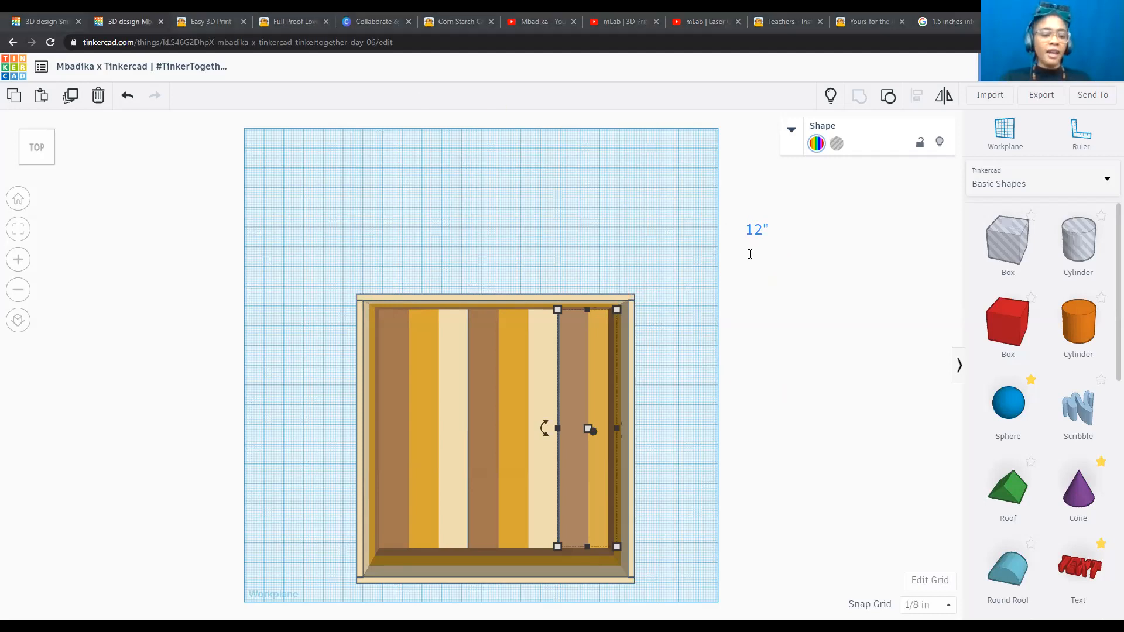
# Measure the length and thickness of the side wall panel next to the first brown floor plank.
pyautogui.click(796, 251)
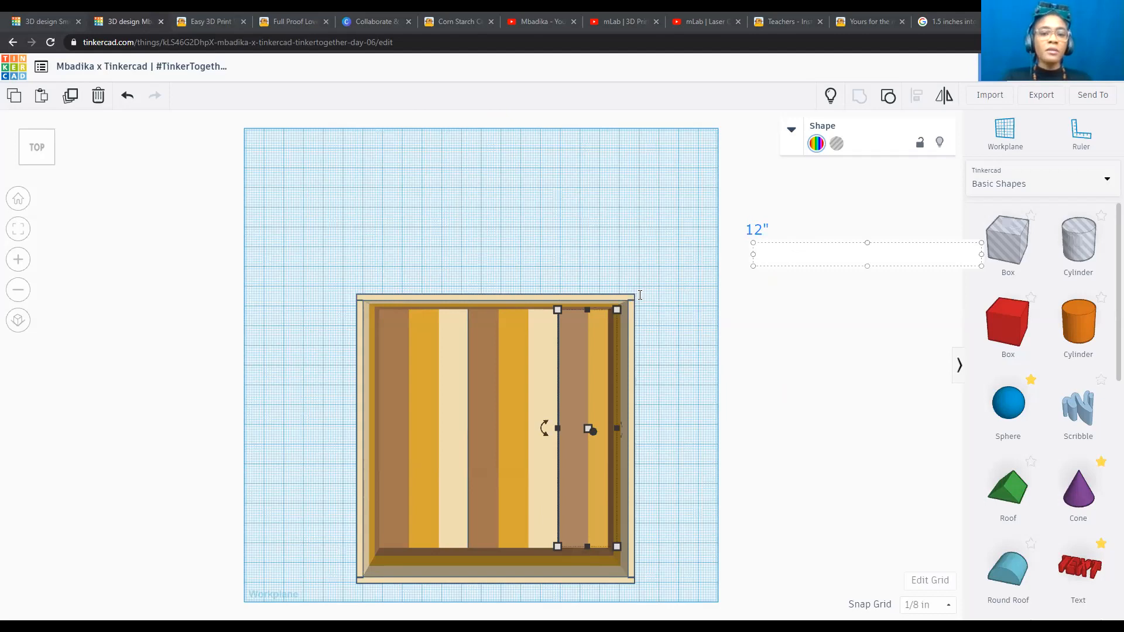
pyautogui.click(359, 297)
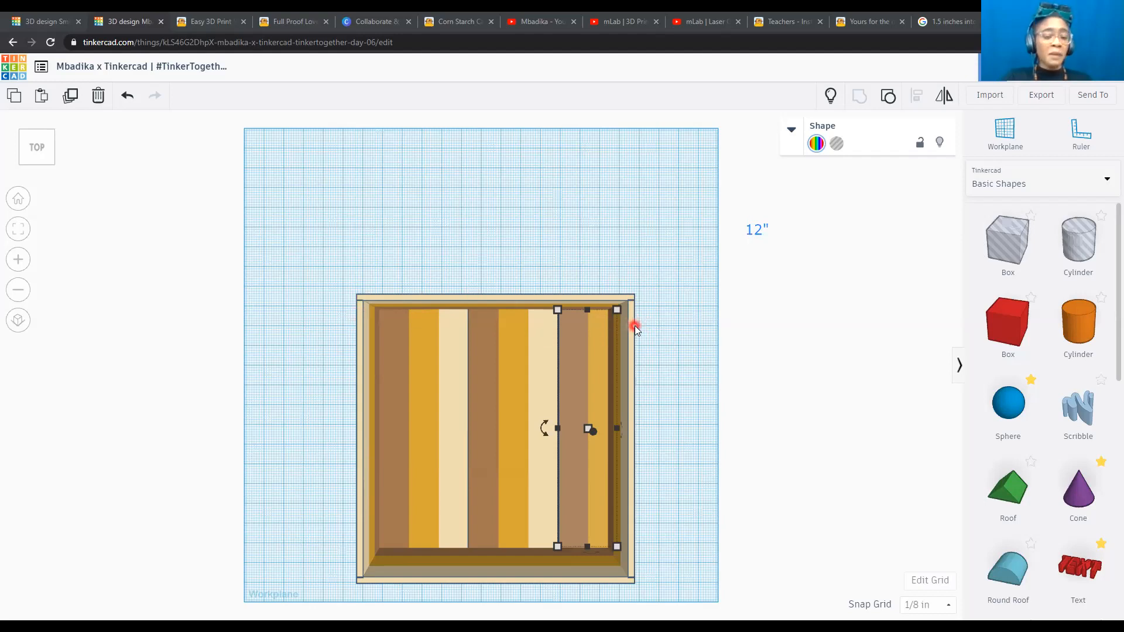
pyautogui.click(361, 366)
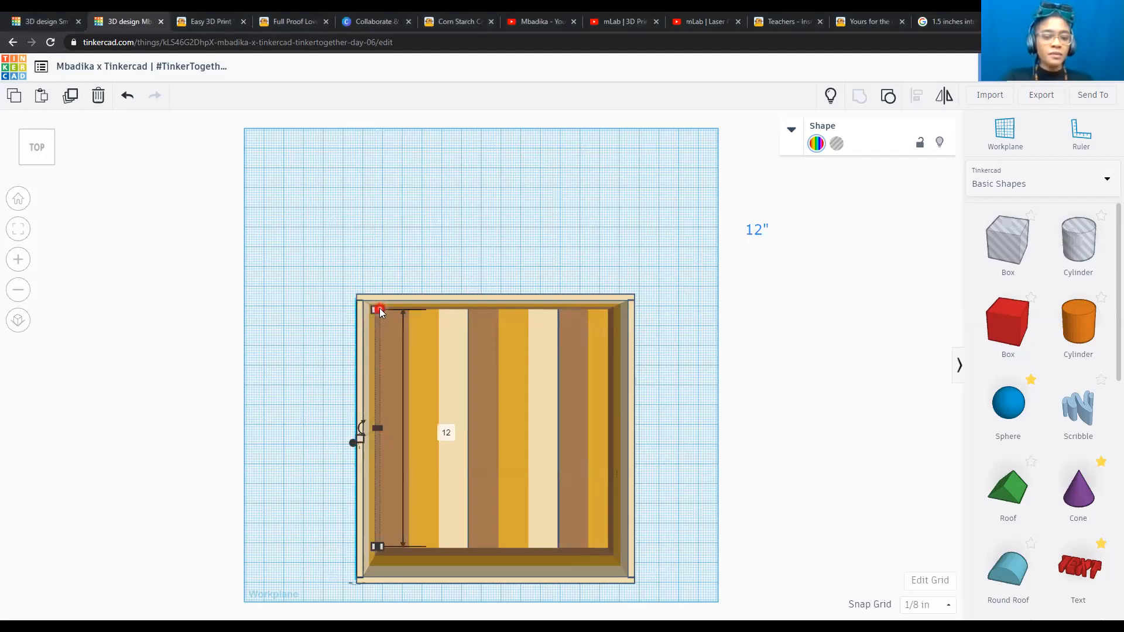
pyautogui.scroll(5, 380, 311)
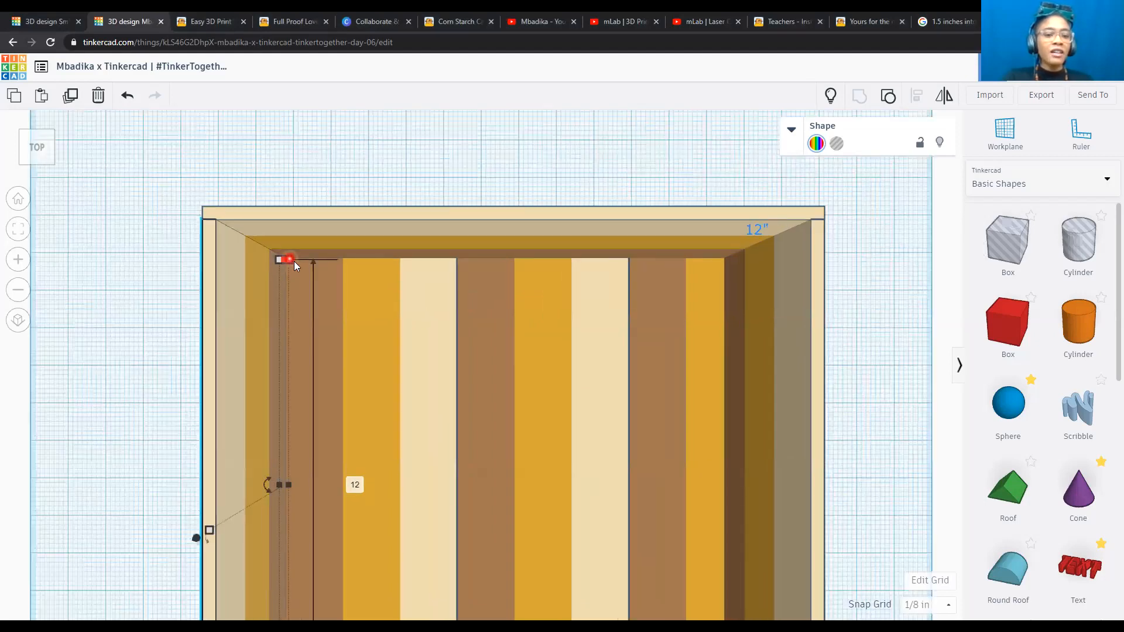
pyautogui.scroll(4, 293, 261)
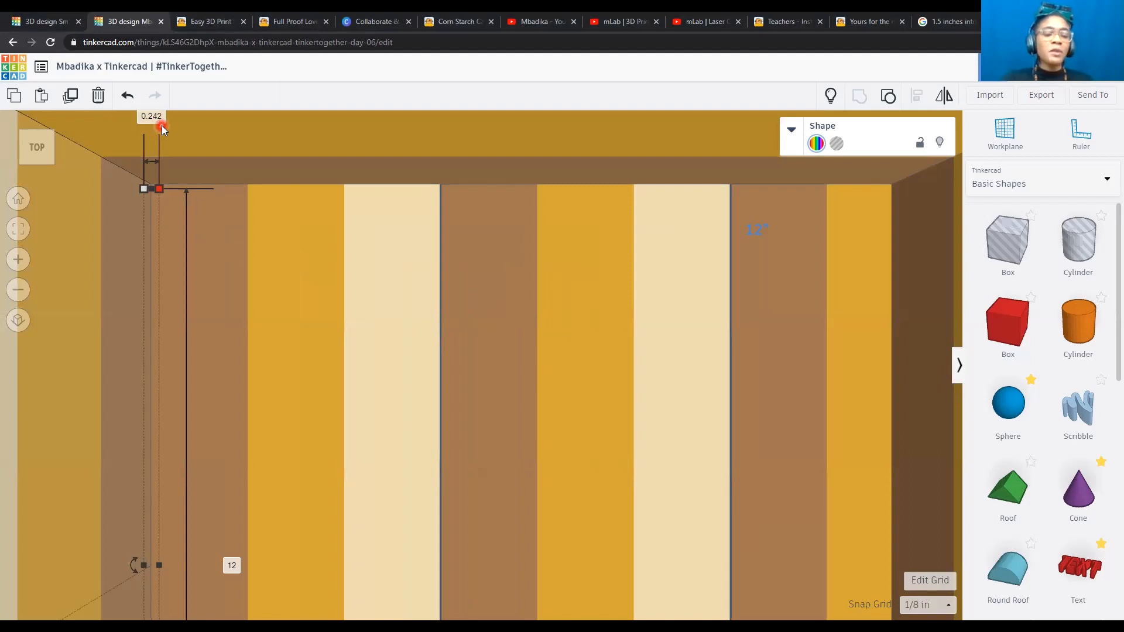
pyautogui.scroll(-3, 162, 125)
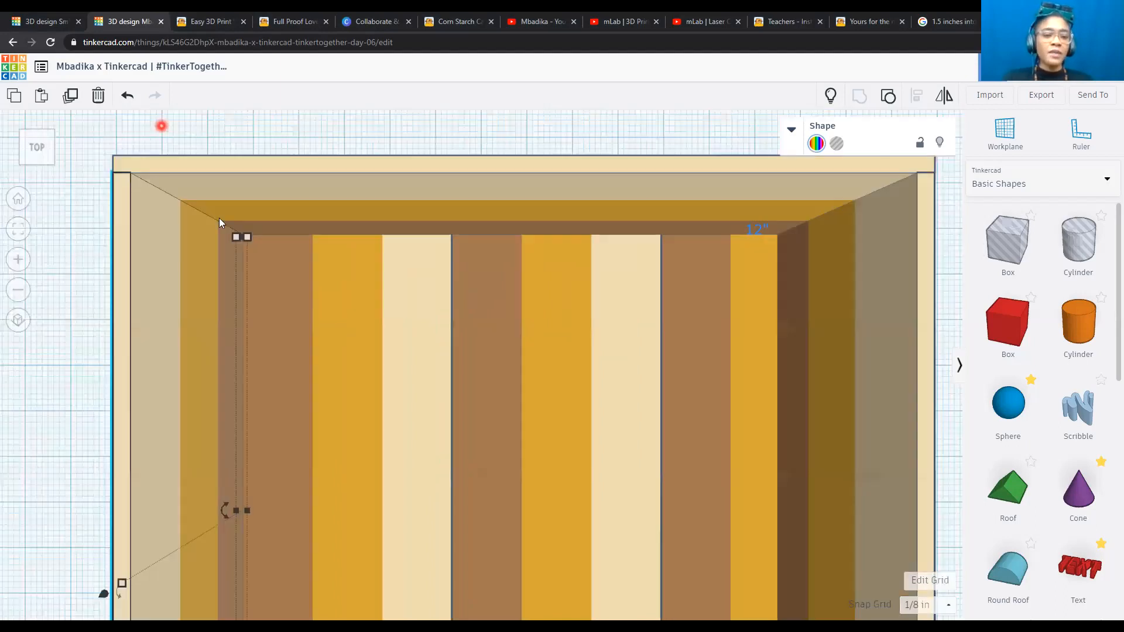
pyautogui.click(273, 251)
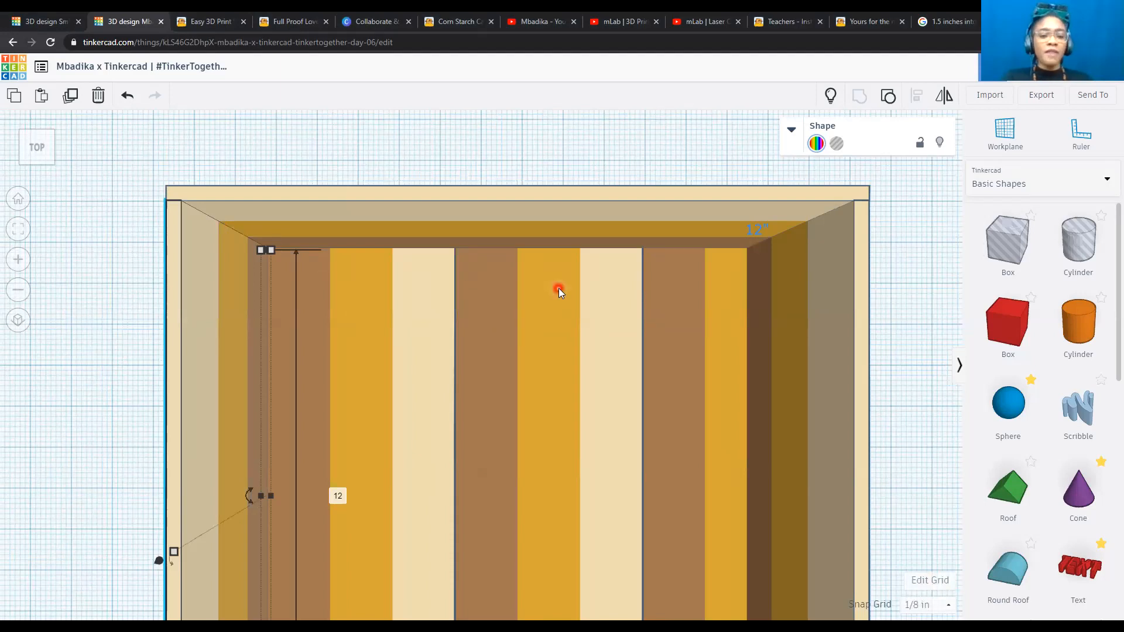
pyautogui.scroll(-2, 559, 288)
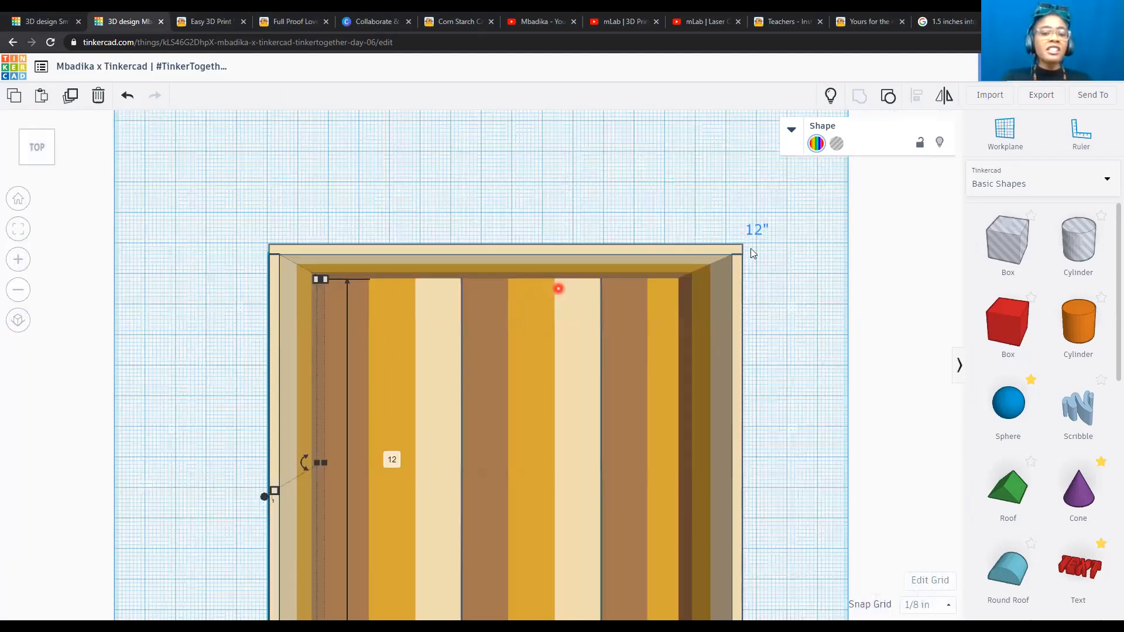
pyautogui.scroll(-1, 479, 293)
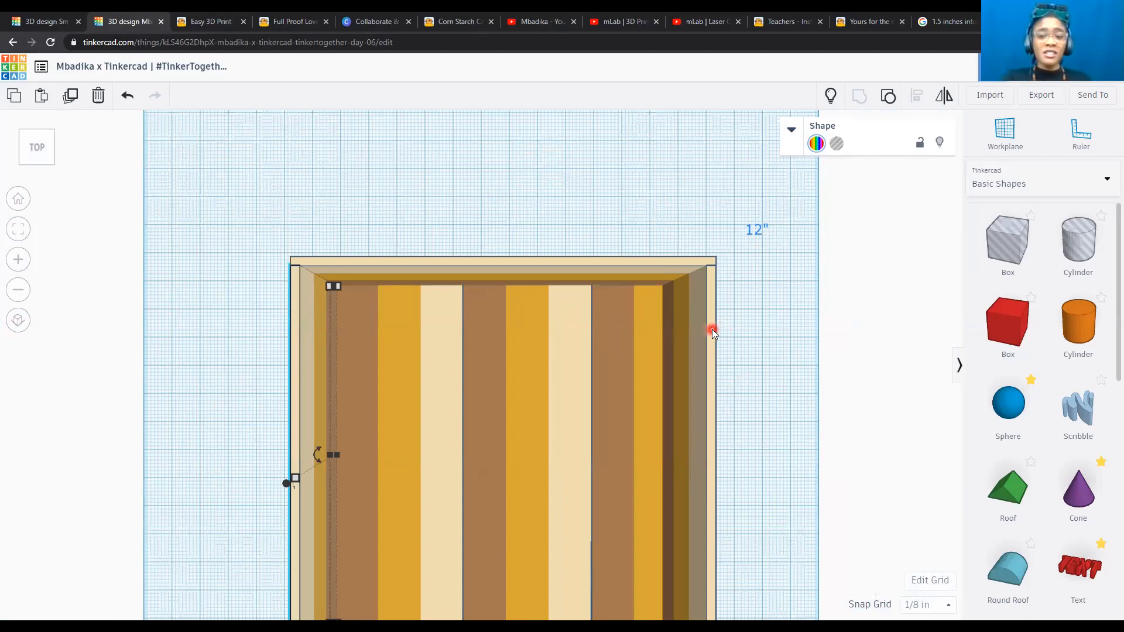
pyautogui.scroll(-2, 712, 329)
pyautogui.scroll(1, 789, 239)
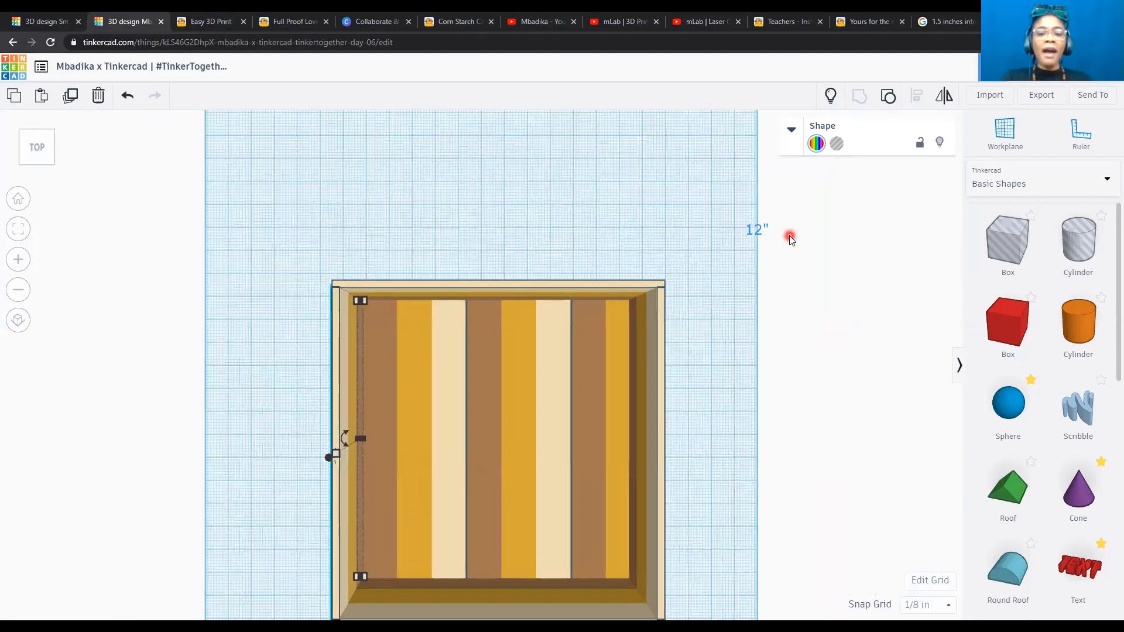
pyautogui.scroll(-1, 786, 239)
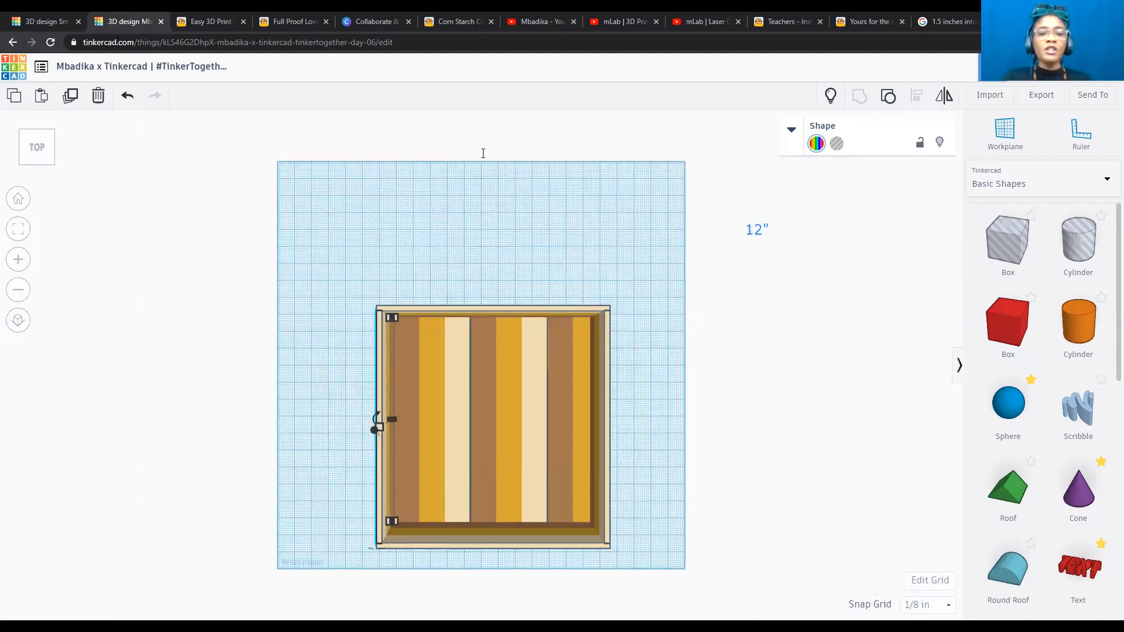
# Add a second text note beside the box reading Rectangle 12" x 0.25".
pyautogui.click(745, 280)
pyautogui.write('12')
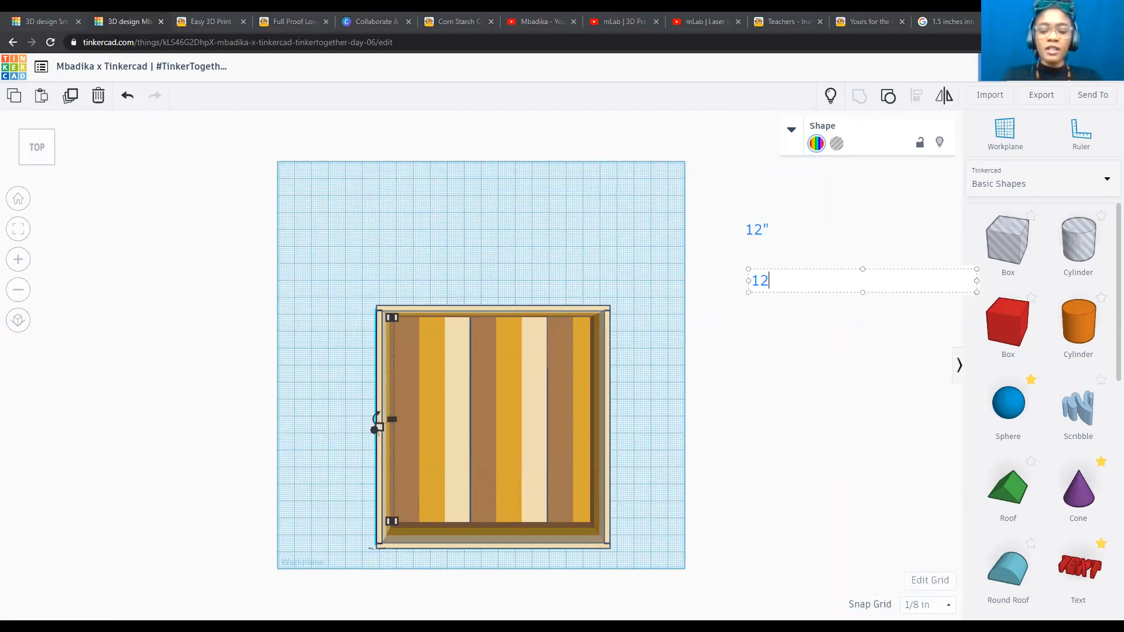
pyautogui.write('" x 0.25"')
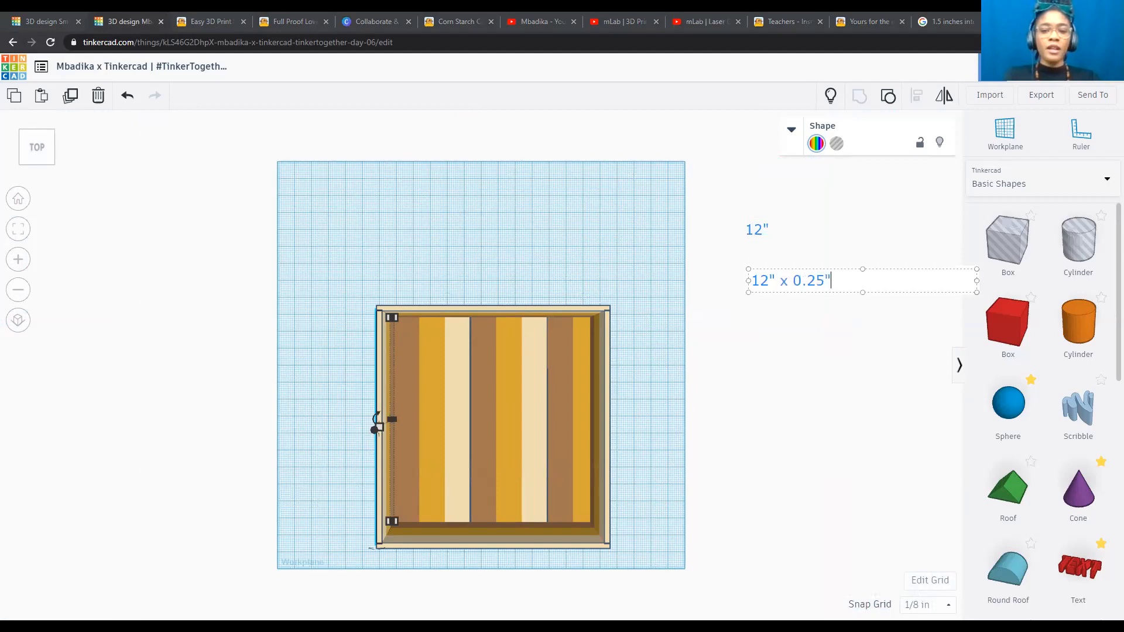
pyautogui.press('Return')
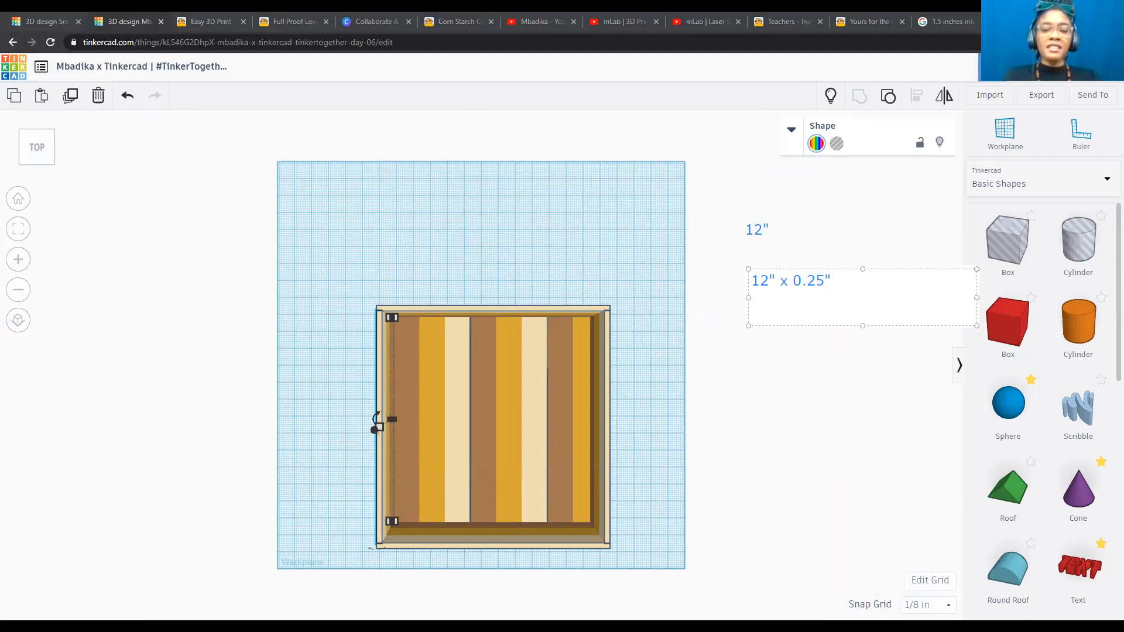
pyautogui.write('Re')
pyautogui.press('BackSpace')
pyautogui.press('BackSpace')
pyautogui.press('Up')
pyautogui.write('Rectangle')
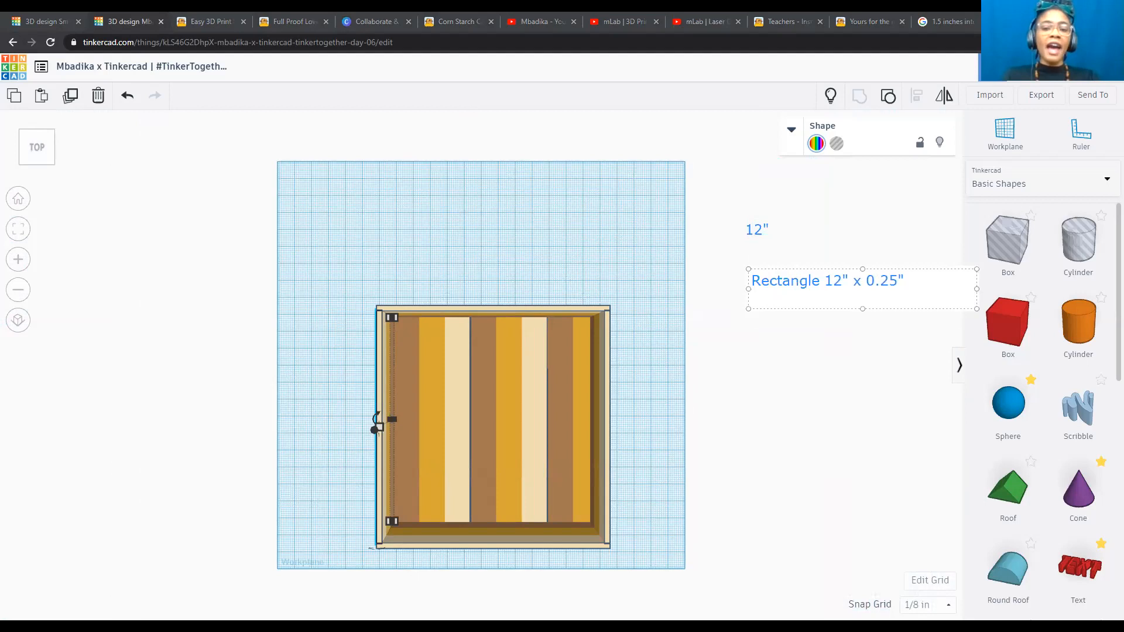
# Add the line 12" - Width Panel 1 - Width Panel 2 to the note and reposition and widen its text box to fit.
pyautogui.press('Return')
pyautogui.write('12" - ')
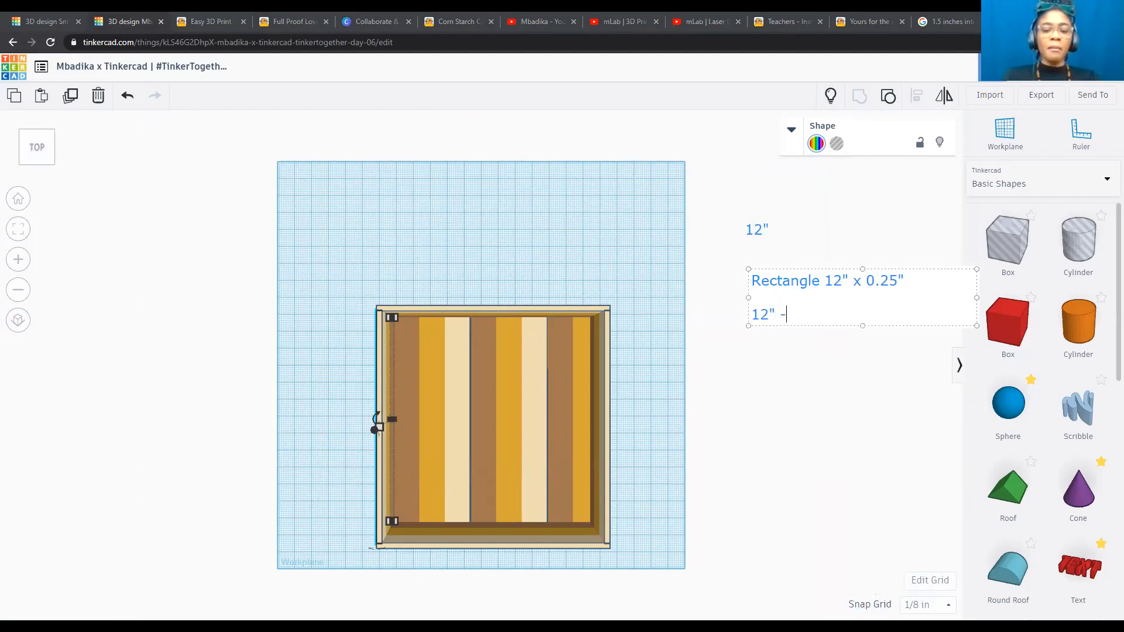
pyautogui.write('Width Pan')
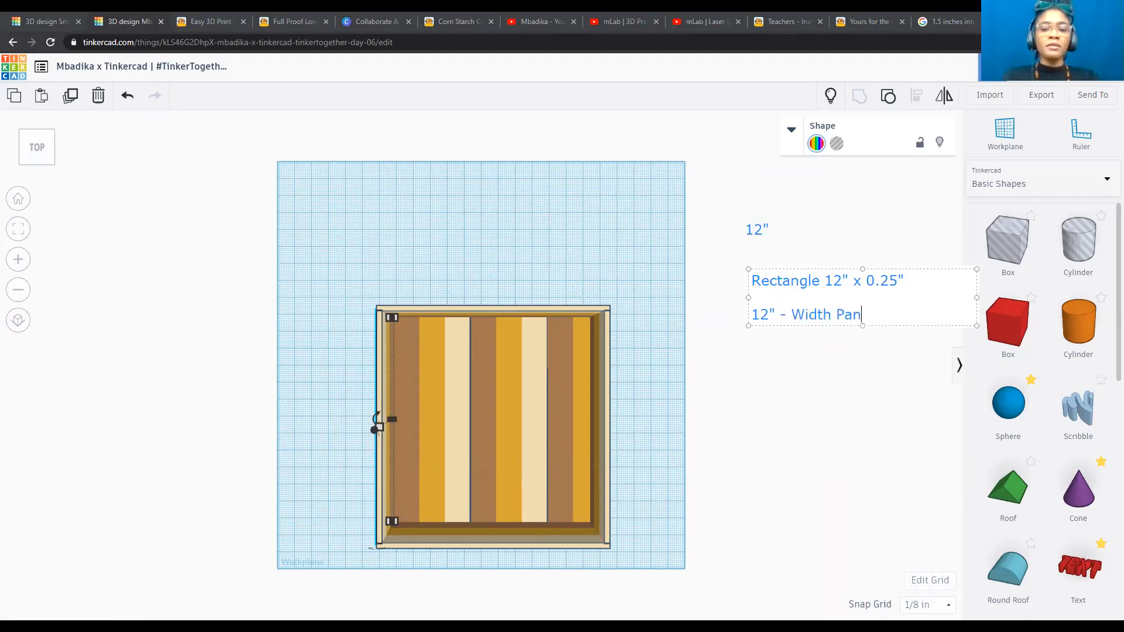
pyautogui.write('el 1 - Wi')
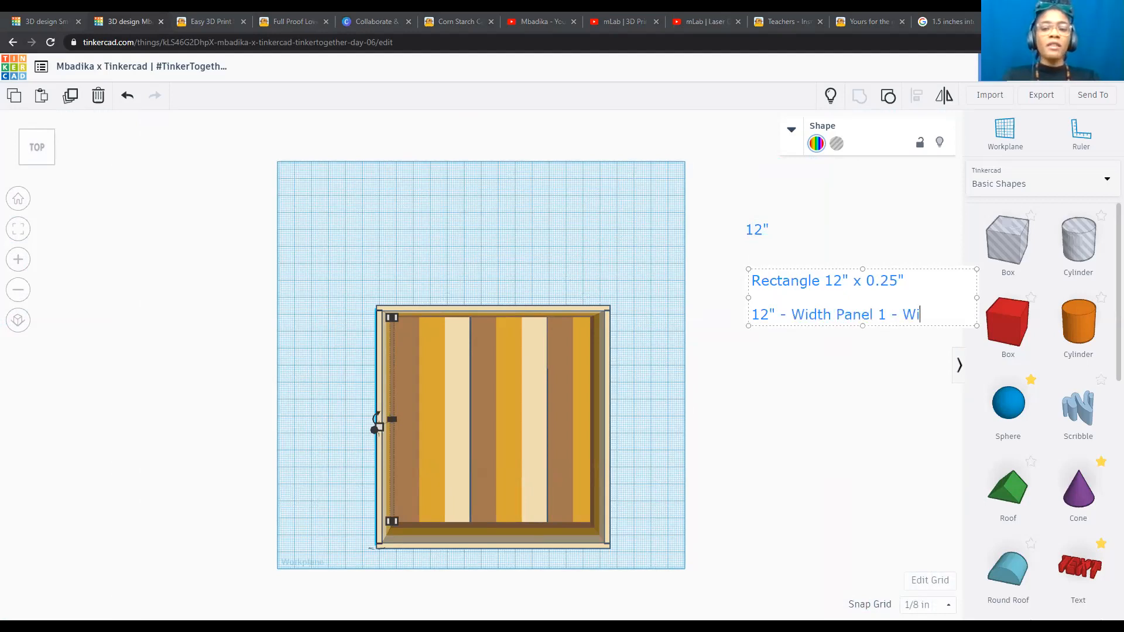
pyautogui.write('dth Panel 2')
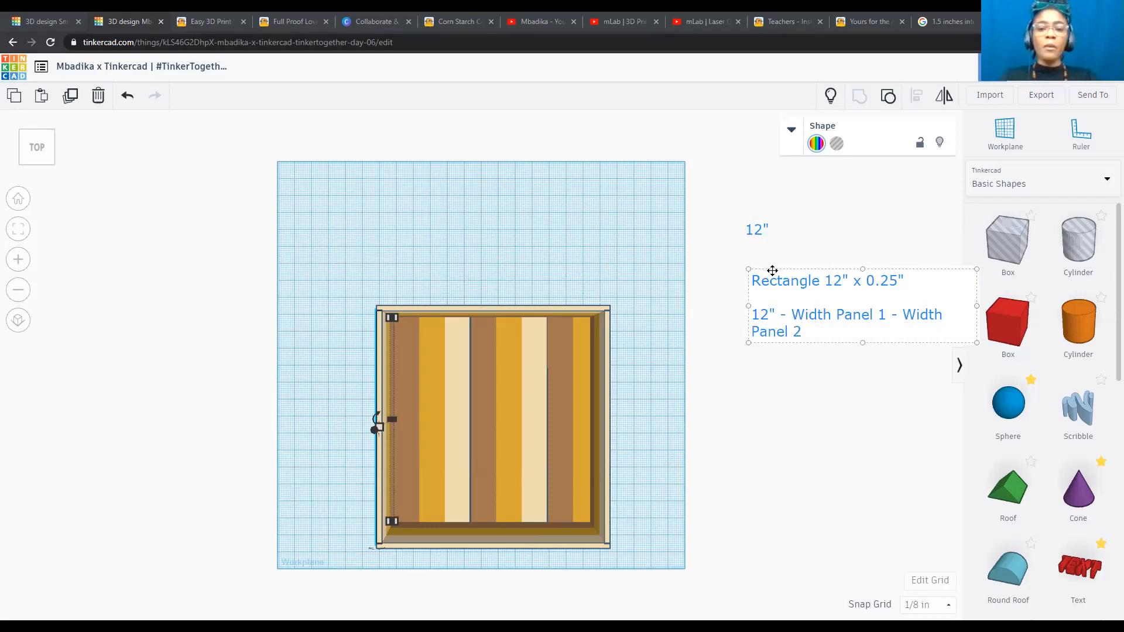
pyautogui.moveTo(976, 305); pyautogui.dragTo(900, 305)
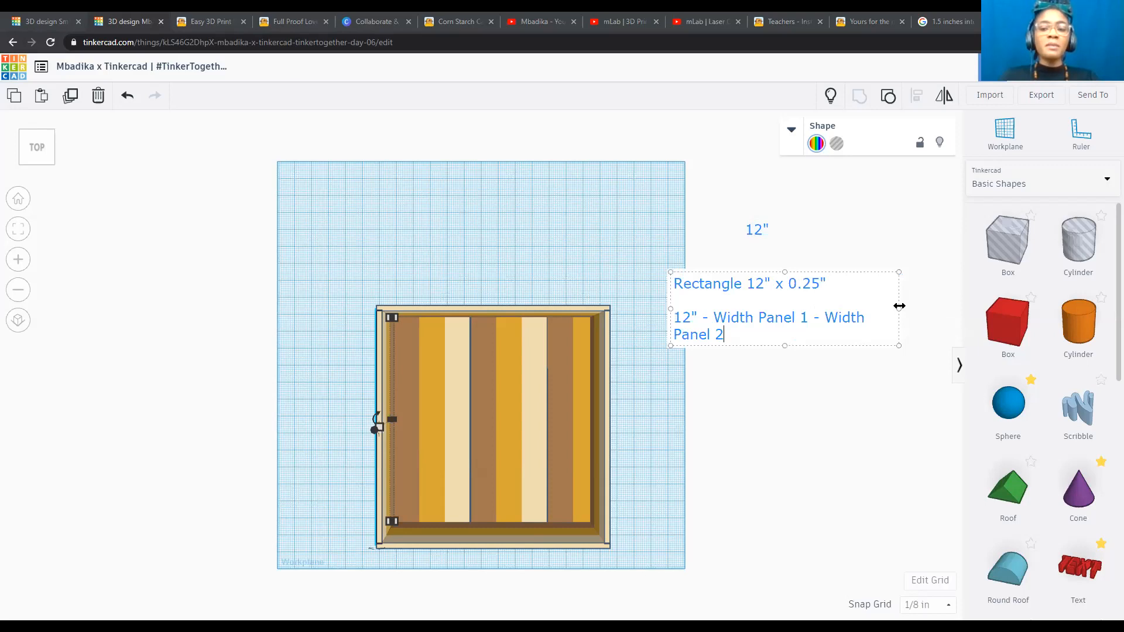
pyautogui.moveTo(900, 306); pyautogui.dragTo(933, 306)
# Finish the note with the calculation 12" - 0.25" -0.25" = 12" -0.5" and the result 11.5".
pyautogui.press('Return')
pyautogui.write('12" - 0.25"')
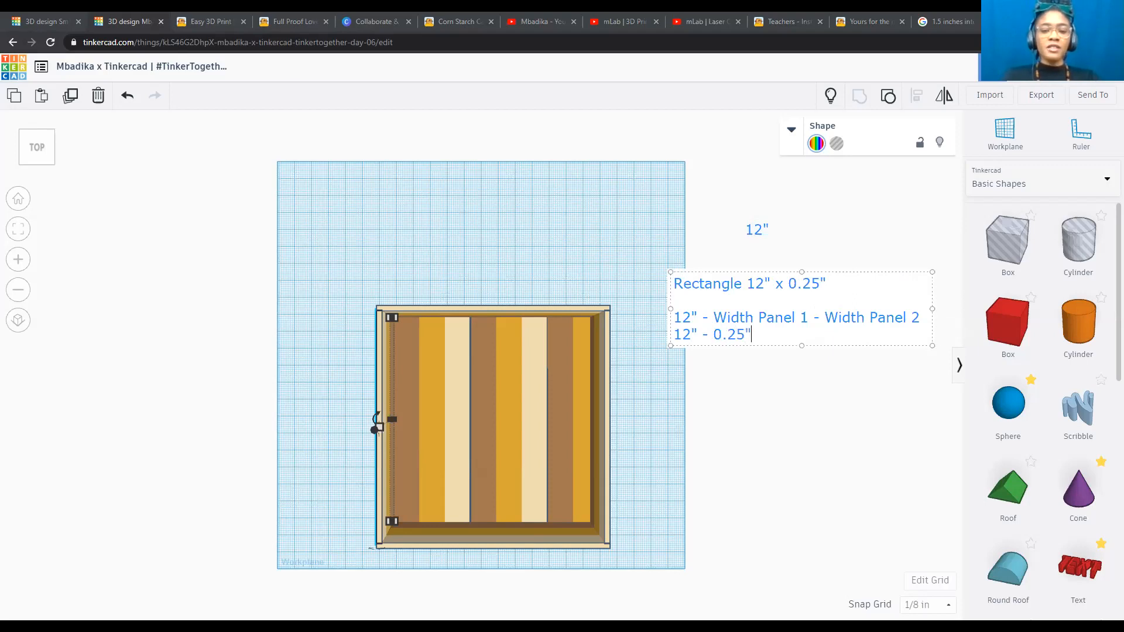
pyautogui.write(' -0.2')
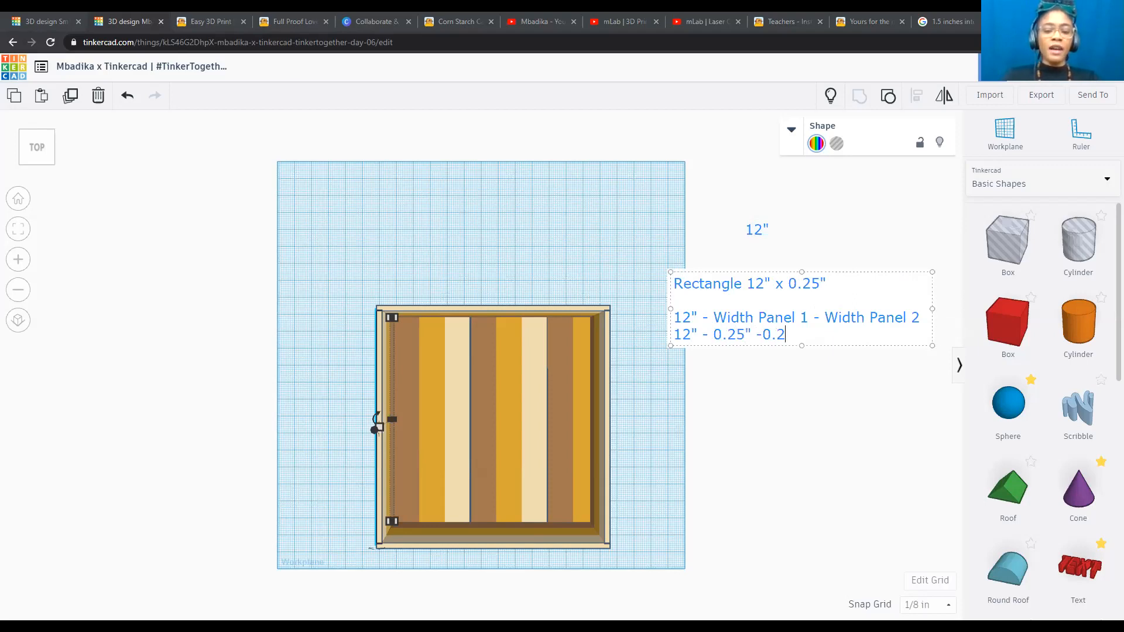
pyautogui.write('5" ')
pyautogui.write('= ')
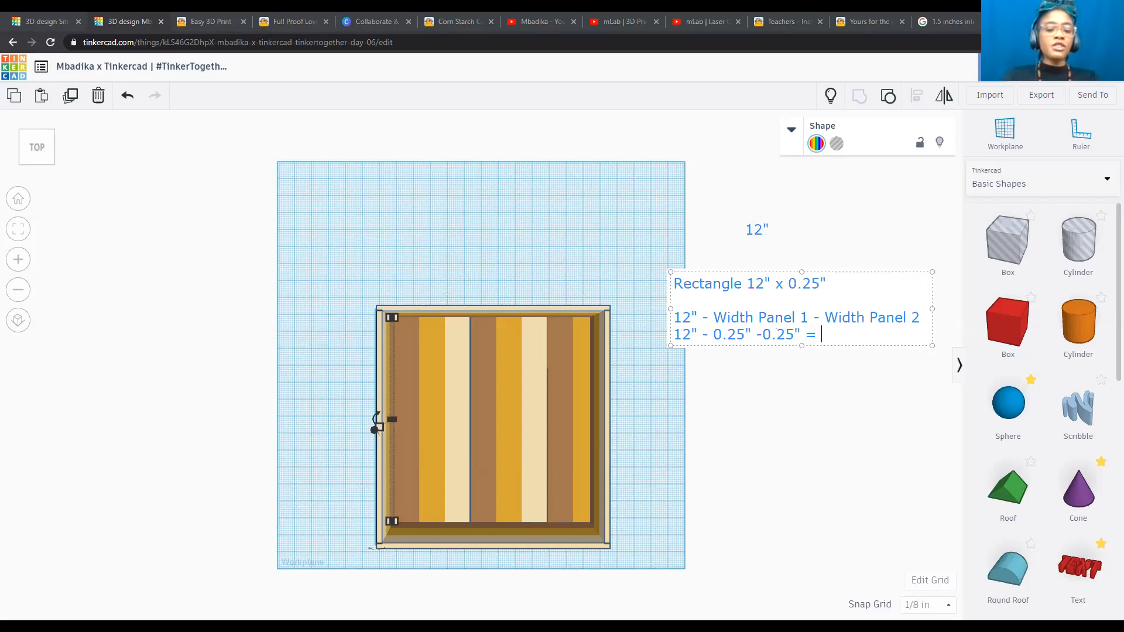
pyautogui.write('12" -0.5"')
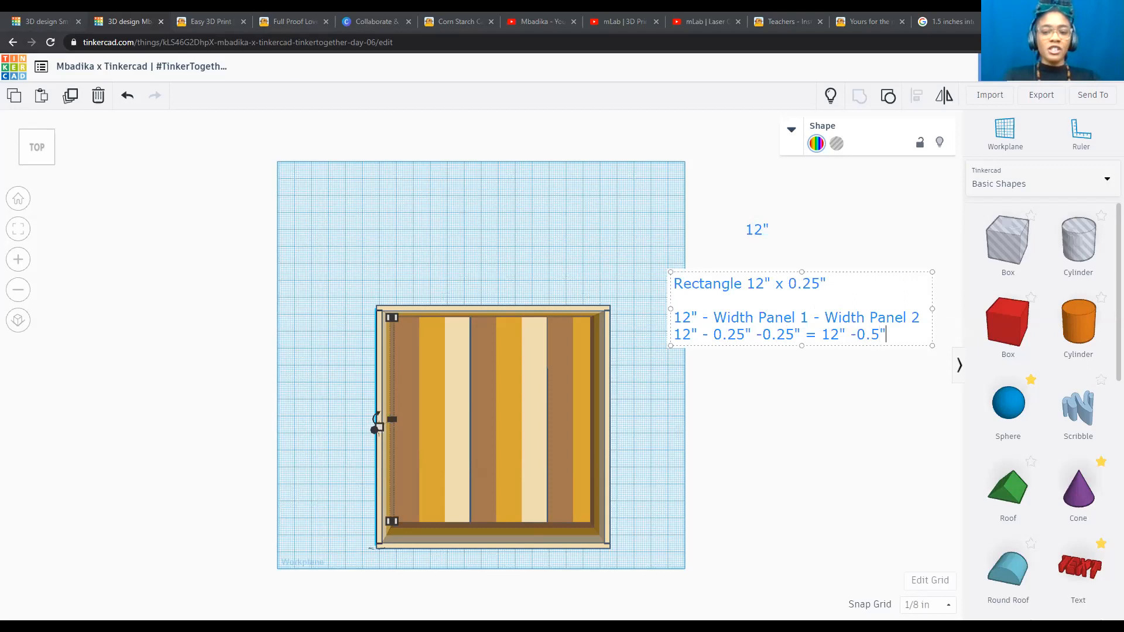
pyautogui.press('Return')
pyautogui.press('Return')
pyautogui.write('11.5"')
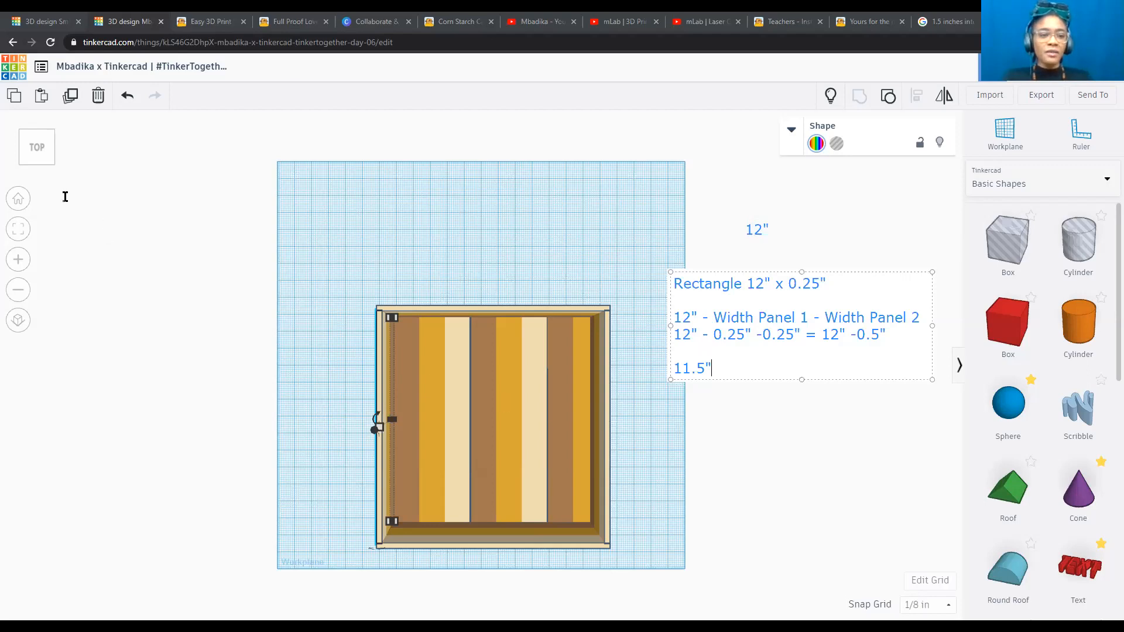
pyautogui.click(421, 101)
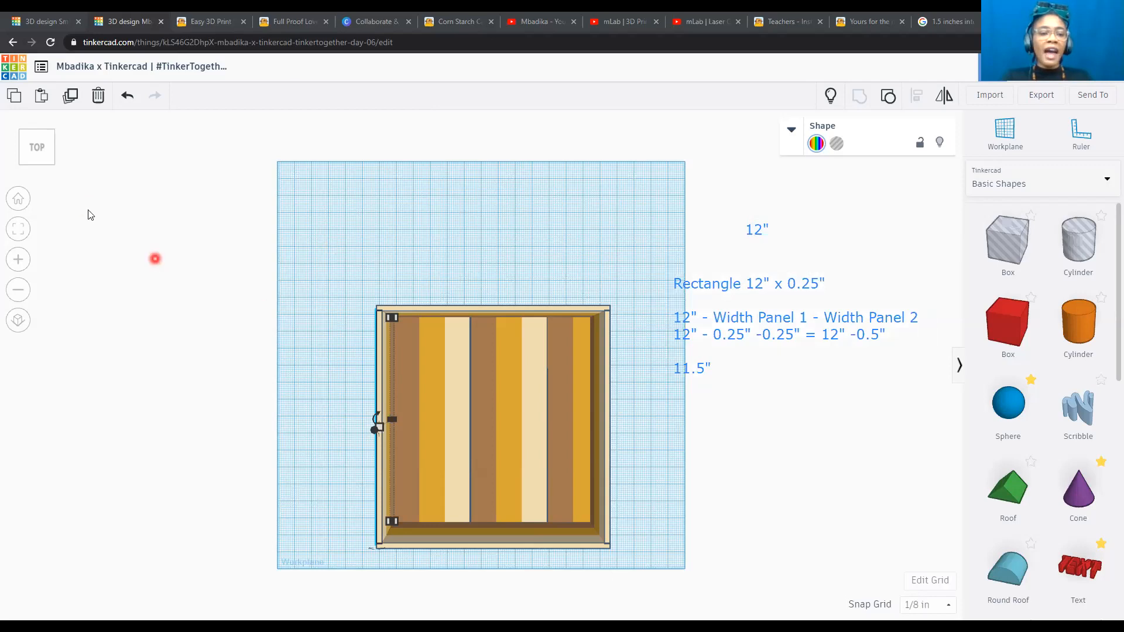
# Inspect the box and its floor planks from the corners, the back and the front.
pyautogui.click(50, 163)
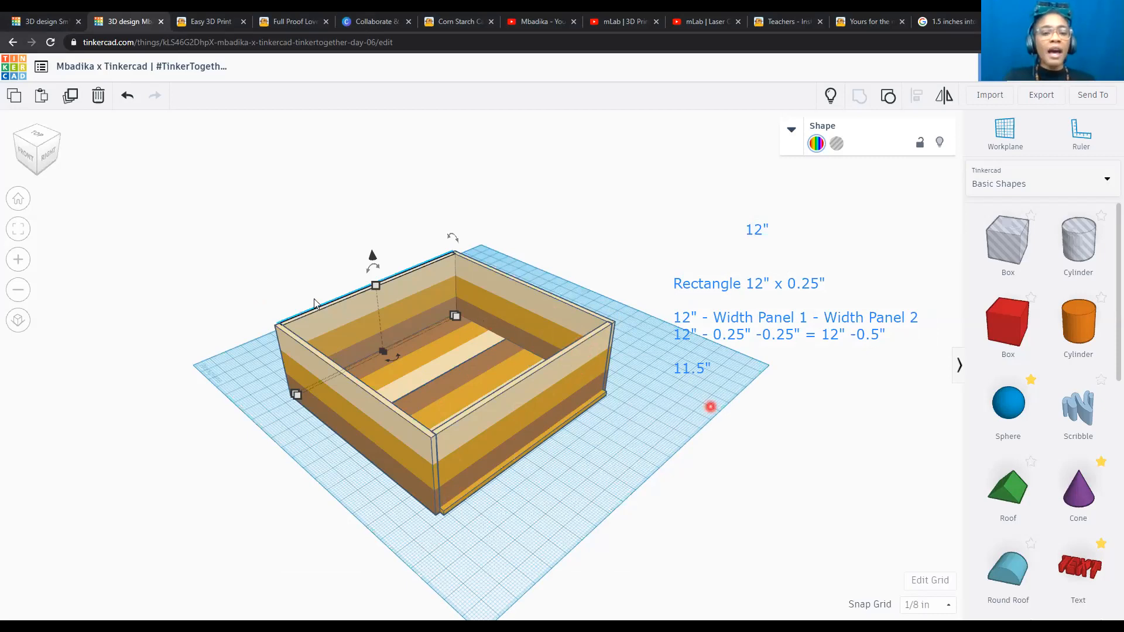
pyautogui.click(32, 143)
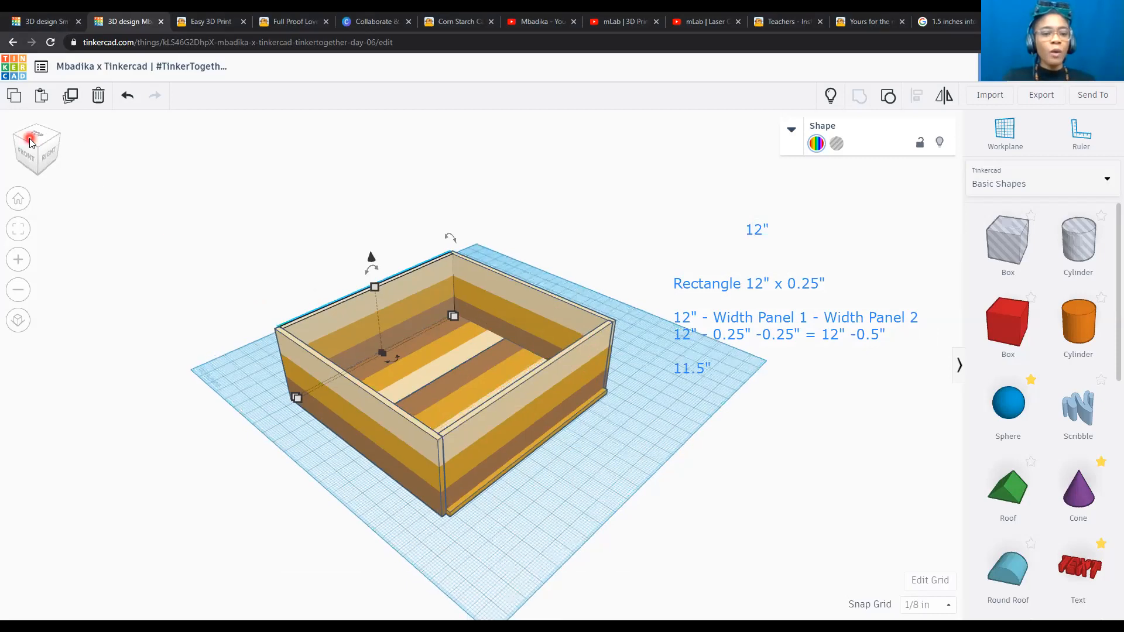
pyautogui.click(41, 149)
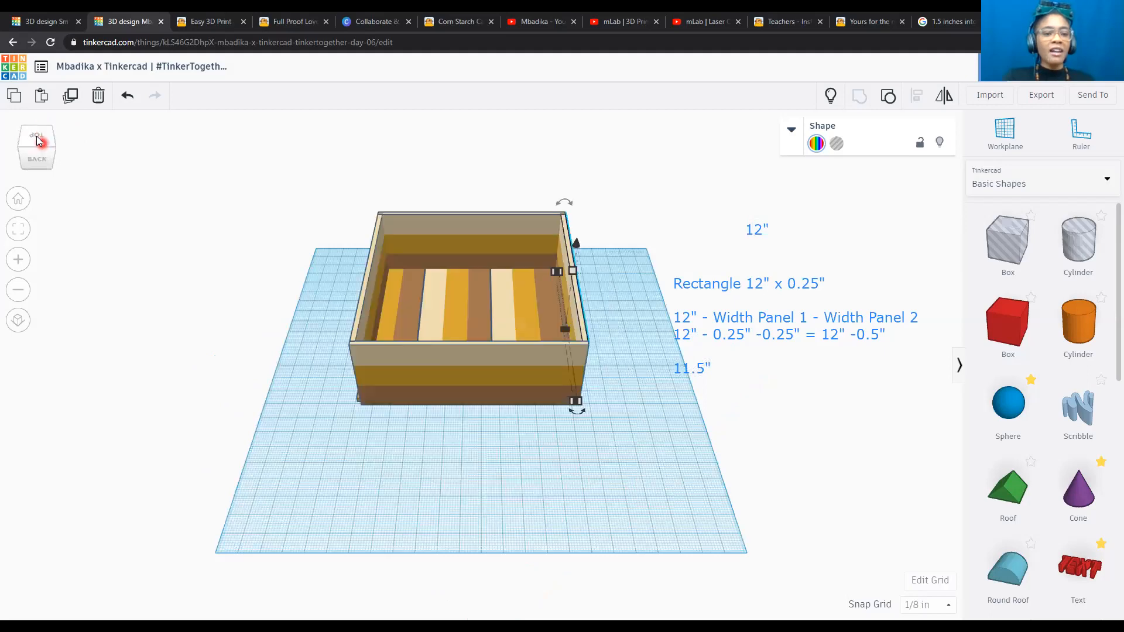
pyautogui.click(18, 200)
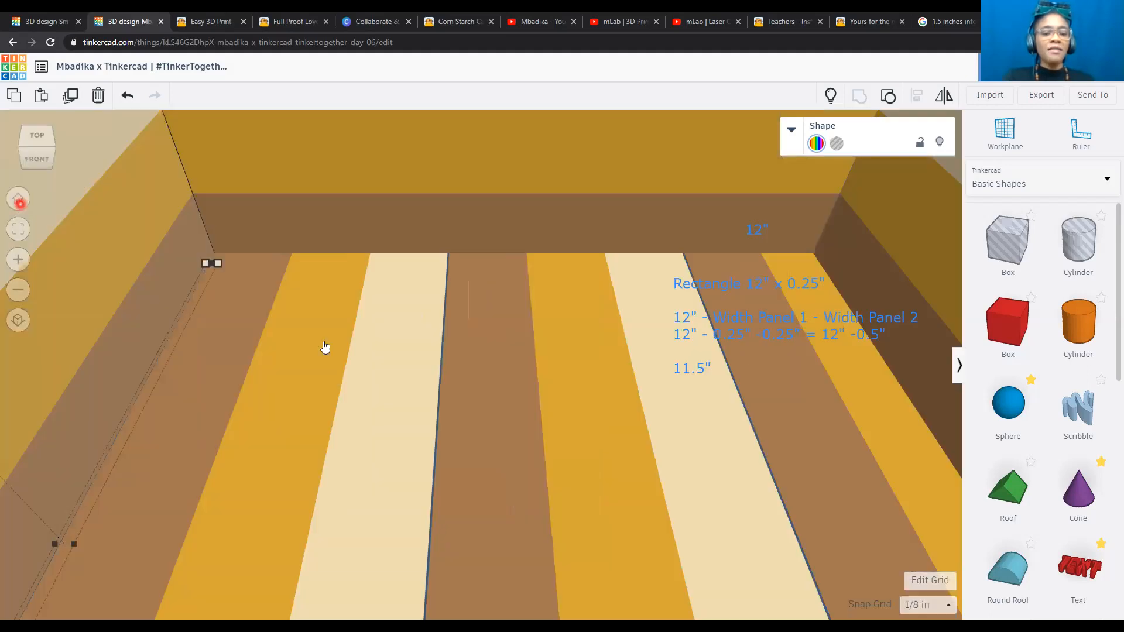
pyautogui.scroll(-5, 462, 349)
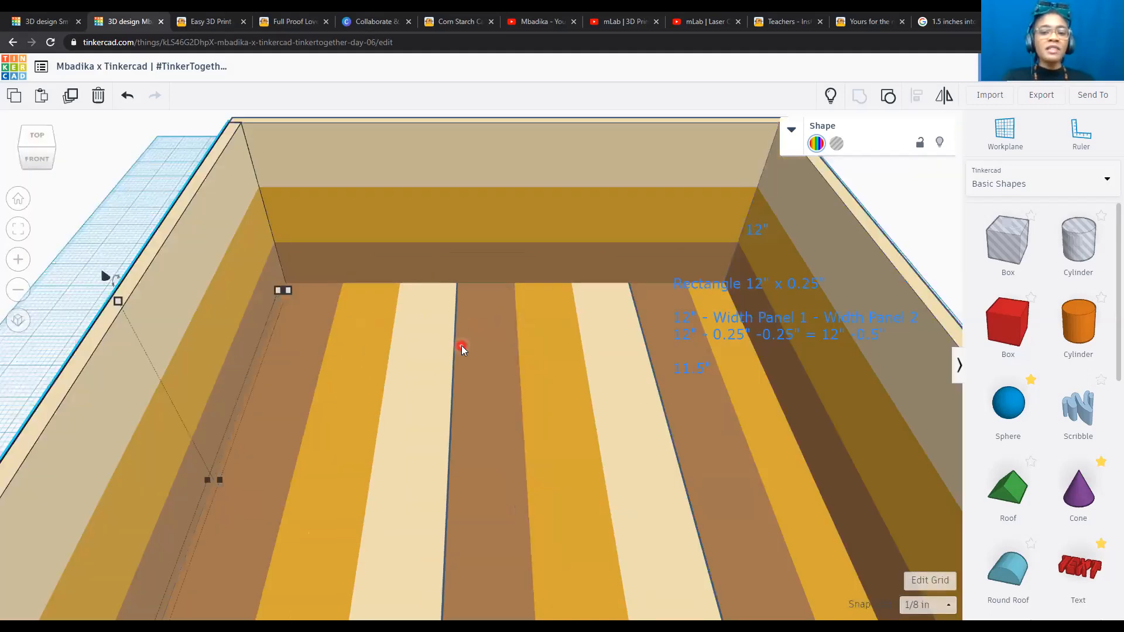
pyautogui.scroll(-5, 461, 345)
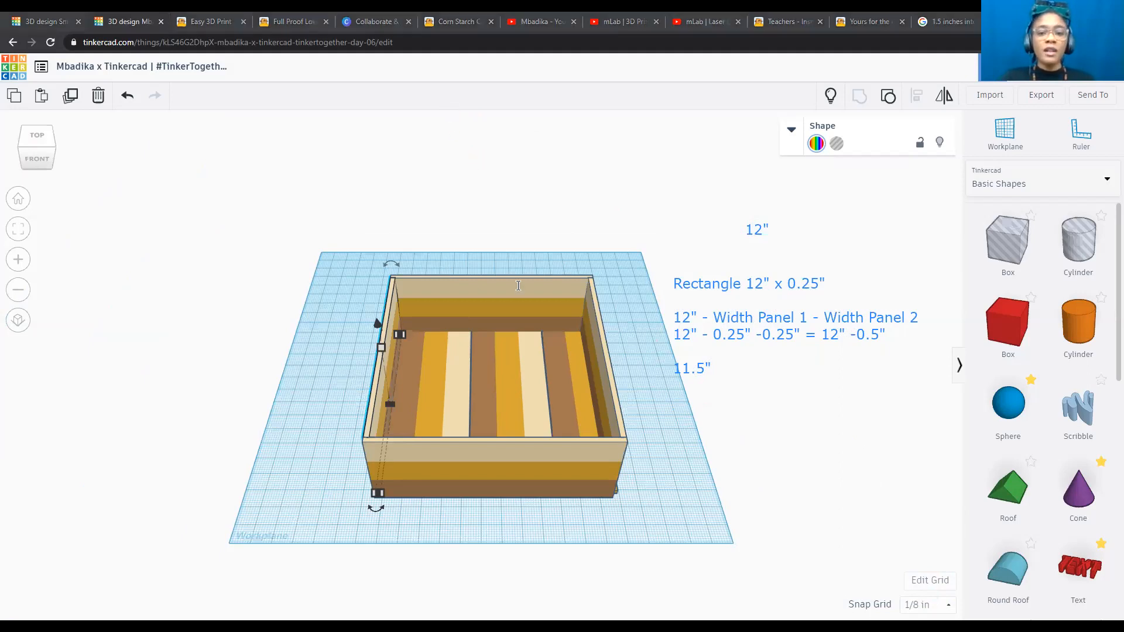
# Add a third text note beside the box reading Instead of 12"/4.5", 11.5"/4.5".
pyautogui.click(680, 398)
pyautogui.write('Instead of ')
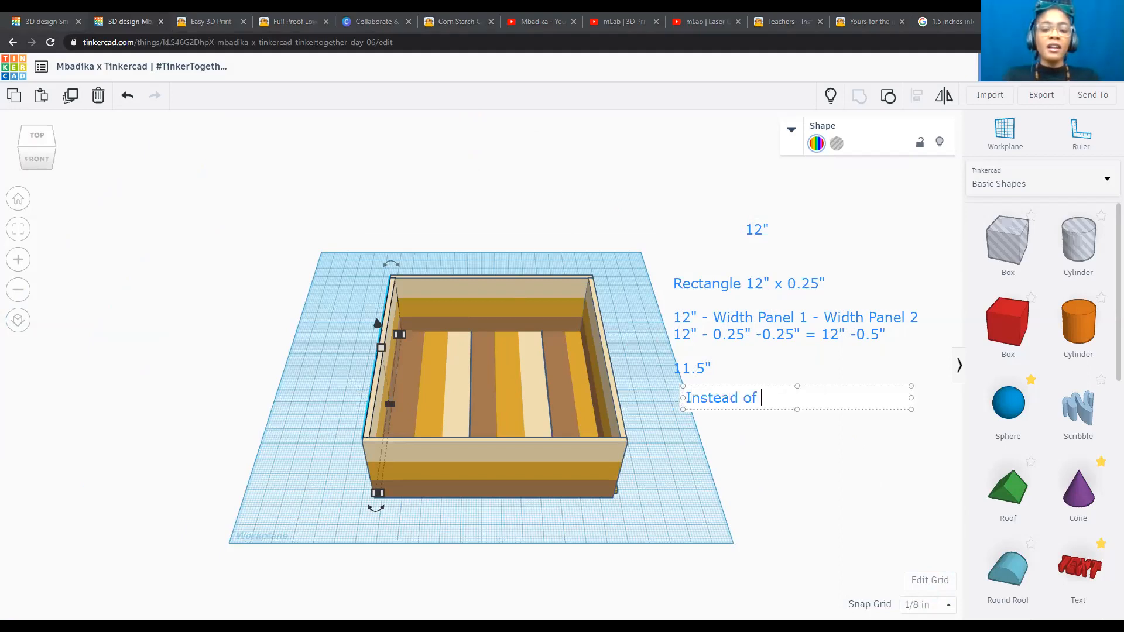
pyautogui.write('12"/4')
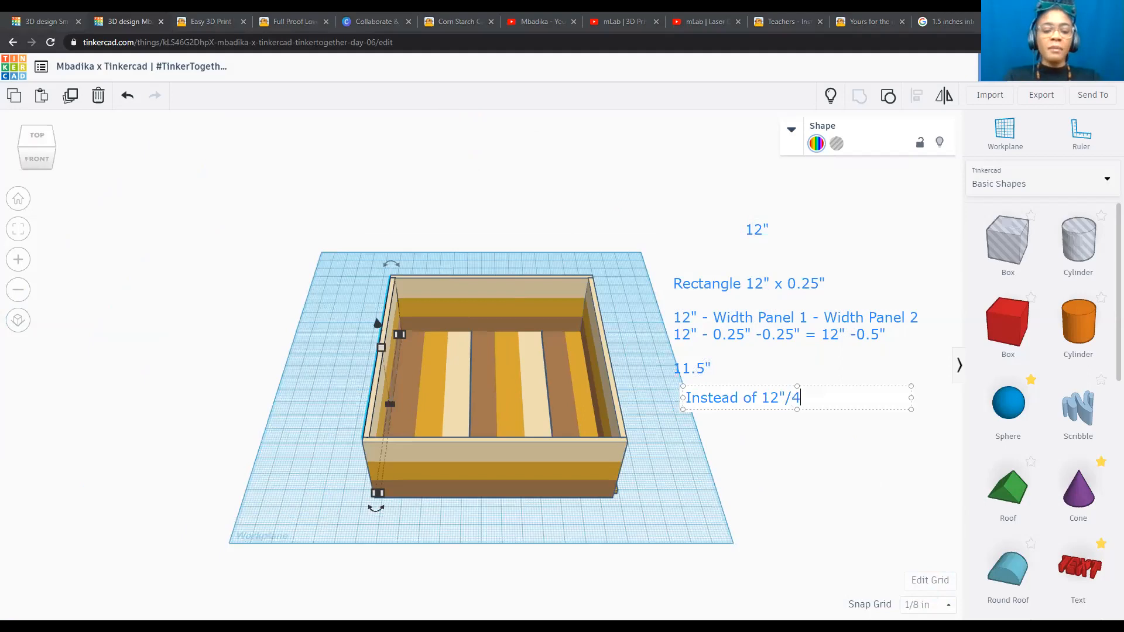
pyautogui.write('.5"')
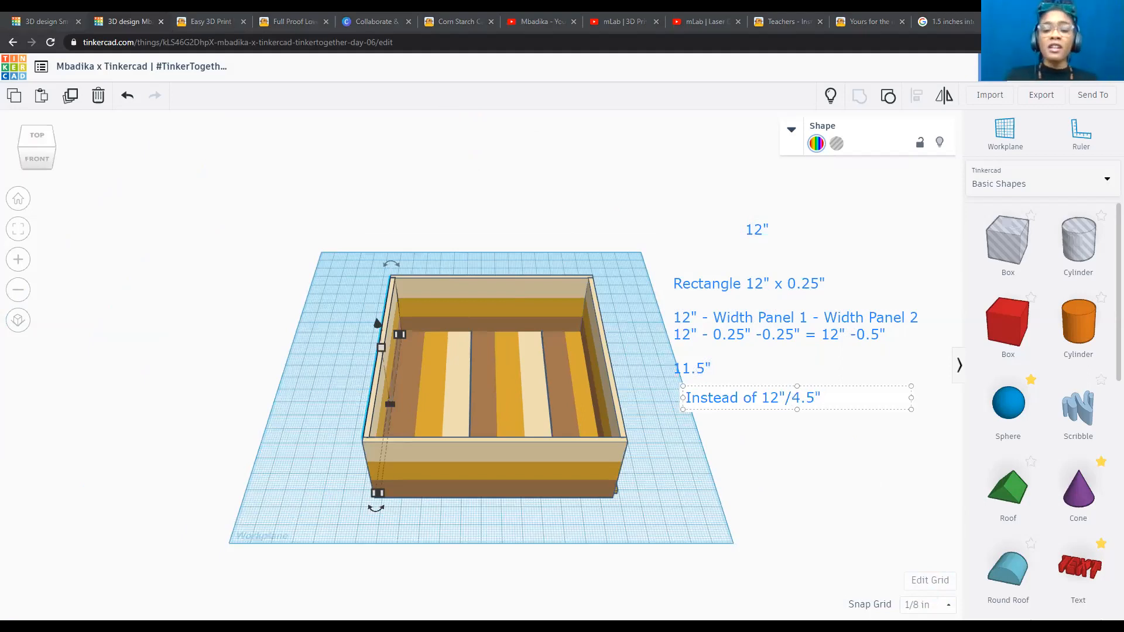
pyautogui.write(', 11.5')
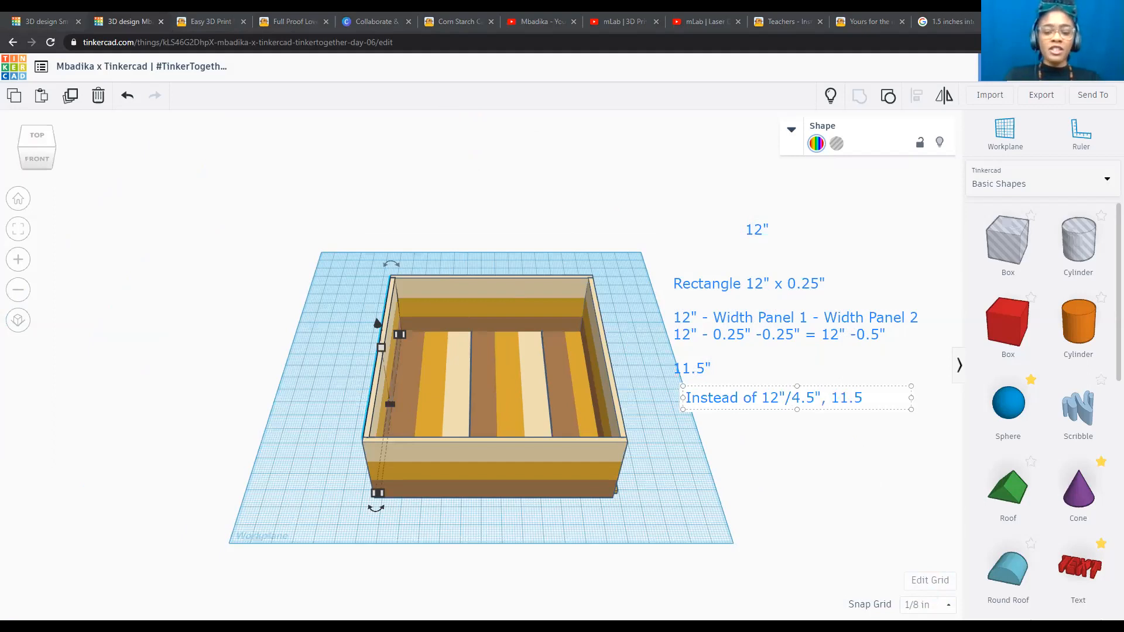
pyautogui.write('/4.5')
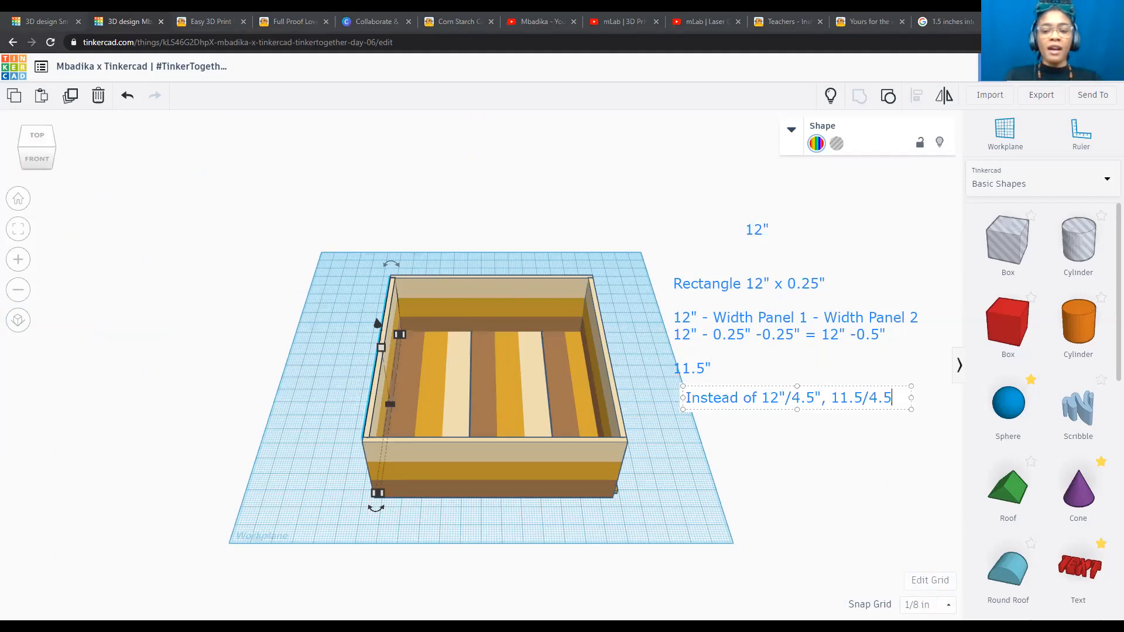
pyautogui.press('Left')
pyautogui.press('Left')
pyautogui.press('Left')
pyautogui.write('"/4.5')
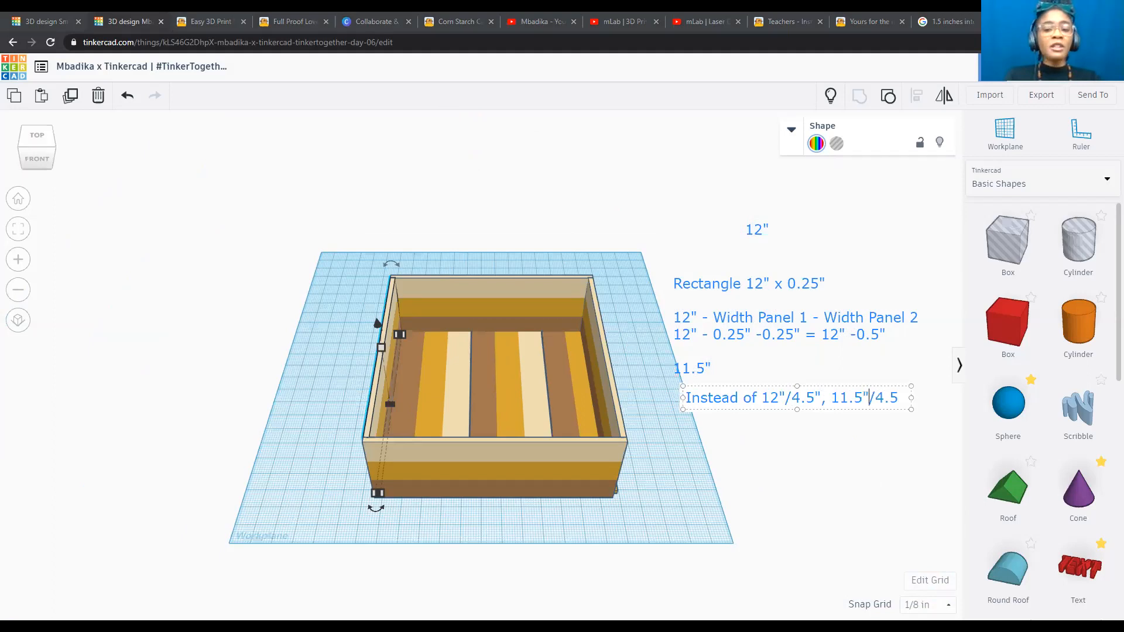
pyautogui.write('"')
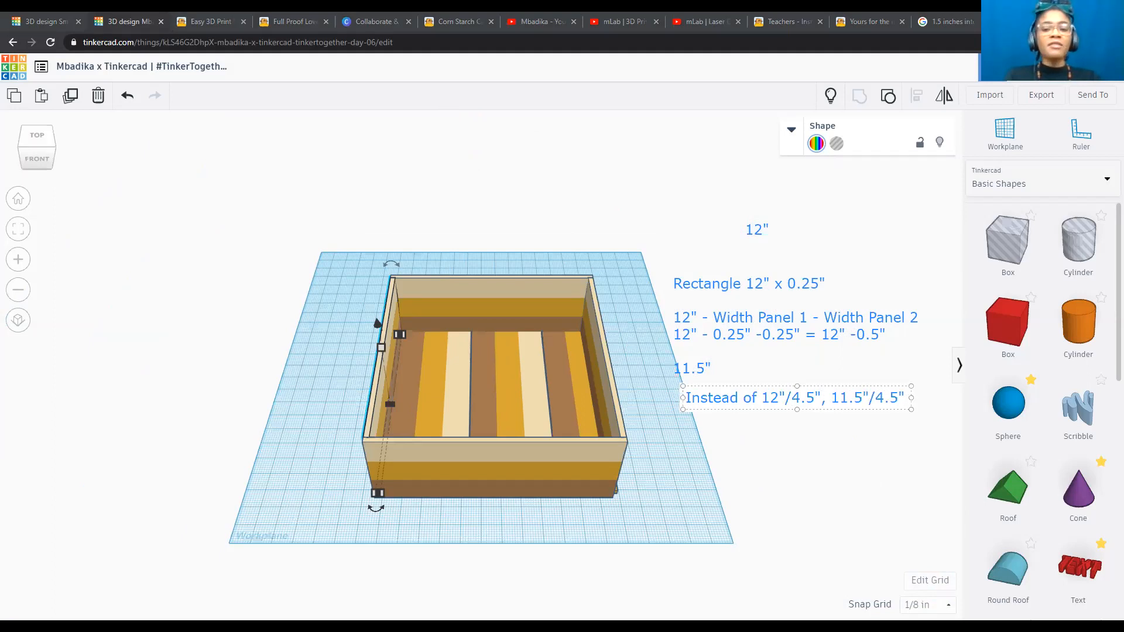
# Add the line 2.55 Times into 11.5 to the new note and finish editing it.
pyautogui.press('Return')
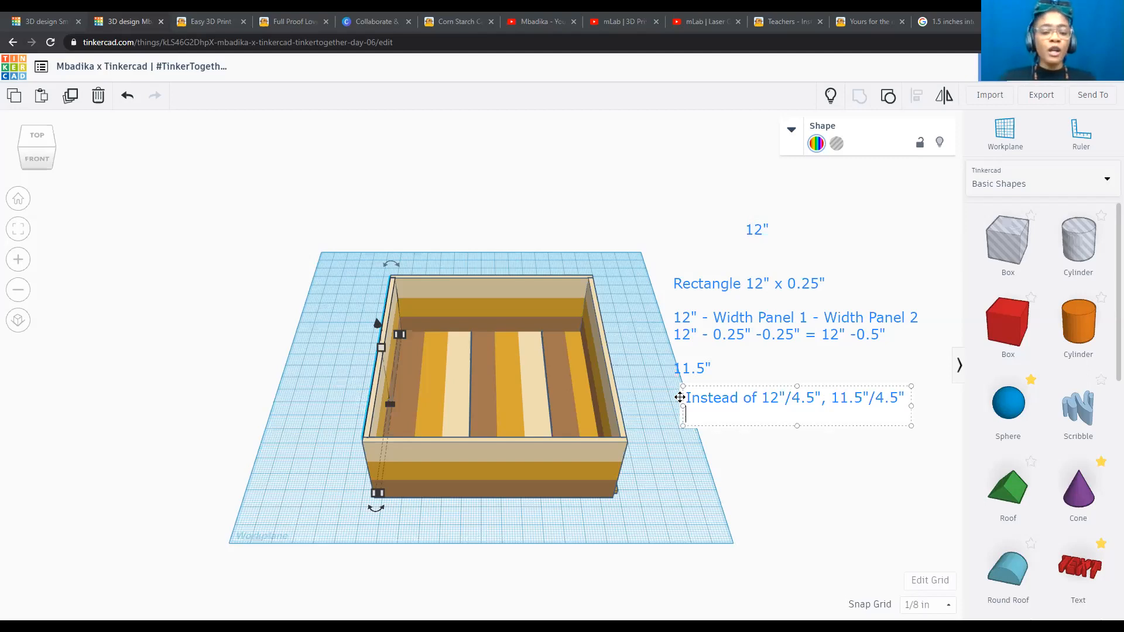
pyautogui.write('2.55 Times into 11.5')
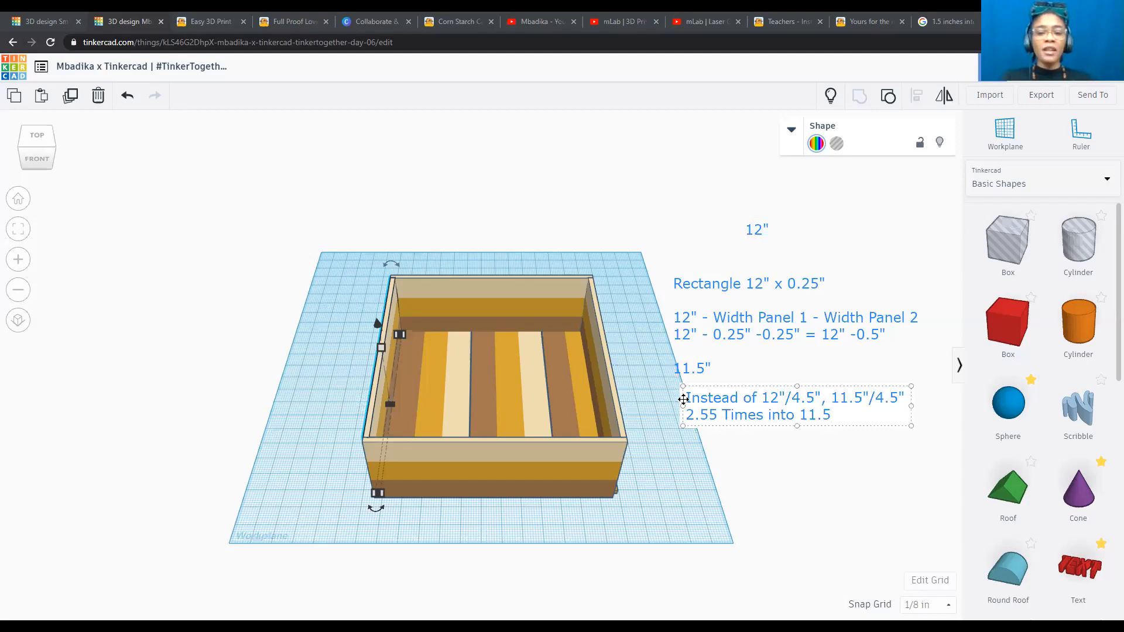
pyautogui.click(813, 482)
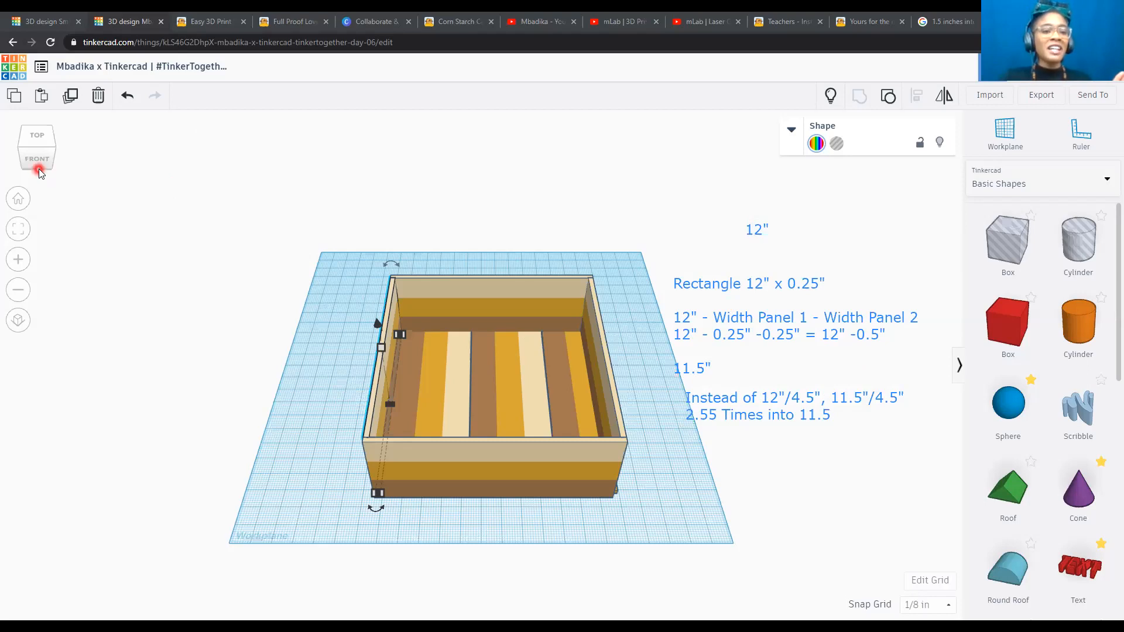
# Seen from below, select all three floor panels and shift them left by two 1/8-inch snap steps to align with the box base.
pyautogui.moveTo(34, 155); pyautogui.dragTo(38, 161)
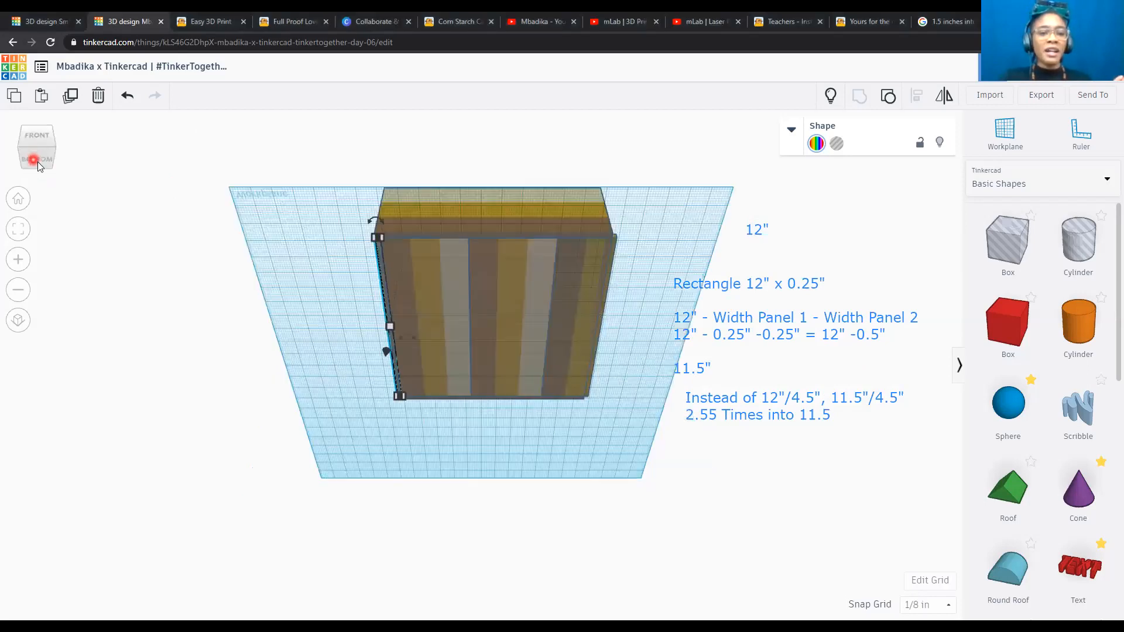
pyautogui.click(38, 162)
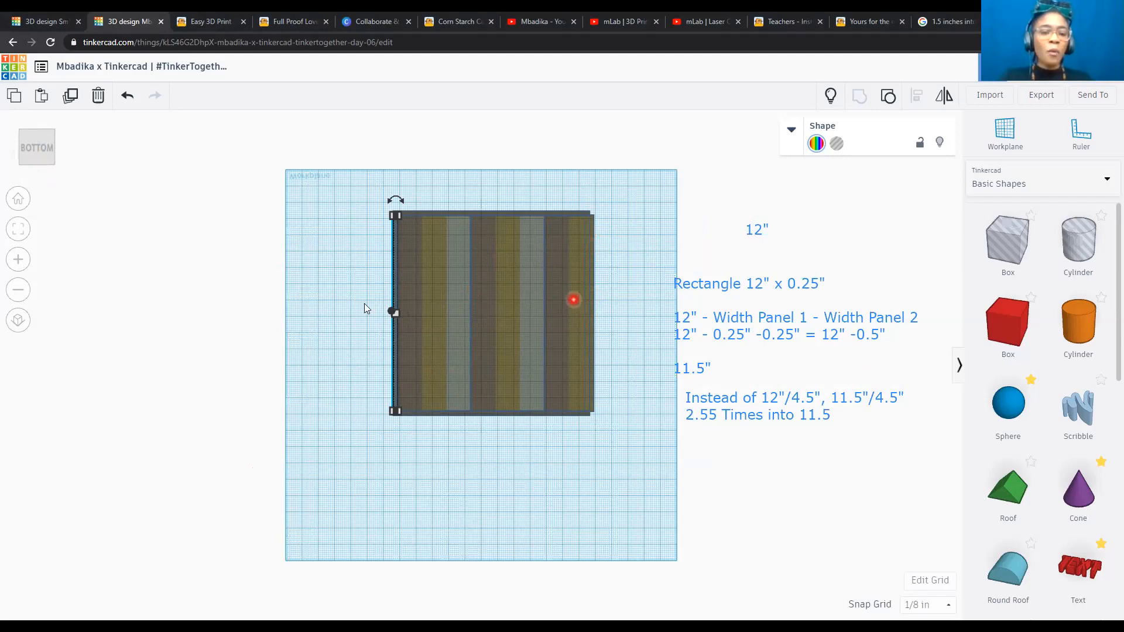
pyautogui.click(566, 283)
pyautogui.click(503, 283)
pyautogui.keyDown('shift'); pyautogui.click(427, 281); pyautogui.keyUp('shift')
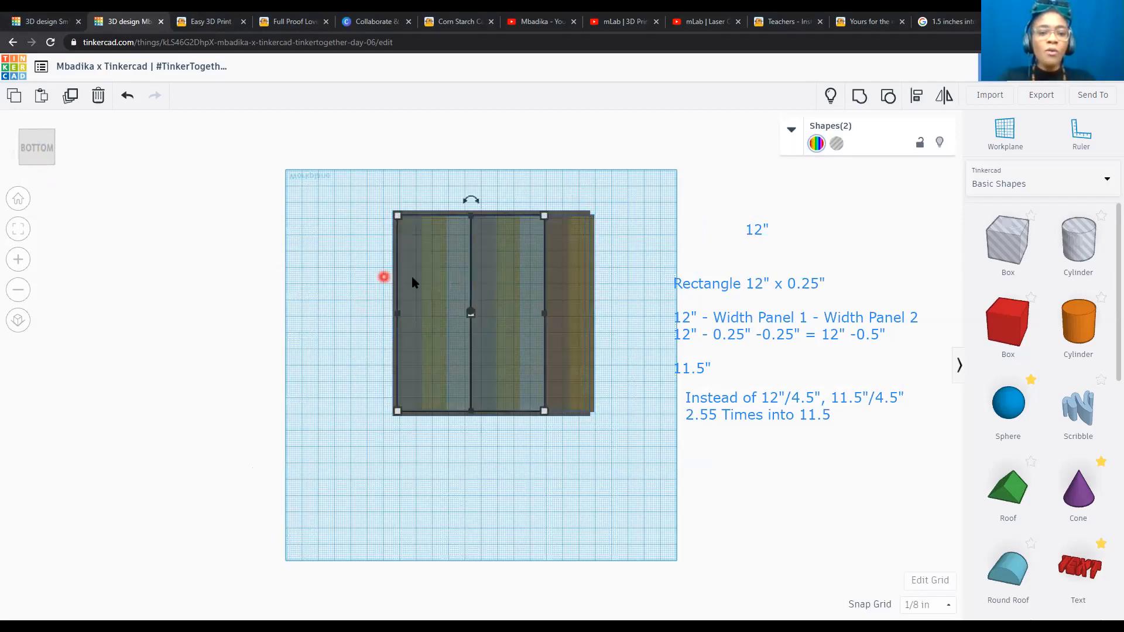
pyautogui.keyDown('shift'); pyautogui.click(581, 288); pyautogui.keyUp('shift')
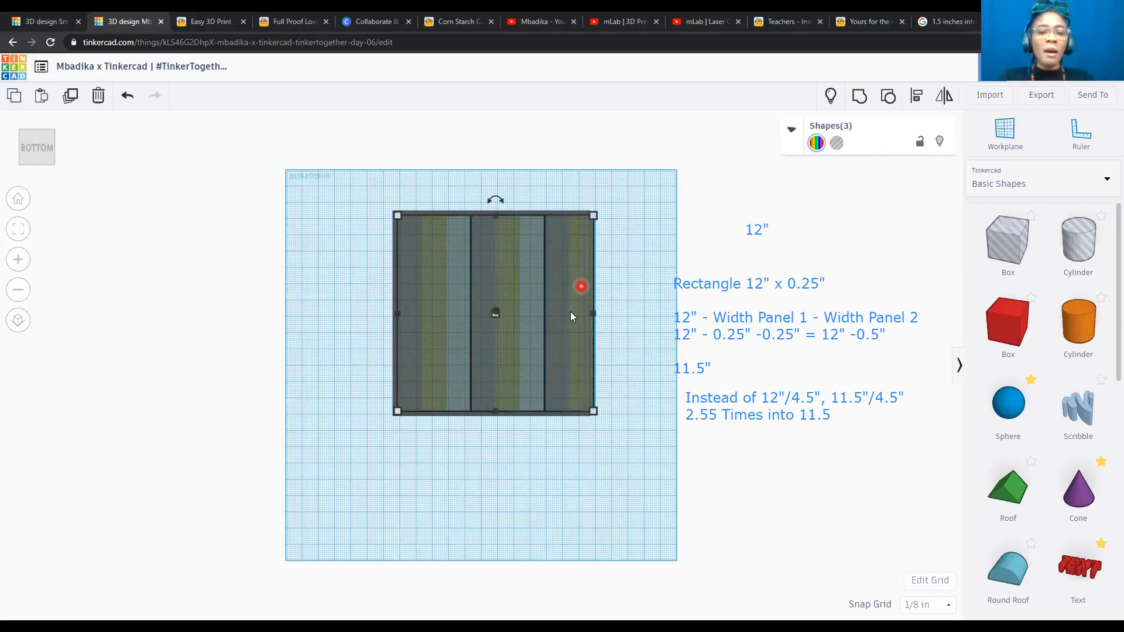
pyautogui.scroll(3, 572, 315)
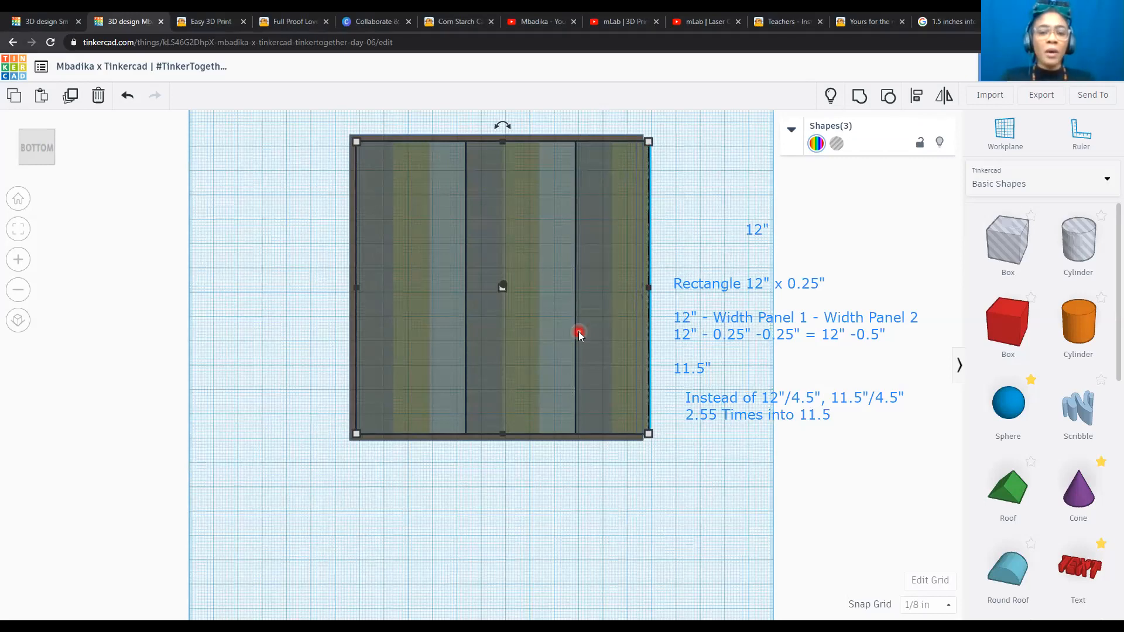
pyautogui.press('Left')
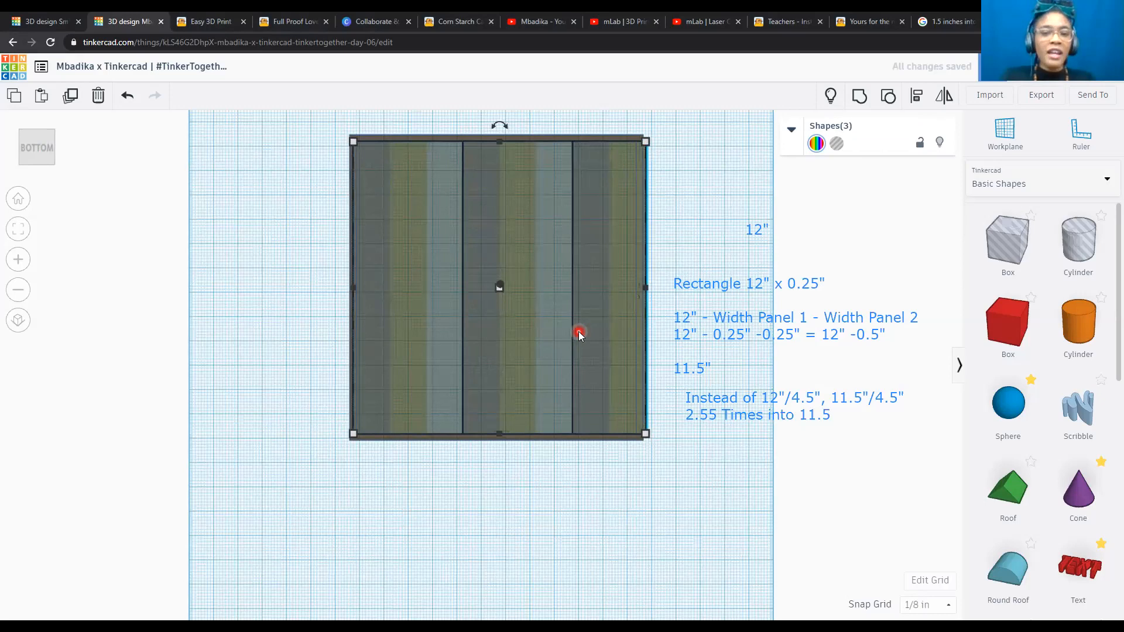
pyautogui.press('Left')
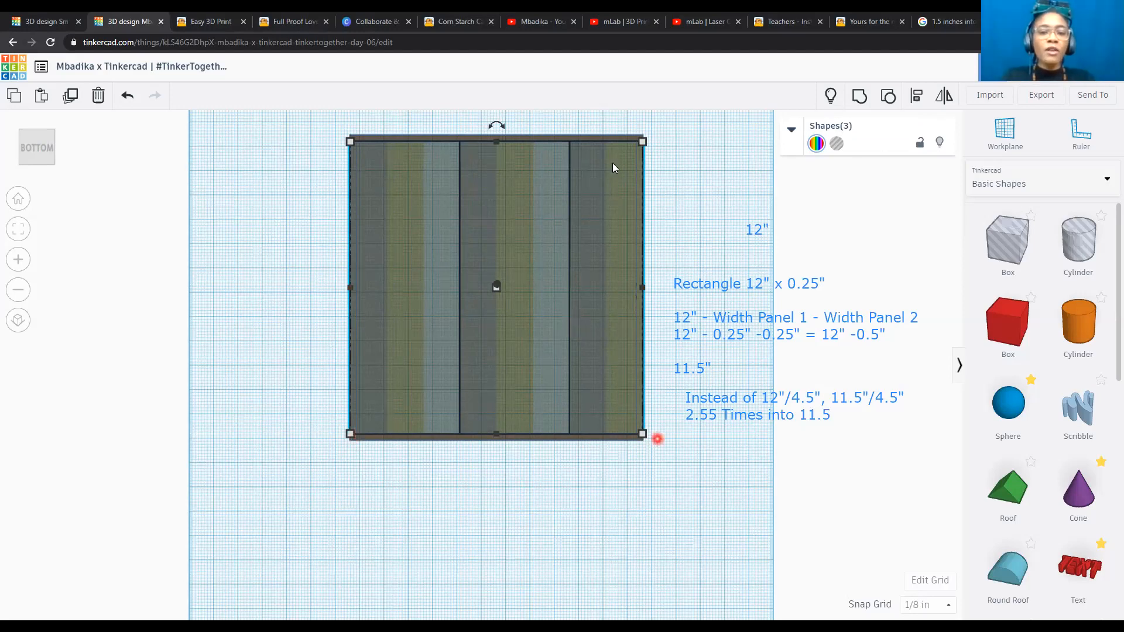
# Inspect how the shifted floor panels fit against the box walls from the front, corners, underside and top.
pyautogui.click(36, 132)
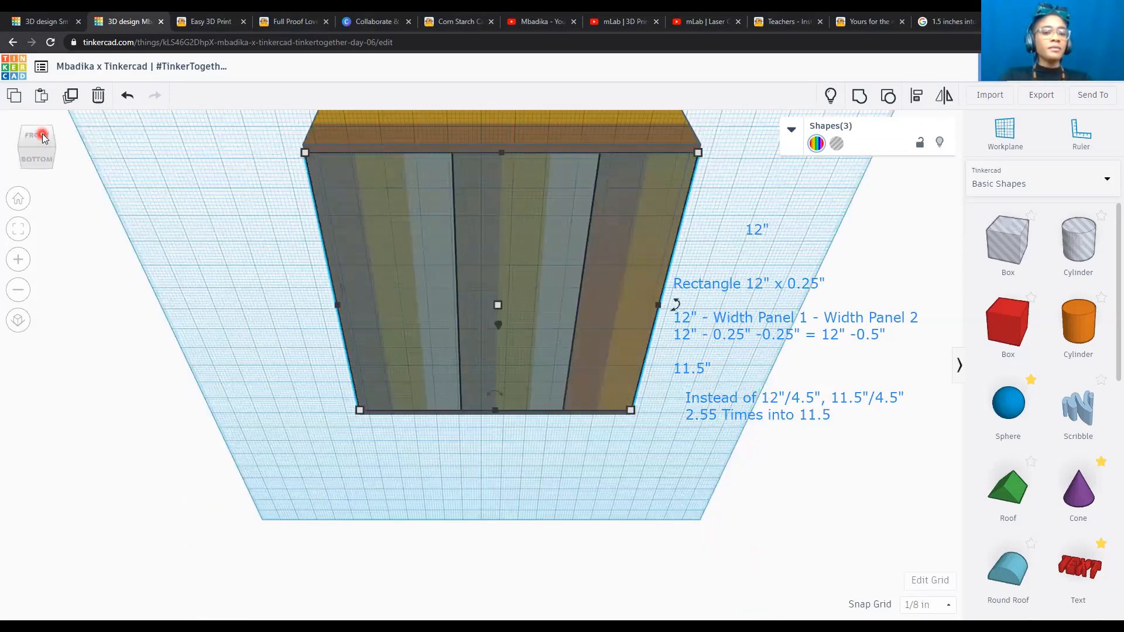
pyautogui.click(41, 139)
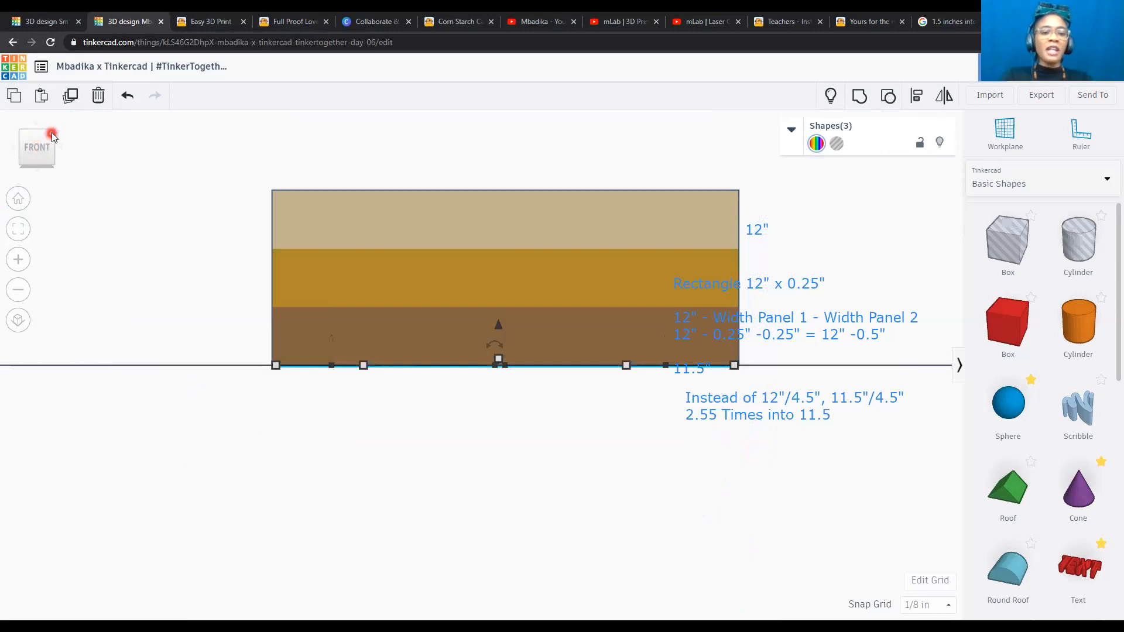
pyautogui.click(52, 135)
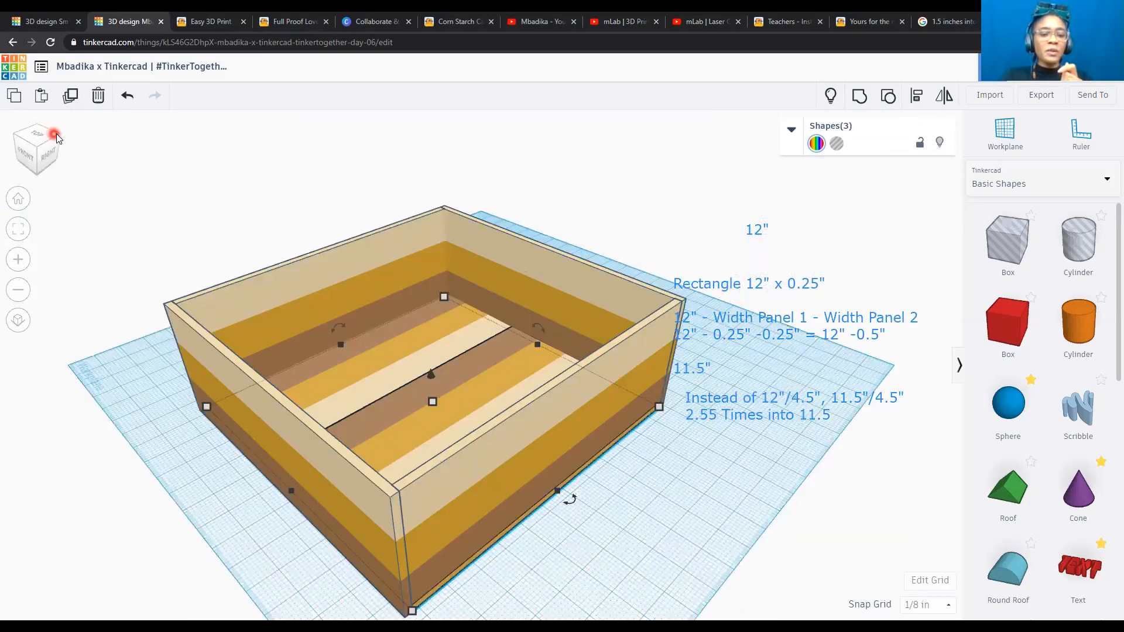
pyautogui.click(56, 136)
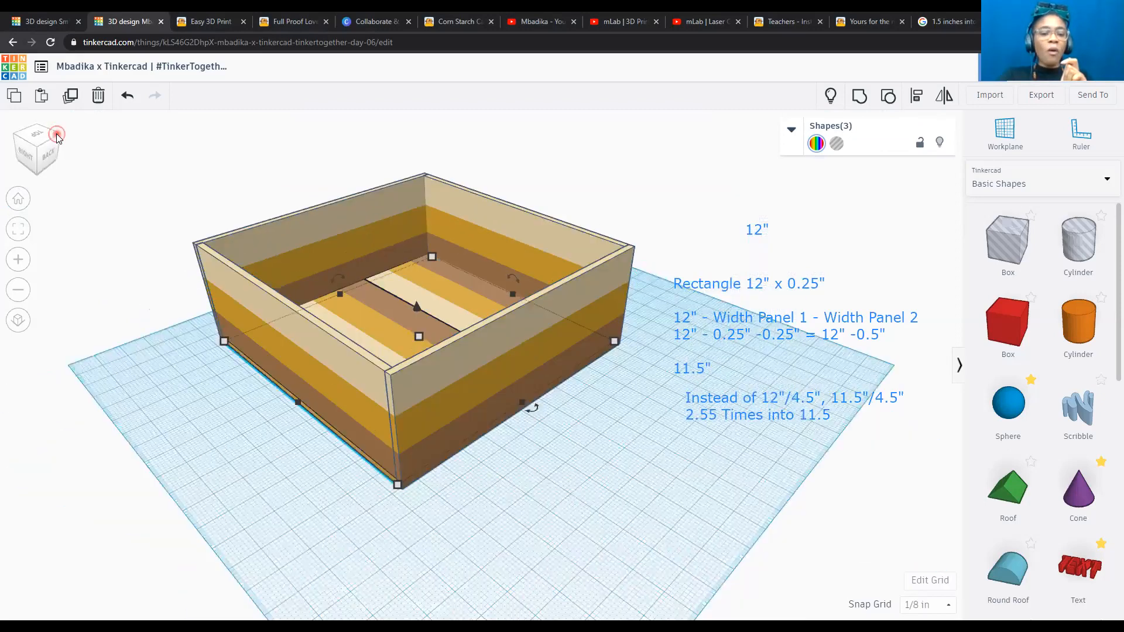
pyautogui.click(57, 134)
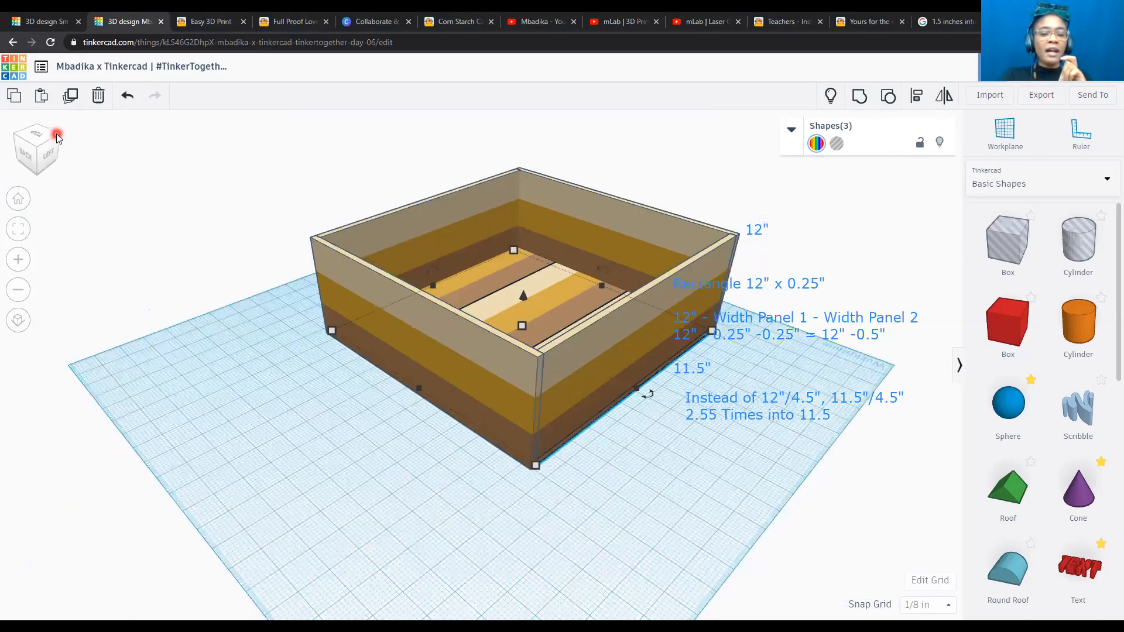
pyautogui.click(57, 136)
pyautogui.click(57, 136)
pyautogui.click(25, 149)
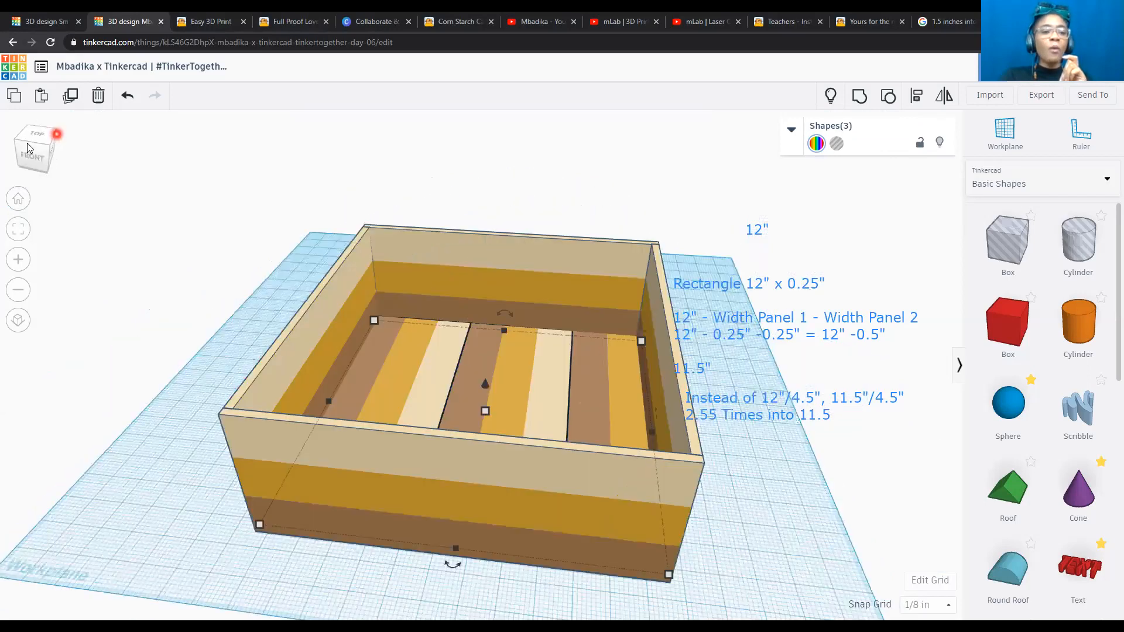
pyautogui.click(24, 147)
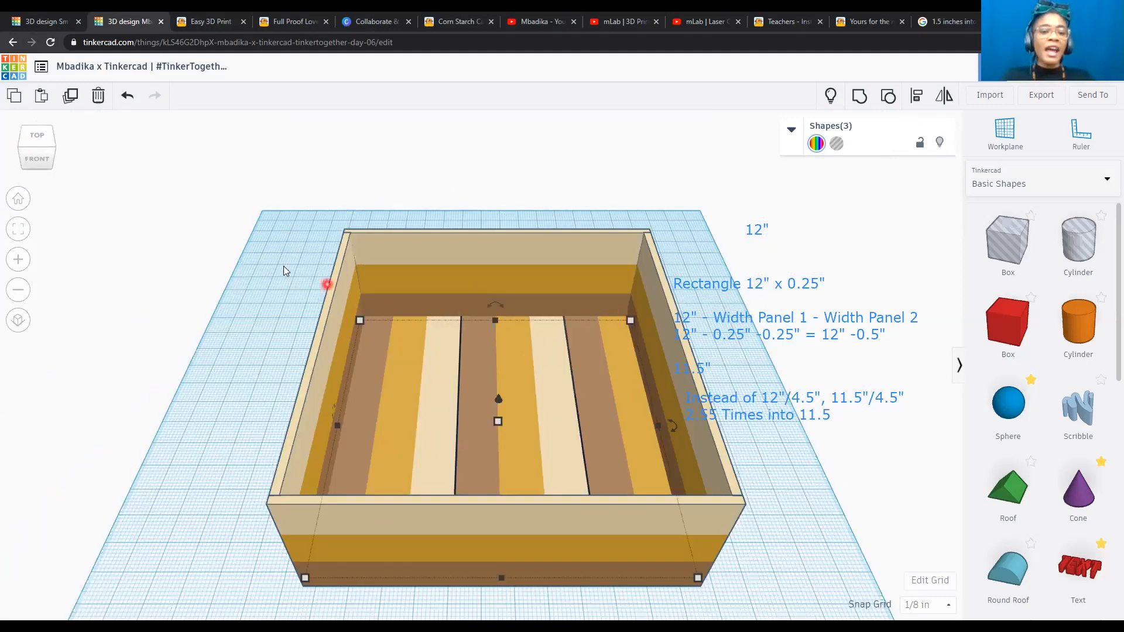
pyautogui.moveTo(36, 169)
pyautogui.mouseDown()
pyautogui.moveTo(37, 150)
pyautogui.moveTo(49, 158)
pyautogui.mouseUp()
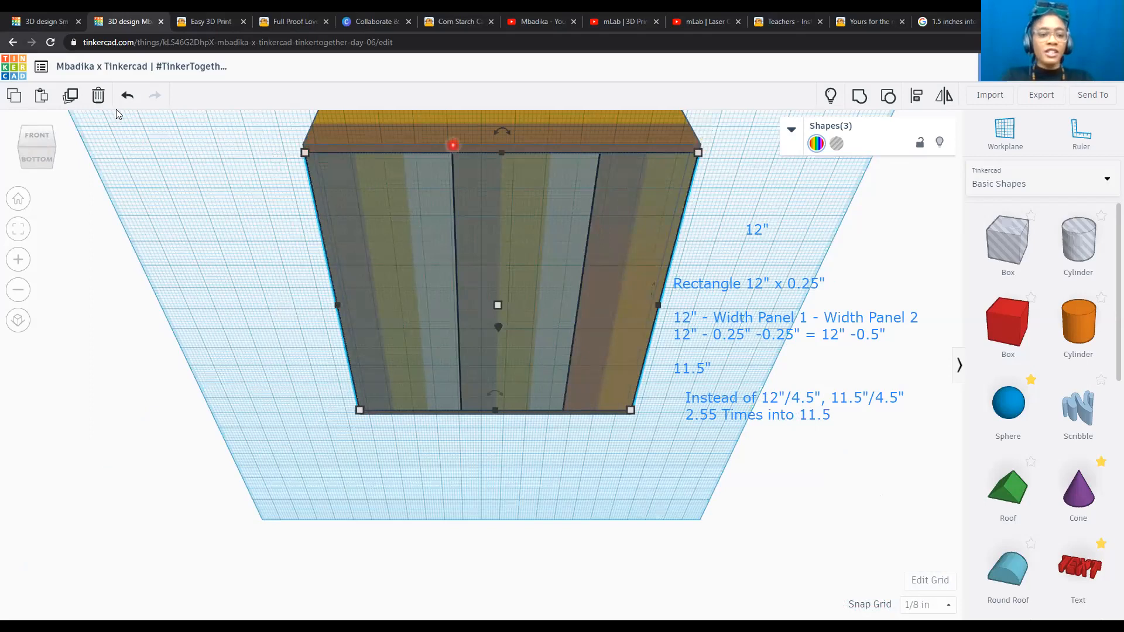
pyautogui.click(36, 140)
pyautogui.click(42, 138)
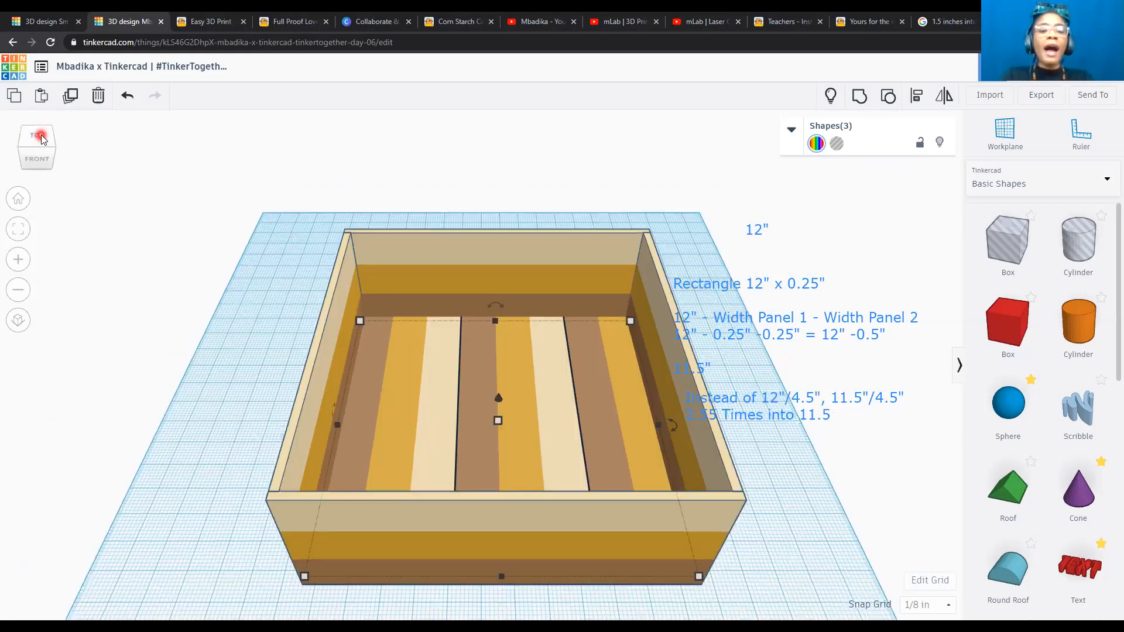
pyautogui.click(35, 140)
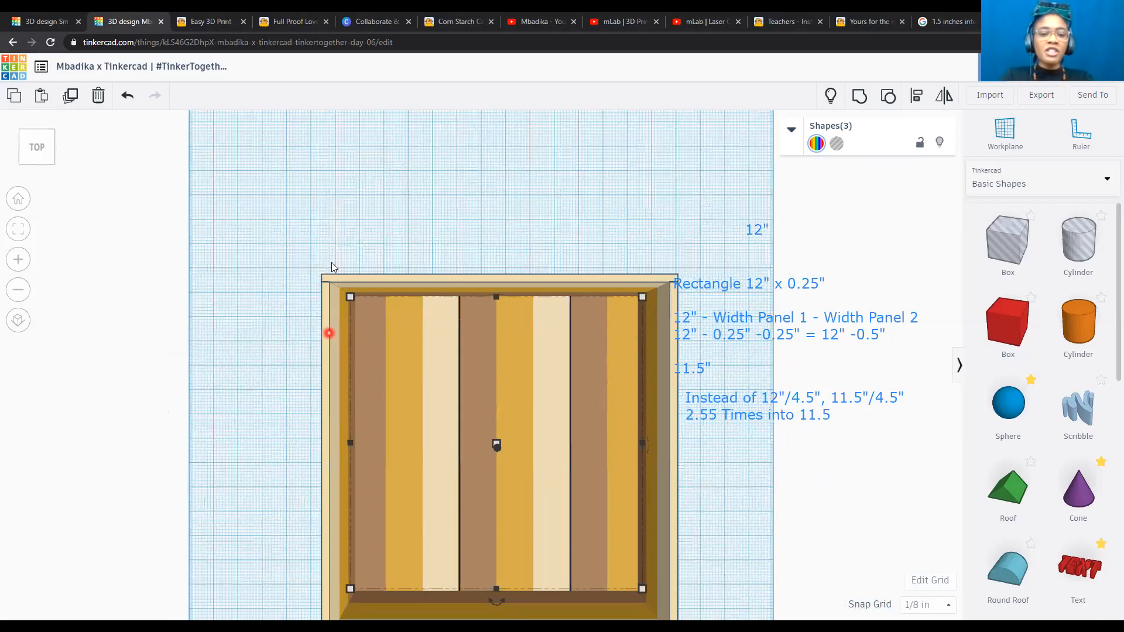
pyautogui.click(35, 161)
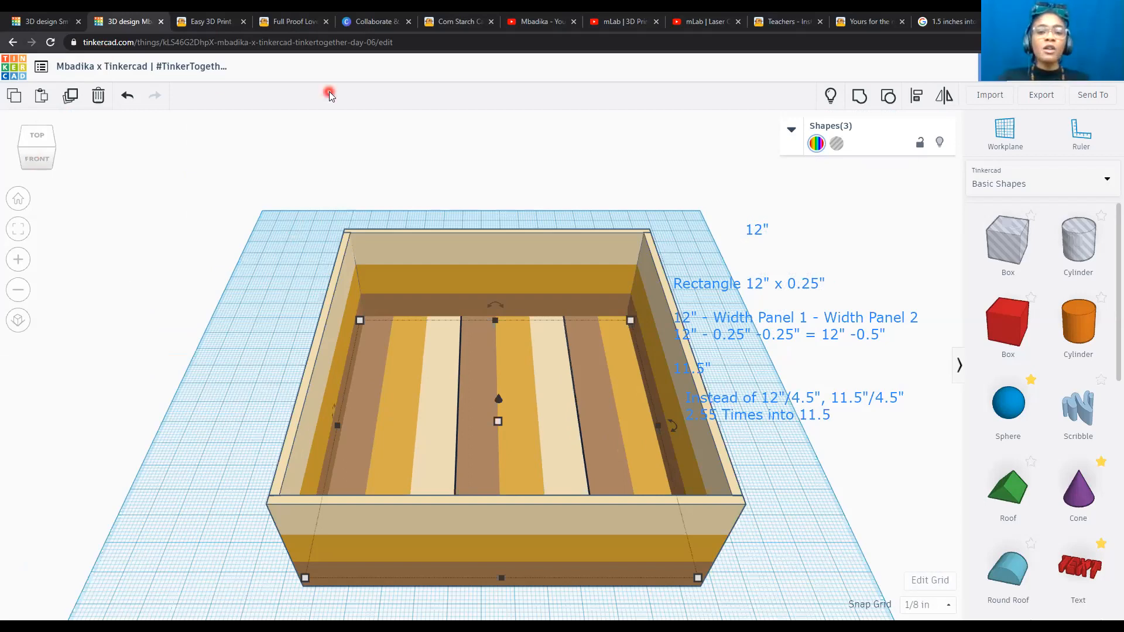
# Erase all the calculation text notes beside the box and finish erasing.
pyautogui.click(756, 224)
pyautogui.click(760, 278)
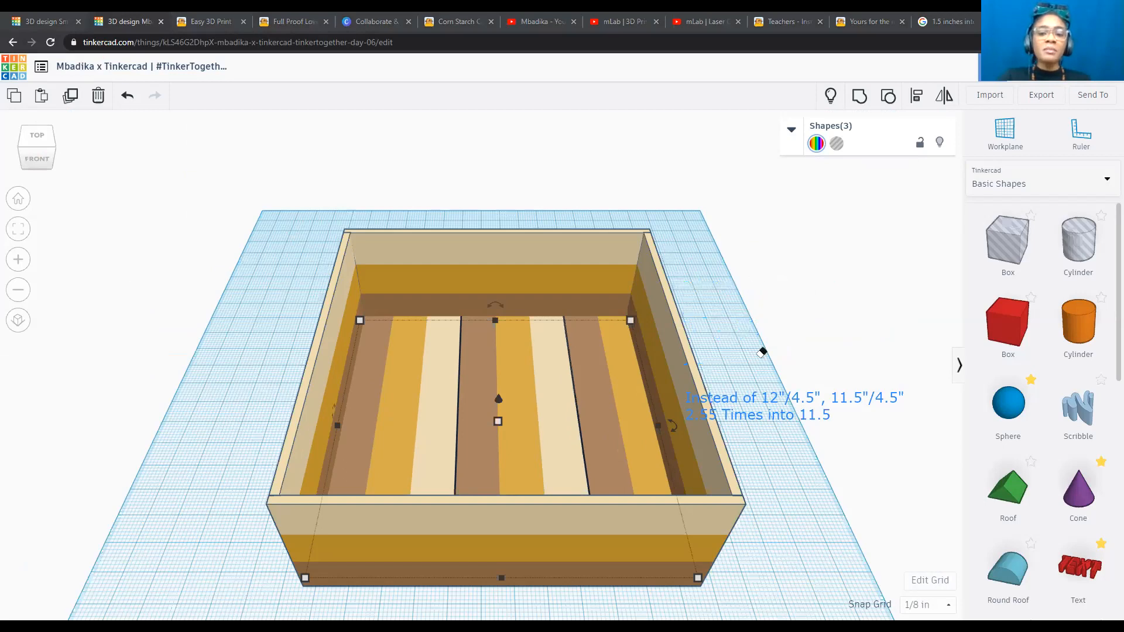
pyautogui.click(770, 392)
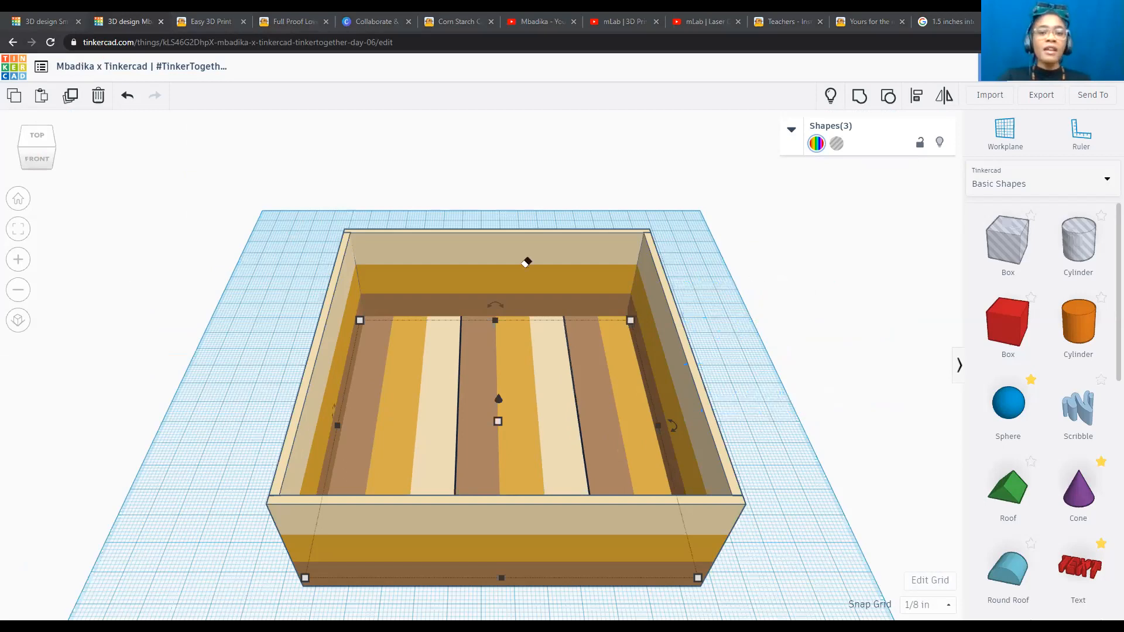
pyautogui.click(743, 352)
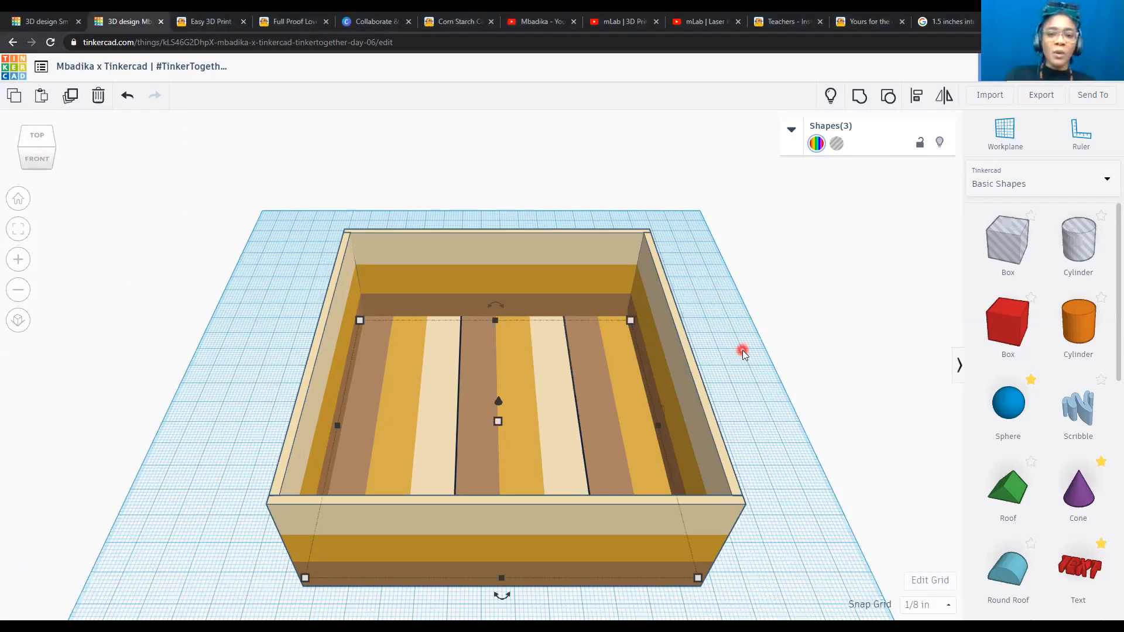
pyautogui.click(745, 118)
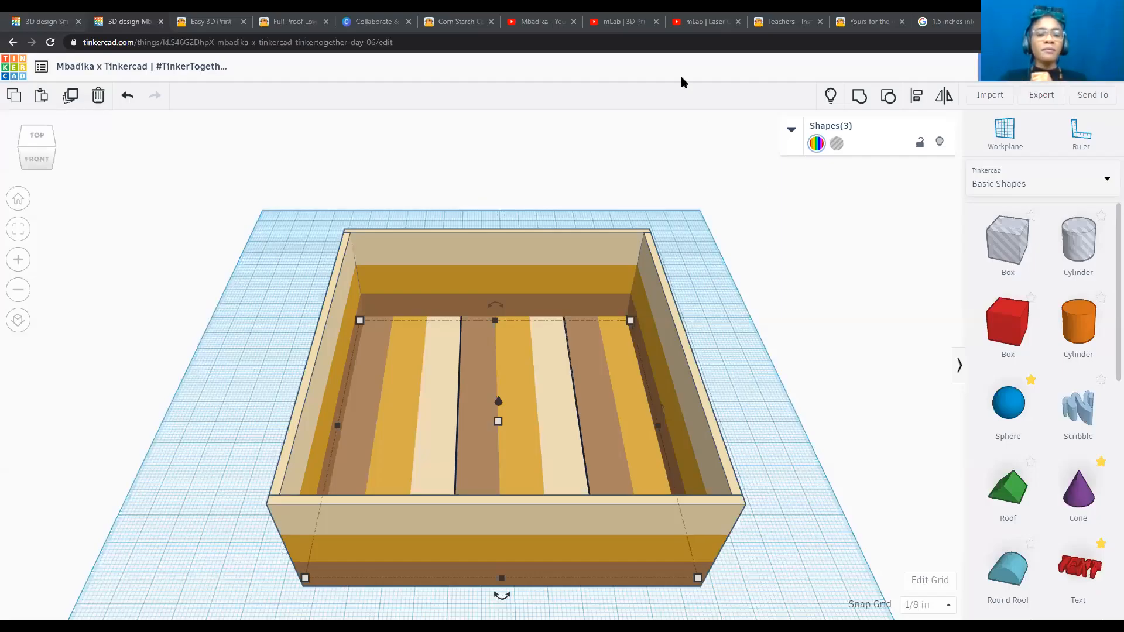
# Unhide the dark soil block inside the box, and toggle its visibility to compare it with the plank floor underneath.
pyautogui.click(830, 99)
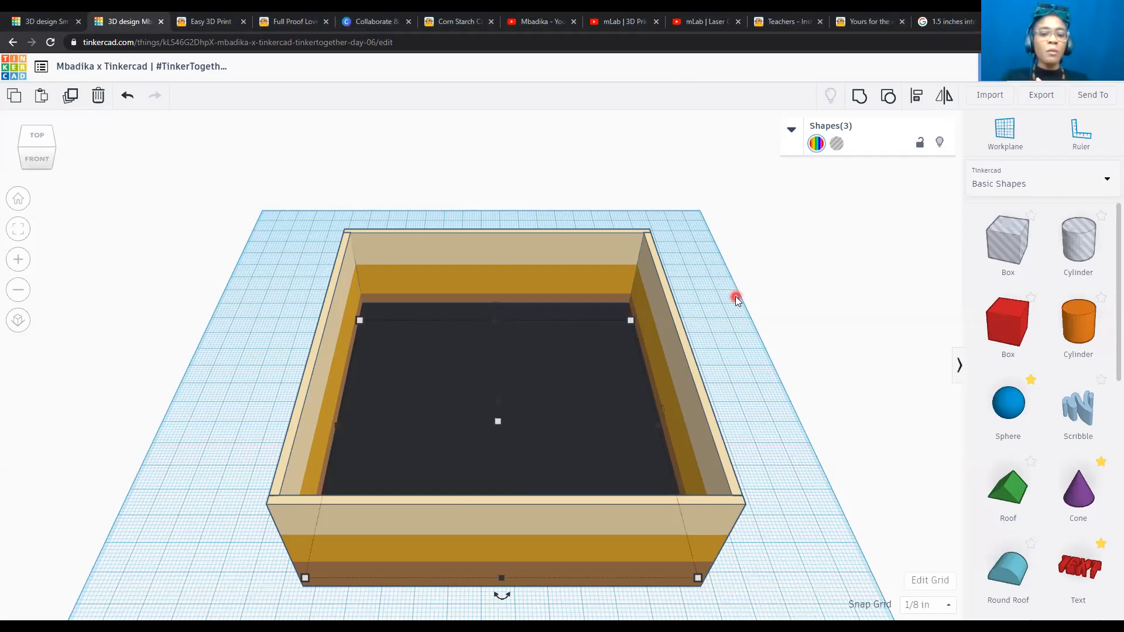
pyautogui.click(564, 266)
pyautogui.click(570, 364)
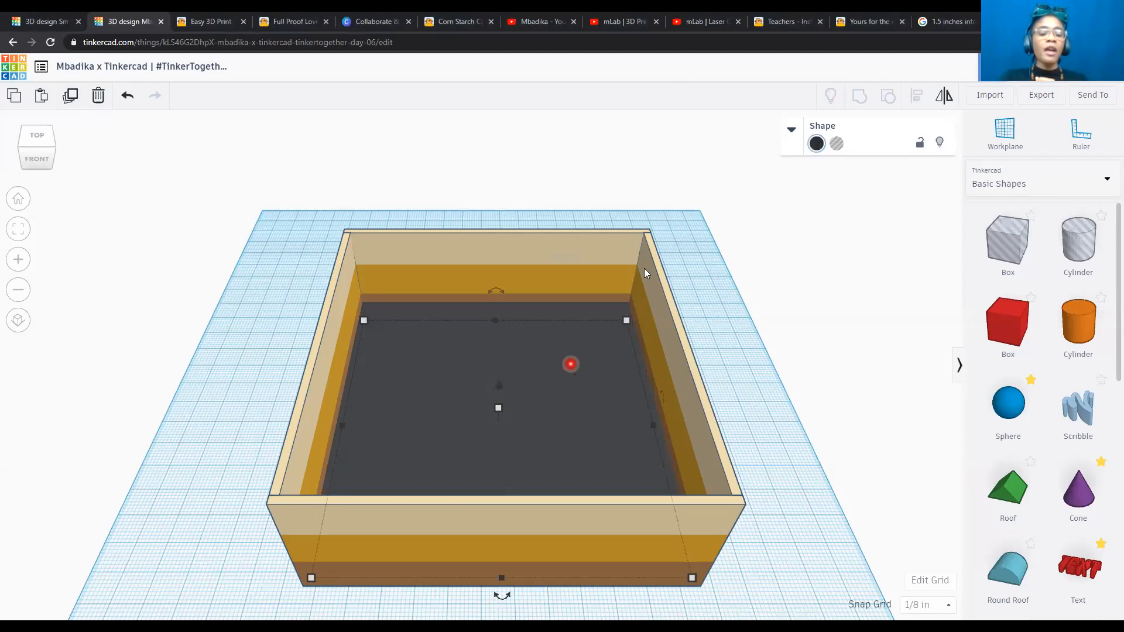
pyautogui.click(940, 143)
pyautogui.click(878, 305)
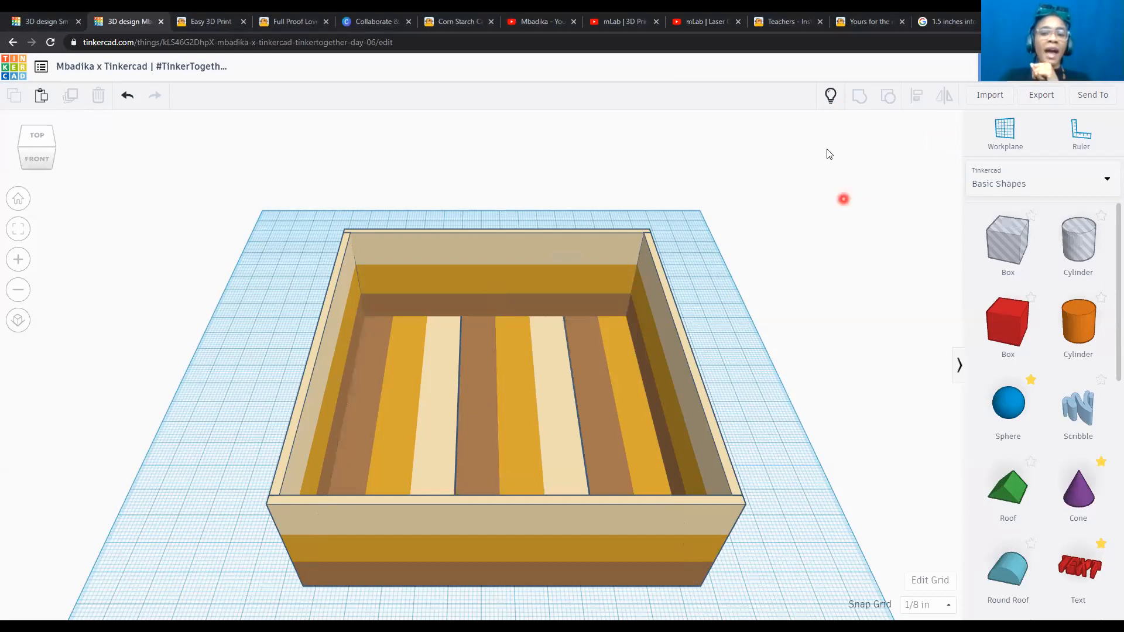
pyautogui.click(832, 100)
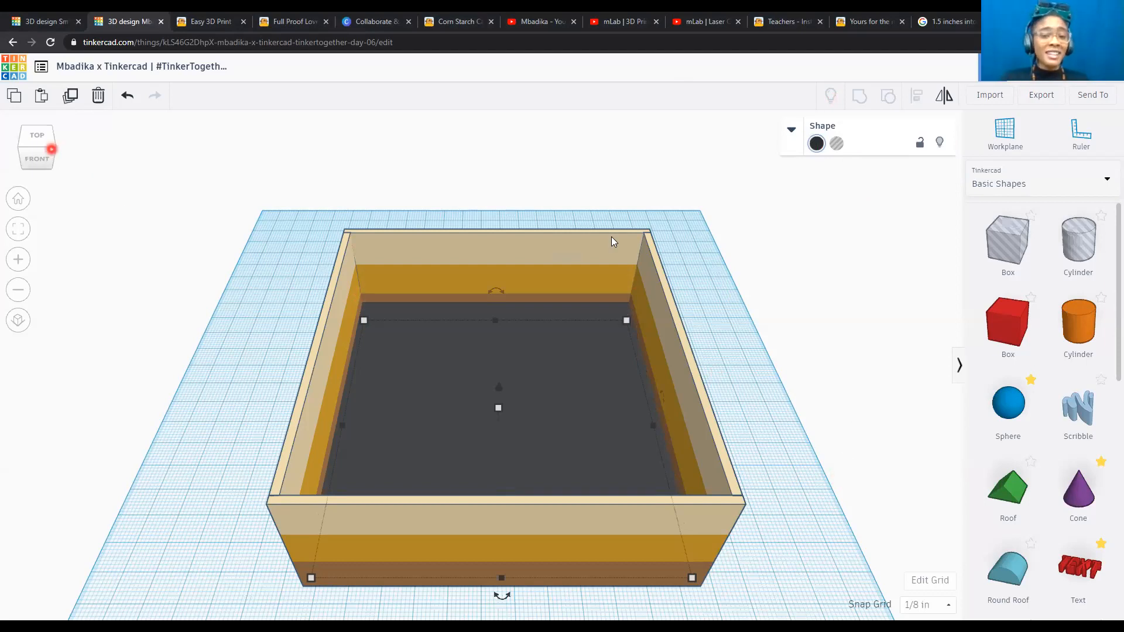
pyautogui.click(51, 150)
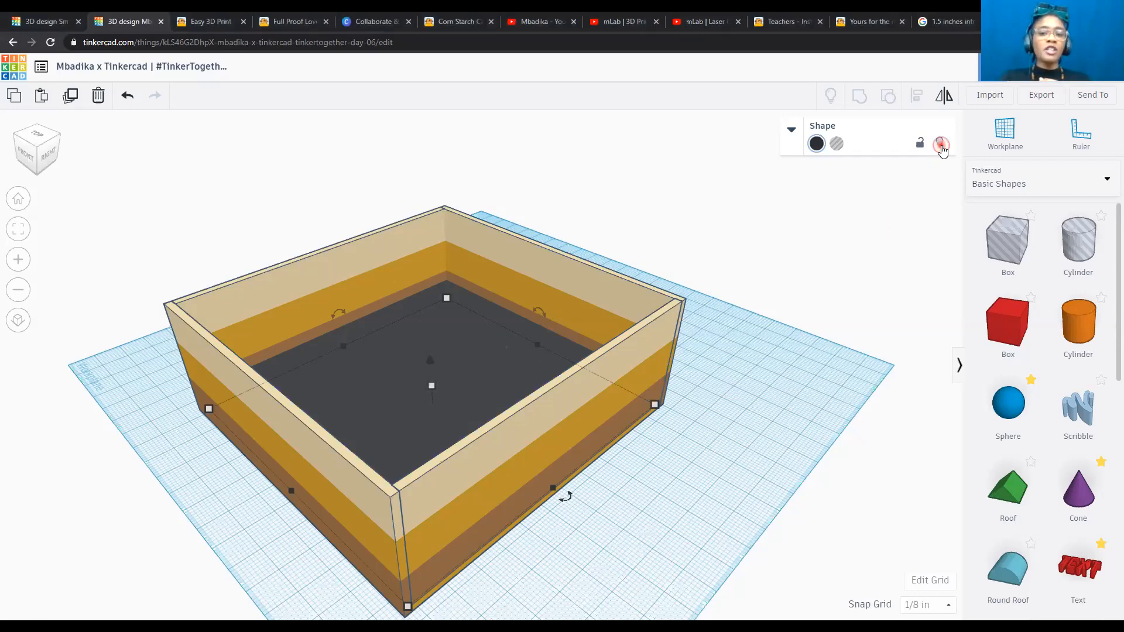
pyautogui.click(940, 144)
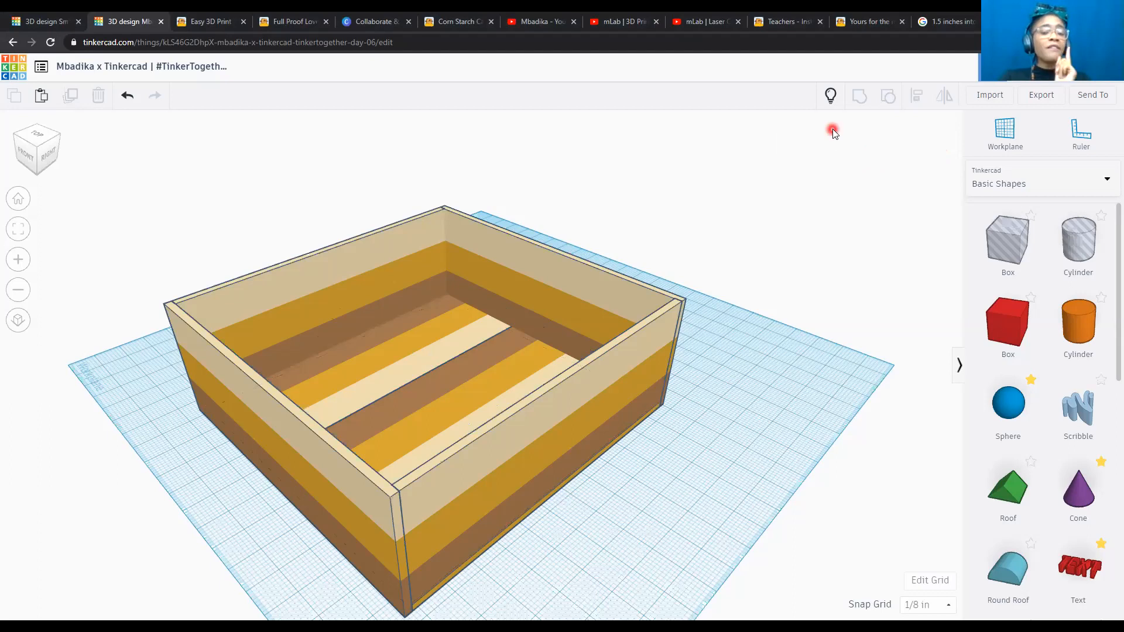
pyautogui.click(831, 97)
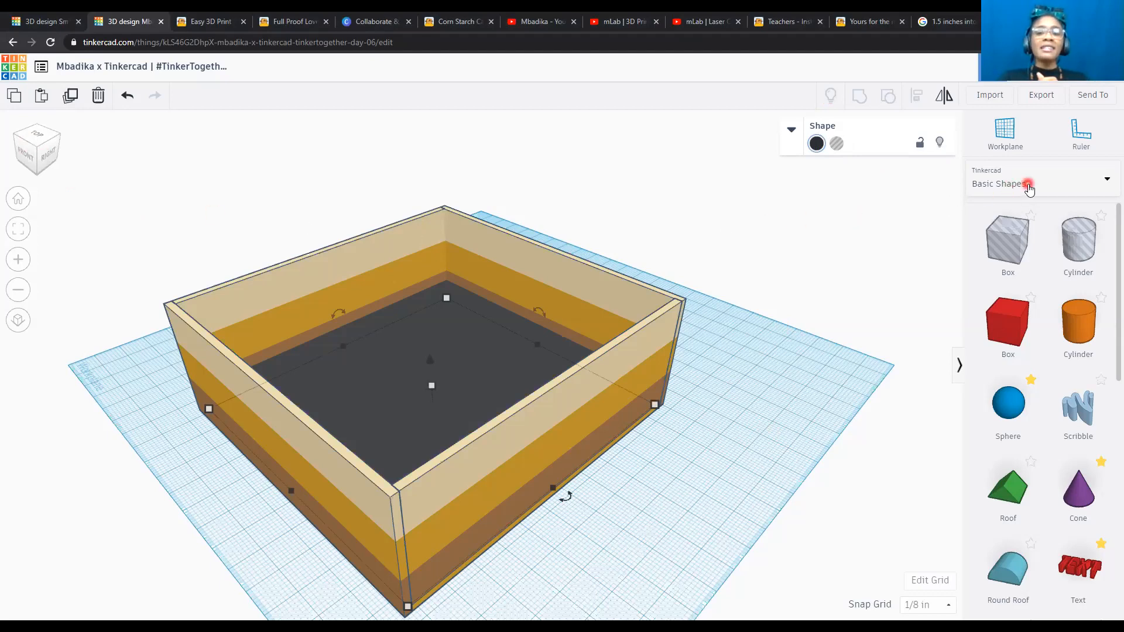
# Place two Embreea Orchid models from the Smithsonian collection on the soil, toward the back and left side of the box.
pyautogui.click(1028, 186)
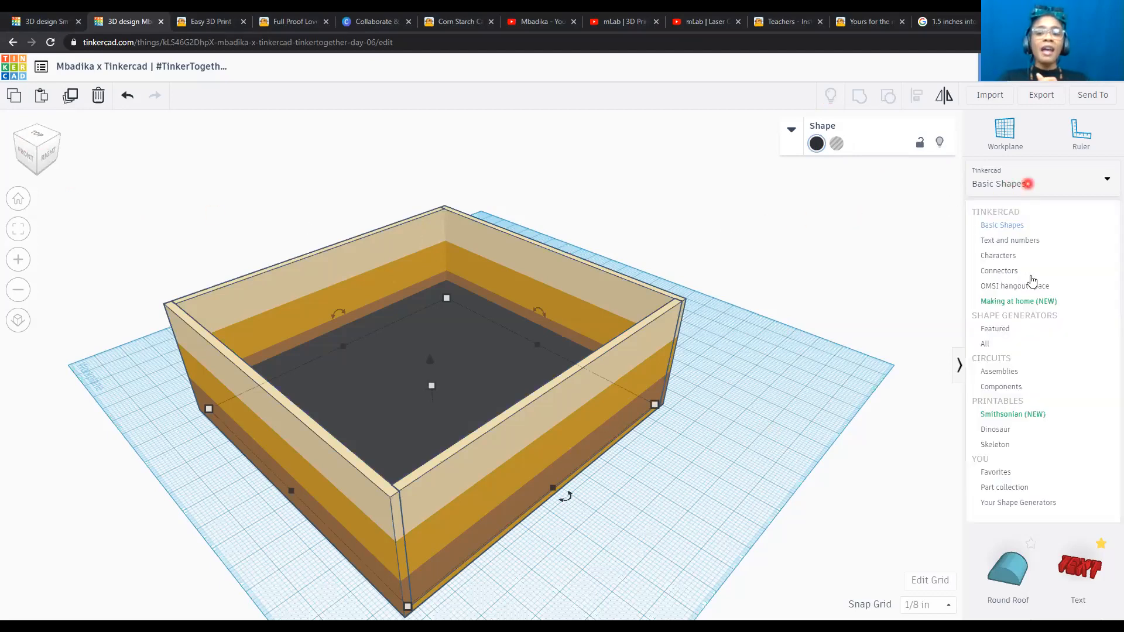
pyautogui.click(1026, 417)
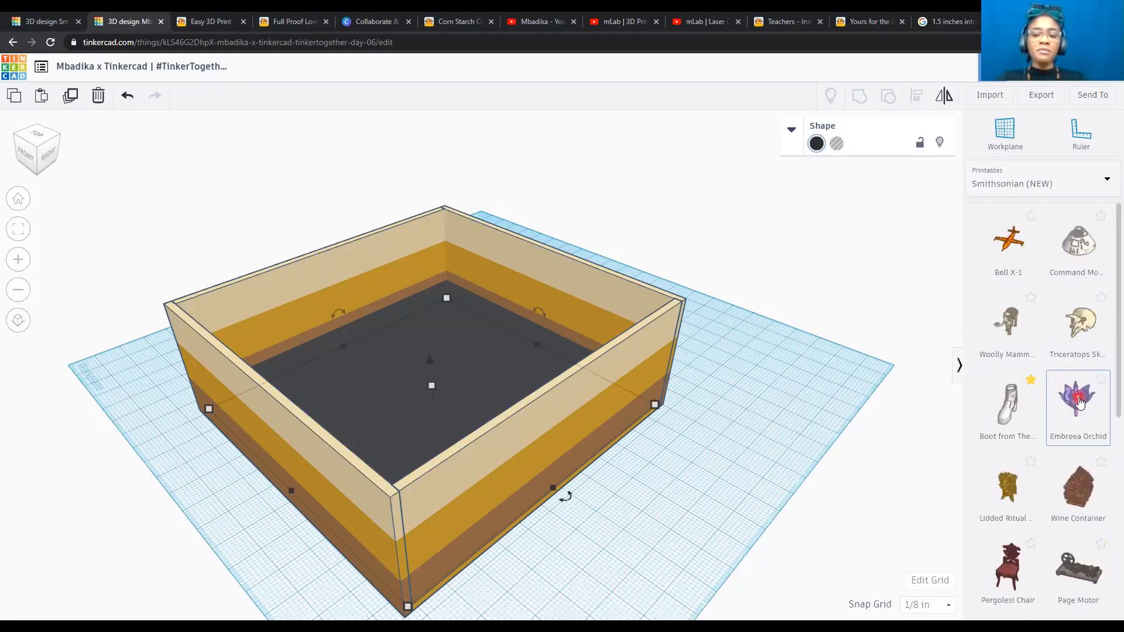
pyautogui.click(795, 388)
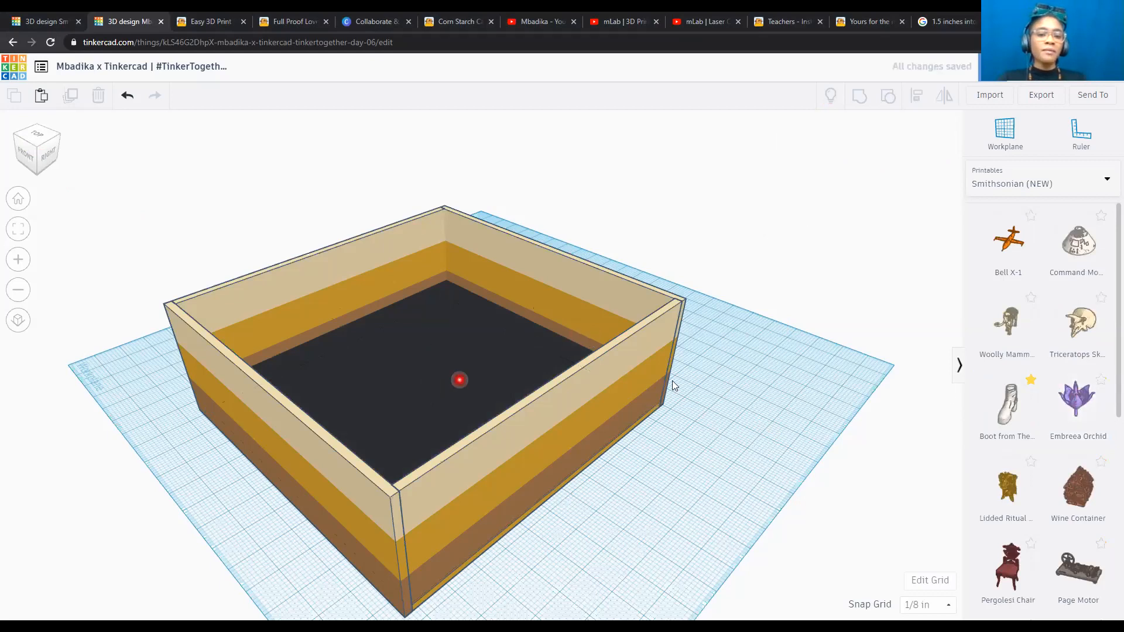
pyautogui.click(1078, 400)
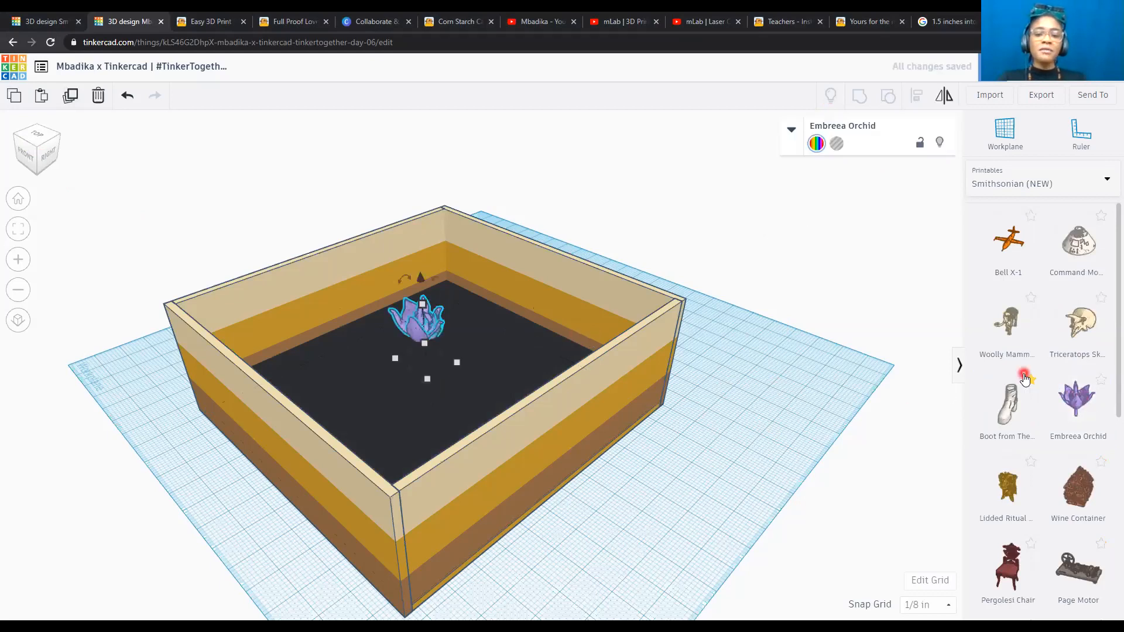
pyautogui.click(1076, 400)
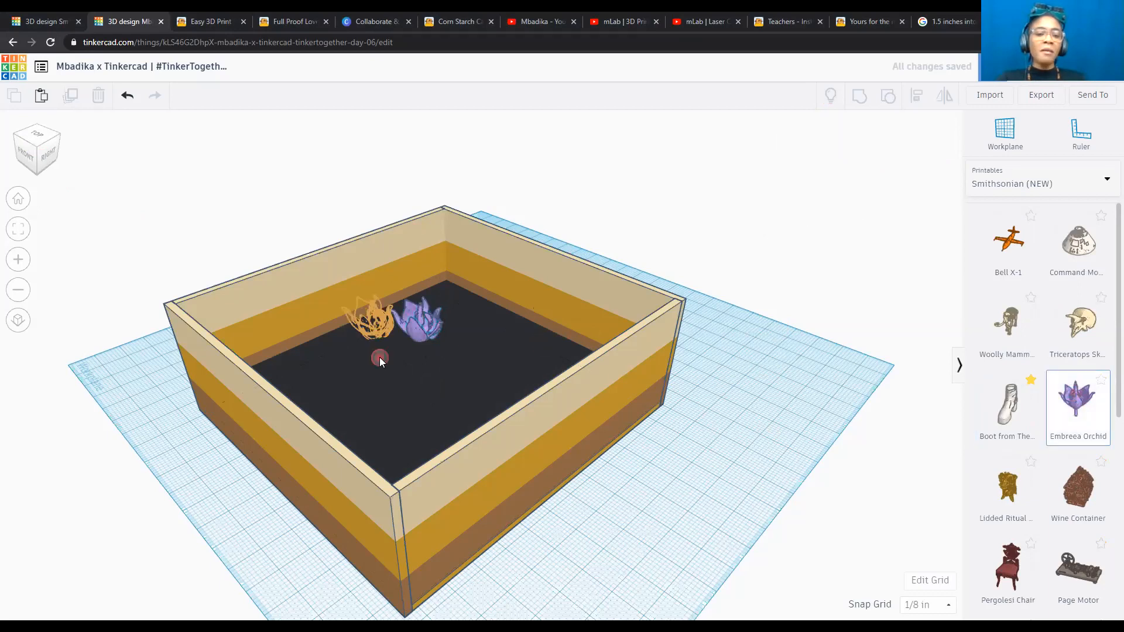
pyautogui.click(339, 392)
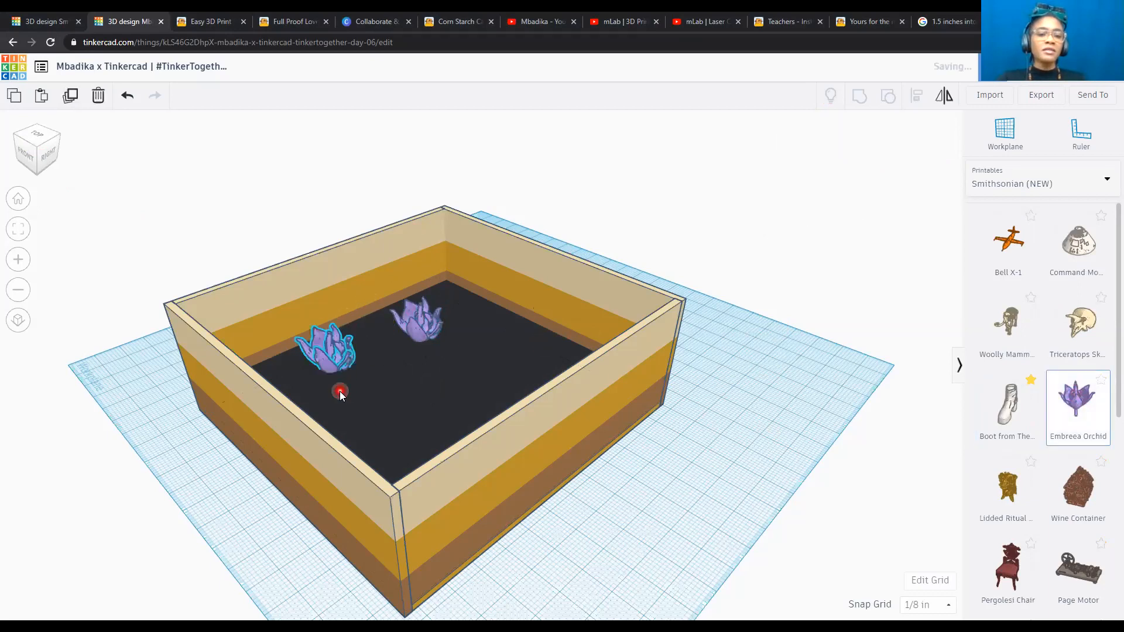
# From the top view, add three more Embreea Orchids: at the right side, near the center, and by the back wall.
pyautogui.click(33, 137)
pyautogui.click(1079, 404)
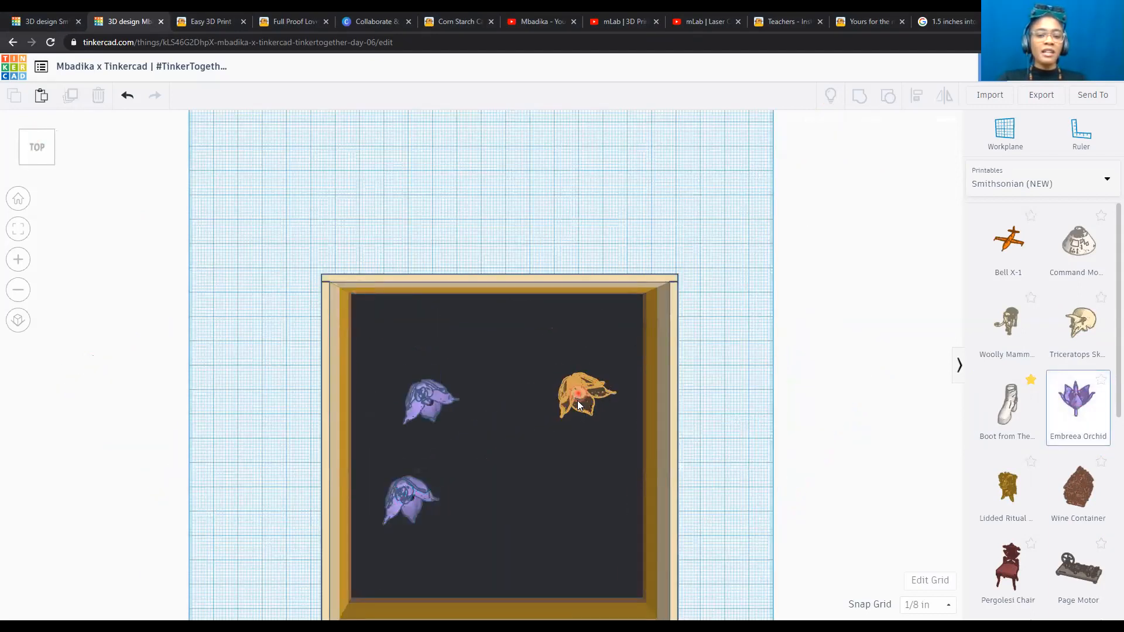
pyautogui.click(583, 402)
pyautogui.click(1071, 402)
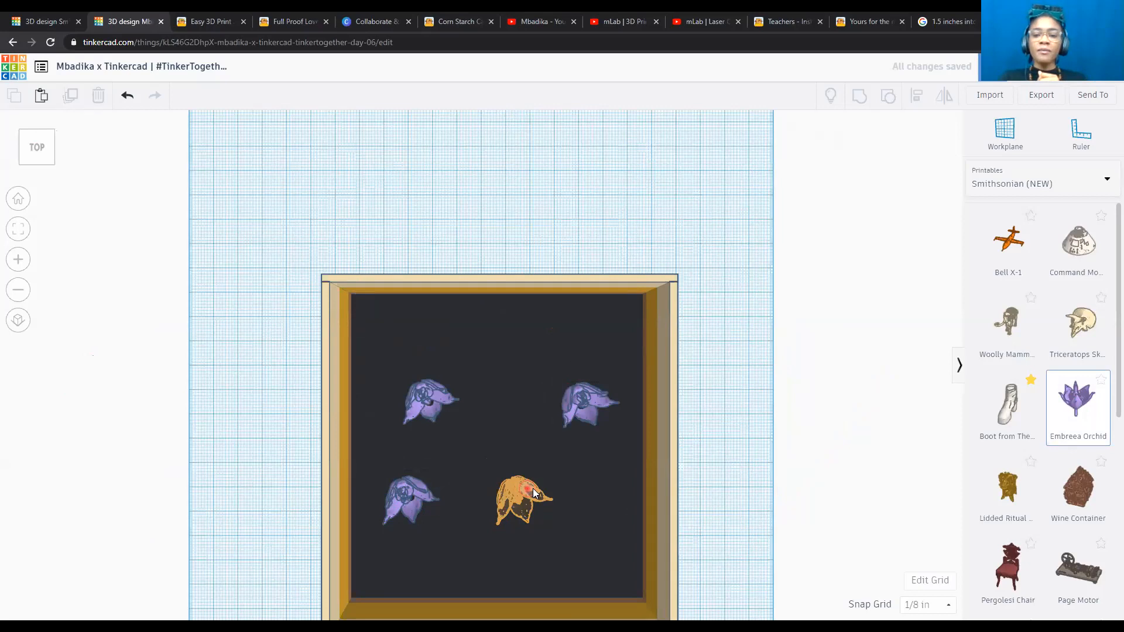
pyautogui.click(533, 489)
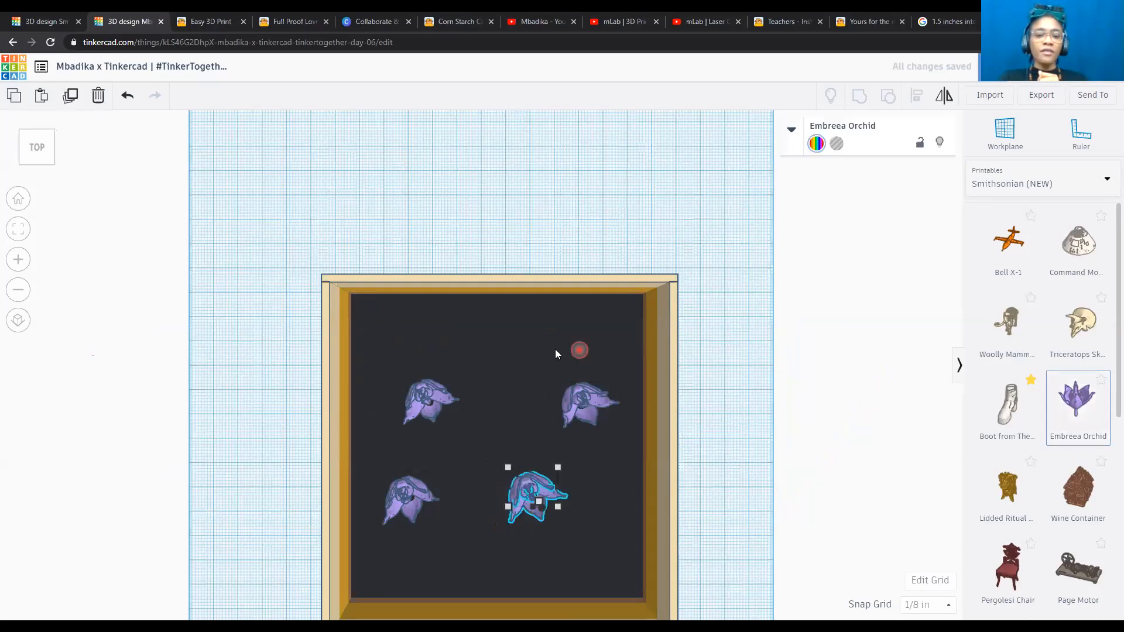
pyautogui.click(502, 332)
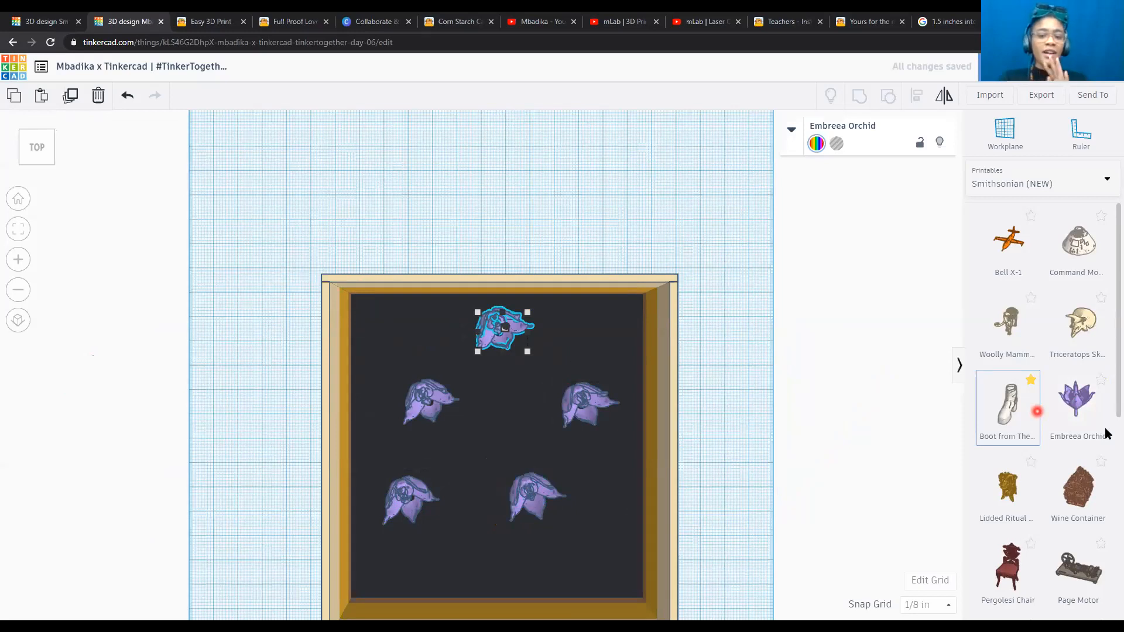
# Add two more Embreea Orchids in the front part of the soil, at the right corner and left of center.
pyautogui.click(1047, 410)
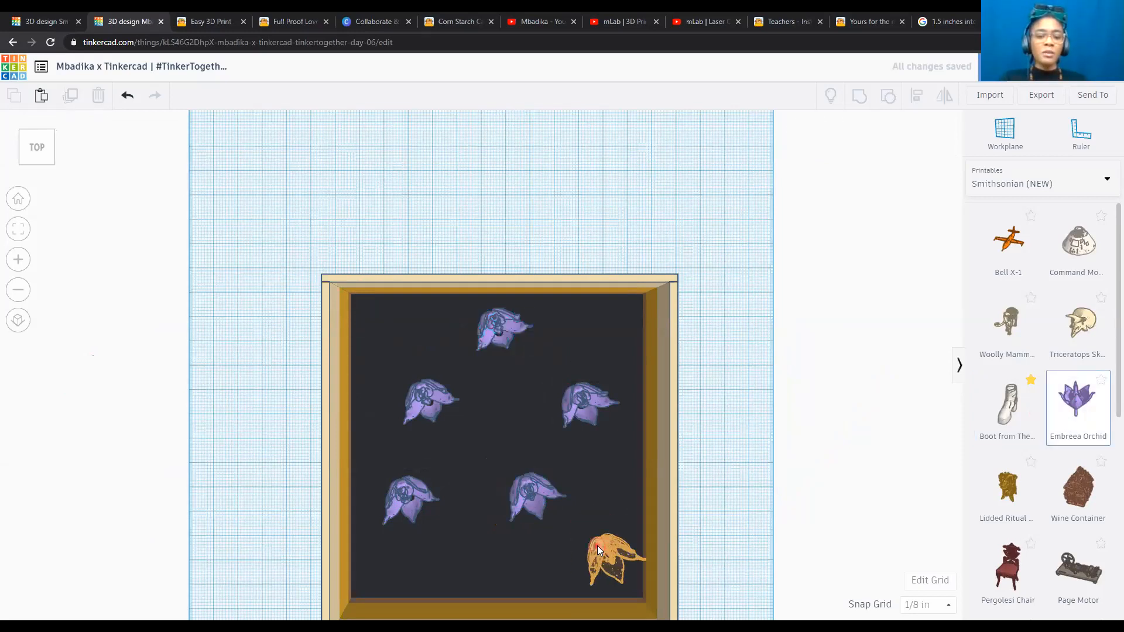
pyautogui.click(607, 545)
pyautogui.click(1064, 404)
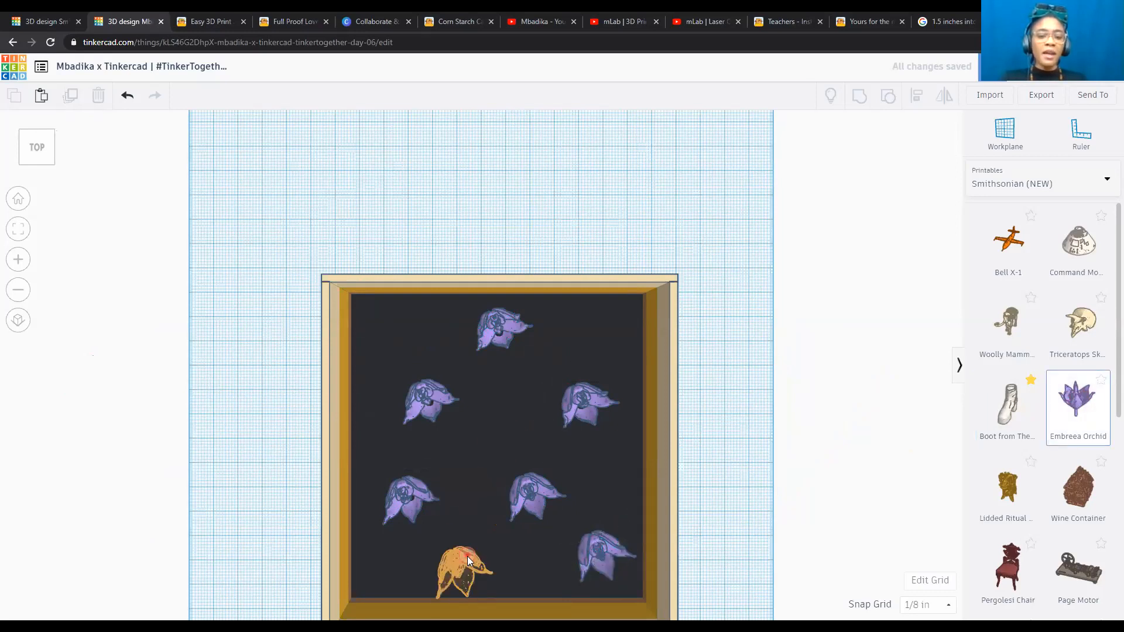
pyautogui.click(469, 552)
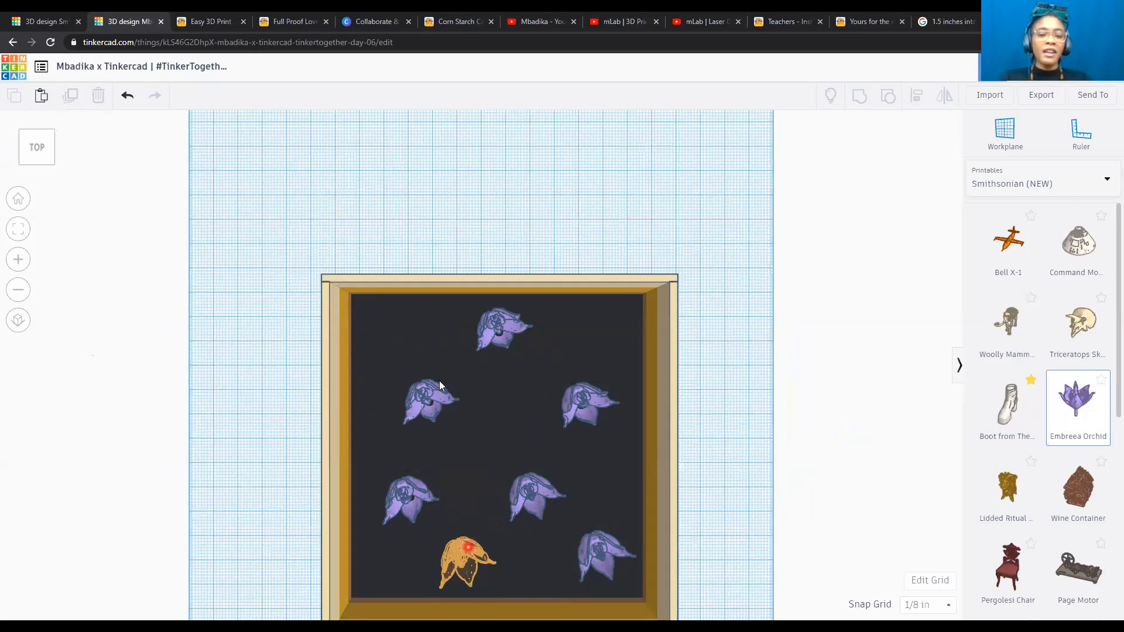
# Align the front-left orchid and the back-left orchid on their shared left-right center.
pyautogui.keyDown('shift'); pyautogui.click(436, 401); pyautogui.keyUp('shift')
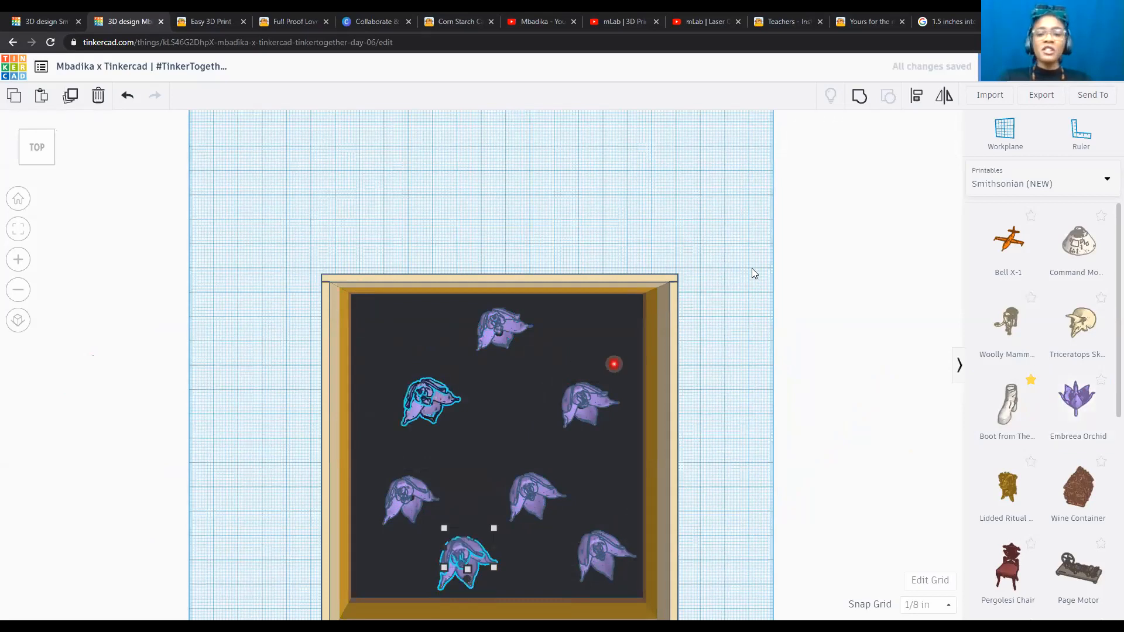
pyautogui.click(917, 98)
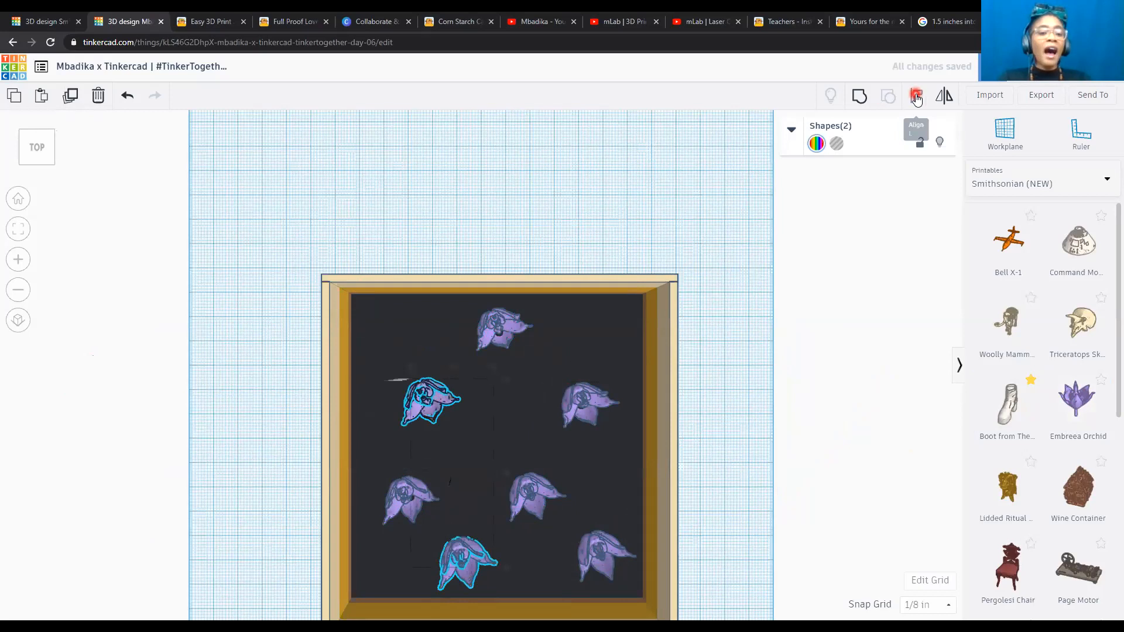
pyautogui.click(452, 366)
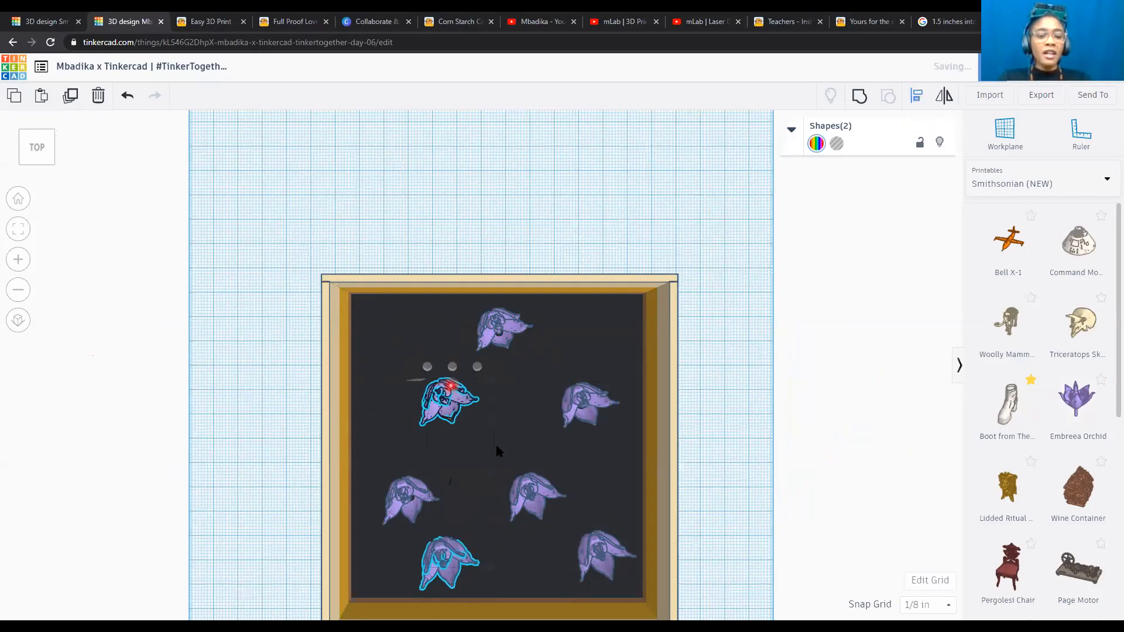
# Select the back-right and front-right orchids without the soil block and align them on their left-right center.
pyautogui.click(590, 428)
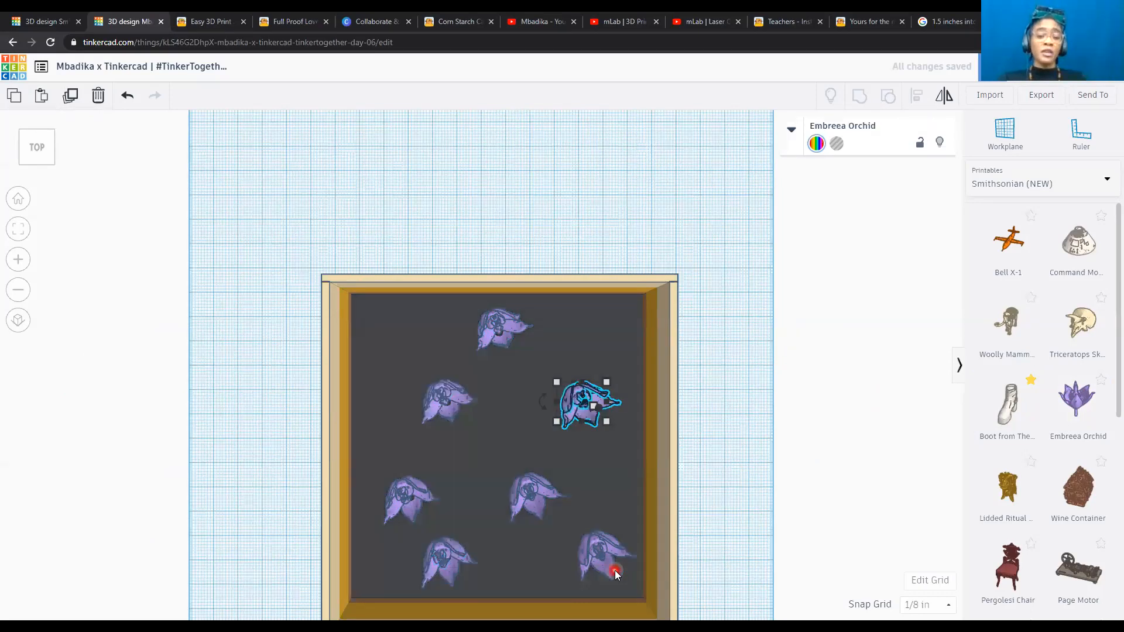
pyautogui.keyDown('shift'); pyautogui.click(603, 551); pyautogui.keyUp('shift')
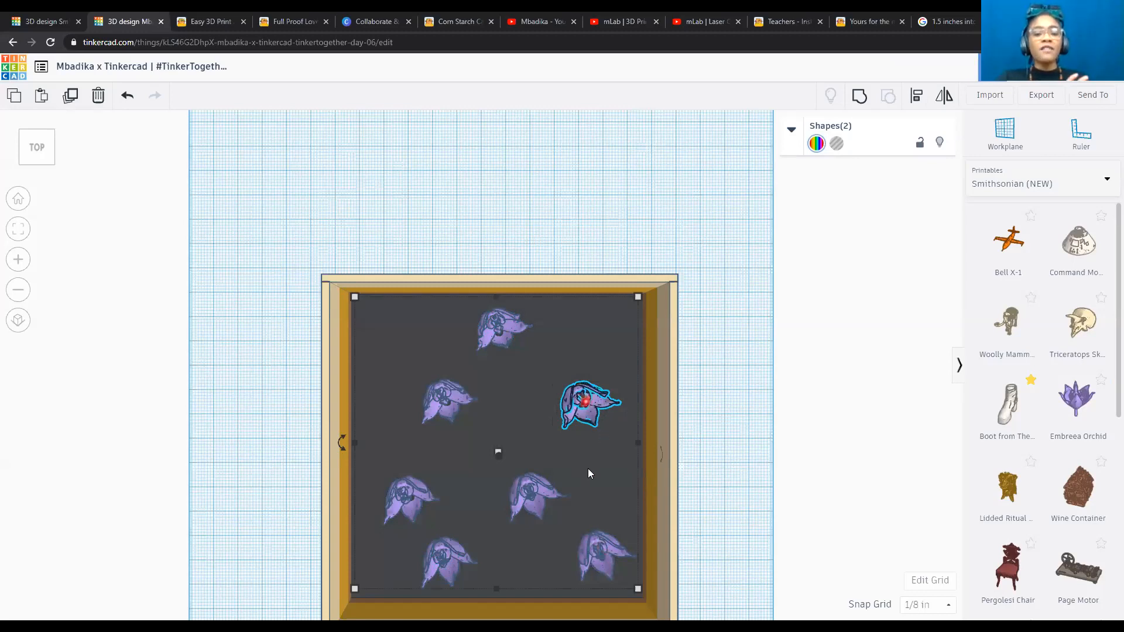
pyautogui.click(598, 547)
pyautogui.keyDown('shift'); pyautogui.click(584, 398); pyautogui.keyUp('shift')
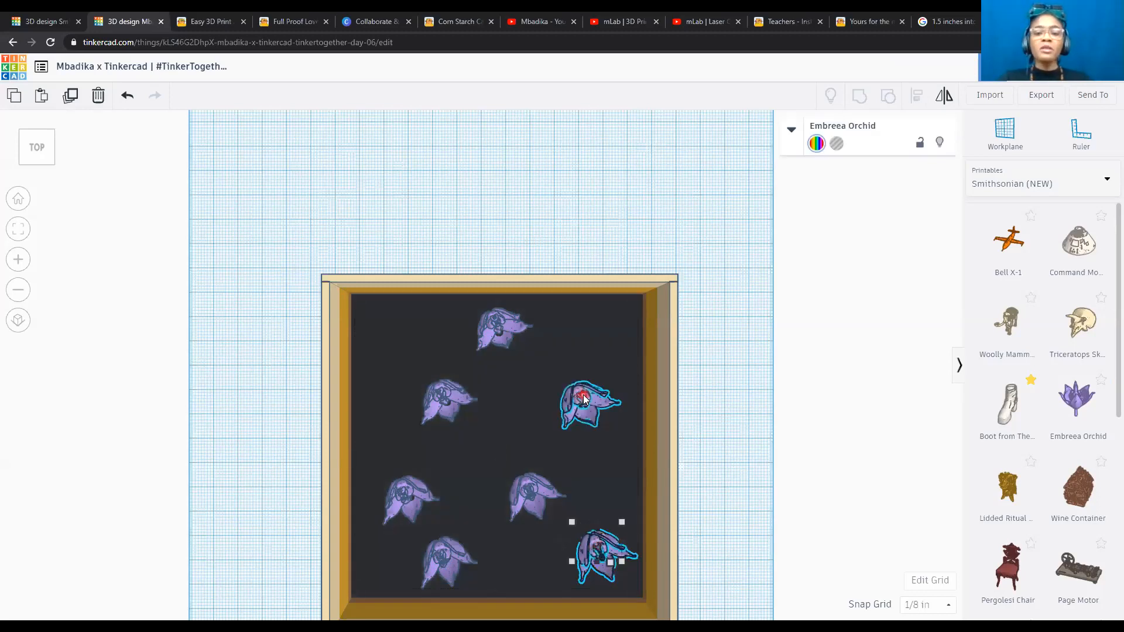
pyautogui.click(915, 97)
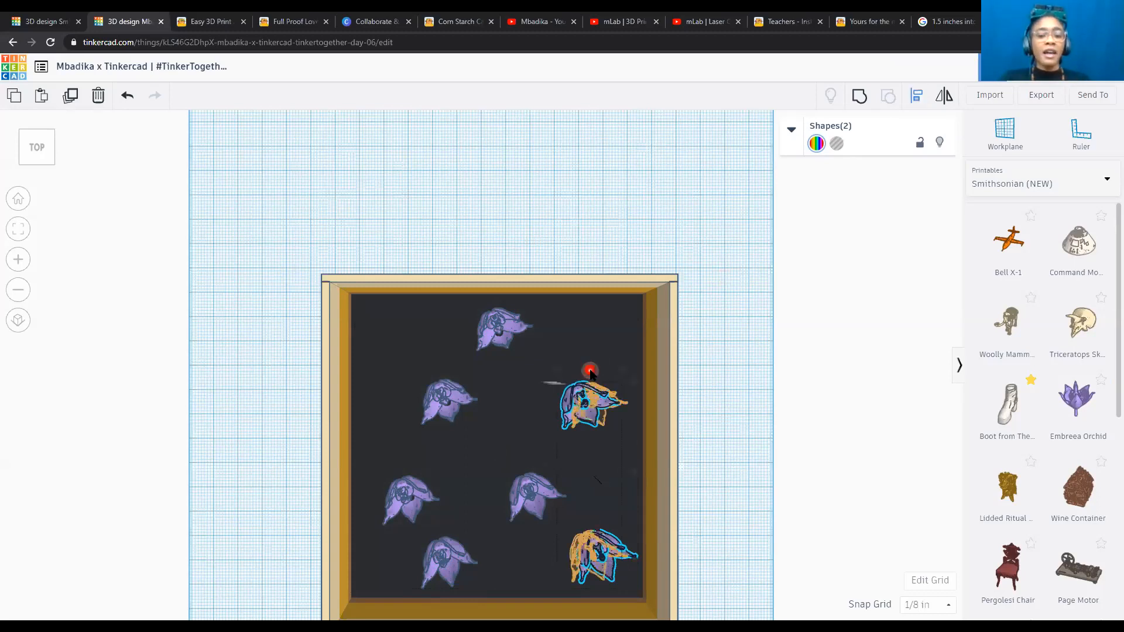
pyautogui.click(590, 371)
pyautogui.click(573, 510)
# Align the two orchids in the middle row on their front-to-back center.
pyautogui.click(539, 500)
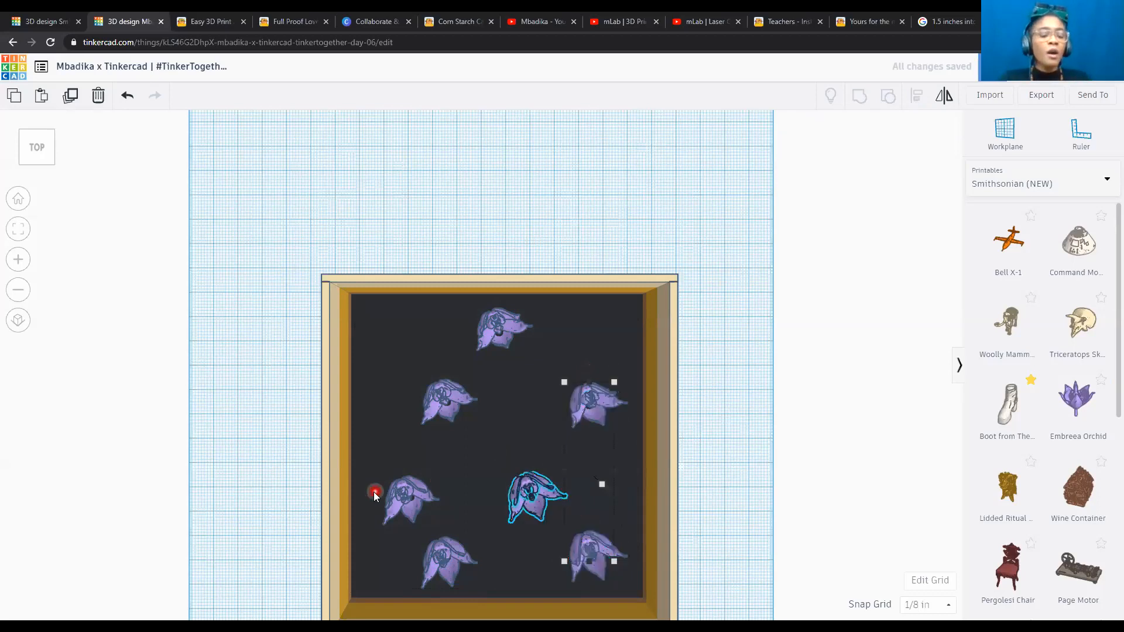
pyautogui.keyDown('shift'); pyautogui.click(403, 499); pyautogui.keyUp('shift')
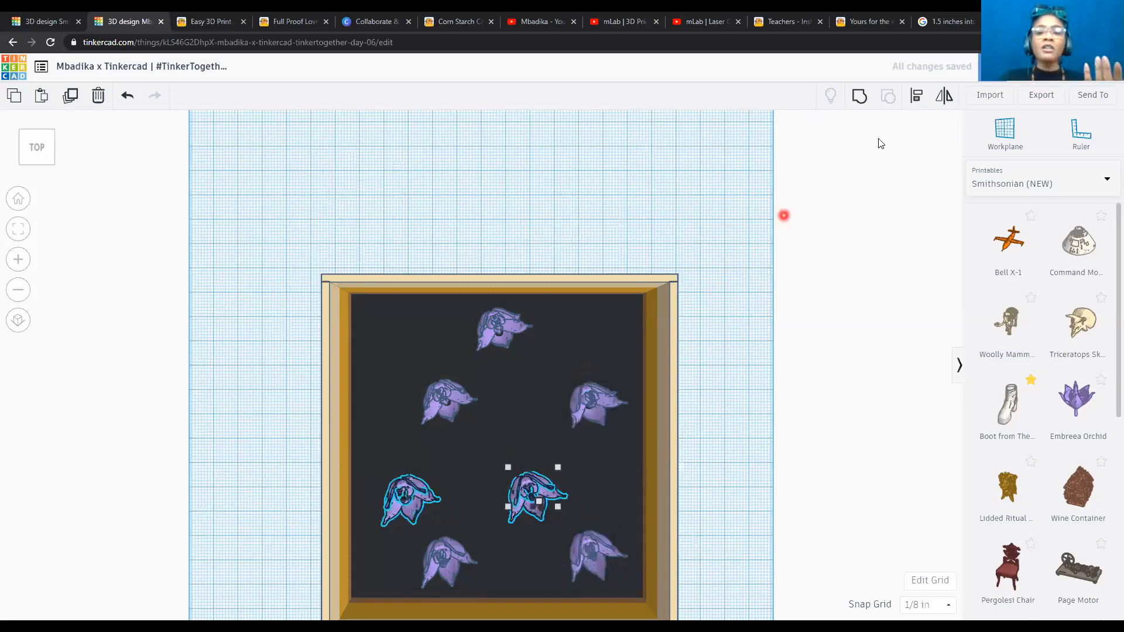
pyautogui.click(917, 95)
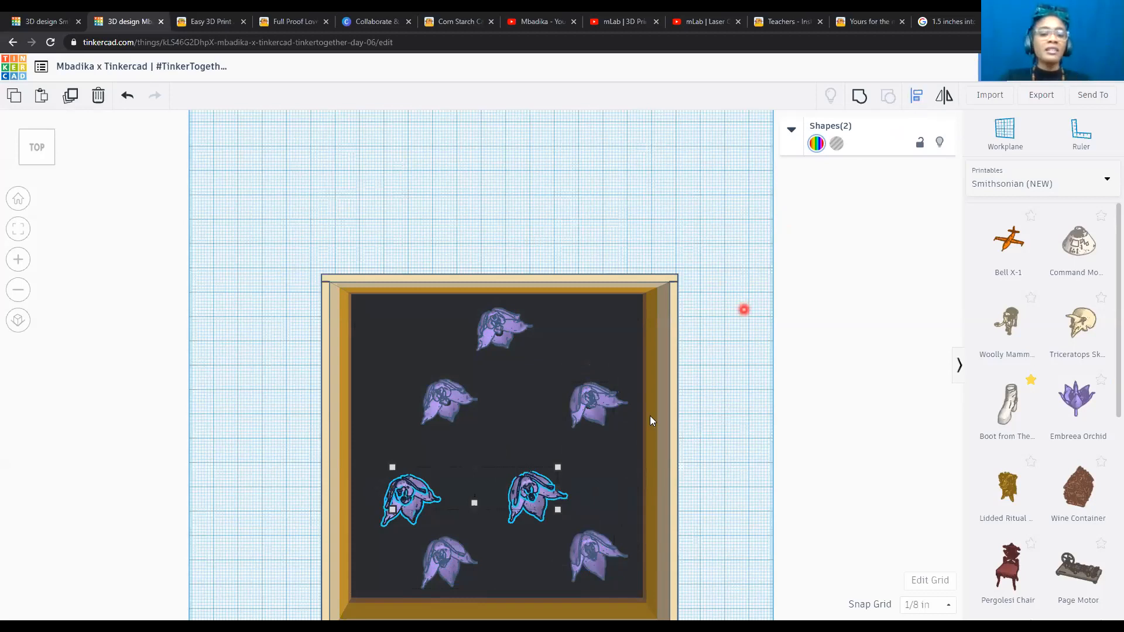
pyautogui.click(571, 490)
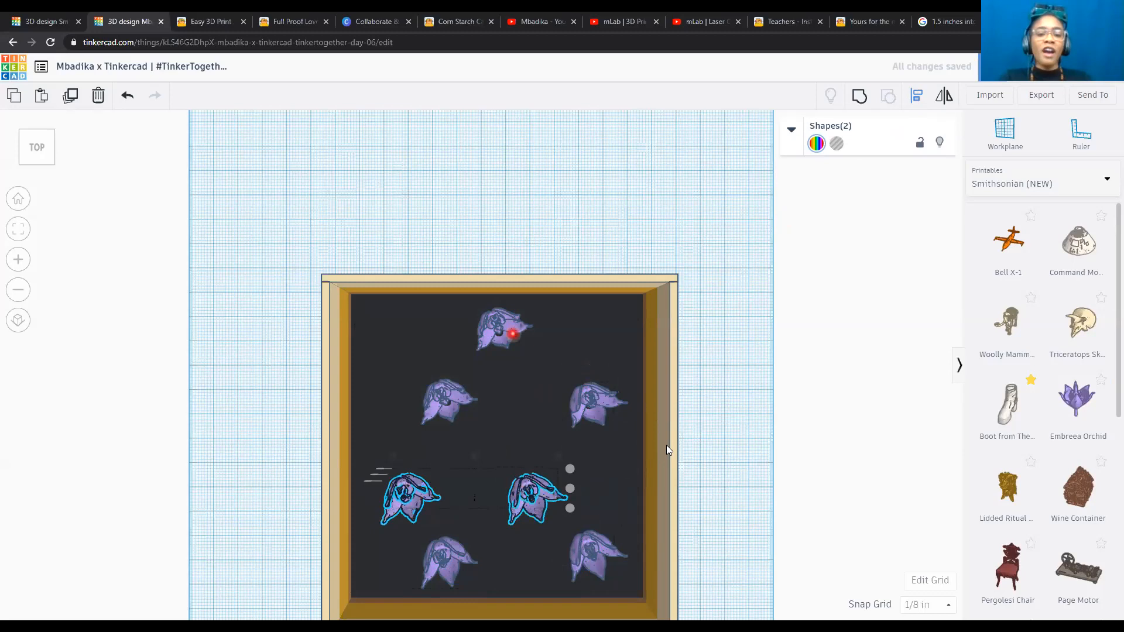
# Align the back-center orchid and the right orchid of the middle row on their shared left-right center.
pyautogui.click(538, 456)
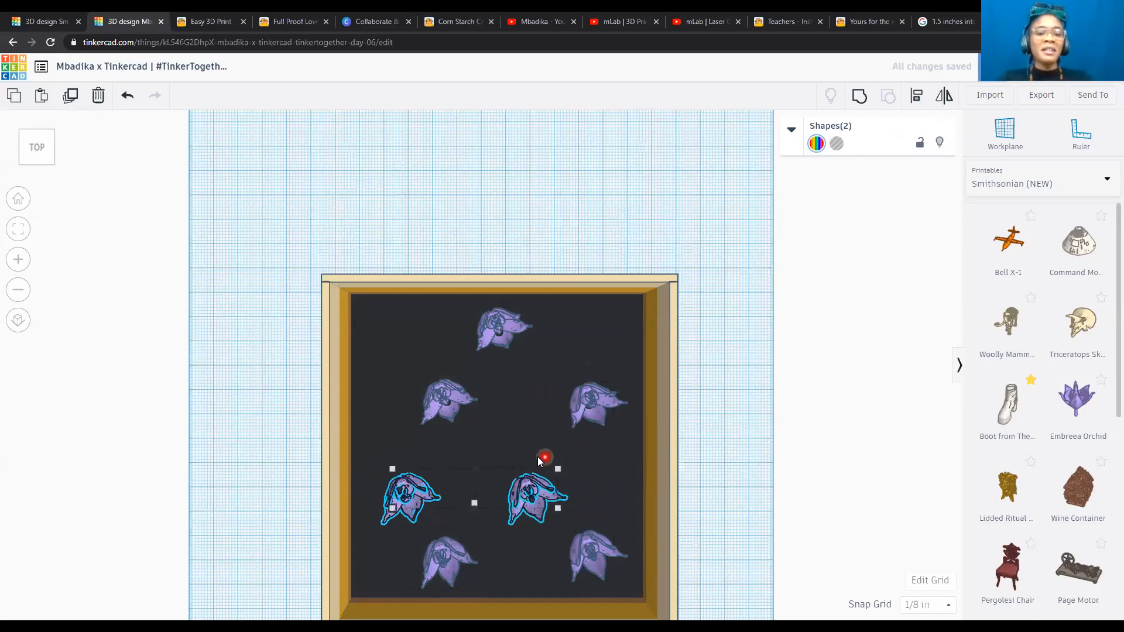
pyautogui.click(503, 332)
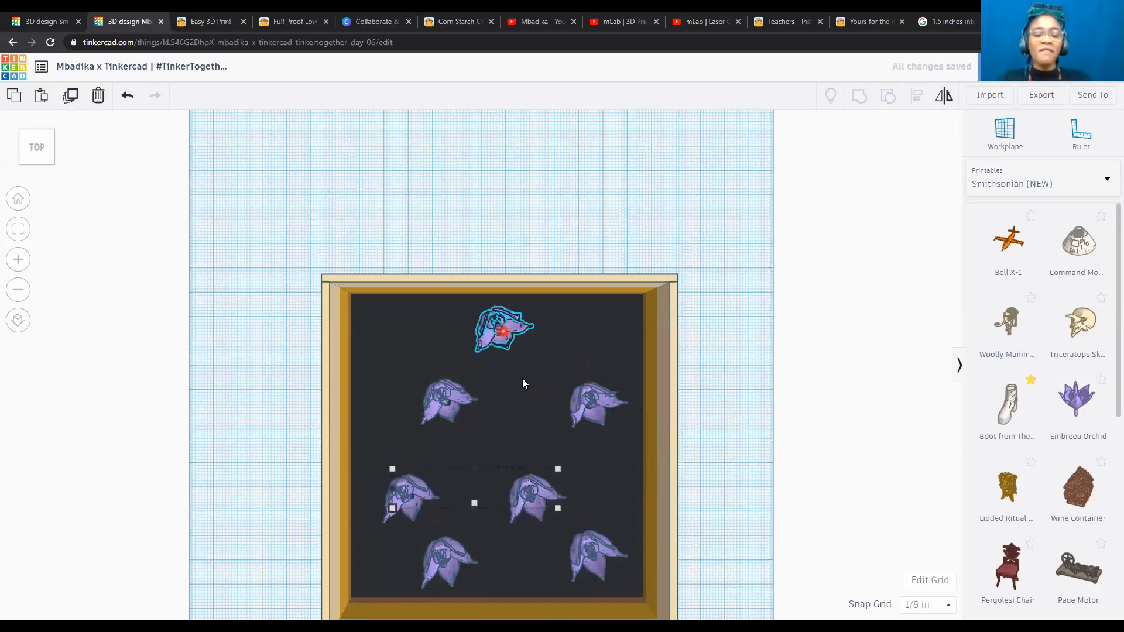
pyautogui.keyDown('shift'); pyautogui.click(530, 497); pyautogui.keyUp('shift')
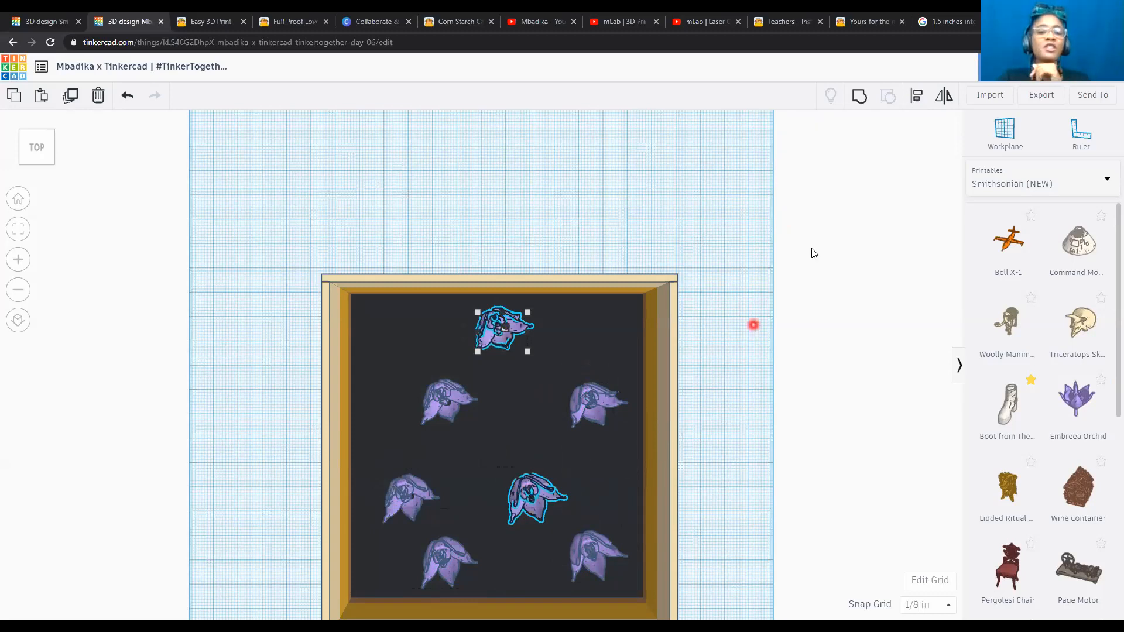
pyautogui.click(919, 98)
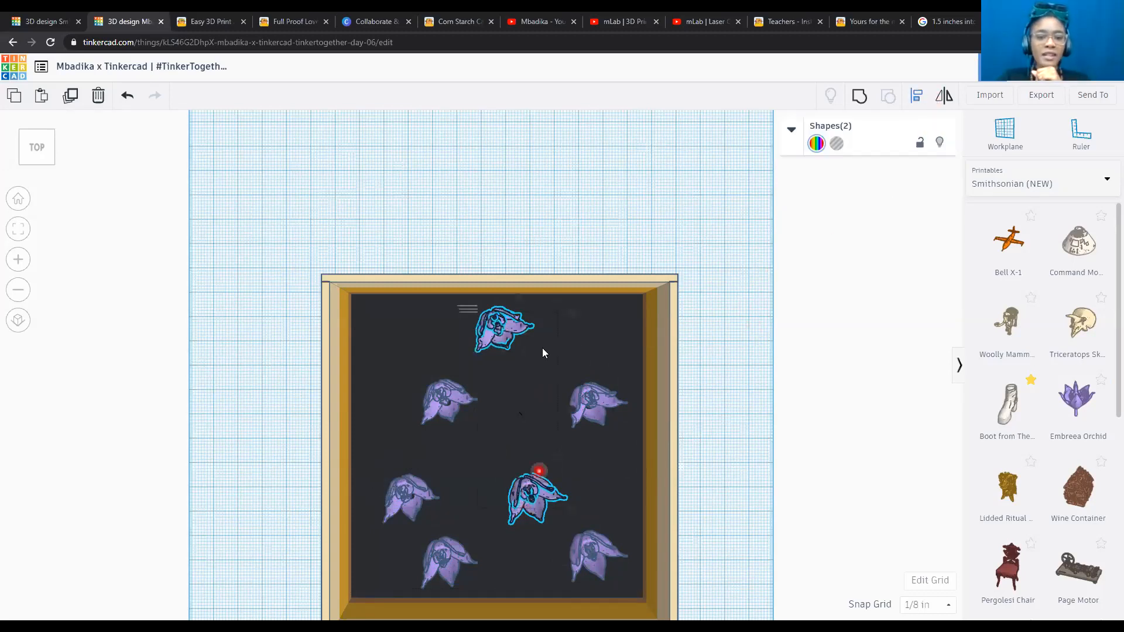
pyautogui.click(521, 300)
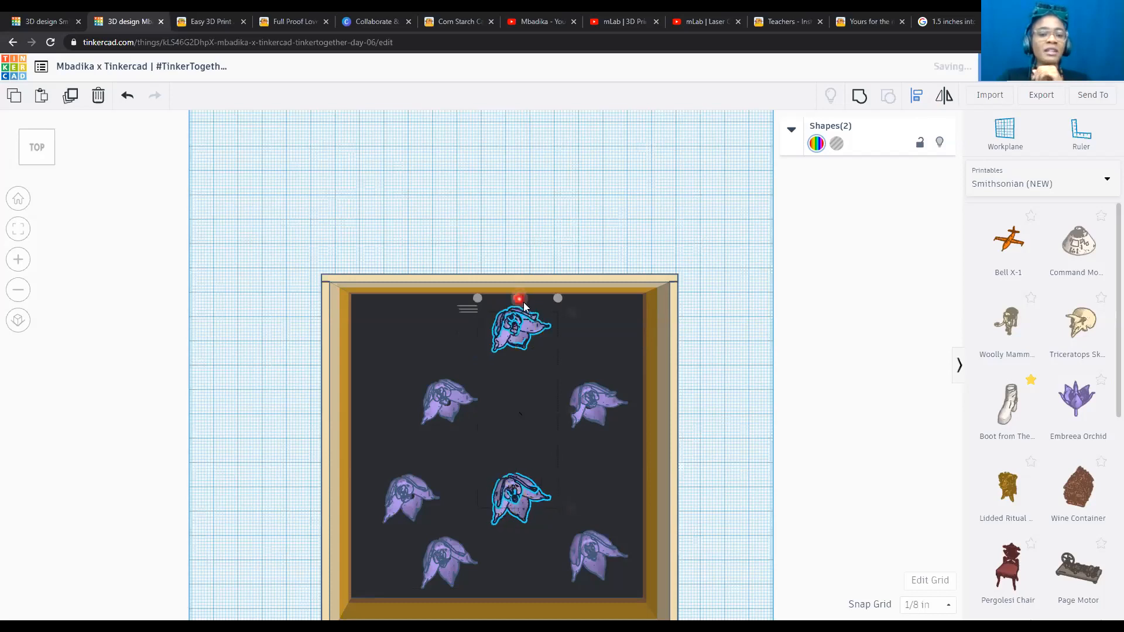
pyautogui.click(609, 219)
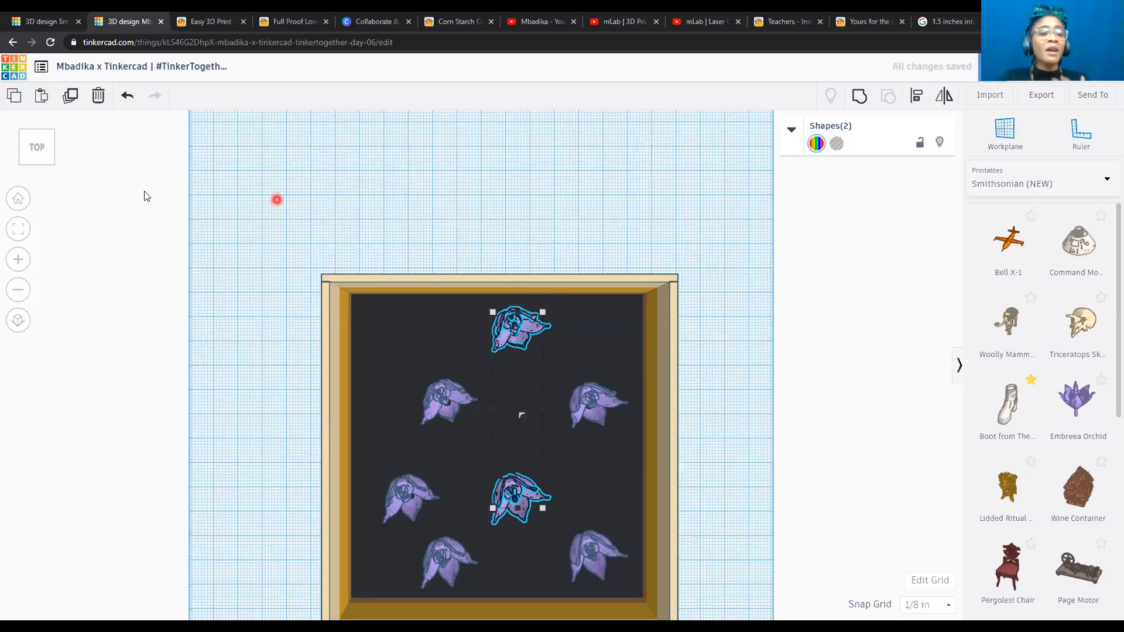
# Examine the planted garden bed from the home view, the front and the underside with its plank floor.
pyautogui.click(17, 200)
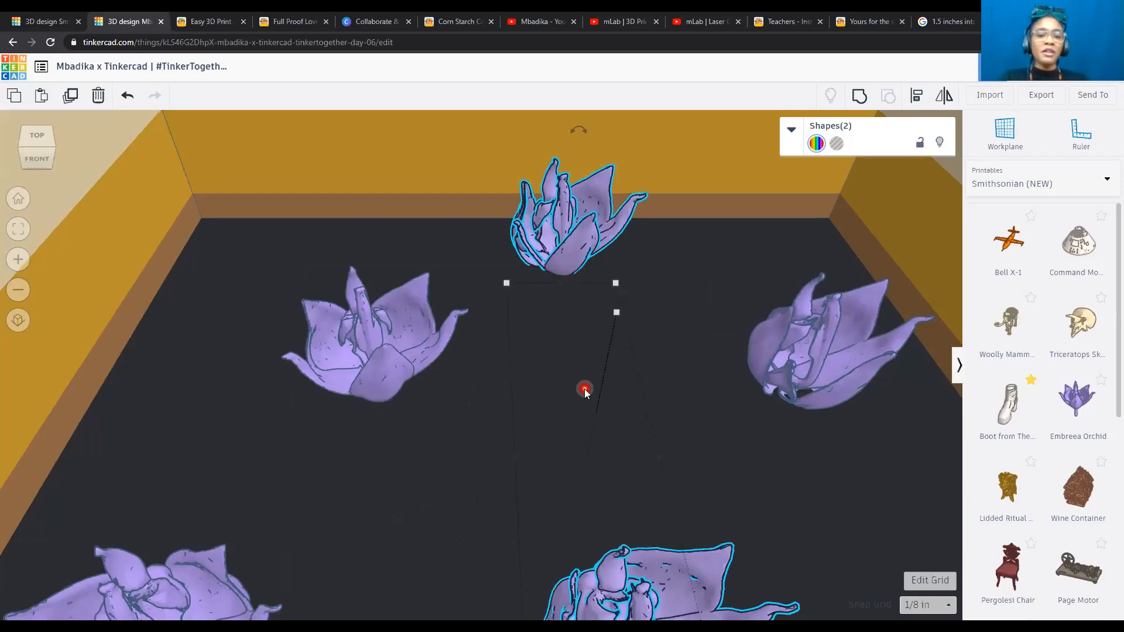
pyautogui.scroll(-10, 585, 390)
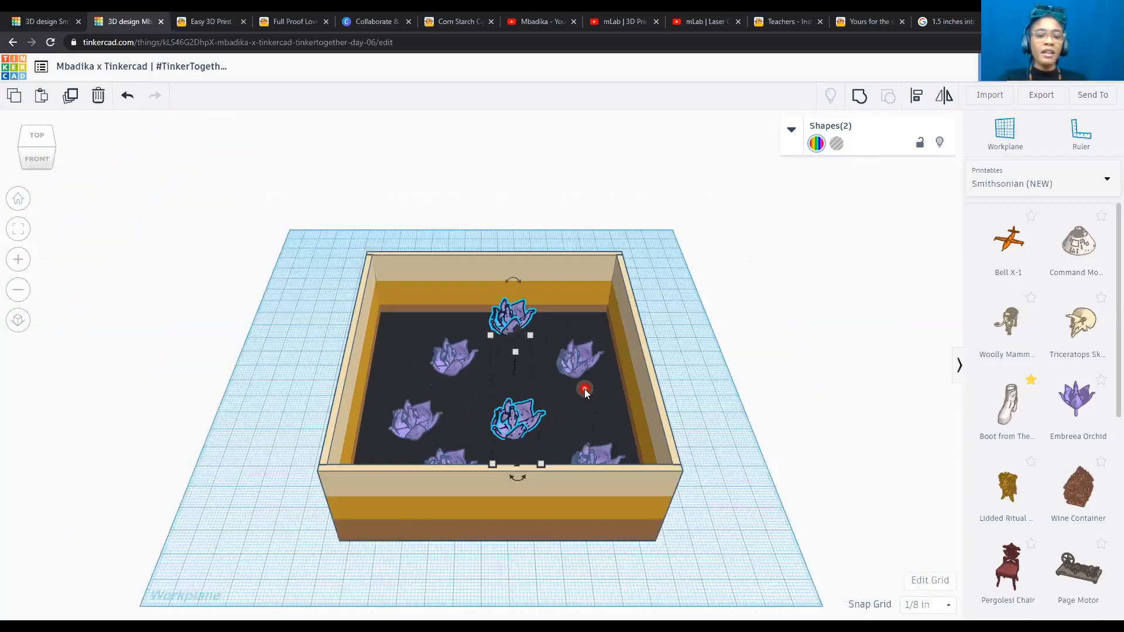
pyautogui.scroll(-2, 579, 324)
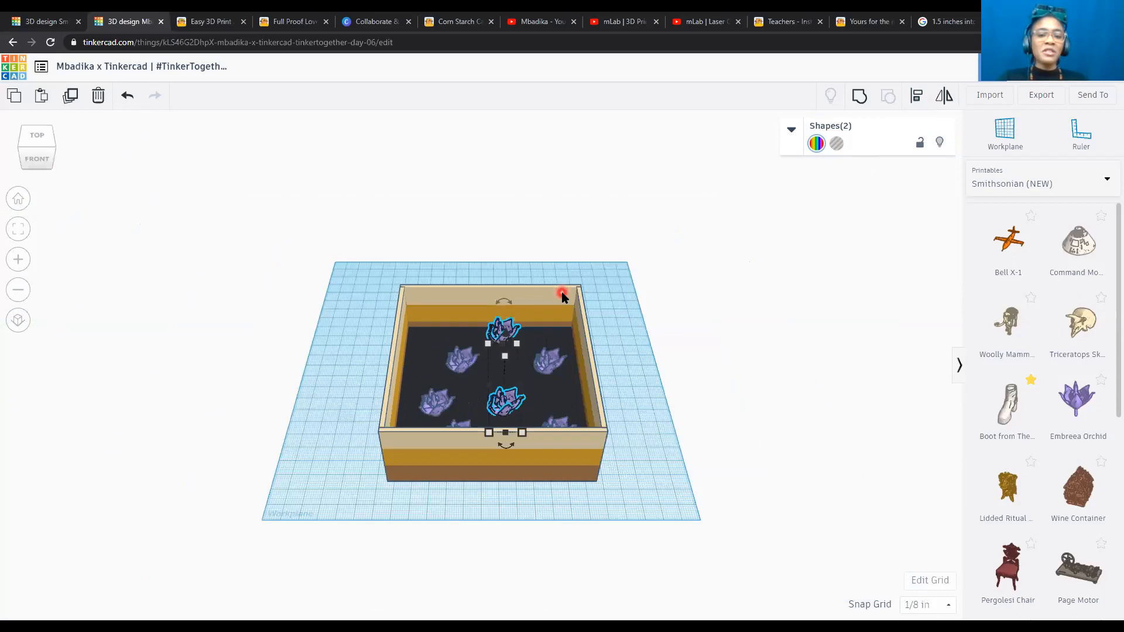
pyautogui.click(562, 296)
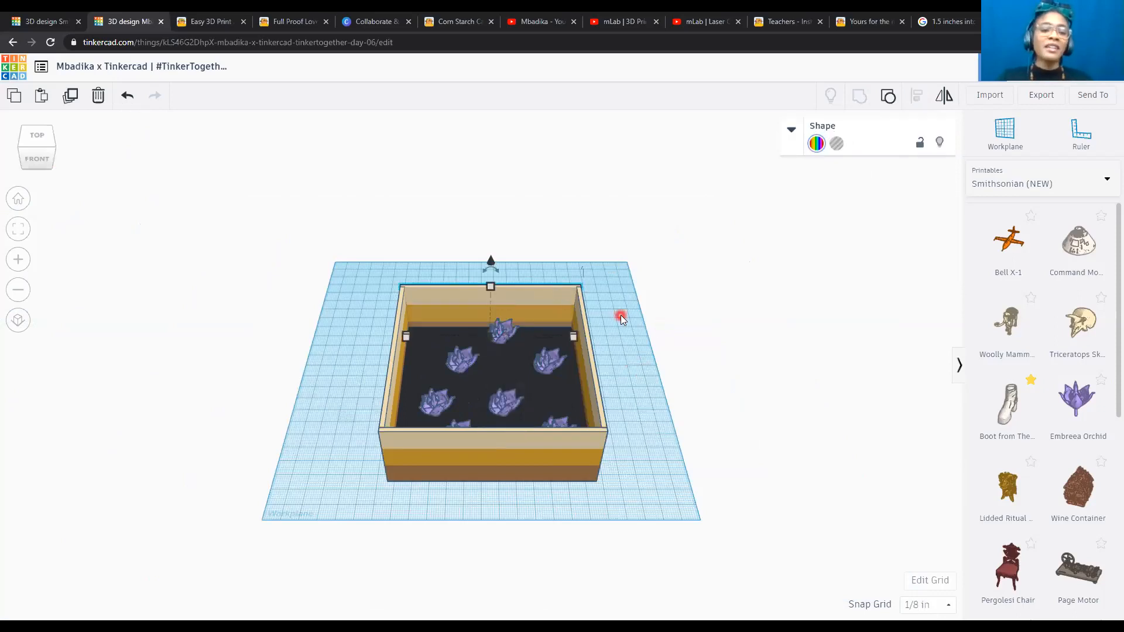
pyautogui.click(609, 346)
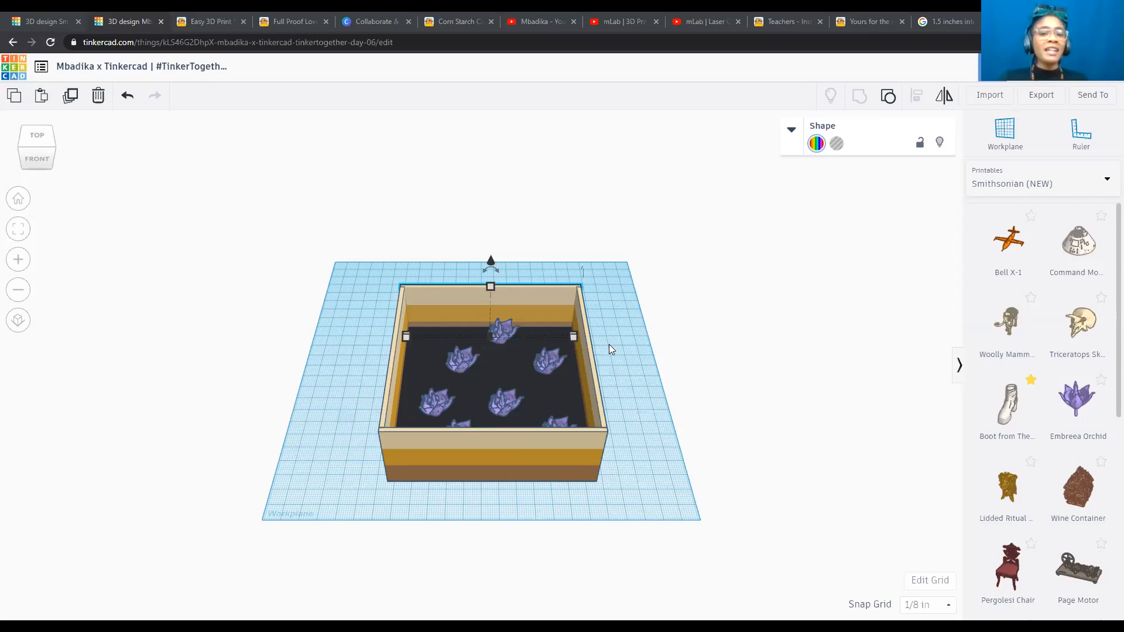
pyautogui.click(647, 404)
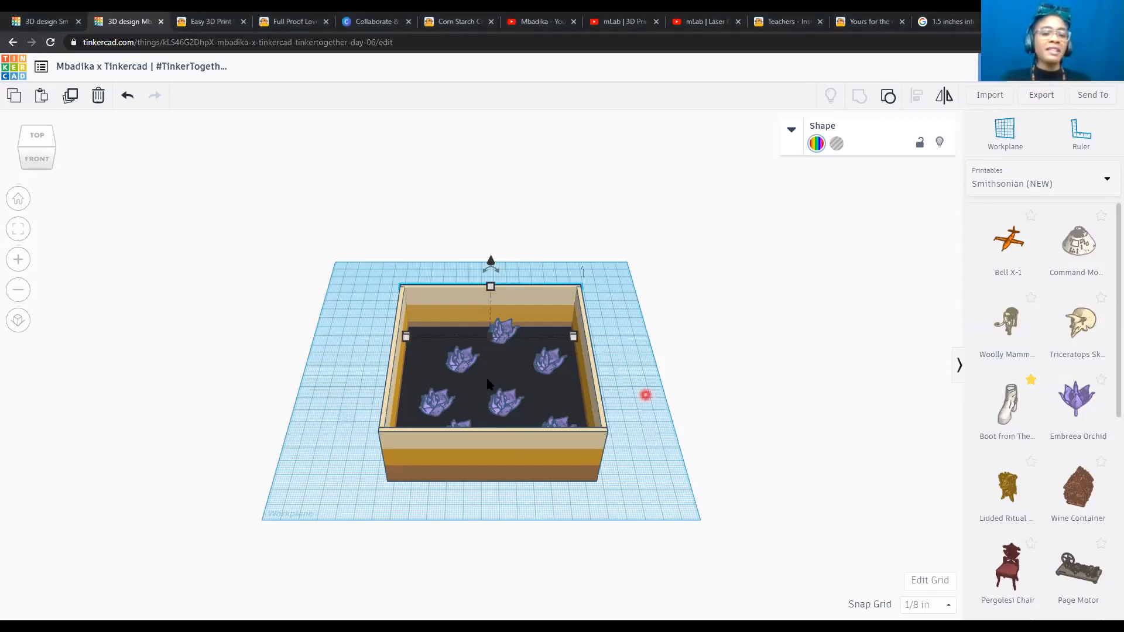
pyautogui.click(37, 160)
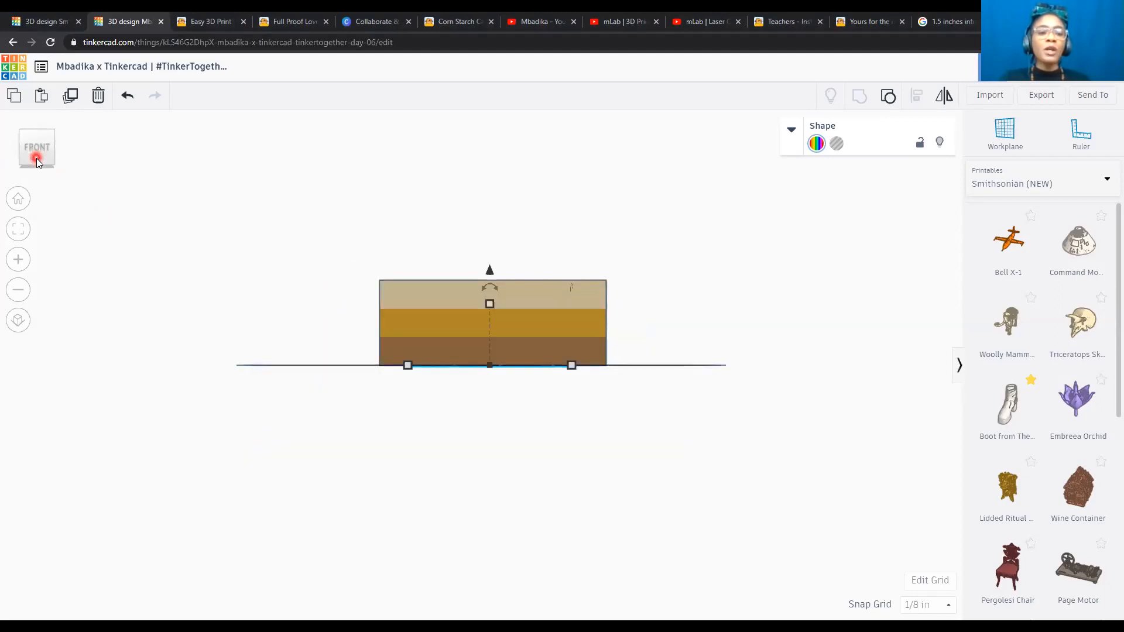
pyautogui.click(38, 166)
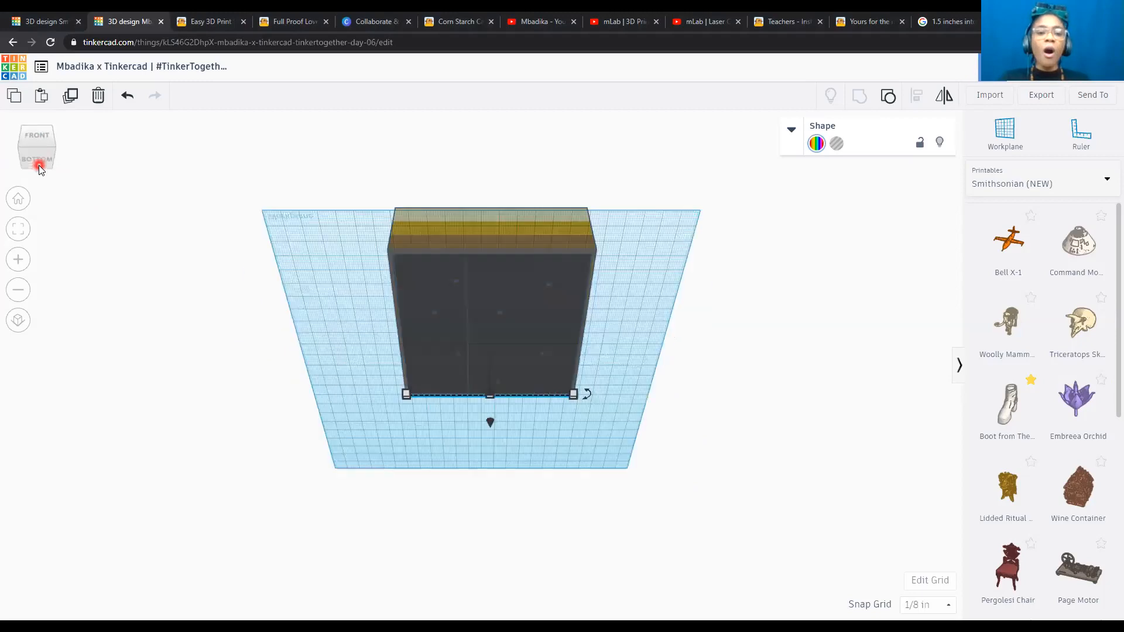
pyautogui.click(38, 166)
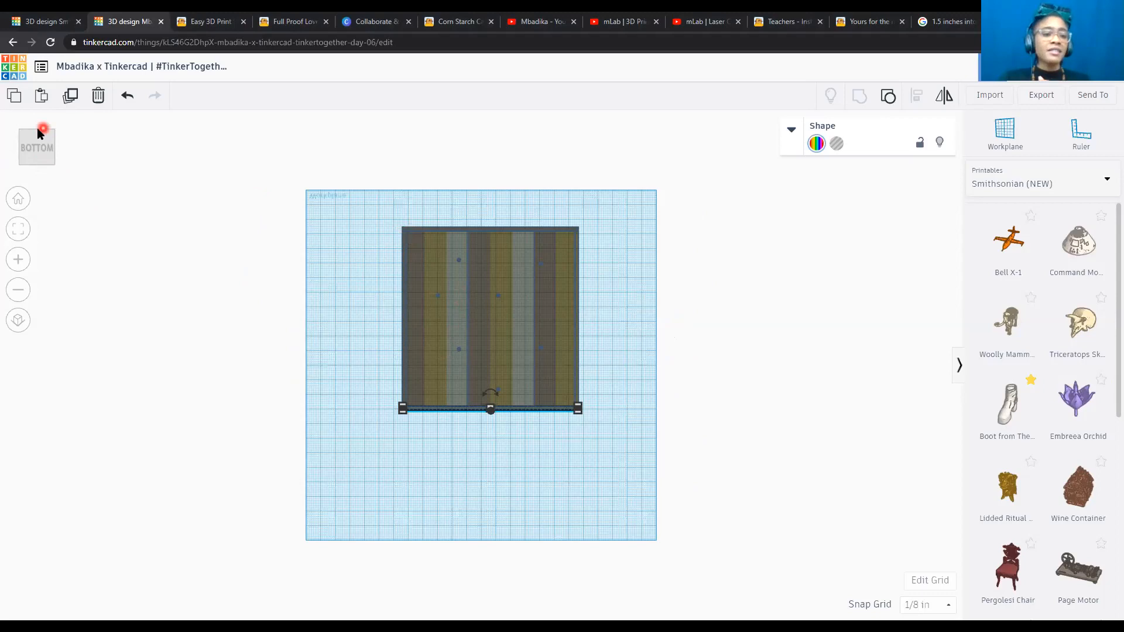
# Check the orchid layout from above and from the front-right corner, and clear the wall selection.
pyautogui.click(18, 199)
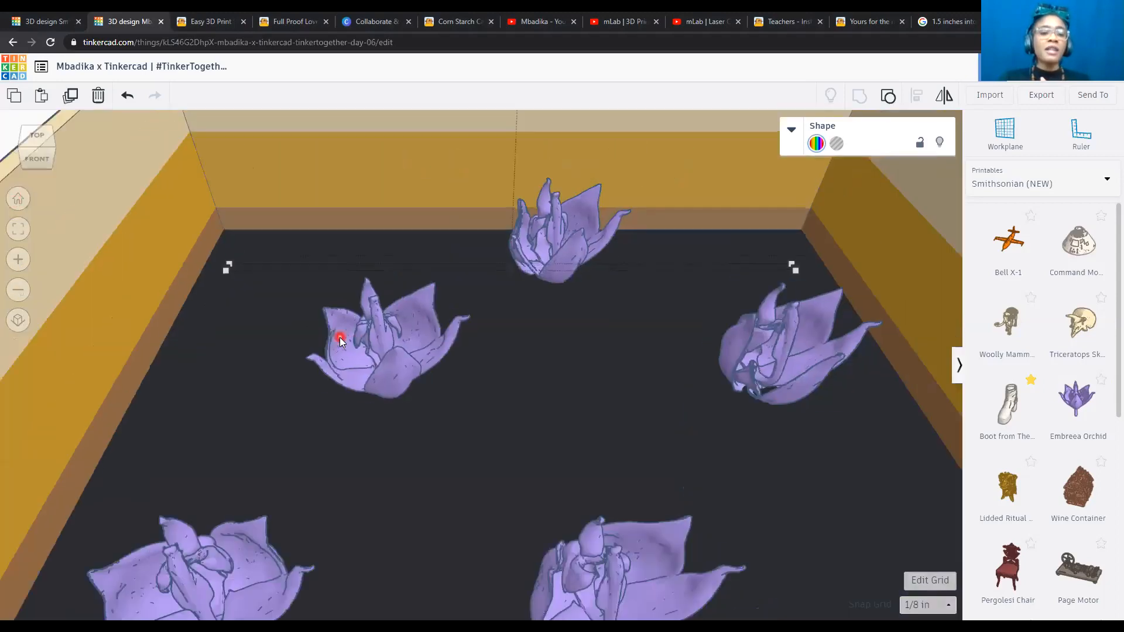
pyautogui.scroll(-5, 340, 338)
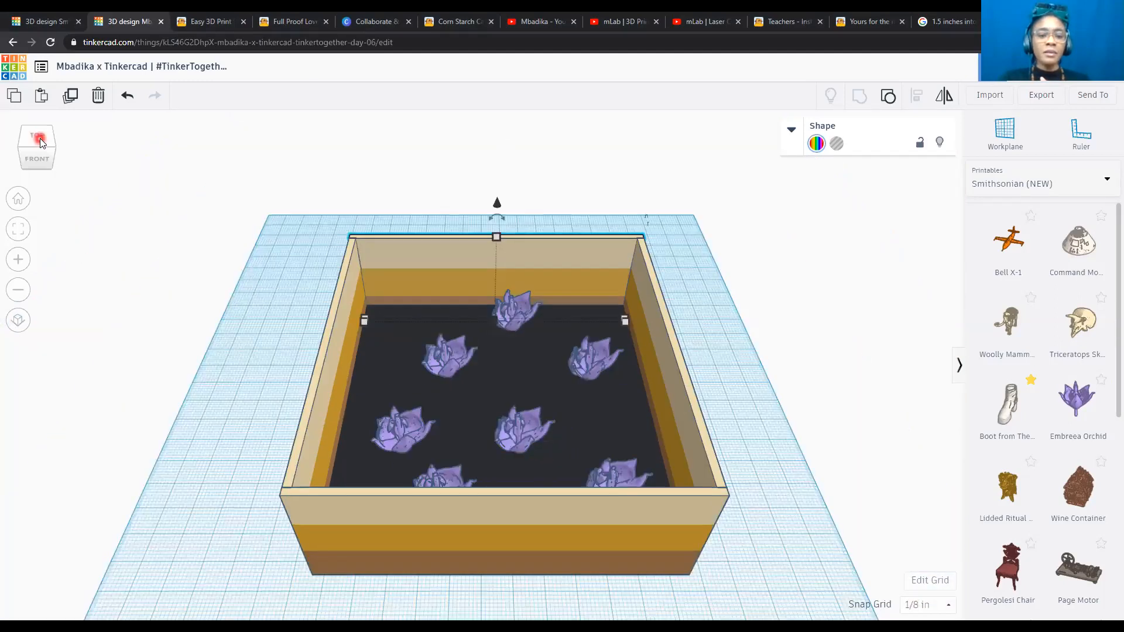
pyautogui.click(40, 138)
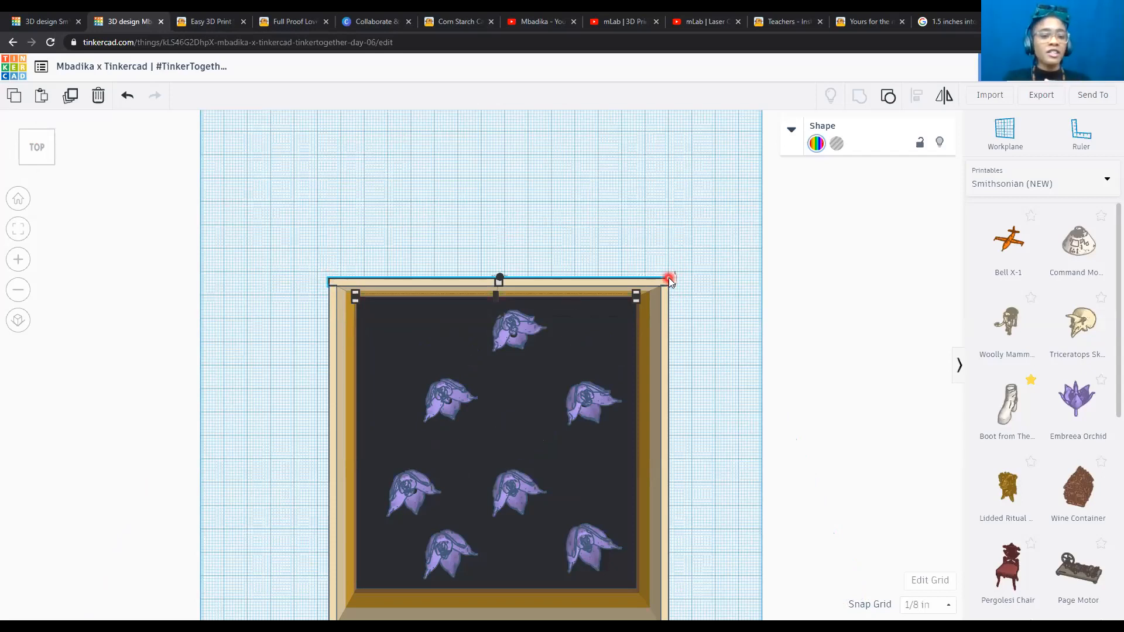
pyautogui.moveTo(352, 297)
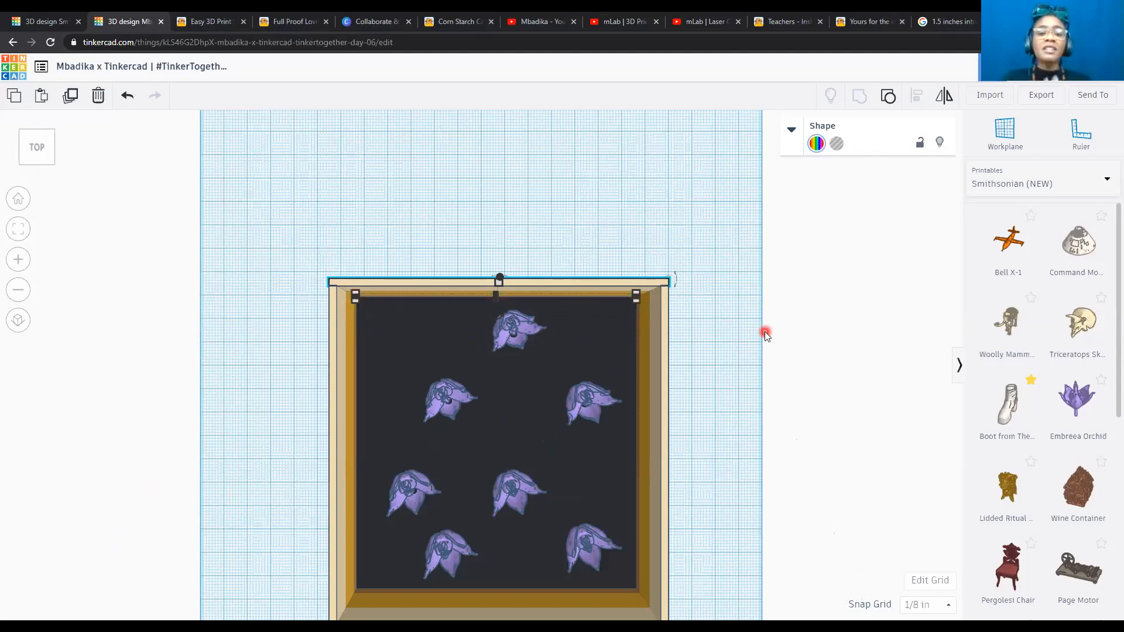
pyautogui.scroll(-1, 765, 331)
pyautogui.scroll(-1, 765, 331)
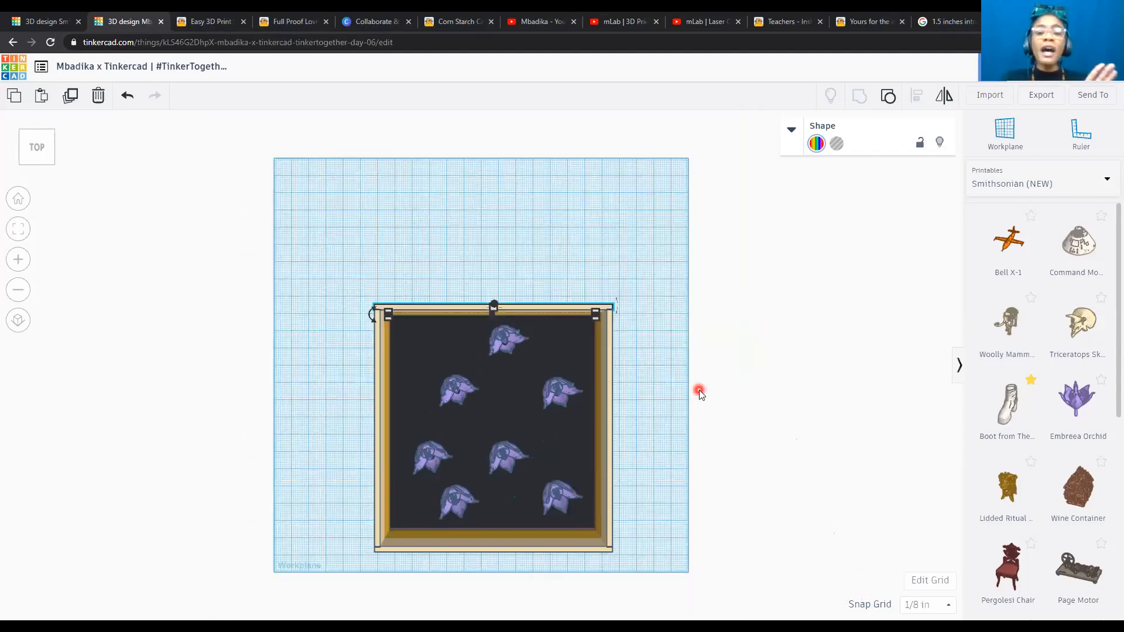
pyautogui.click(52, 167)
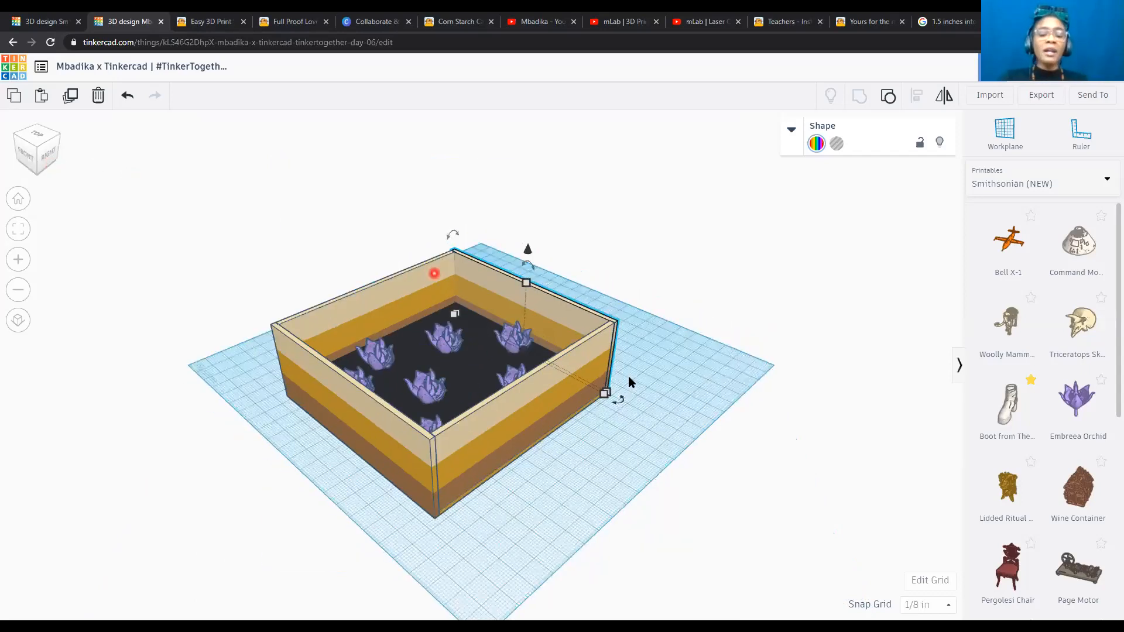
pyautogui.click(698, 404)
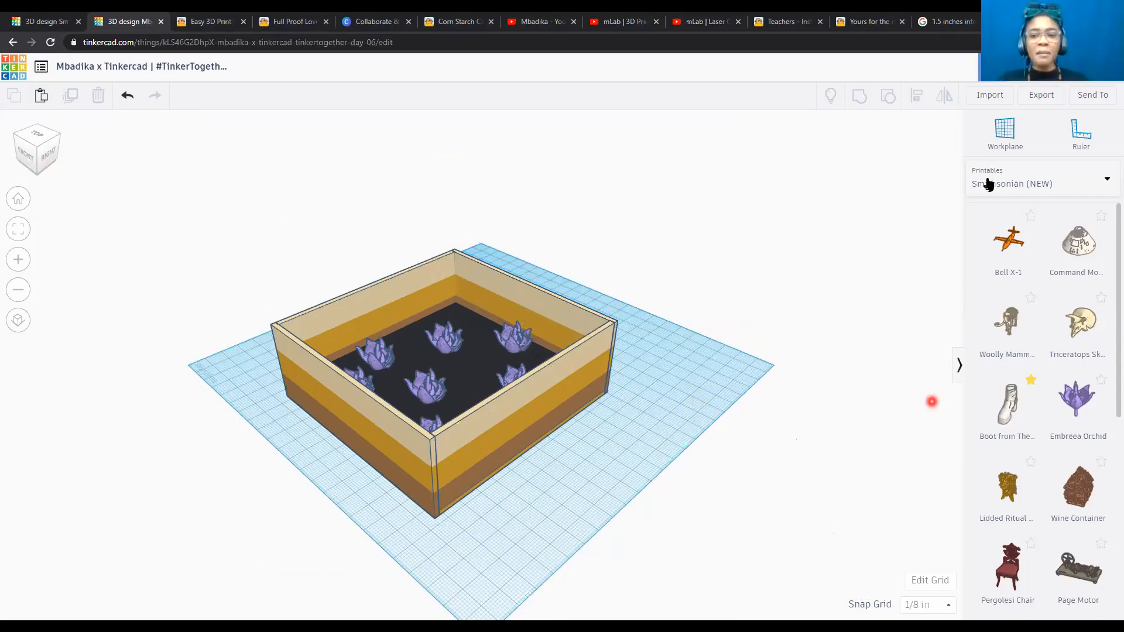
# Add a Text shape from the Text and numbers collection to the workplane in front of the garden bed.
pyautogui.click(1029, 182)
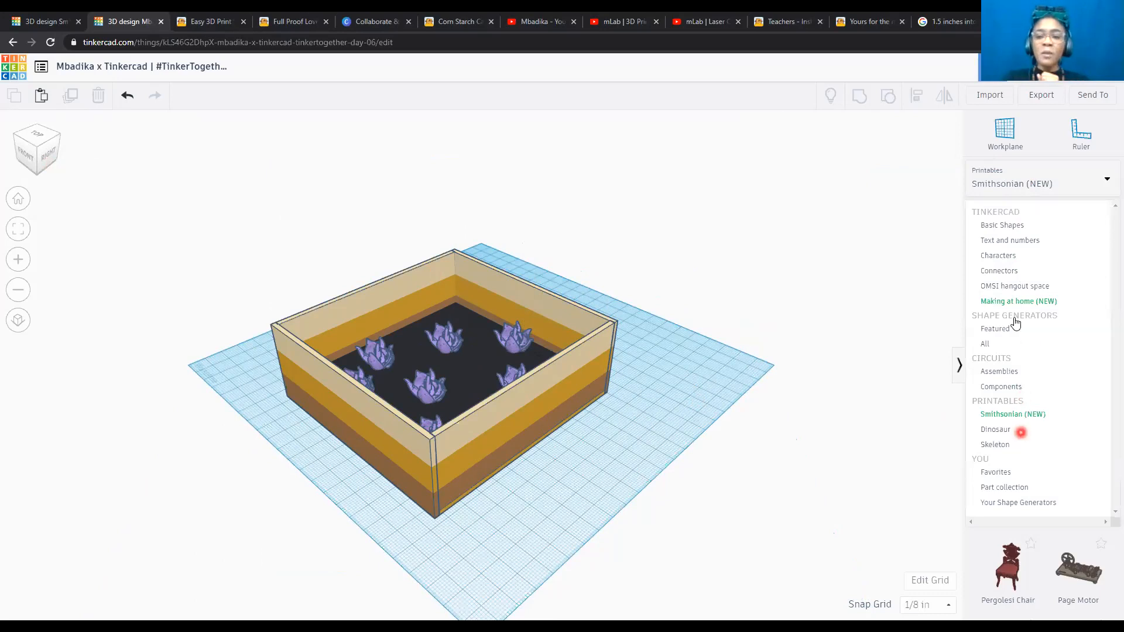
pyautogui.click(1009, 240)
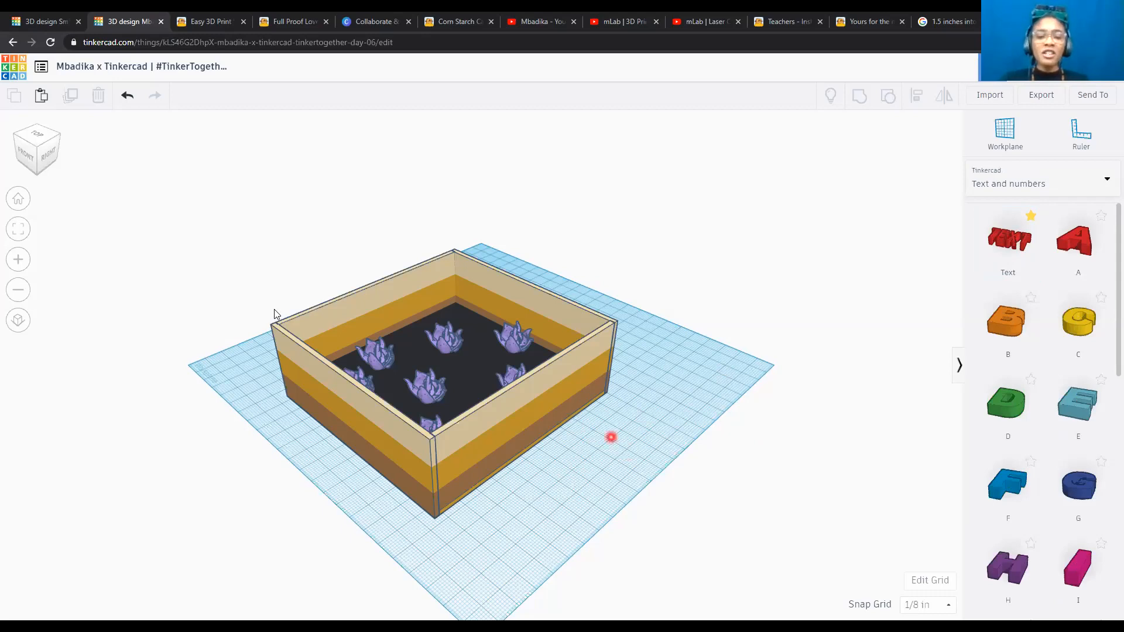
pyautogui.click(18, 199)
pyautogui.click(499, 321)
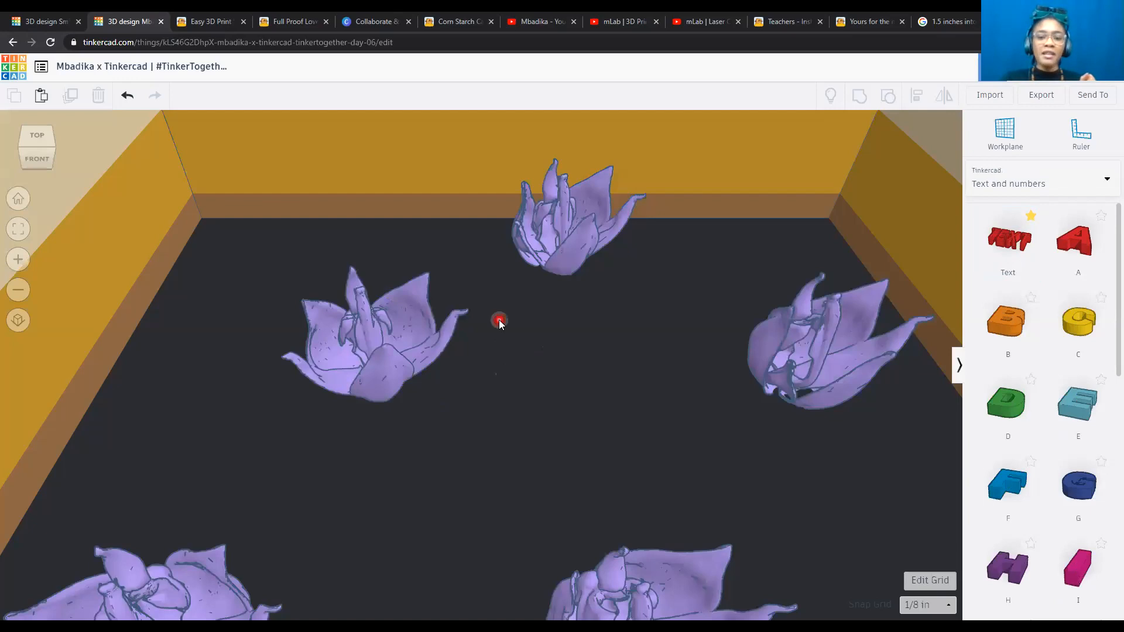
pyautogui.scroll(-8, 499, 321)
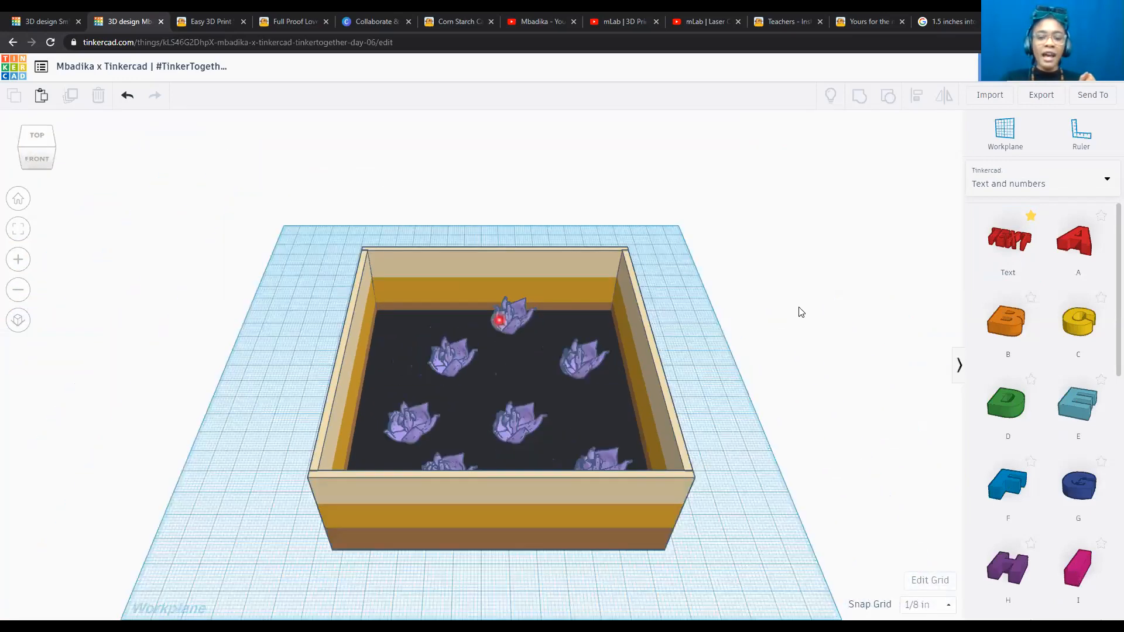
pyautogui.moveTo(1013, 244); pyautogui.dragTo(522, 515)
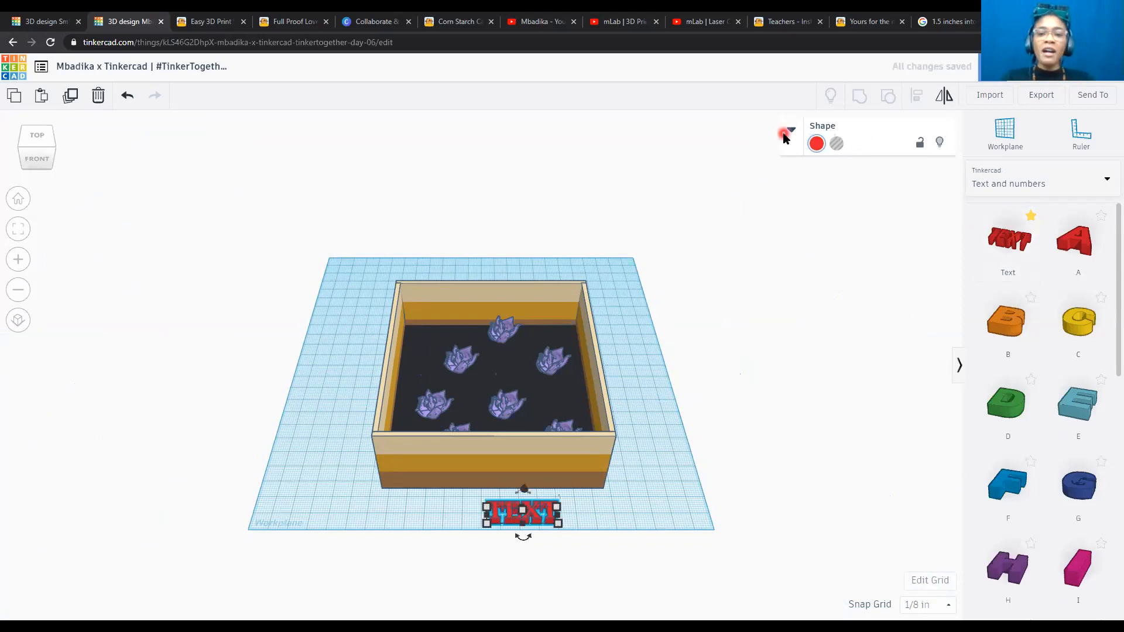
# Set the text shape's wording to MBADIKA and change its solid color to dark blue.
pyautogui.click(791, 130)
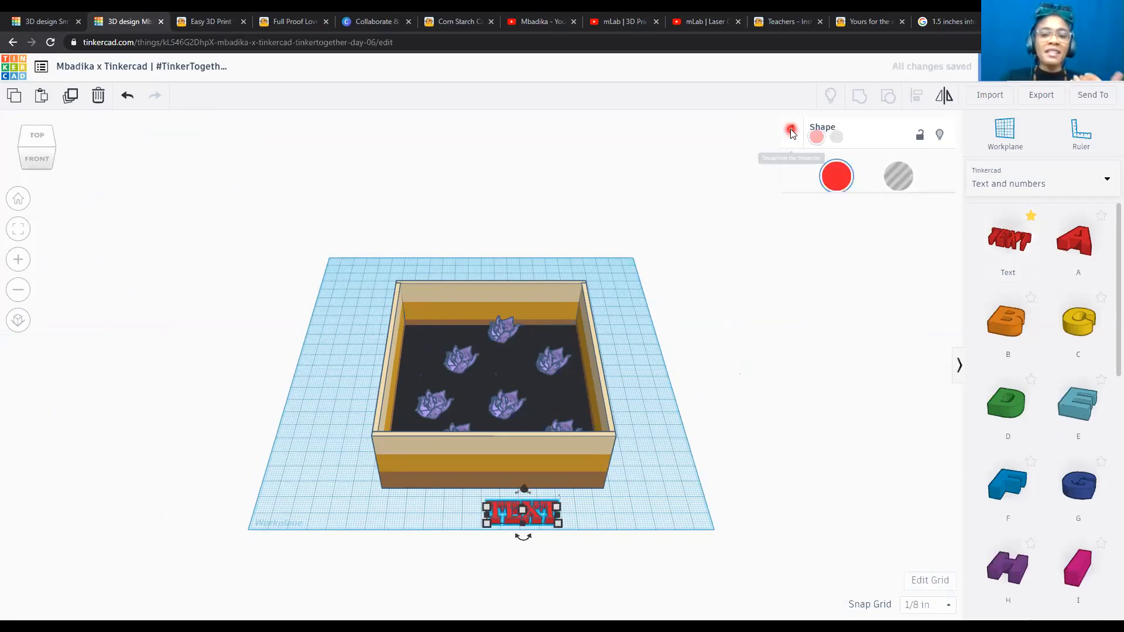
pyautogui.click(861, 234)
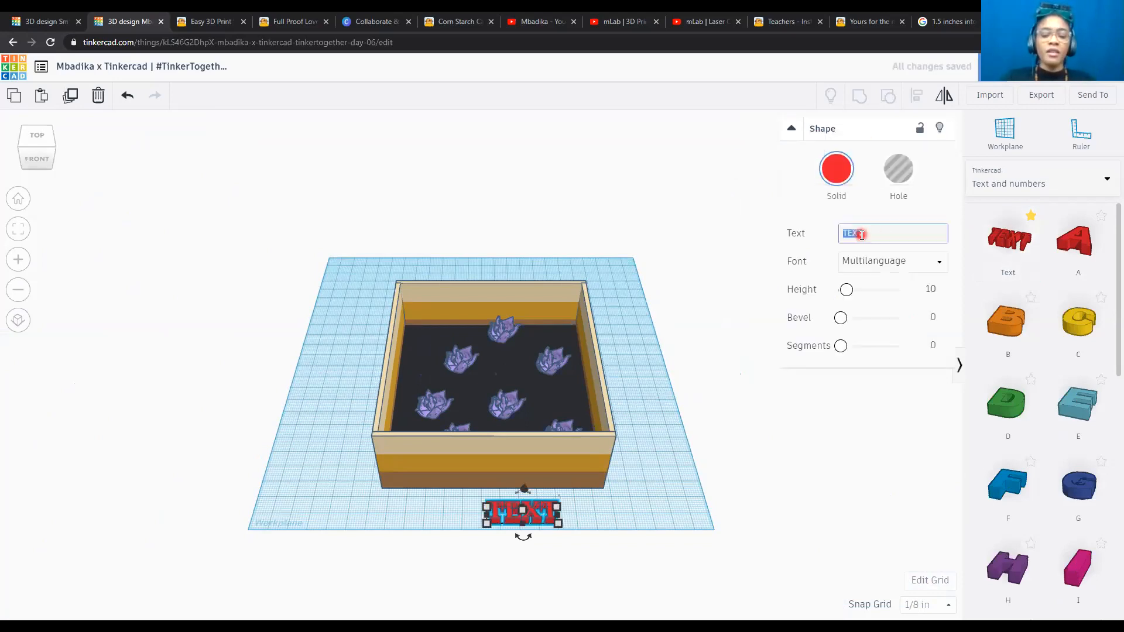
pyautogui.write('Mbad')
pyautogui.press('BackSpace')
pyautogui.press('BackSpace')
pyautogui.press('BackSpace')
pyautogui.press('BackSpace')
pyautogui.write('MBADIKA')
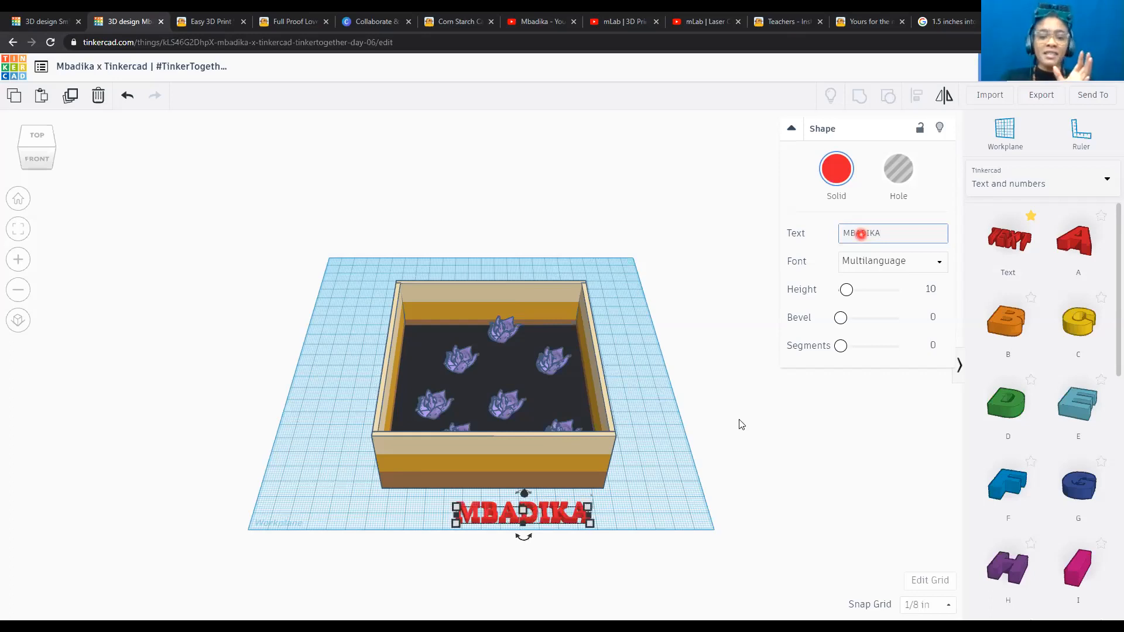
pyautogui.click(837, 174)
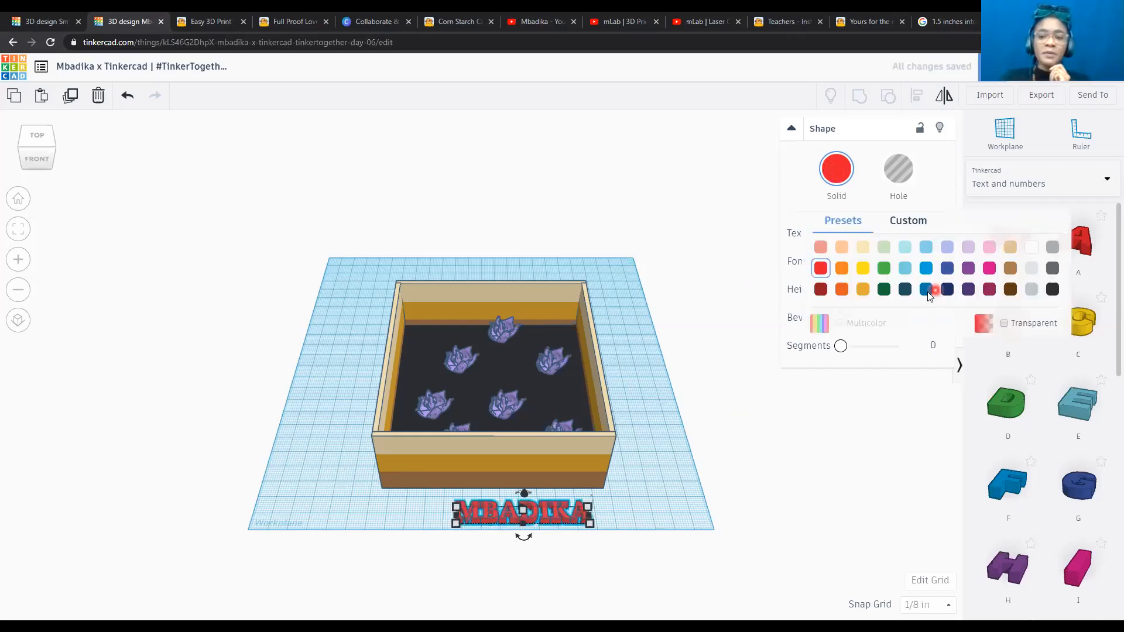
pyautogui.click(931, 292)
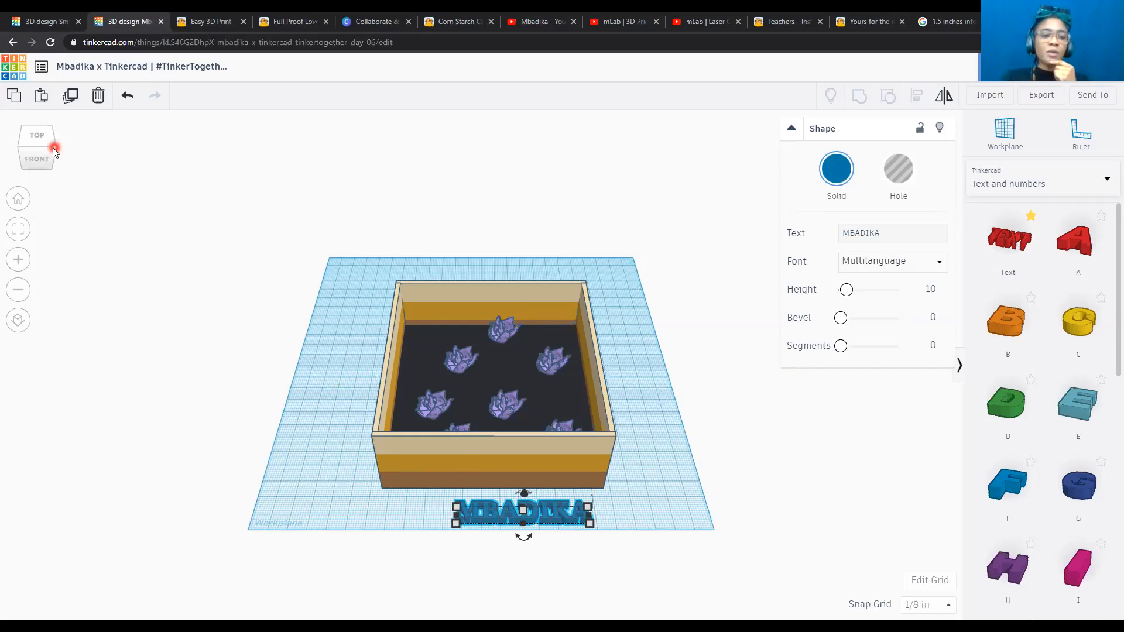
# Rotate the MBADIKA text 90° so it stands upright, facing away from the bed's front wall.
pyautogui.moveTo(58, 152); pyautogui.dragTo(55, 152)
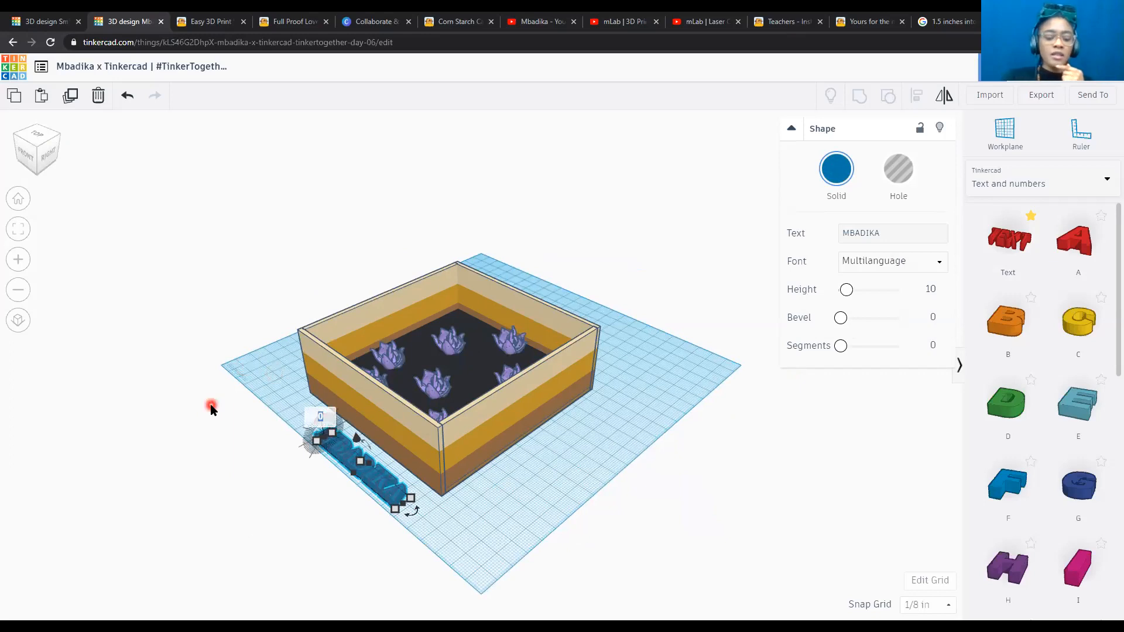
pyautogui.write('90')
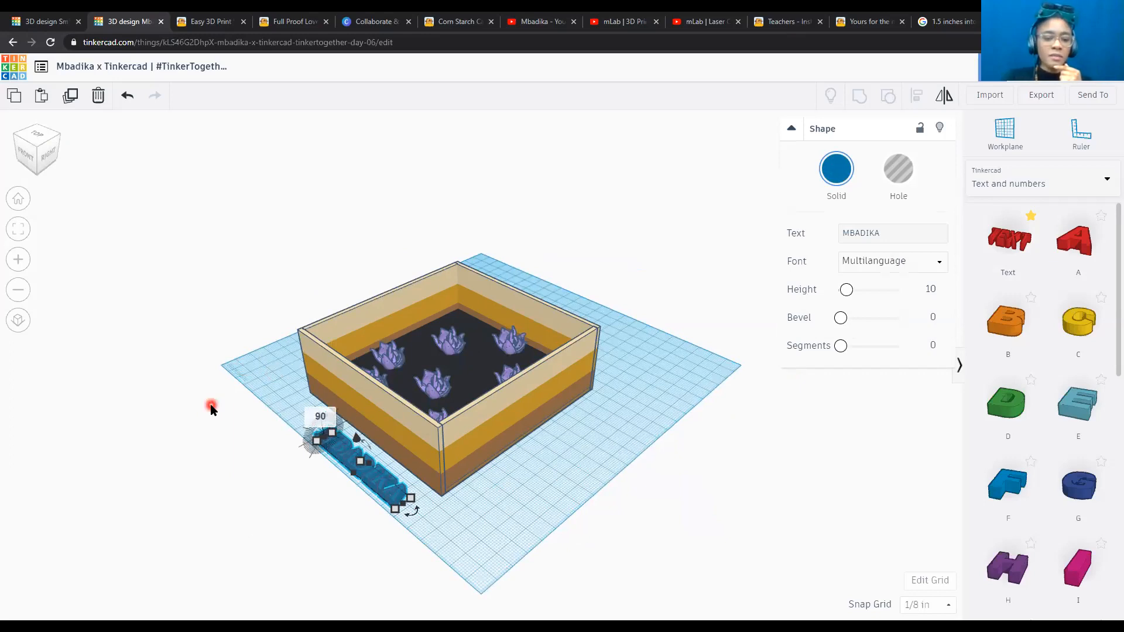
pyautogui.press('Return')
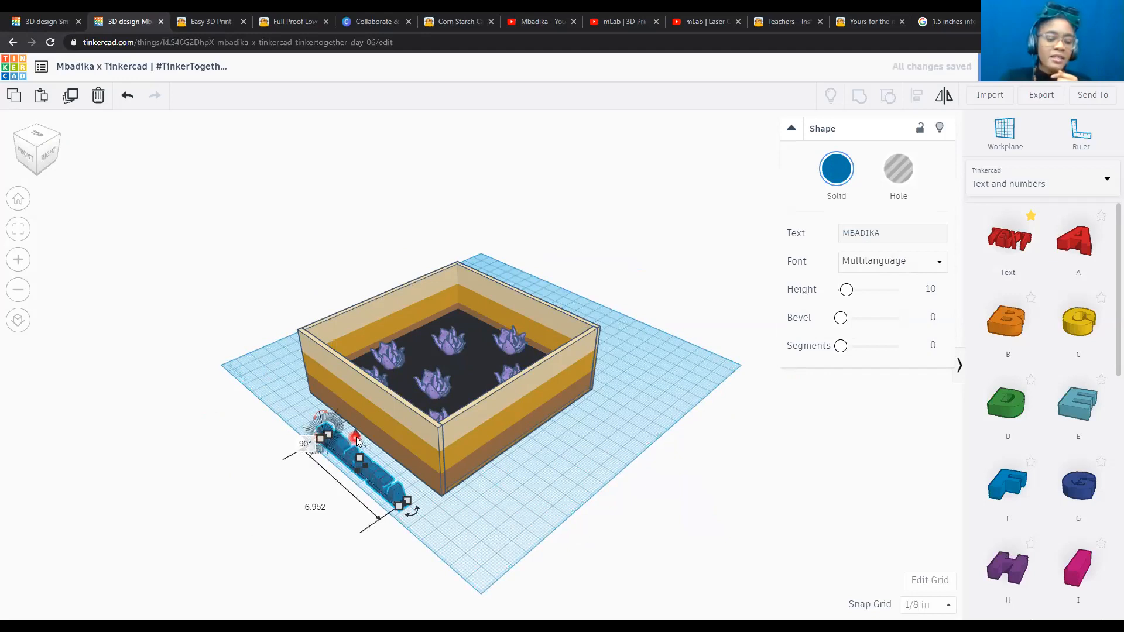
# Raise the MBADIKA text above the workplane and move it back until it sits against the bed's front wall.
pyautogui.moveTo(355, 441); pyautogui.dragTo(354, 400)
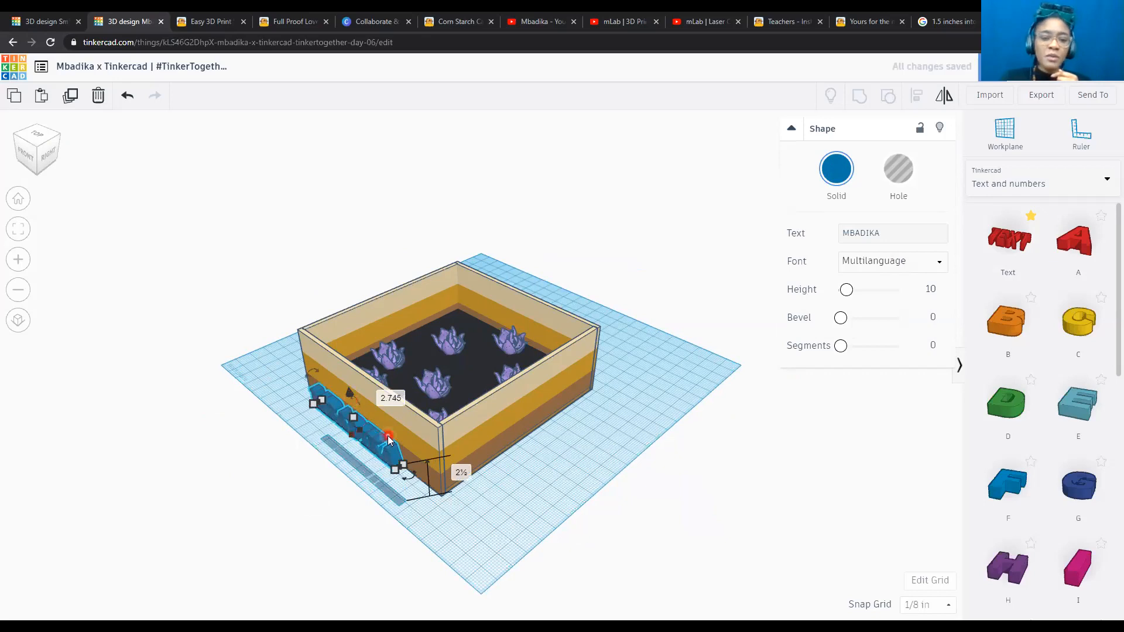
pyautogui.hotkey('shift', 'Up')
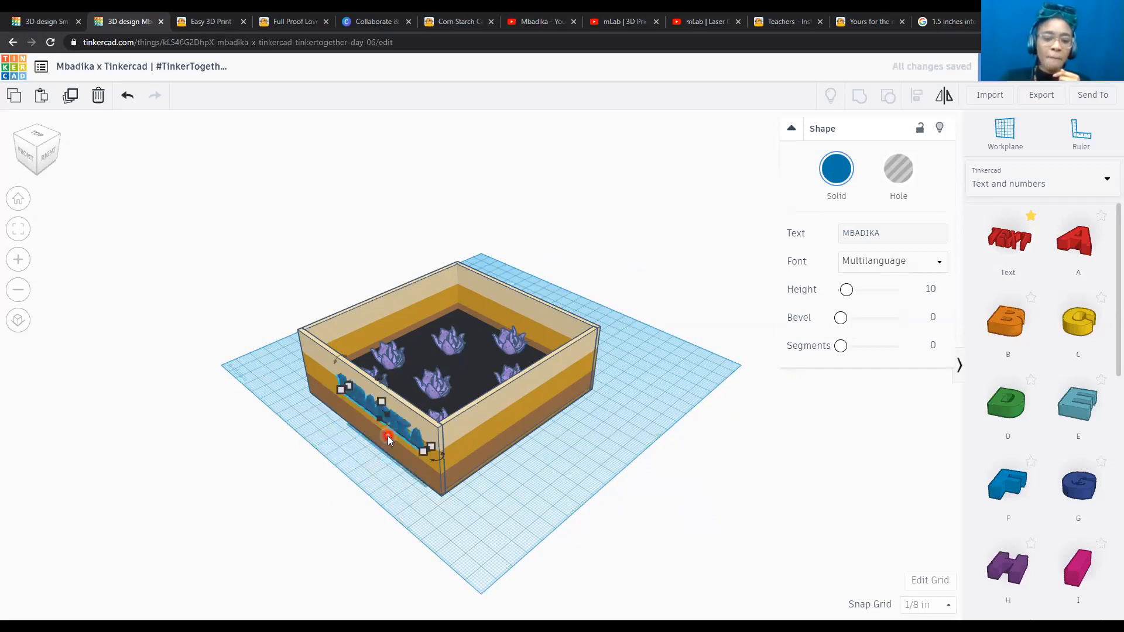
pyautogui.press('Down')
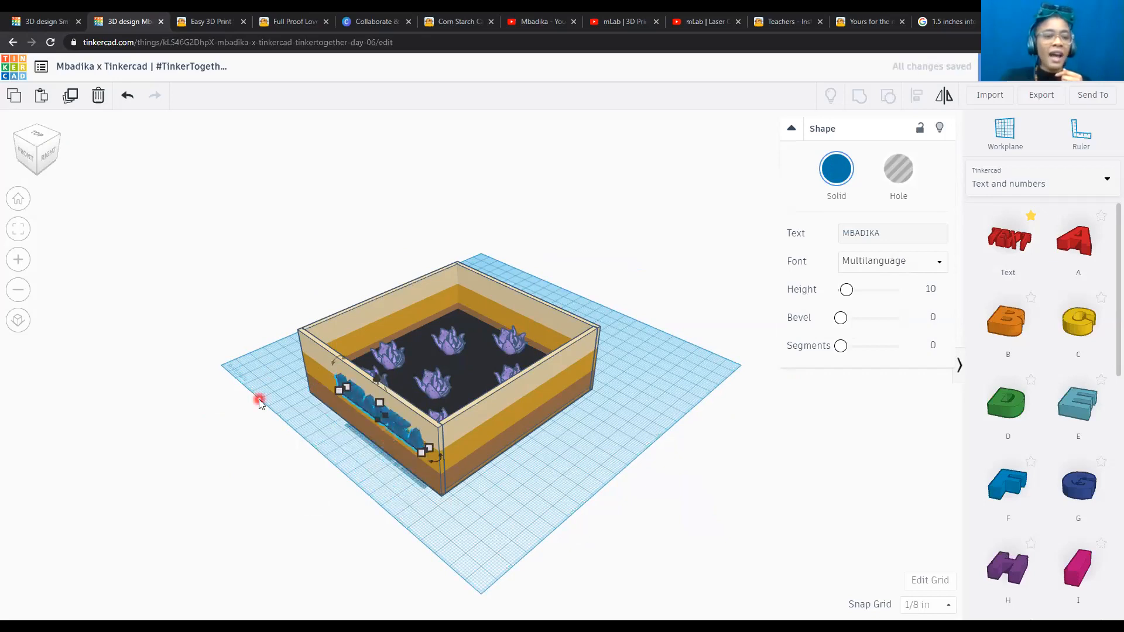
pyautogui.click(25, 145)
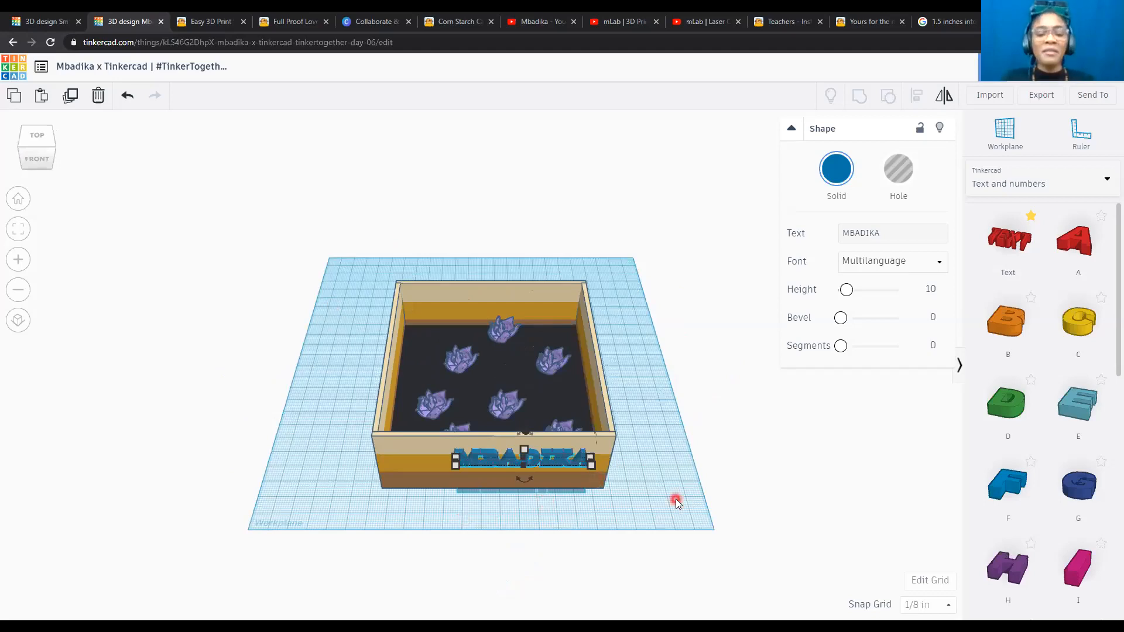
# Group the entire garden bed, orchids and MBADIKA lettering into one shape with multicolor kept.
pyautogui.click(502, 328)
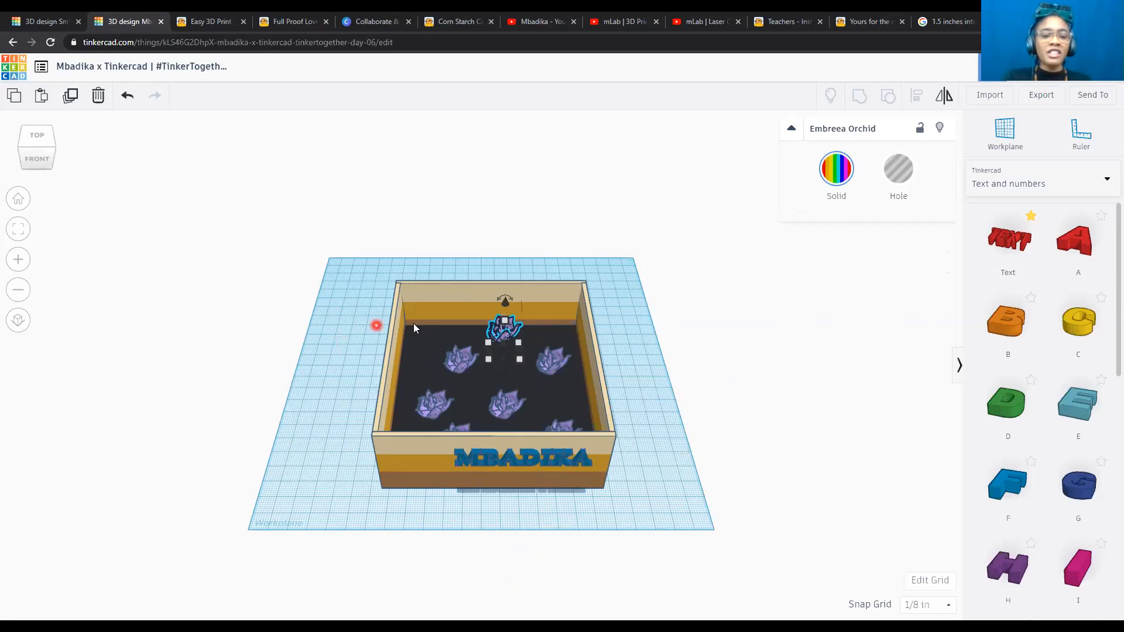
pyautogui.moveTo(335, 258); pyautogui.dragTo(683, 543)
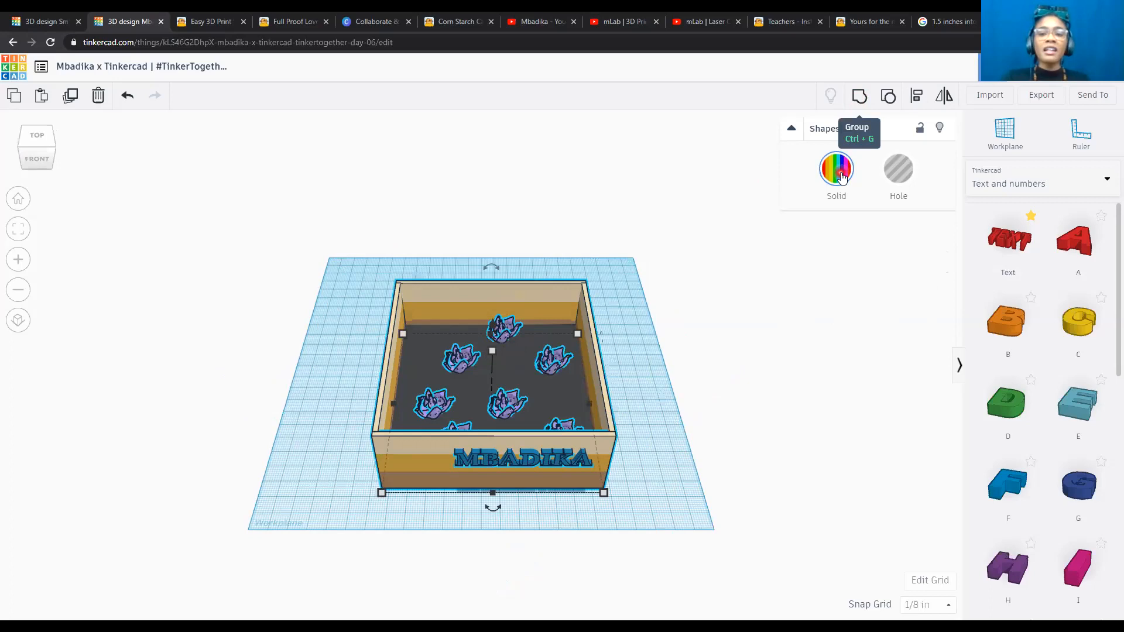
pyautogui.hotkey('ctrl', 'g')
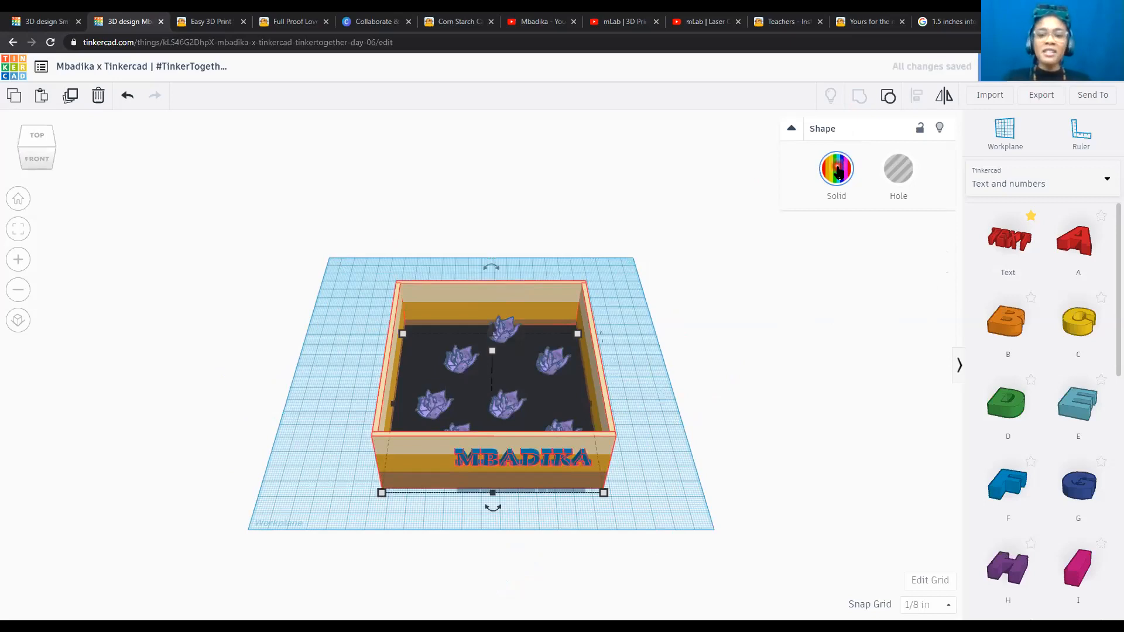
pyautogui.click(837, 170)
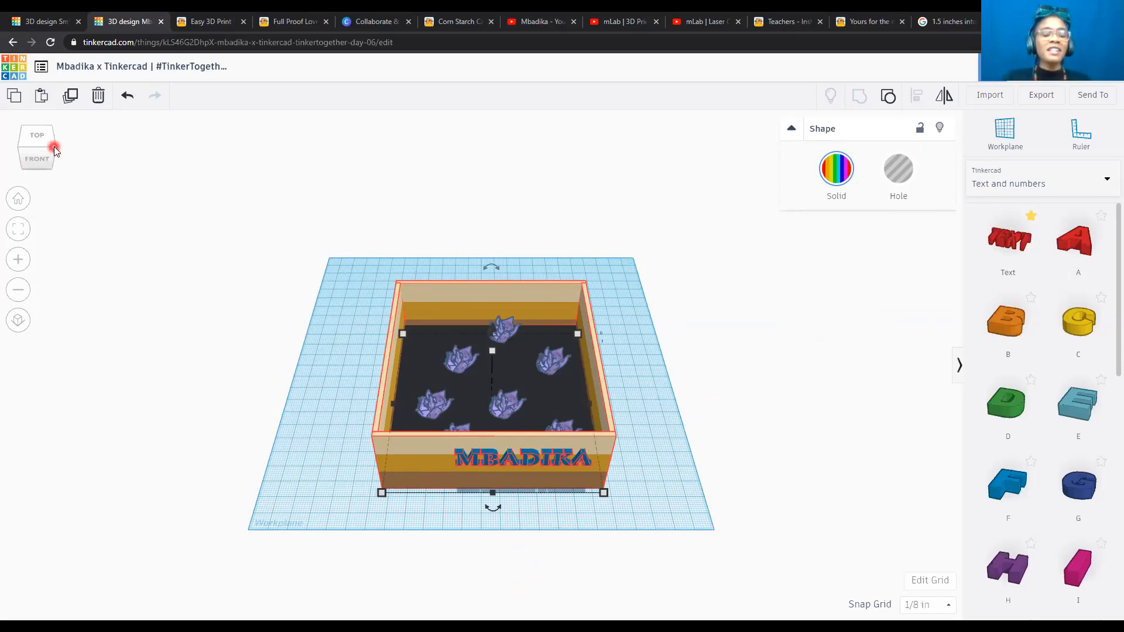
# Download a picture of the finished garden bed design as seen from its front-right corner, and close the Send dialog.
pyautogui.moveTo(50, 123); pyautogui.dragTo(45, 149)
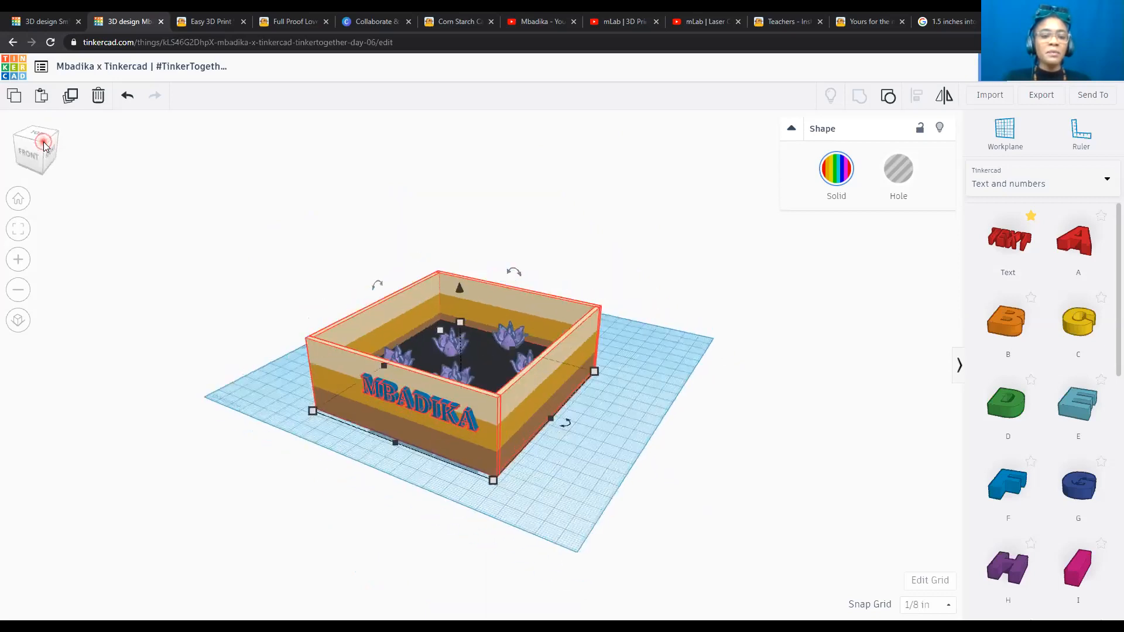
pyautogui.click(555, 331)
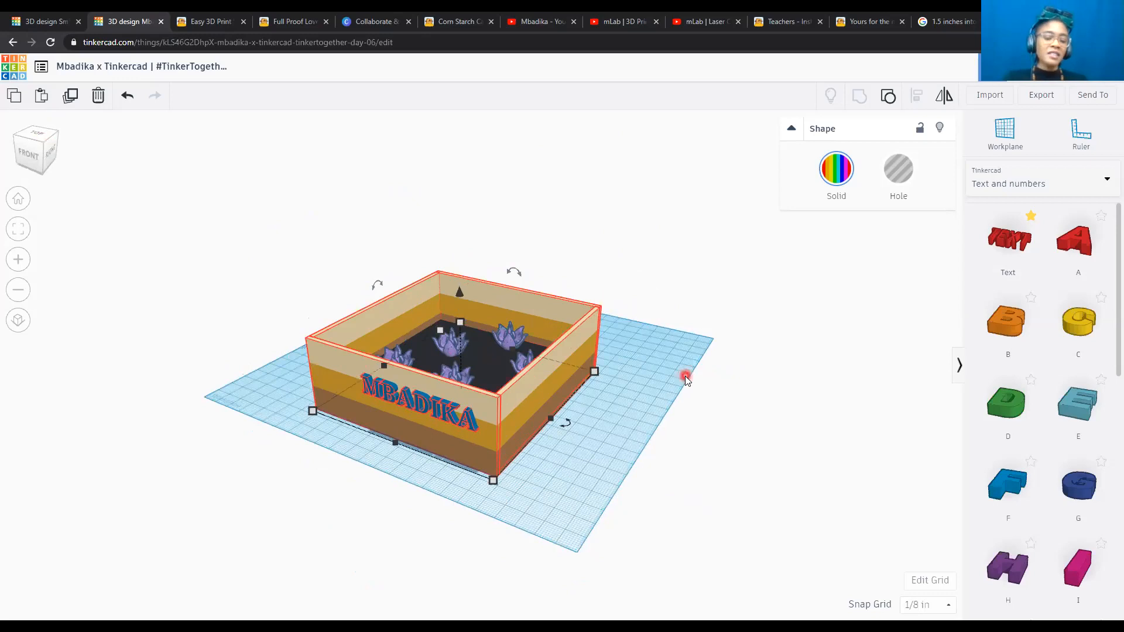
pyautogui.click(481, 464)
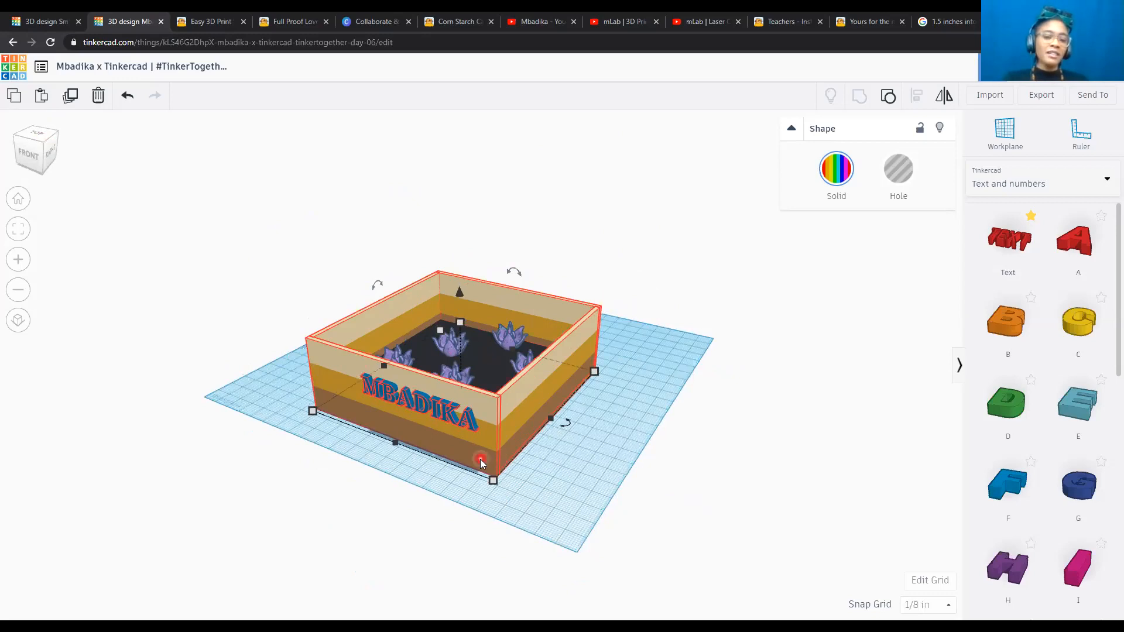
pyautogui.scroll(2, 481, 463)
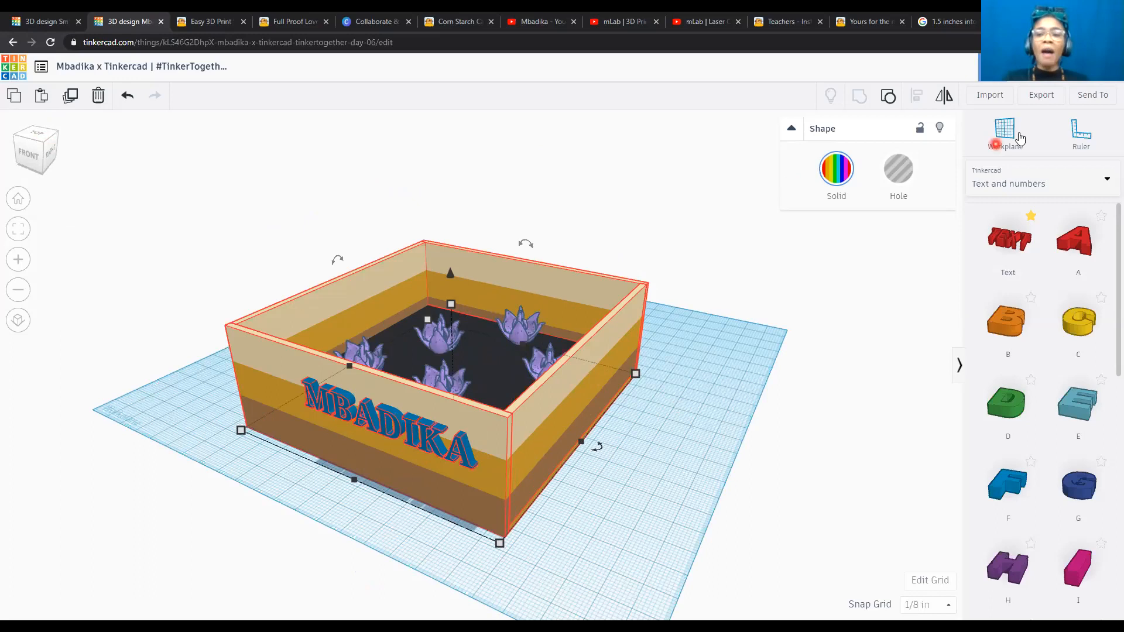
pyautogui.click(1090, 98)
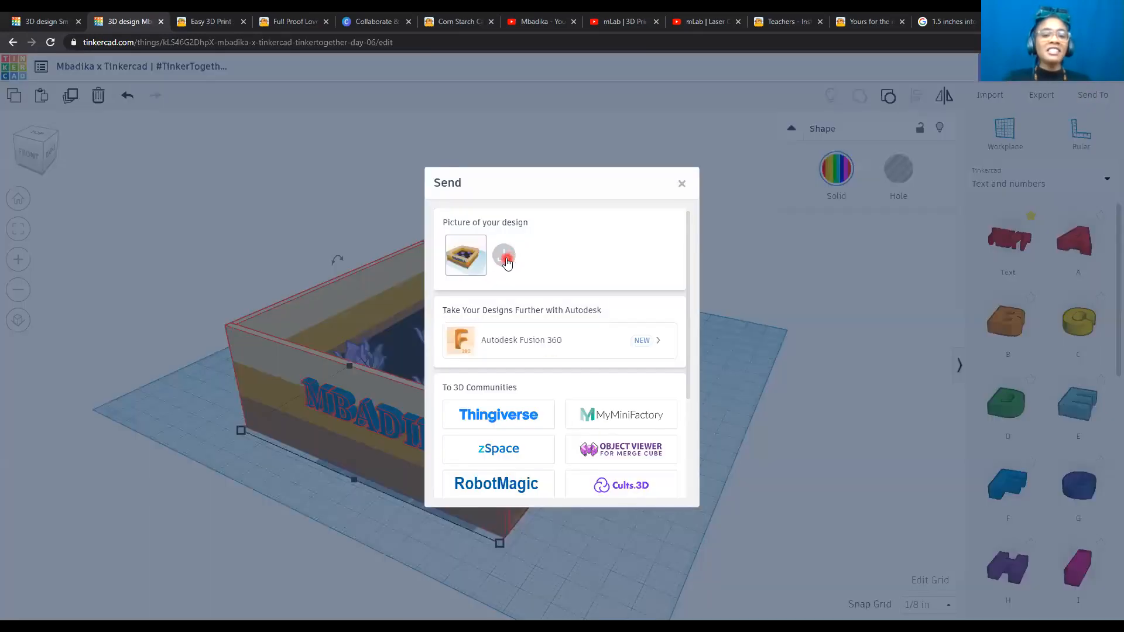
pyautogui.click(506, 258)
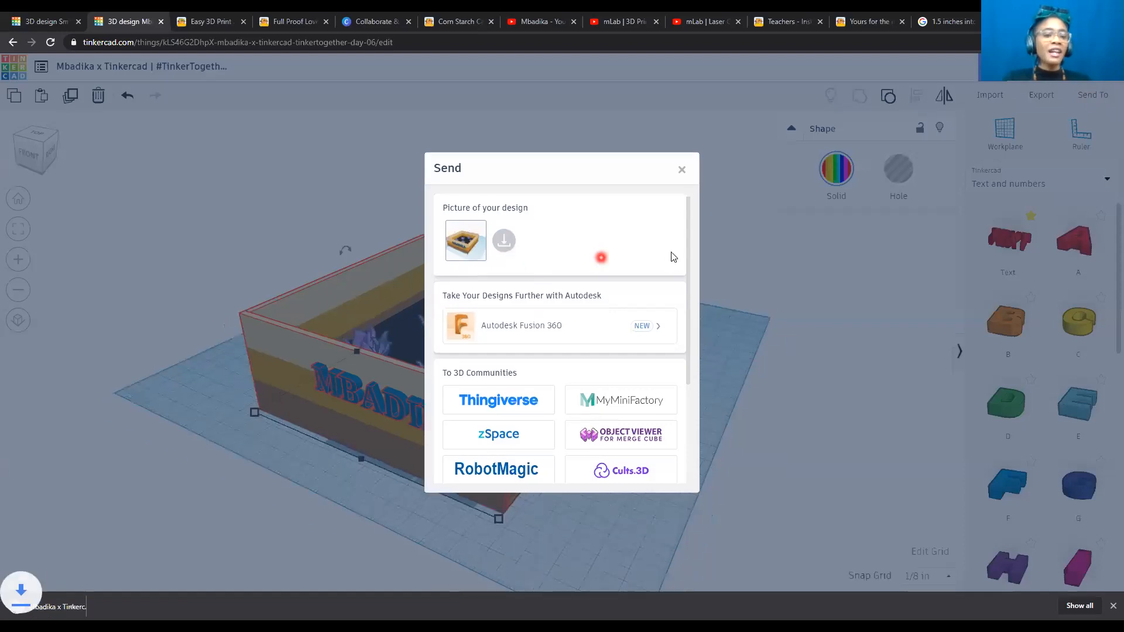
pyautogui.click(683, 170)
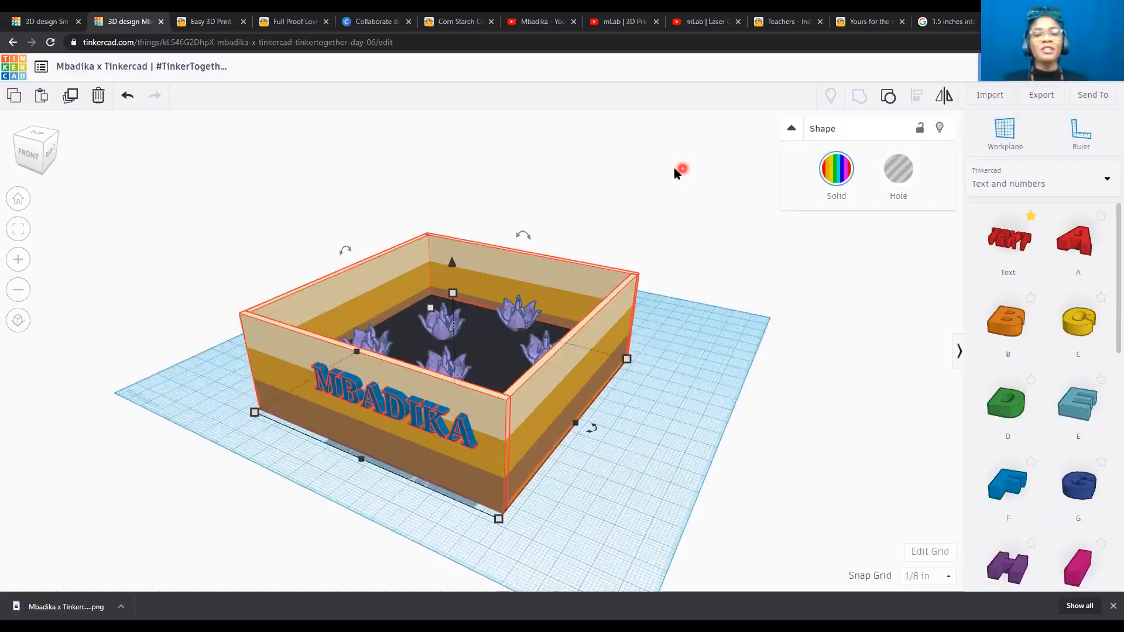
pyautogui.click(604, 151)
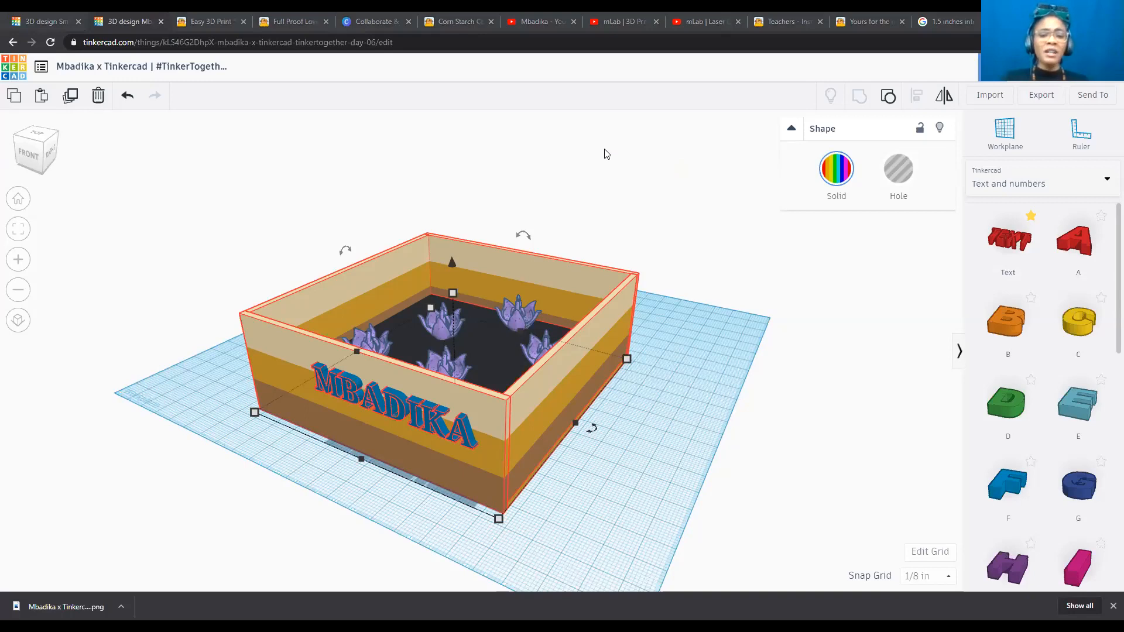